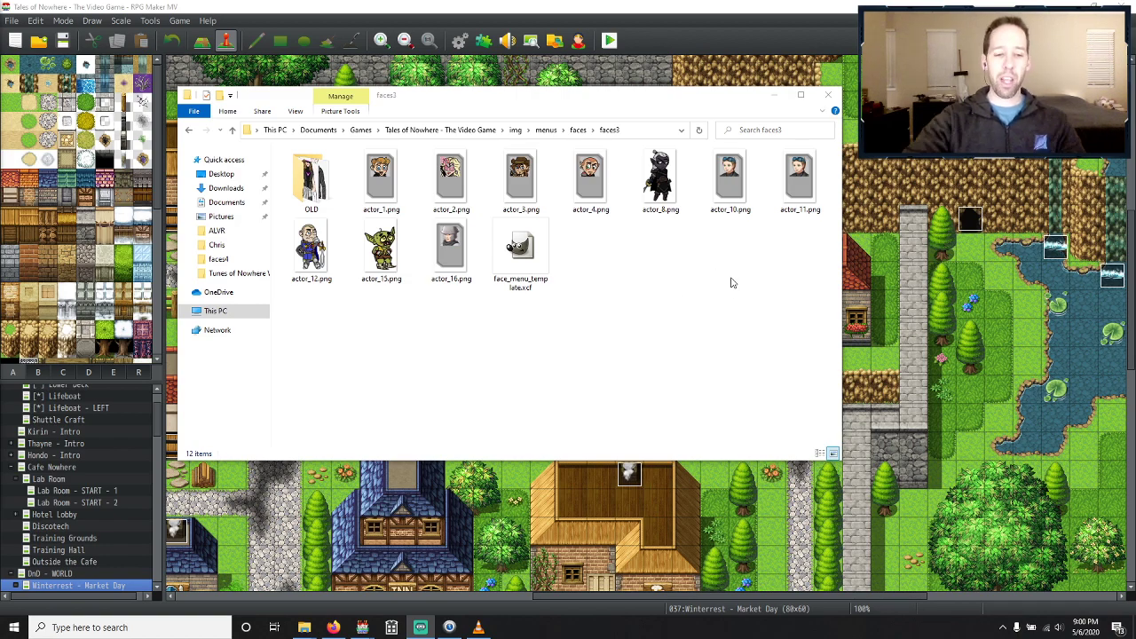
View the finished portraits actor_10.png and actor_4.png from the faces3 folder one after the other, closing each image.
{"action": "key", "text": "XF86AudioLowerVolume"}
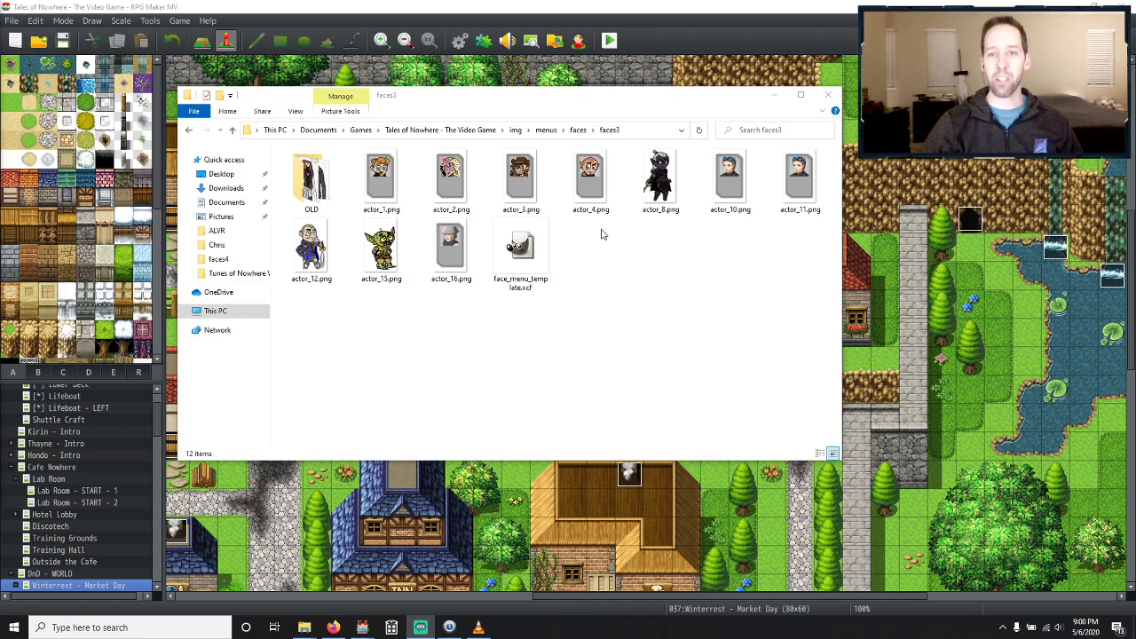
{"action": "left_click", "coordinate": [729, 193]}
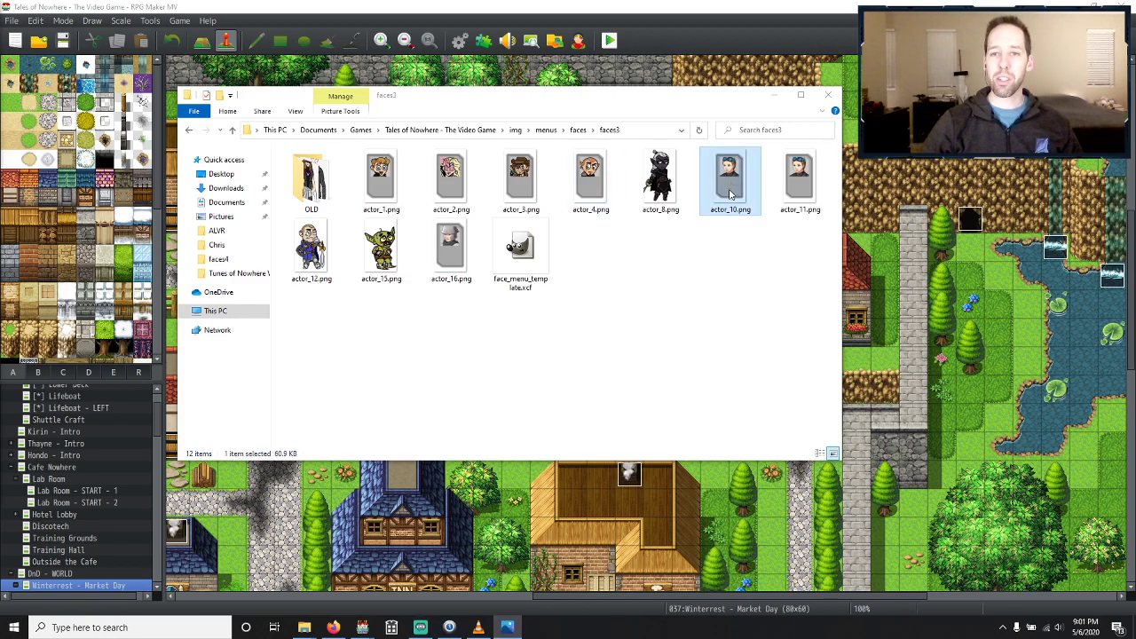
{"action": "double_click", "coordinate": [730, 194]}
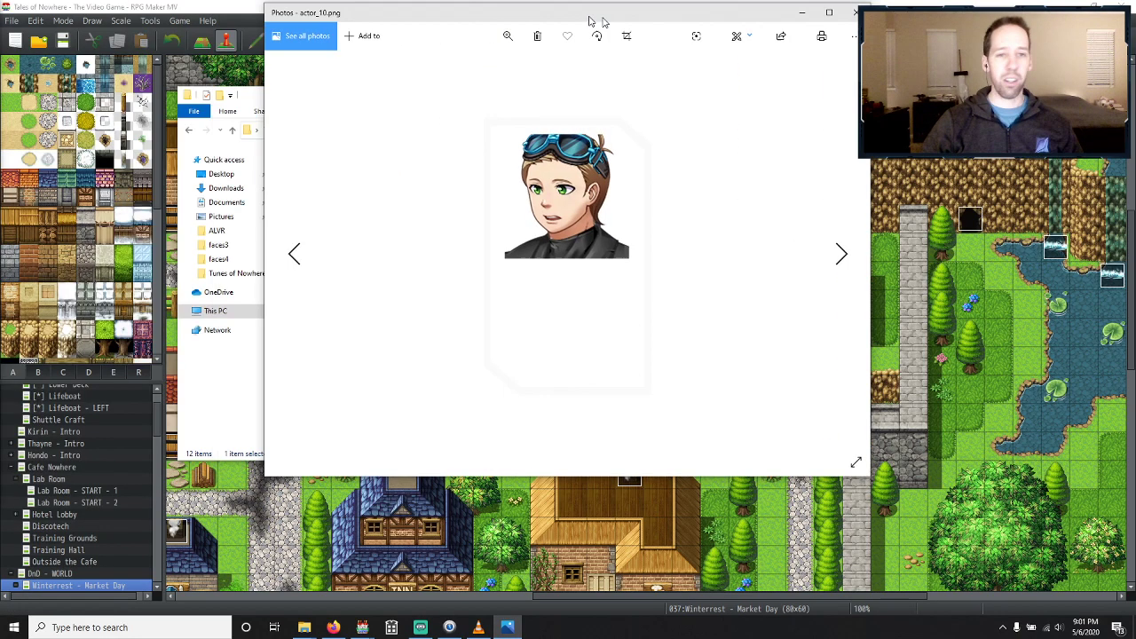
{"action": "left_click_drag", "start_coordinate": [593, 19], "coordinate": [732, 76]}
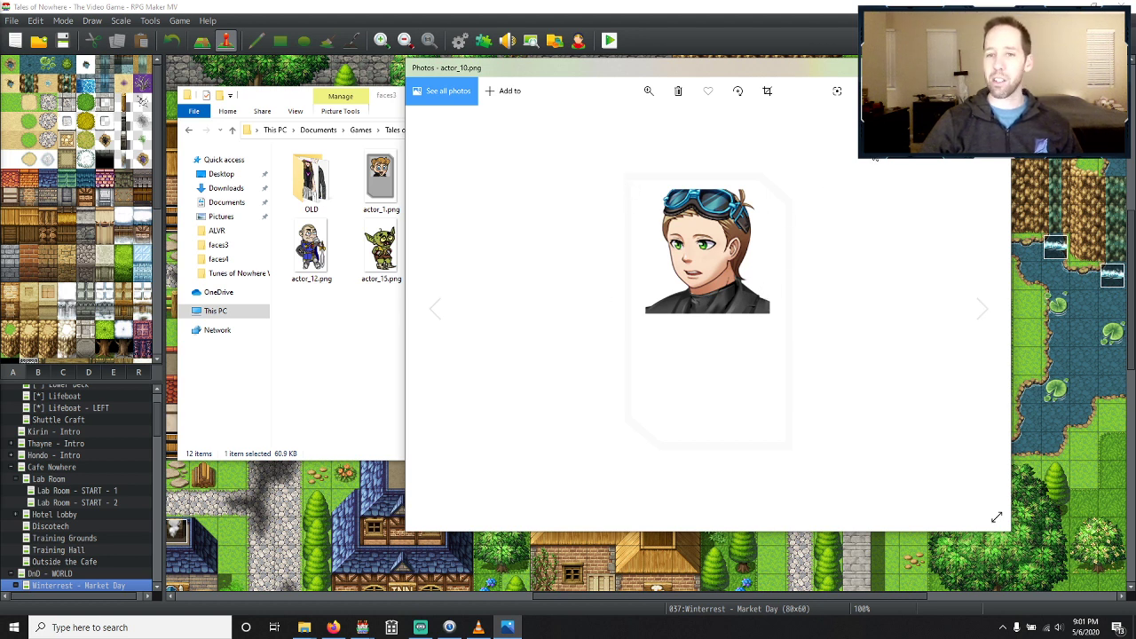
{"action": "key", "text": "alt+F4"}
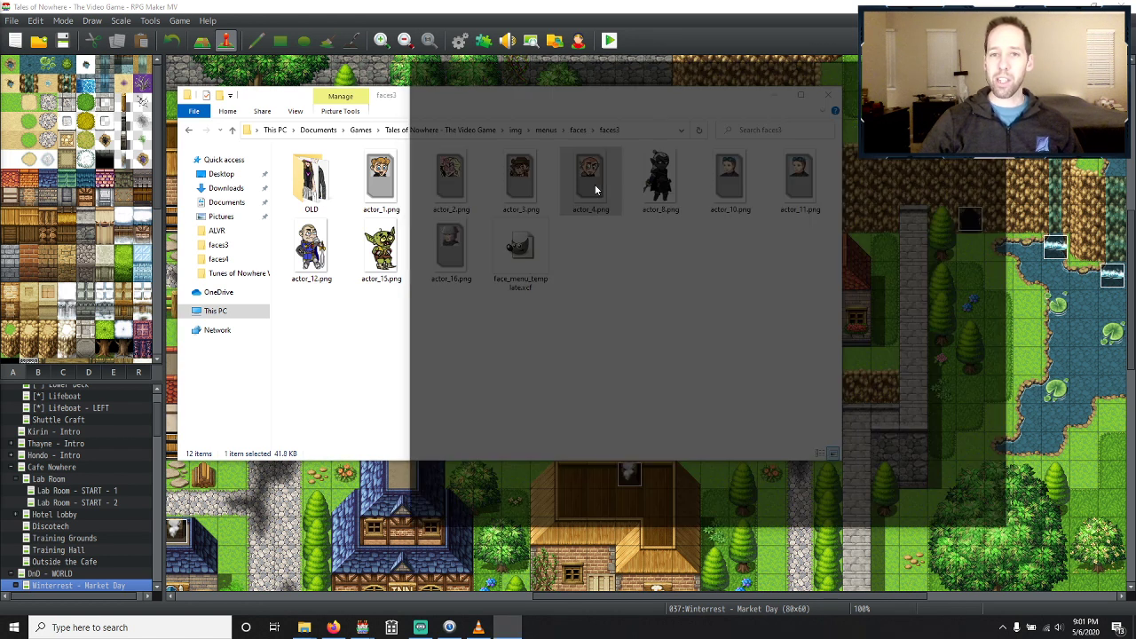
{"action": "double_click", "coordinate": [595, 190]}
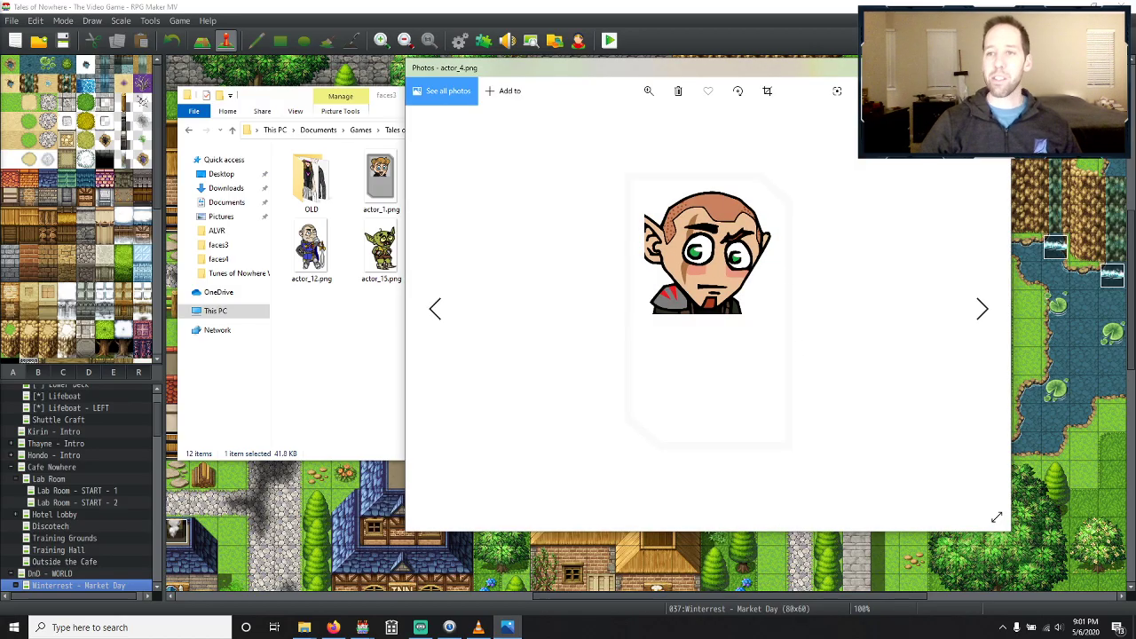
{"action": "key", "text": "alt+F4"}
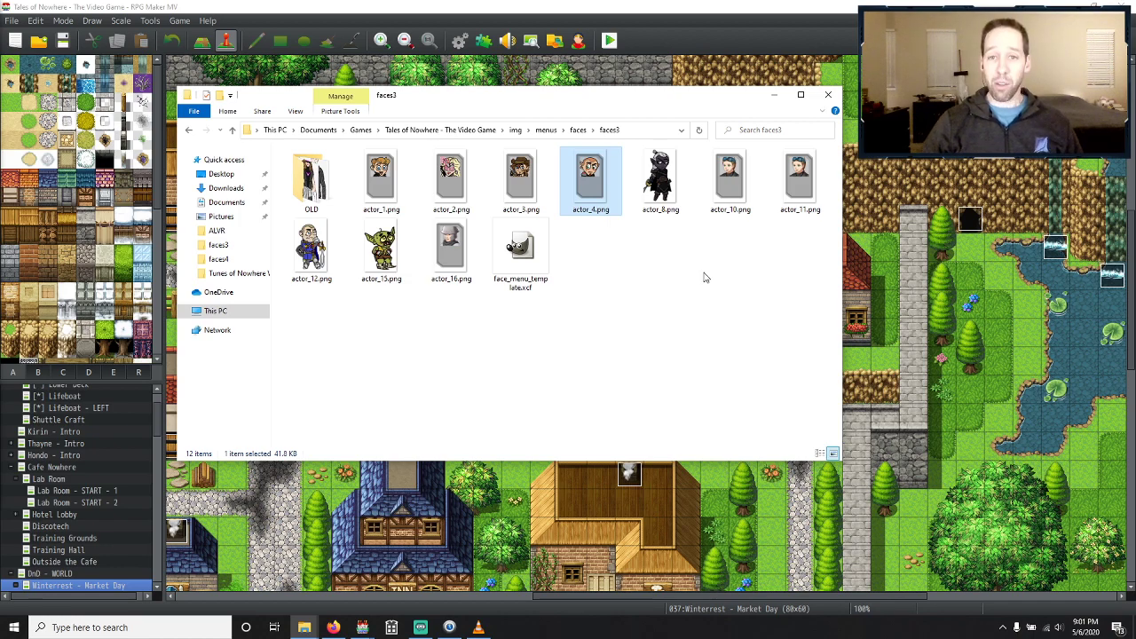
Compare the thumbnails of actor_8.png, actor_12.png and actor_15.png with those of actor_4.png, actor_10.png and actor_16.png.
{"action": "left_click", "coordinate": [660, 177]}
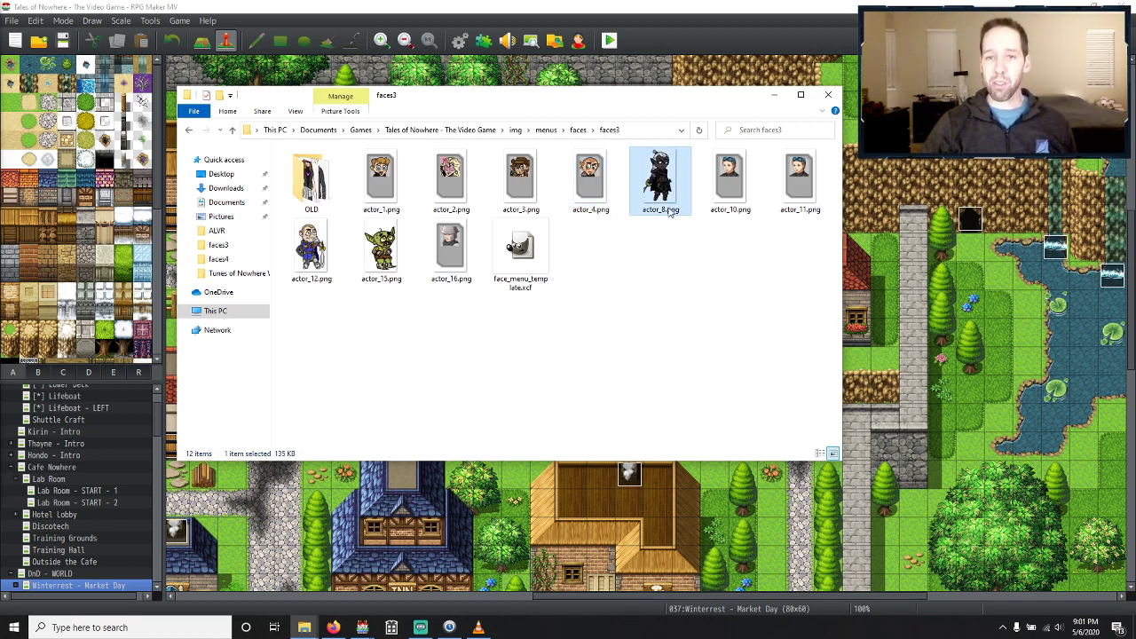
{"action": "left_click", "coordinate": [320, 255]}
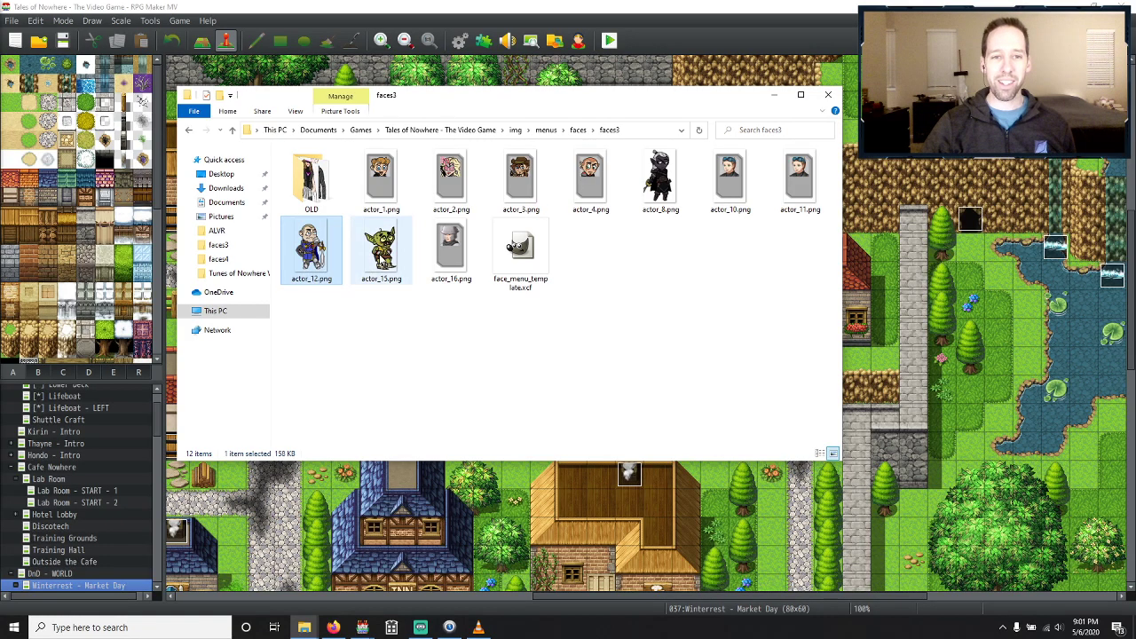
{"action": "left_click", "coordinate": [382, 259]}
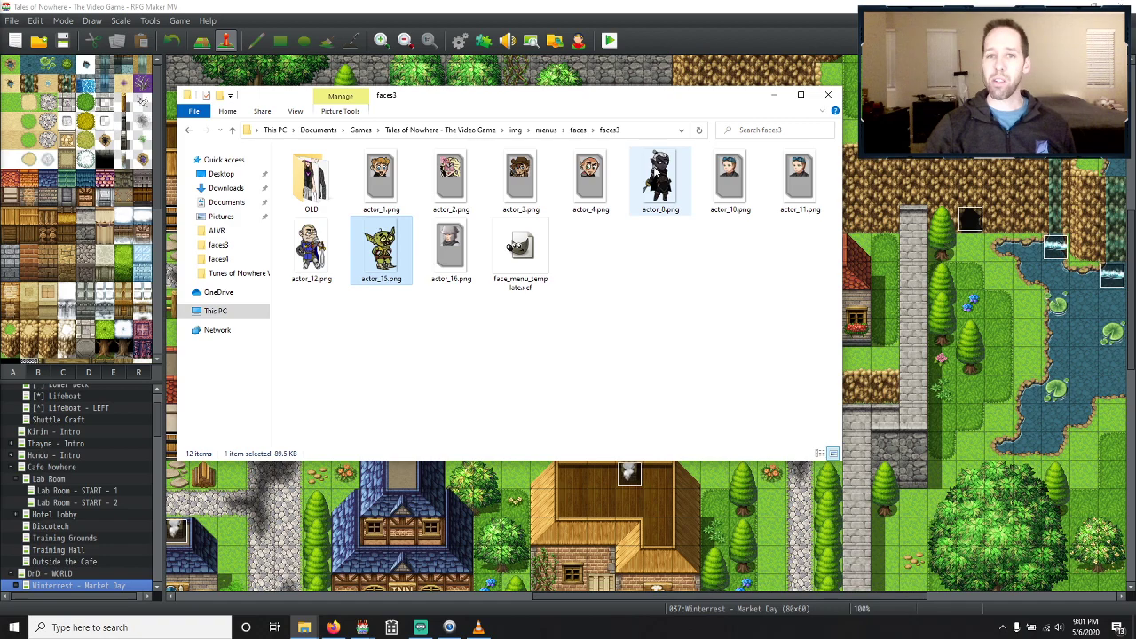
{"action": "left_click", "coordinate": [658, 173]}
{"action": "left_click", "coordinate": [382, 250]}
{"action": "left_click", "coordinate": [299, 252]}
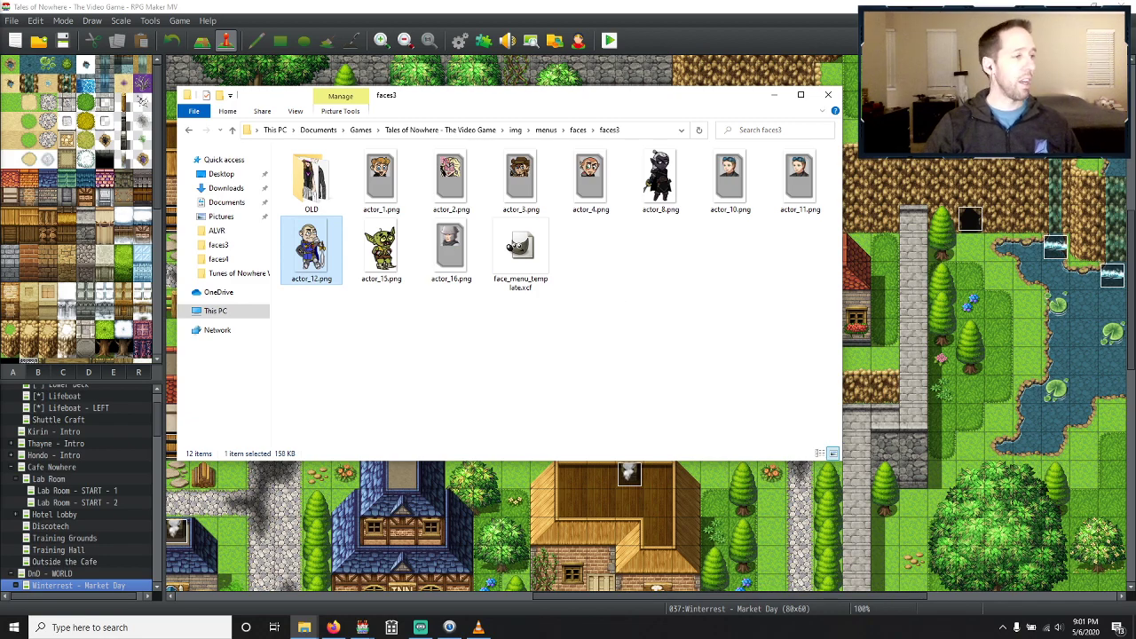
{"action": "key", "text": "alt+Tab"}
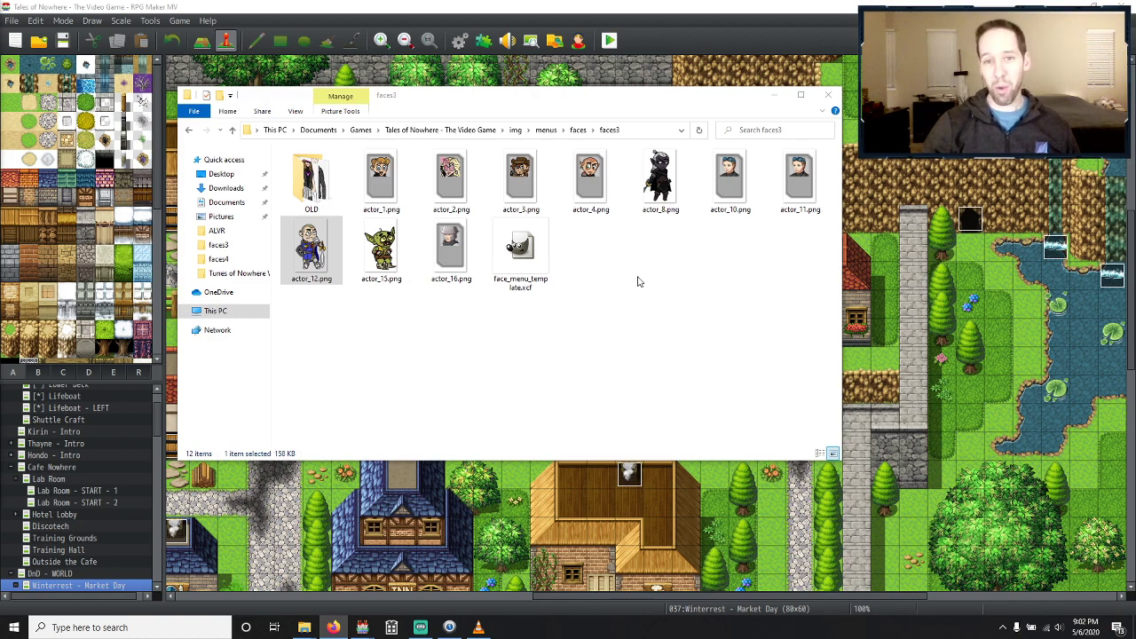
{"action": "left_click", "coordinate": [586, 185]}
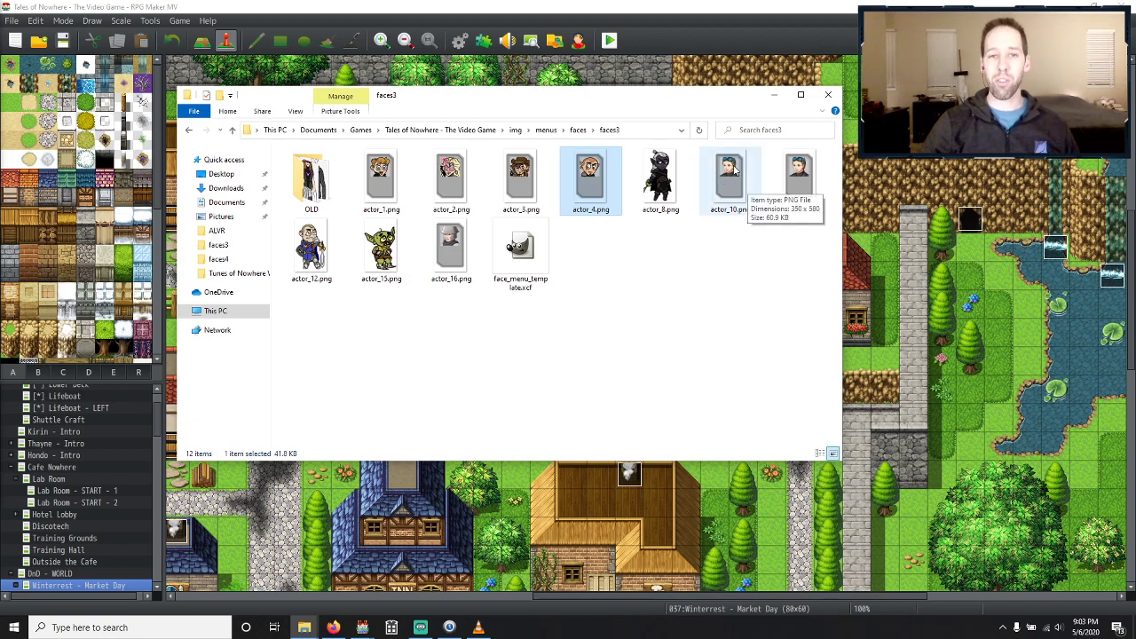
{"action": "left_click", "coordinate": [451, 251]}
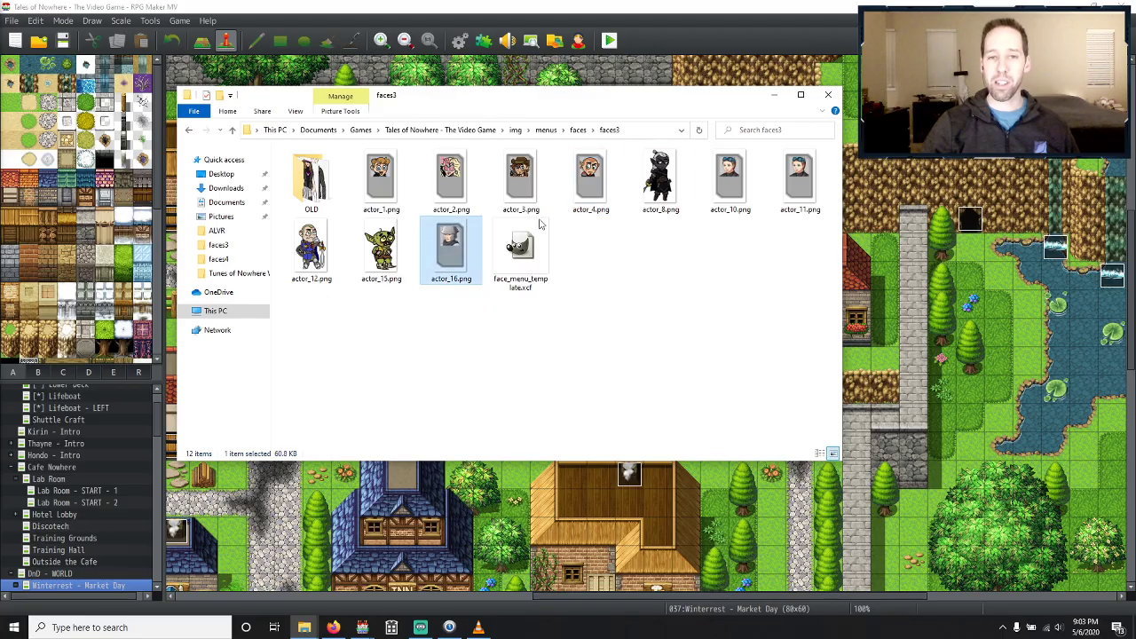
{"action": "left_click", "coordinate": [720, 181]}
{"action": "left_click", "coordinate": [660, 184]}
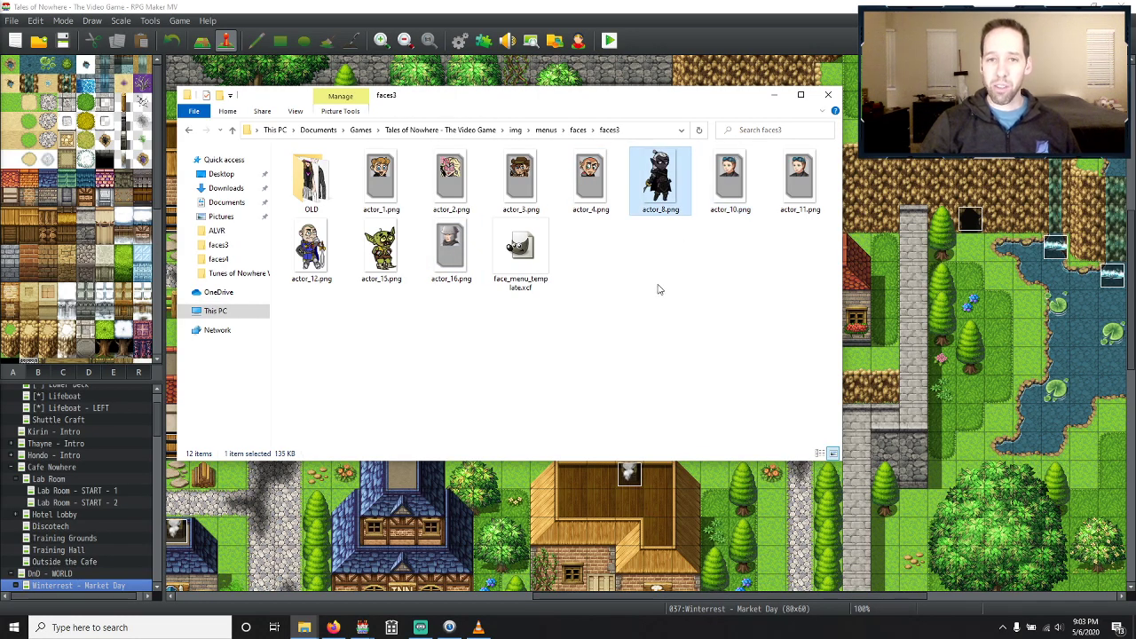
Open face_menu_template.xcf in GIMP and show Pasted Layer #3 instead of Pasted Layer #4.
{"action": "double_click", "coordinate": [532, 252]}
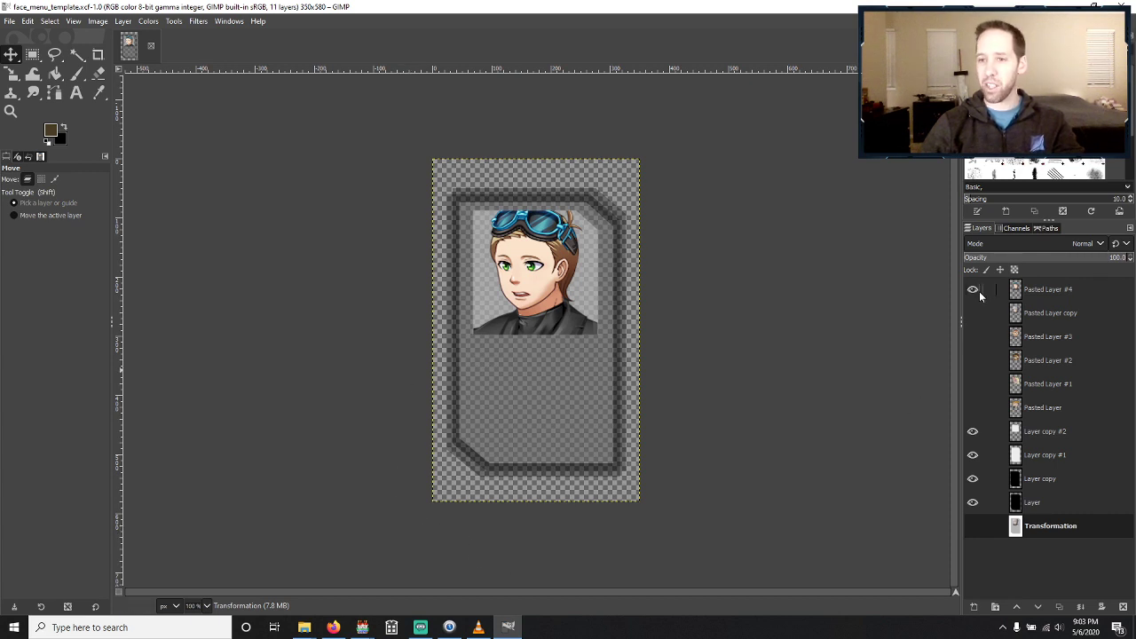
{"action": "left_click", "coordinate": [973, 336]}
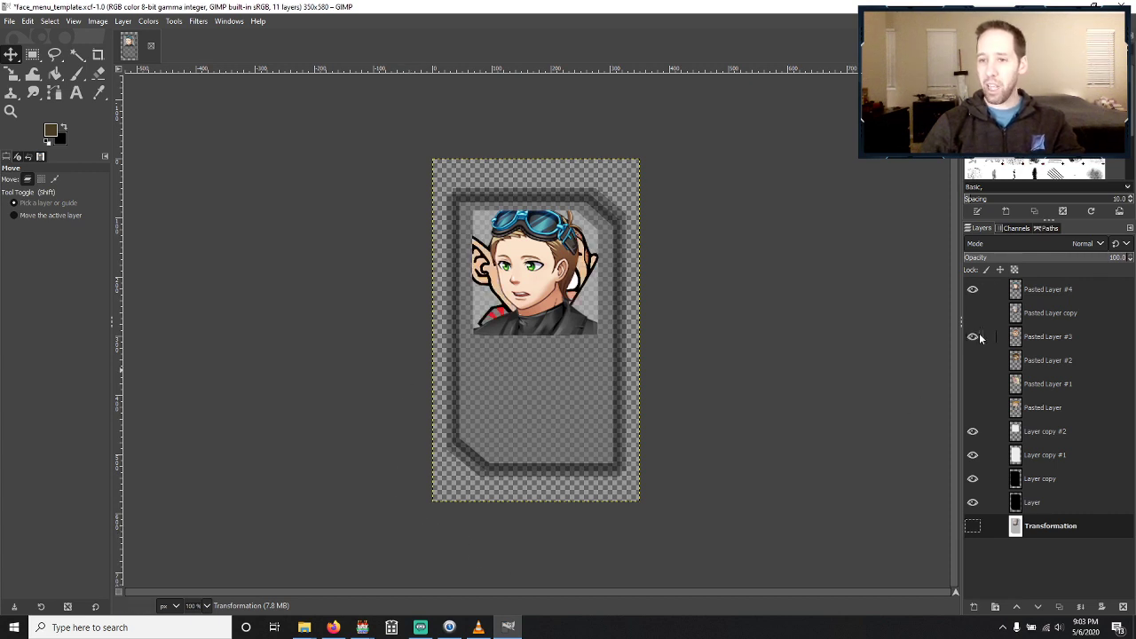
{"action": "left_click", "coordinate": [973, 290]}
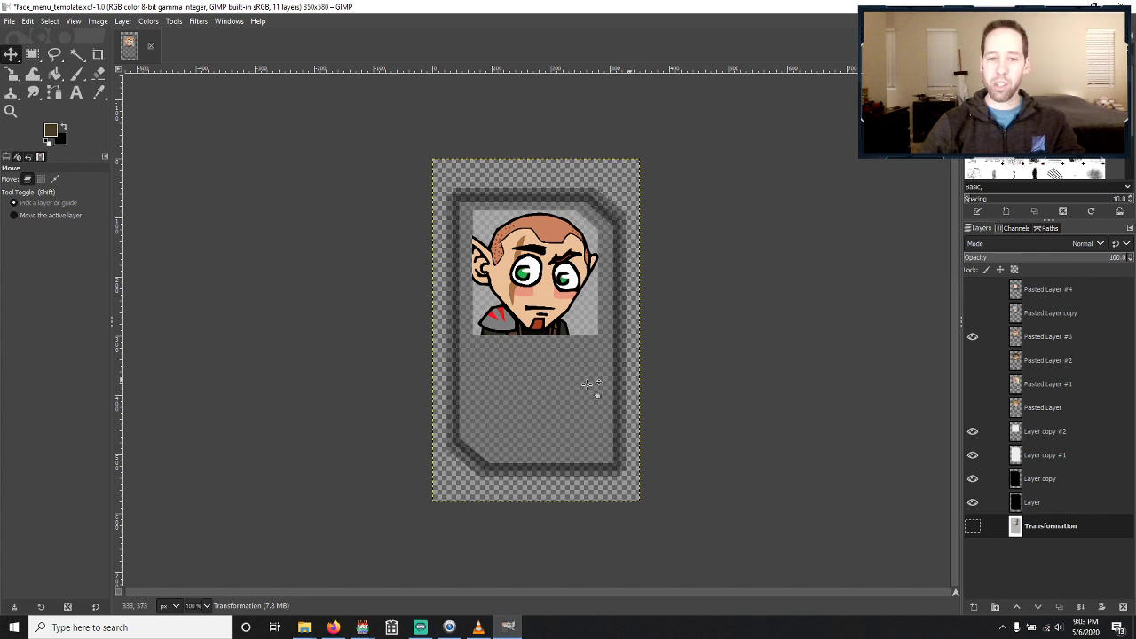
Open actor_8.png from the faces3 folder in GIMP and copy the whole image.
{"action": "mouse_move", "coordinate": [315, 621]}
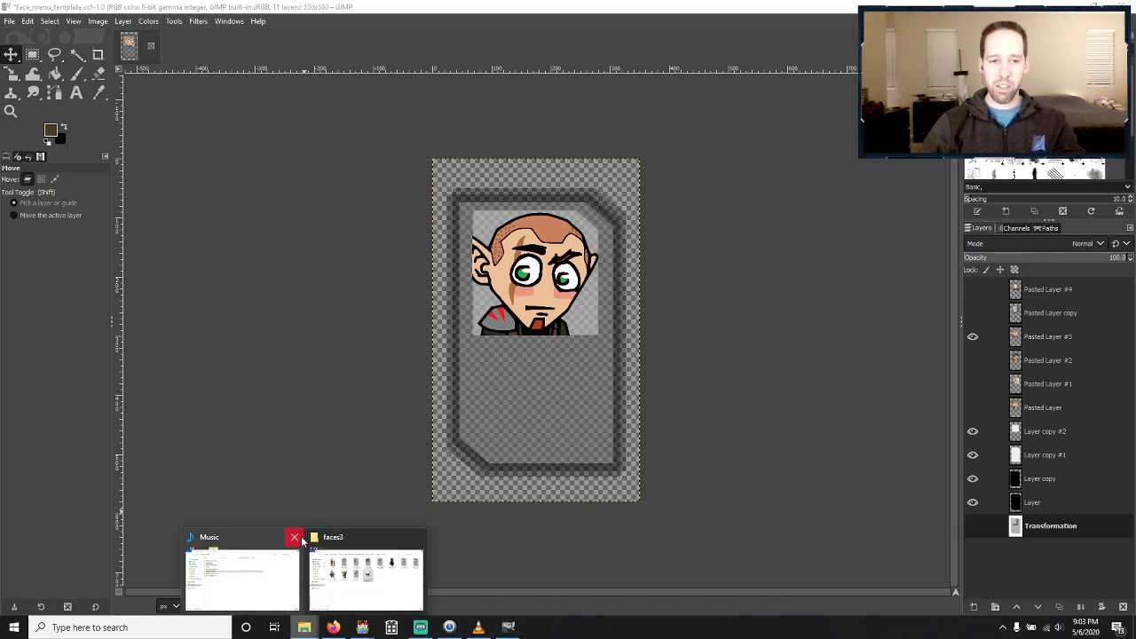
{"action": "left_click", "coordinate": [348, 577]}
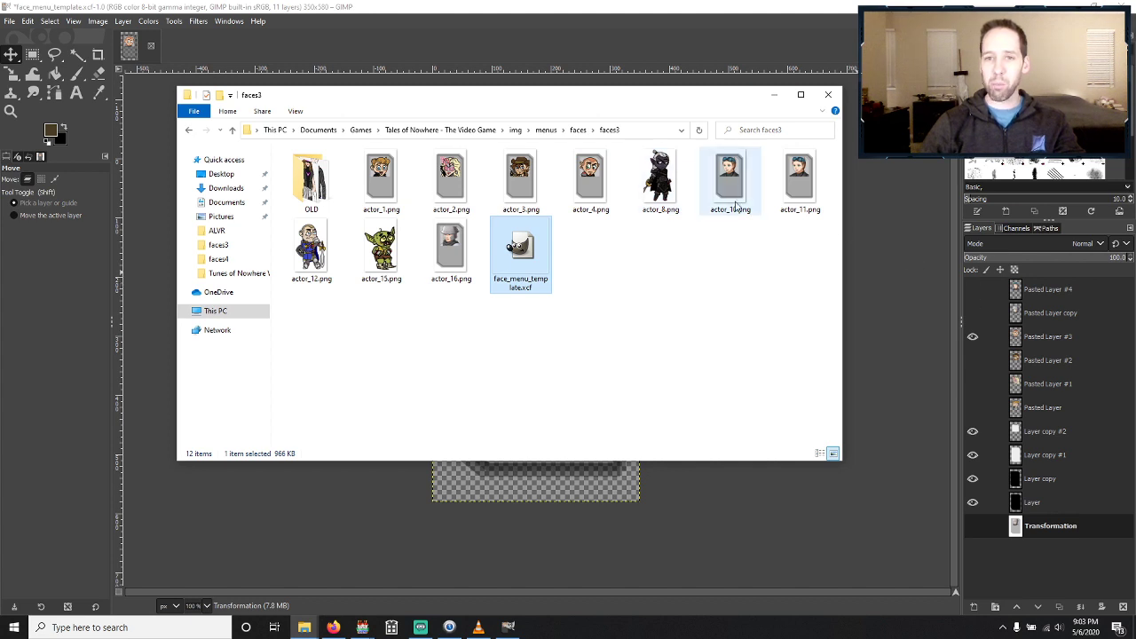
{"action": "left_click", "coordinate": [666, 197]}
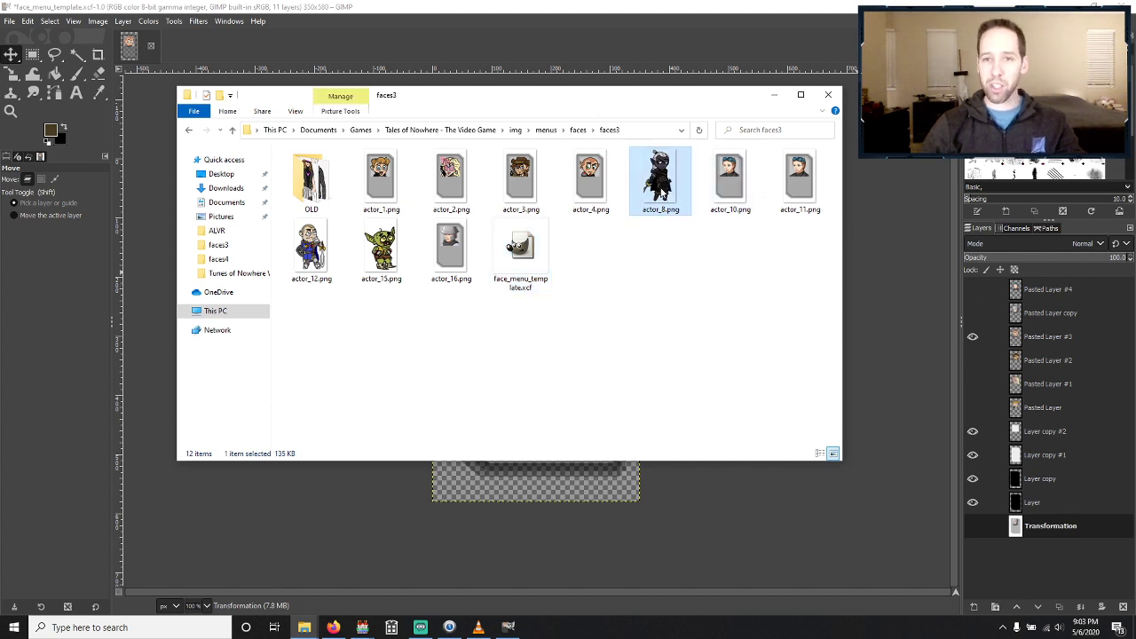
{"action": "right_click", "coordinate": [661, 188]}
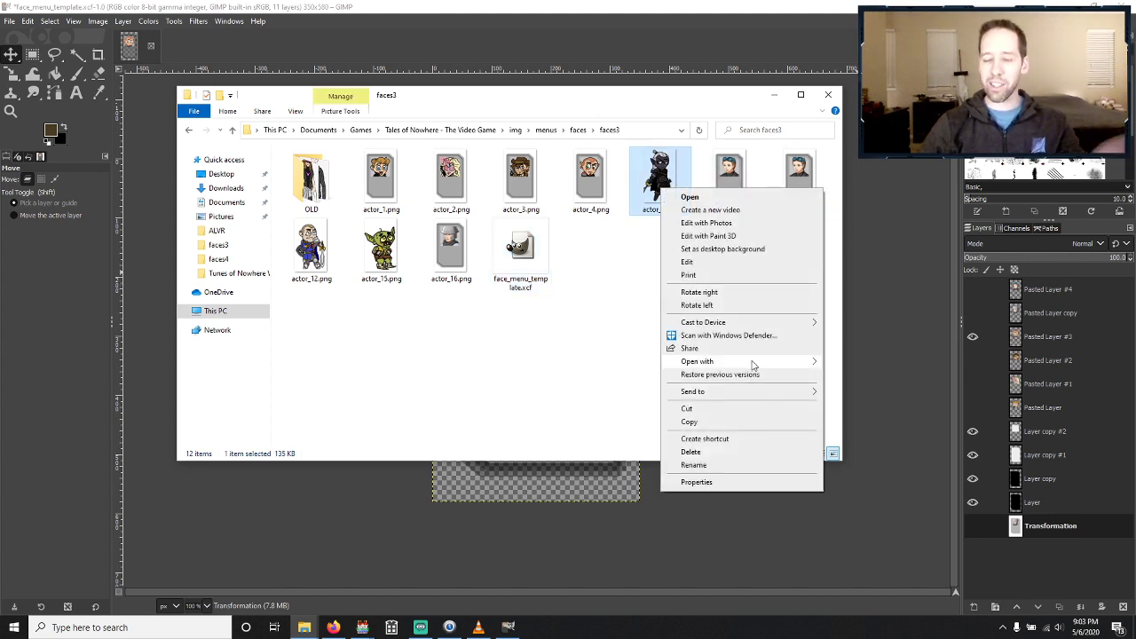
{"action": "mouse_move", "coordinate": [755, 363]}
{"action": "left_click", "coordinate": [847, 362]}
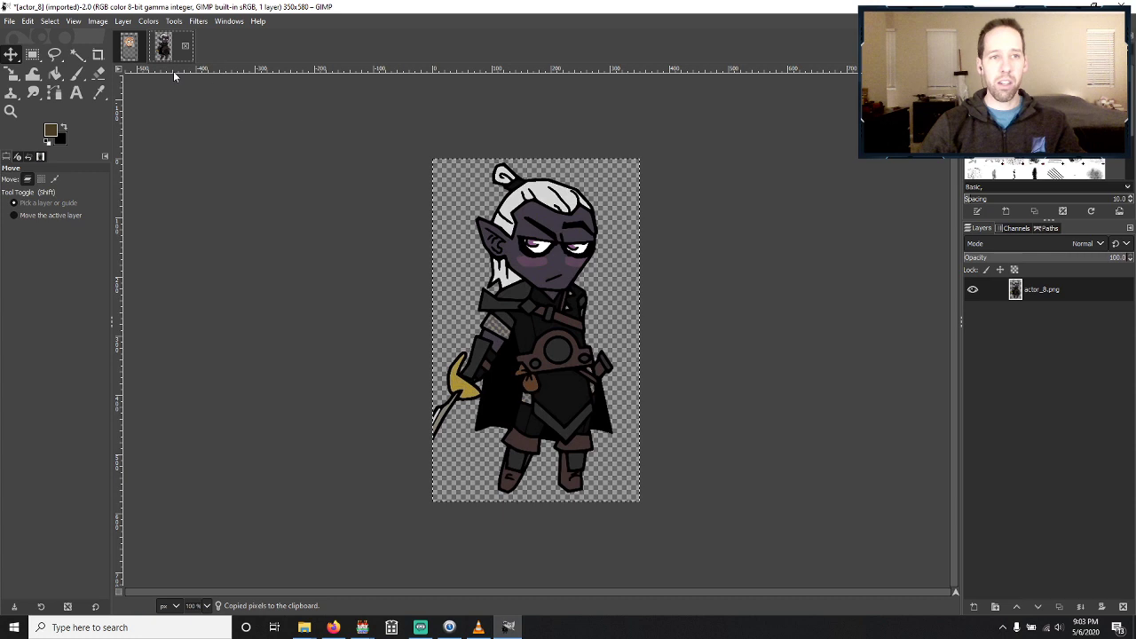
Paste the copied character into the face menu template as a new layer directly above Pasted Layer #3.
{"action": "key", "text": "alt+1"}
{"action": "key", "text": "ctrl+v"}
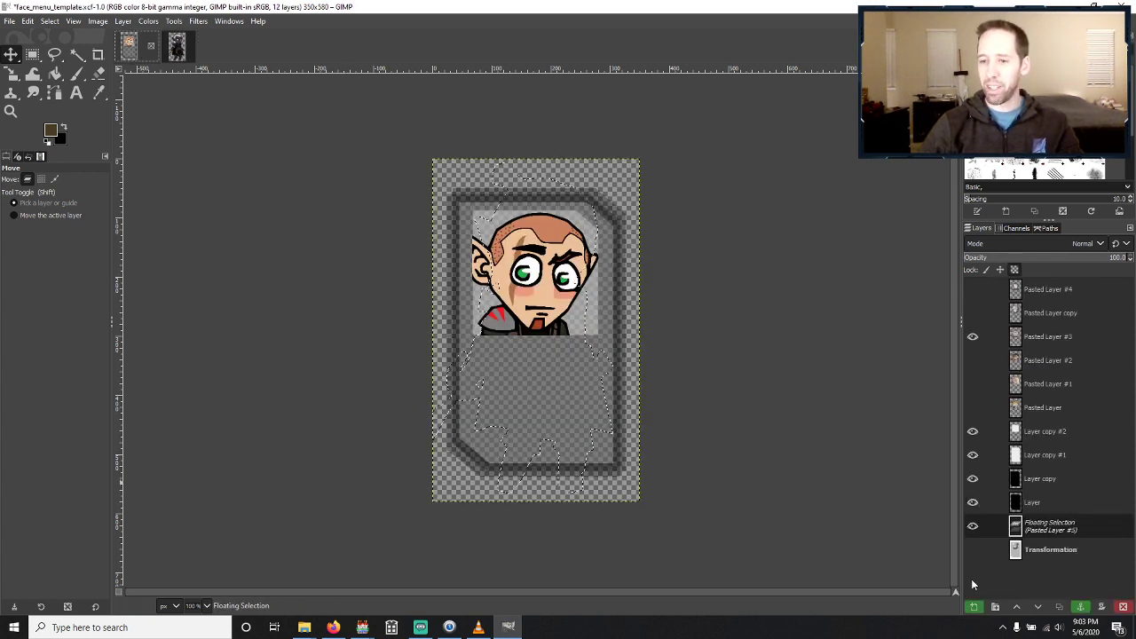
{"action": "left_click", "coordinate": [973, 606]}
{"action": "left_click_drag", "start_coordinate": [1035, 531], "coordinate": [1052, 343]}
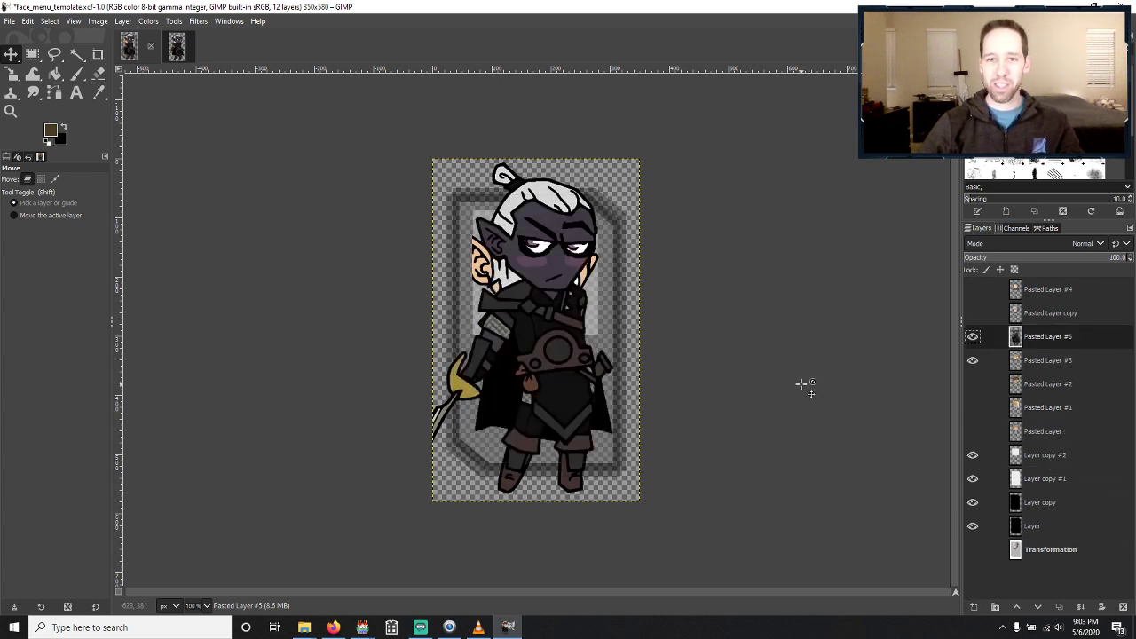
Move the pasted character down so its head fits the light face square, and hide Pasted Layer #3.
{"action": "left_click_drag", "start_coordinate": [539, 332], "coordinate": [536, 370]}
{"action": "left_click", "coordinate": [972, 361]}
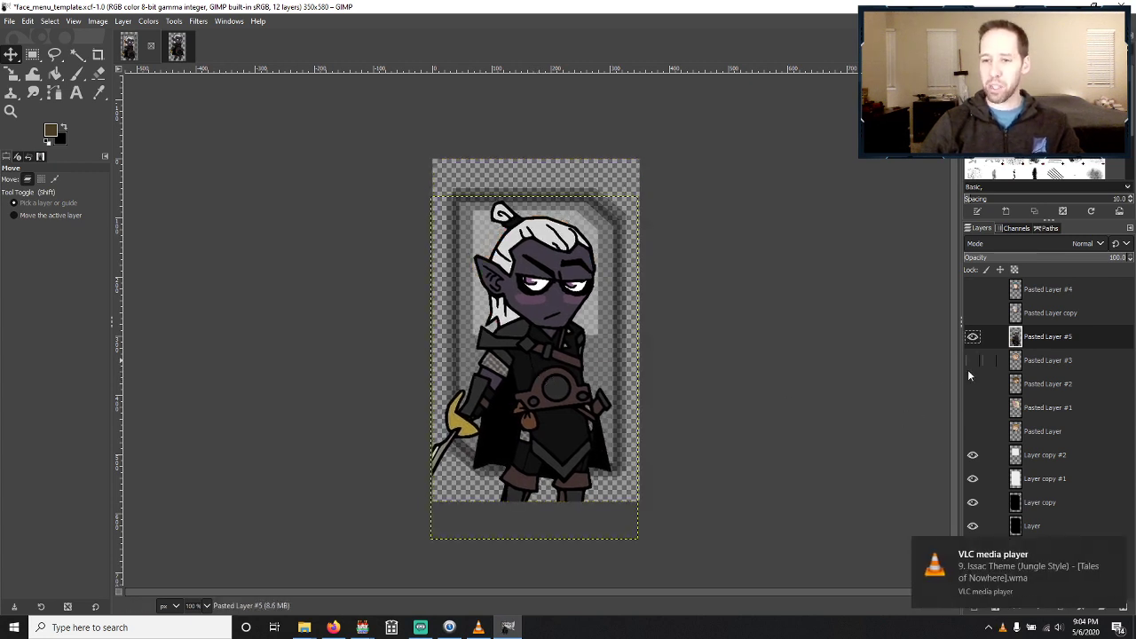
{"action": "left_click_drag", "start_coordinate": [556, 385], "coordinate": [556, 388]}
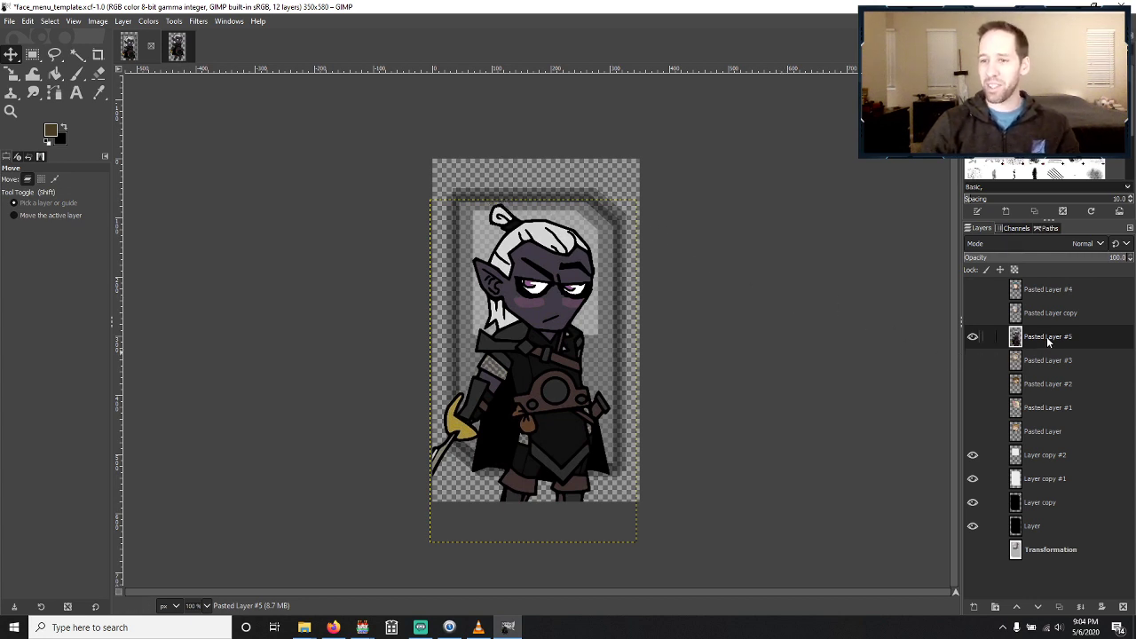
Fuzzy-select the face square on Layer copy #2, invert the selection, and delete everything outside the square from Pasted Layer #5.
{"action": "left_click", "coordinate": [1047, 456]}
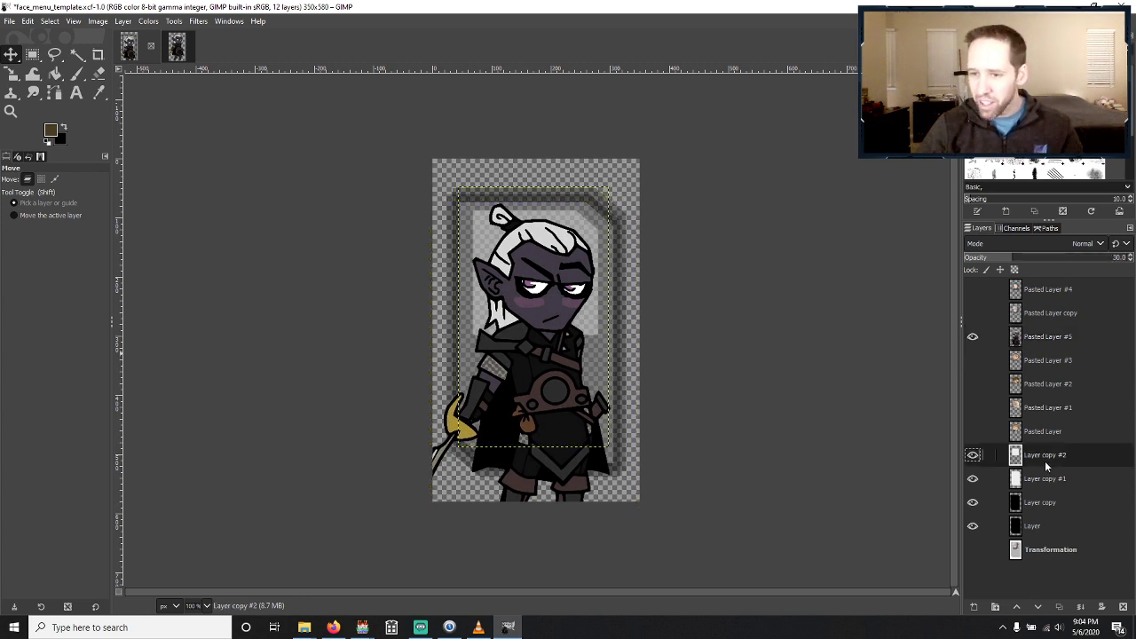
{"action": "left_click", "coordinate": [76, 54]}
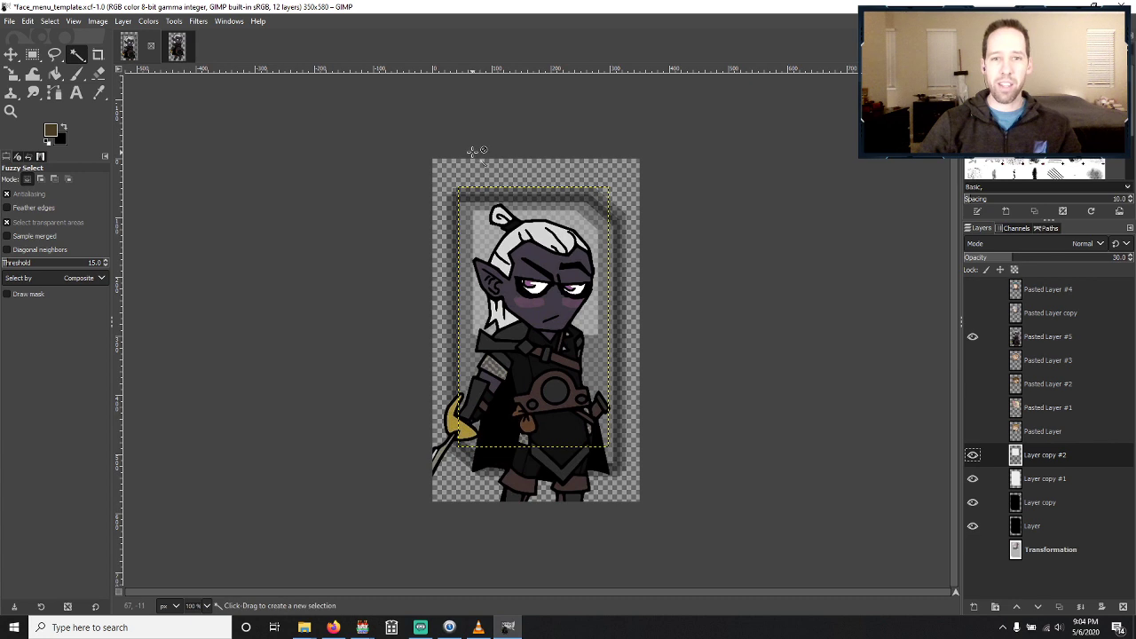
{"action": "left_click", "coordinate": [484, 230]}
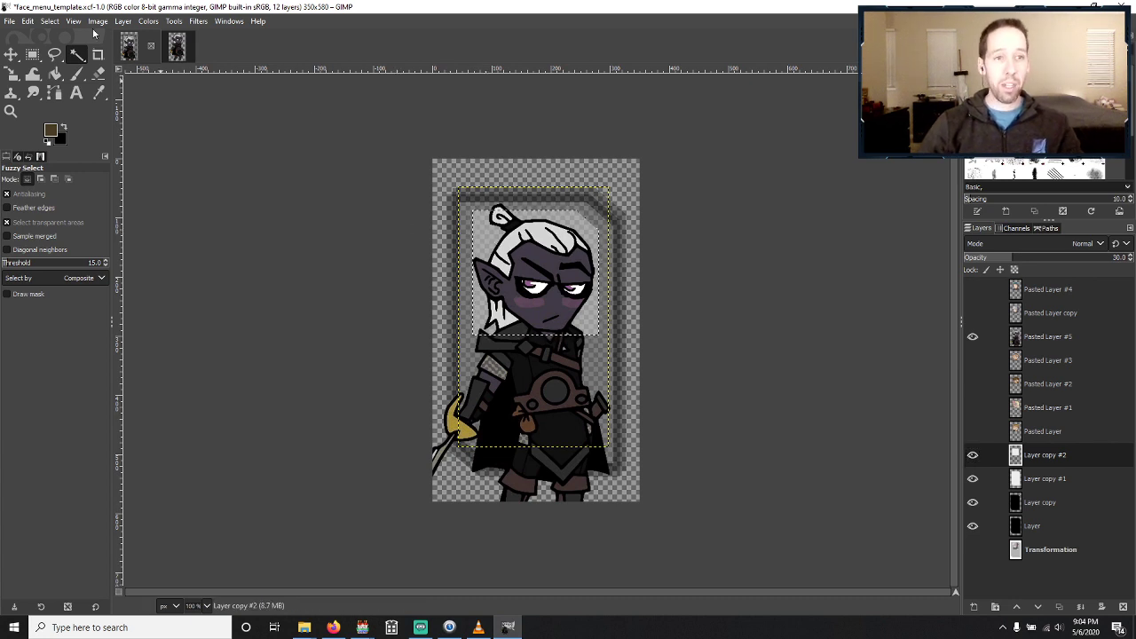
{"action": "left_click", "coordinate": [55, 21]}
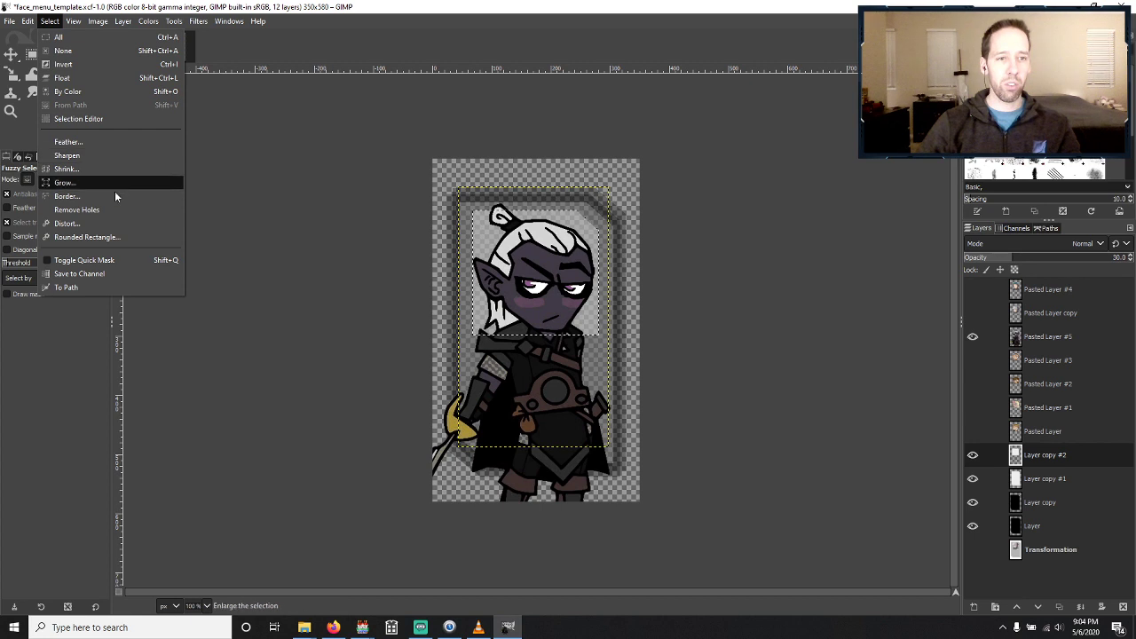
{"action": "left_click", "coordinate": [109, 65]}
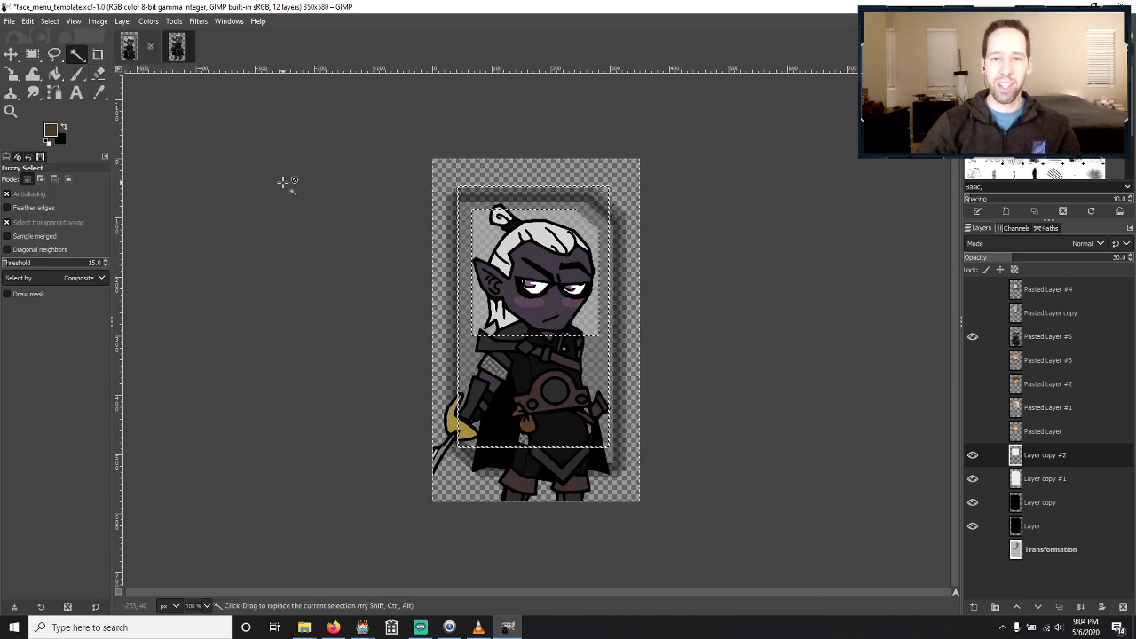
{"action": "left_click", "coordinate": [1047, 337]}
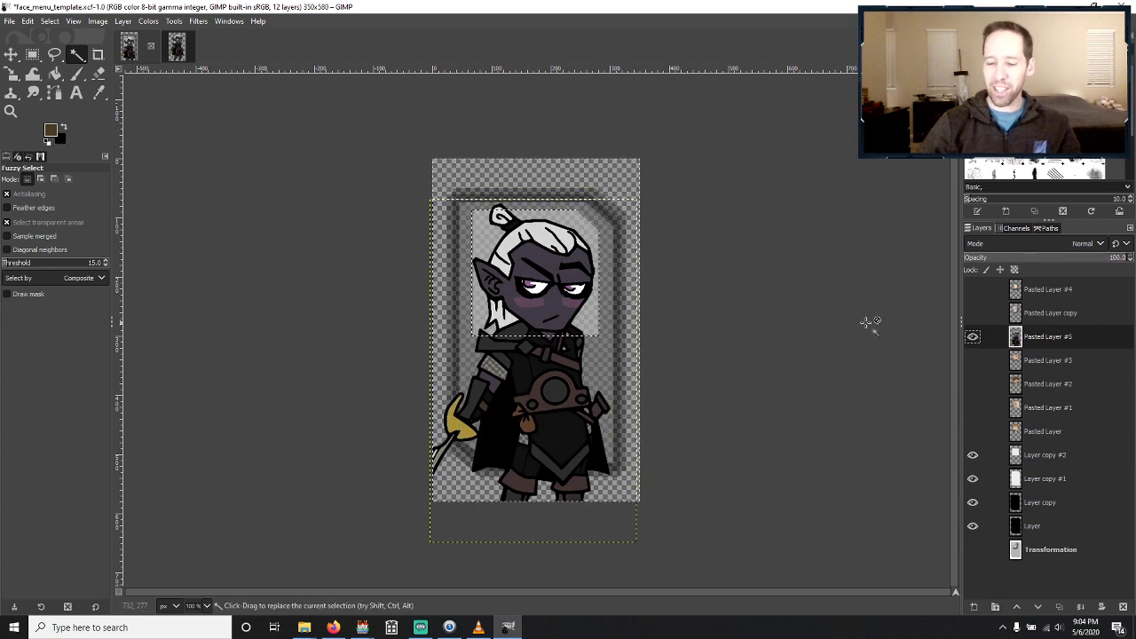
{"action": "key", "text": "Delete"}
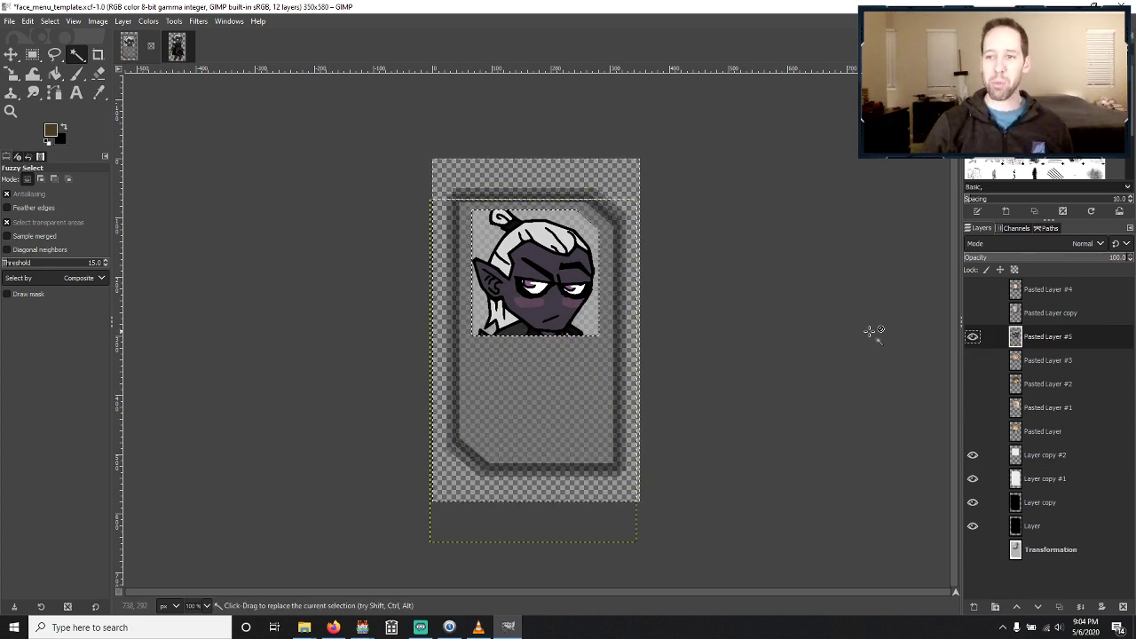
Export the framed portrait as actor_8.png in the faces3 folder, replacing the existing file and keeping the PNG options.
{"action": "left_click", "coordinate": [9, 21]}
{"action": "left_click", "coordinate": [33, 206]}
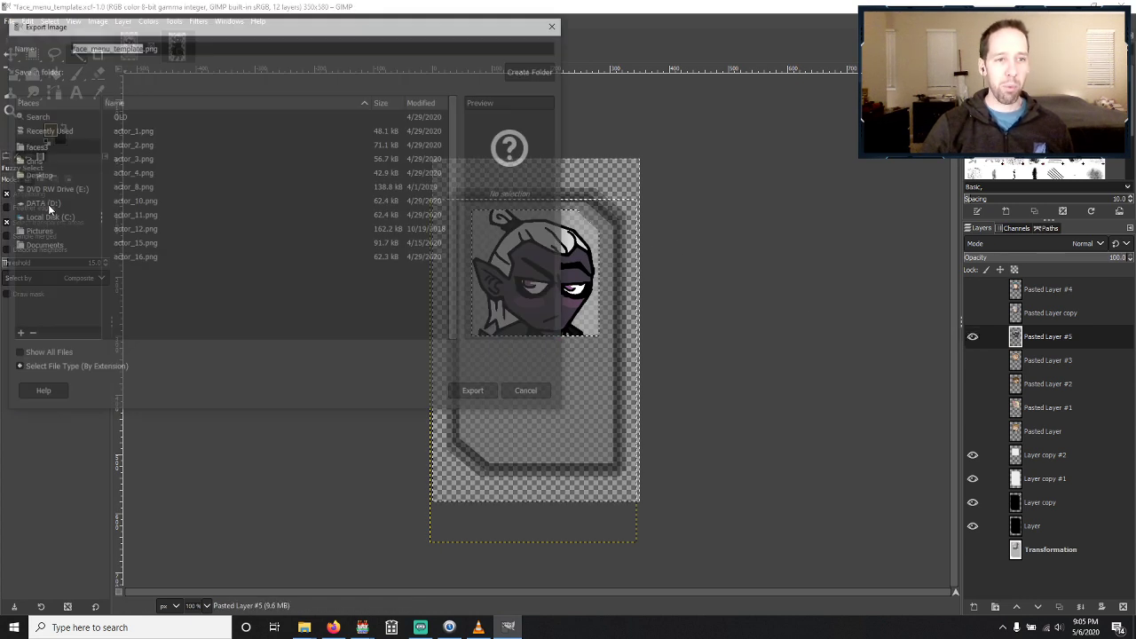
{"action": "left_click", "coordinate": [168, 184]}
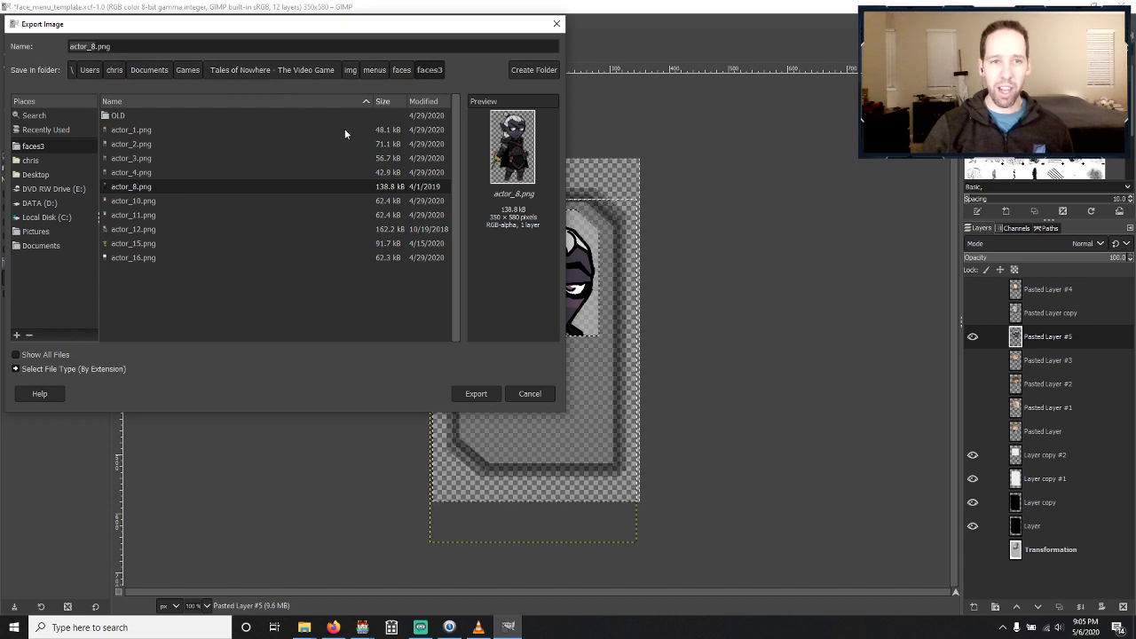
{"action": "double_click", "coordinate": [126, 183]}
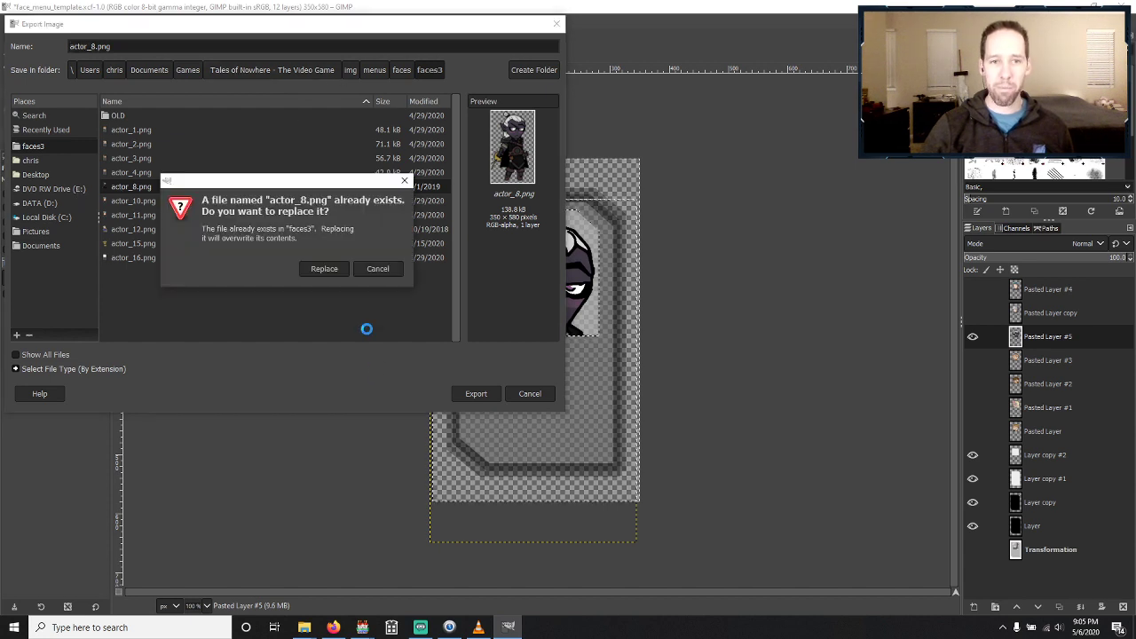
{"action": "left_click", "coordinate": [334, 272]}
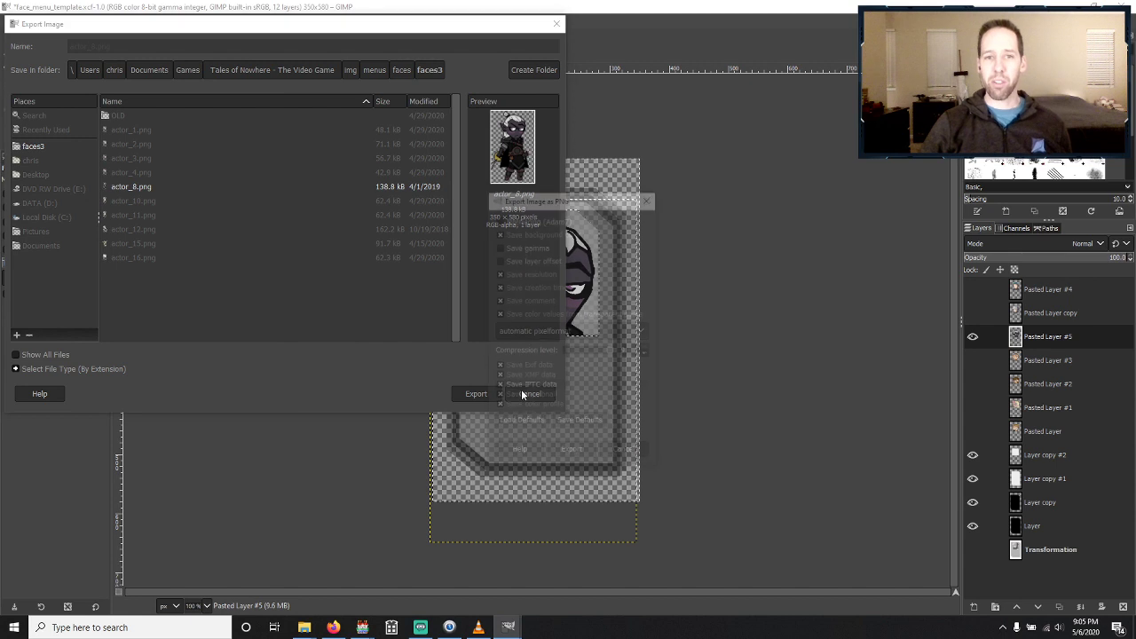
{"action": "left_click", "coordinate": [586, 453]}
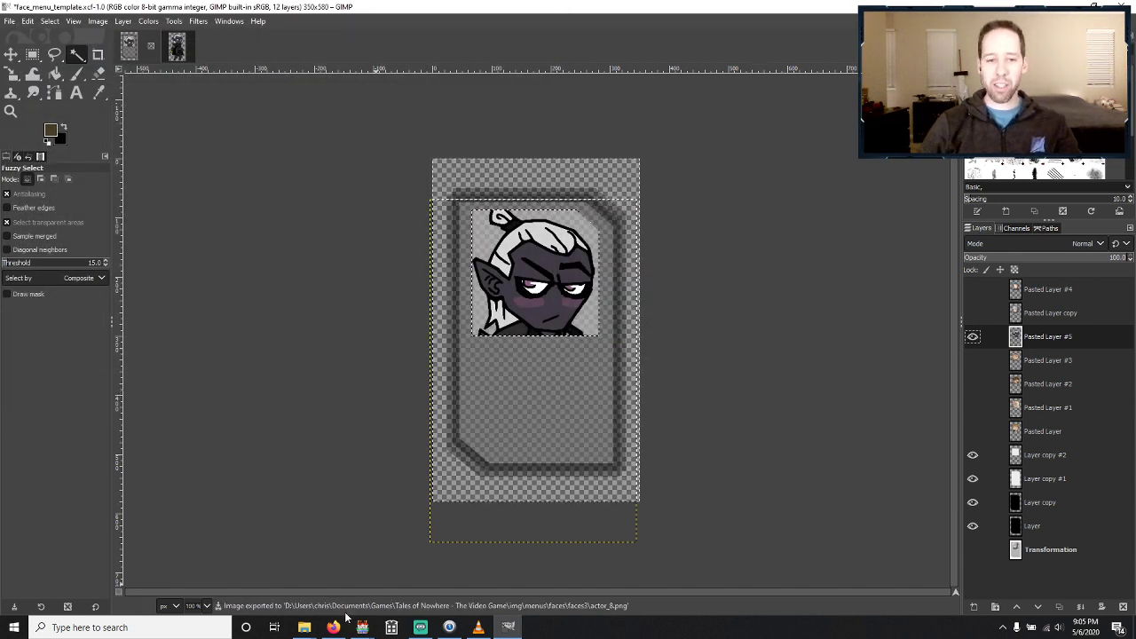
Open actor_12.png and actor_15.png from the faces3 folder in GIMP.
{"action": "mouse_move", "coordinate": [305, 627]}
{"action": "left_click", "coordinate": [399, 588]}
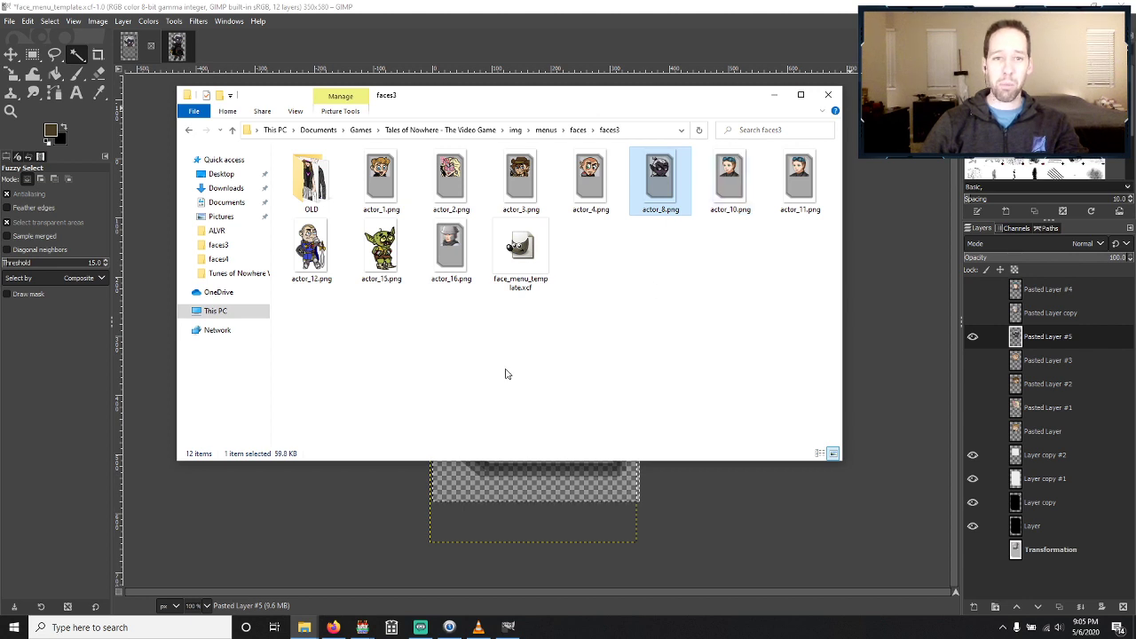
{"action": "right_click", "coordinate": [301, 252]}
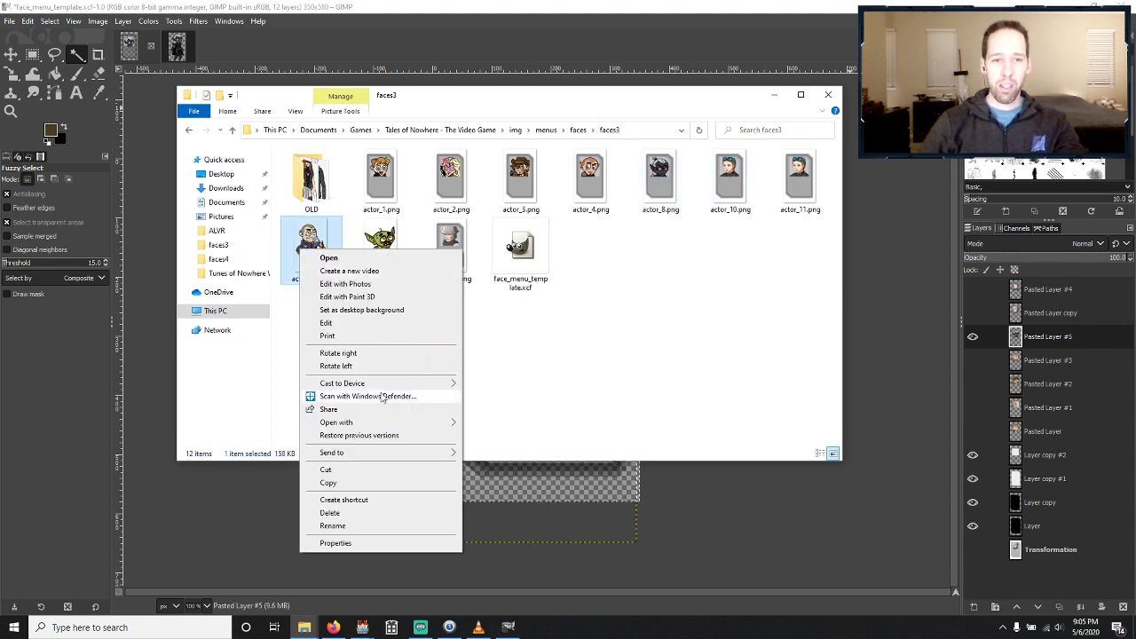
{"action": "left_click", "coordinate": [489, 400]}
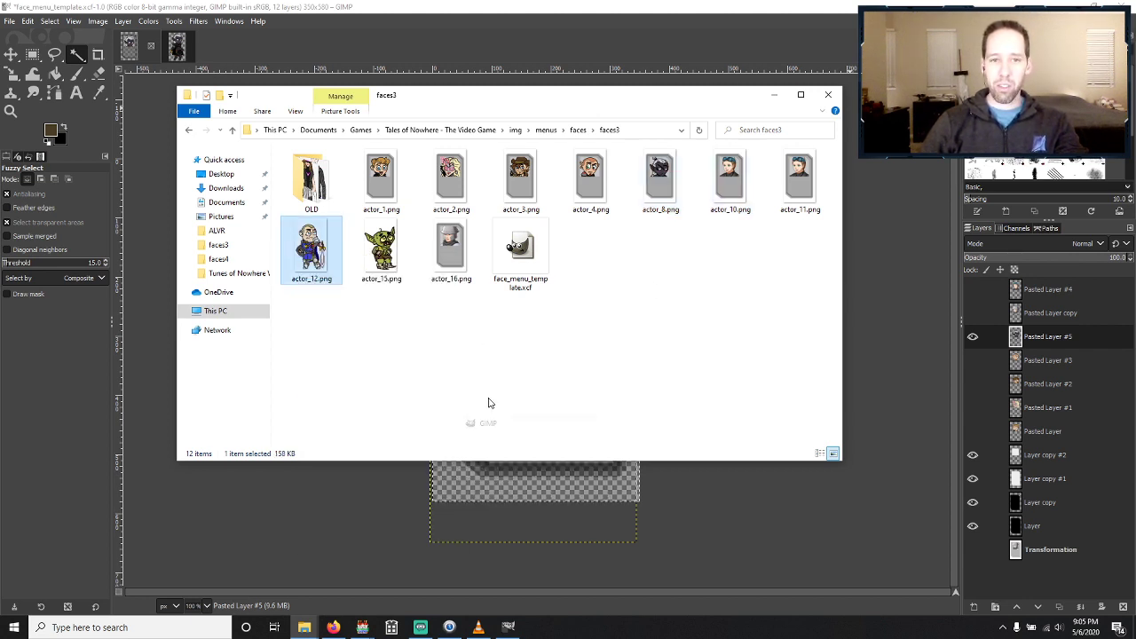
{"action": "right_click", "coordinate": [381, 252]}
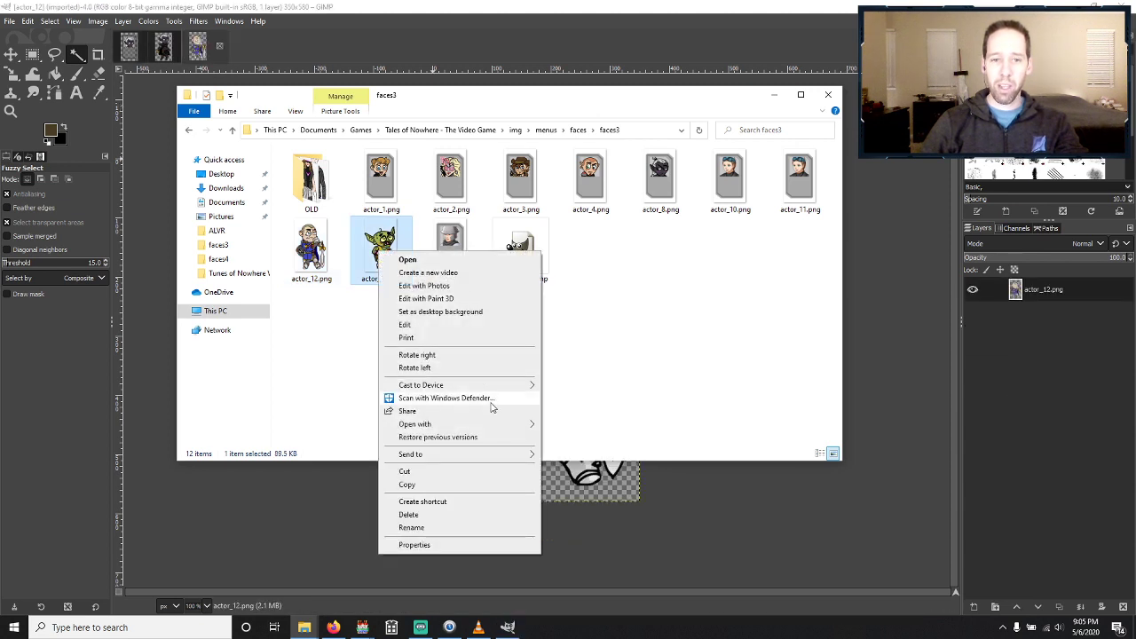
{"action": "mouse_move", "coordinate": [486, 424]}
{"action": "left_click", "coordinate": [550, 424]}
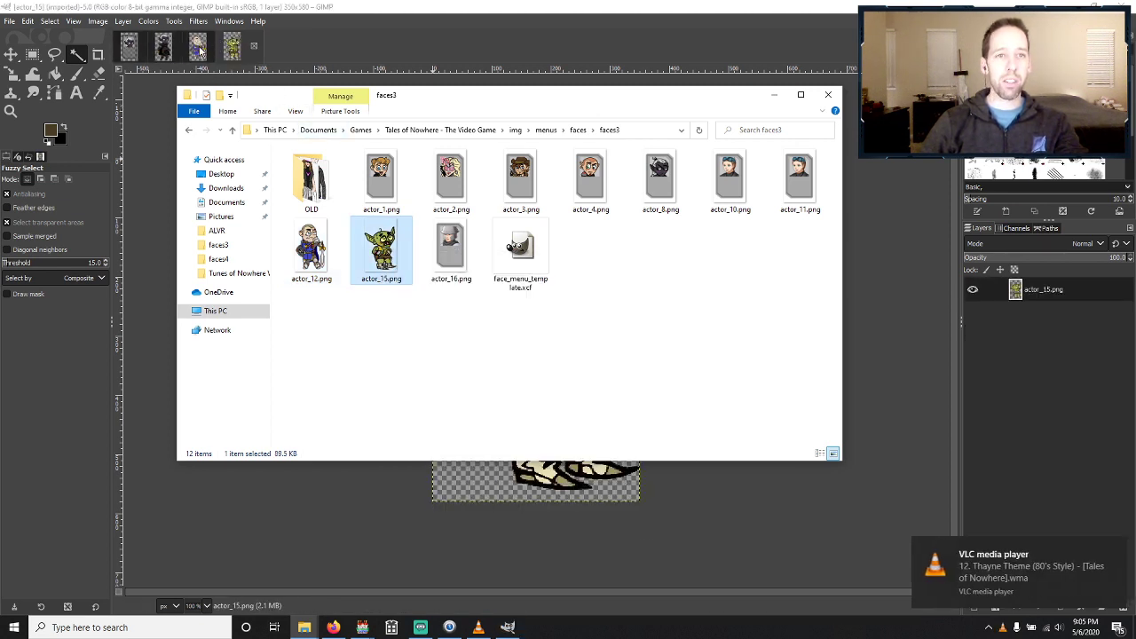
Copy the whole actor_12 image and return to the face menu template.
{"action": "key", "text": "ctrl+a"}
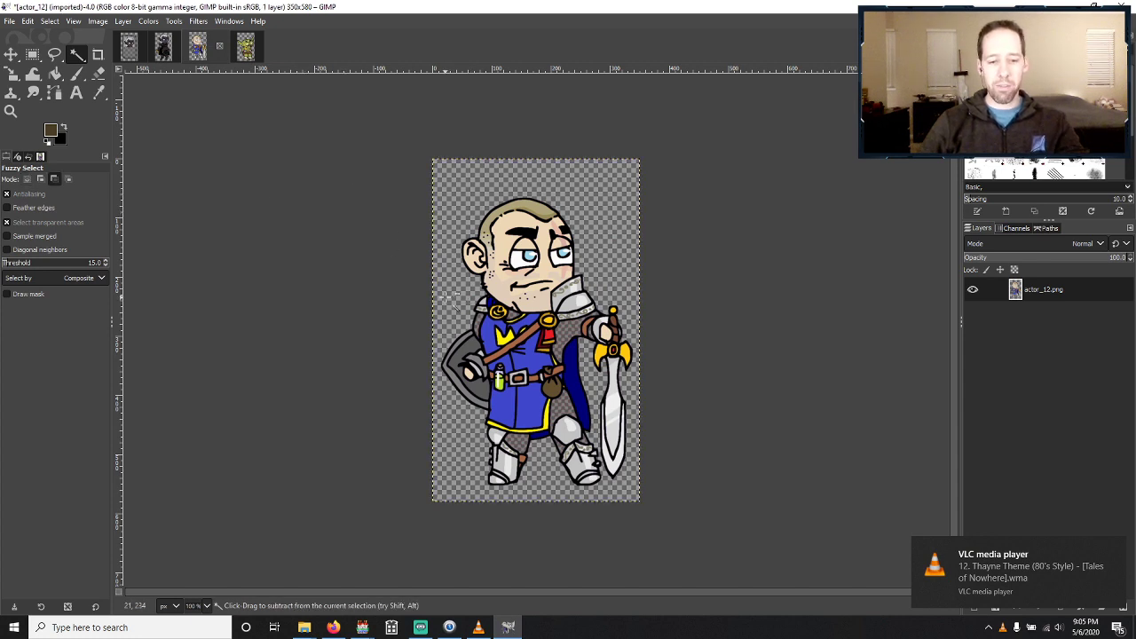
{"action": "key", "text": "ctrl+c"}
{"action": "left_click", "coordinate": [129, 46]}
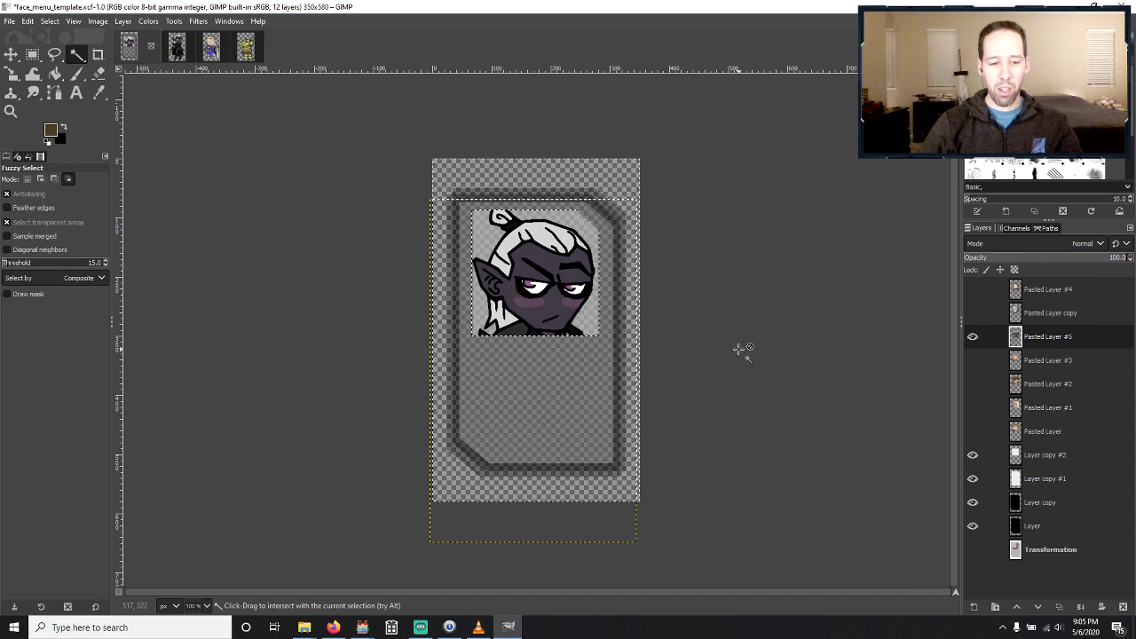
Clear the template's selection and paste the copied knight as a new layer directly above Pasted Layer #5.
{"action": "key", "text": "ctrl+shift+v"}
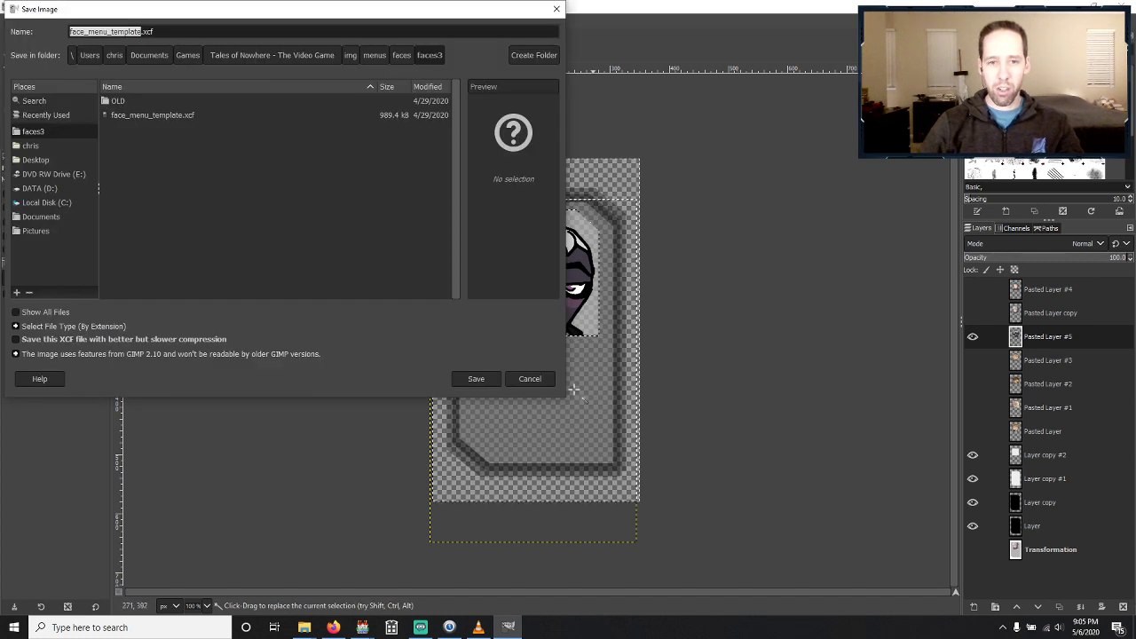
{"action": "left_click", "coordinate": [535, 380]}
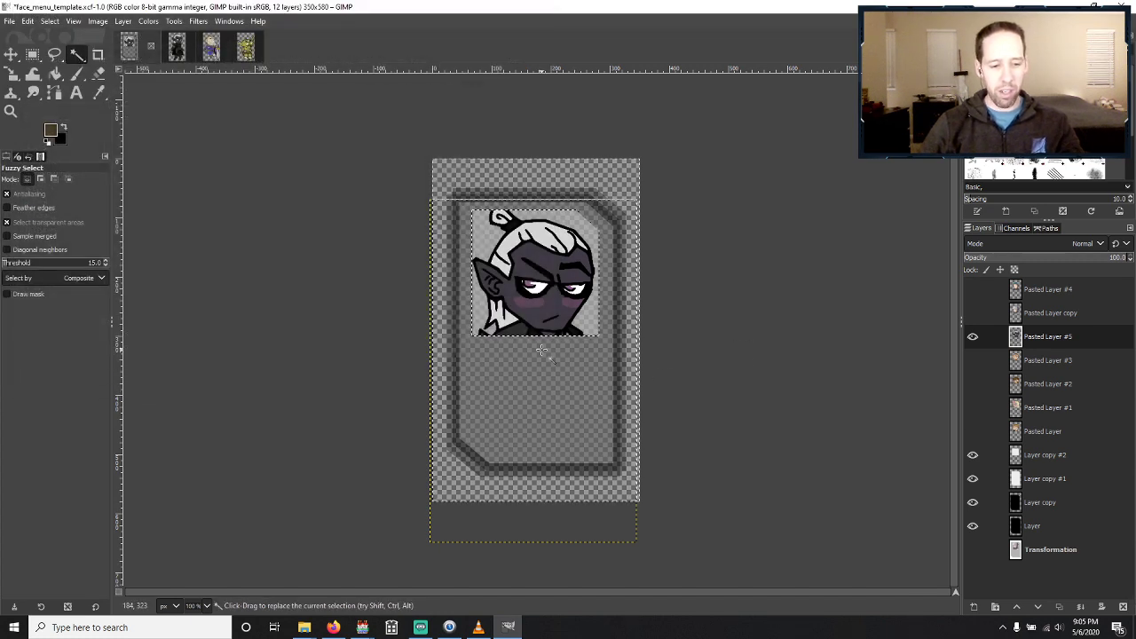
{"action": "left_click", "coordinate": [49, 21]}
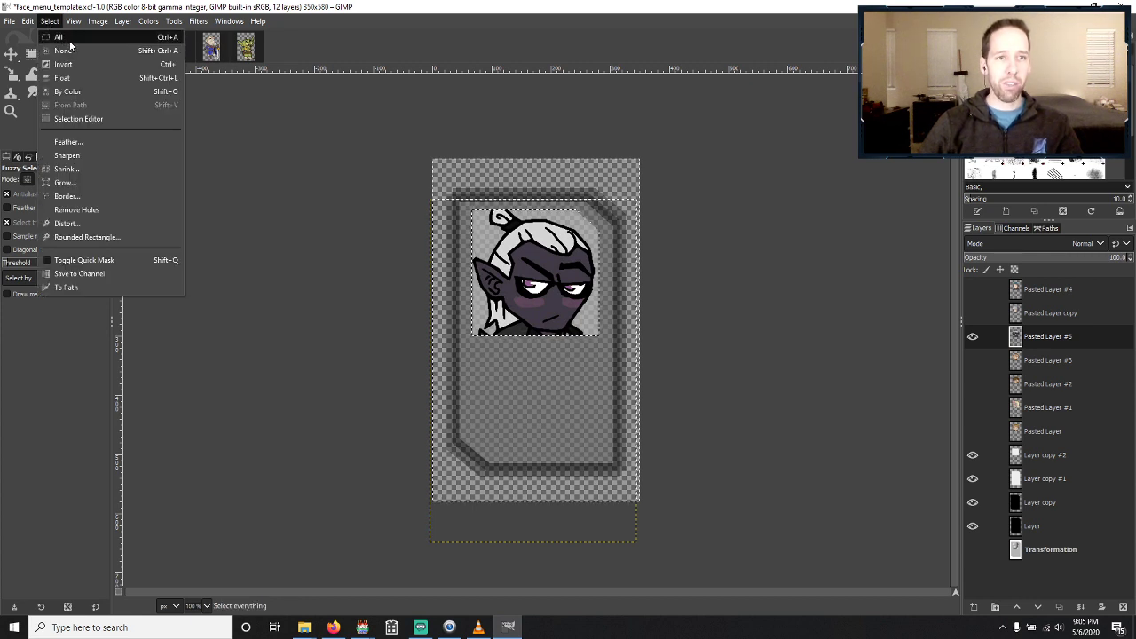
{"action": "left_click", "coordinate": [51, 22]}
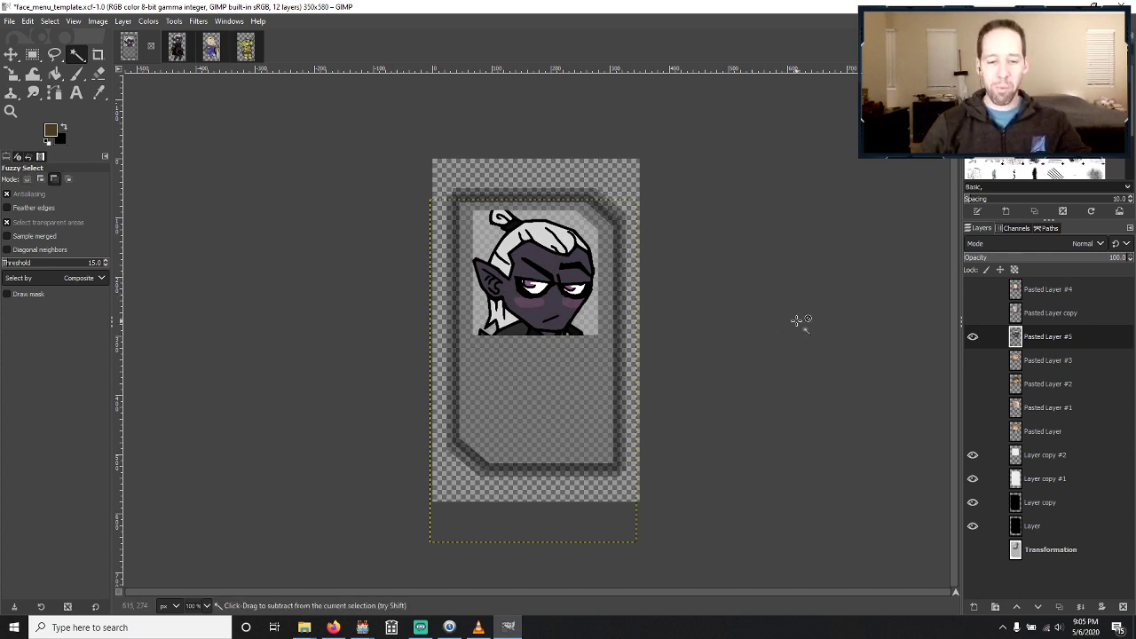
{"action": "key", "text": "ctrl+v"}
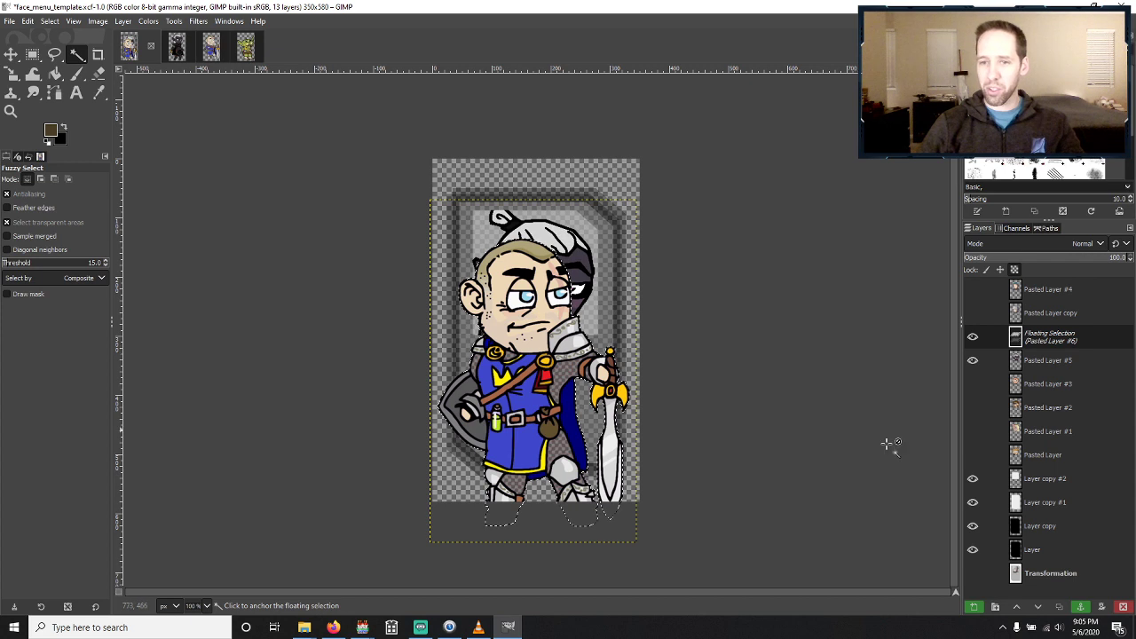
{"action": "left_click", "coordinate": [973, 606]}
Move the pasted knight so his head fits the light face square, and hide Pasted Layer #5.
{"action": "key", "text": "m"}
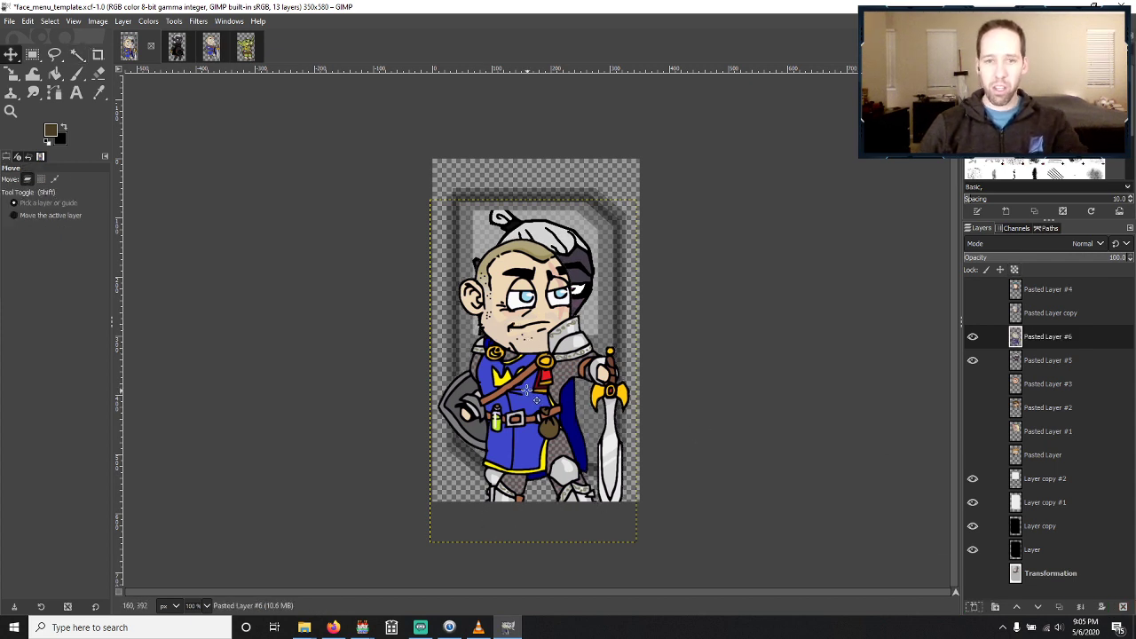
{"action": "left_click_drag", "start_coordinate": [542, 361], "coordinate": [573, 335]}
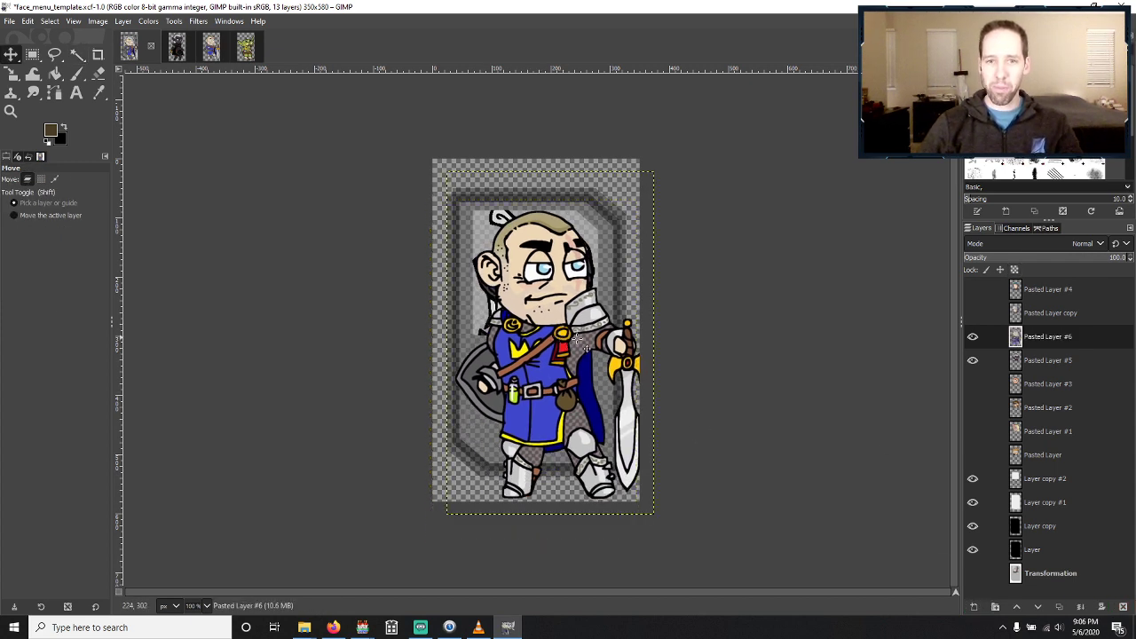
{"action": "left_click", "coordinate": [971, 360]}
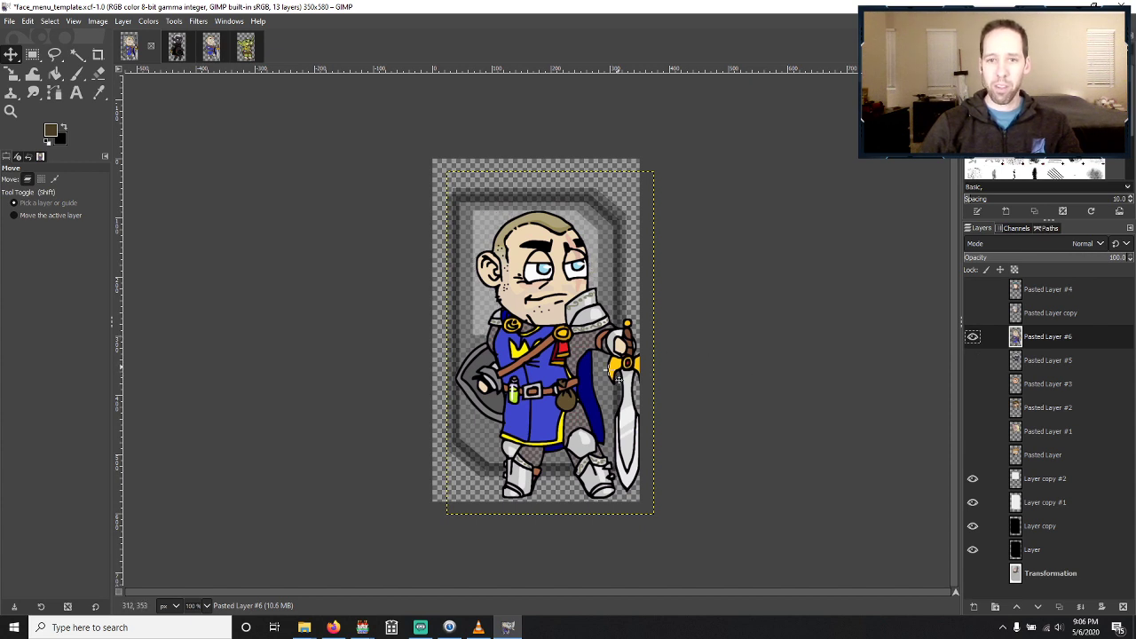
{"action": "left_click_drag", "start_coordinate": [550, 362], "coordinate": [548, 363]}
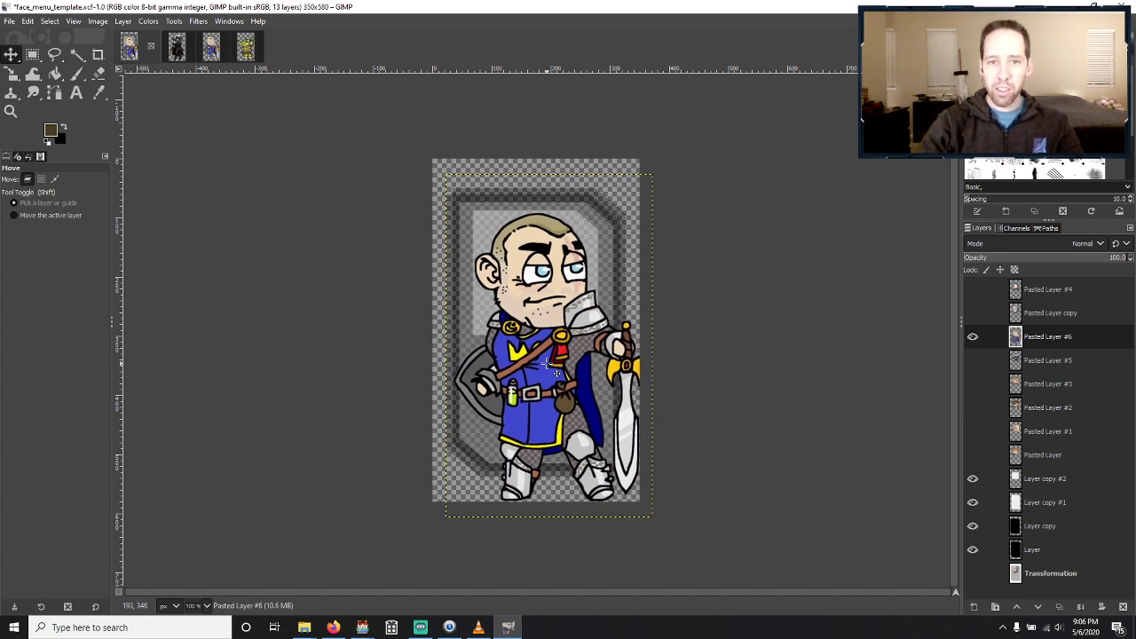
Fuzzy-select the face square on Layer copy #2, invert the selection, and delete everything outside the square from Pasted Layer #6.
{"action": "left_click", "coordinate": [1042, 479]}
{"action": "left_click", "coordinate": [76, 54]}
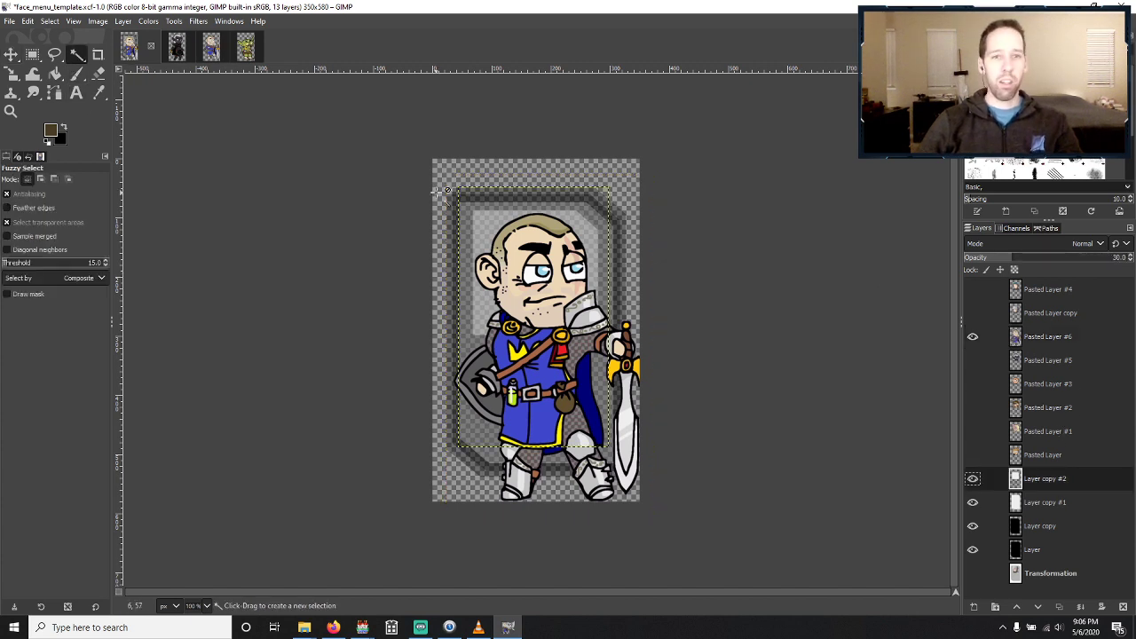
{"action": "left_click", "coordinate": [472, 223]}
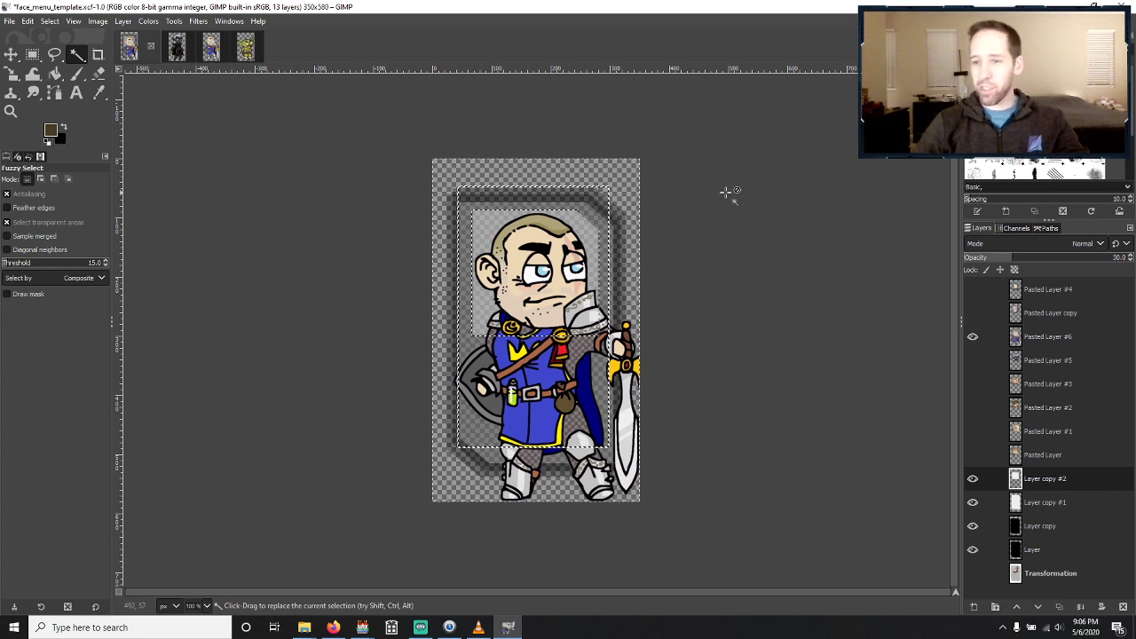
{"action": "left_click", "coordinate": [1046, 344]}
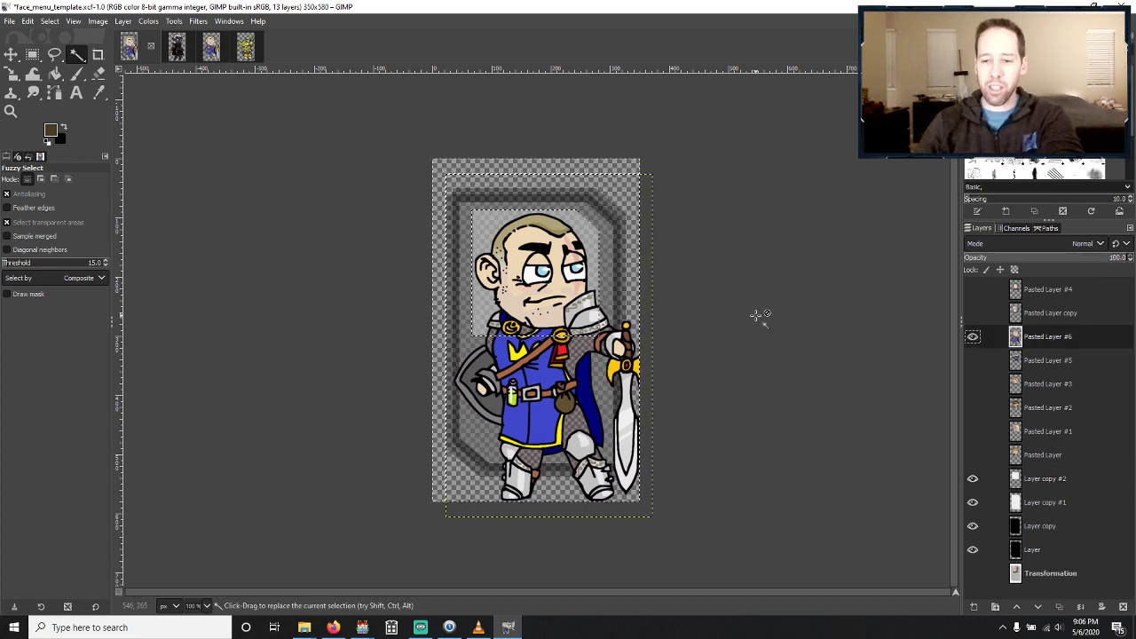
{"action": "key", "text": "Delete"}
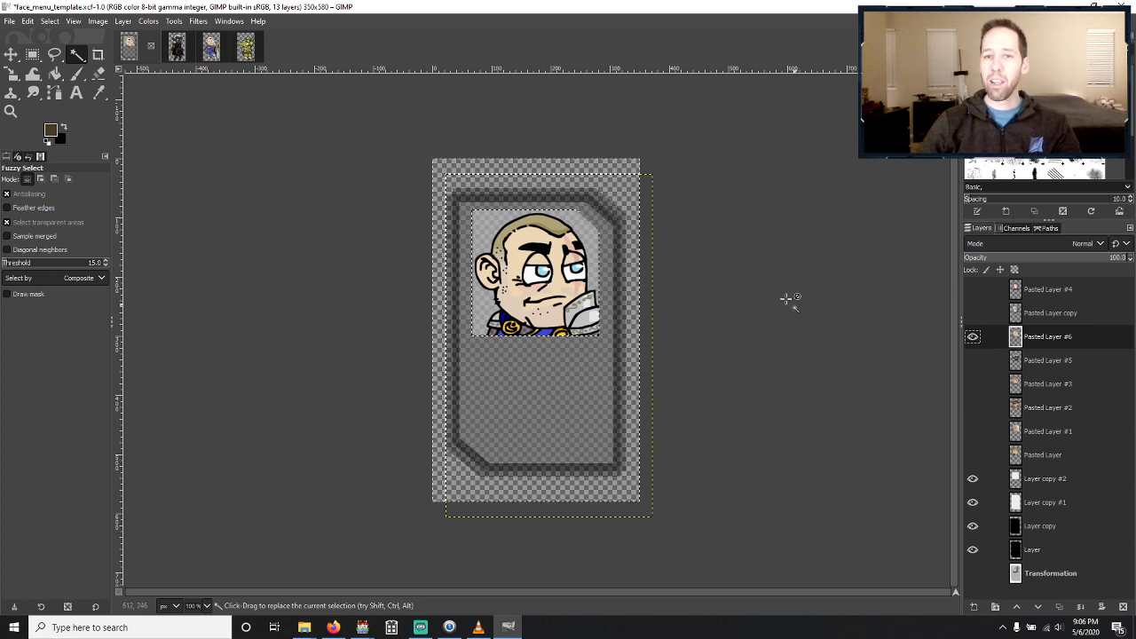
Export the knight portrait as actor_12.png in the faces3 folder, replacing the existing file and keeping the PNG options.
{"action": "left_click", "coordinate": [11, 20]}
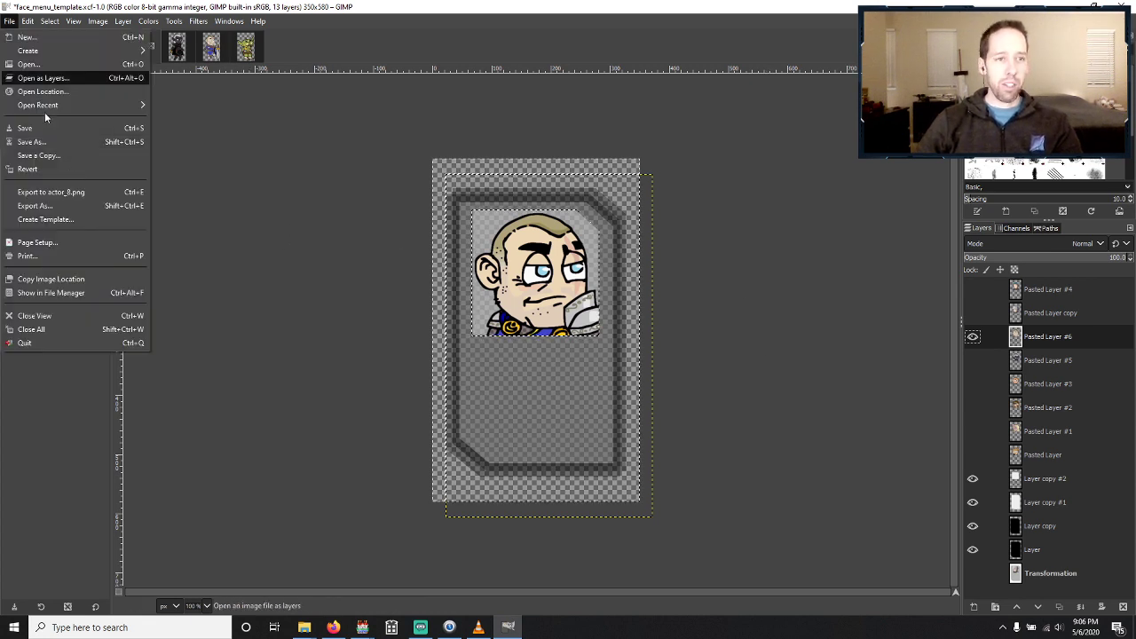
{"action": "left_click", "coordinate": [68, 203]}
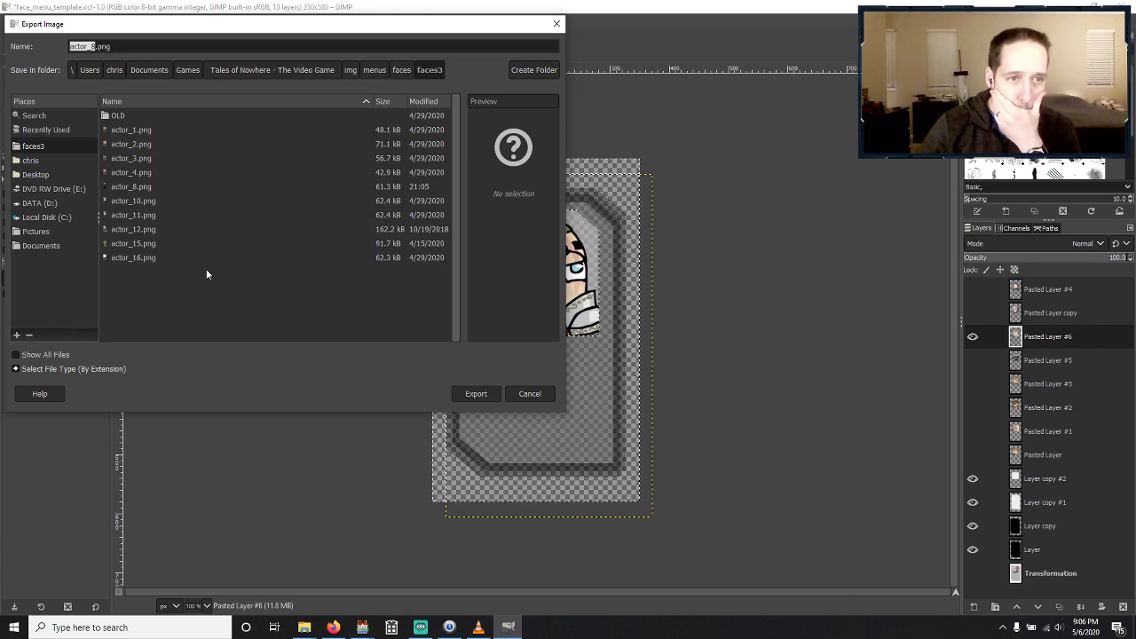
{"action": "left_click", "coordinate": [138, 230]}
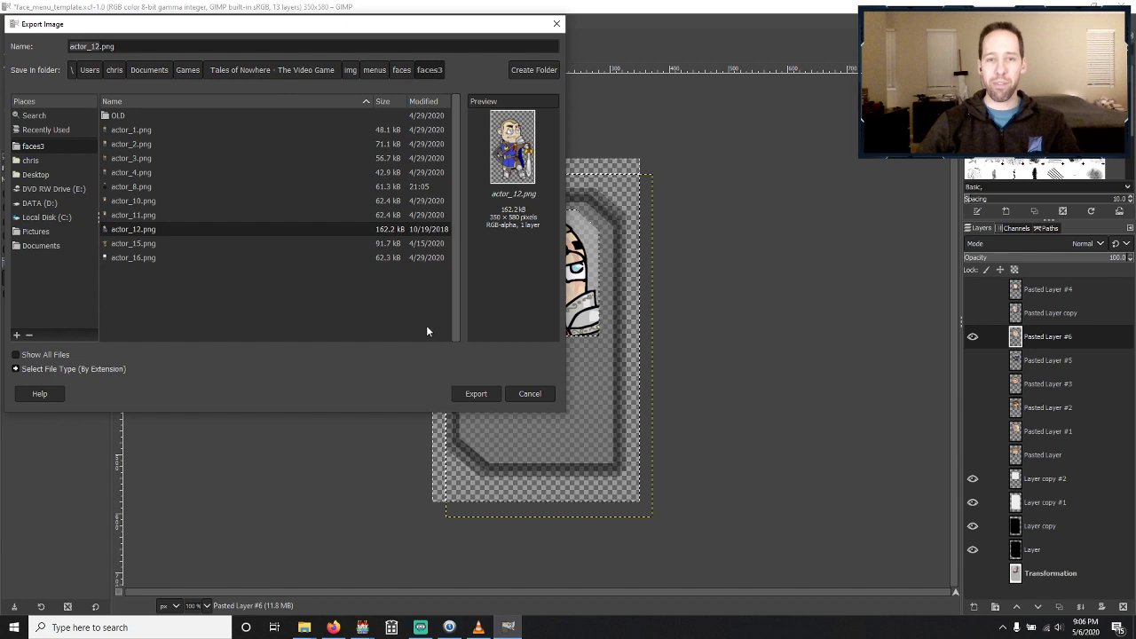
{"action": "left_click", "coordinate": [477, 393]}
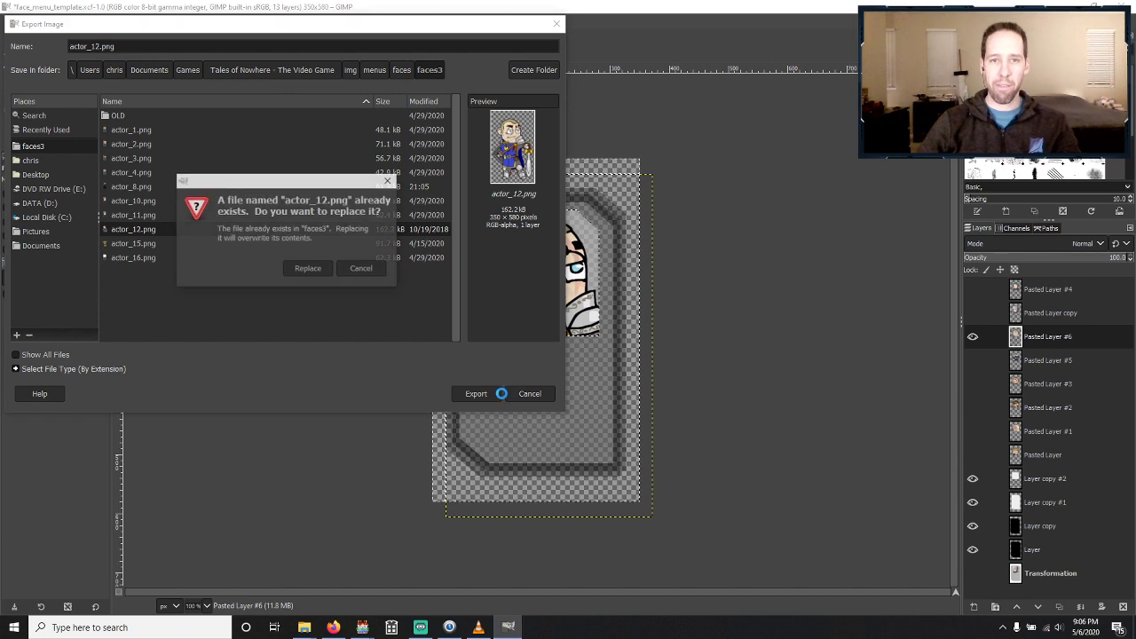
{"action": "left_click", "coordinate": [308, 269]}
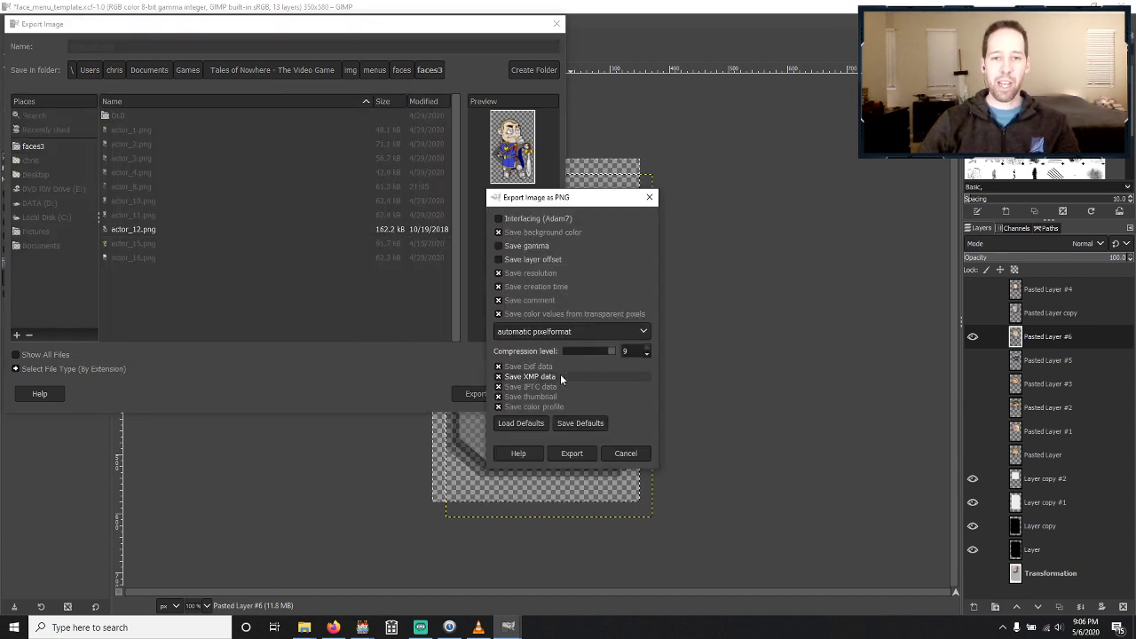
{"action": "left_click", "coordinate": [571, 454]}
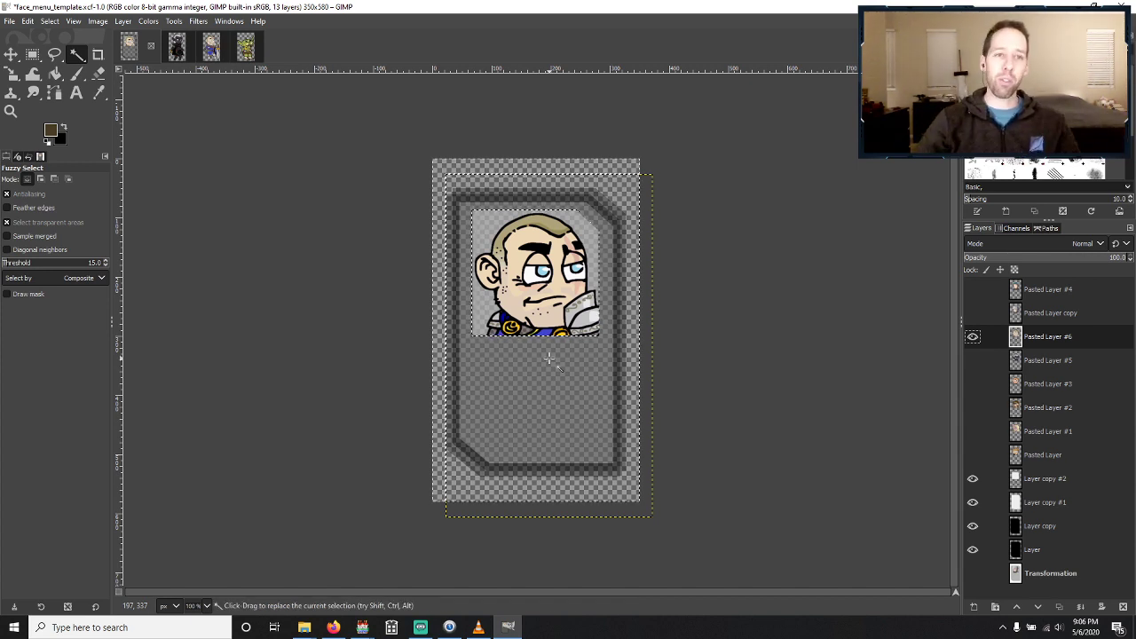
Copy the whole actor_15 goblin image and return to the face menu template.
{"action": "key", "text": "alt+3"}
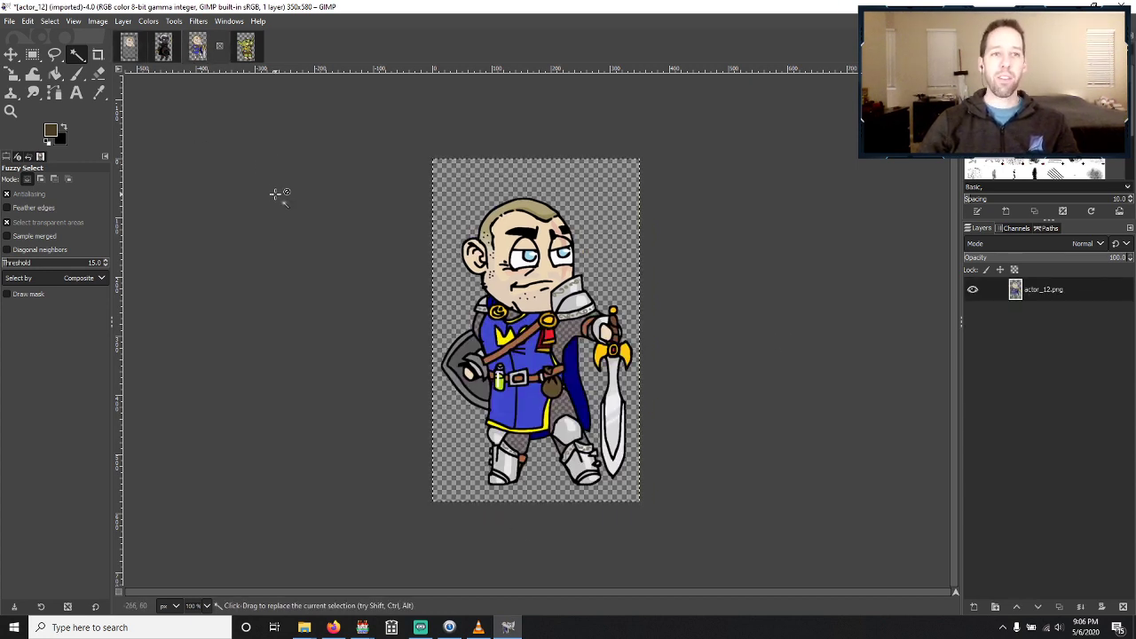
{"action": "left_click", "coordinate": [130, 44]}
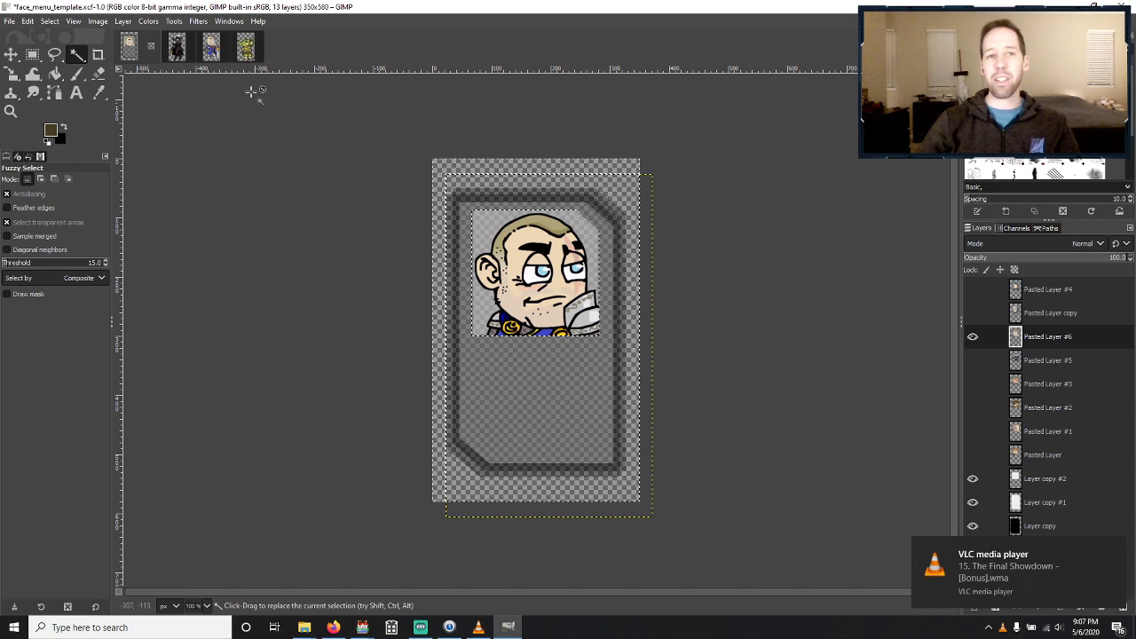
{"action": "left_click", "coordinate": [244, 47]}
{"action": "key", "text": "ctrl+a"}
{"action": "key", "text": "ctrl+c"}
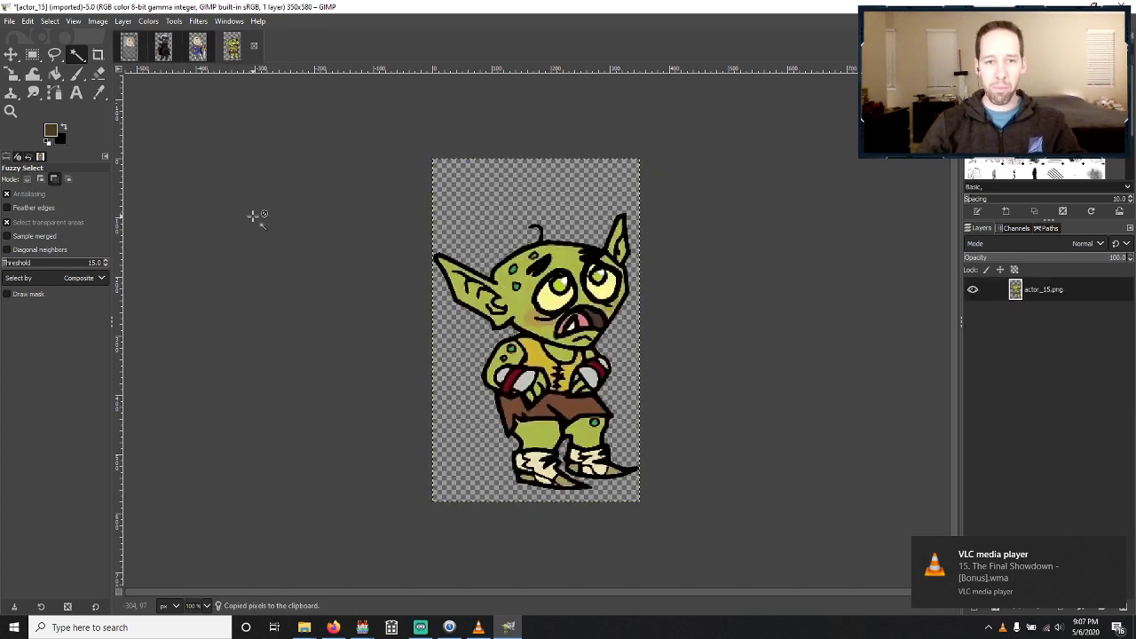
{"action": "left_click", "coordinate": [132, 49]}
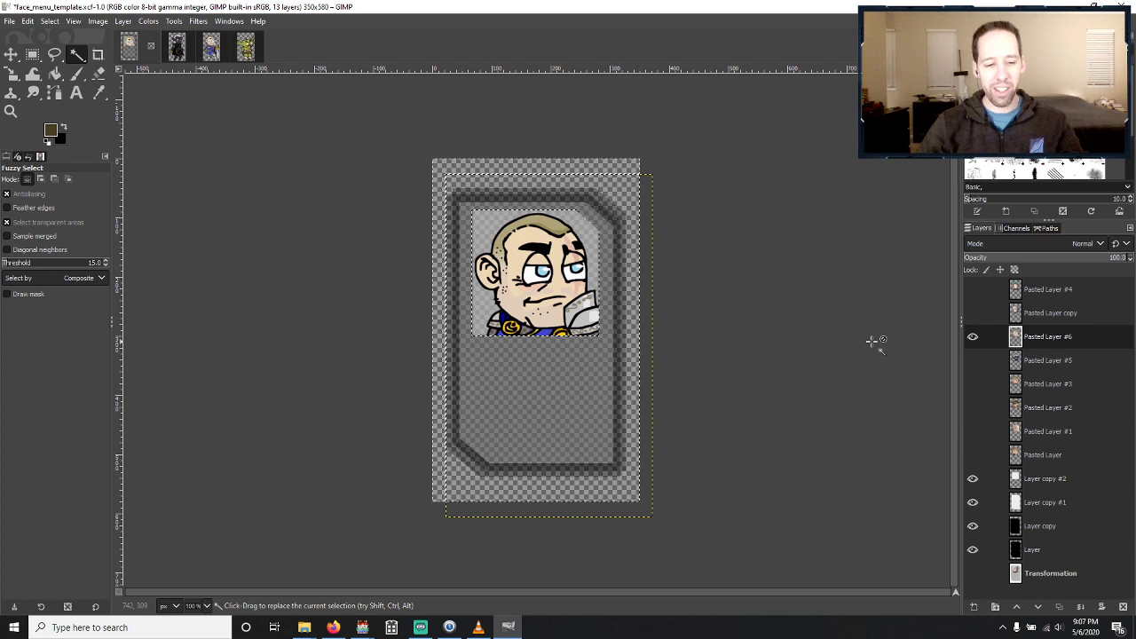
Paste the goblin into the template as its own layer and shift it up over the frame.
{"action": "key", "text": "ctrl+v"}
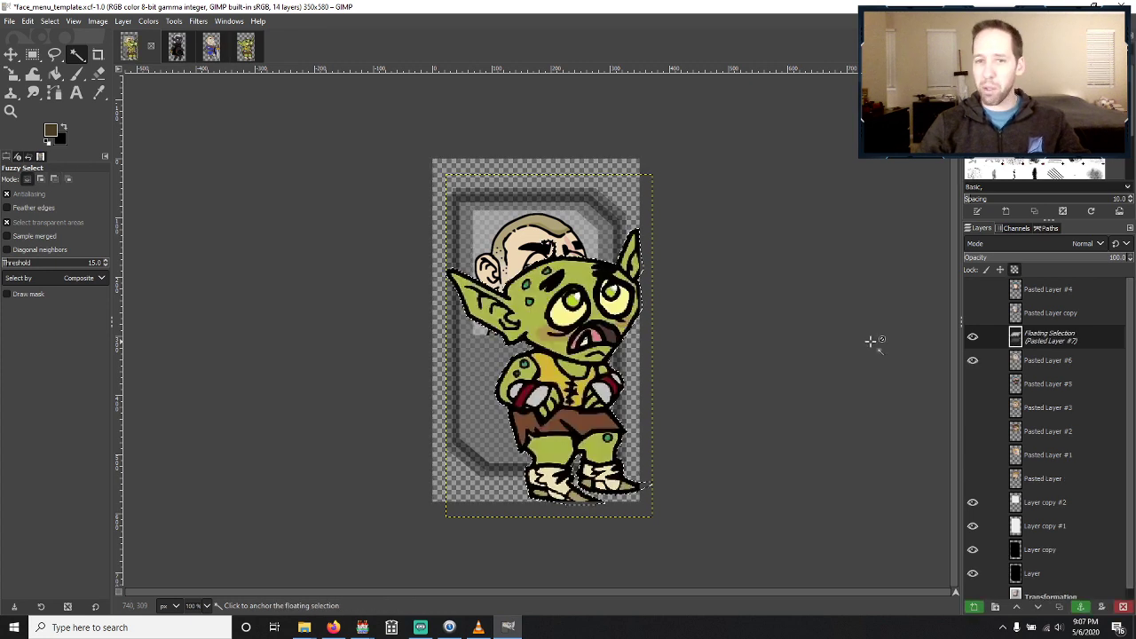
{"action": "left_click", "coordinate": [973, 607]}
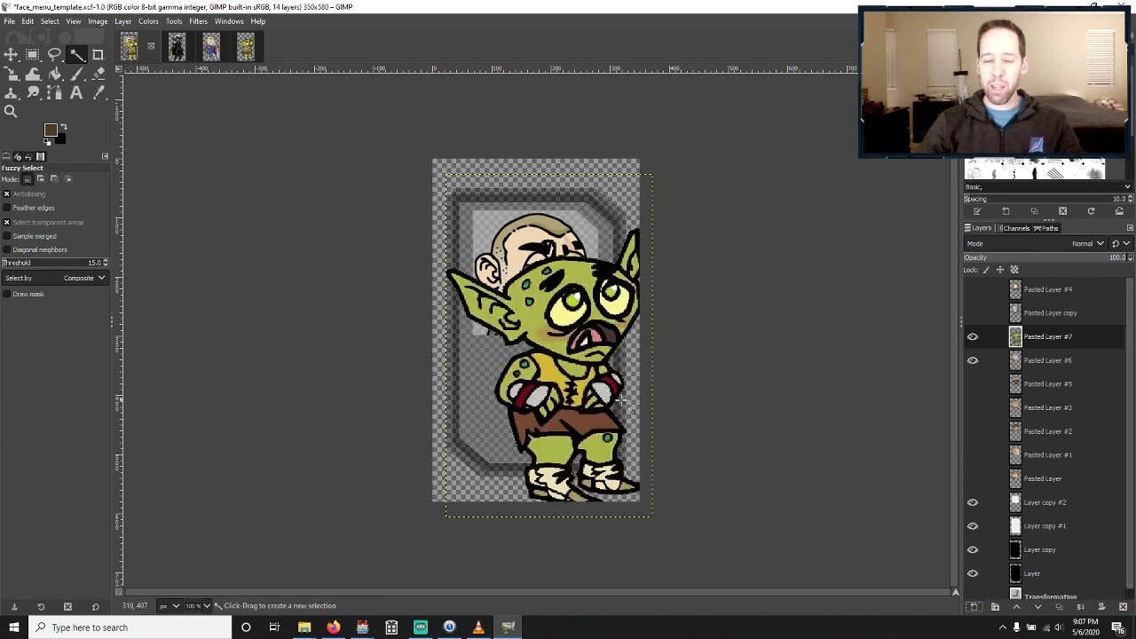
{"action": "key", "text": "m"}
{"action": "left_click_drag", "start_coordinate": [591, 412], "coordinate": [575, 380]}
{"action": "left_click_drag", "start_coordinate": [586, 384], "coordinate": [594, 356]}
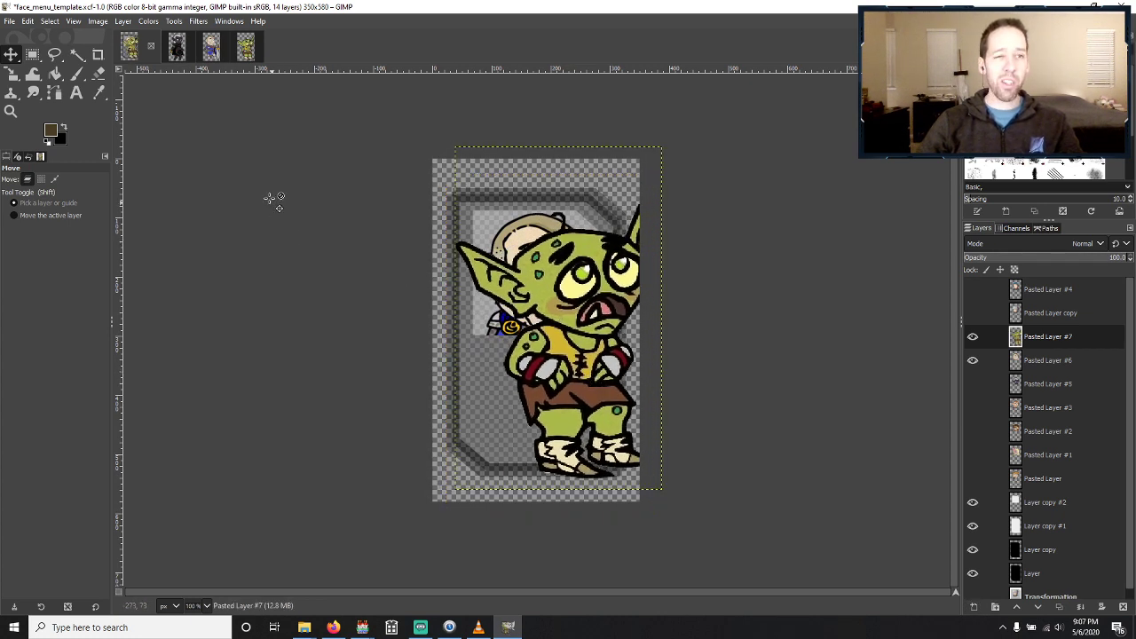
Try scaling the goblin layer to 258 × 427 pixels and moving its head over the light face square.
{"action": "left_click", "coordinate": [11, 72]}
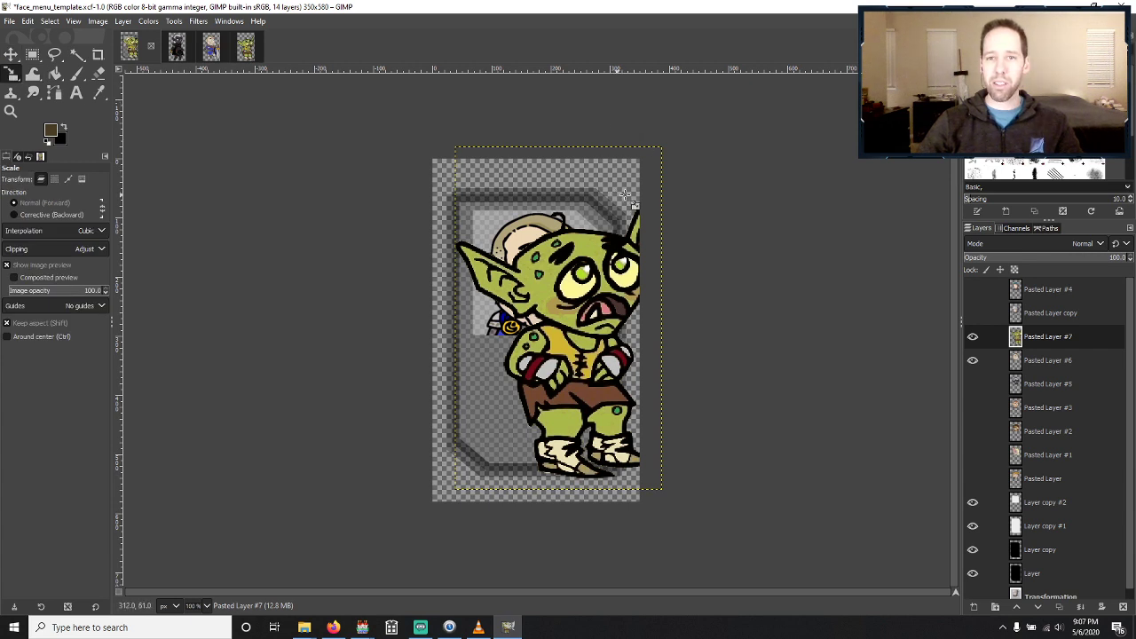
{"action": "left_click_drag", "start_coordinate": [652, 172], "coordinate": [545, 224]}
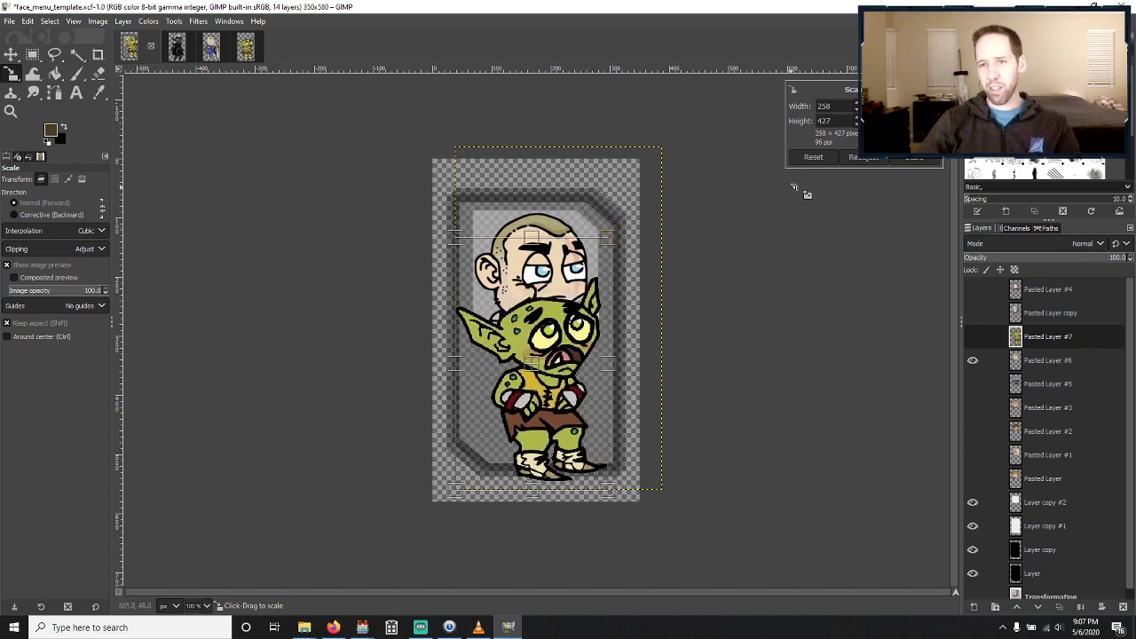
{"action": "left_click", "coordinate": [914, 158]}
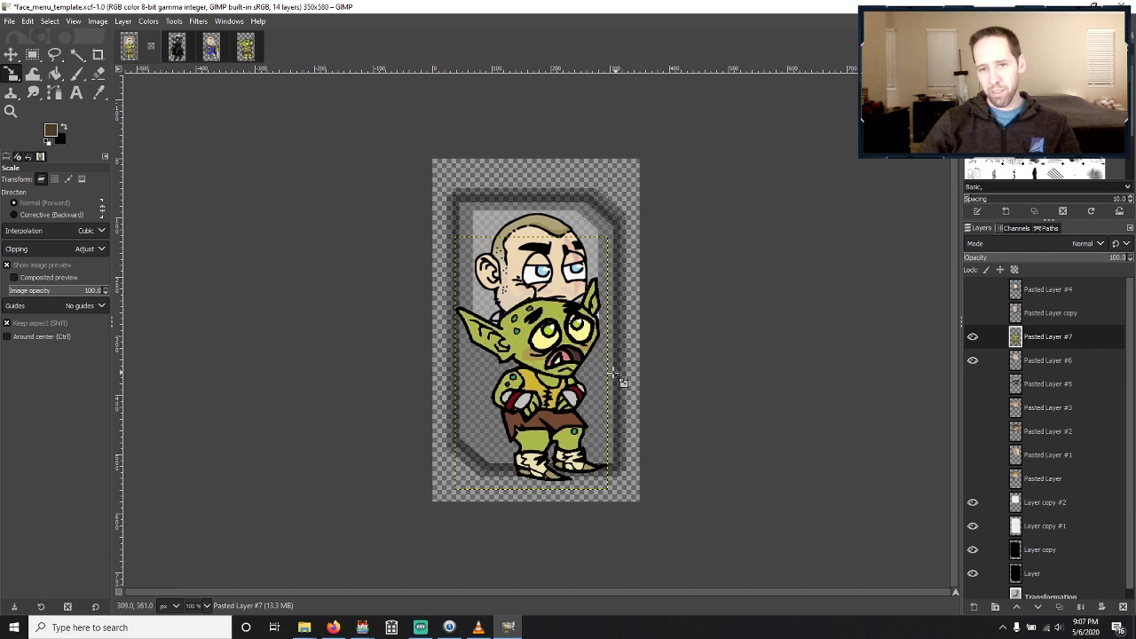
{"action": "key", "text": "m"}
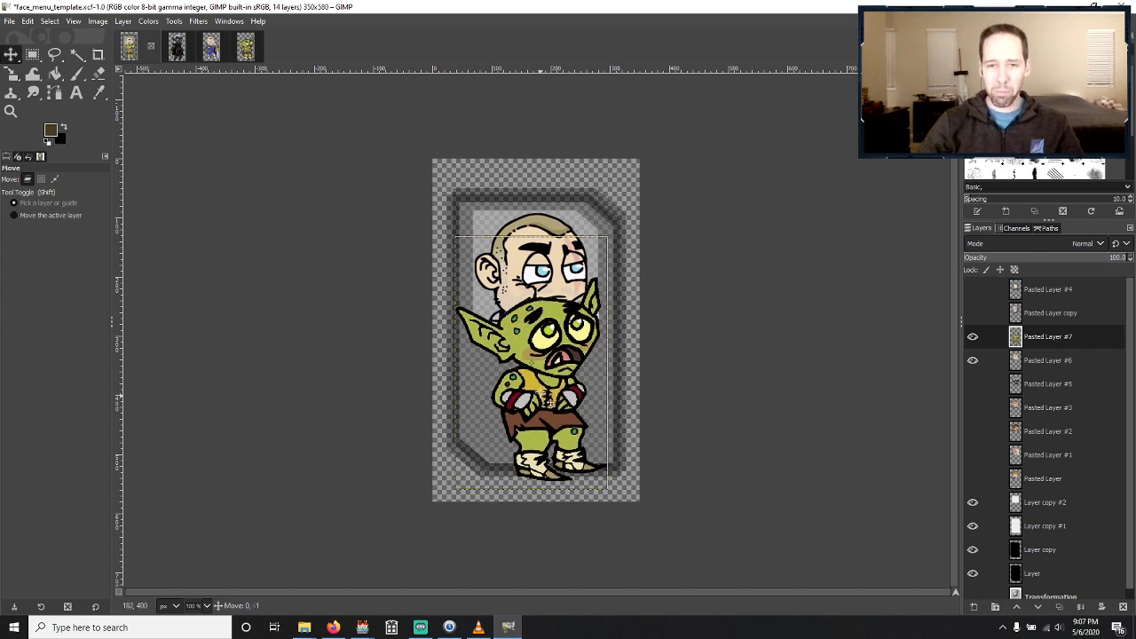
{"action": "left_click_drag", "start_coordinate": [549, 390], "coordinate": [534, 338]}
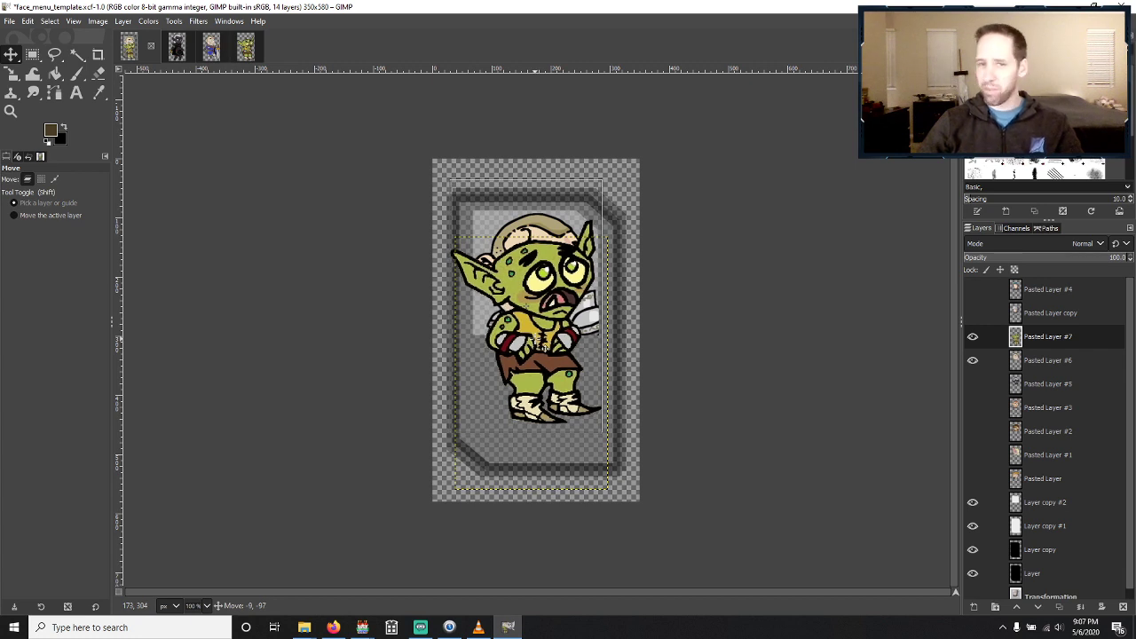
{"action": "left_click_drag", "start_coordinate": [534, 340], "coordinate": [530, 327]}
Try enlarging the goblin layer to 280 × 465 pixels, then undo both scalings and the move between them.
{"action": "left_click", "coordinate": [11, 74]}
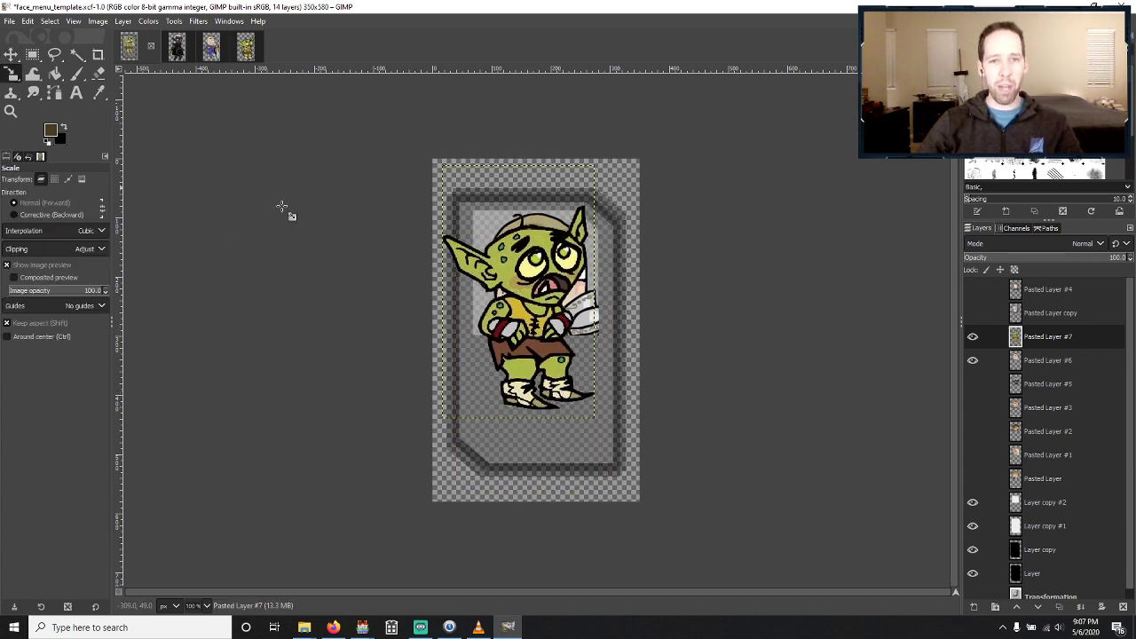
{"action": "left_click", "coordinate": [586, 411]}
{"action": "left_click_drag", "start_coordinate": [586, 410], "coordinate": [597, 428]}
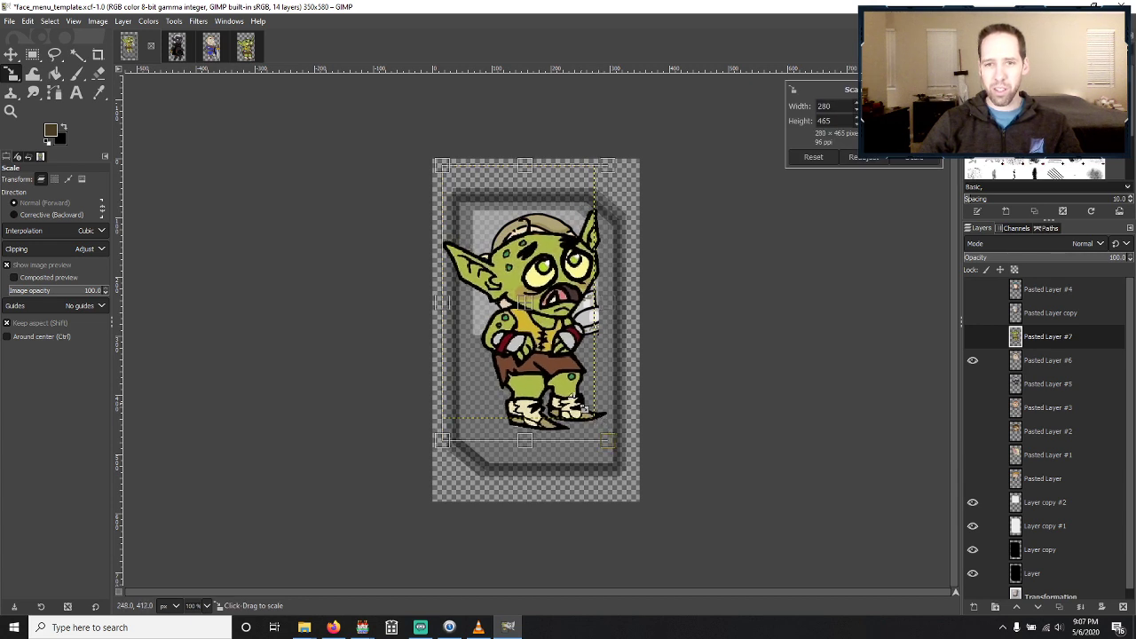
{"action": "left_click", "coordinate": [907, 160]}
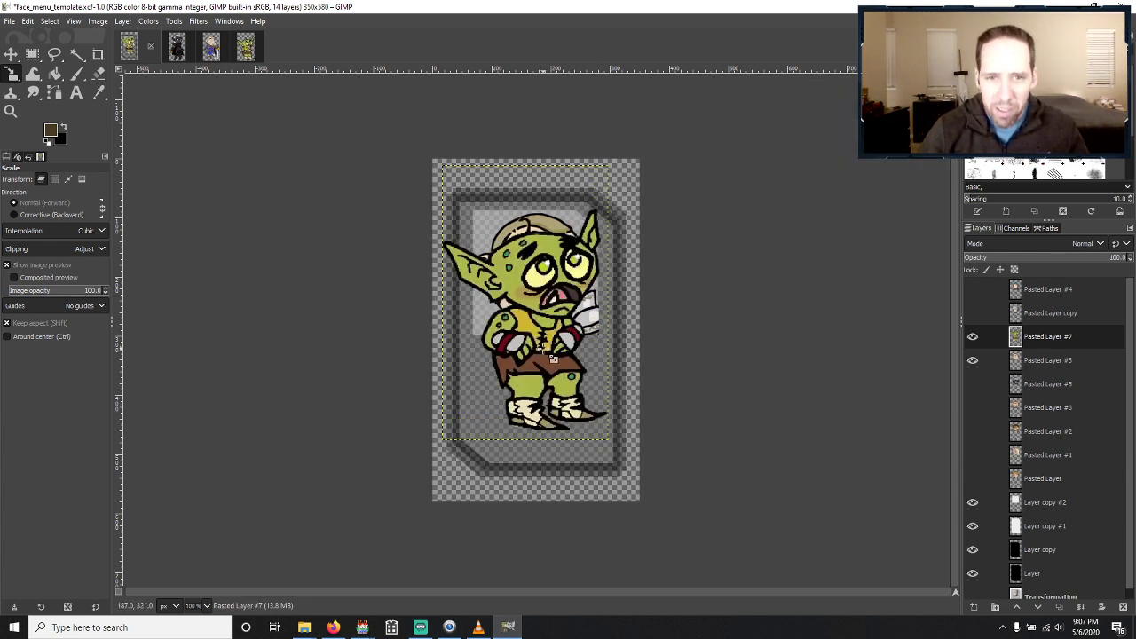
{"action": "key", "text": "ctrl+z"}
{"action": "key", "text": "ctrl+z"}
{"action": "key", "text": "ctrl+z"}
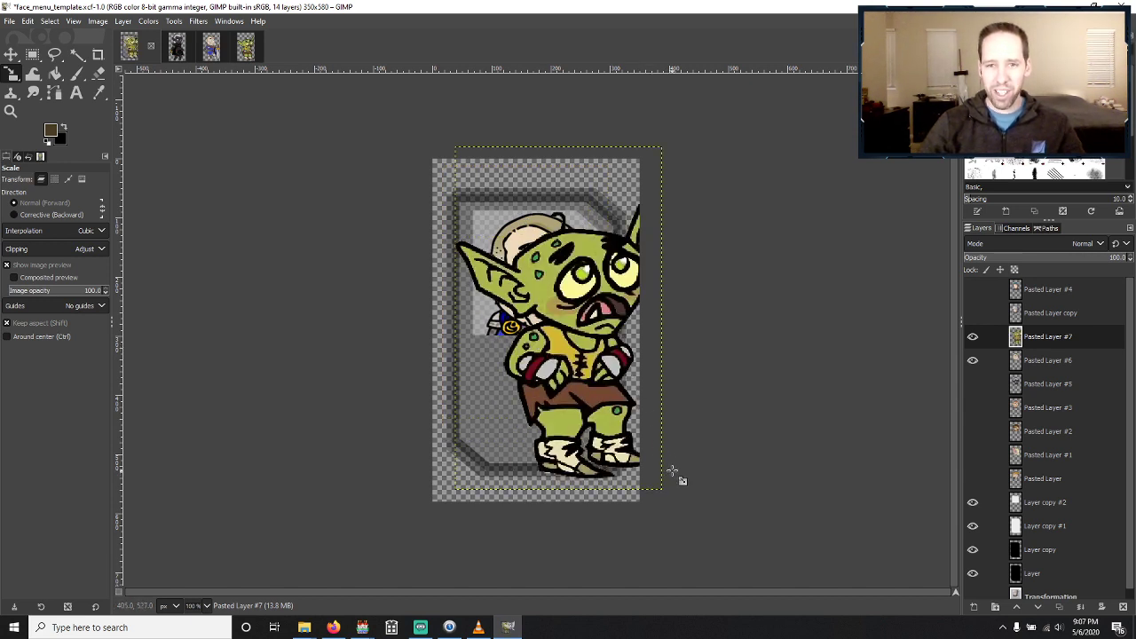
Scale the goblin layer to 293 × 486 pixels and fit its head over the face square, with Pasted Layer #6 hidden.
{"action": "left_click_drag", "start_coordinate": [660, 476], "coordinate": [618, 424]}
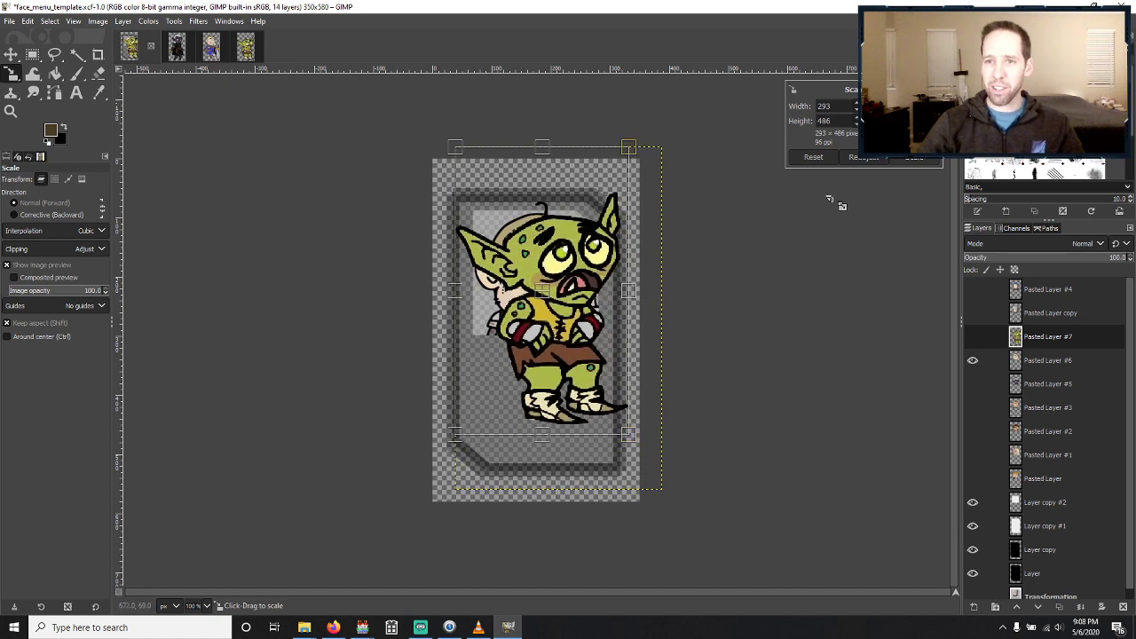
{"action": "left_click", "coordinate": [914, 160]}
{"action": "key", "text": "m"}
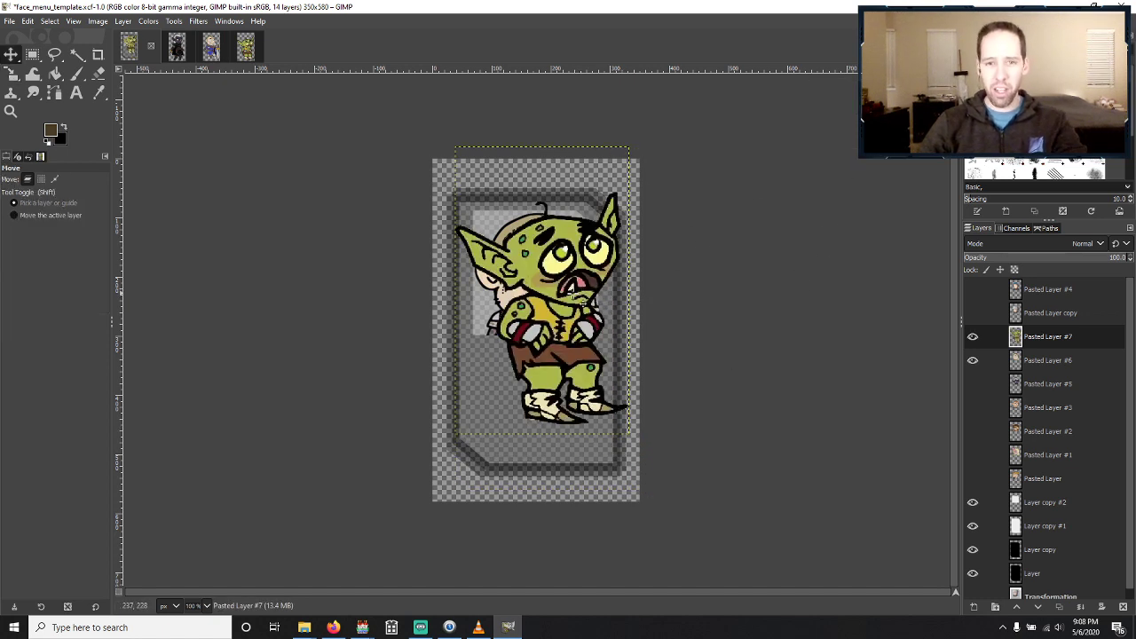
{"action": "left_click_drag", "start_coordinate": [583, 293], "coordinate": [549, 338]}
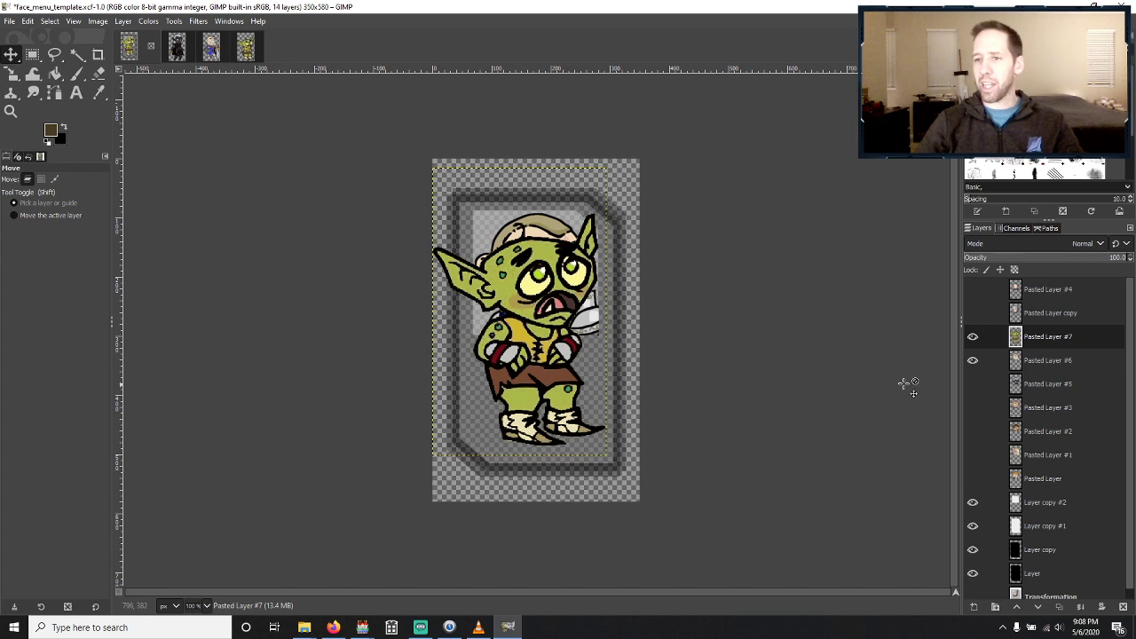
{"action": "left_click", "coordinate": [972, 360]}
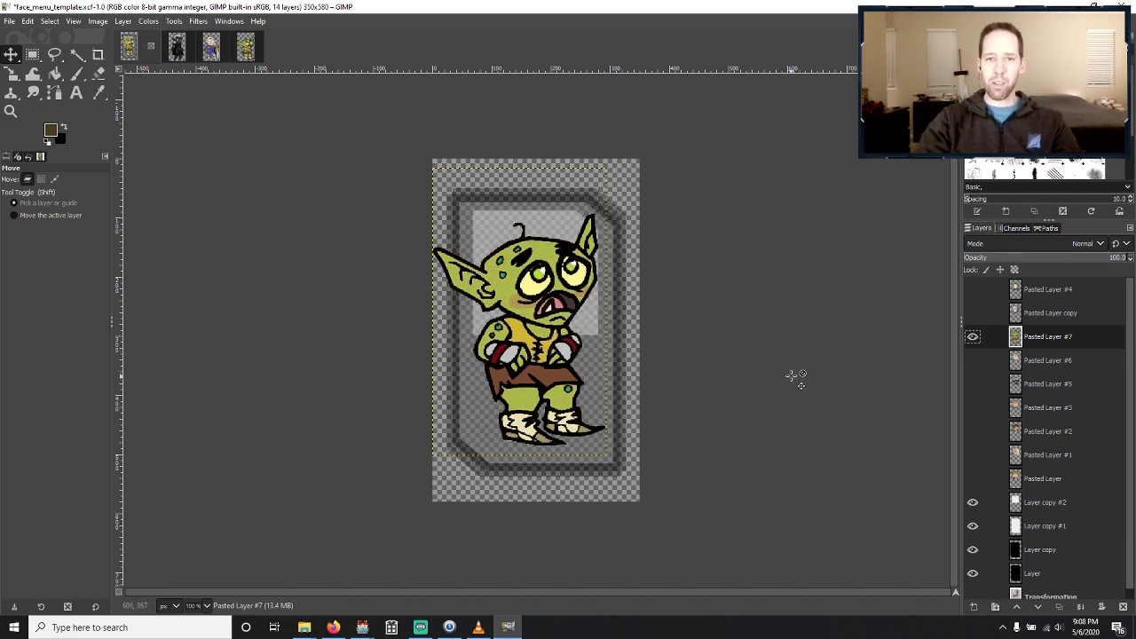
Fuzzy-select the face square on Layer copy #2, invert the selection, and delete everything outside the square from Pasted Layer #7.
{"action": "key", "text": "Page_Up"}
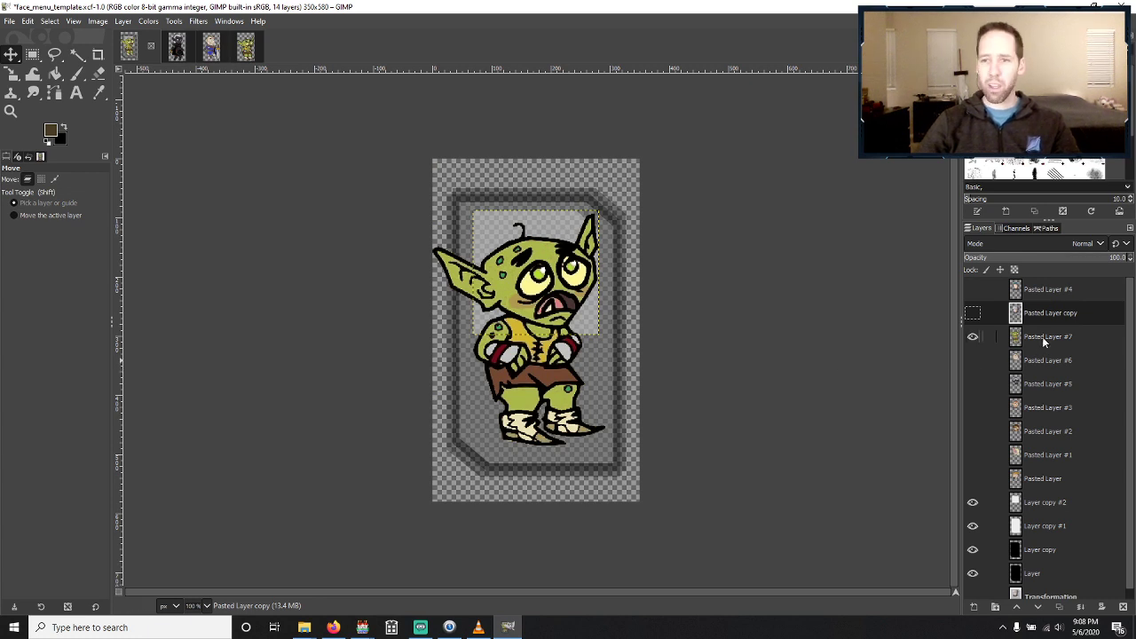
{"action": "left_click", "coordinate": [1040, 502]}
{"action": "key", "text": "u"}
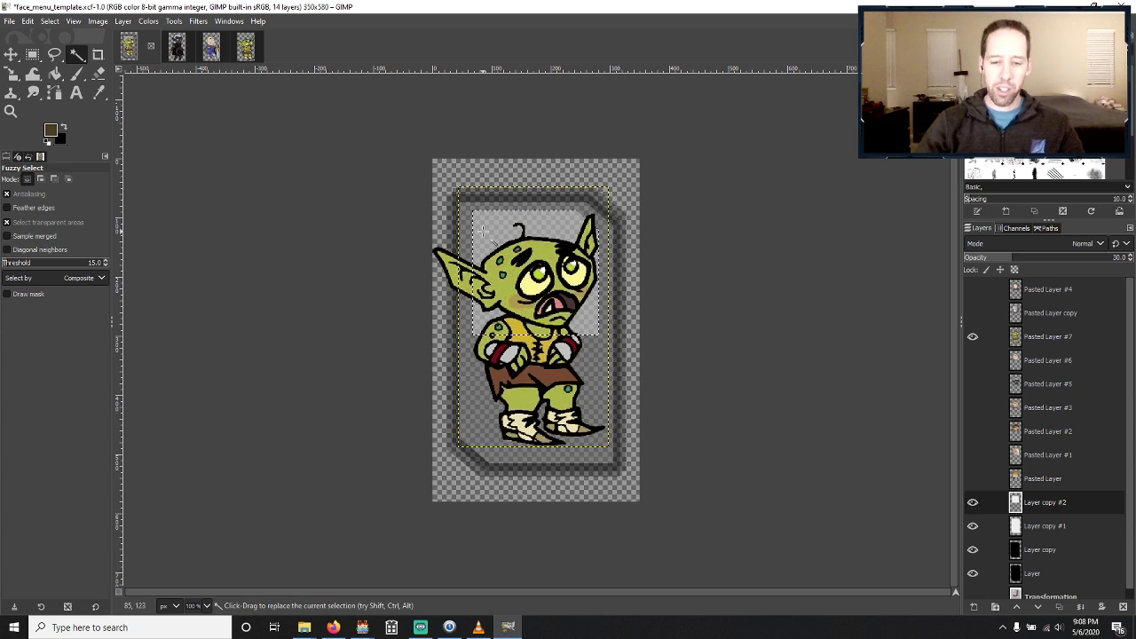
{"action": "left_click", "coordinate": [1038, 339]}
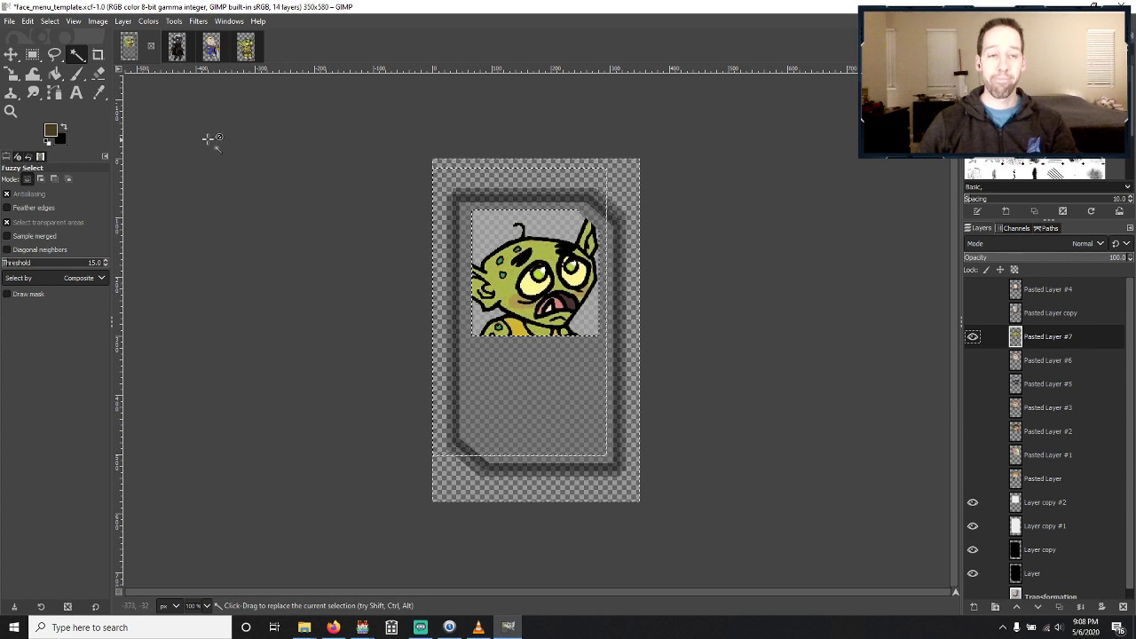
Export the goblin portrait as actor_15.png in the faces3 folder, replacing the existing file and keeping the PNG options.
{"action": "left_click", "coordinate": [9, 21]}
{"action": "left_click", "coordinate": [89, 208]}
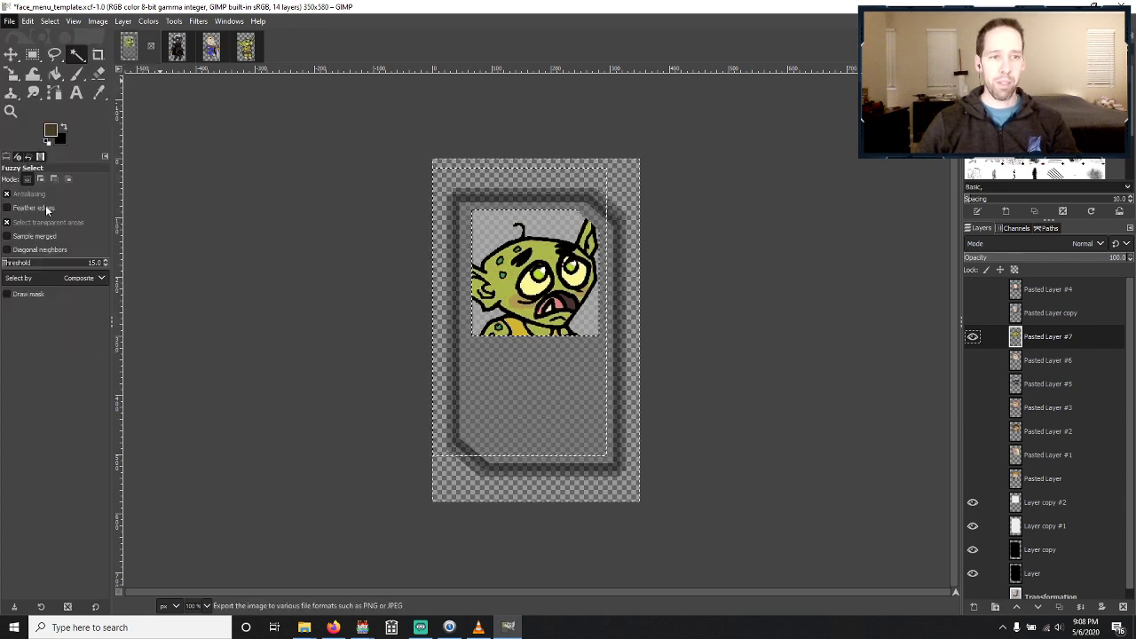
{"action": "left_click", "coordinate": [127, 243]}
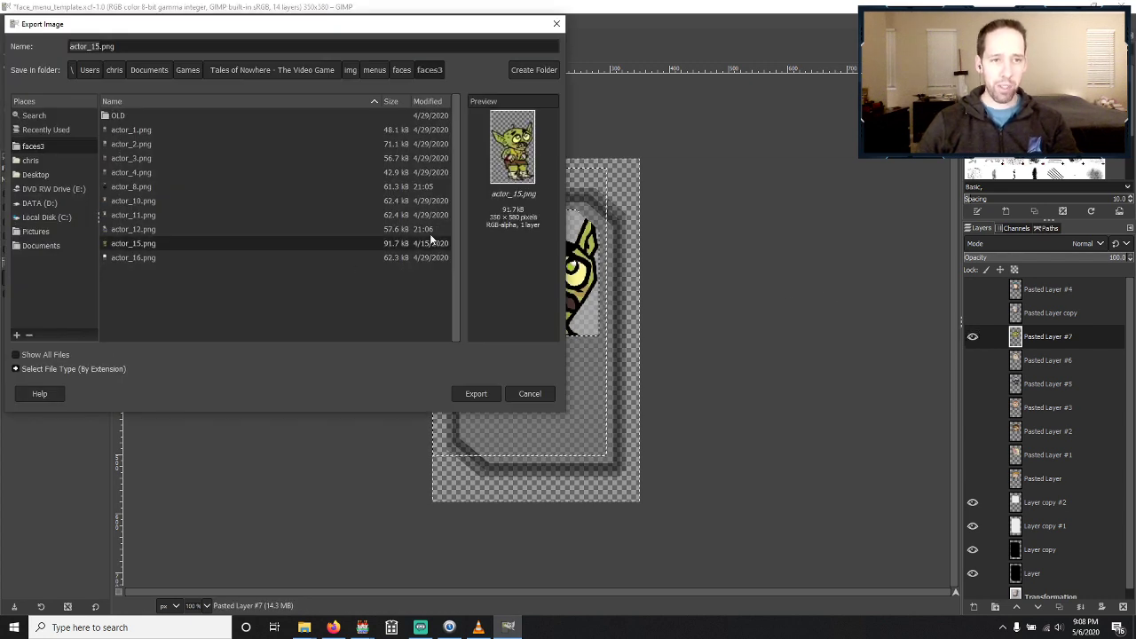
{"action": "left_click", "coordinate": [462, 394]}
{"action": "left_click", "coordinate": [304, 268]}
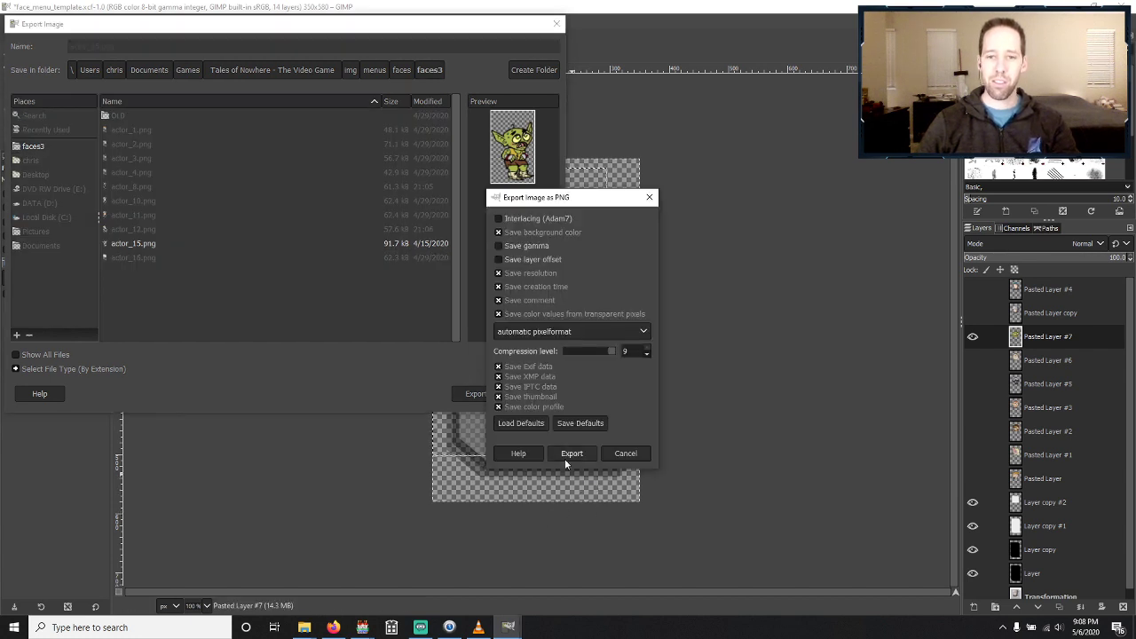
{"action": "left_click", "coordinate": [569, 453]}
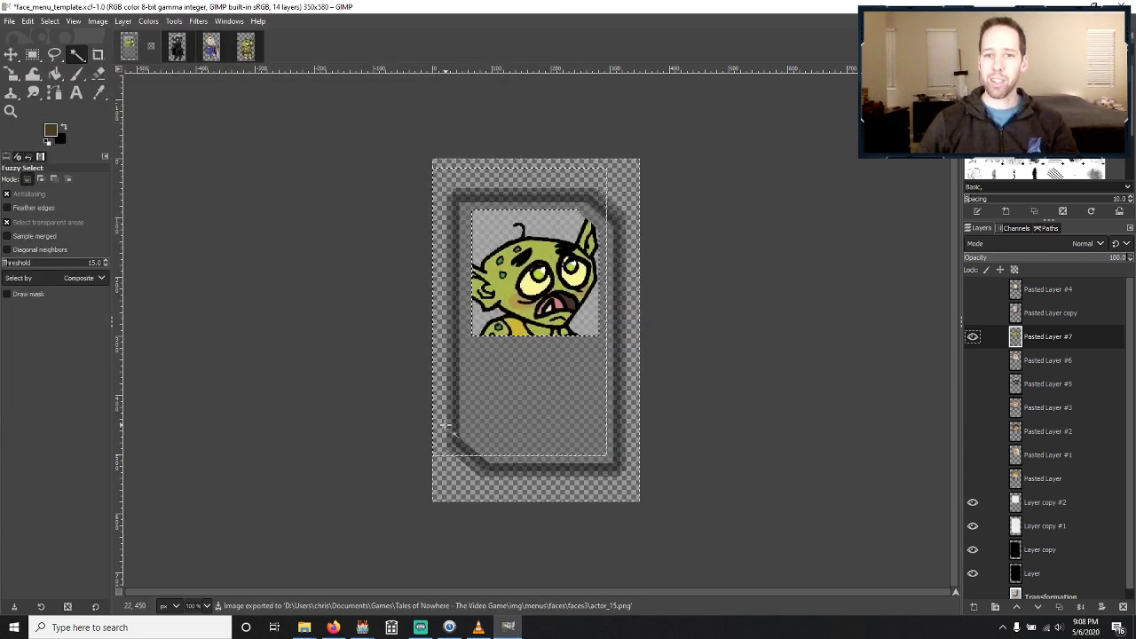
Switch to the faces3 folder in File Explorer and copy all the portraits from actor_1.png through actor_16.png.
{"action": "mouse_move", "coordinate": [304, 626]}
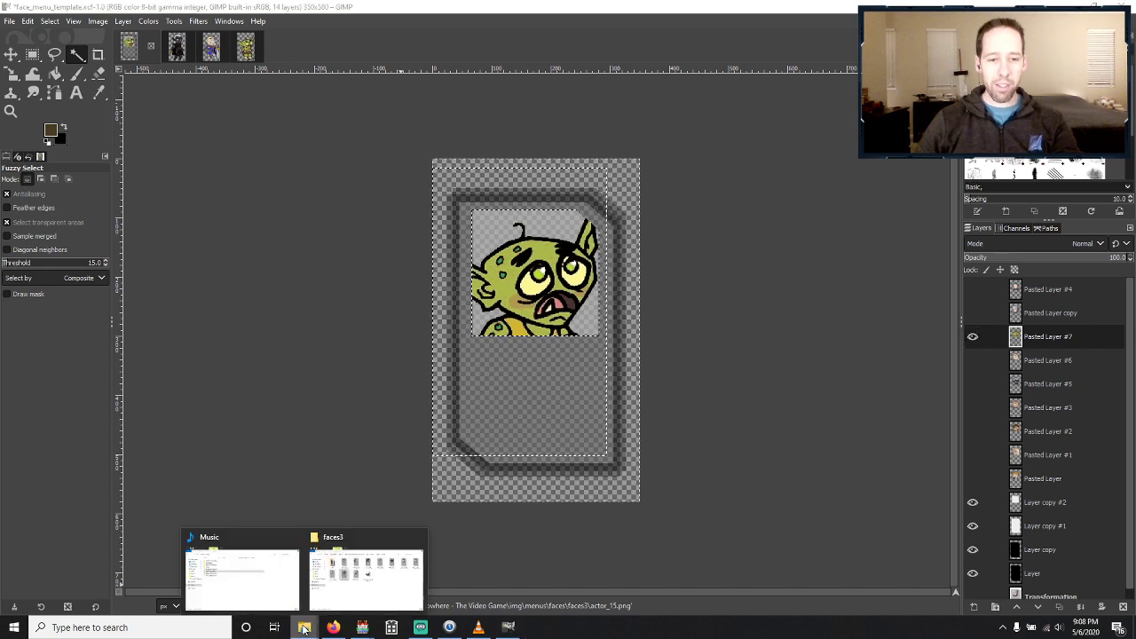
{"action": "left_click", "coordinate": [312, 574]}
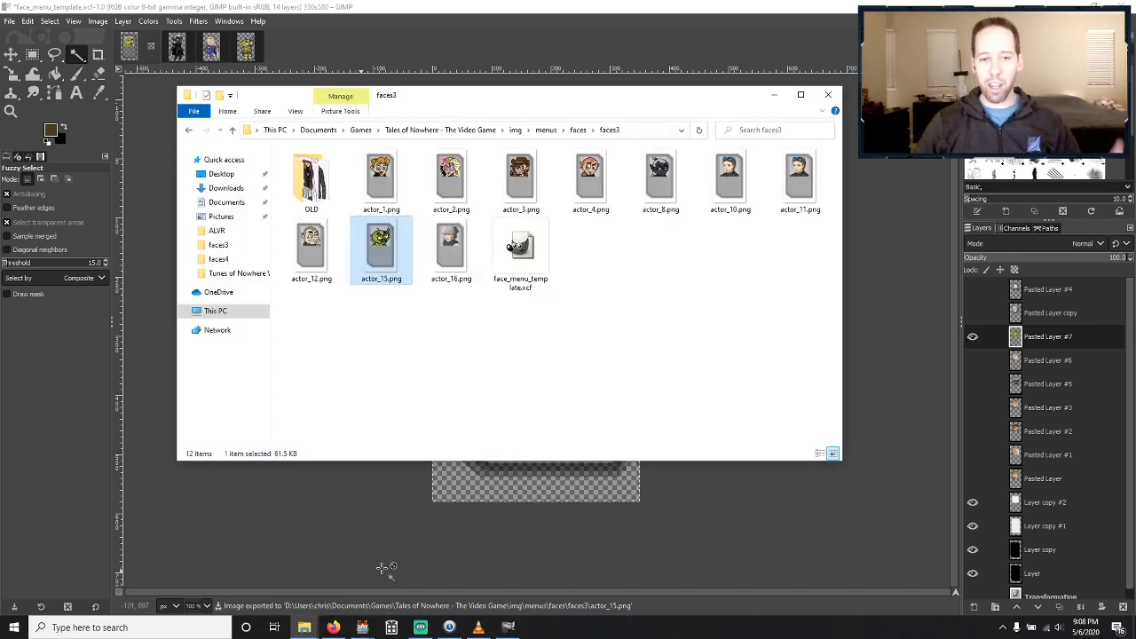
{"action": "left_click", "coordinate": [500, 396]}
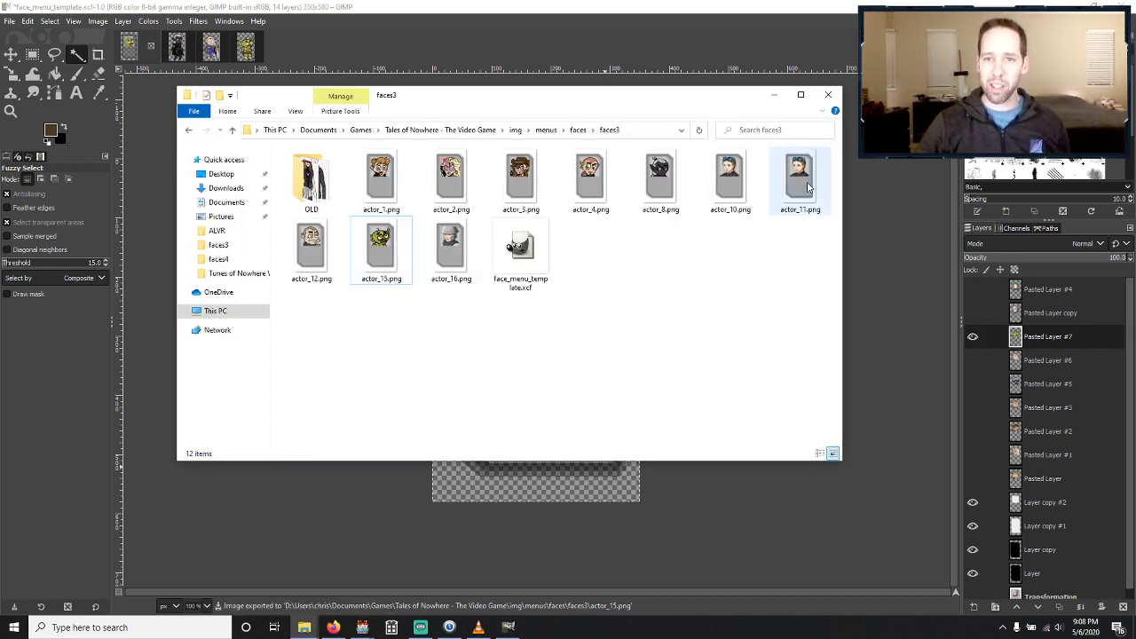
{"action": "left_click", "coordinate": [461, 247]}
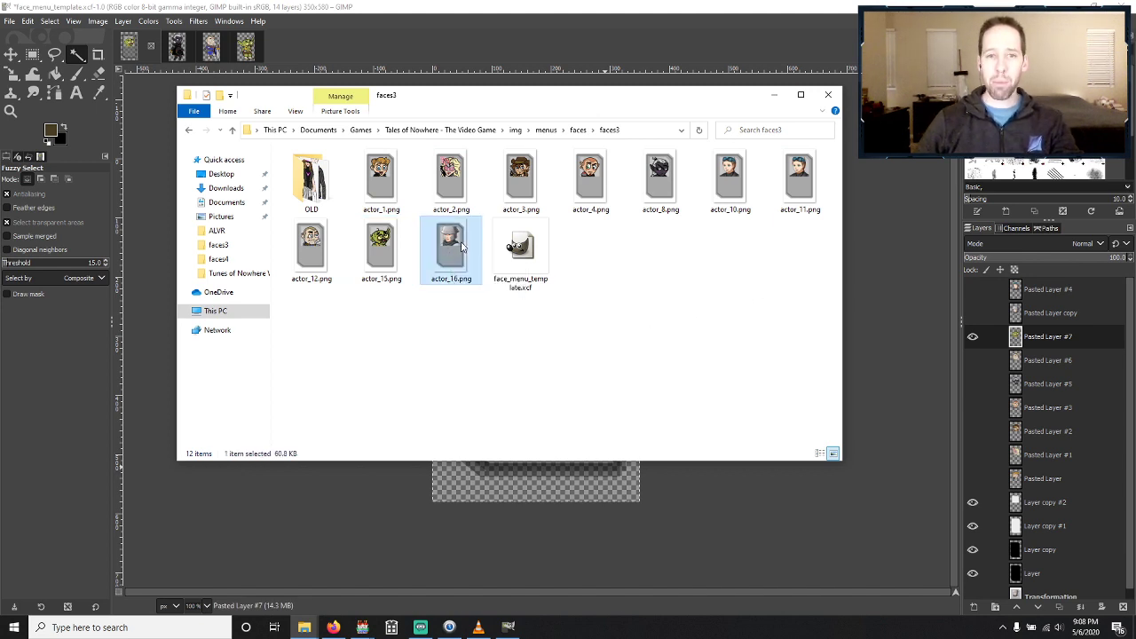
{"action": "left_click", "coordinate": [378, 177], "text": "shift"}
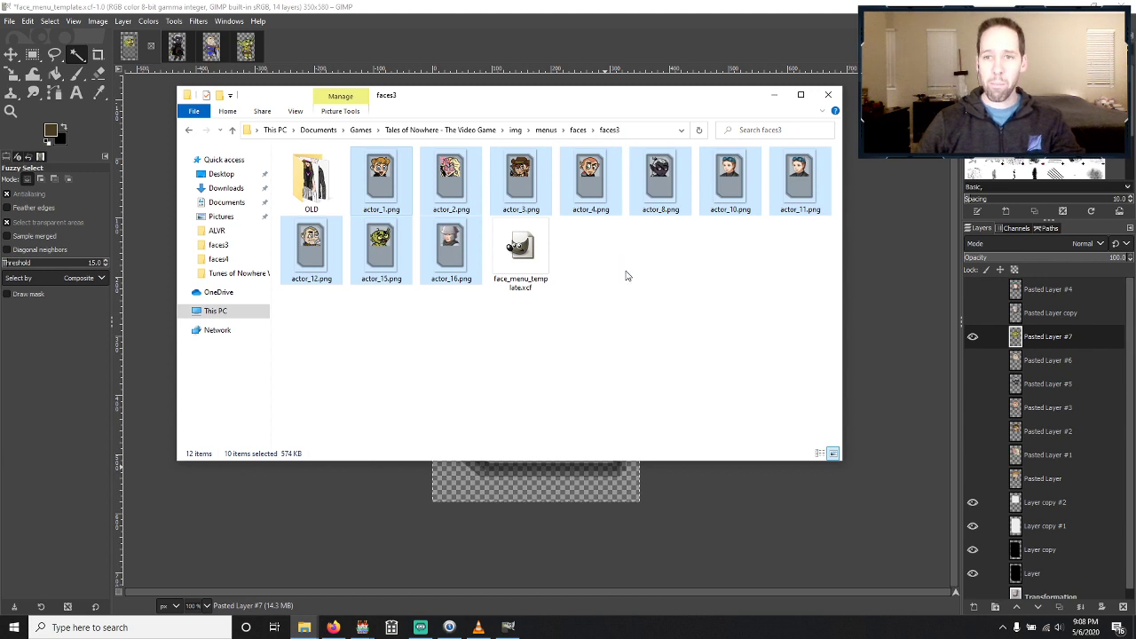
In the faces4 folder, permanently delete Actor_1.png through Actor_16.png and paste the copied faces3 portraits in their place.
{"action": "left_click", "coordinate": [577, 130]}
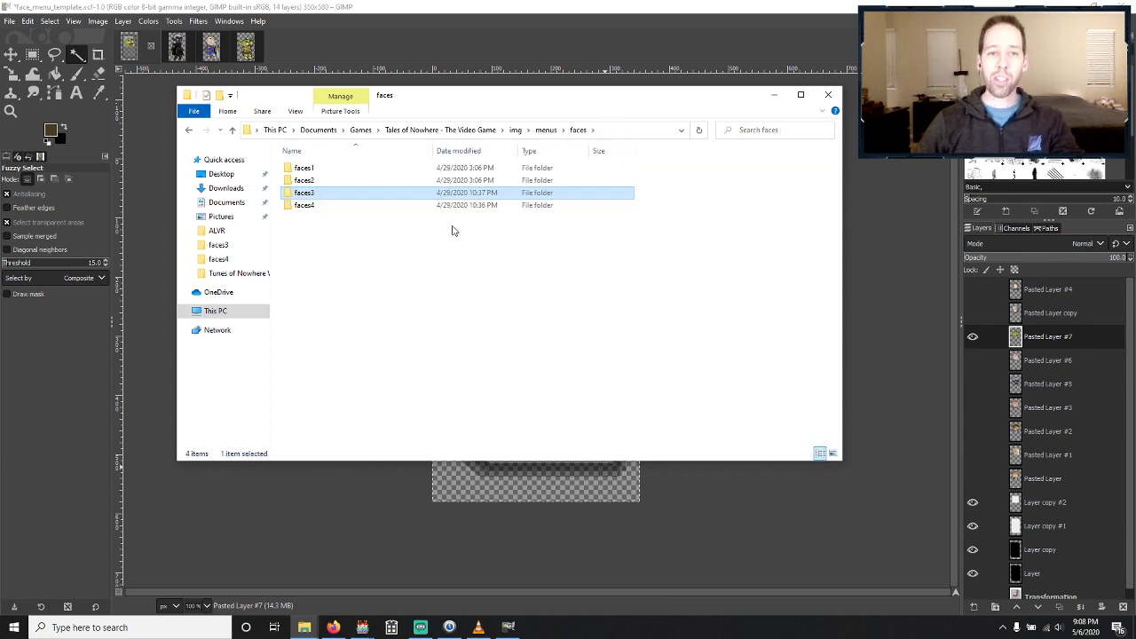
{"action": "double_click", "coordinate": [348, 205]}
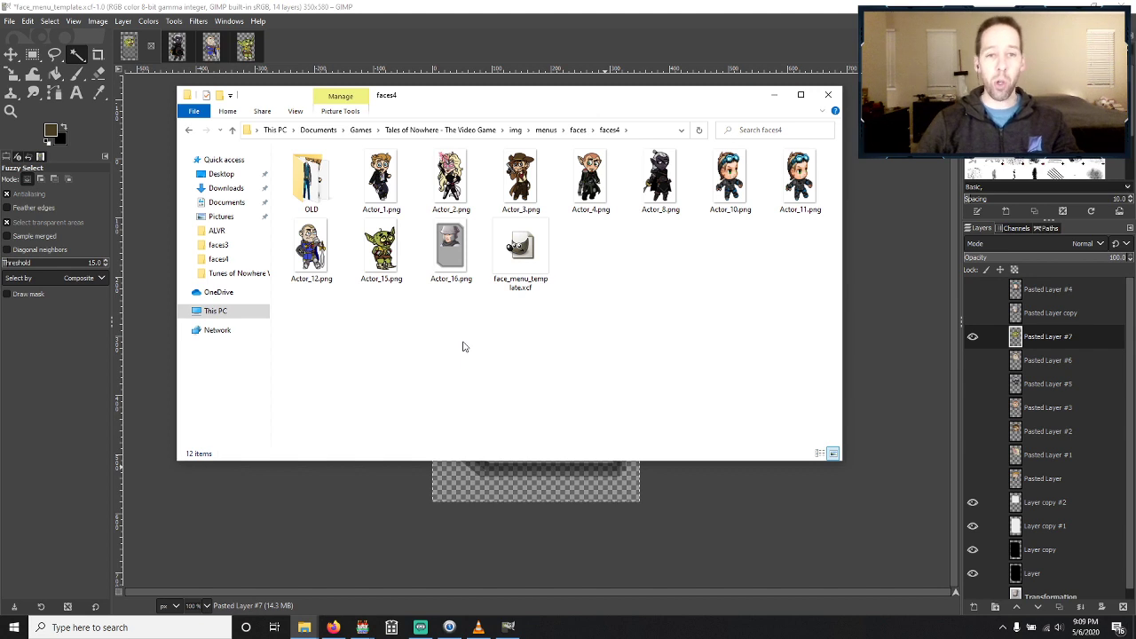
{"action": "left_click", "coordinate": [446, 258]}
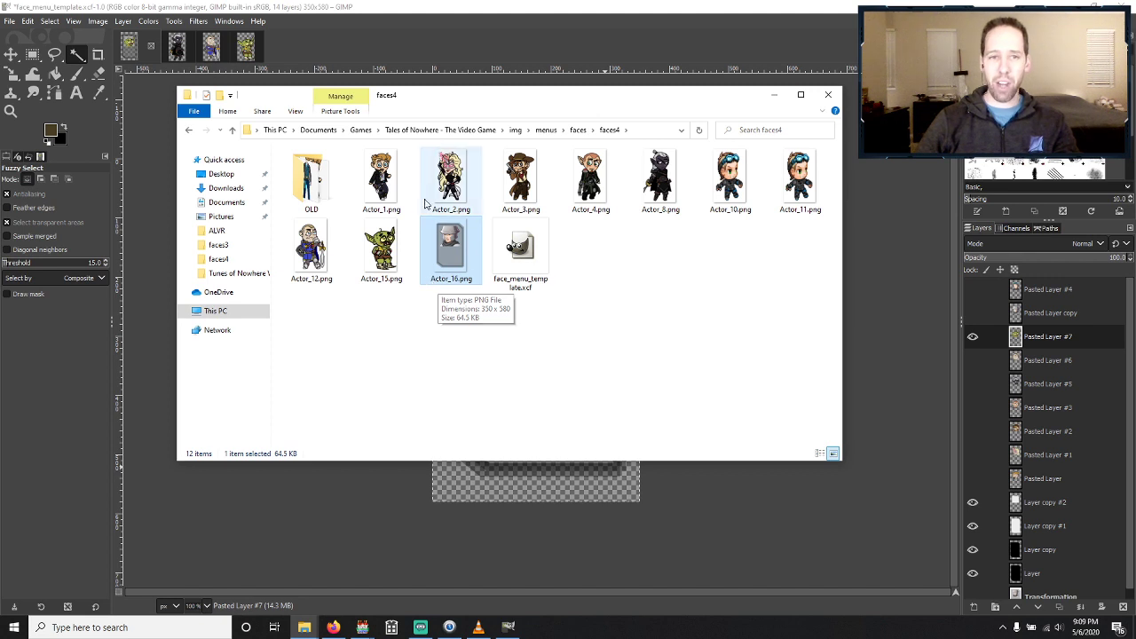
{"action": "left_click", "coordinate": [387, 178], "text": "shift"}
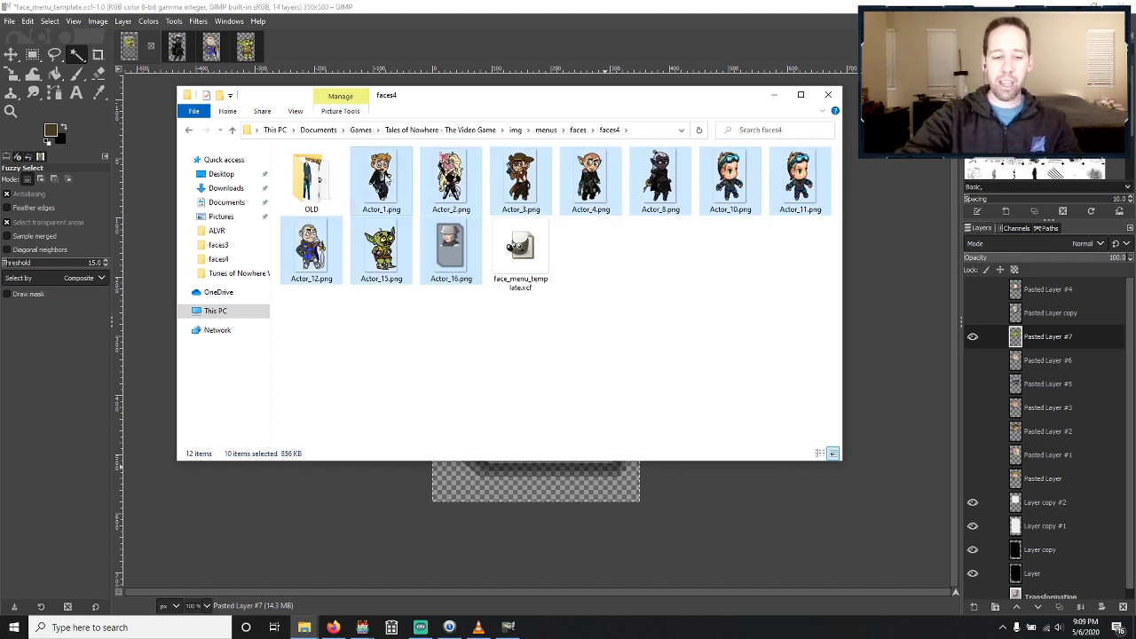
{"action": "key", "text": "shift+Delete"}
{"action": "key", "text": "Return"}
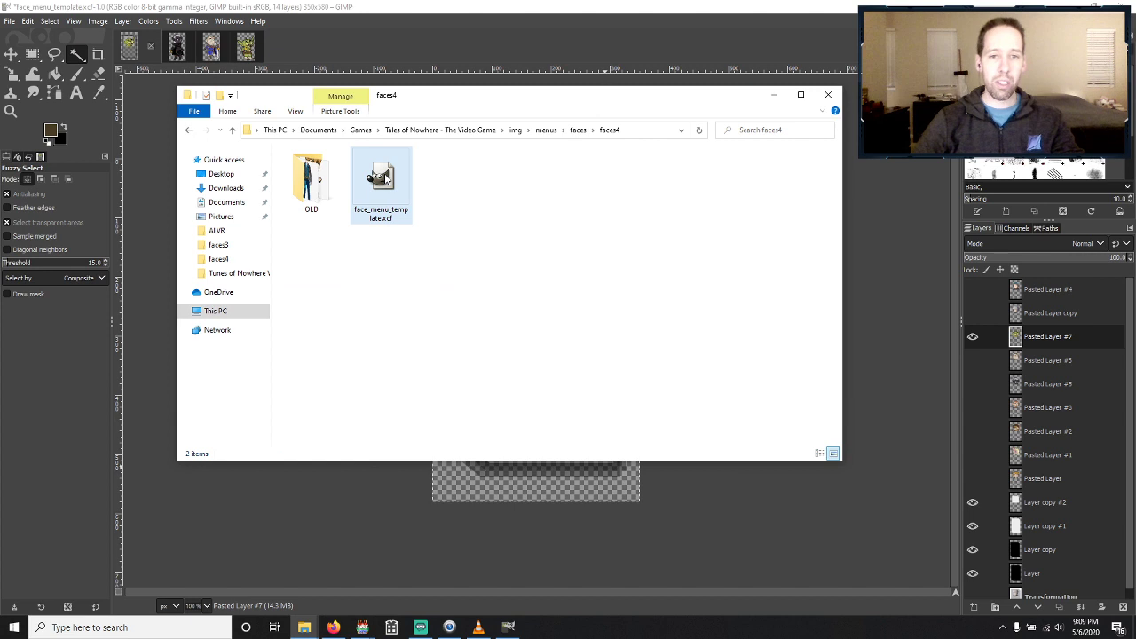
{"action": "key", "text": "ctrl+v"}
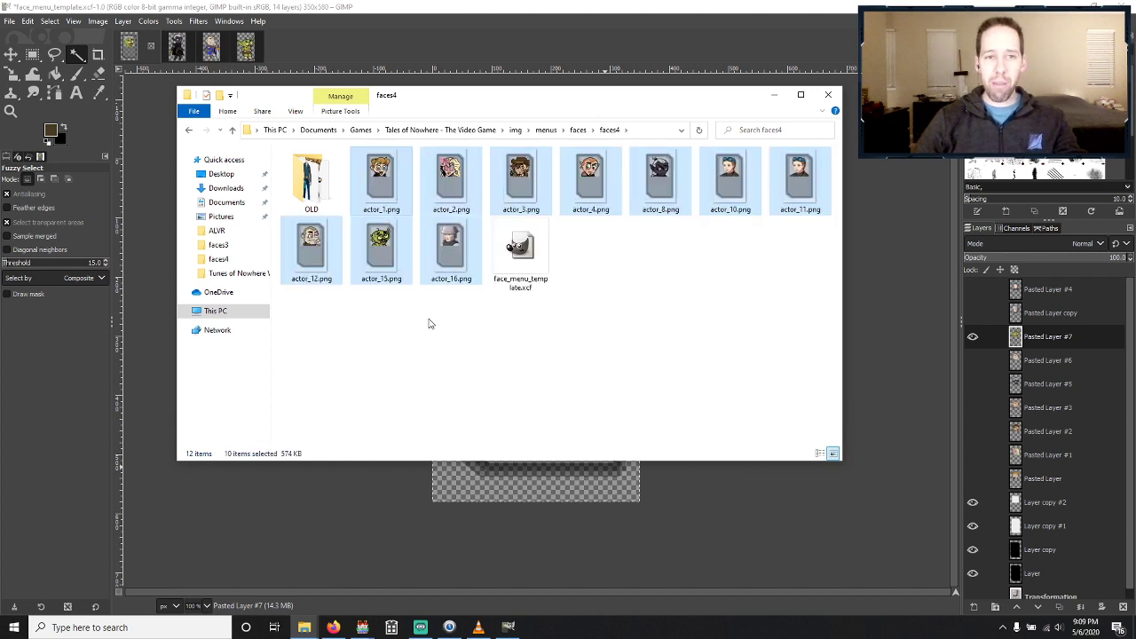
{"action": "left_click", "coordinate": [476, 346]}
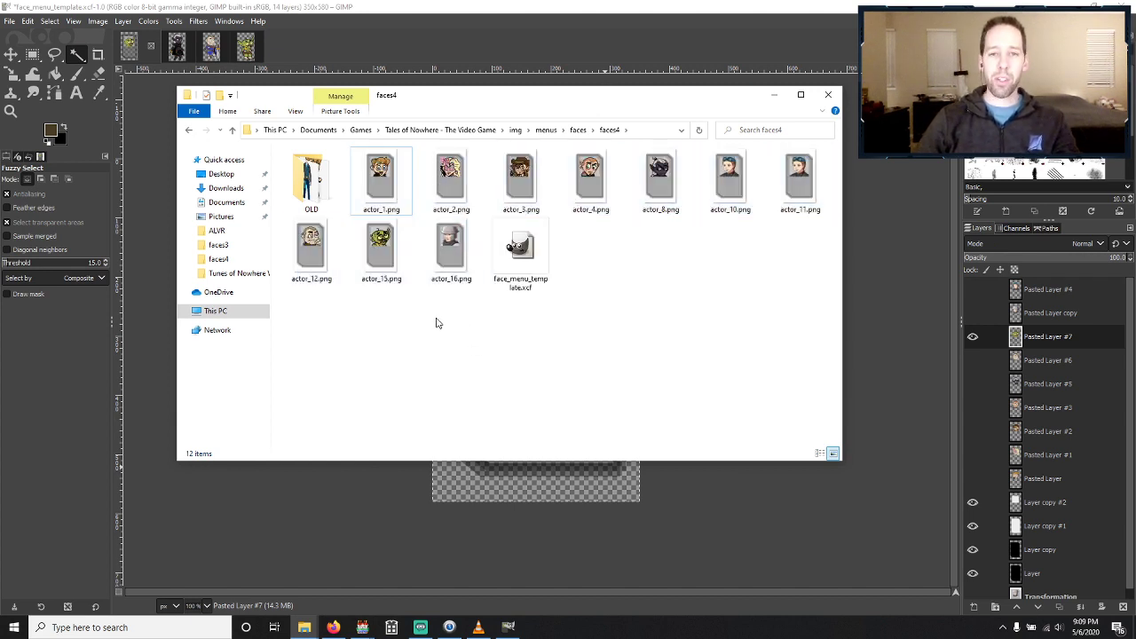
In the faces4 folder, capitalize the first two portraits' file names as Actor_1.png and Actor_2.png.
{"action": "left_click", "coordinate": [373, 209]}
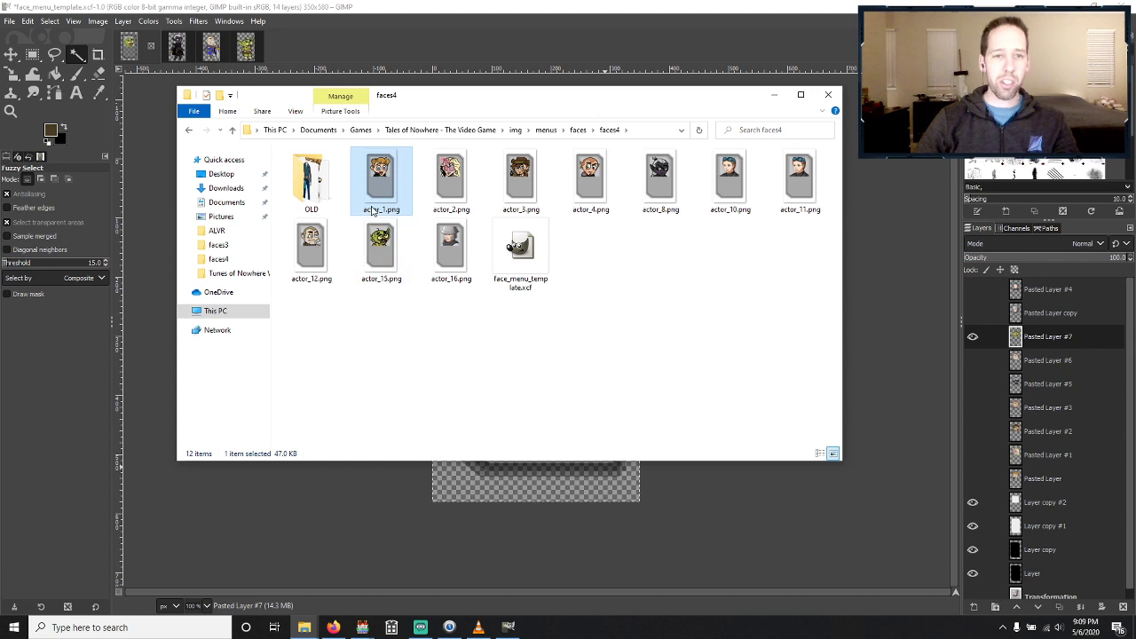
{"action": "left_click", "coordinate": [372, 210]}
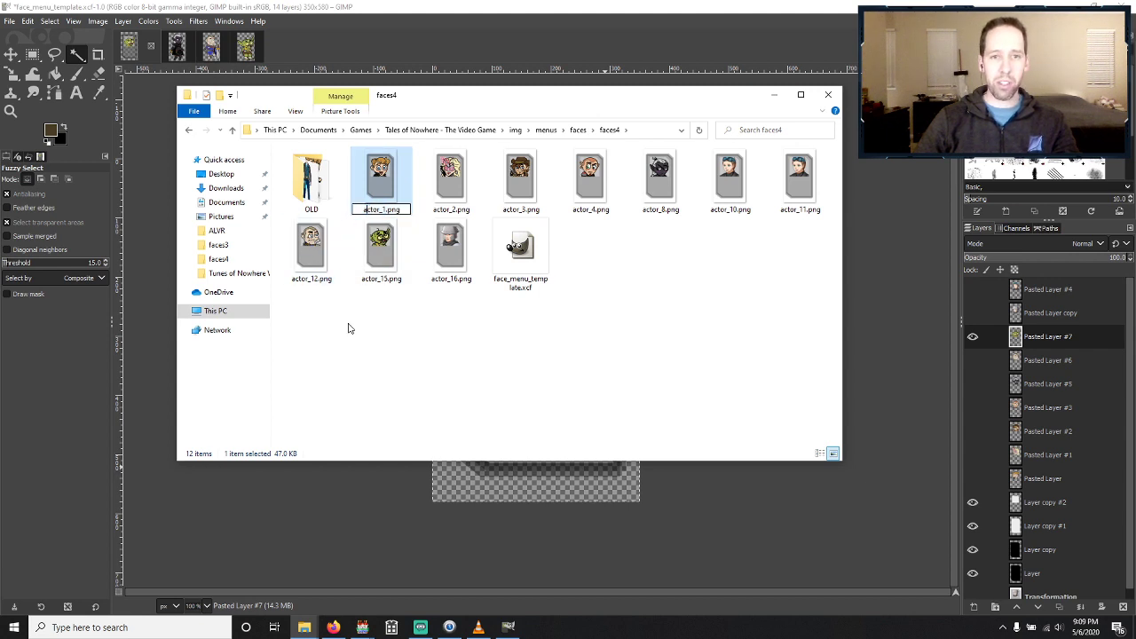
{"action": "key", "text": "Return"}
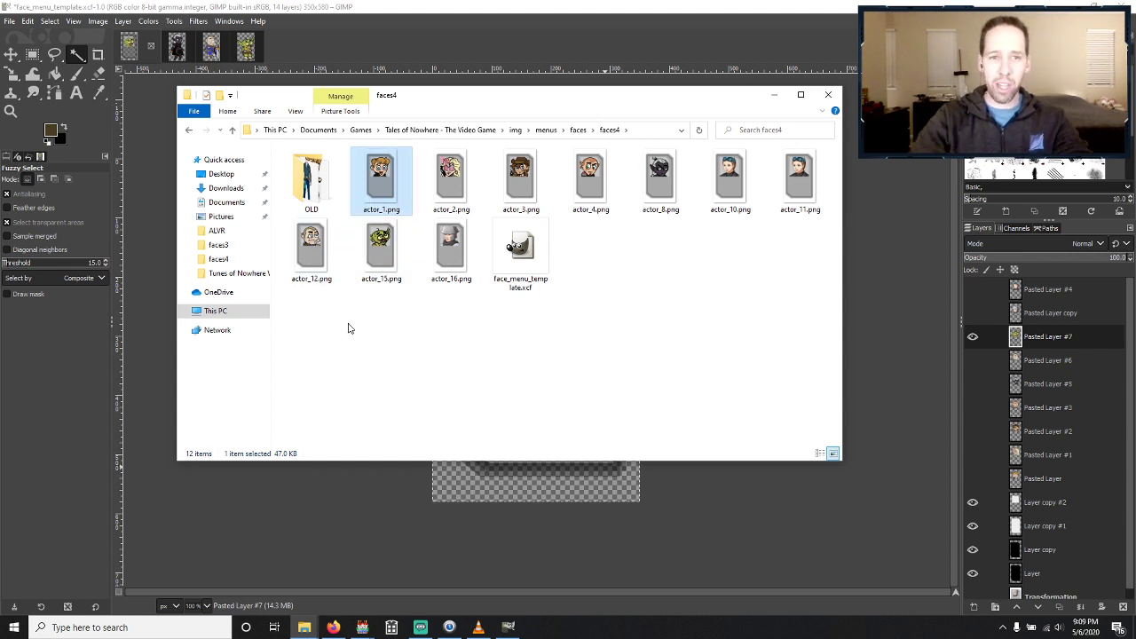
{"action": "right_click", "coordinate": [449, 200]}
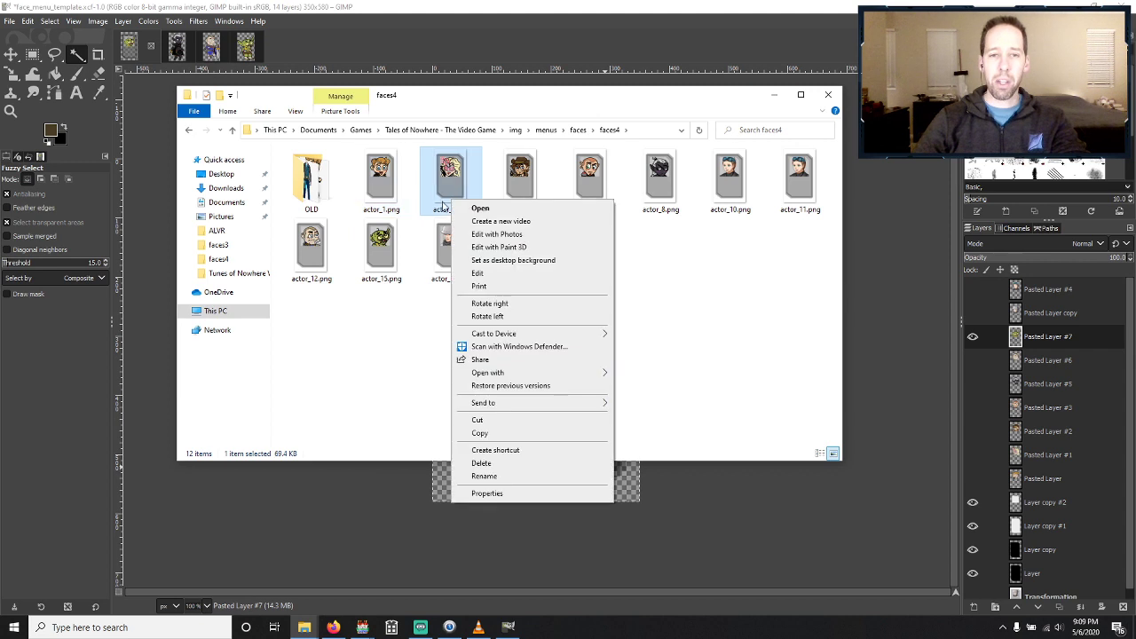
{"action": "left_click", "coordinate": [439, 211]}
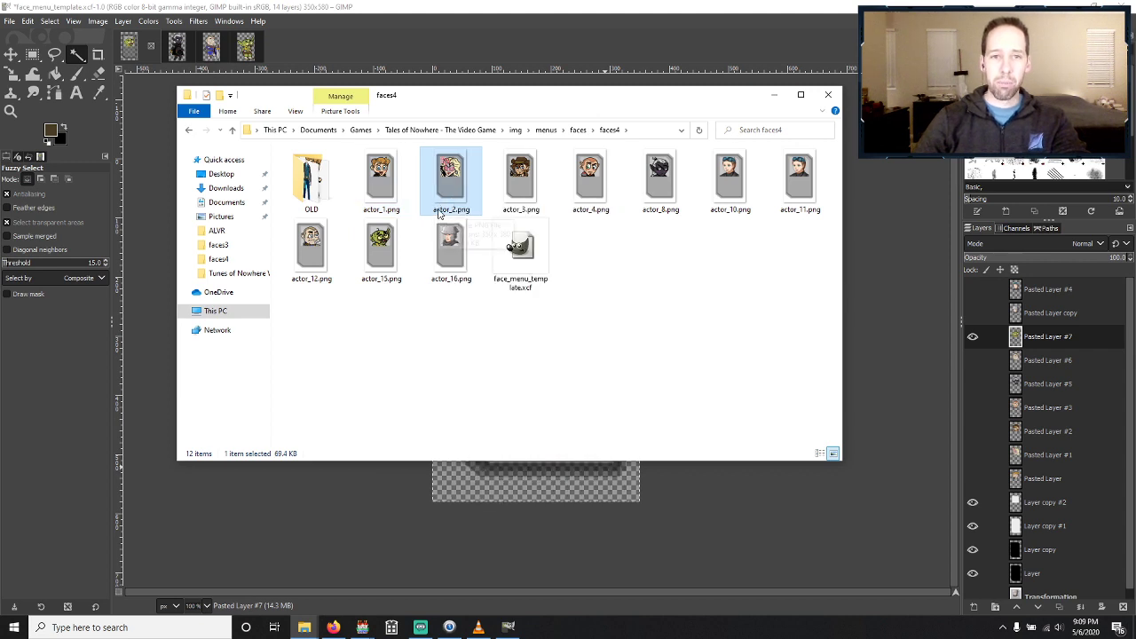
{"action": "left_click", "coordinate": [435, 214]}
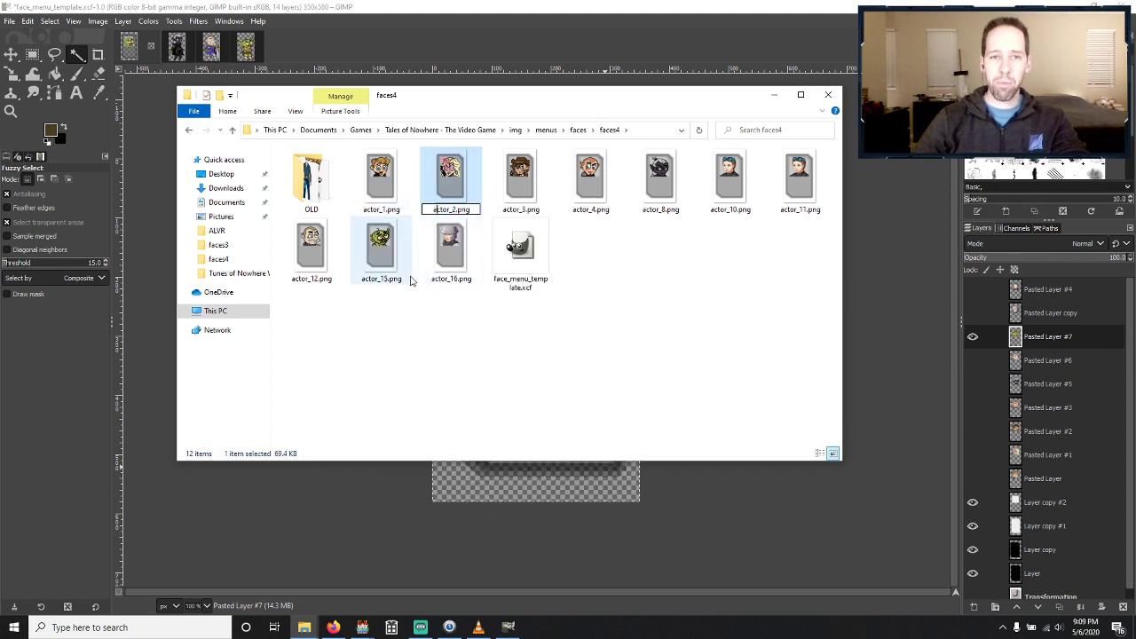
{"action": "key", "text": "Escape"}
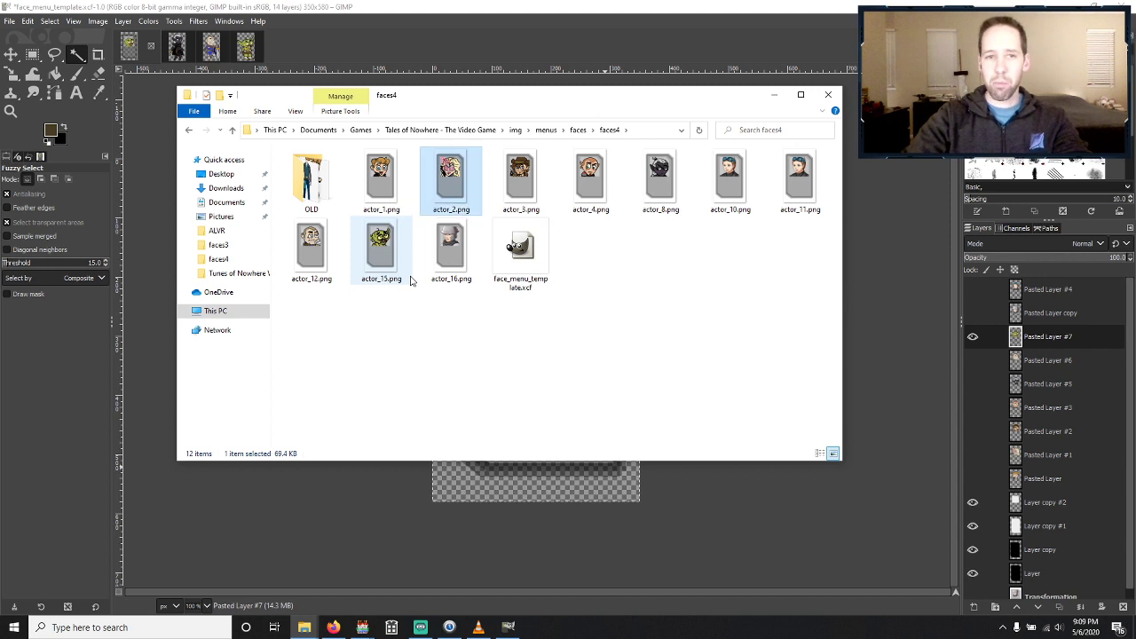
Rename the third portrait, actor_3.png, as Actor_3.png with a capital A.
{"action": "left_click", "coordinate": [515, 211]}
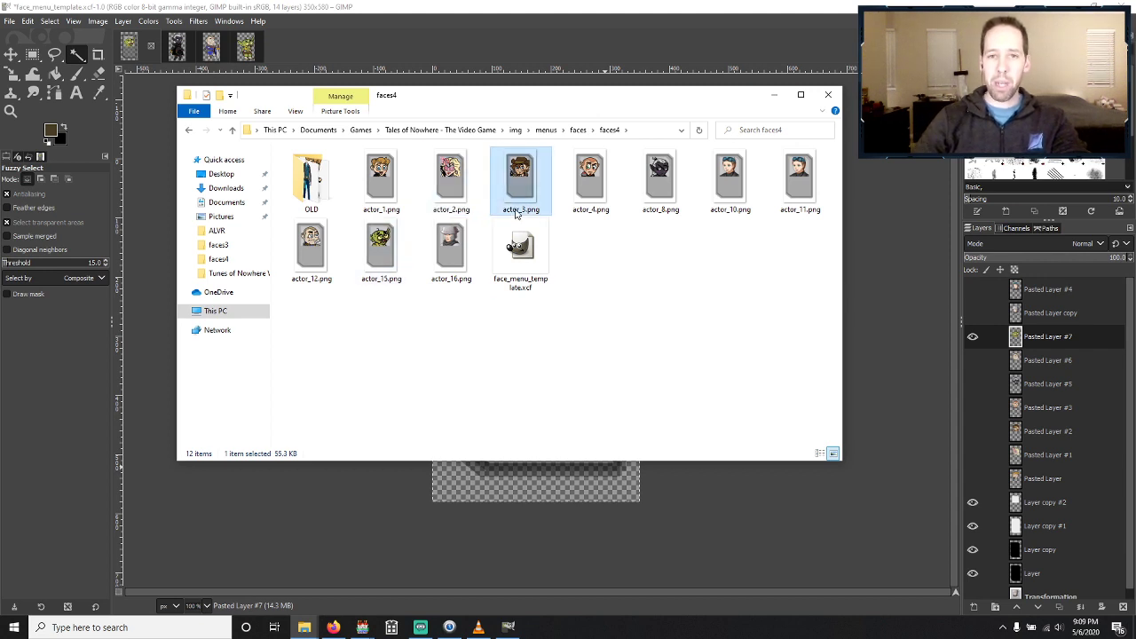
{"action": "left_click", "coordinate": [516, 214]}
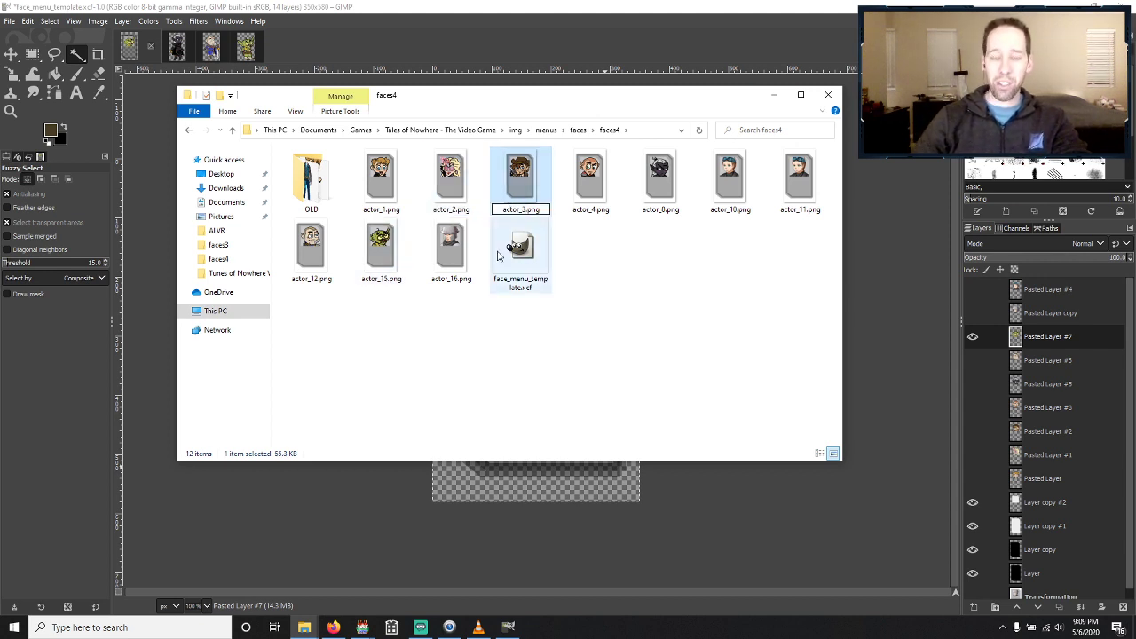
{"action": "key", "text": "Home"}
{"action": "key", "text": "Delete"}
{"action": "type", "text": "A"}
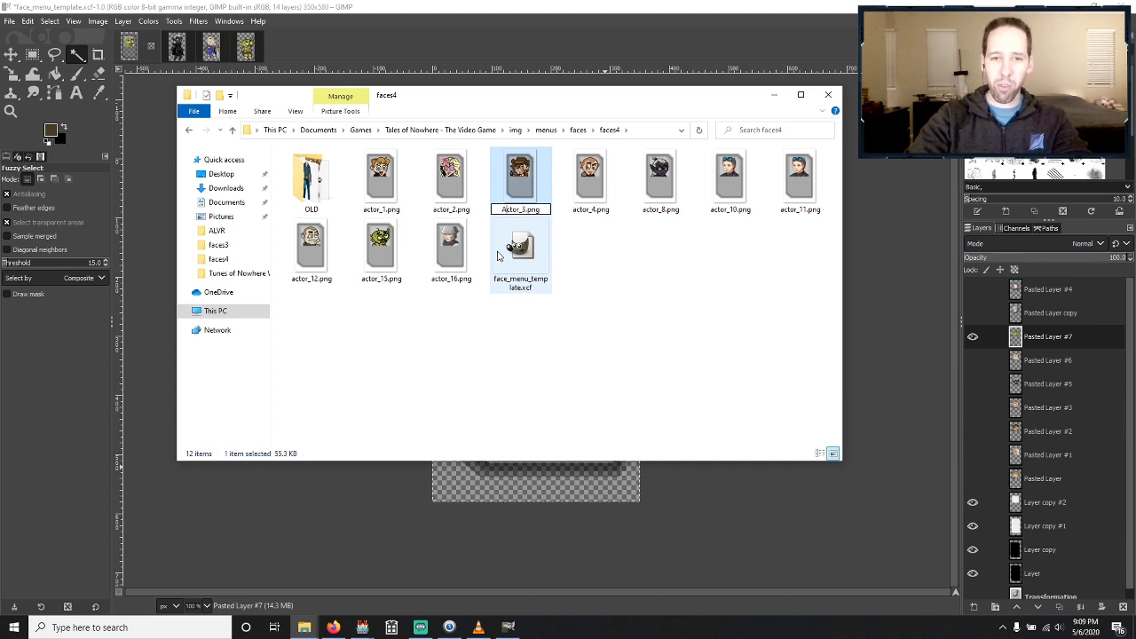
{"action": "key", "text": "Escape"}
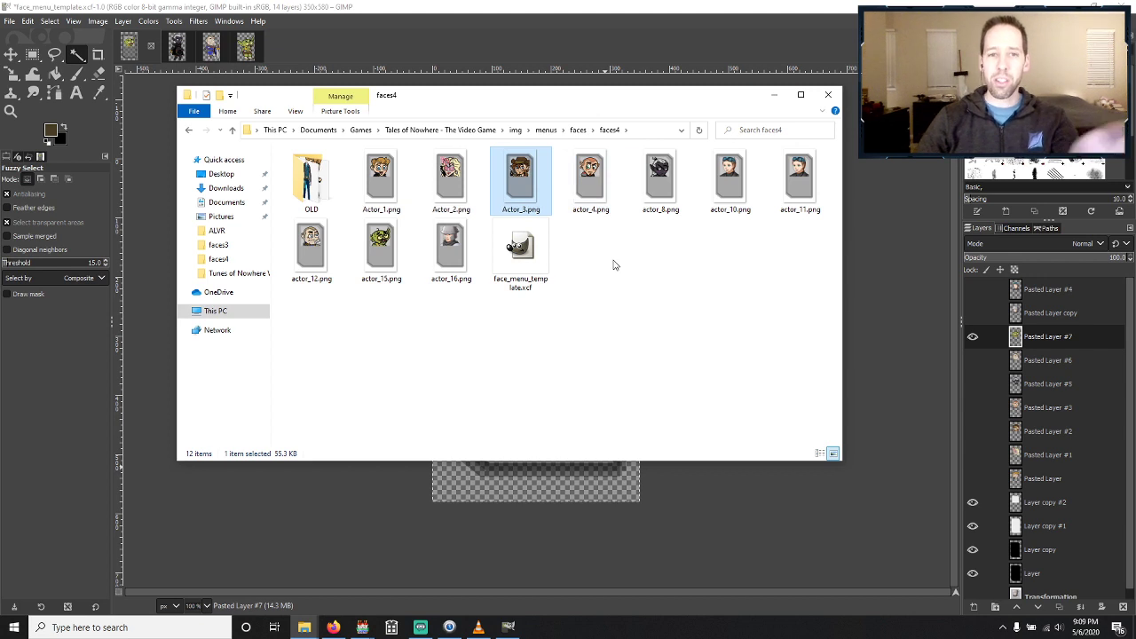
Rename actor_4.png as Actor_4.png so its name starts with a capital A.
{"action": "left_click", "coordinate": [577, 213]}
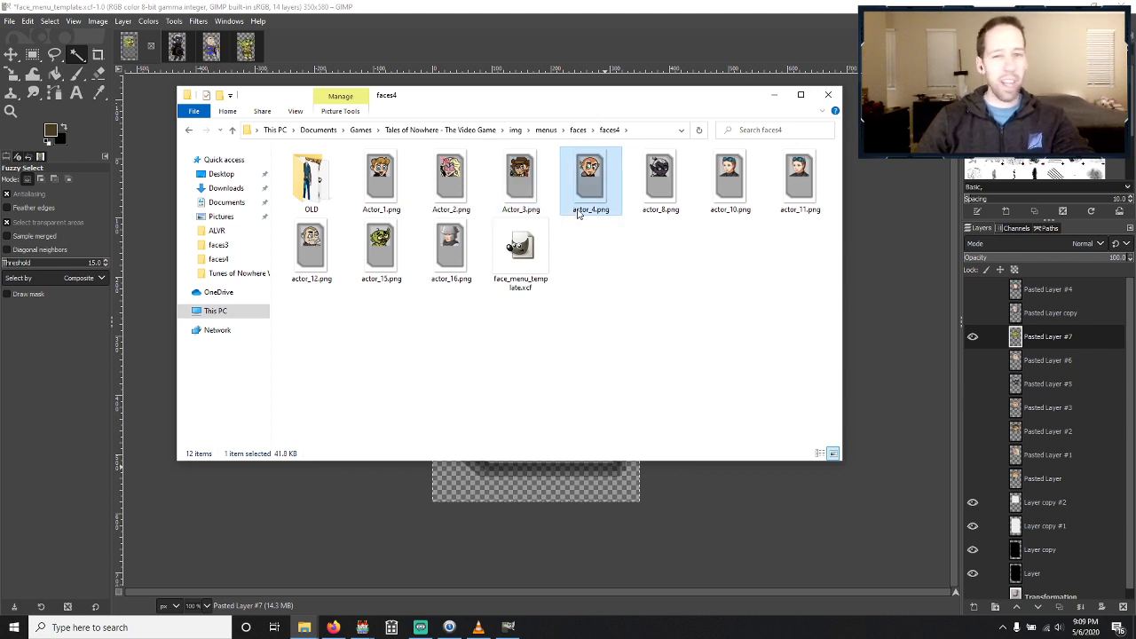
{"action": "left_click", "coordinate": [578, 209]}
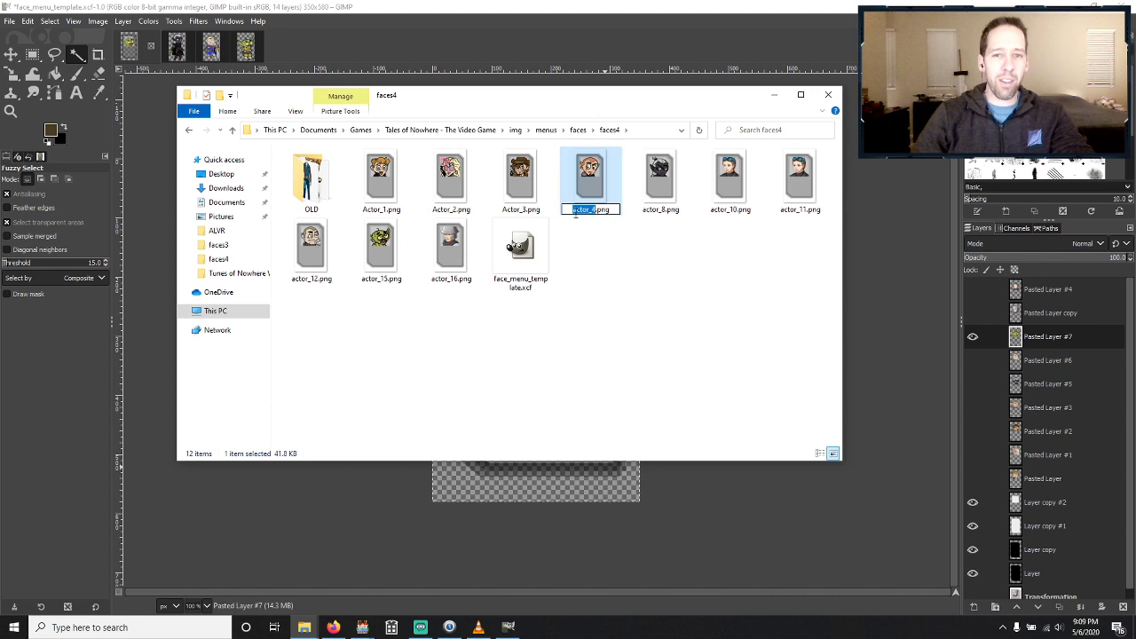
{"action": "left_click", "coordinate": [574, 210]}
{"action": "key", "text": "BackSpace"}
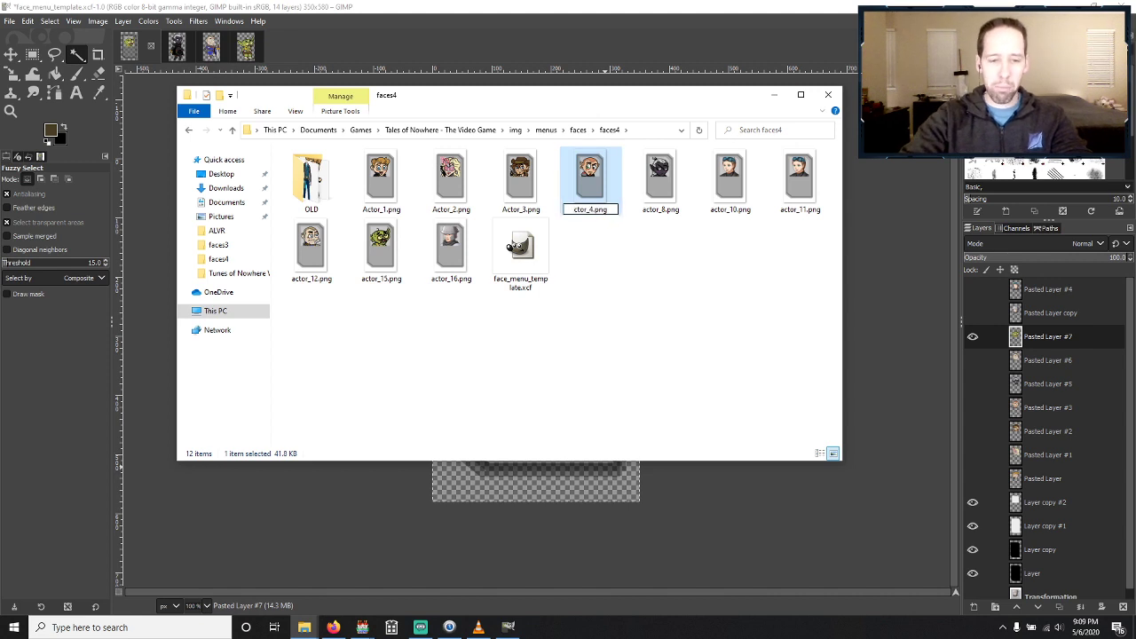
{"action": "key", "text": "Escape"}
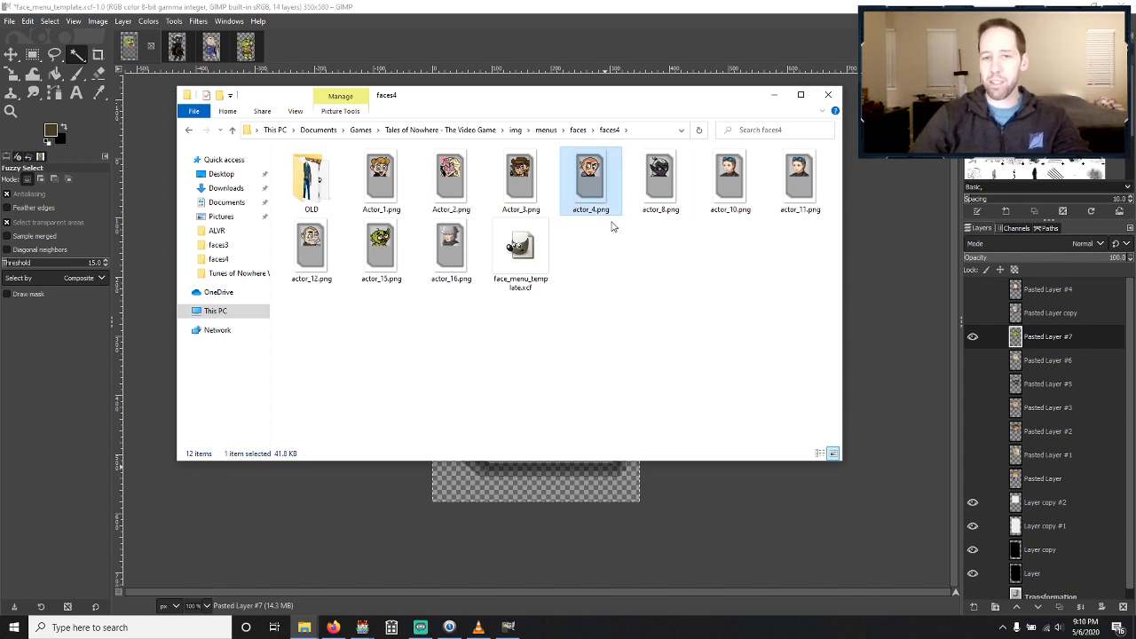
Rename the dark character's portrait, actor_8.png, as Actor_8.png.
{"action": "left_click", "coordinate": [657, 217]}
{"action": "left_click", "coordinate": [655, 211]}
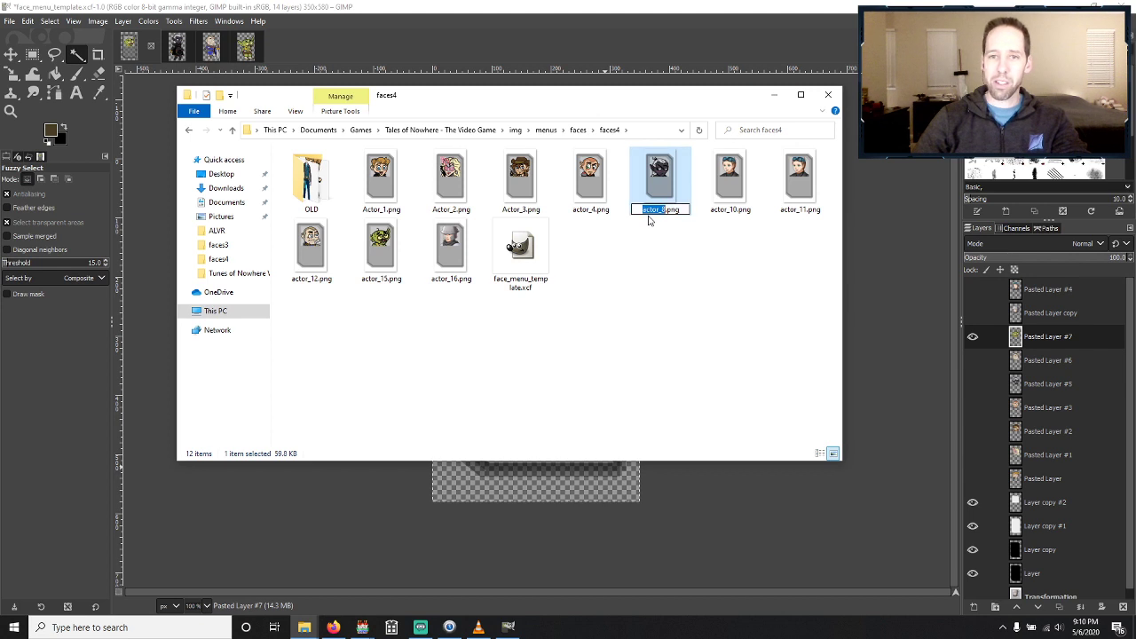
{"action": "left_click", "coordinate": [647, 211]}
{"action": "key", "text": "BackSpace"}
{"action": "type", "text": "A"}
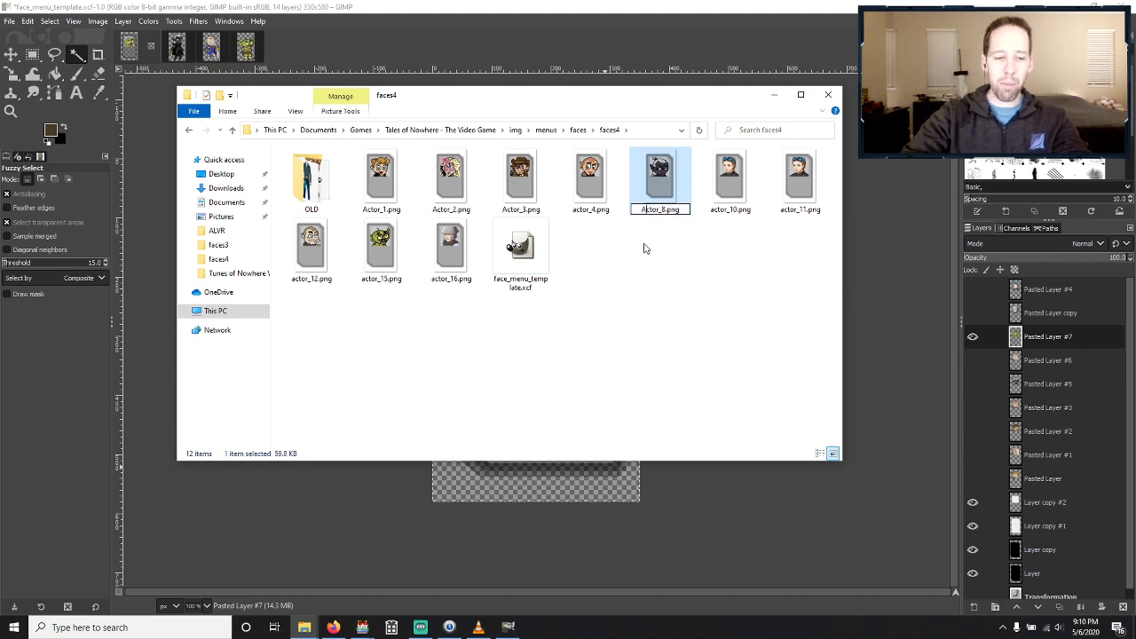
{"action": "key", "text": "Escape"}
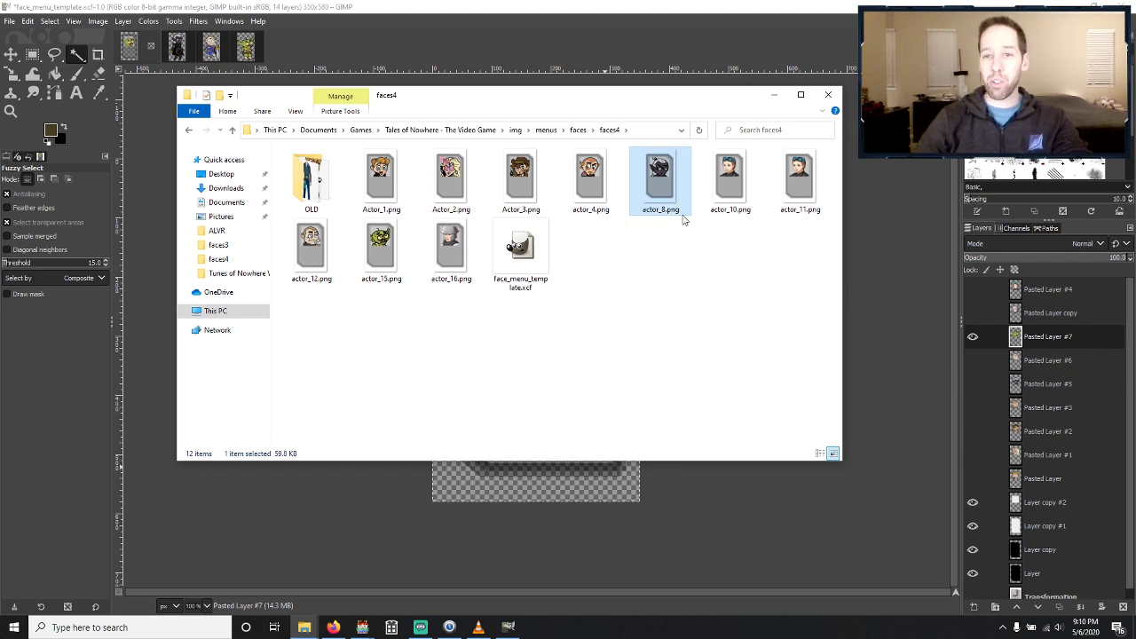
Capitalize the first letter of actor_10.png, renaming the file as Actor_10.png.
{"action": "left_click", "coordinate": [730, 210]}
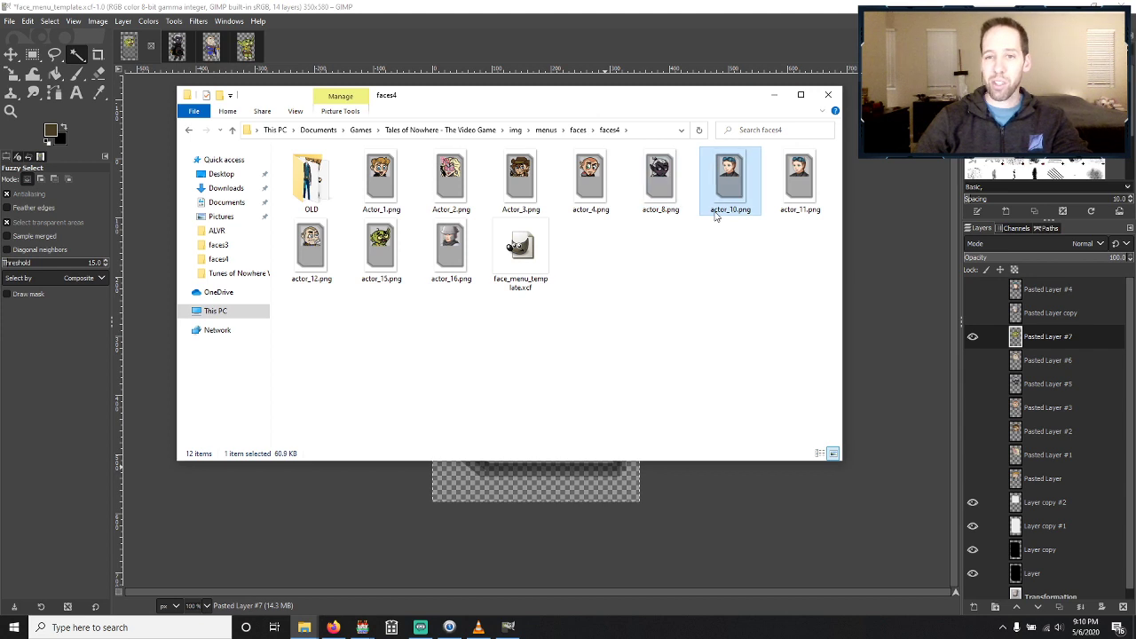
{"action": "left_click", "coordinate": [715, 211]}
{"action": "key", "text": "Home"}
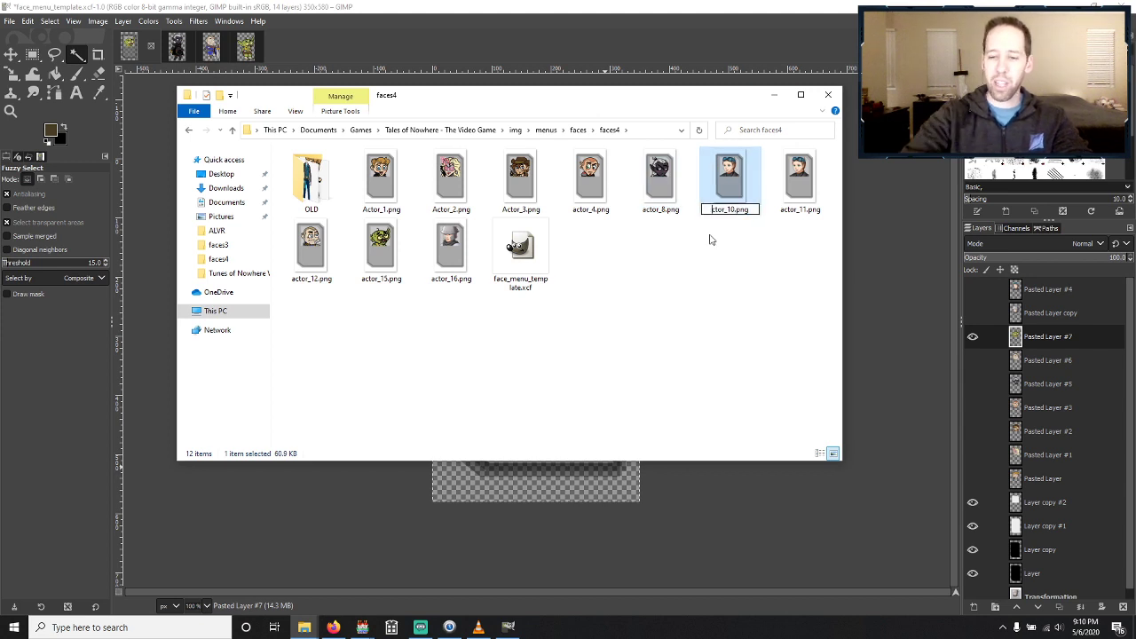
{"action": "key", "text": "Delete"}
{"action": "type", "text": "A"}
{"action": "key", "text": "Escape"}
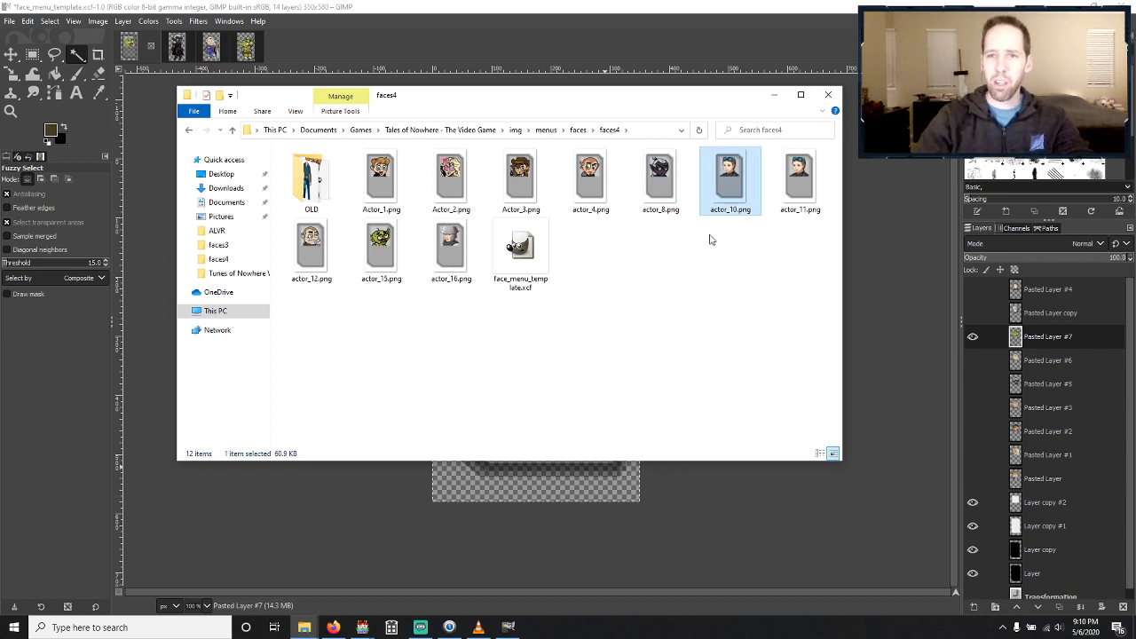
Rename actor_11.png as Actor_11.png, replacing the lowercase first letter with a capital A.
{"action": "left_click", "coordinate": [789, 215]}
{"action": "left_click", "coordinate": [785, 217]}
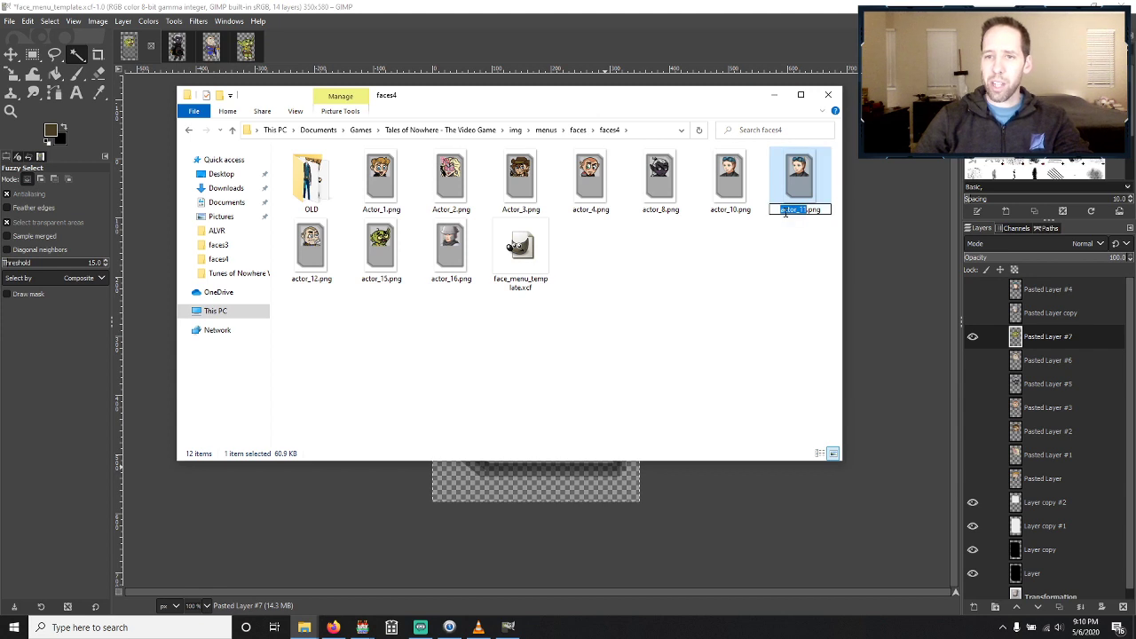
{"action": "key", "text": "Home"}
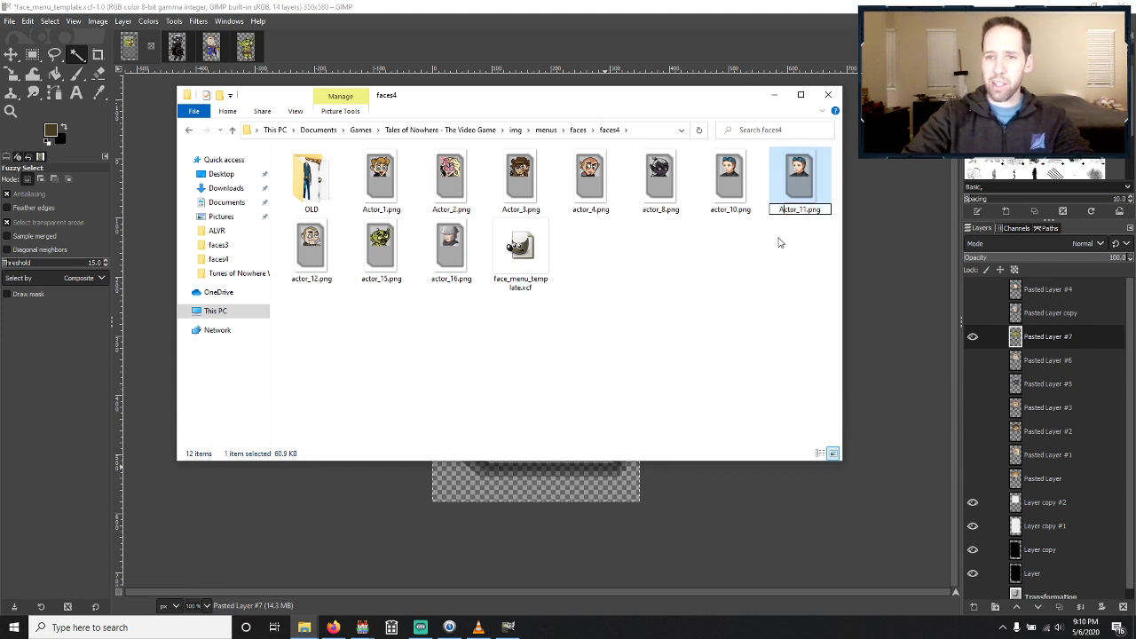
{"action": "key", "text": "Escape"}
Rename actor_12.png and actor_15.png as Actor_12.png and Actor_15.png.
{"action": "left_click", "coordinate": [300, 284]}
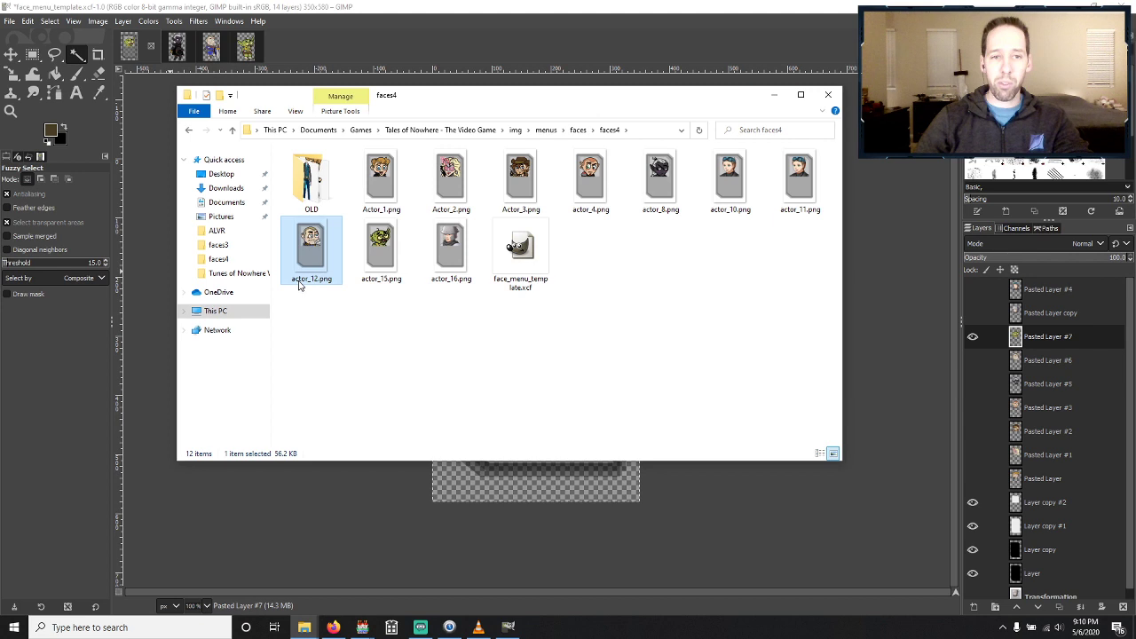
{"action": "left_click", "coordinate": [300, 280]}
{"action": "key", "text": "Home"}
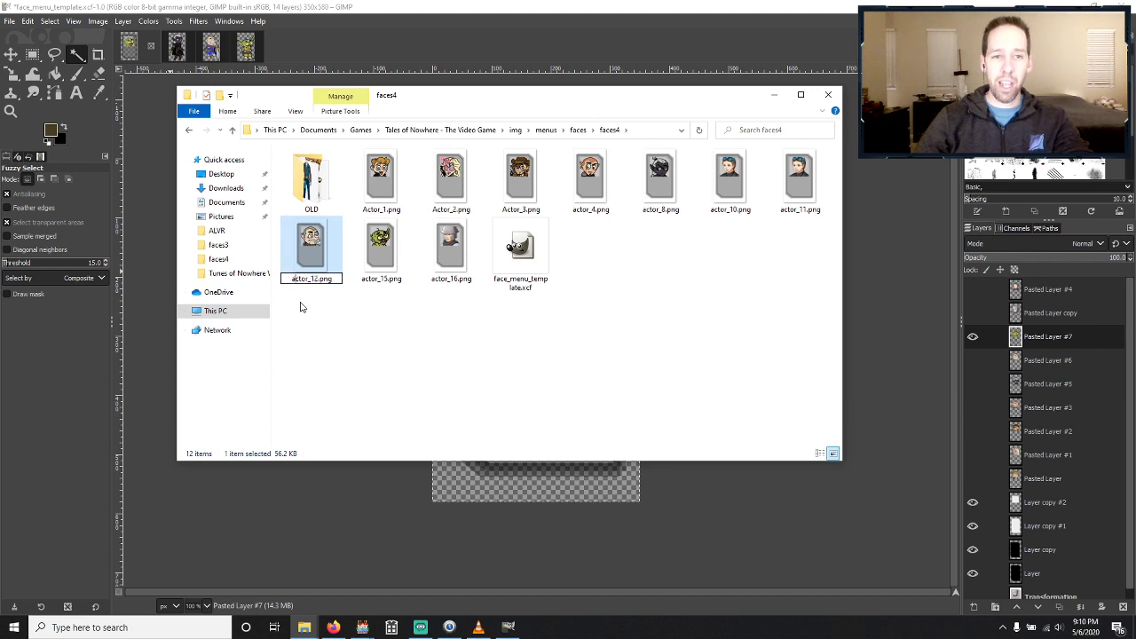
{"action": "key", "text": "Escape"}
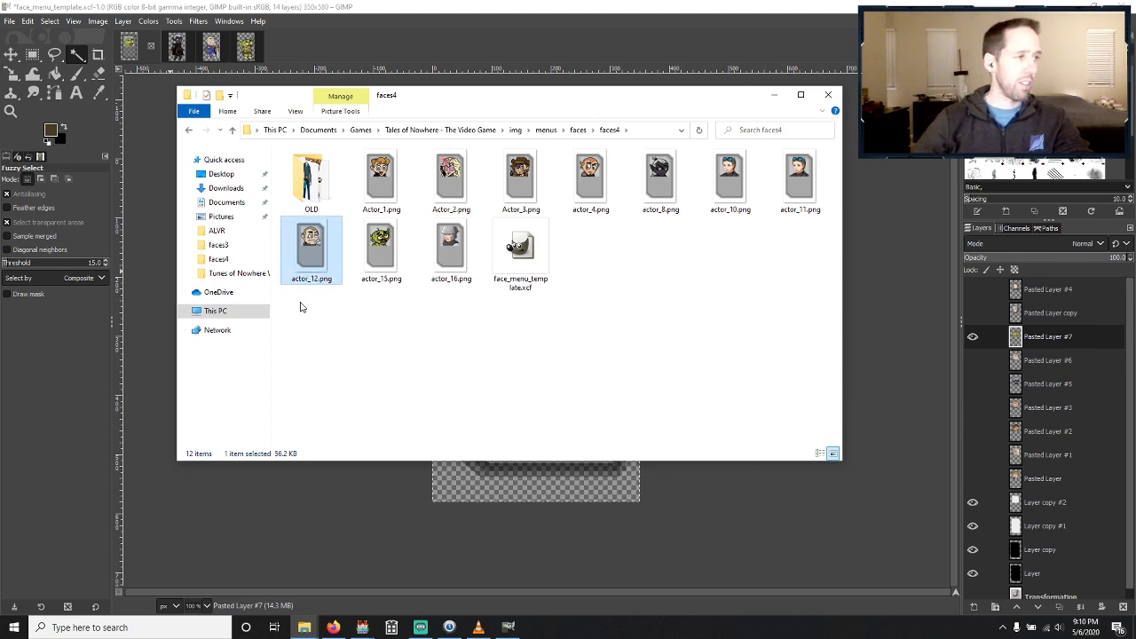
{"action": "left_click", "coordinate": [380, 282]}
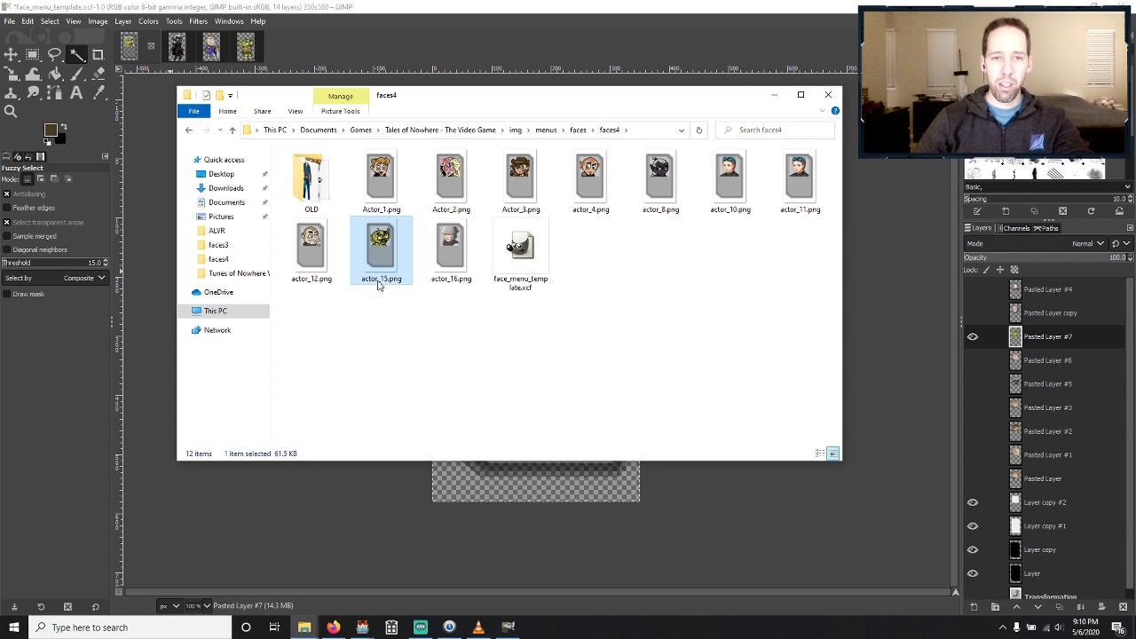
{"action": "left_click", "coordinate": [365, 281]}
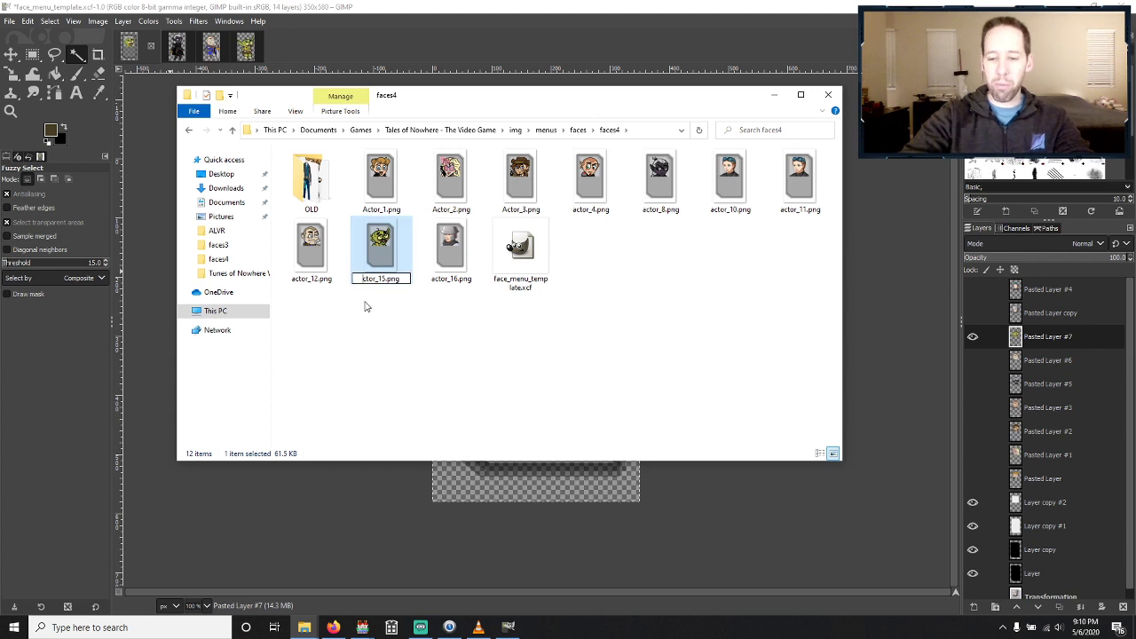
{"action": "key", "text": "Escape"}
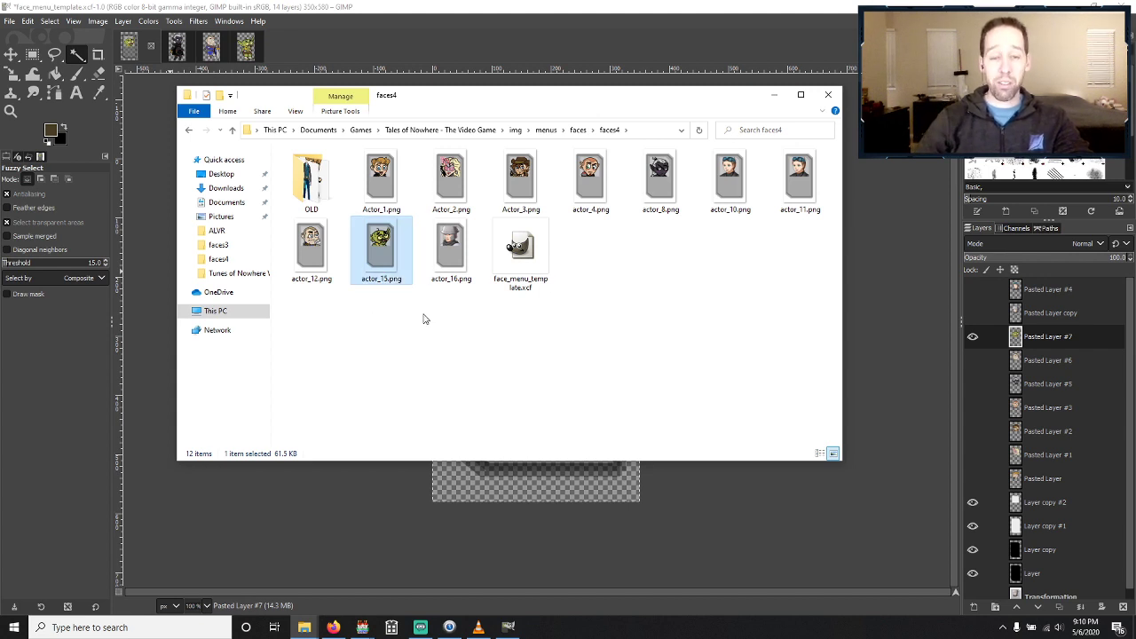
Rename the last portrait, actor_16.png, as Actor_16.png and clear the file selection.
{"action": "left_click", "coordinate": [449, 272]}
{"action": "left_click", "coordinate": [445, 280]}
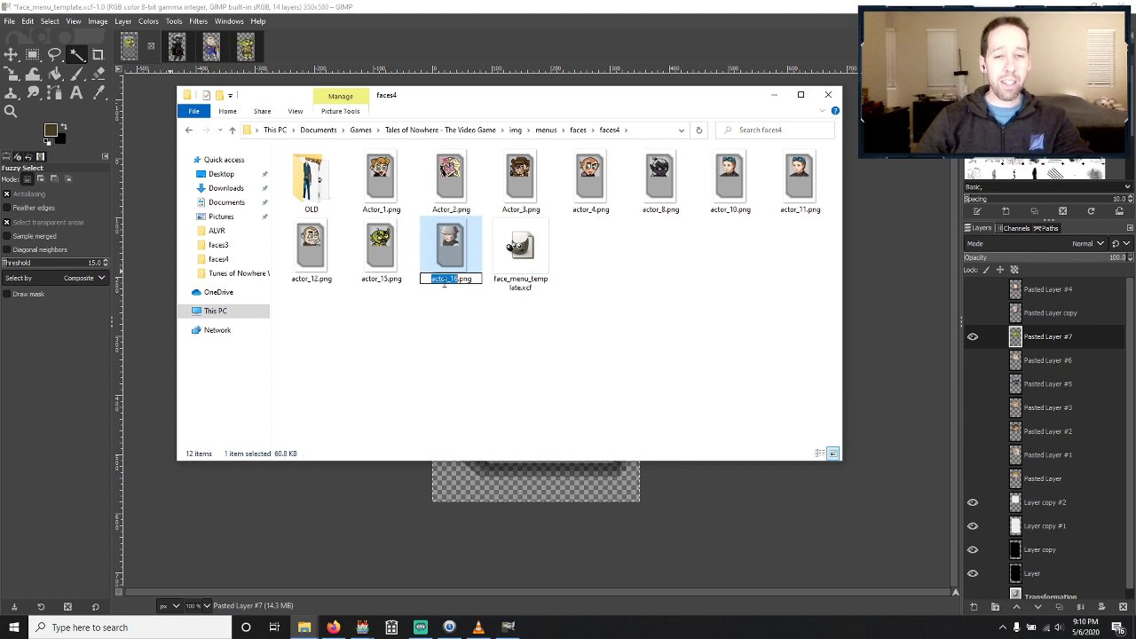
{"action": "key", "text": "Home"}
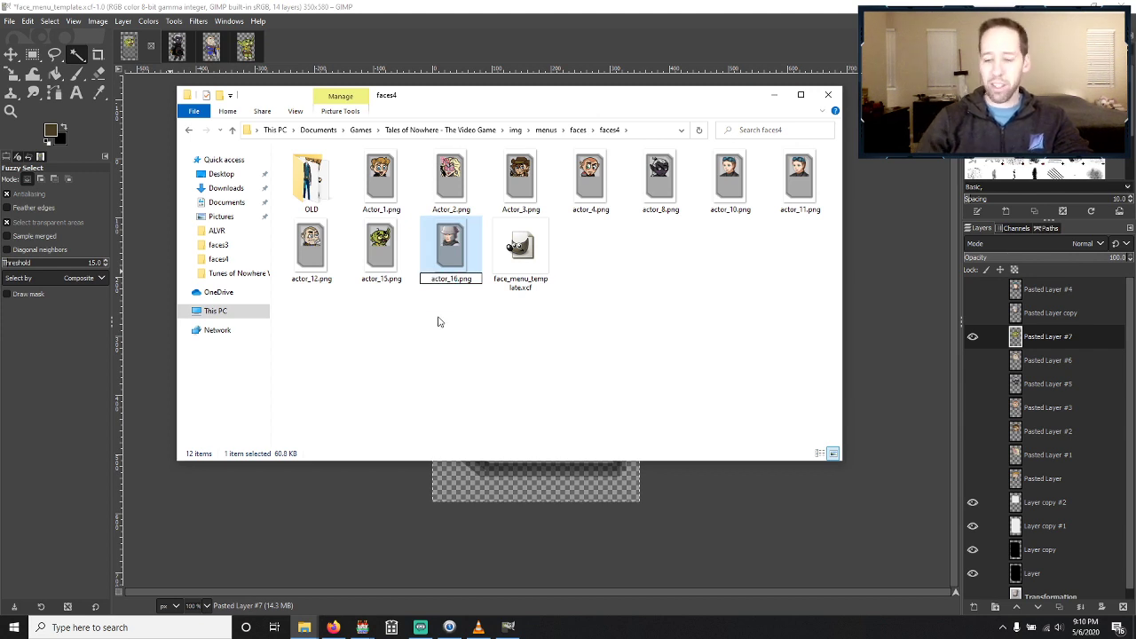
{"action": "key", "text": "Delete"}
{"action": "type", "text": "a"}
{"action": "key", "text": "Return"}
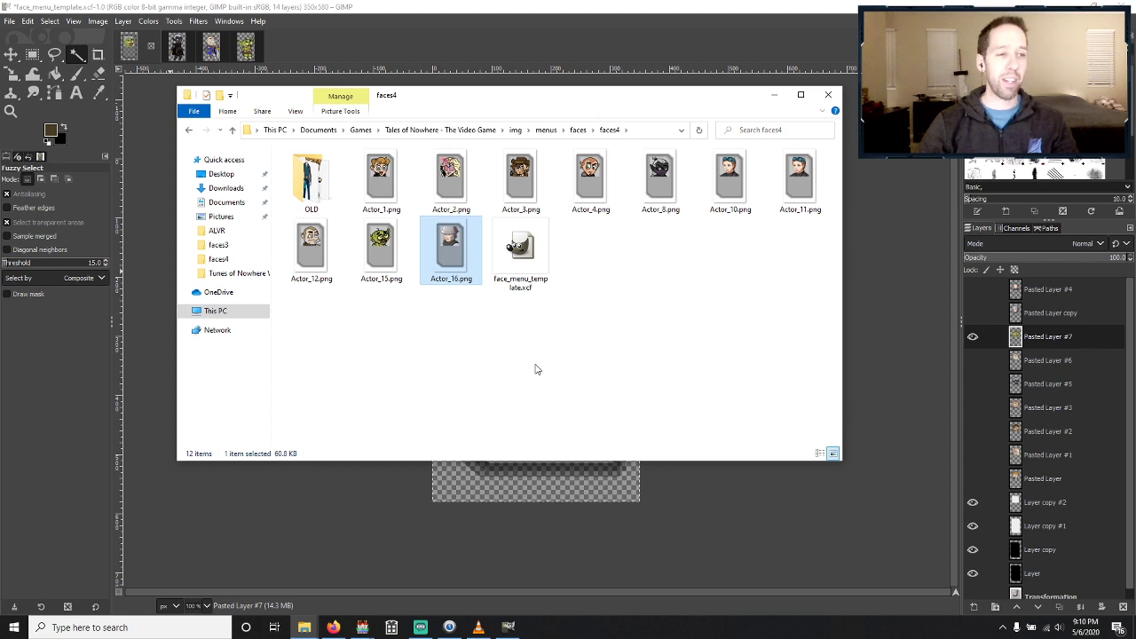
{"action": "left_click", "coordinate": [732, 308]}
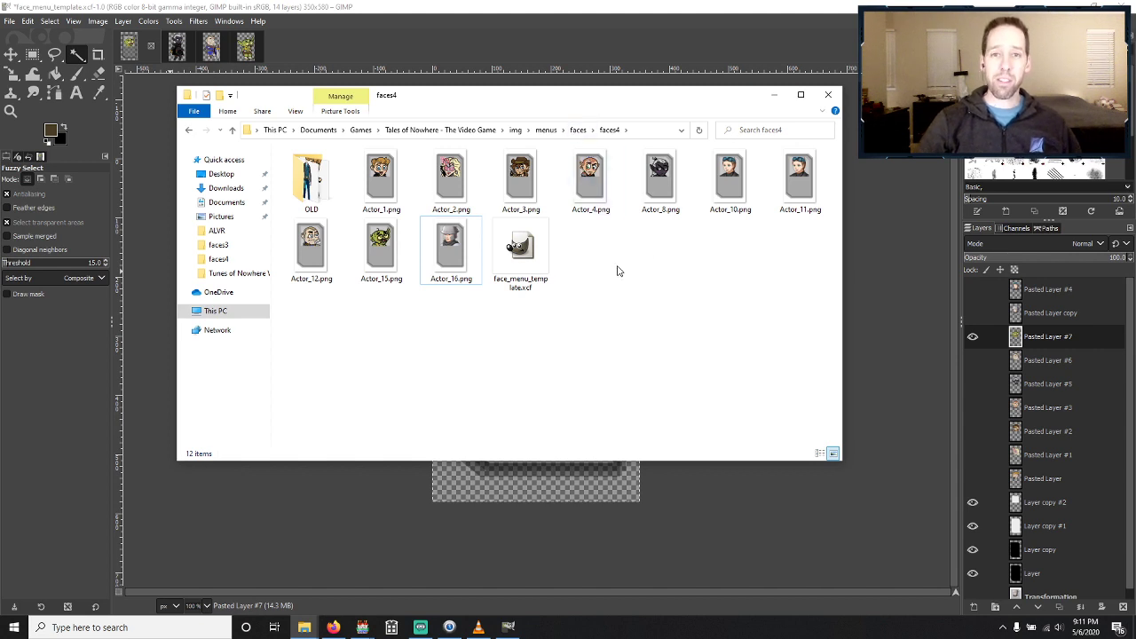
Point out the Actor_16, Actor_2 and Actor_15 portraits, then minimize the faces4 window to return to the goblin template in GIMP.
{"action": "left_click", "coordinate": [452, 253]}
{"action": "left_click", "coordinate": [450, 177]}
{"action": "left_click", "coordinate": [389, 264]}
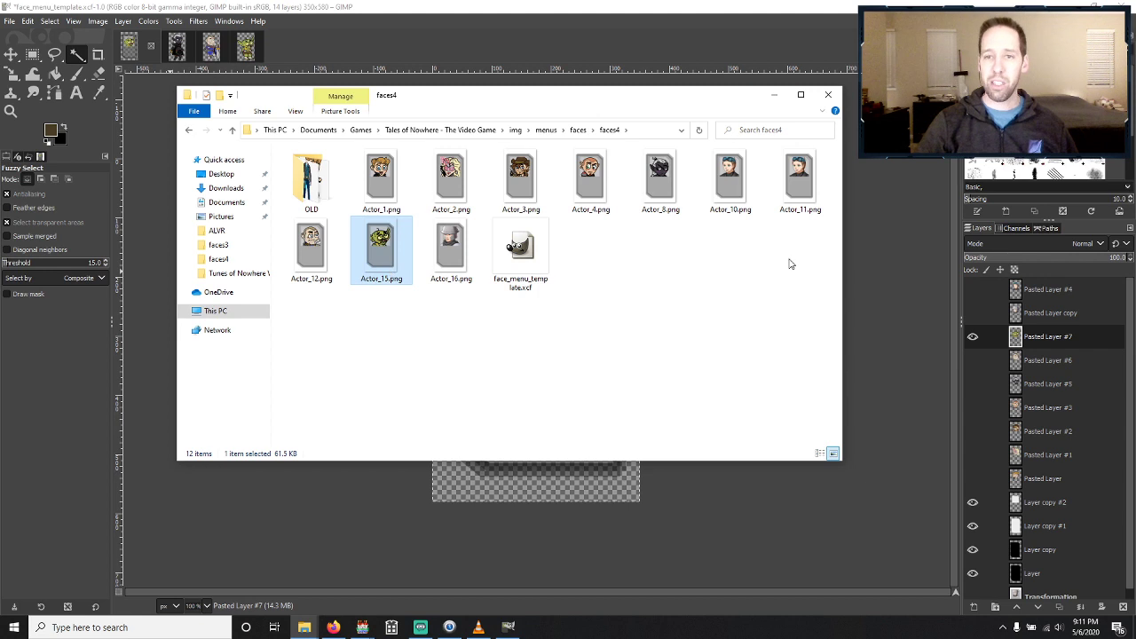
{"action": "left_click", "coordinate": [773, 98]}
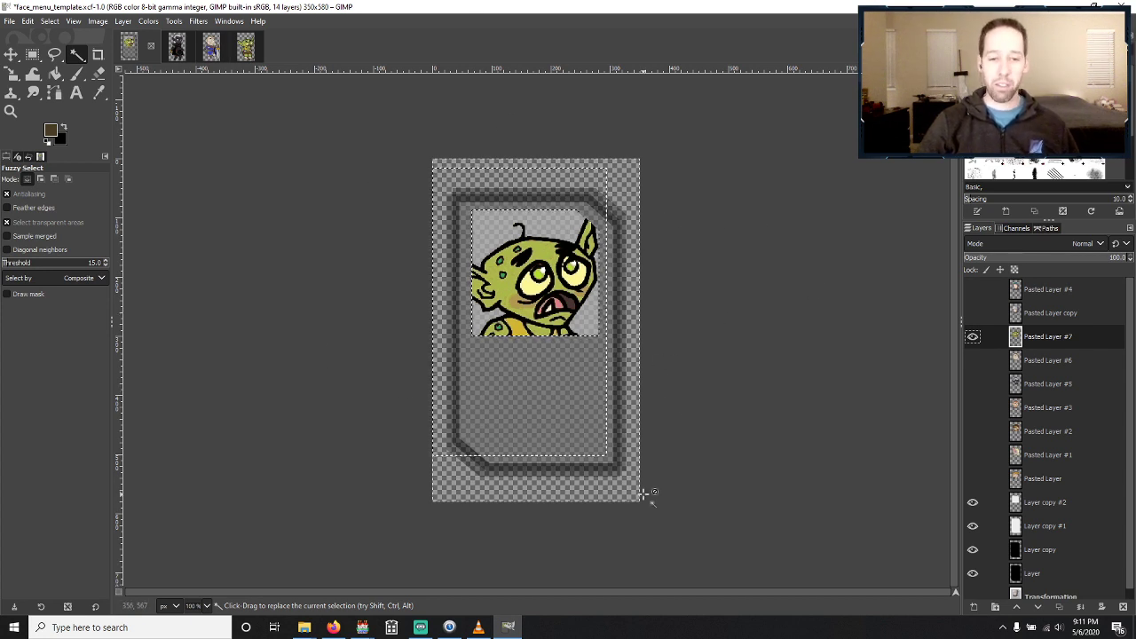
Switch to RPG Maker MV and inspect the EV016 guard event beside the market stalls on the Winterrest - Market Day map.
{"action": "left_click", "coordinate": [362, 627]}
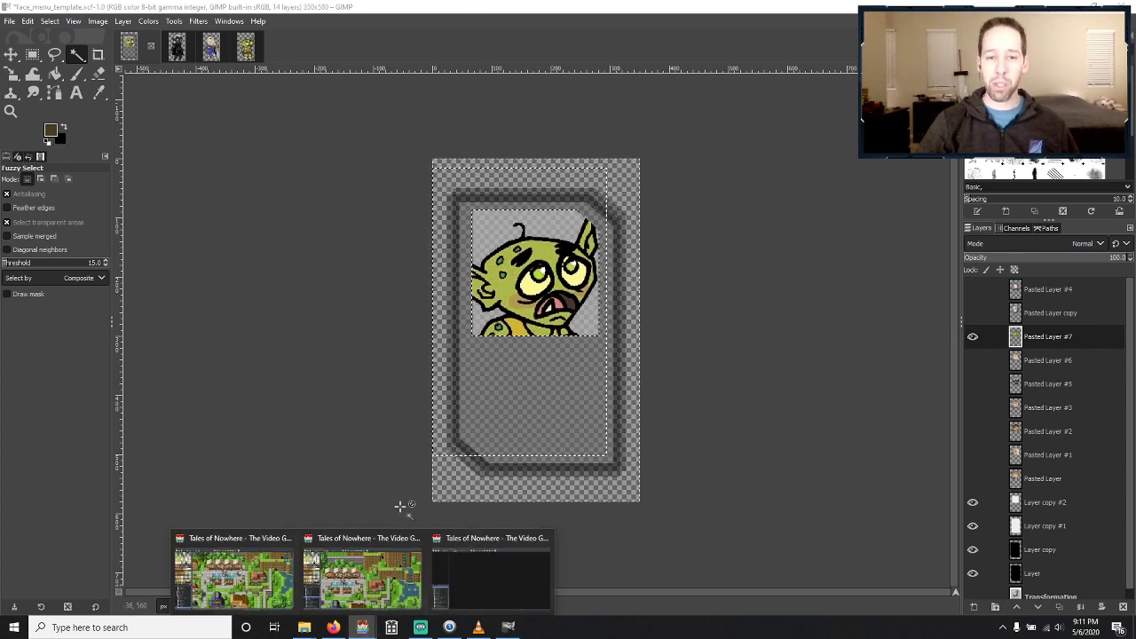
{"action": "left_click", "coordinate": [386, 572]}
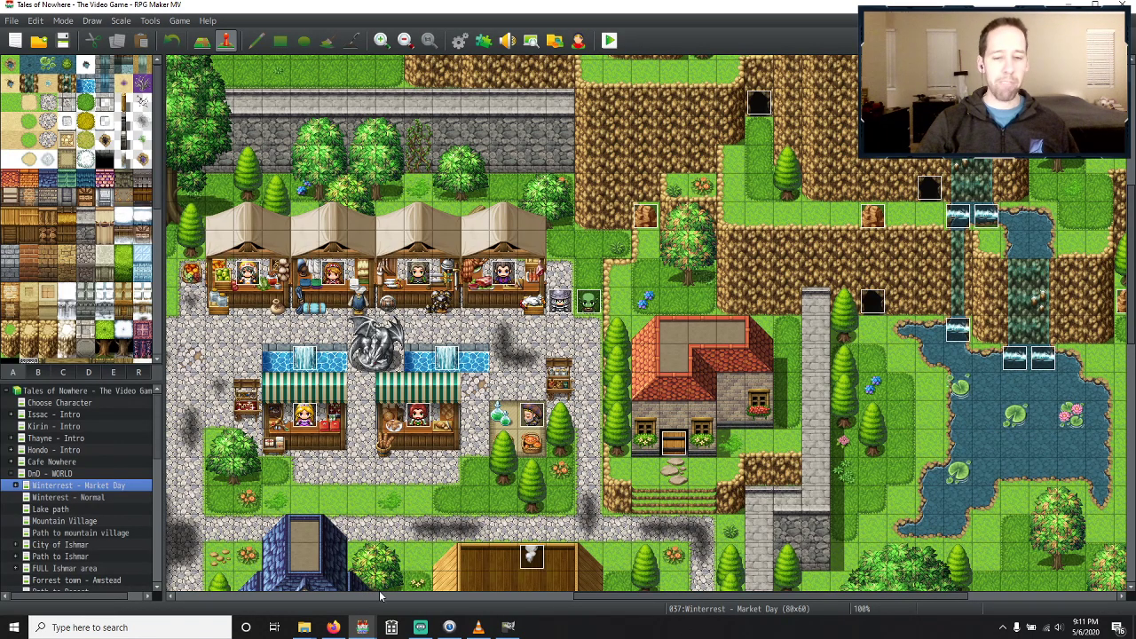
{"action": "left_click", "coordinate": [362, 627]}
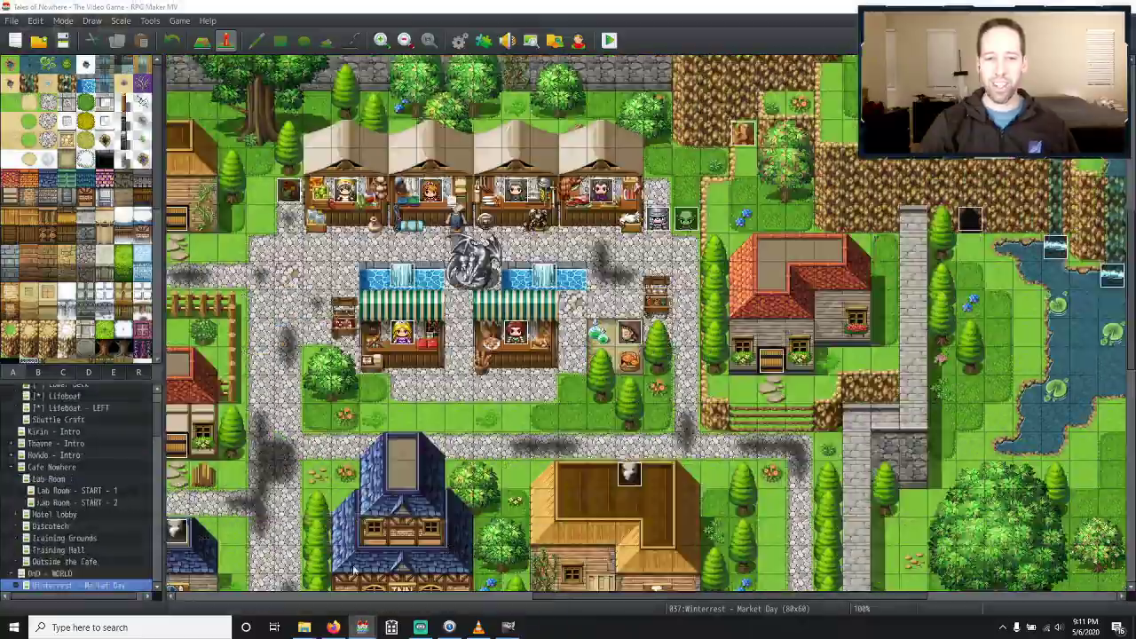
{"action": "left_click", "coordinate": [386, 581]}
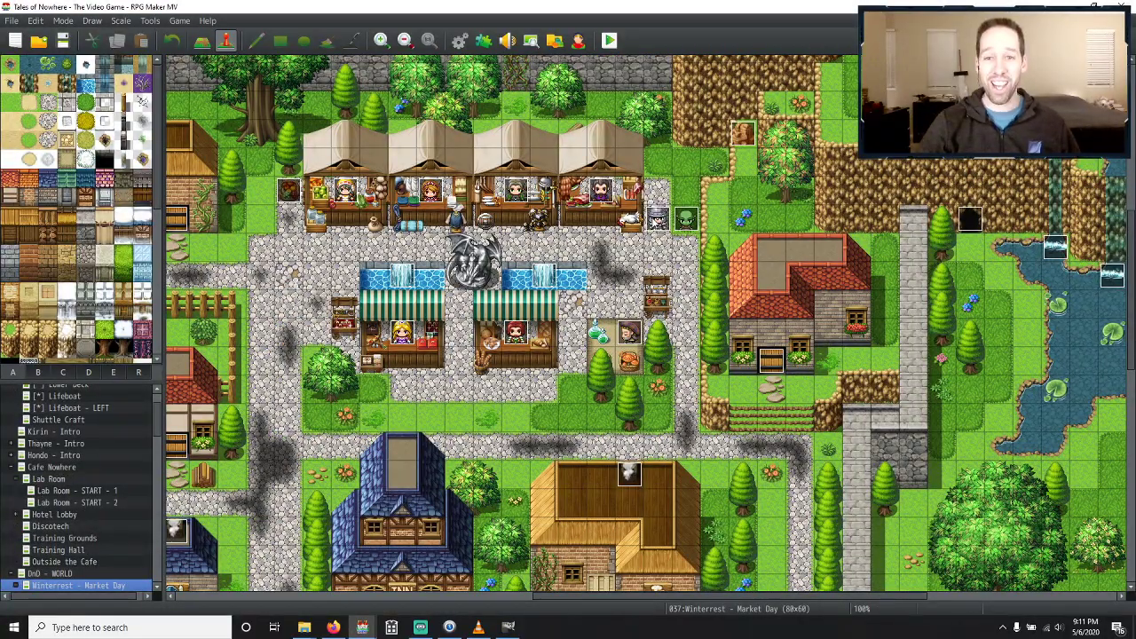
{"action": "left_click", "coordinate": [656, 219]}
{"action": "double_click", "coordinate": [655, 218]}
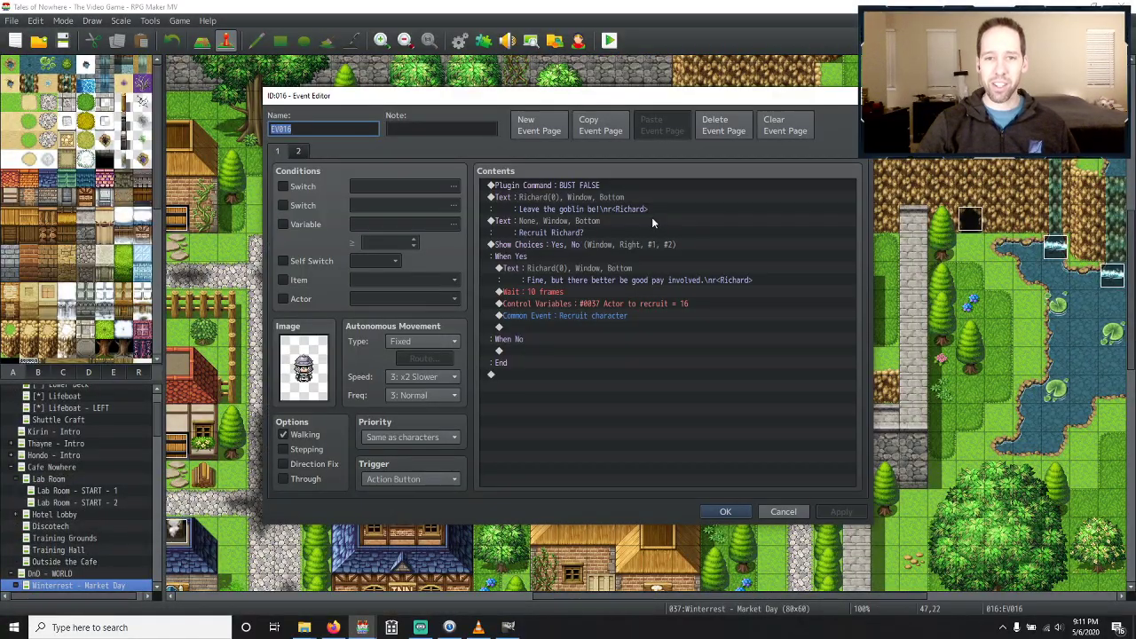
{"action": "left_click", "coordinate": [725, 511]}
Inspect the same EV016 guard event in the other open copy of the project, then close that duplicate window.
{"action": "mouse_move", "coordinate": [363, 624]}
{"action": "left_click", "coordinate": [369, 593]}
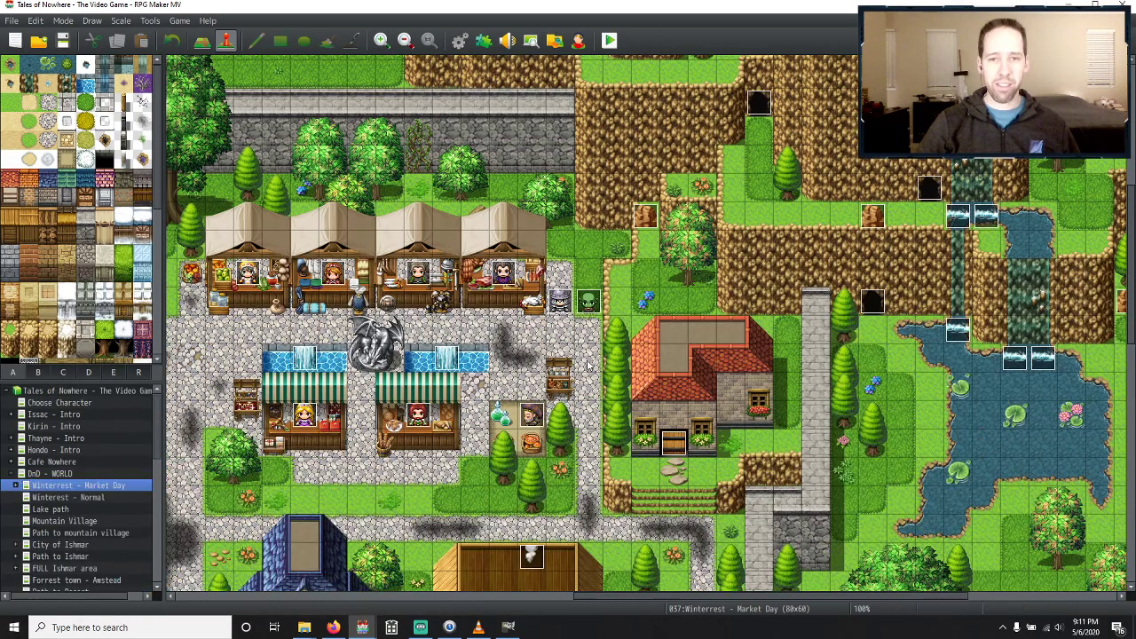
{"action": "double_click", "coordinate": [557, 302]}
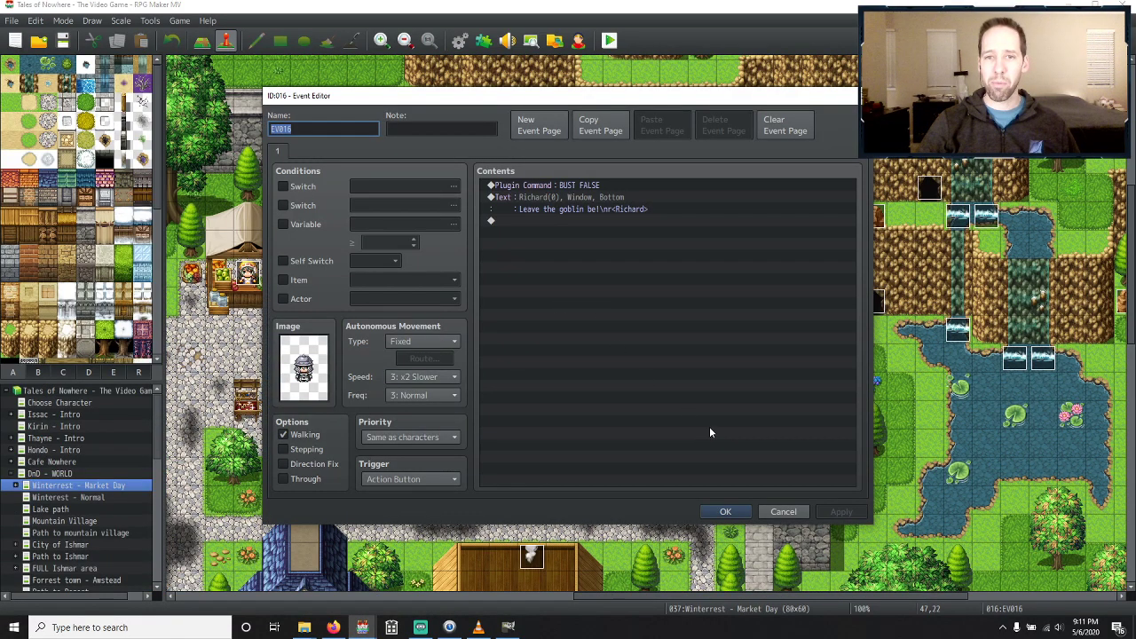
{"action": "left_click", "coordinate": [774, 510]}
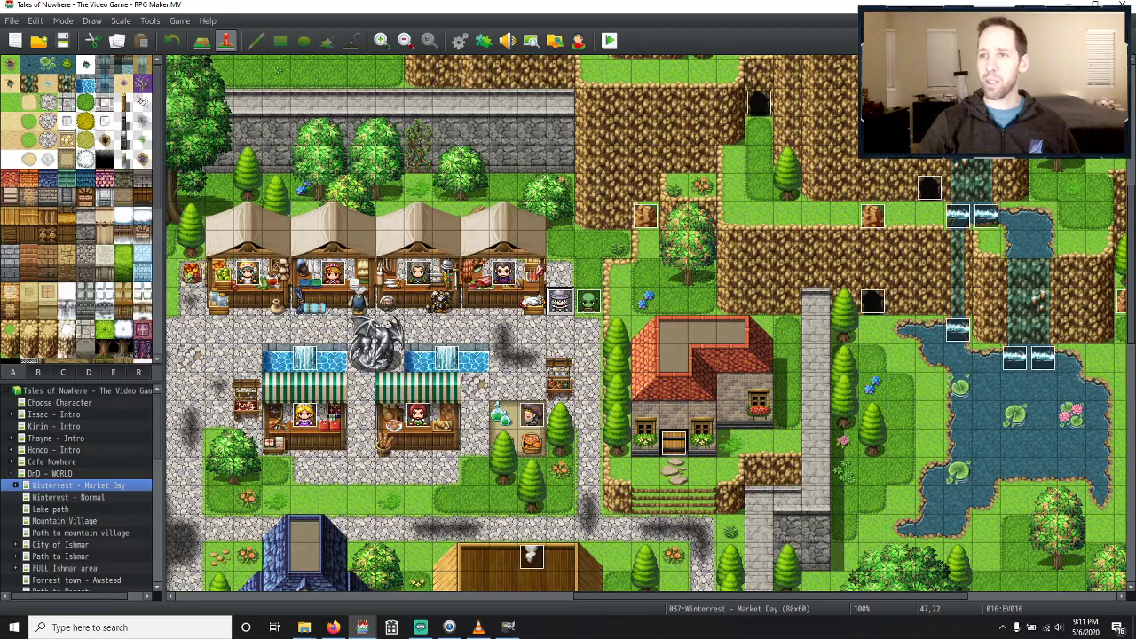
{"action": "left_click", "coordinate": [1116, 5]}
Save the game changes and reopen Game.rpgproject from the Tales of Nowhere - The Video Game folder.
{"action": "left_click", "coordinate": [39, 41]}
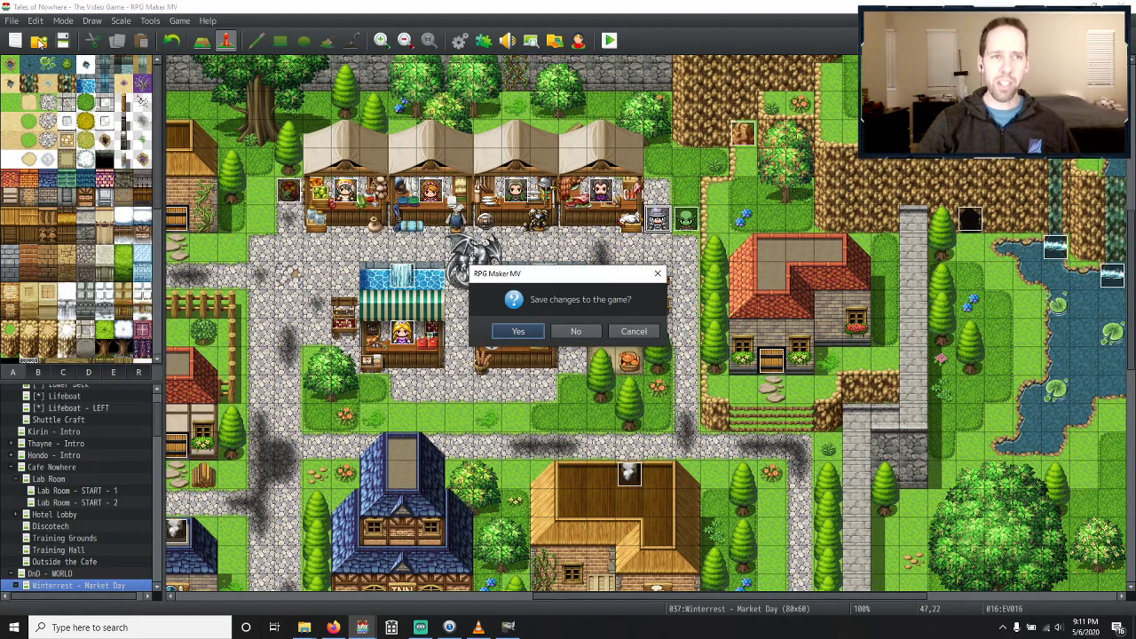
{"action": "left_click", "coordinate": [520, 335]}
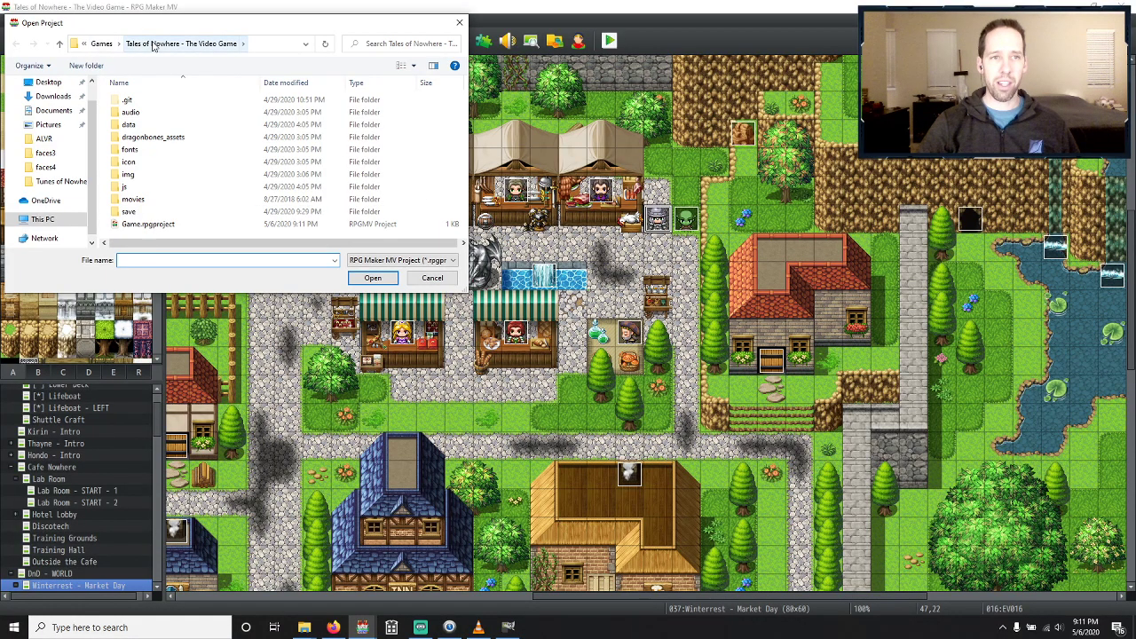
{"action": "left_click", "coordinate": [157, 225]}
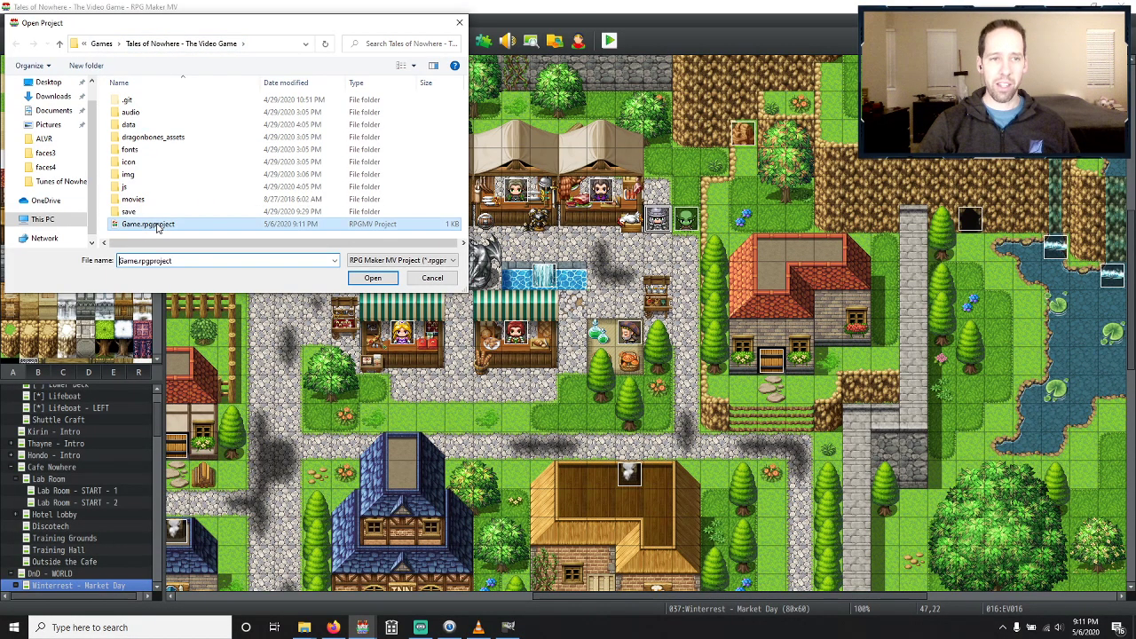
{"action": "double_click", "coordinate": [157, 226]}
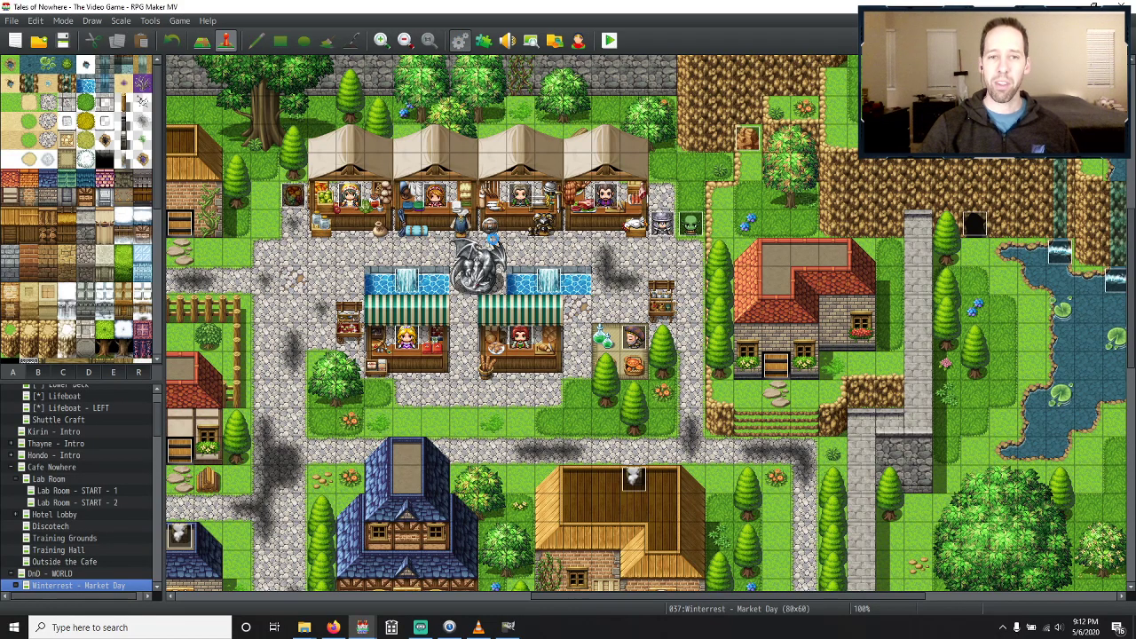
Open the database and review the actor entries from 0001 Issac through 0006 Angie, including their face images.
{"action": "left_click", "coordinate": [459, 40]}
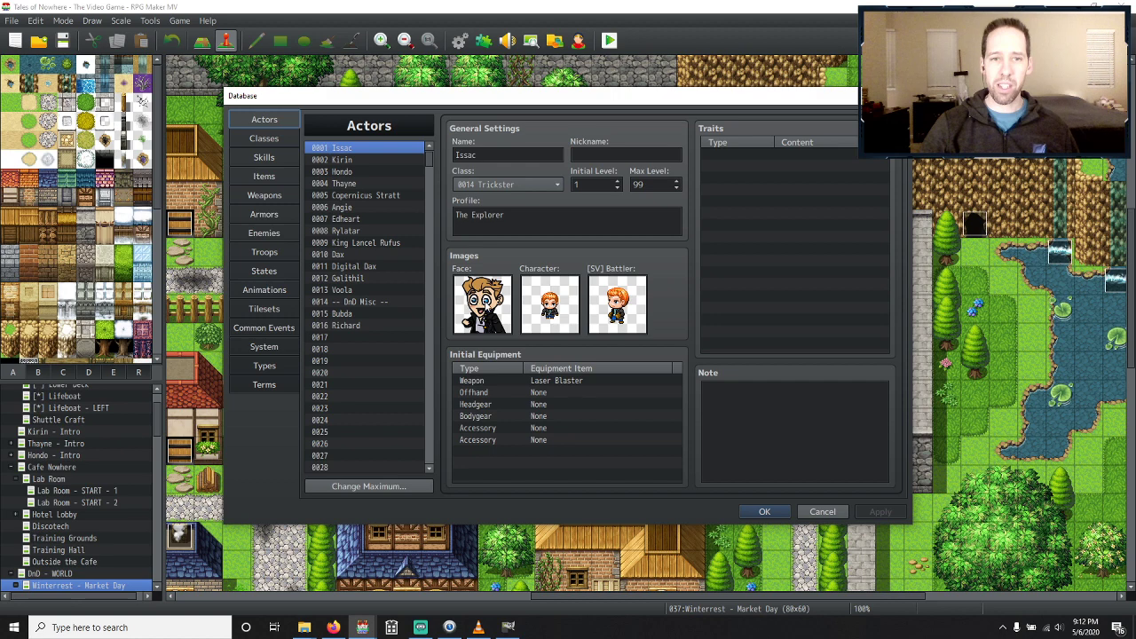
{"action": "left_click", "coordinate": [356, 162]}
{"action": "left_click", "coordinate": [362, 171]}
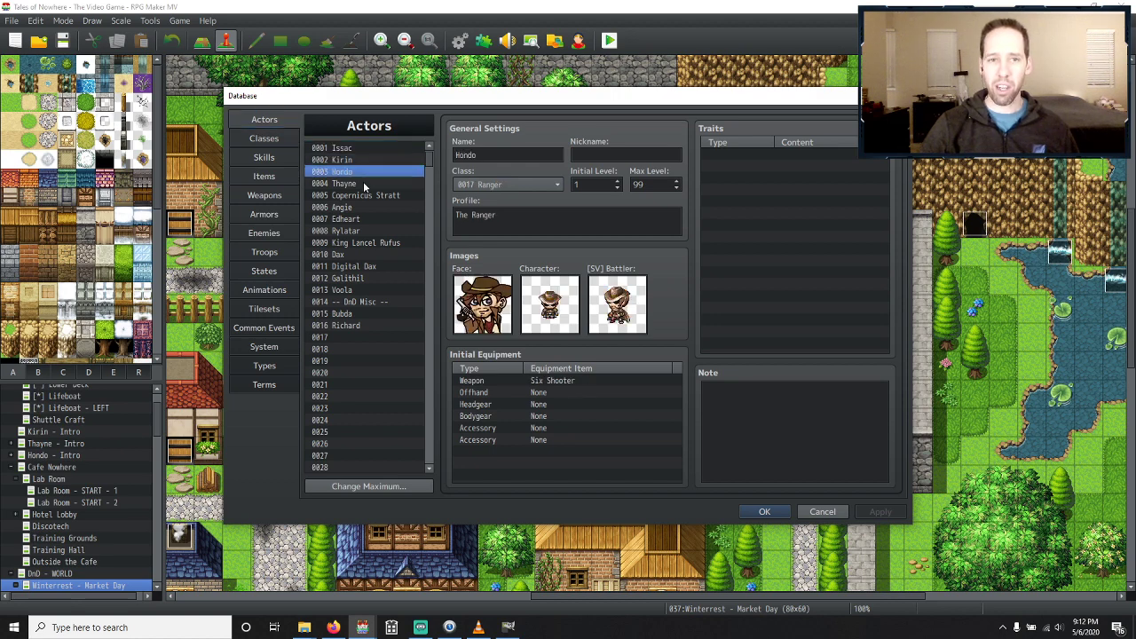
{"action": "left_click", "coordinate": [363, 183]}
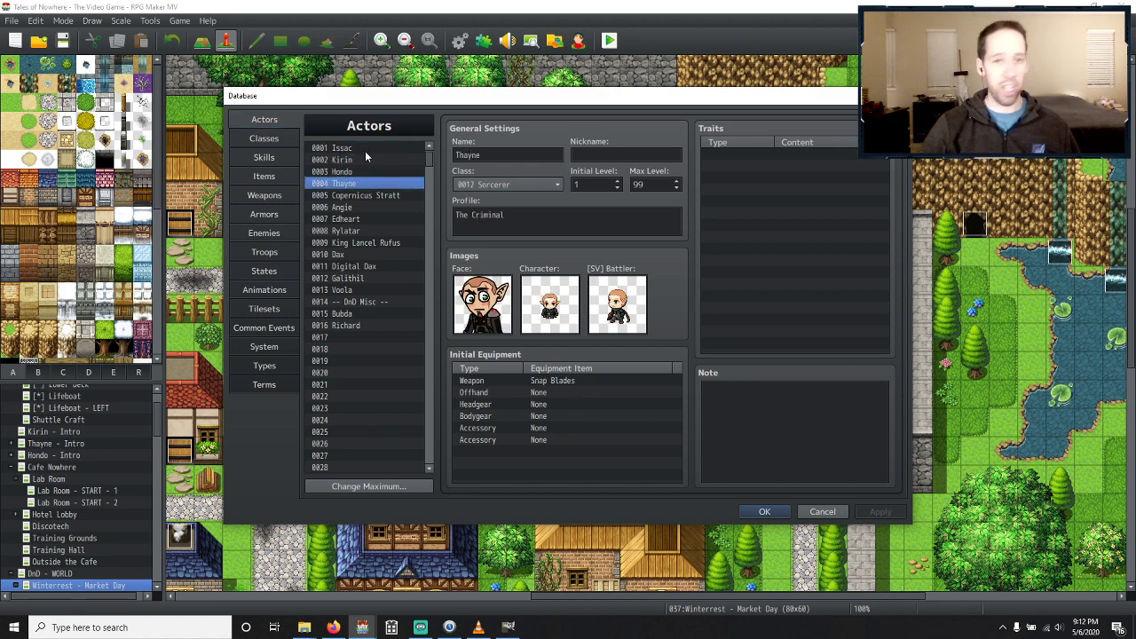
{"action": "left_click", "coordinate": [365, 149]}
{"action": "key", "text": "Down"}
{"action": "key", "text": "Down"}
{"action": "key", "text": "Down"}
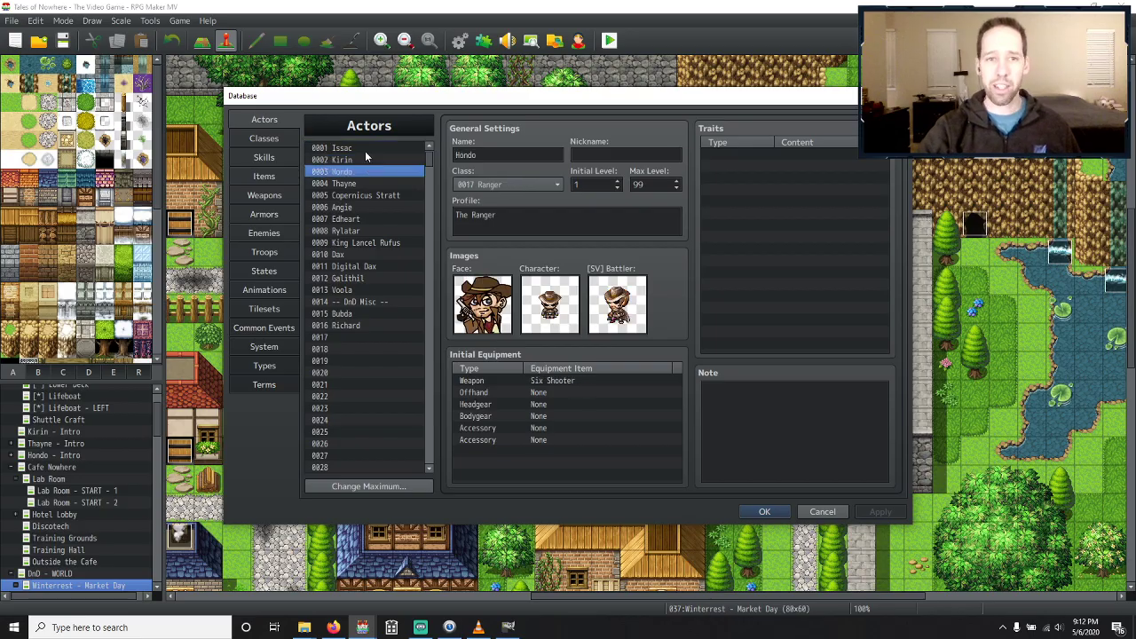
{"action": "key", "text": "Down"}
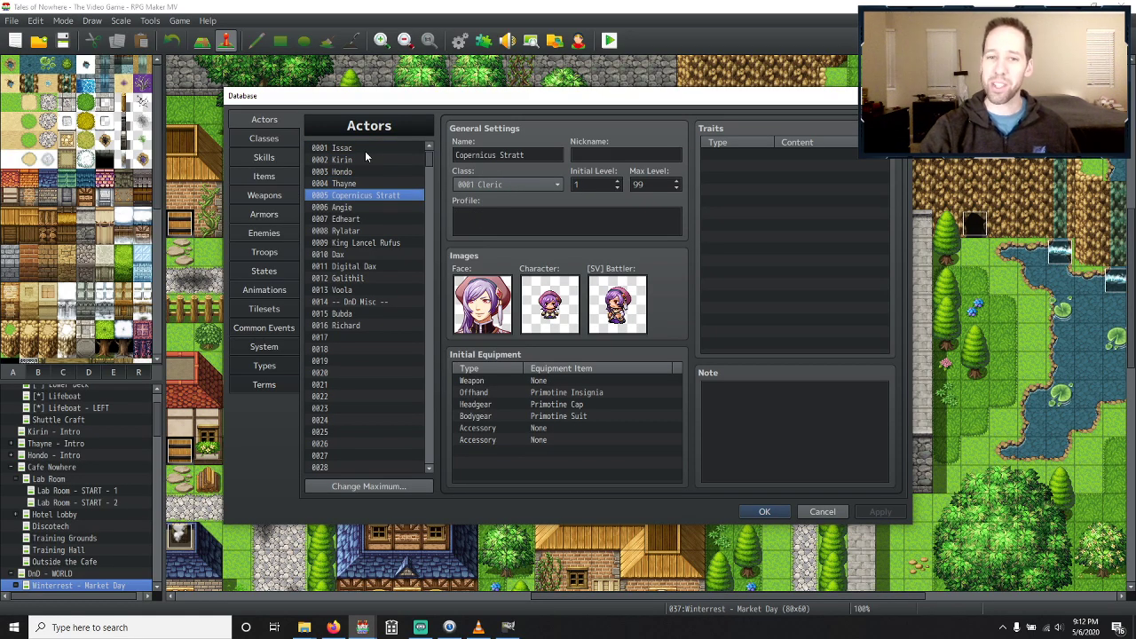
{"action": "key", "text": "Down"}
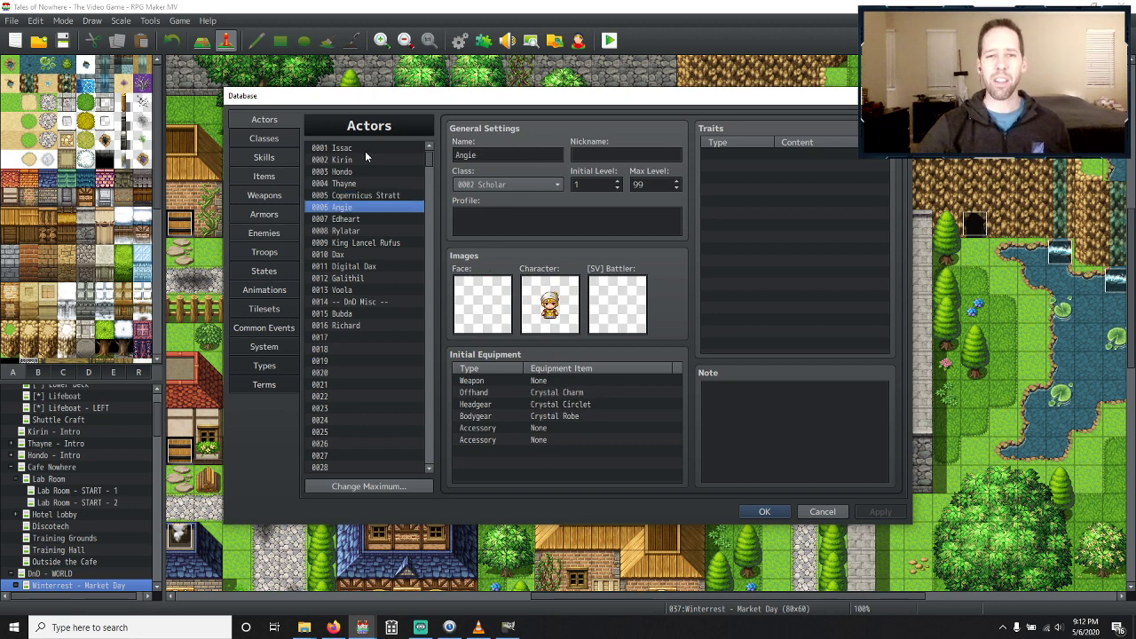
Set Angie's face image to the woman with the white headscarf from the People1 face set.
{"action": "double_click", "coordinate": [481, 305]}
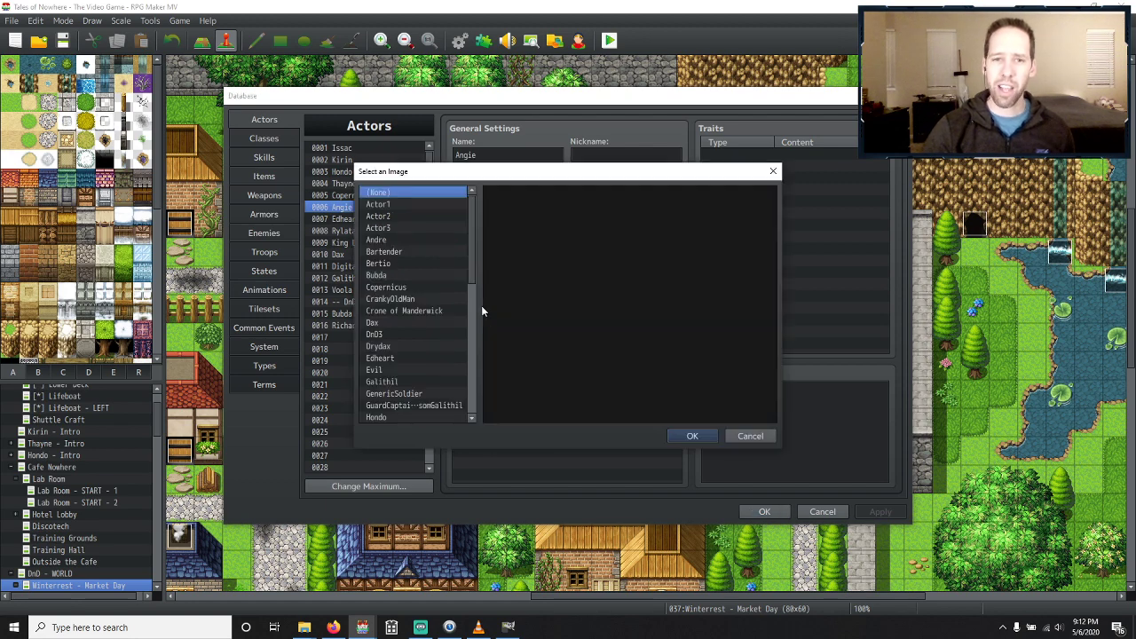
{"action": "left_click", "coordinate": [405, 205]}
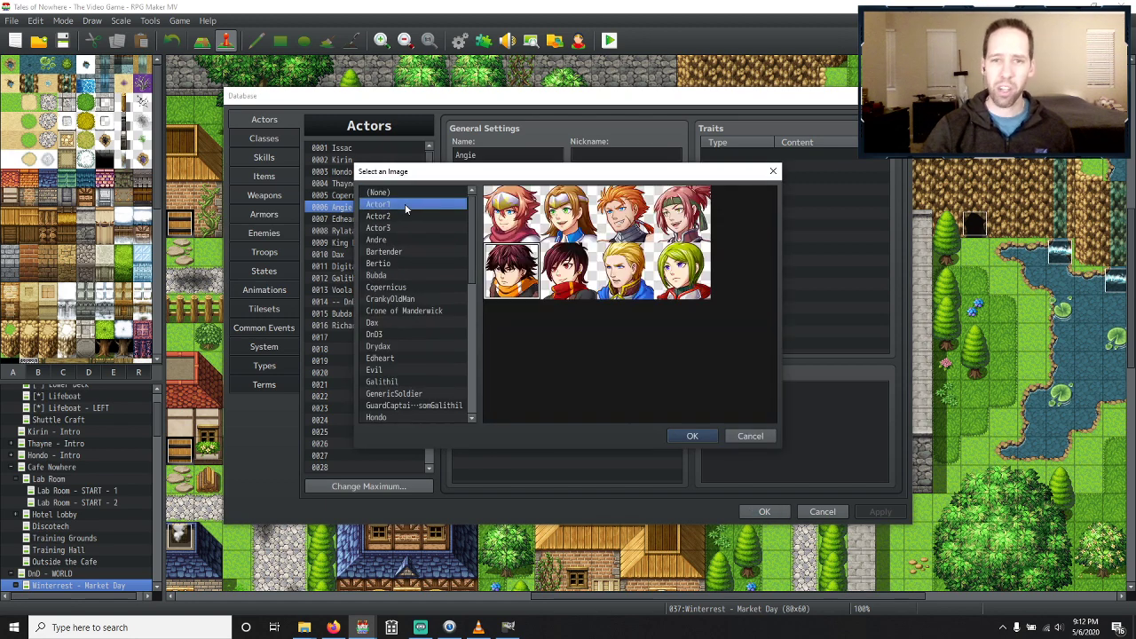
{"action": "key", "text": "Down"}
{"action": "key", "text": "Down"}
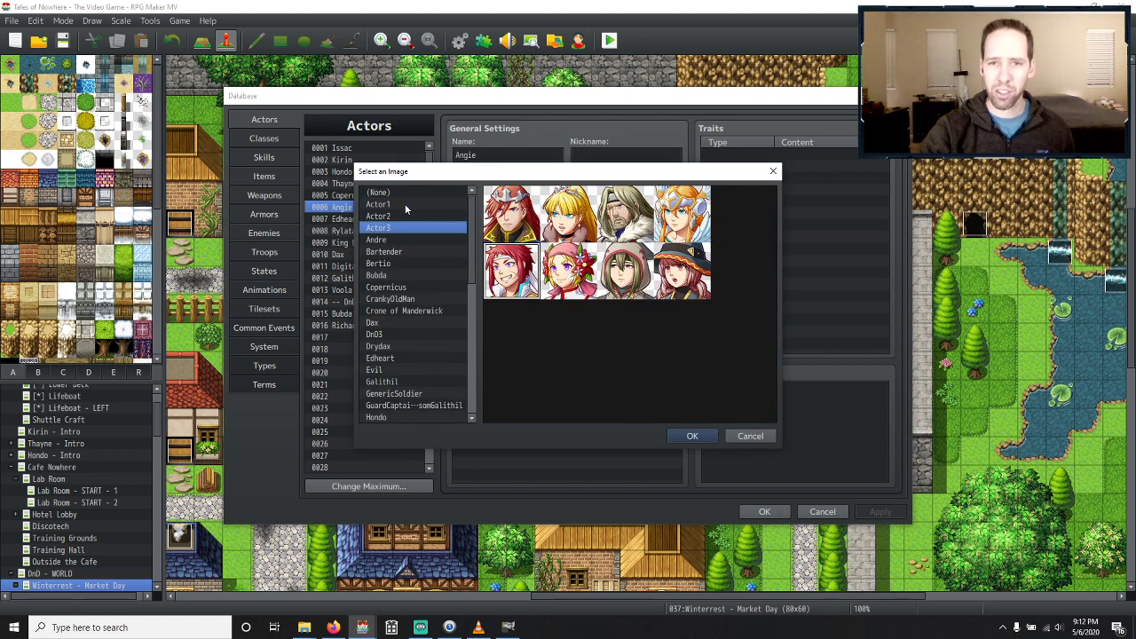
{"action": "key", "text": "Down"}
{"action": "key", "text": "Down"}
{"action": "key", "text": "Down"}
{"action": "key", "text": "Down"}
{"action": "key", "text": "Down"}
{"action": "key", "text": "Down"}
{"action": "key", "text": "Down"}
{"action": "key", "text": "Down"}
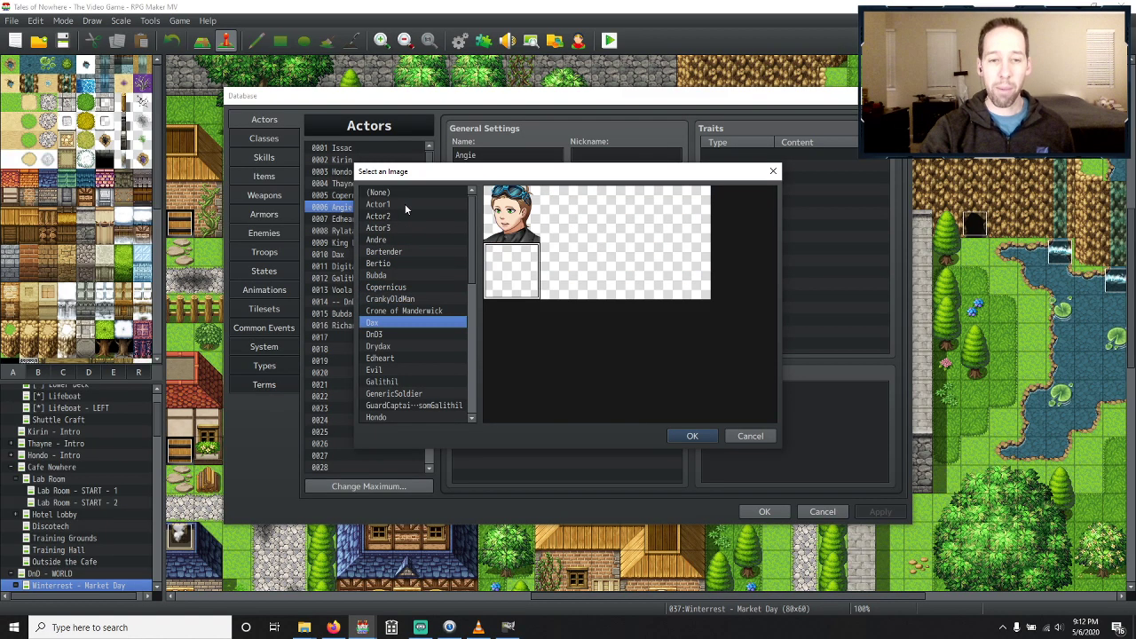
{"action": "key", "text": "Down"}
{"action": "key", "text": "Down"}
{"action": "key", "text": "Down"}
{"action": "key", "text": "Down"}
{"action": "key", "text": "Down"}
{"action": "key", "text": "Down"}
{"action": "key", "text": "Down"}
{"action": "key", "text": "Down"}
{"action": "key", "text": "Down"}
{"action": "key", "text": "Down"}
{"action": "key", "text": "Down"}
{"action": "key", "text": "Down"}
{"action": "key", "text": "Down"}
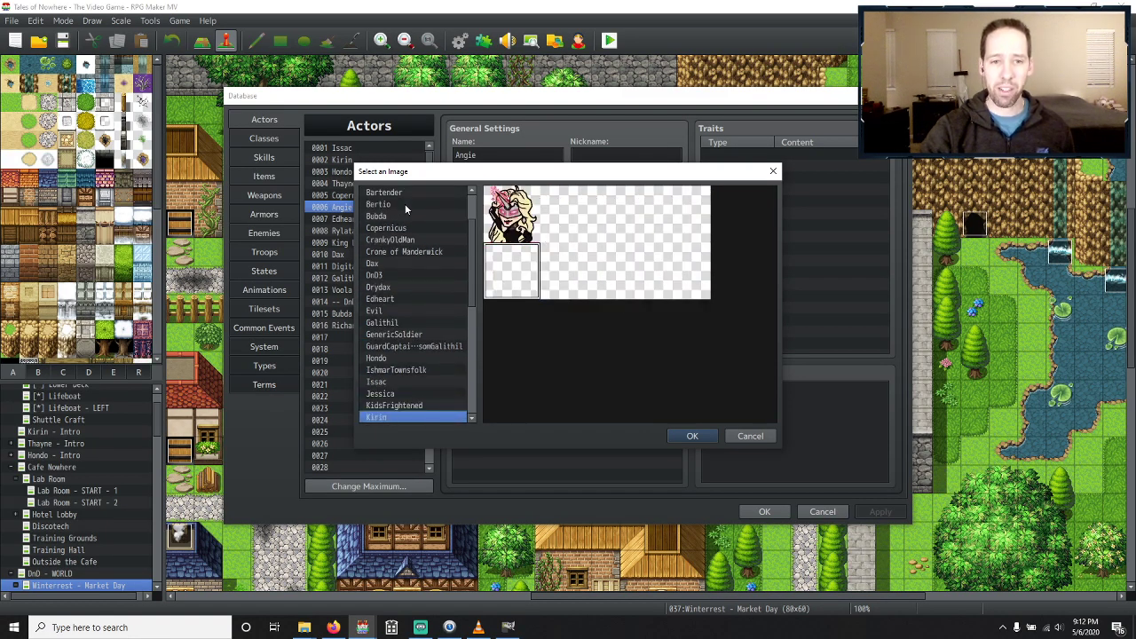
{"action": "key", "text": "Down"}
{"action": "key", "text": "Down"}
{"action": "key", "text": "Down"}
{"action": "key", "text": "Down"}
{"action": "key", "text": "Down"}
{"action": "key", "text": "Down"}
{"action": "key", "text": "Down"}
{"action": "key", "text": "Down"}
{"action": "key", "text": "Down"}
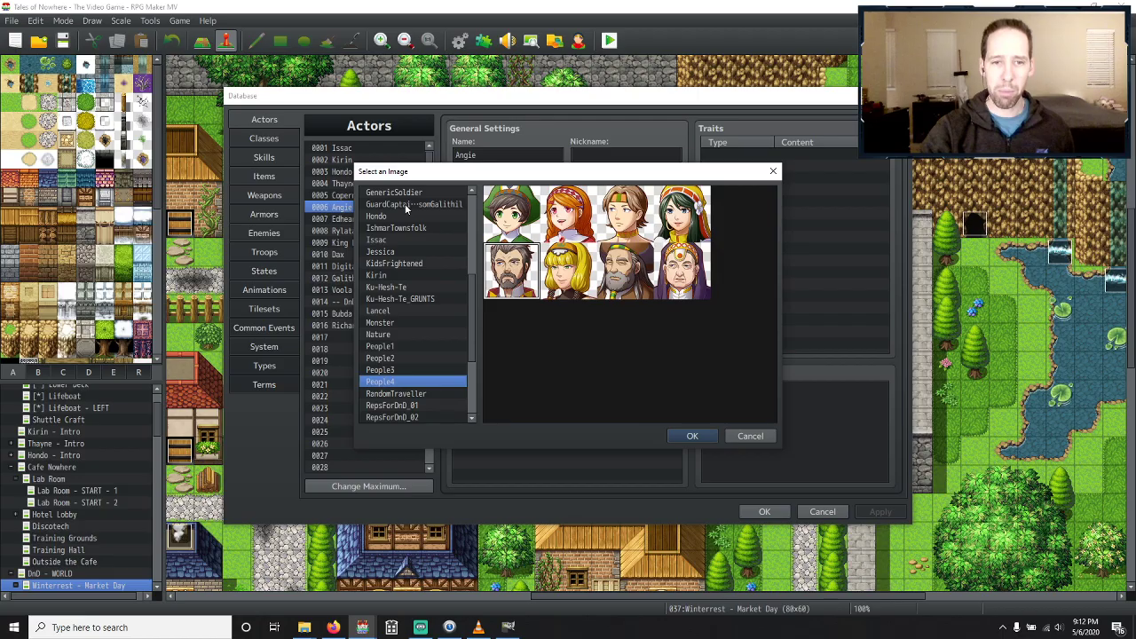
{"action": "key", "text": "Up"}
{"action": "key", "text": "Up"}
{"action": "key", "text": "Up"}
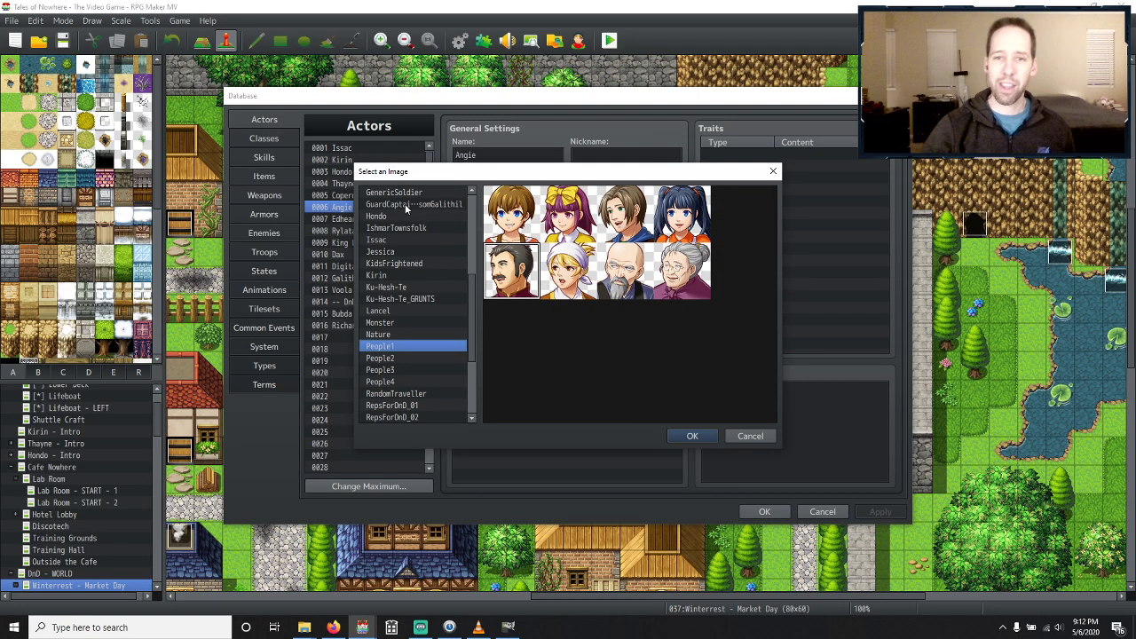
{"action": "double_click", "coordinate": [568, 271]}
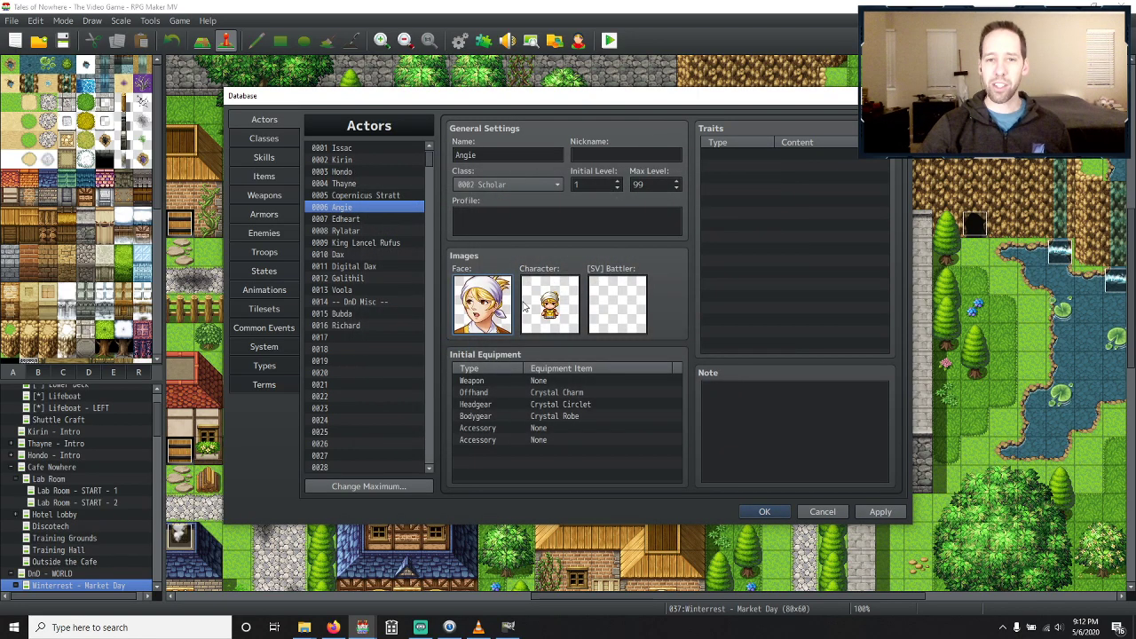
Browse the available side-view battler images for Angie and close the selection without choosing one.
{"action": "double_click", "coordinate": [623, 317]}
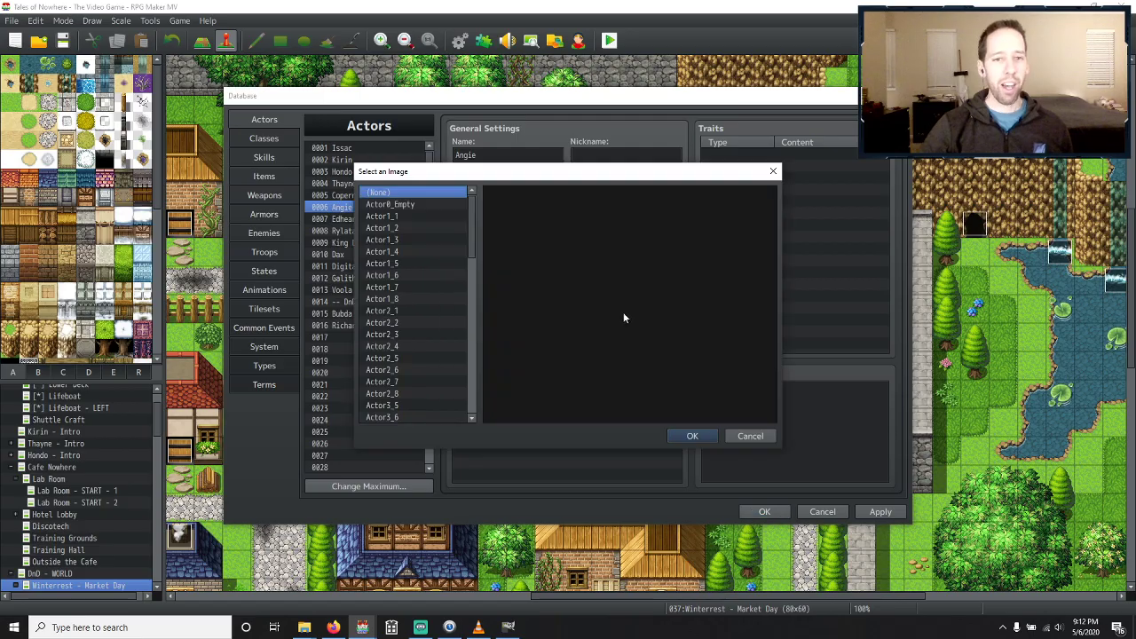
{"action": "scroll", "coordinate": [432, 260], "scroll_direction": "down", "scroll_amount": 10}
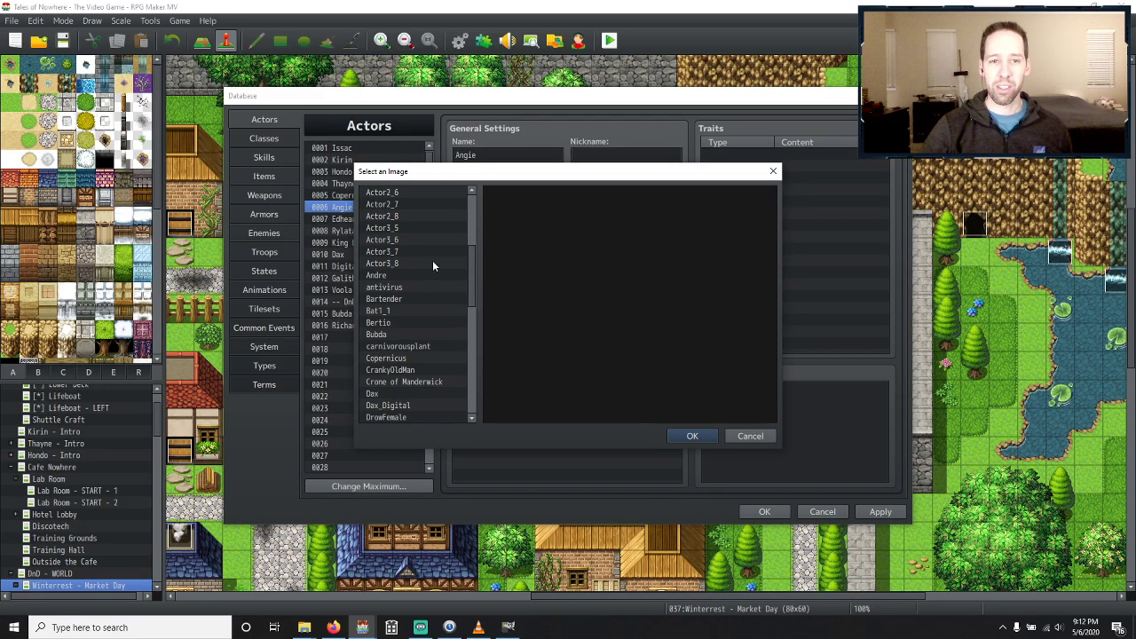
{"action": "scroll", "coordinate": [433, 265], "scroll_direction": "down", "scroll_amount": 5}
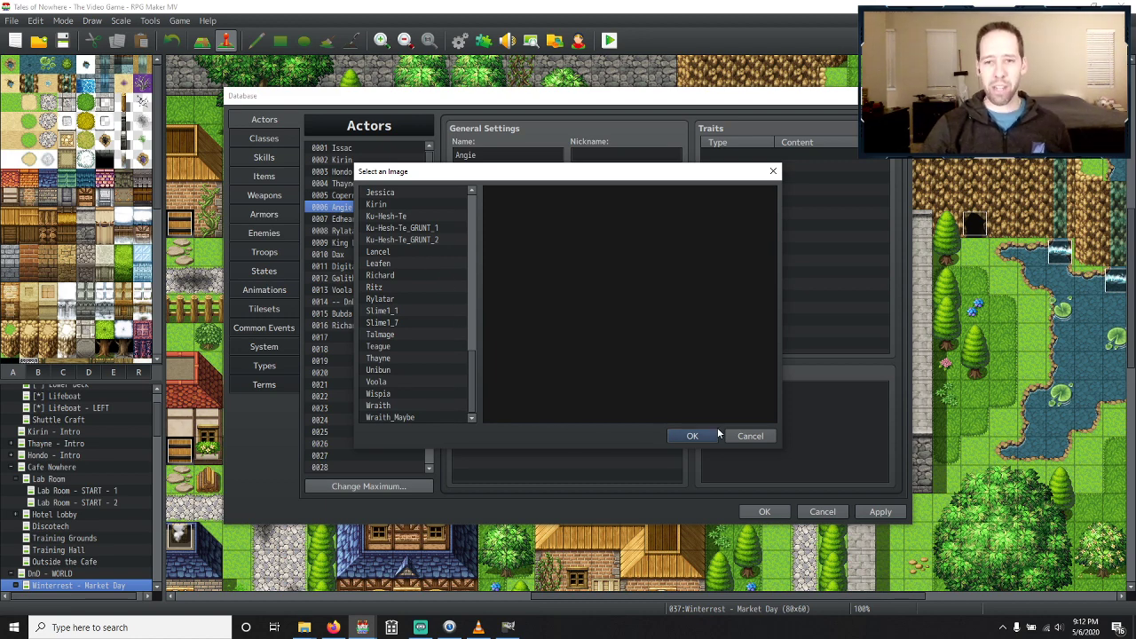
{"action": "left_click", "coordinate": [745, 435]}
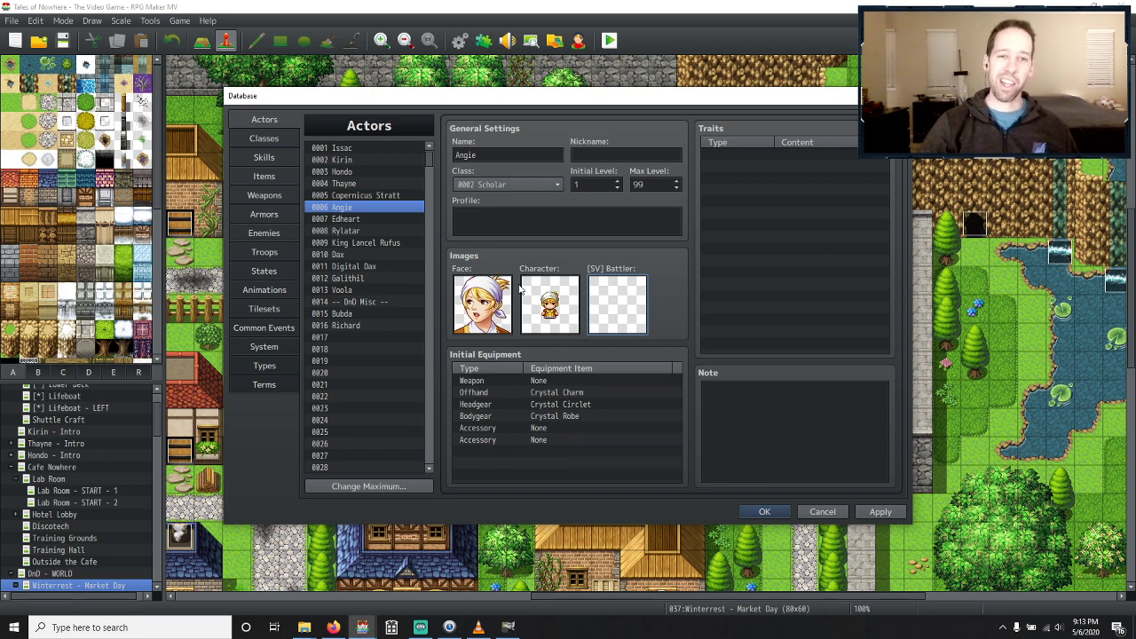
View the Edheart actor entry, then bring up the faces4 folder in File Explorer to check its portrait files.
{"action": "left_click", "coordinate": [355, 219]}
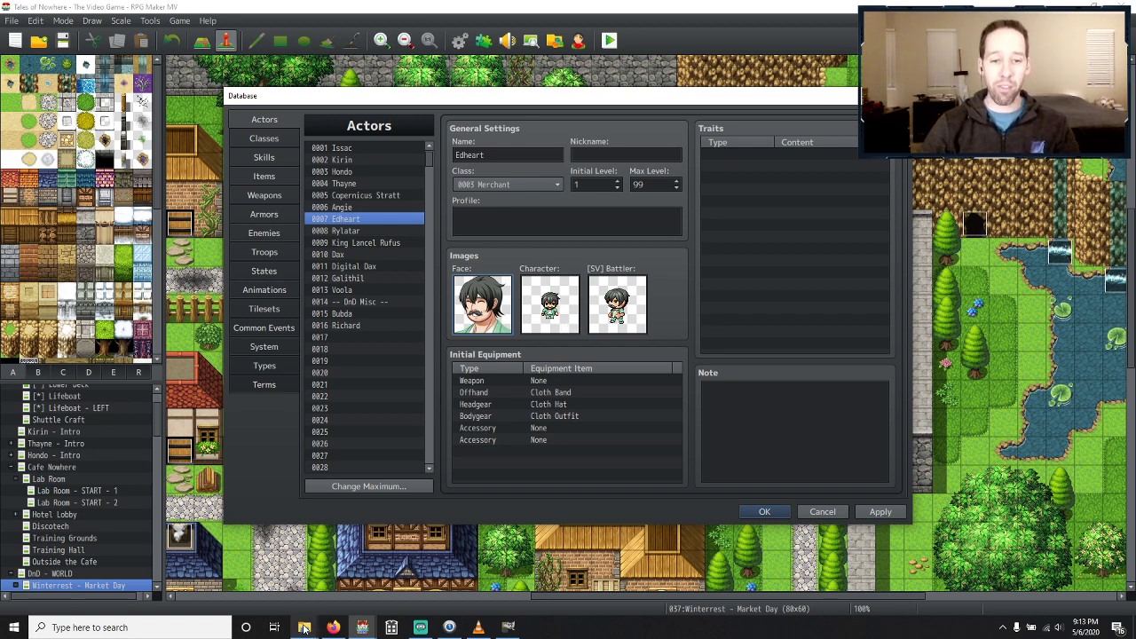
{"action": "mouse_move", "coordinate": [304, 626]}
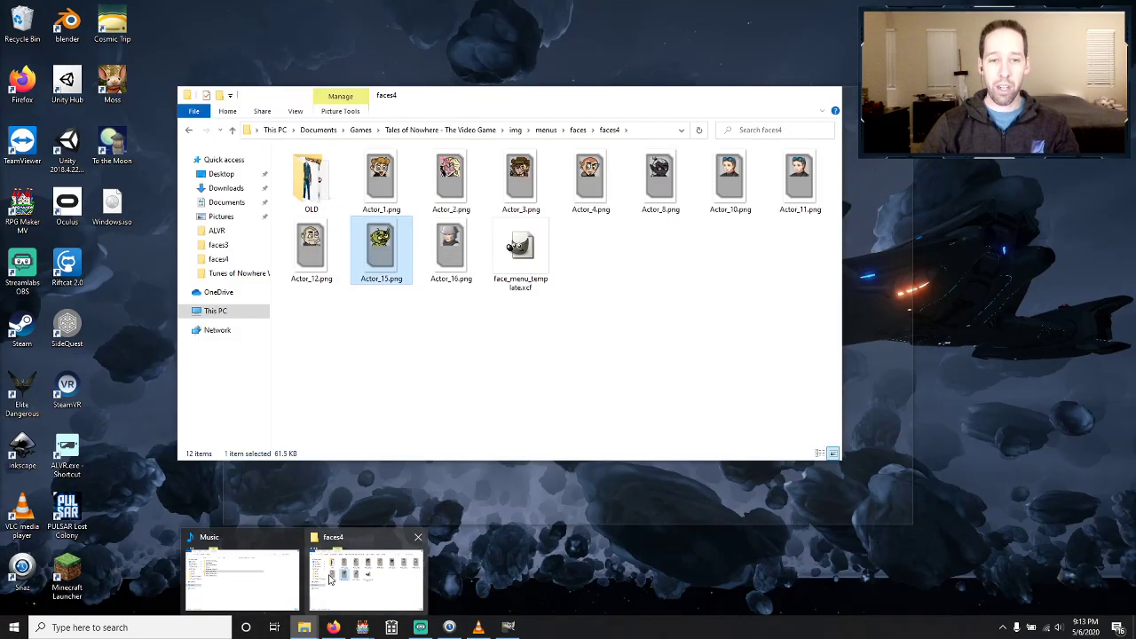
{"action": "left_click", "coordinate": [366, 577]}
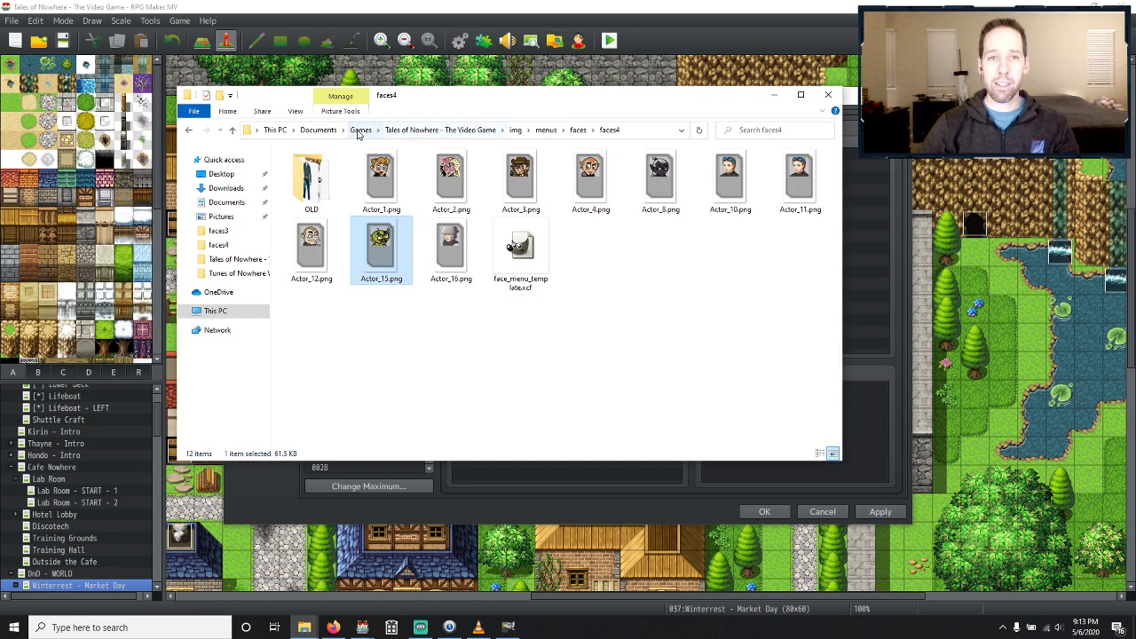
{"action": "middle_click", "coordinate": [303, 626]}
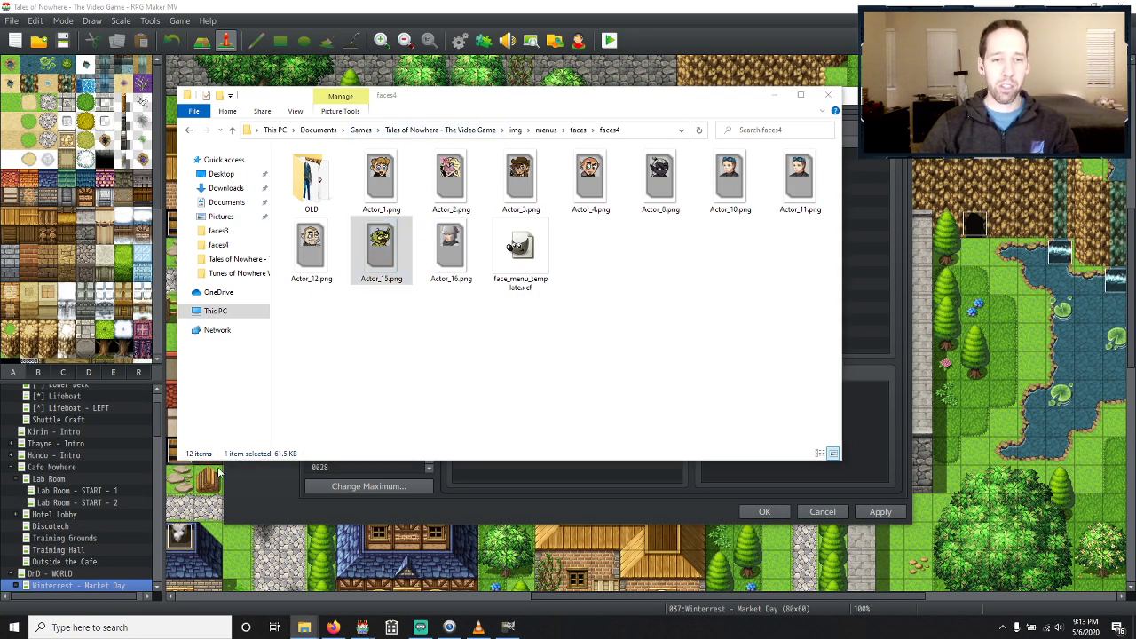
{"action": "key", "text": "alt+F4"}
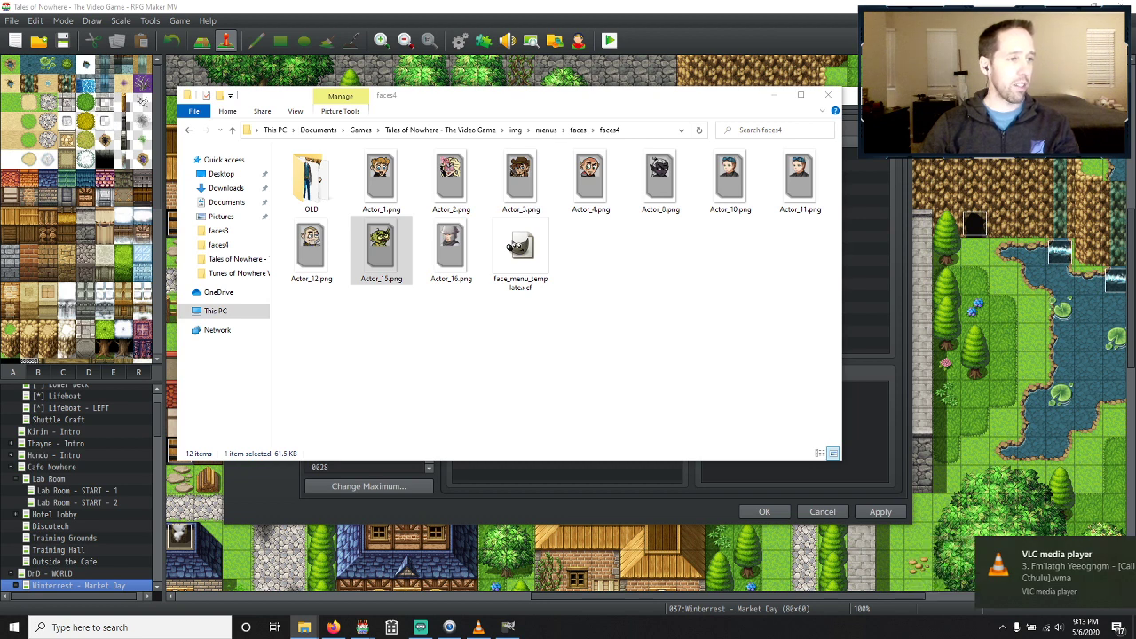
Bring up the 01-DnD folder in File Explorer and preview the EdthartCLEAN.png artwork, then close the preview.
{"action": "key", "text": "alt+Tab"}
{"action": "left_click_drag", "start_coordinate": [461, 107], "coordinate": [420, 196]}
{"action": "left_click", "coordinate": [467, 413]}
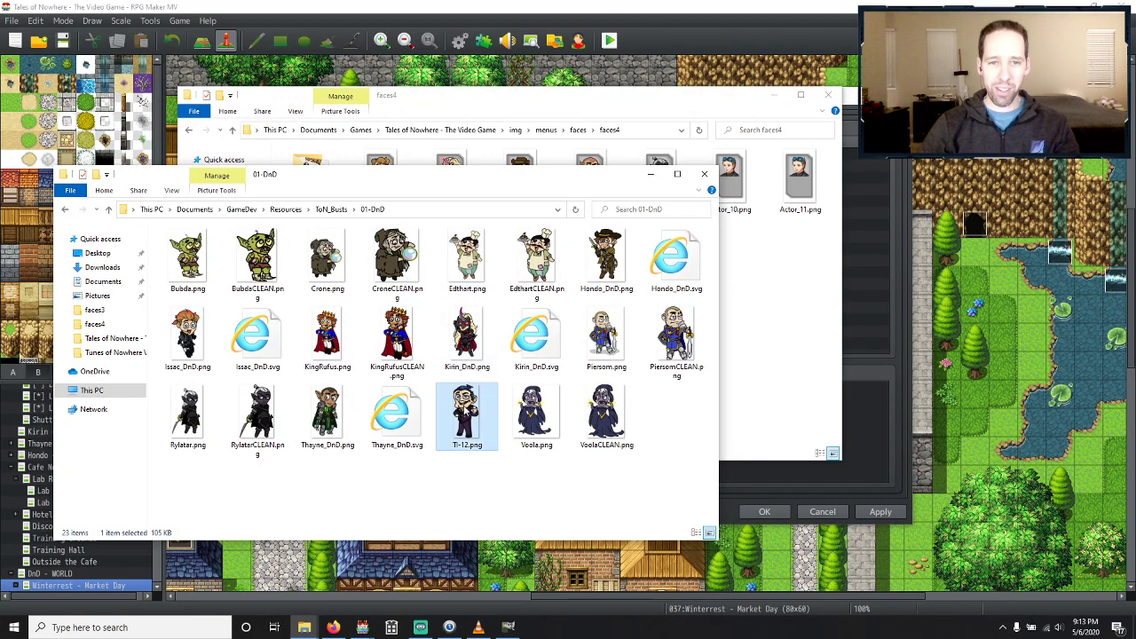
{"action": "left_click", "coordinate": [466, 259]}
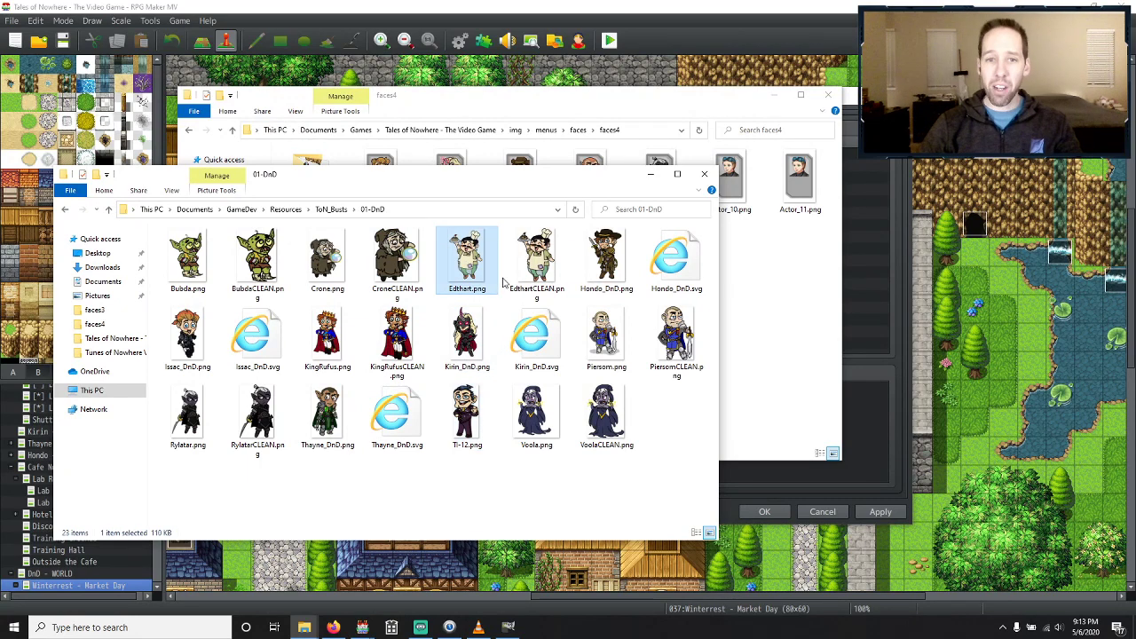
{"action": "double_click", "coordinate": [529, 261]}
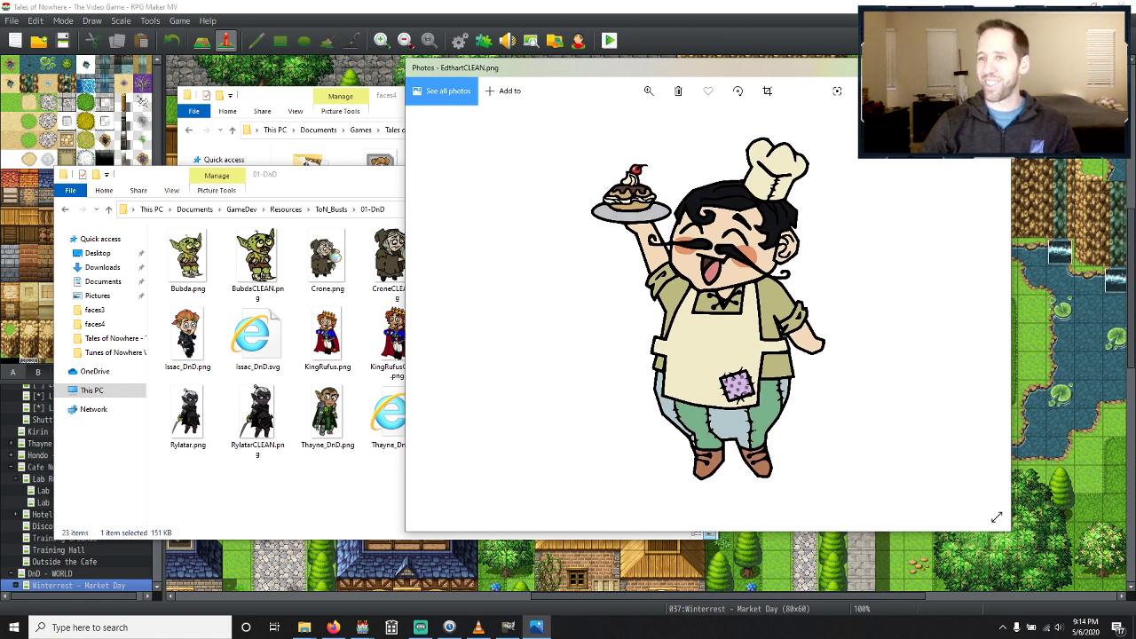
{"action": "left_click", "coordinate": [991, 68]}
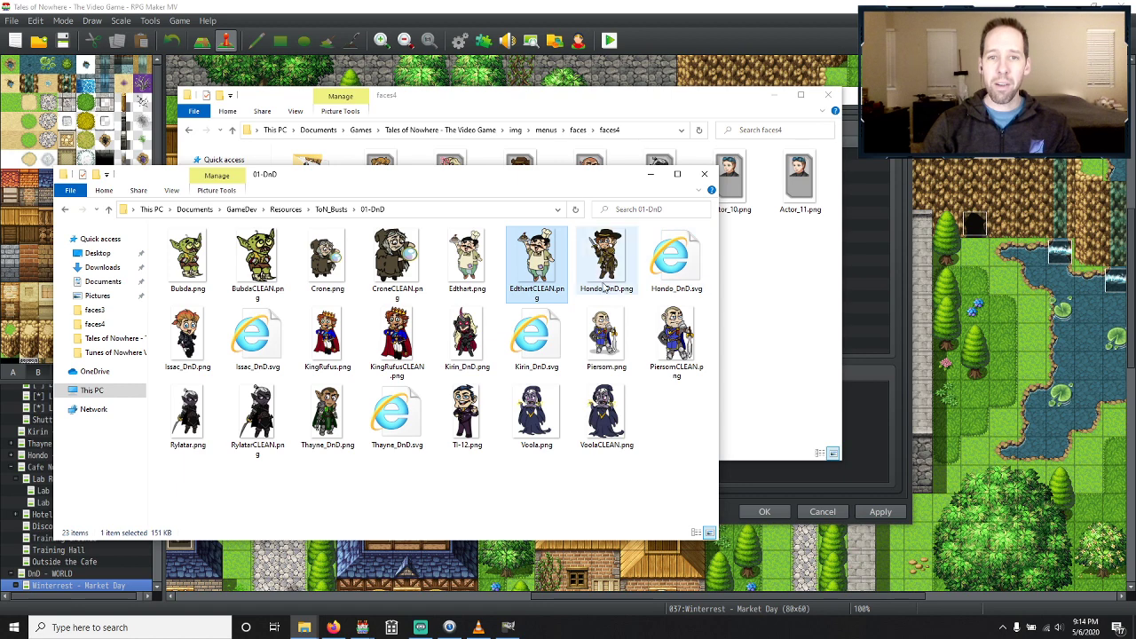
Open EdthartCLEAN.png from the 01-DnD folder in GIMP.
{"action": "right_click", "coordinate": [525, 256]}
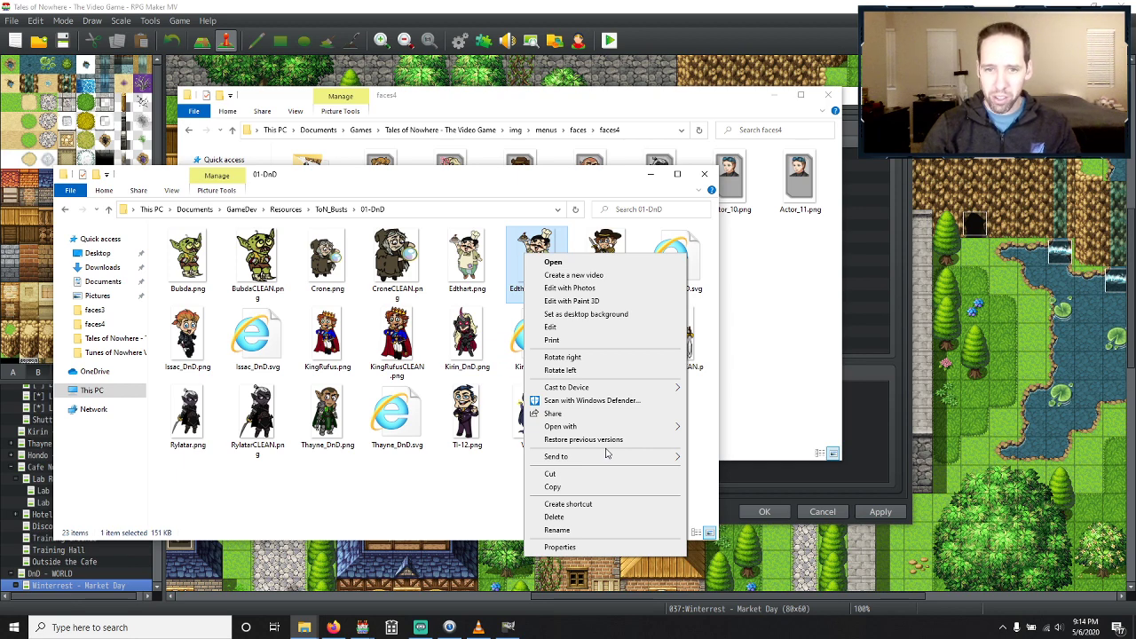
{"action": "mouse_move", "coordinate": [608, 426]}
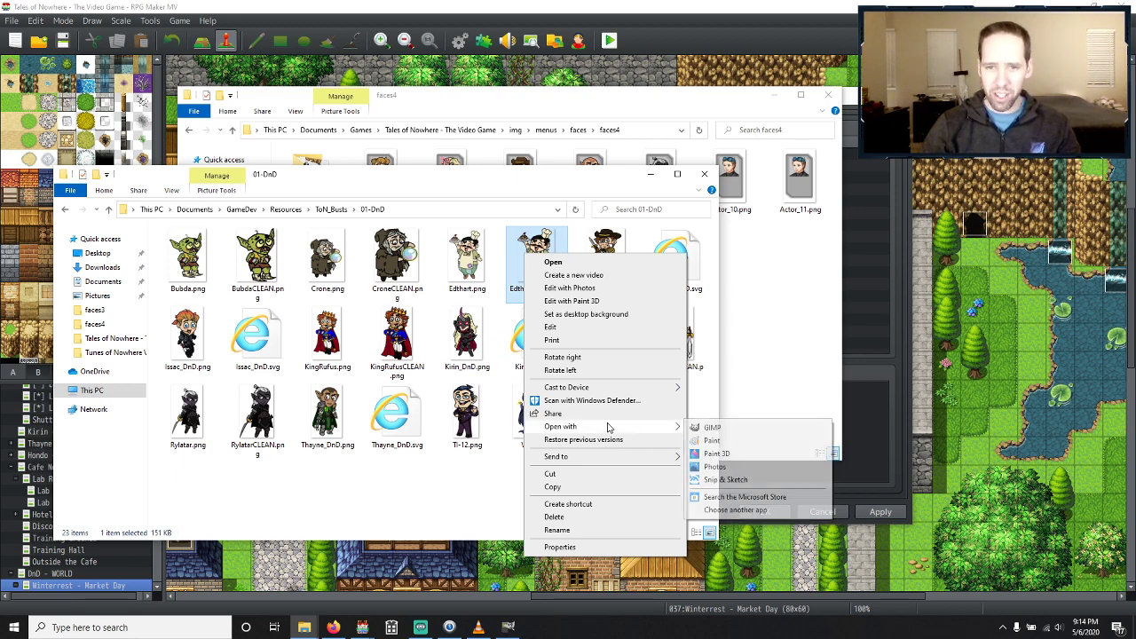
{"action": "left_click", "coordinate": [717, 427]}
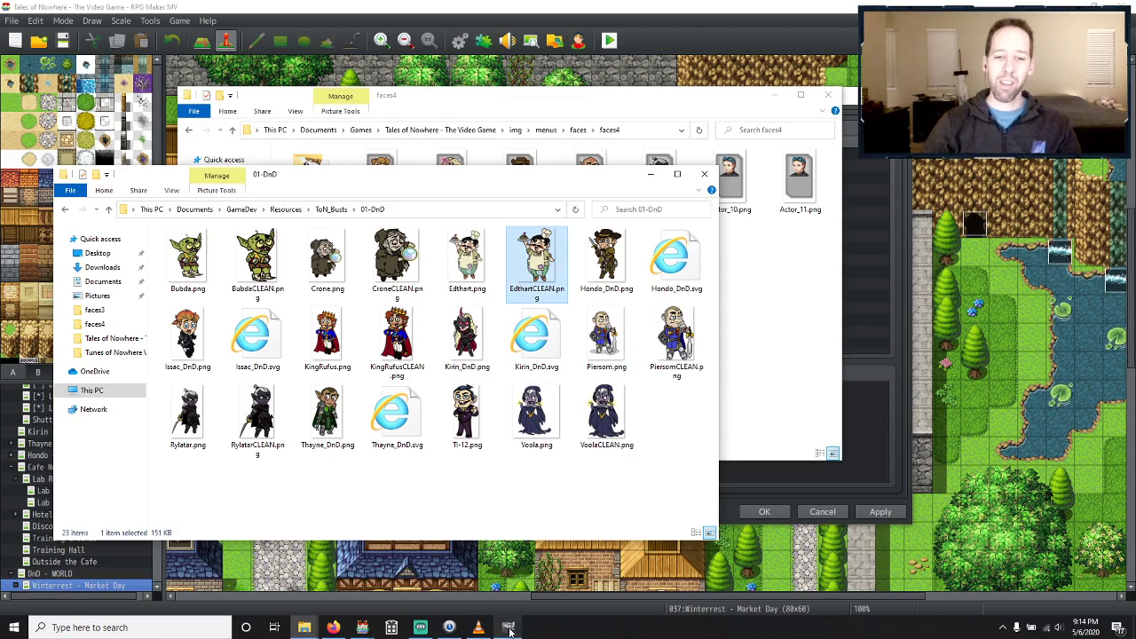
{"action": "key", "text": "alt+Tab"}
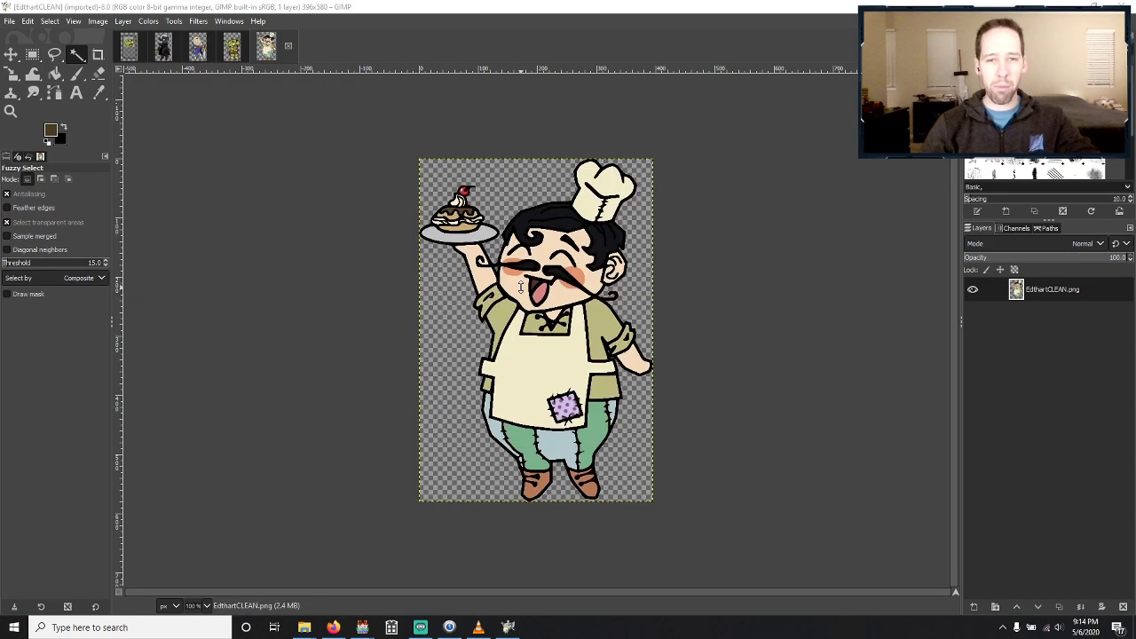
Open Edheart.png from the game's img/faces folder in GIMP and bring its image to the front.
{"action": "key", "text": "alt+Tab"}
{"action": "key", "text": "Tab"}
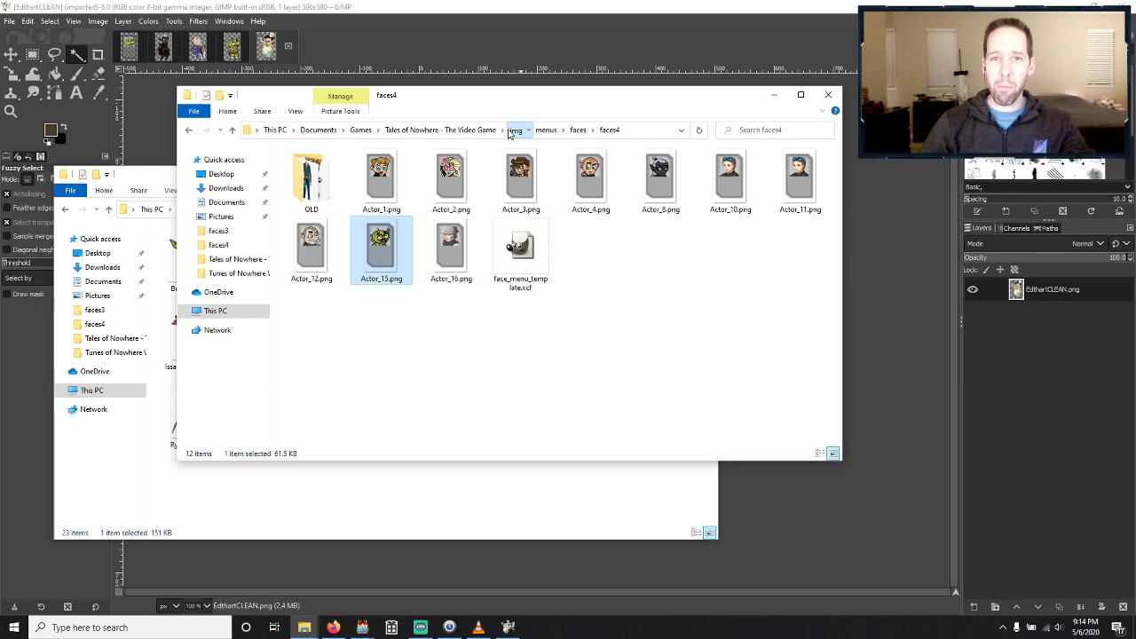
{"action": "left_click", "coordinate": [515, 130]}
{"action": "left_click", "coordinate": [362, 232]}
{"action": "double_click", "coordinate": [362, 233]}
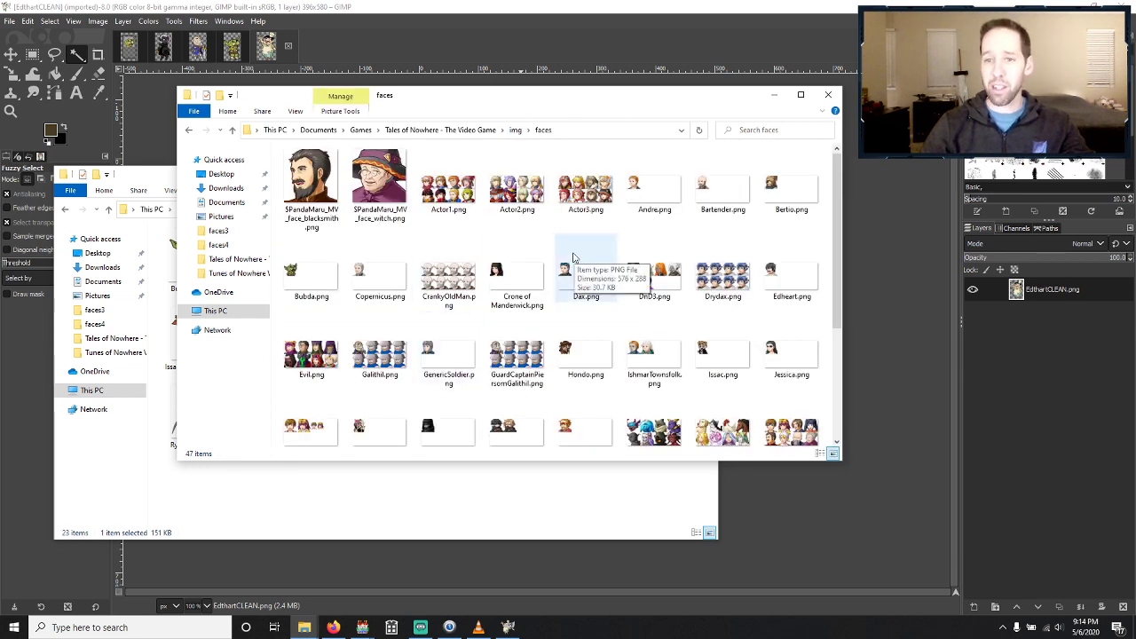
{"action": "right_click", "coordinate": [781, 284]}
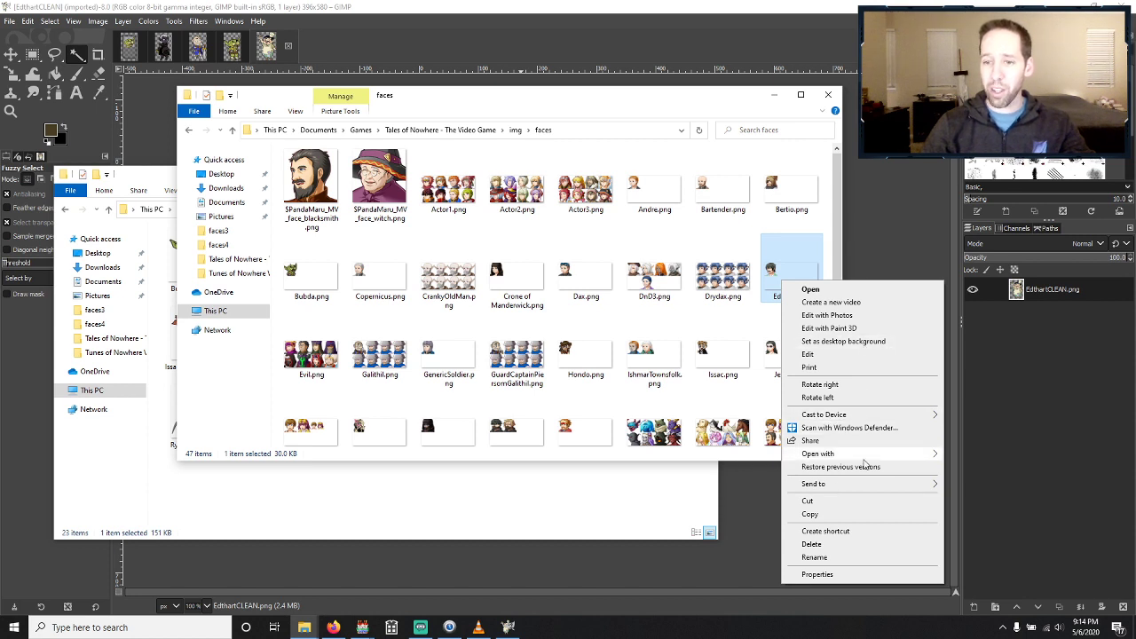
{"action": "mouse_move", "coordinate": [865, 453]}
{"action": "left_click", "coordinate": [969, 453]}
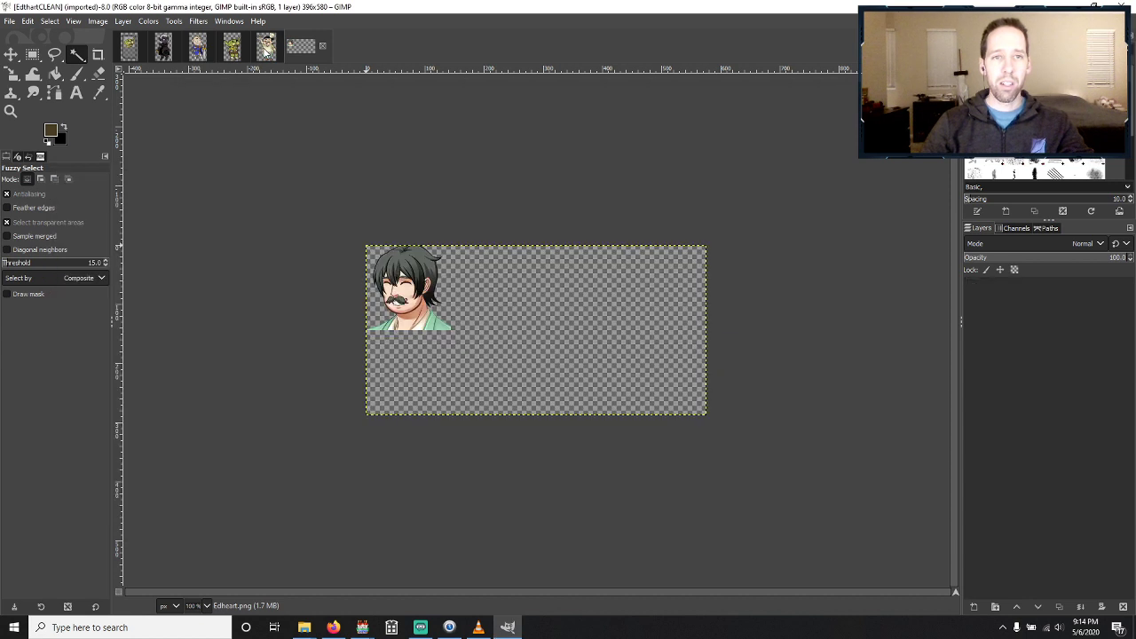
{"action": "left_click", "coordinate": [308, 56]}
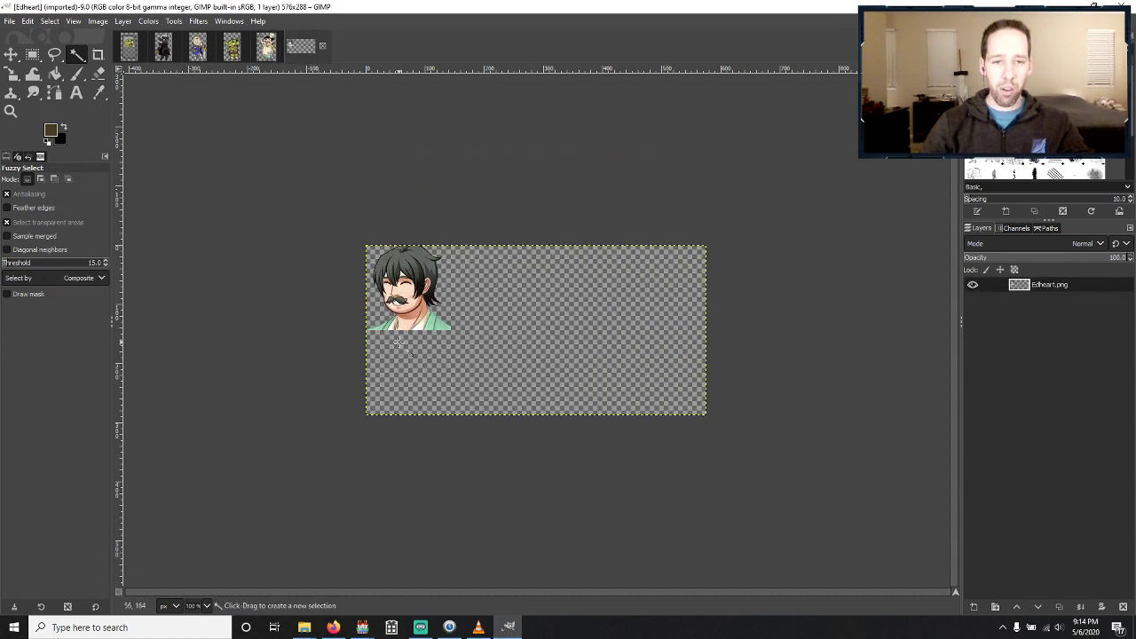
Show the grid over the Edheart face sheet and enable snapping to it.
{"action": "scroll", "coordinate": [426, 344], "scroll_direction": "up", "scroll_amount": 2}
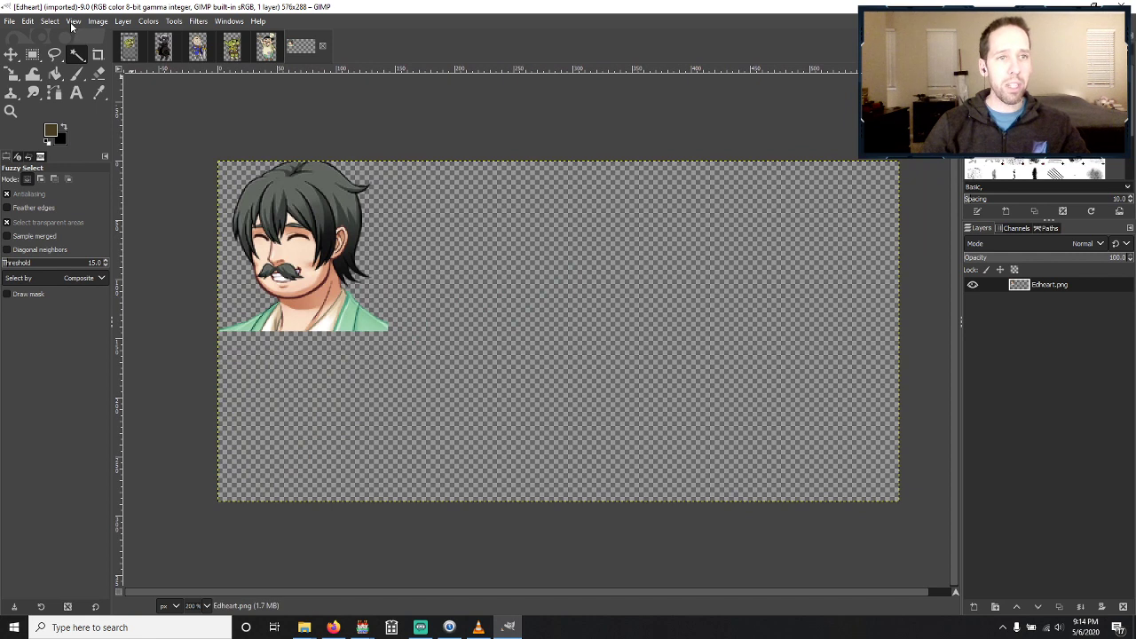
{"action": "left_click", "coordinate": [72, 25]}
{"action": "left_click", "coordinate": [108, 264]}
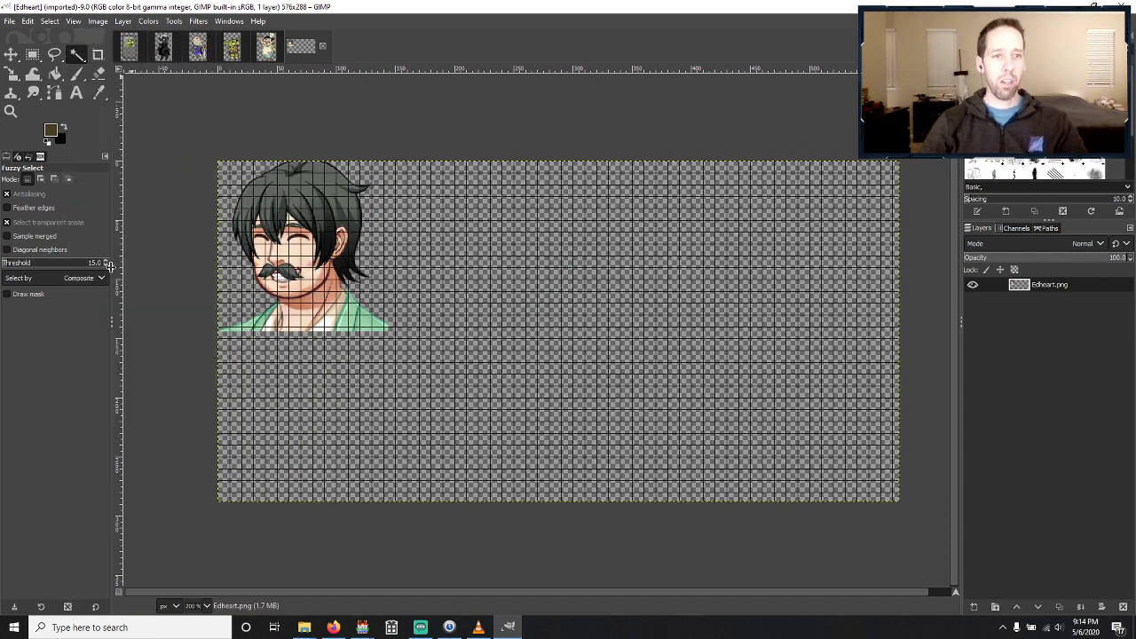
{"action": "left_click", "coordinate": [73, 21]}
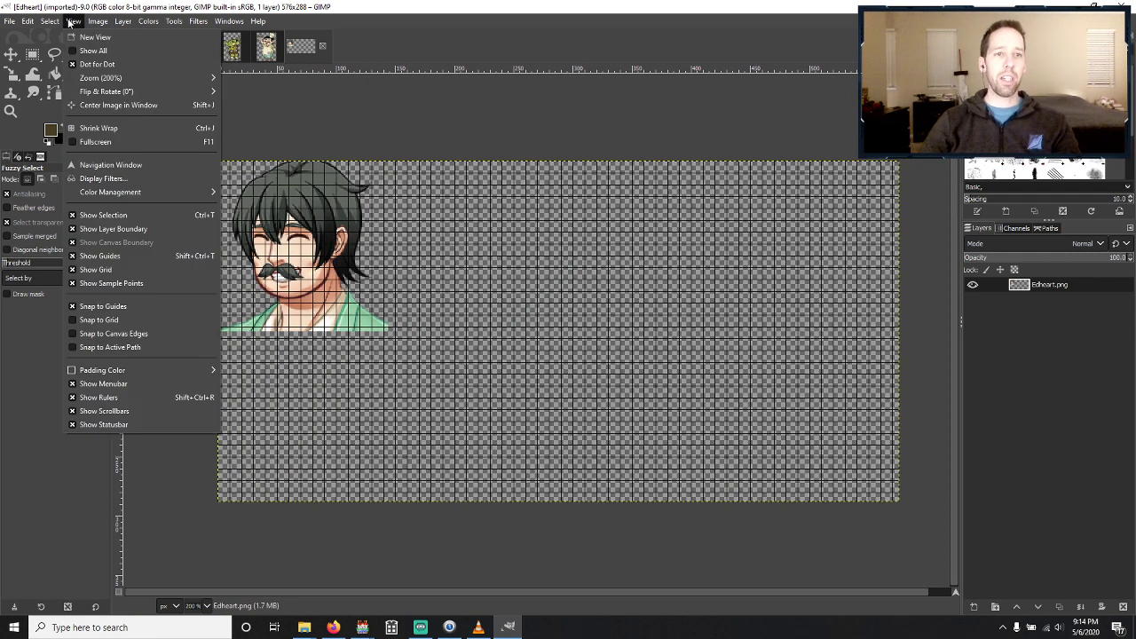
{"action": "left_click", "coordinate": [103, 320]}
Configure the Edheart image grid with 144 pixels of horizontal and vertical spacing.
{"action": "left_click", "coordinate": [94, 23]}
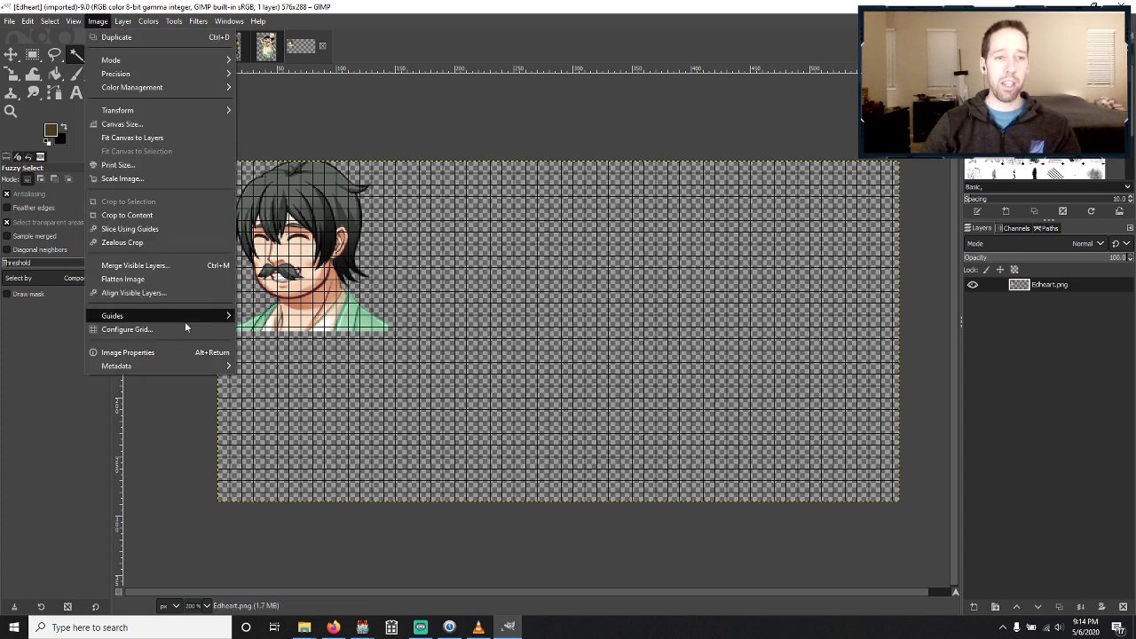
{"action": "left_click", "coordinate": [158, 329]}
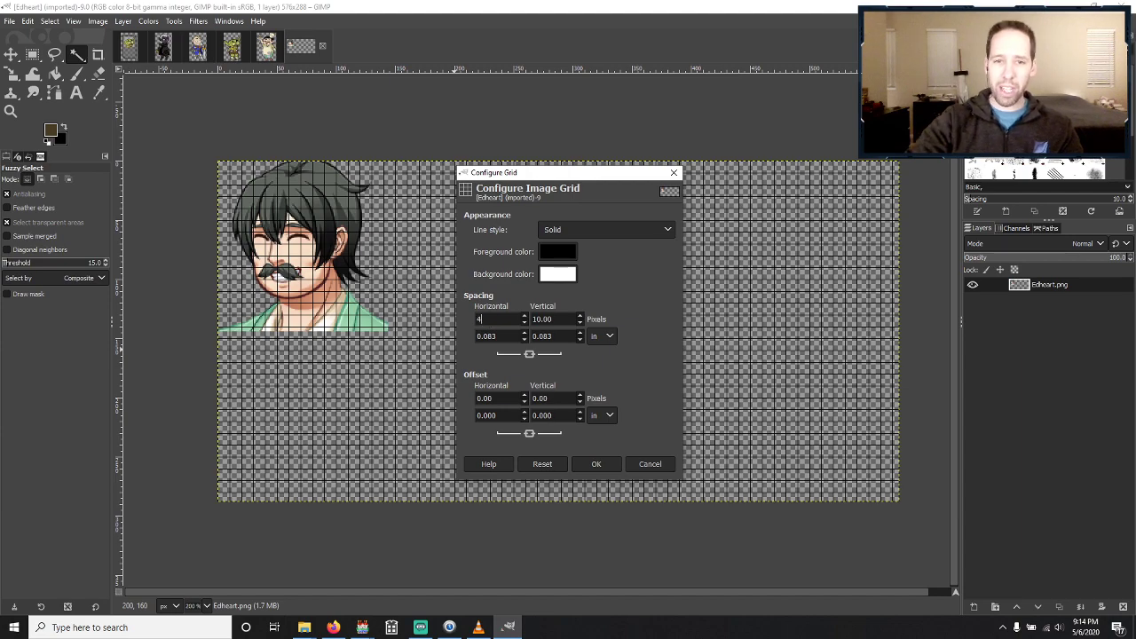
{"action": "key", "text": "Tab"}
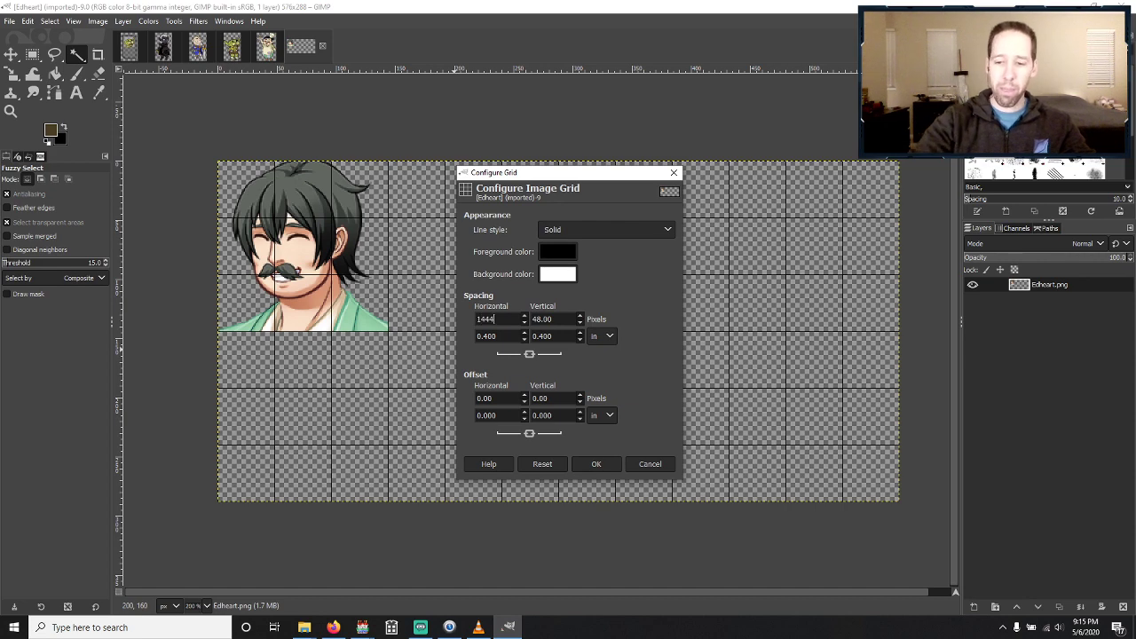
{"action": "type", "text": "144"}
{"action": "key", "text": "Tab"}
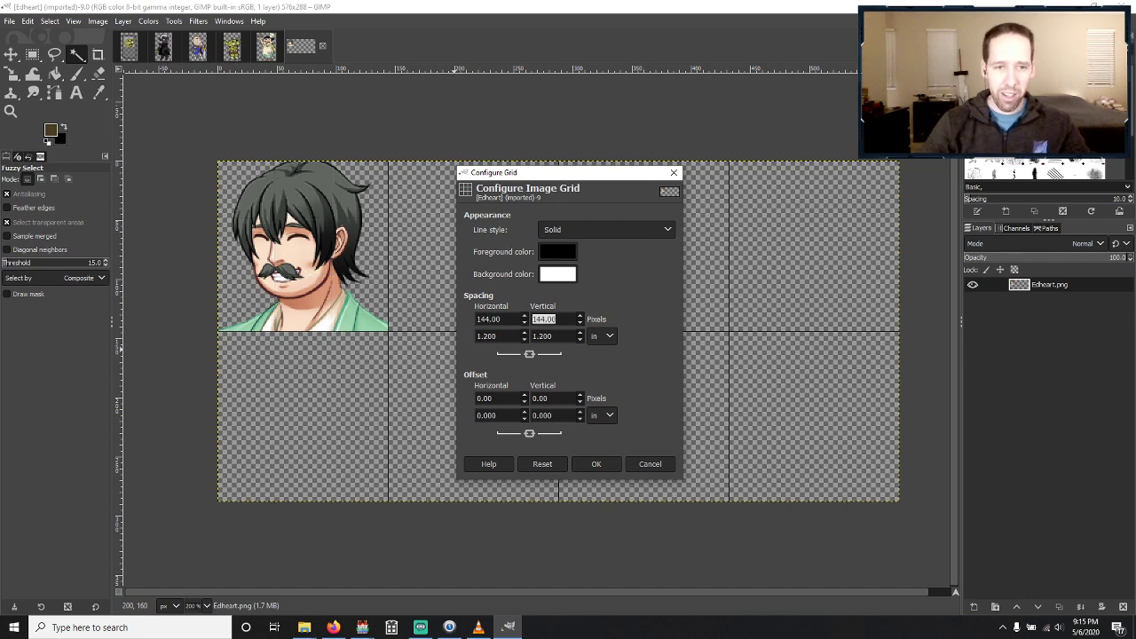
{"action": "left_click", "coordinate": [593, 465]}
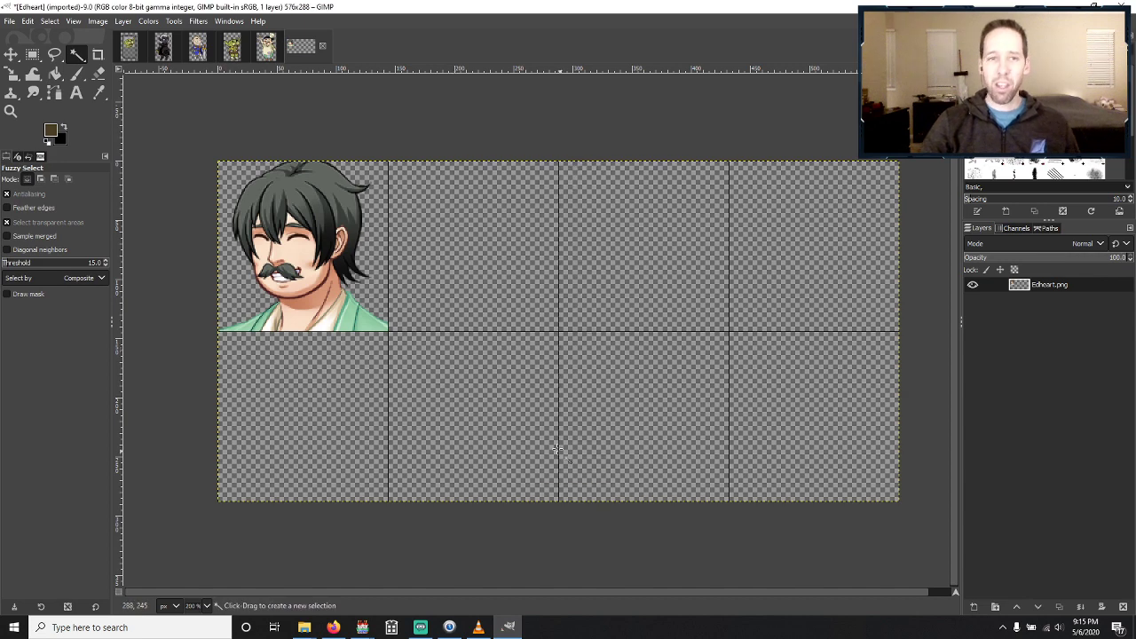
Copy the chef artwork from the EdthartCLEAN image and paste it into the Edheart face sheet.
{"action": "left_click", "coordinate": [266, 46]}
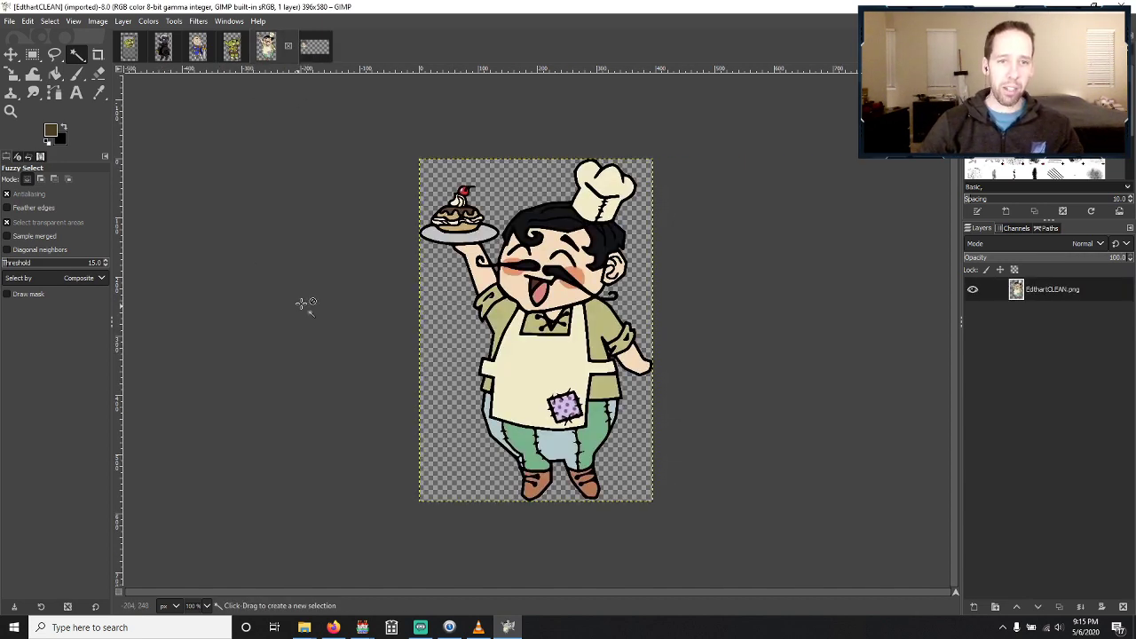
{"action": "key", "text": "ctrl+c"}
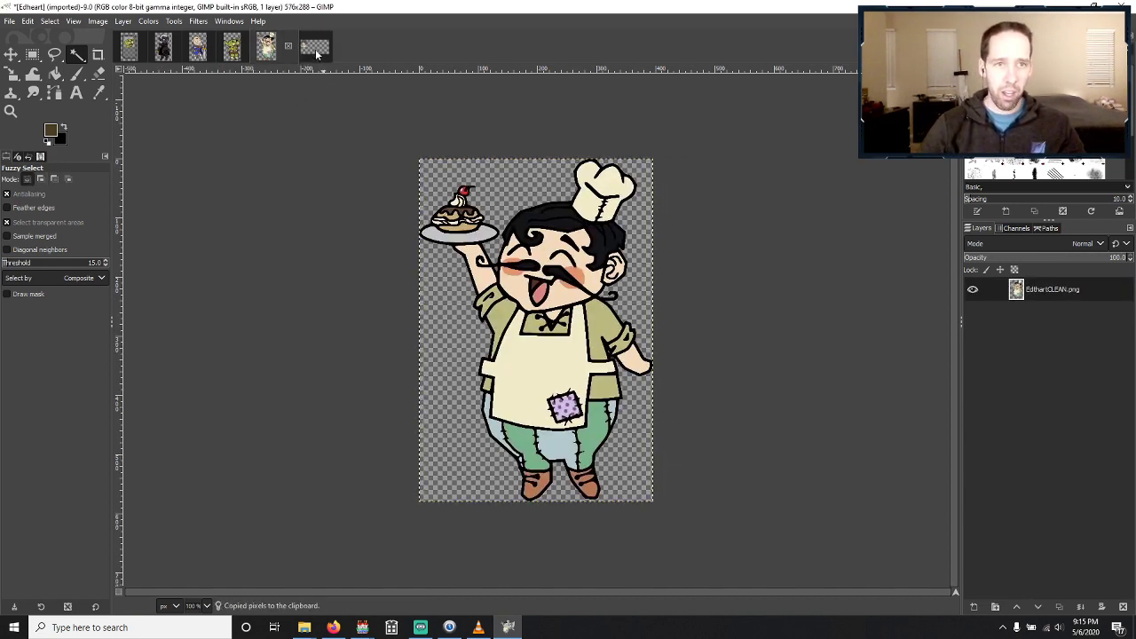
{"action": "left_click", "coordinate": [314, 47]}
{"action": "key", "text": "ctrl+v"}
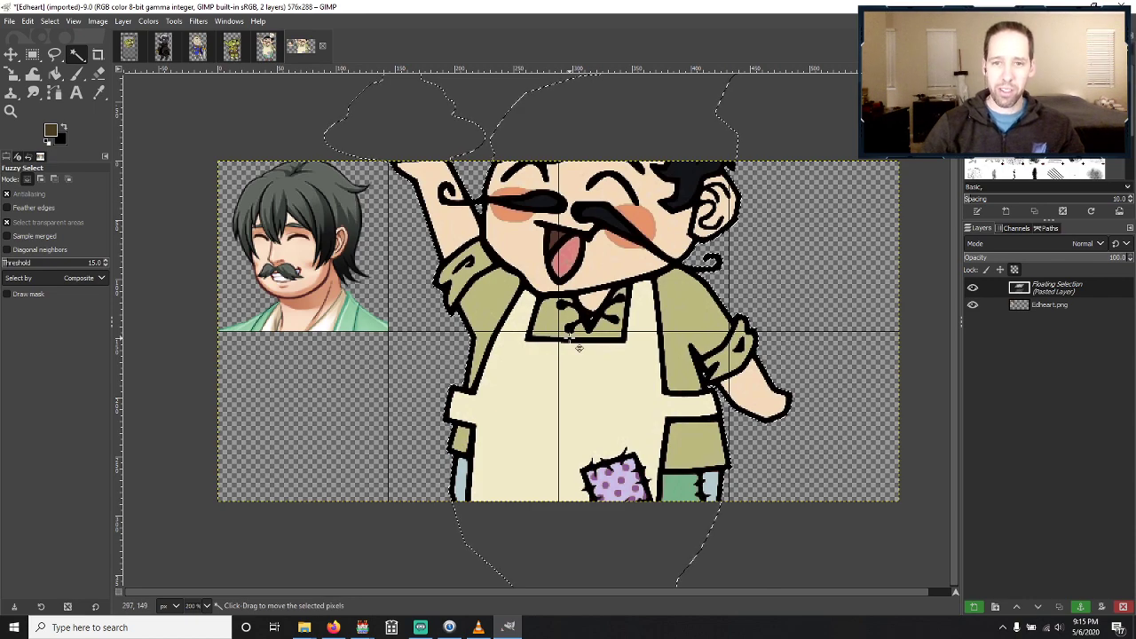
Scale the pasted chef proportionally down to about 273 × 400 pixels.
{"action": "left_click", "coordinate": [12, 74]}
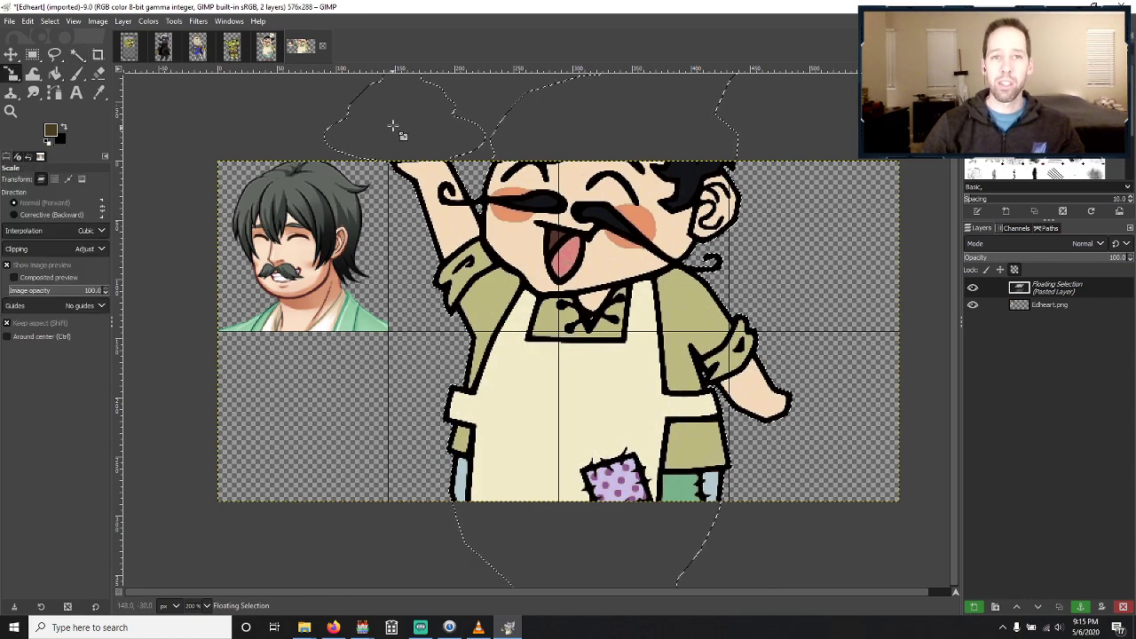
{"action": "left_click_drag", "start_coordinate": [391, 124], "coordinate": [472, 201]}
{"action": "left_click", "coordinate": [922, 157]}
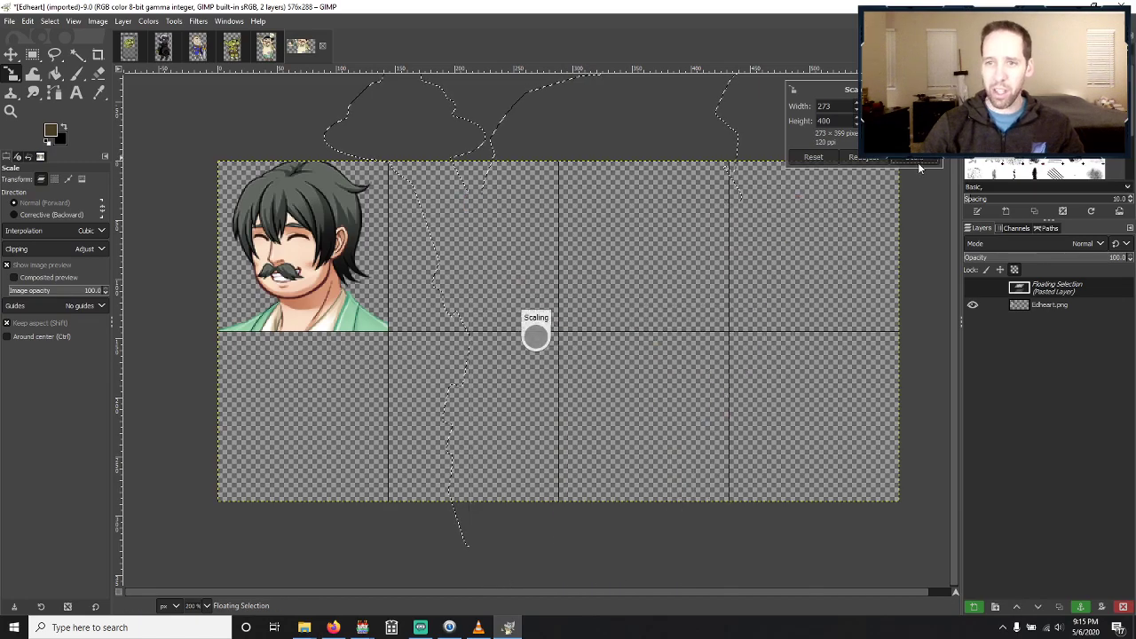
Move the pasted chef over the existing face in the first grid cell and turn the floating selection into a new layer.
{"action": "key", "text": "m"}
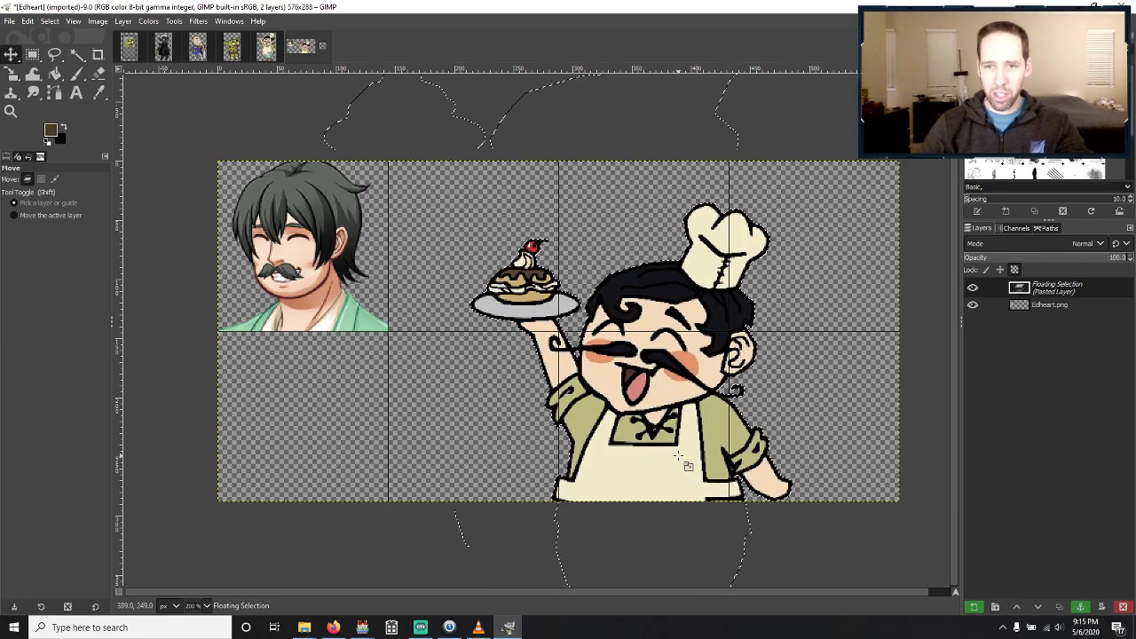
{"action": "left_click_drag", "start_coordinate": [677, 457], "coordinate": [364, 399]}
{"action": "left_click", "coordinate": [974, 606]}
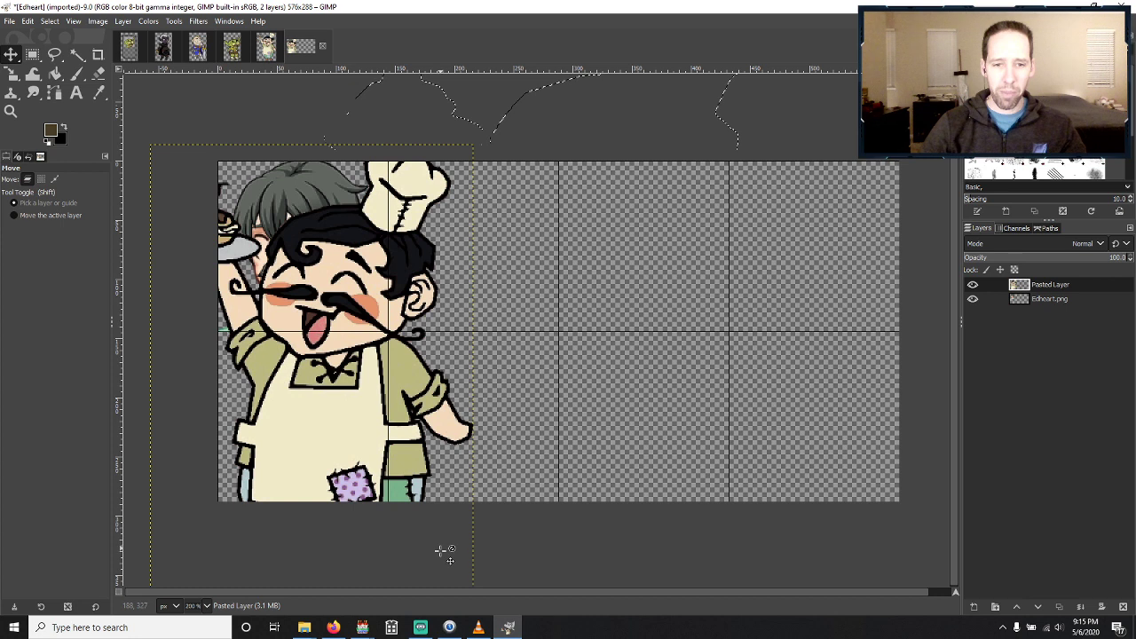
Scale the chef layer to about 214 × 314 pixels and nudge it so his head fits the first grid cell.
{"action": "left_click", "coordinate": [12, 74]}
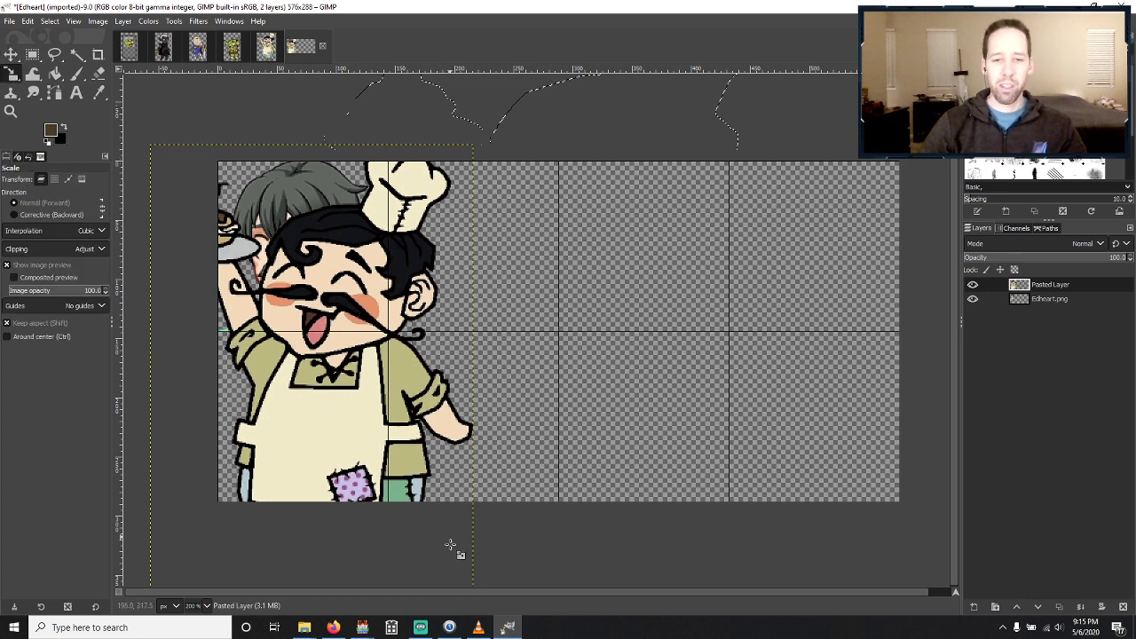
{"action": "left_click_drag", "start_coordinate": [450, 545], "coordinate": [365, 459]}
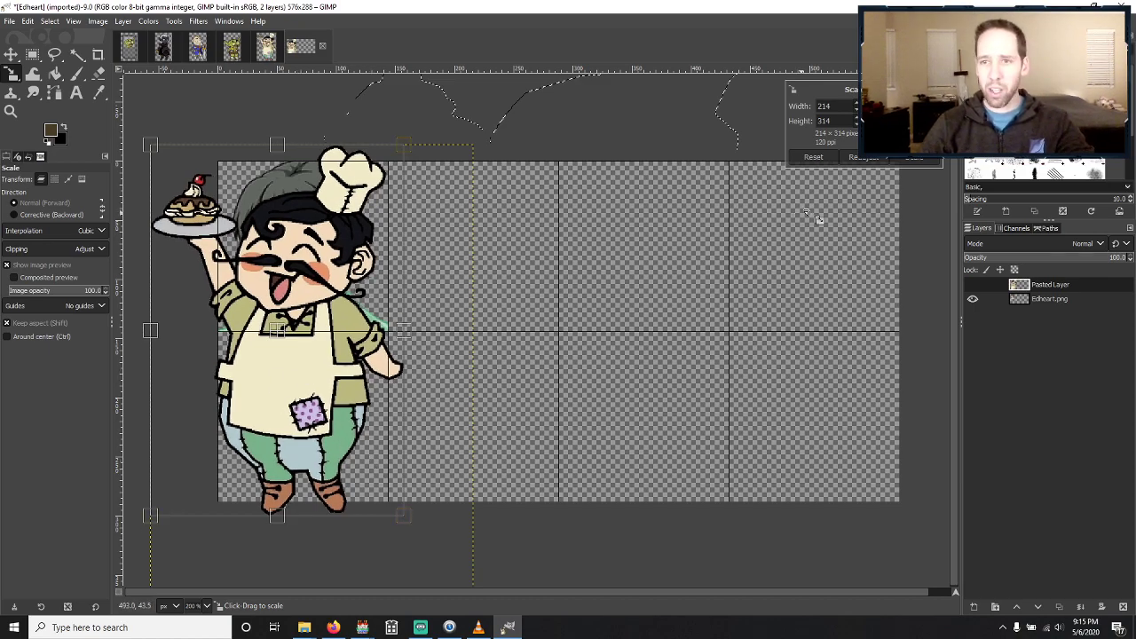
{"action": "left_click", "coordinate": [912, 159]}
{"action": "key", "text": "m"}
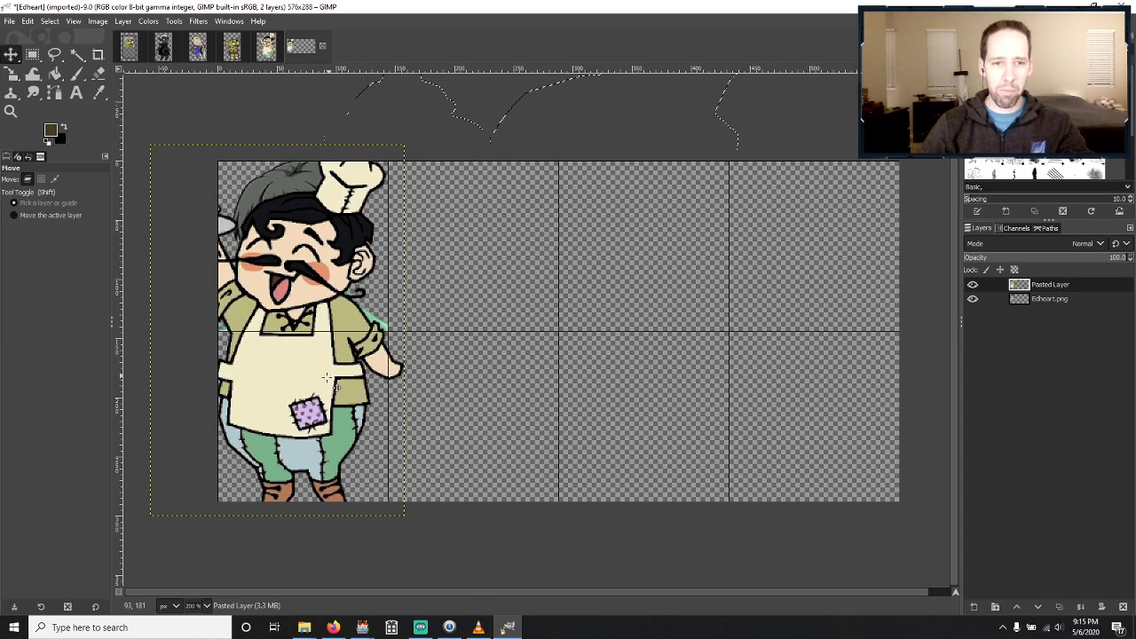
{"action": "mouse_move", "coordinate": [327, 405]}
{"action": "left_mouse_down"}
{"action": "mouse_move", "coordinate": [331, 385]}
{"action": "mouse_move", "coordinate": [333, 396]}
{"action": "left_mouse_up"}
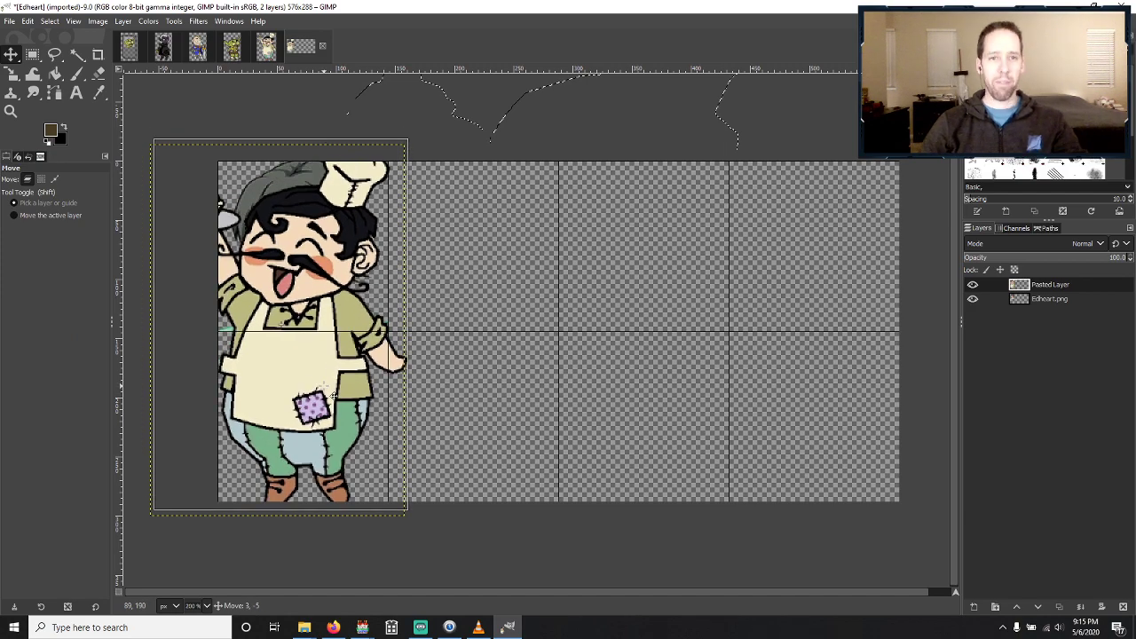
{"action": "left_click_drag", "start_coordinate": [332, 396], "coordinate": [330, 391]}
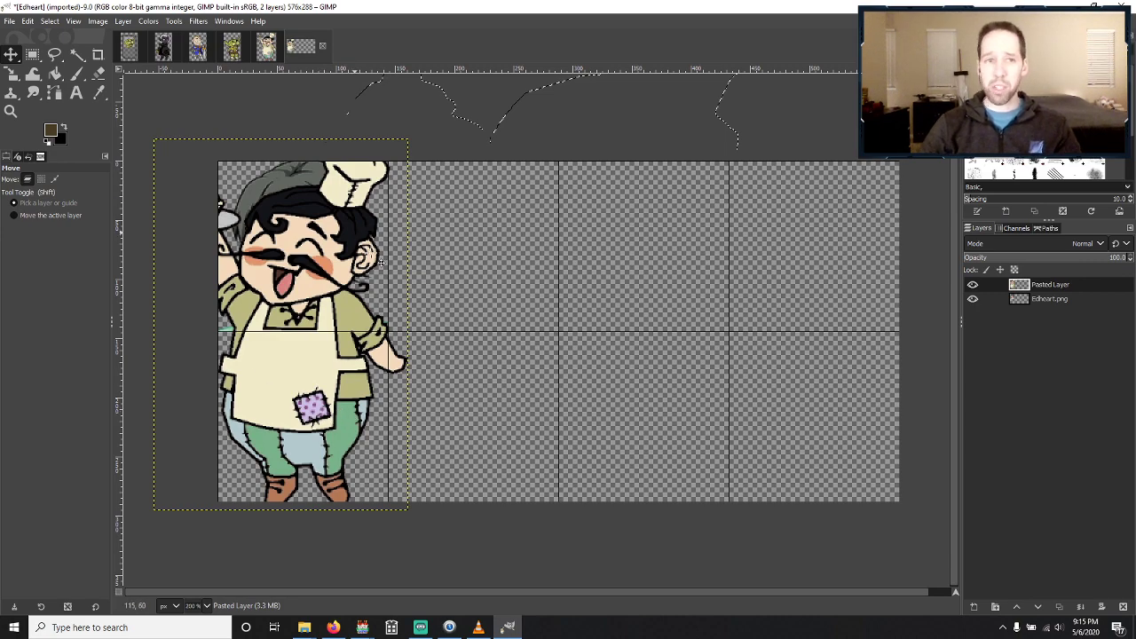
Switch to the faces folder and open Issac.png in GIMP.
{"action": "key", "text": "super"}
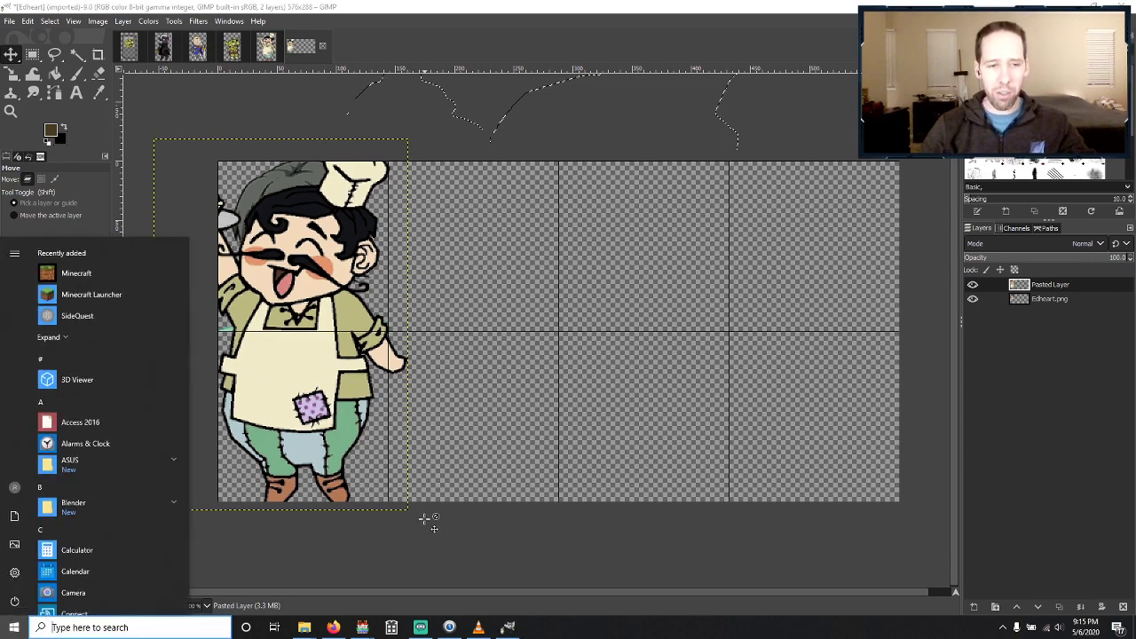
{"action": "key", "text": "super"}
{"action": "key", "text": "alt+Tab"}
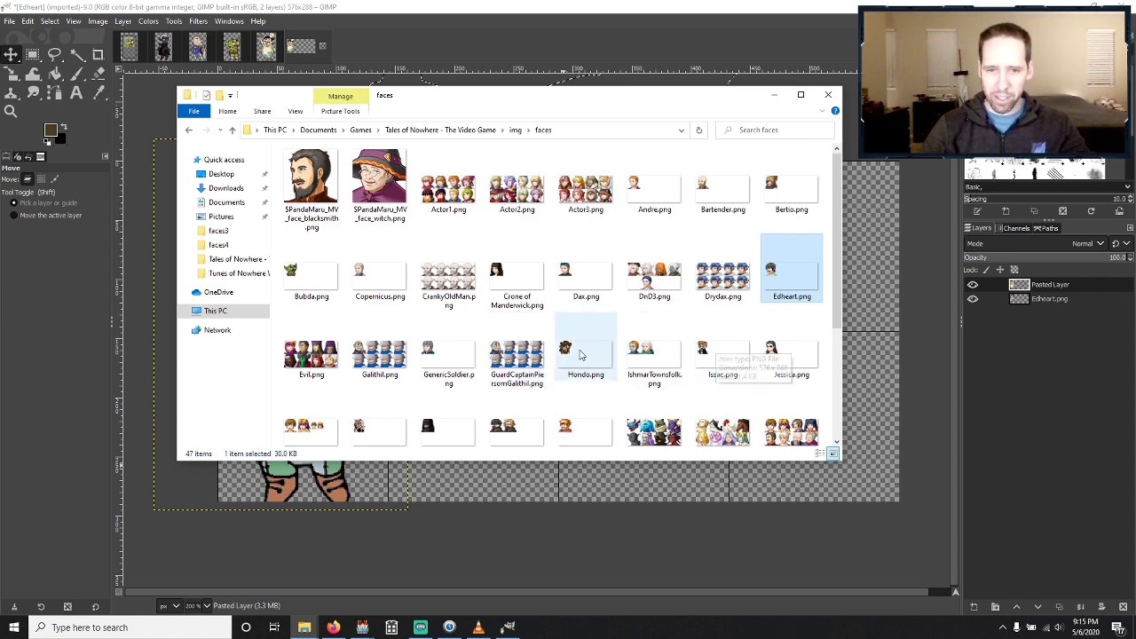
{"action": "right_click", "coordinate": [721, 349]}
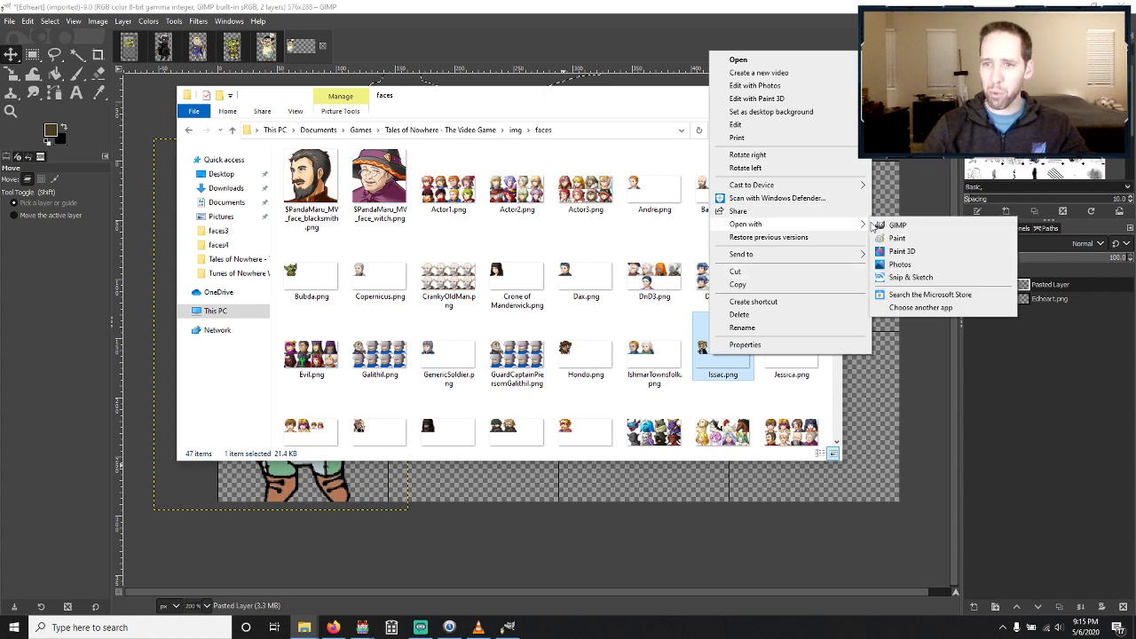
{"action": "key", "text": "Escape"}
{"action": "key", "text": "Escape"}
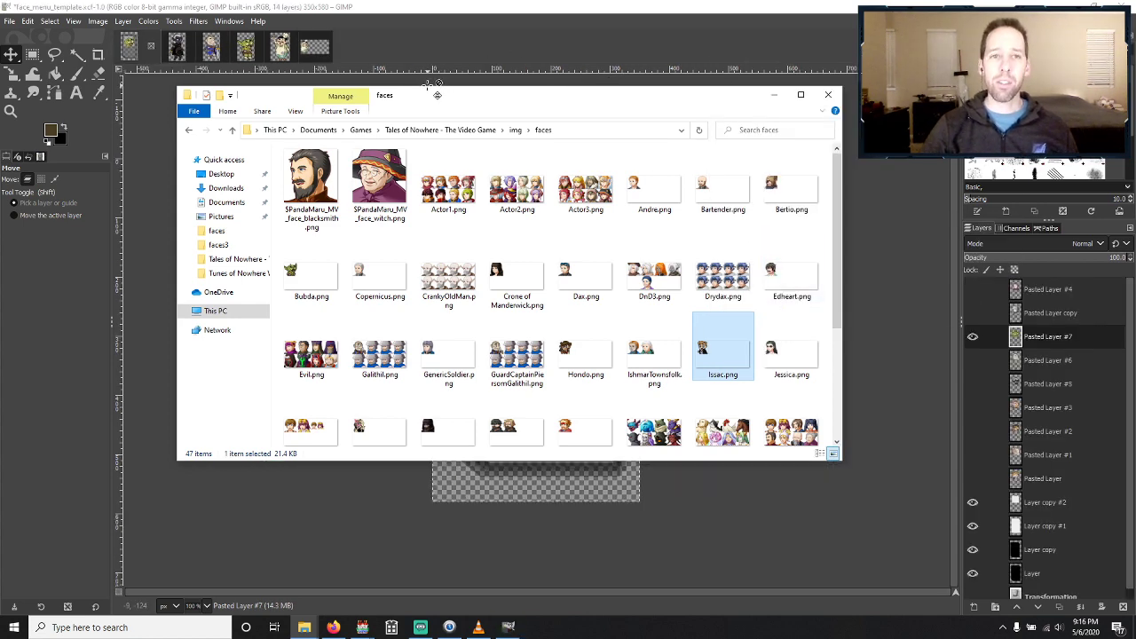
{"action": "left_click", "coordinate": [391, 9]}
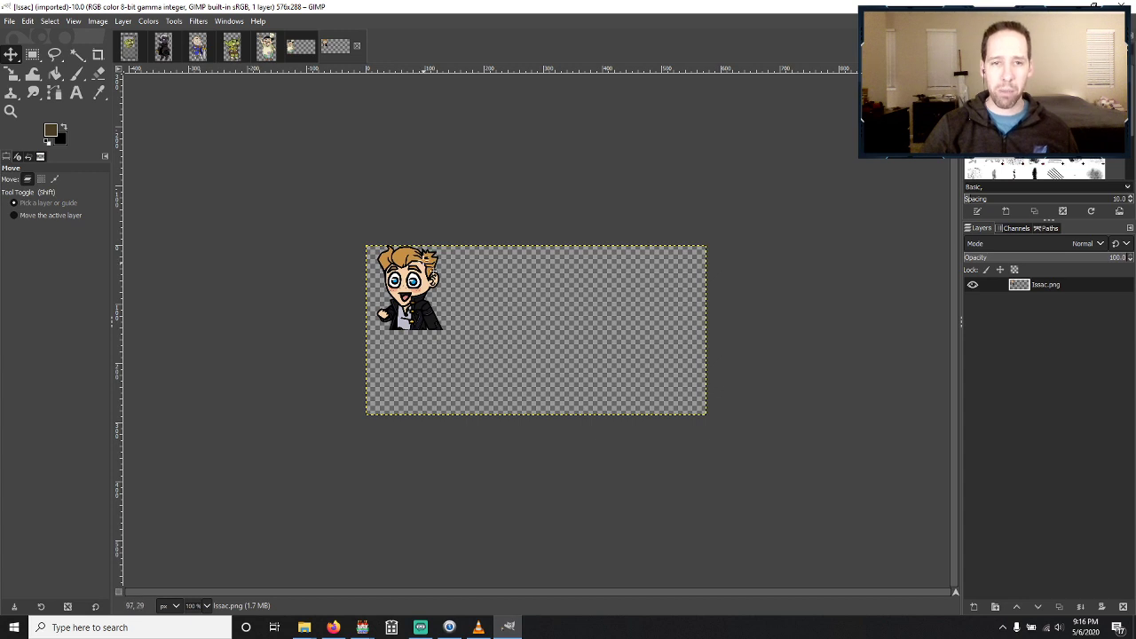
{"action": "scroll", "coordinate": [488, 310], "scroll_direction": "up", "scroll_amount": 2}
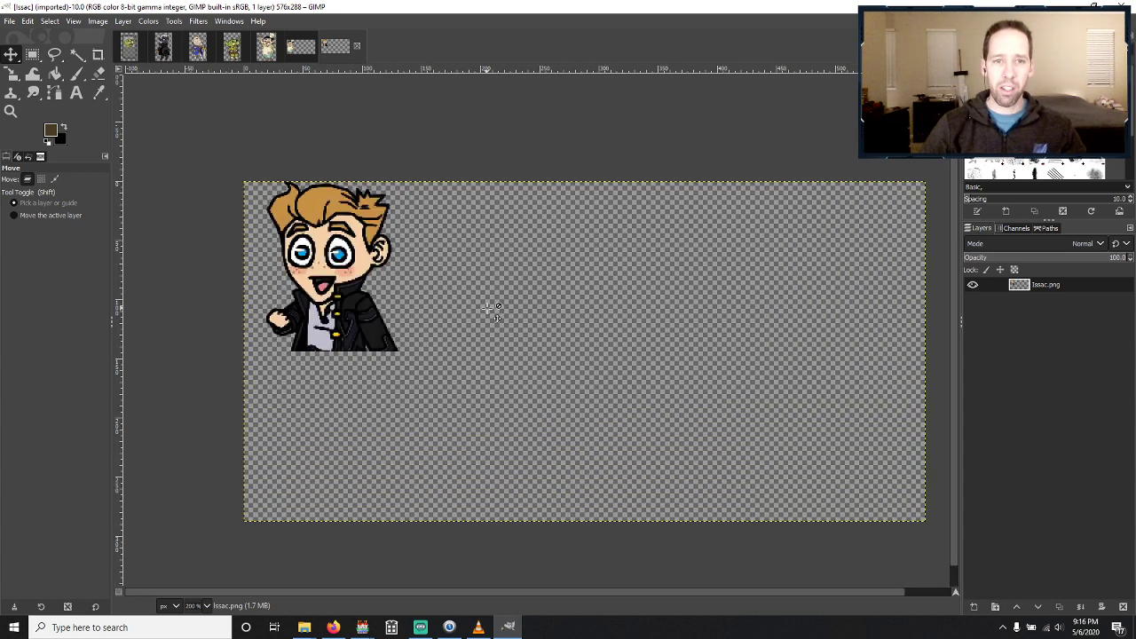
Compare the Edheart and Issac face sheets, and paste the chef artwork over Issac's face in the Issac sheet.
{"action": "left_click", "coordinate": [299, 47]}
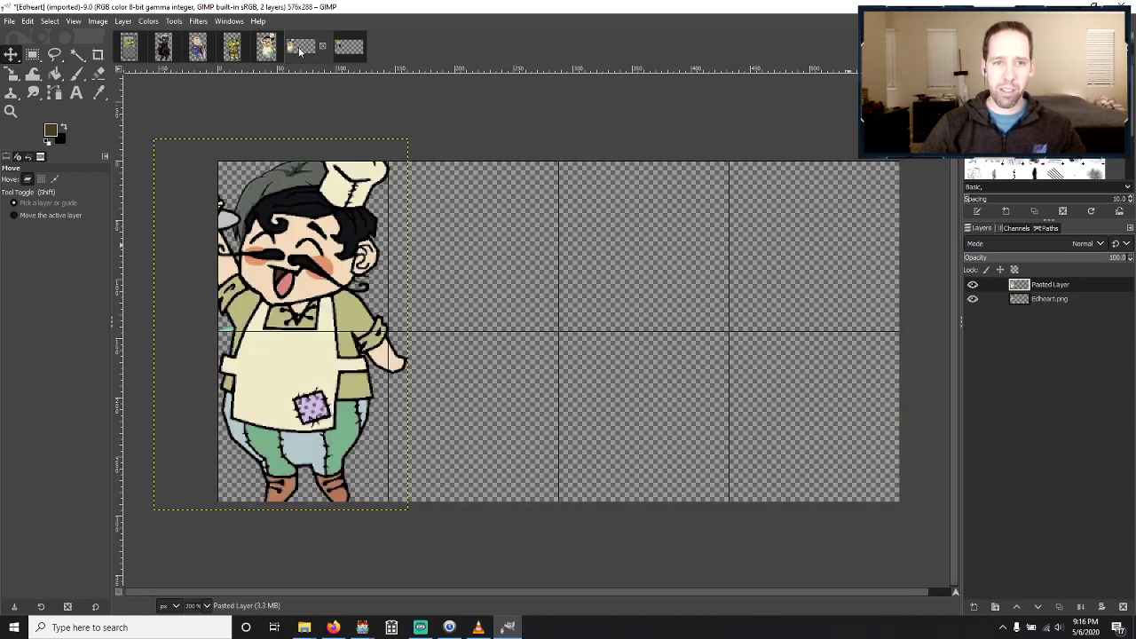
{"action": "left_click", "coordinate": [348, 49]}
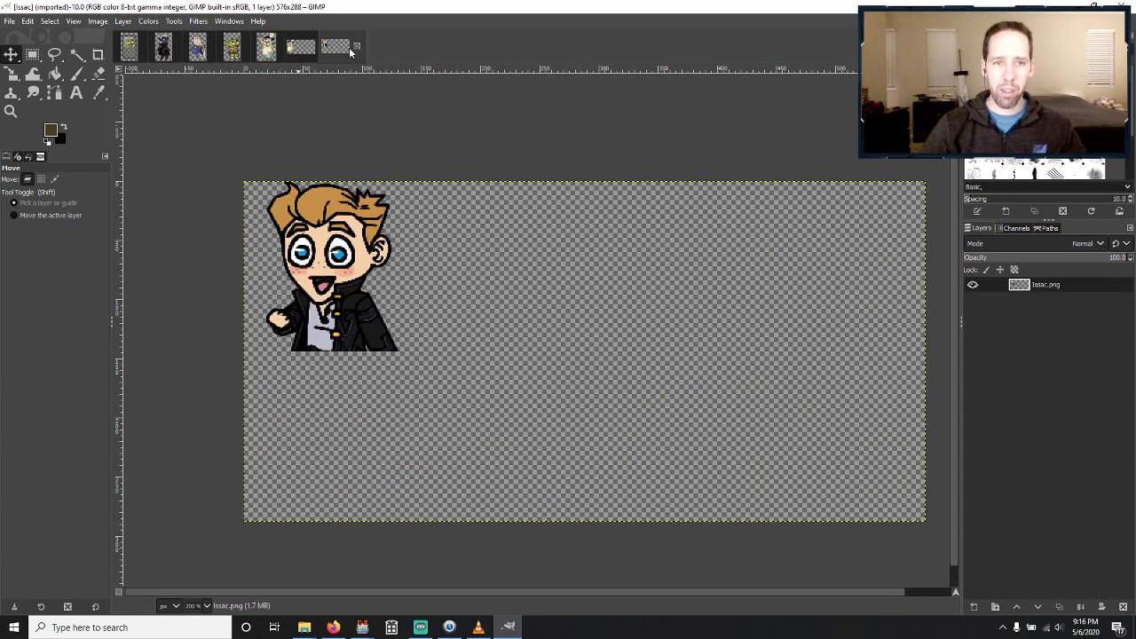
{"action": "left_click", "coordinate": [293, 49]}
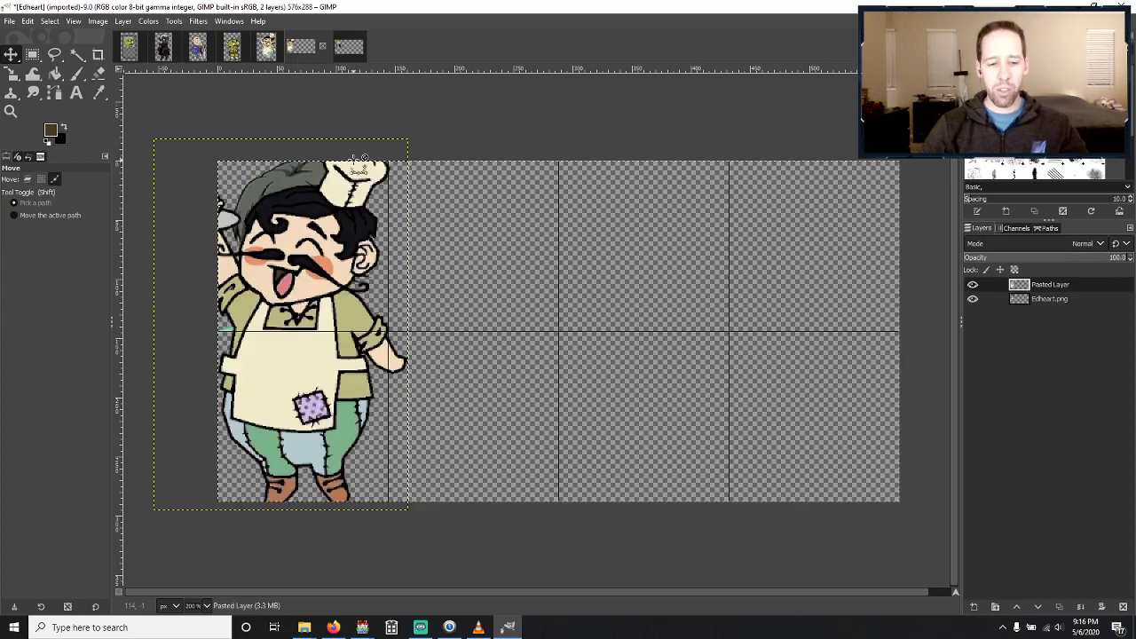
{"action": "left_click", "coordinate": [348, 50]}
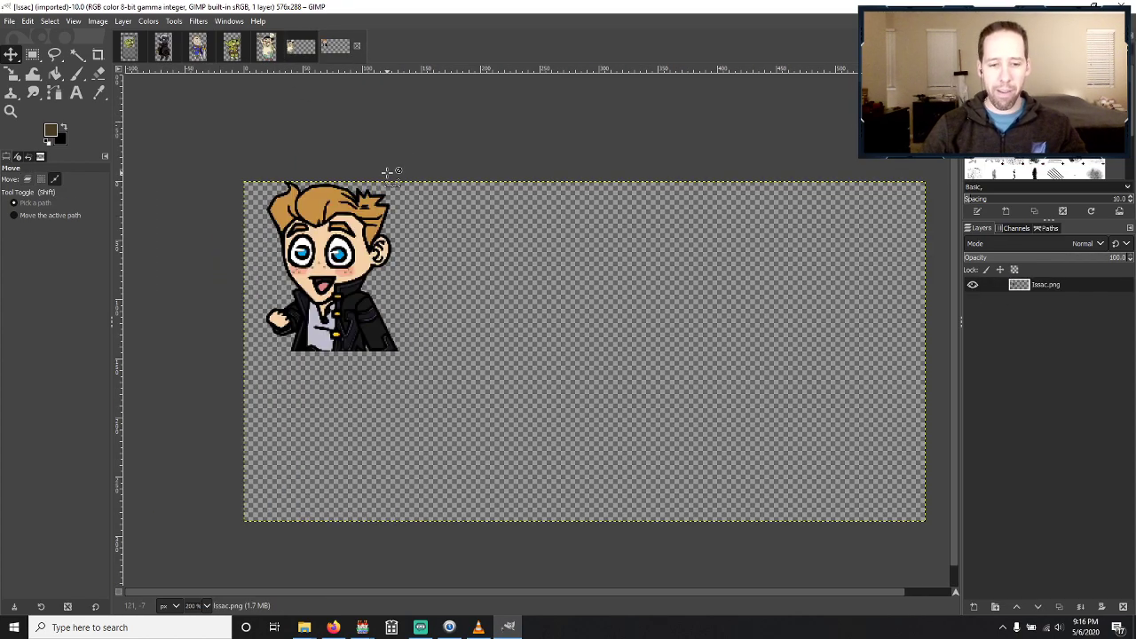
{"action": "key", "text": "ctrl+v"}
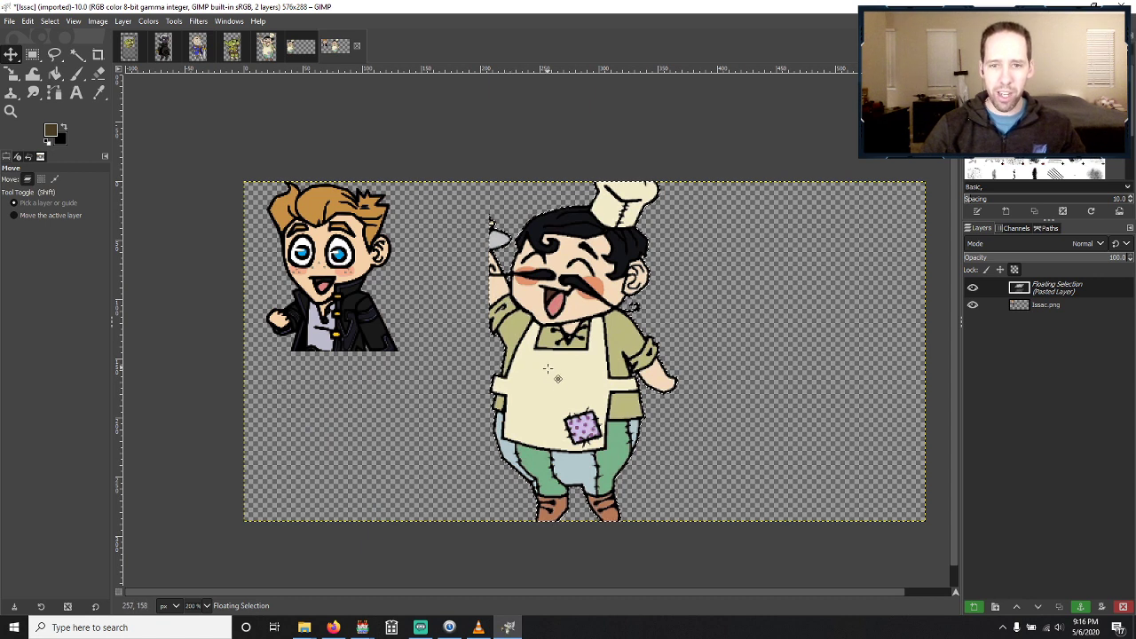
{"action": "left_click_drag", "start_coordinate": [524, 365], "coordinate": [317, 383]}
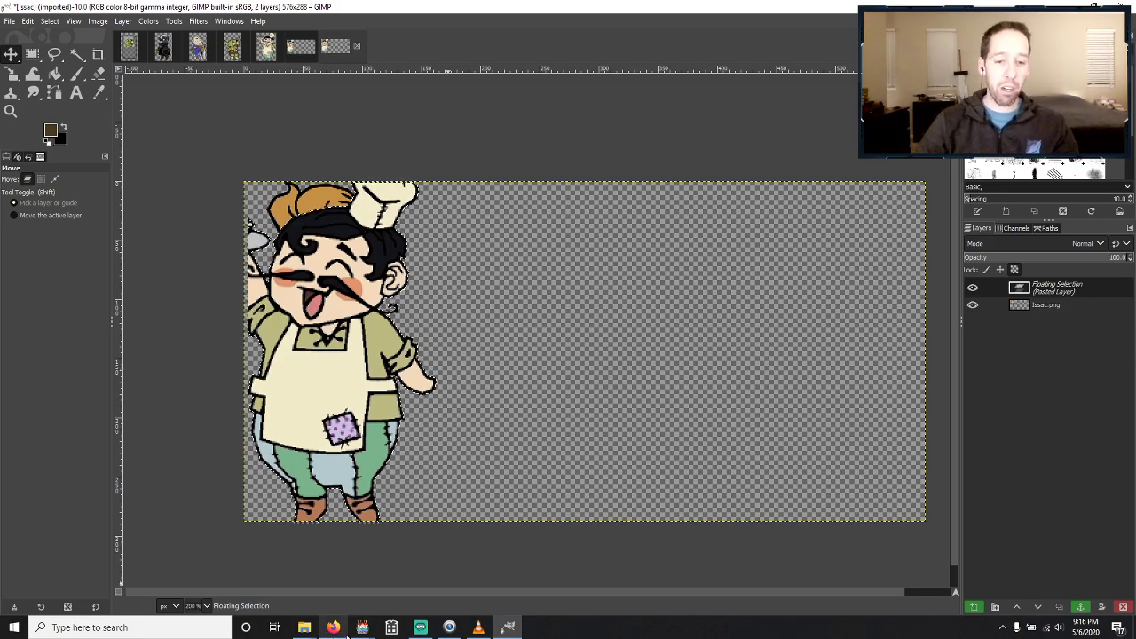
Switch to the RPG Maker MV project and accept the Database dialog showing the Edheart actor.
{"action": "mouse_move", "coordinate": [361, 628]}
{"action": "left_click", "coordinate": [329, 583]}
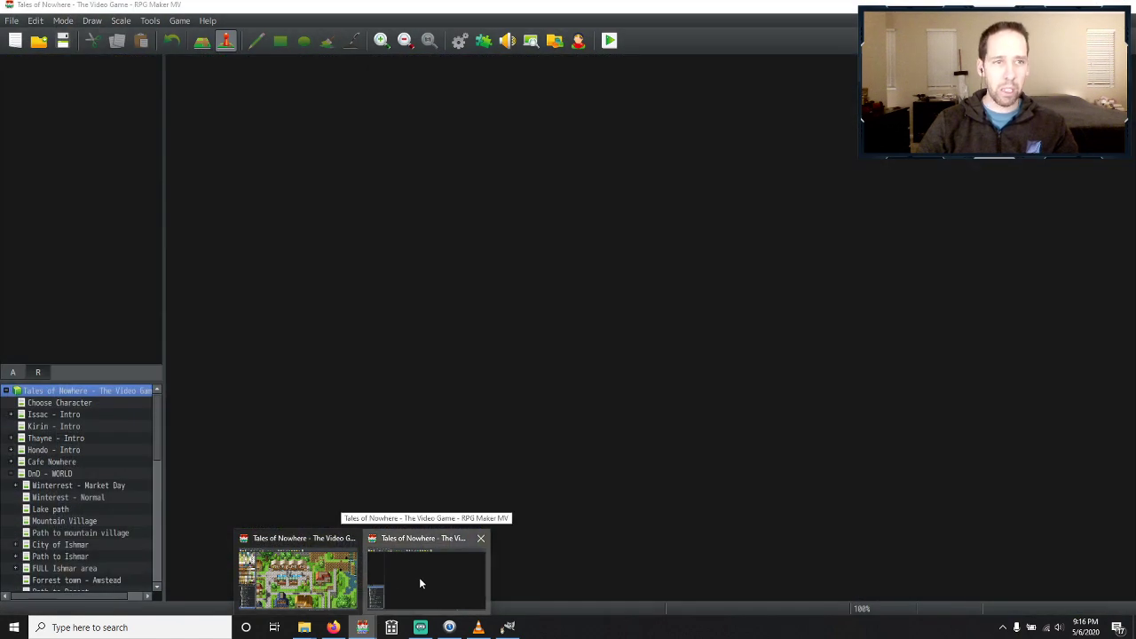
{"action": "left_click", "coordinate": [417, 578]}
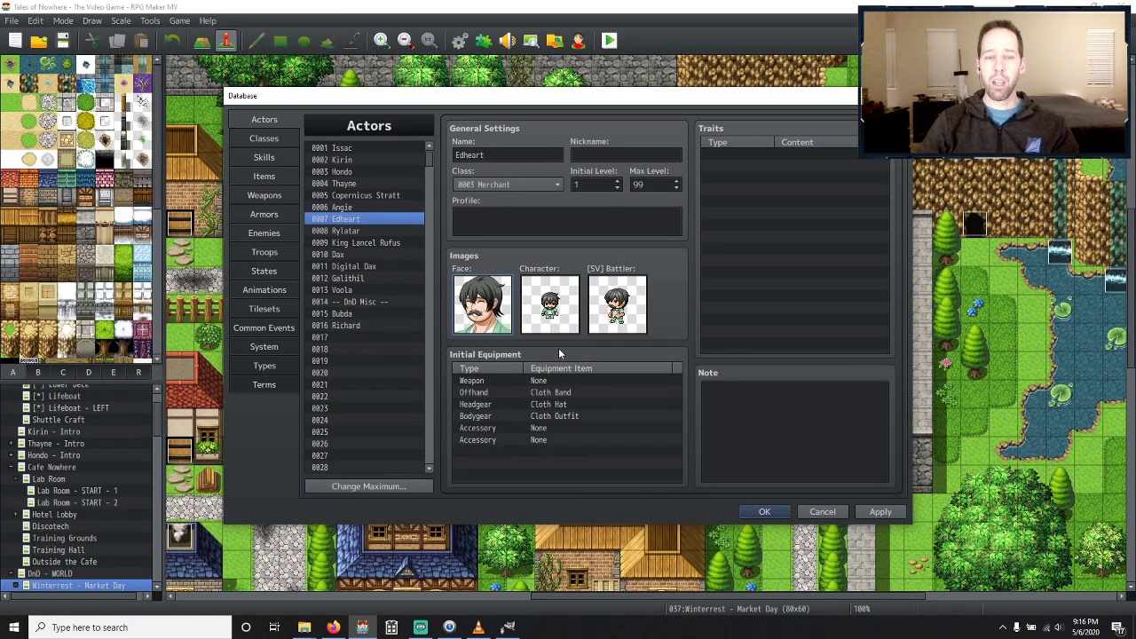
{"action": "left_click", "coordinate": [764, 512]}
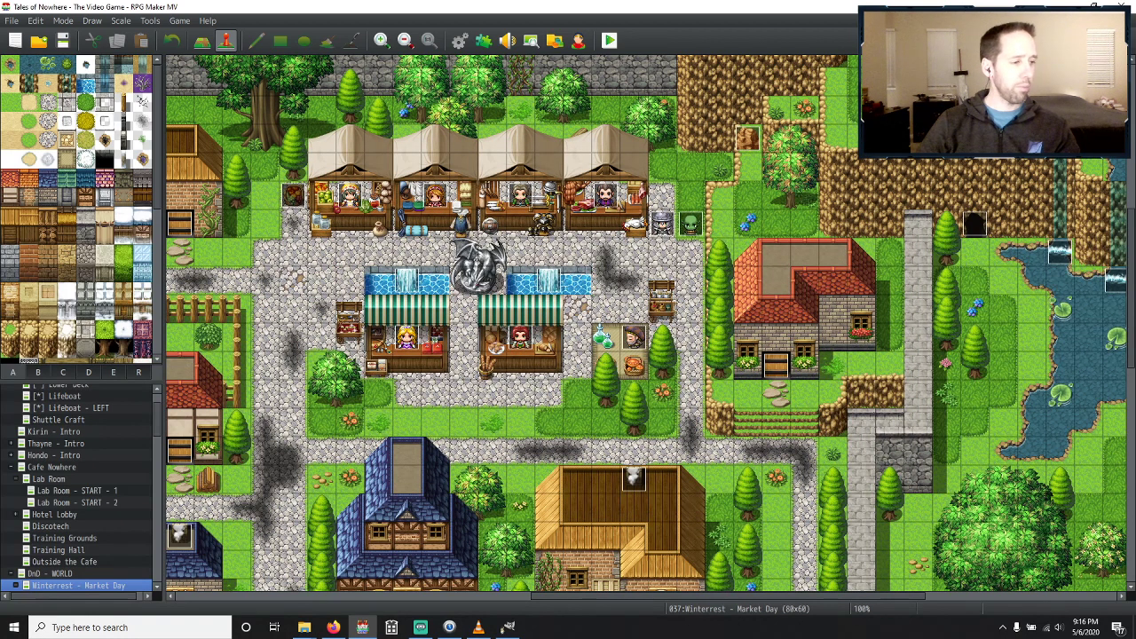
Start a playtest of the game, saving the project changes first.
{"action": "key", "text": "alt+Tab"}
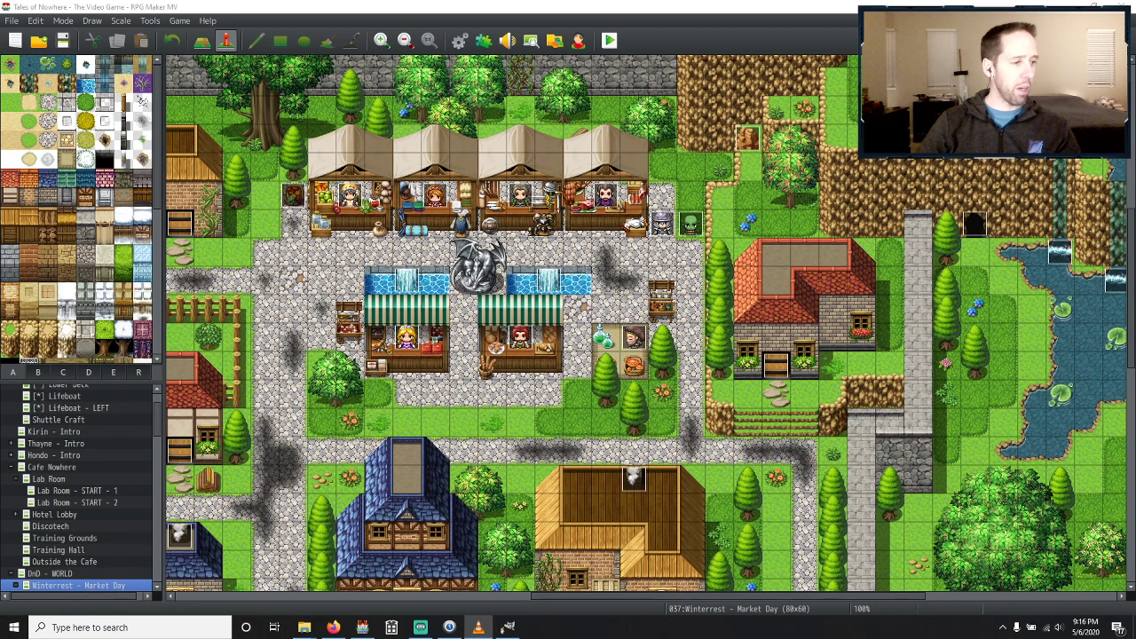
{"action": "key", "text": "alt+Tab"}
{"action": "left_click", "coordinate": [608, 40]}
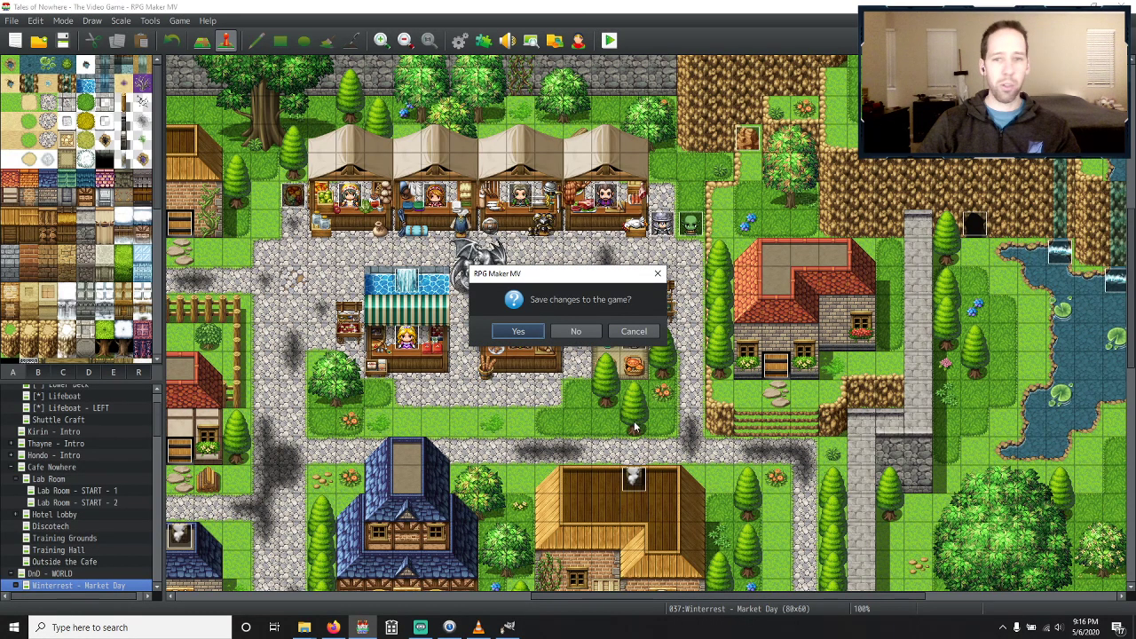
{"action": "left_click", "coordinate": [523, 334]}
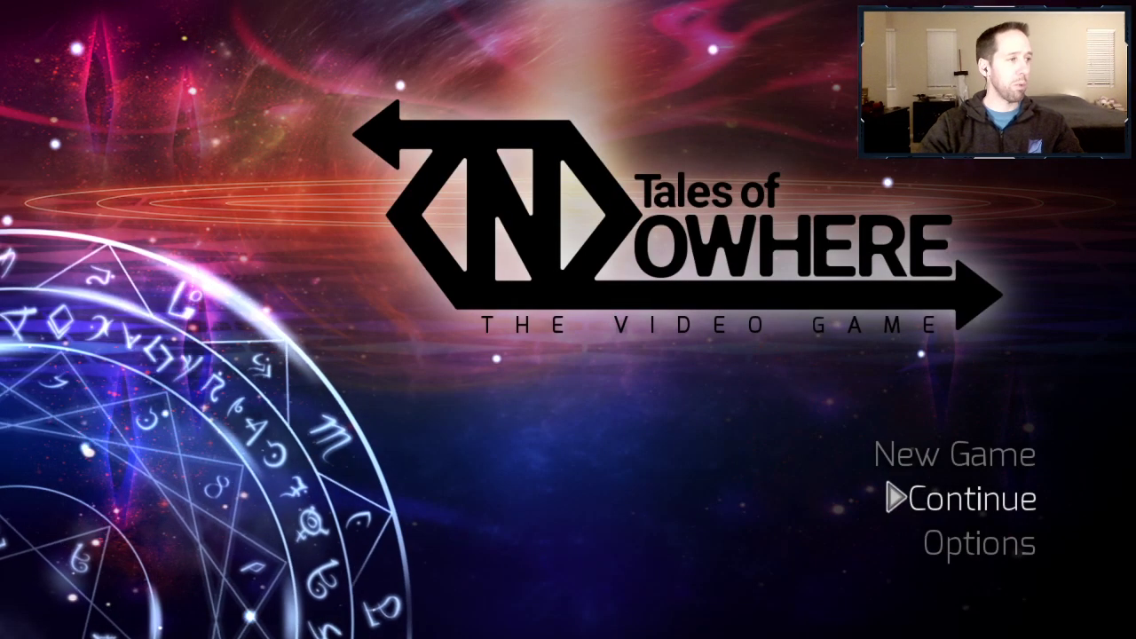
Continue the game from the title screen by loading the save in File 9.
{"action": "key", "text": "Up"}
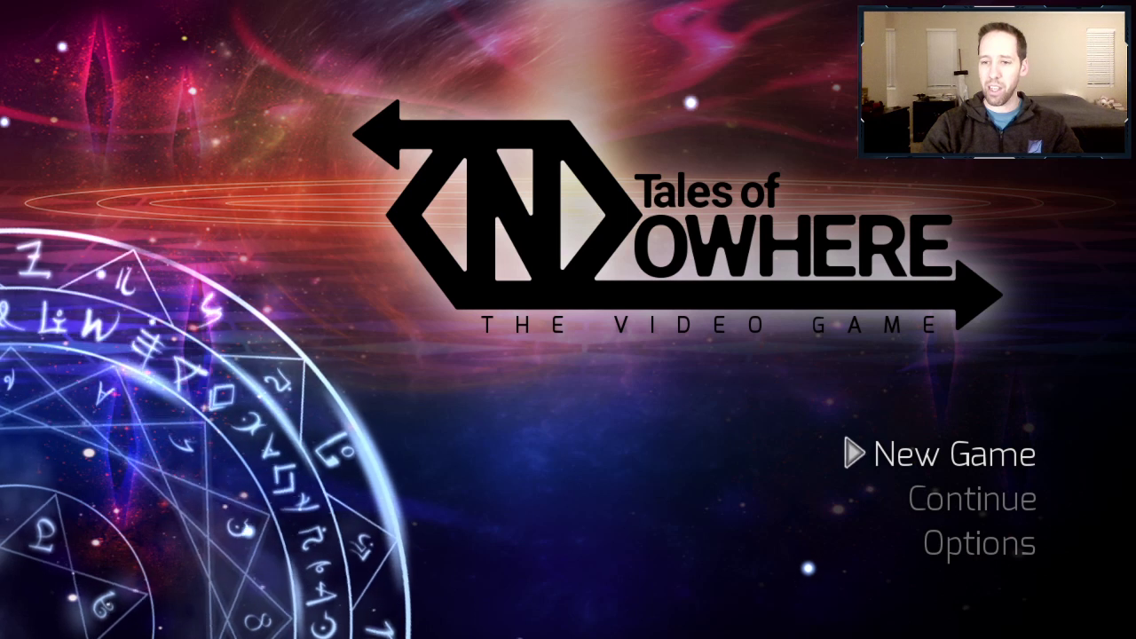
{"action": "key", "text": "Down"}
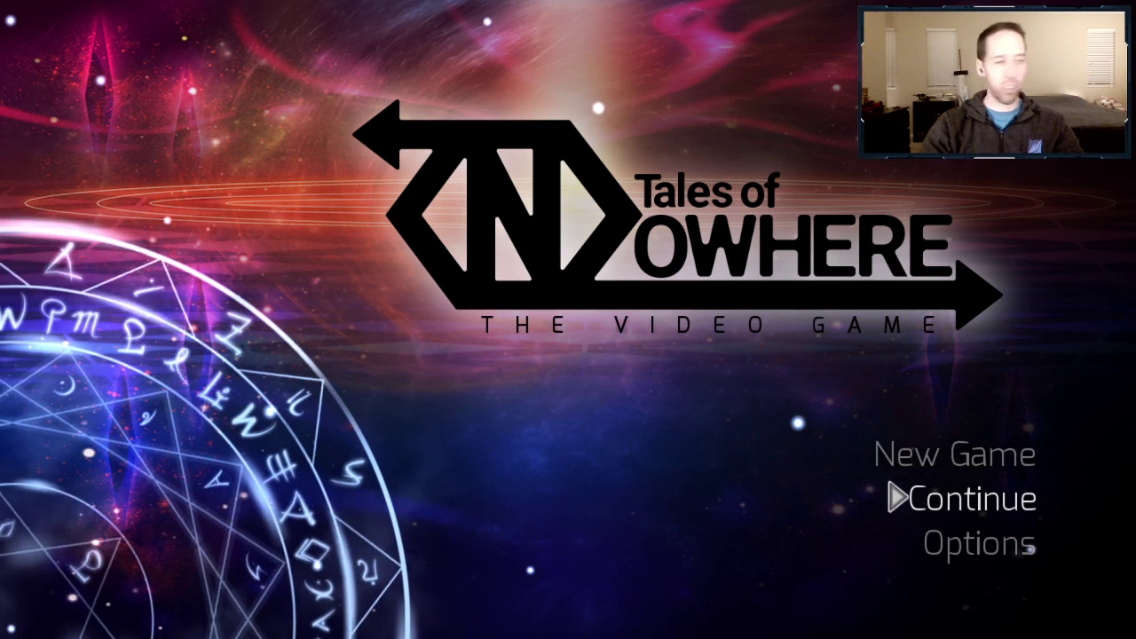
{"action": "key", "text": "Return"}
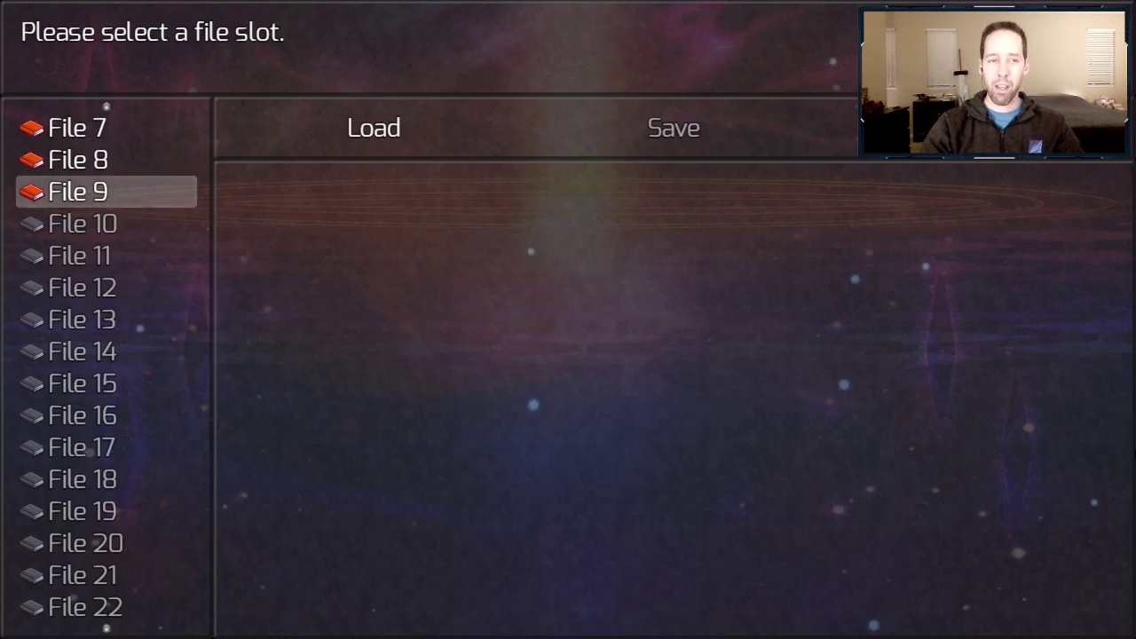
{"action": "key", "text": "Return"}
{"action": "key", "text": "Return"}
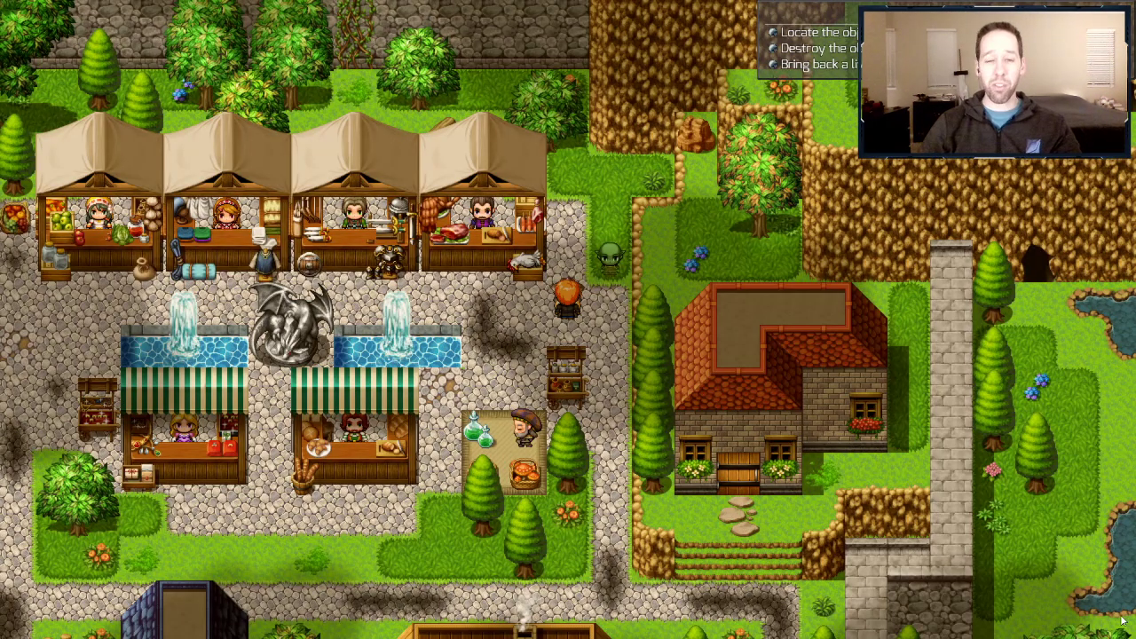
Examine the character faces in the game's main menu and Party formation screen, and close the playtest.
{"action": "key", "text": "Escape"}
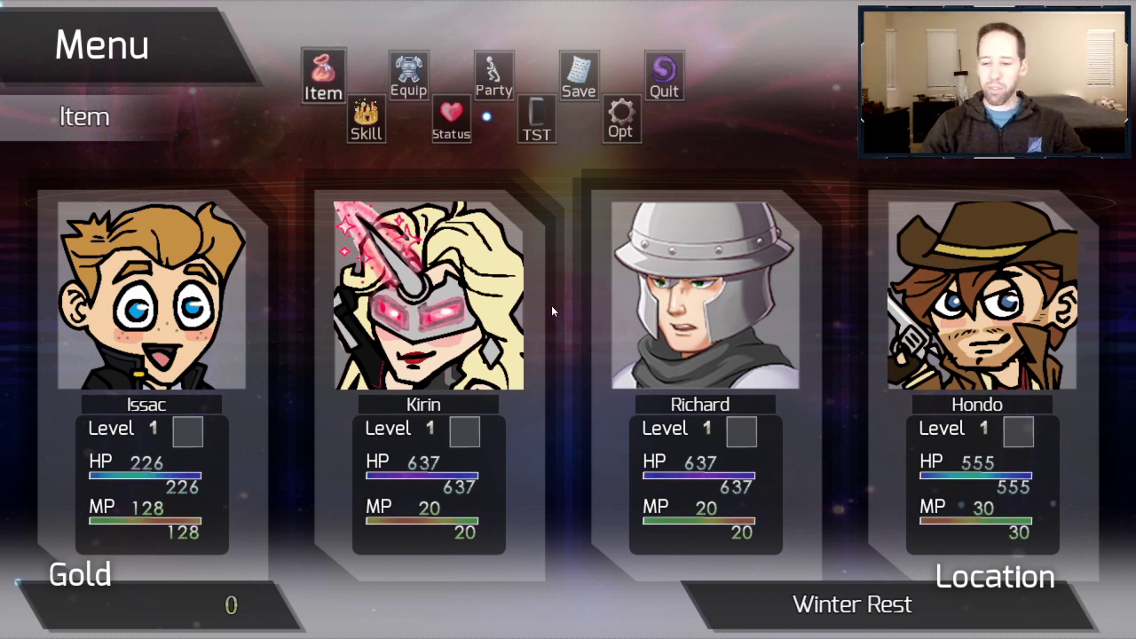
{"action": "key", "text": "Right"}
{"action": "key", "text": "Right"}
{"action": "key", "text": "Right"}
{"action": "key", "text": "Right"}
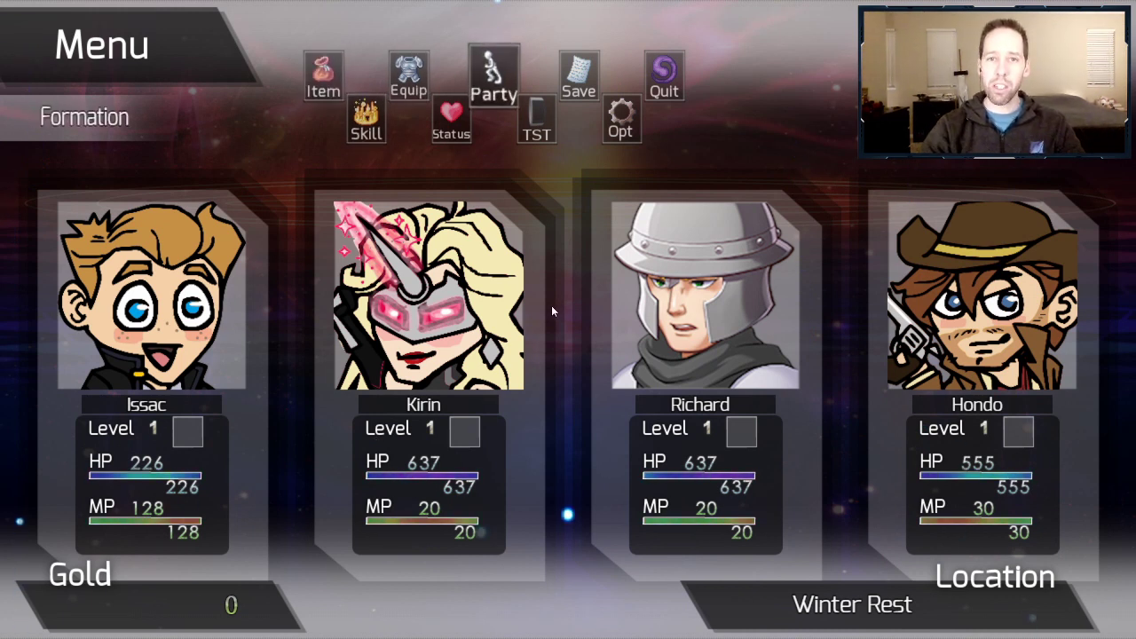
{"action": "key", "text": "Return"}
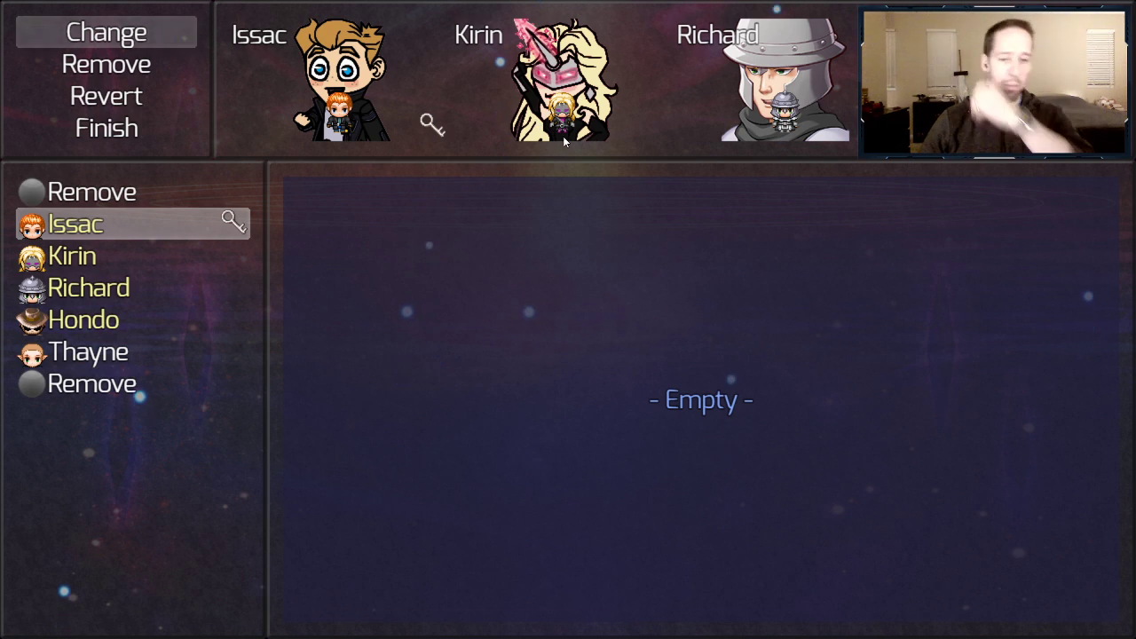
{"action": "key", "text": "alt+F4"}
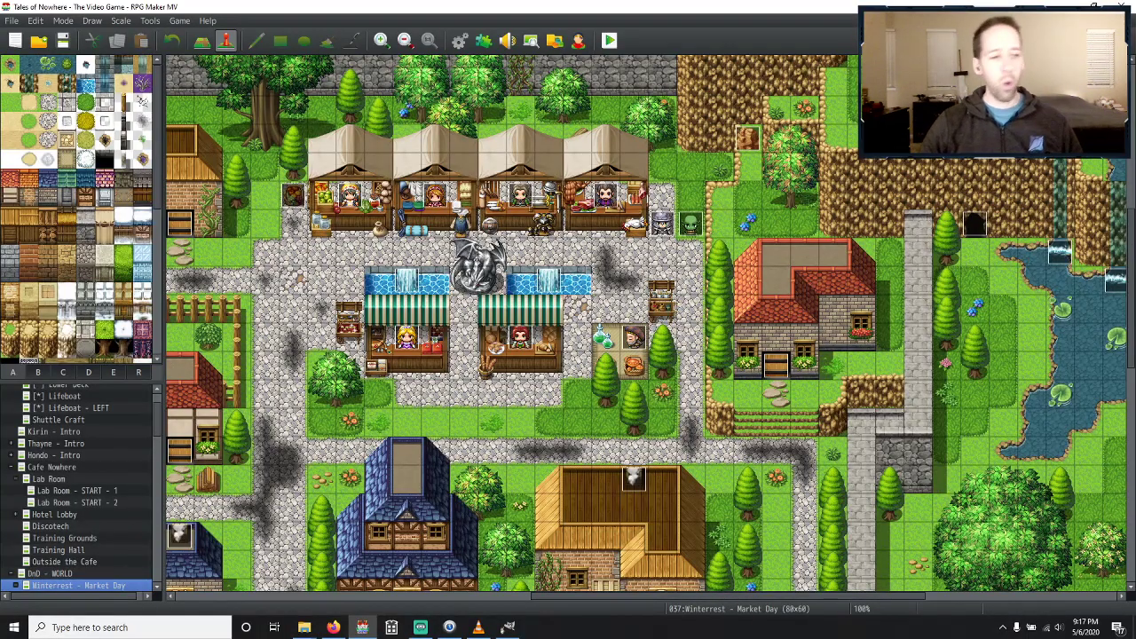
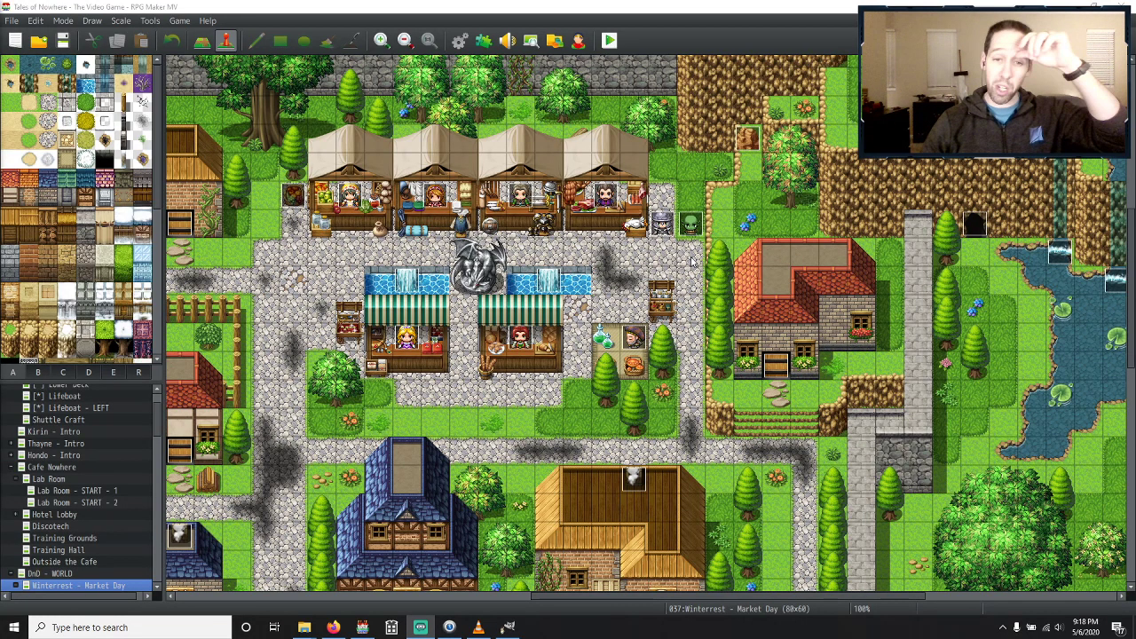
Return to GIMP, bring up the 01-DnD folder window and navigate through GameDev and Resources to the ToN_Busts folder.
{"action": "left_click", "coordinate": [510, 628]}
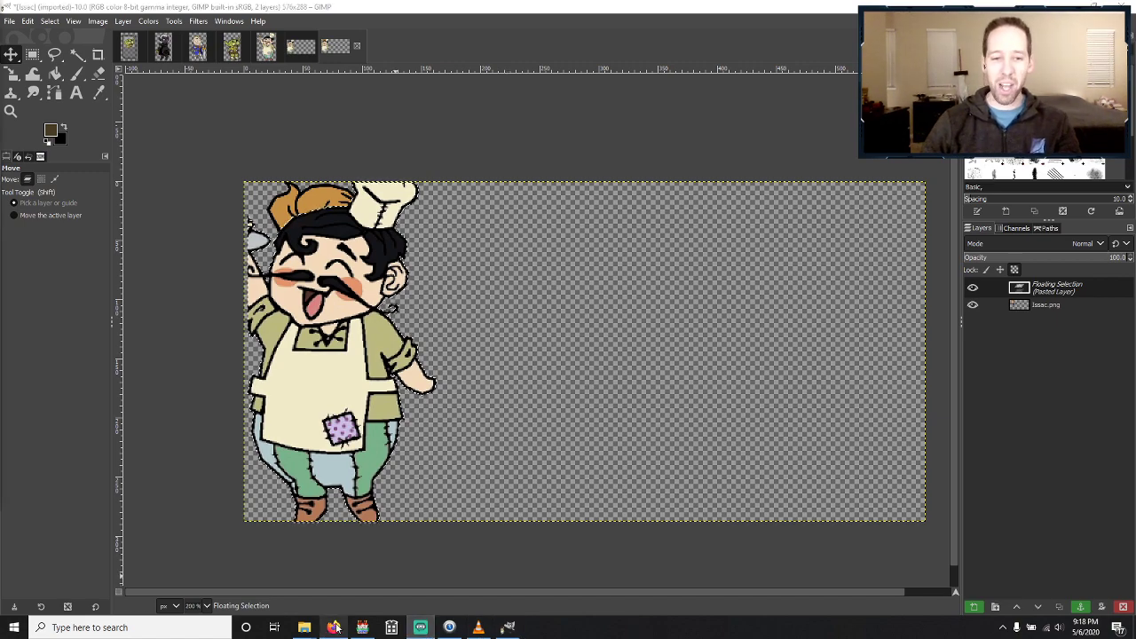
{"action": "mouse_move", "coordinate": [362, 628]}
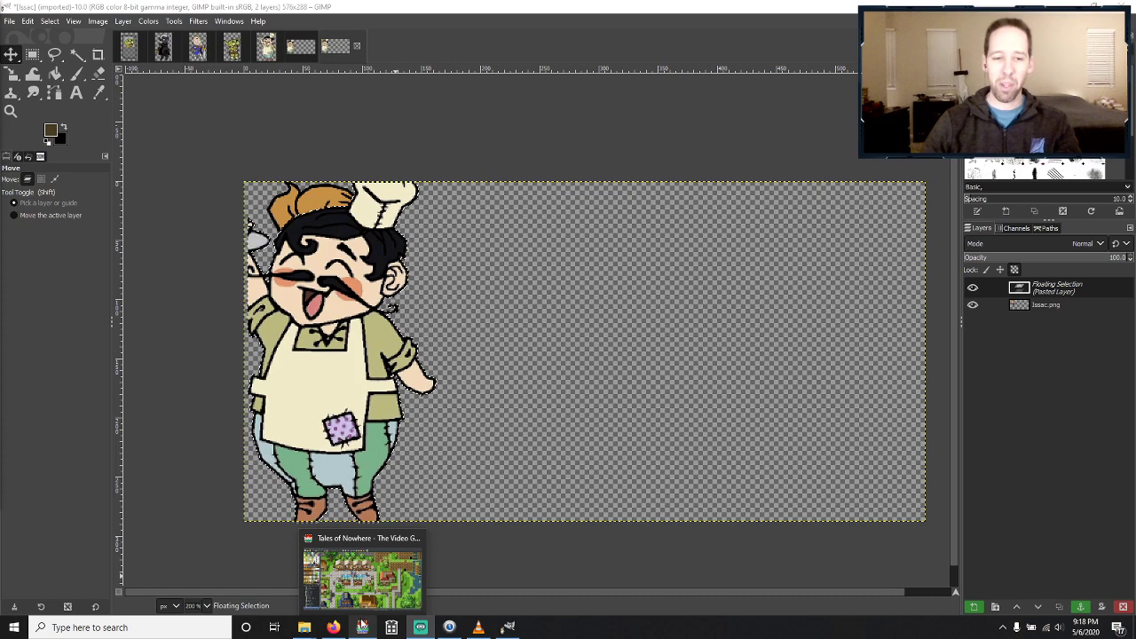
{"action": "mouse_move", "coordinate": [501, 631]}
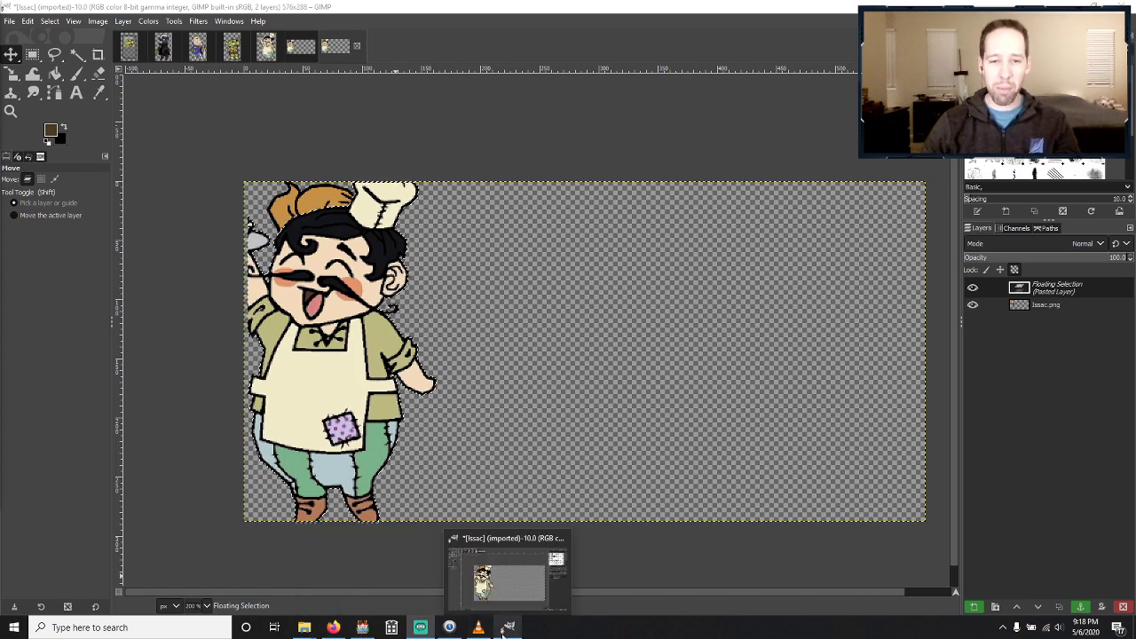
{"action": "mouse_move", "coordinate": [303, 628]}
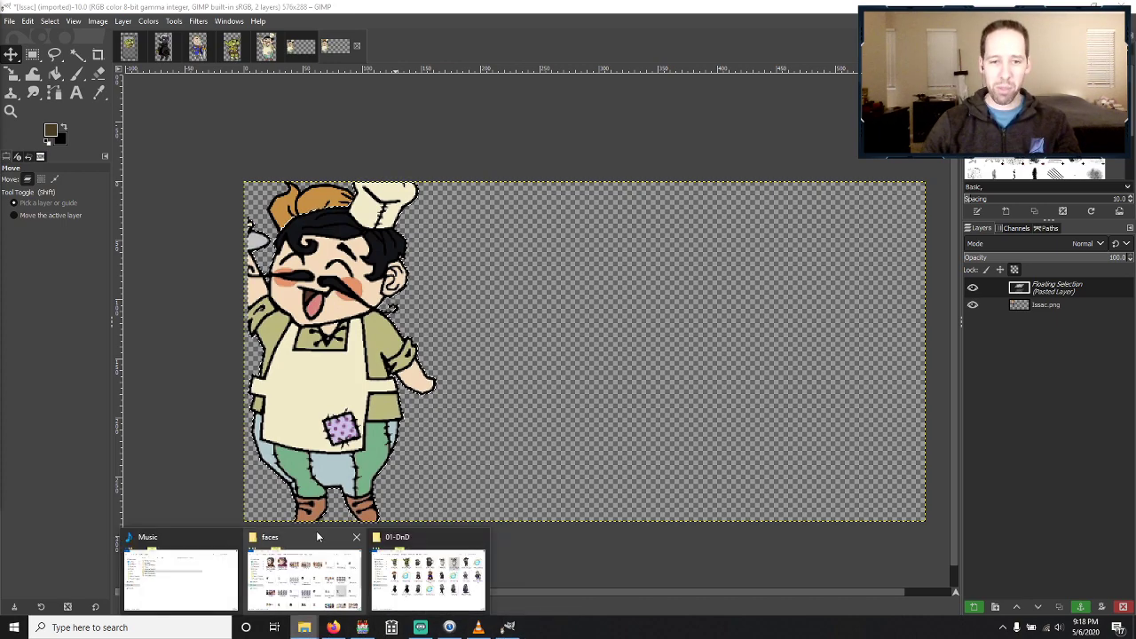
{"action": "left_click", "coordinate": [421, 579]}
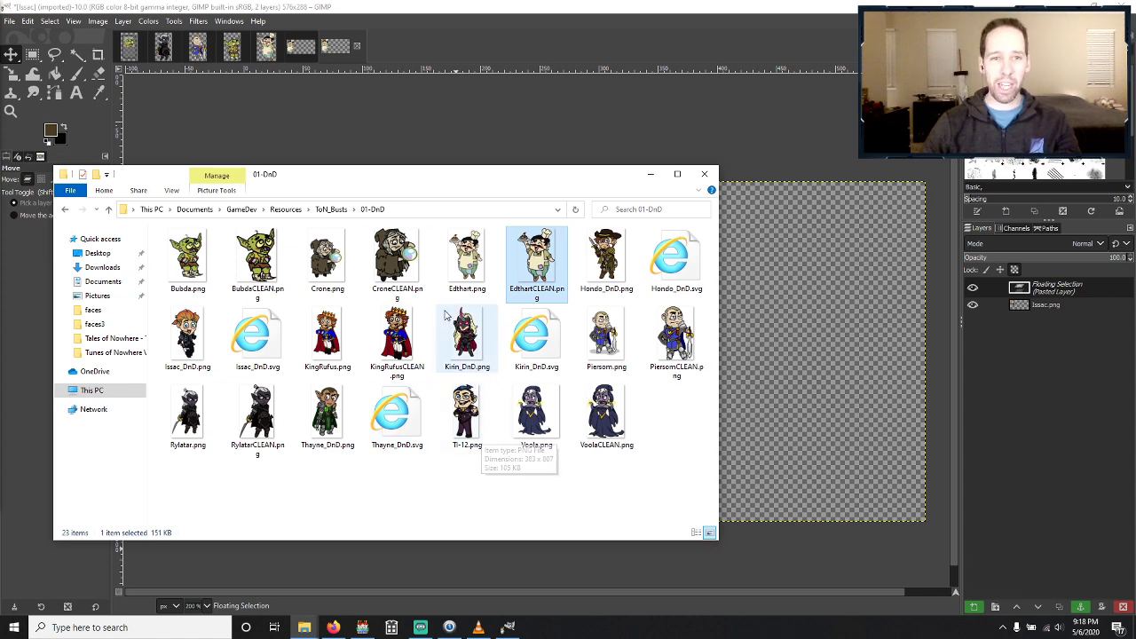
{"action": "left_click", "coordinate": [246, 212]}
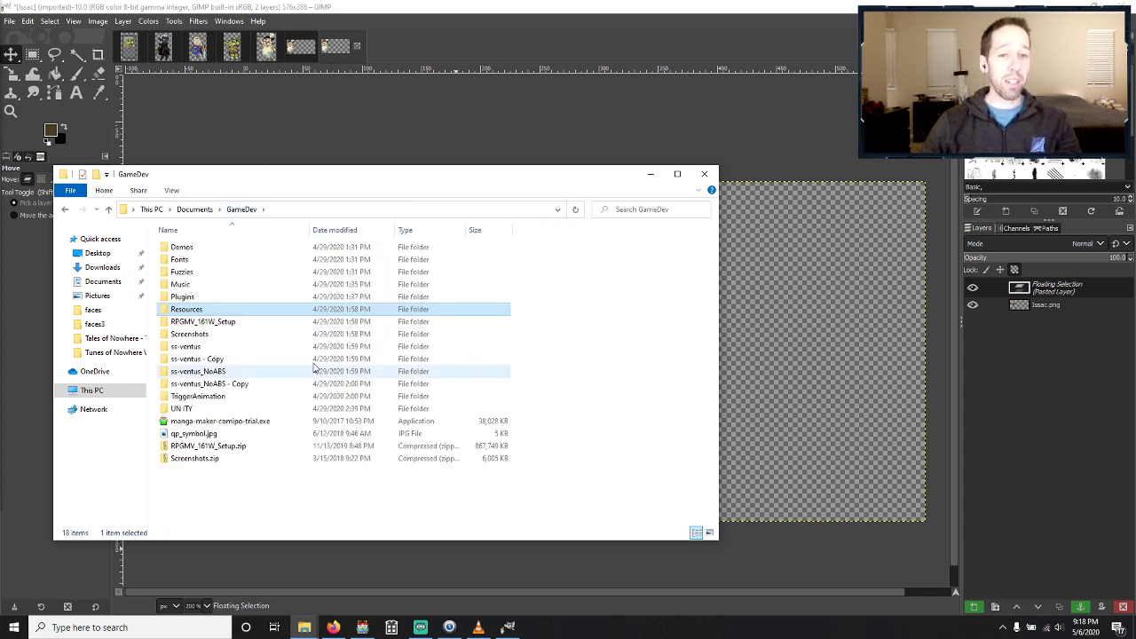
{"action": "double_click", "coordinate": [206, 311]}
{"action": "scroll", "coordinate": [220, 384], "scroll_direction": "down", "scroll_amount": 4}
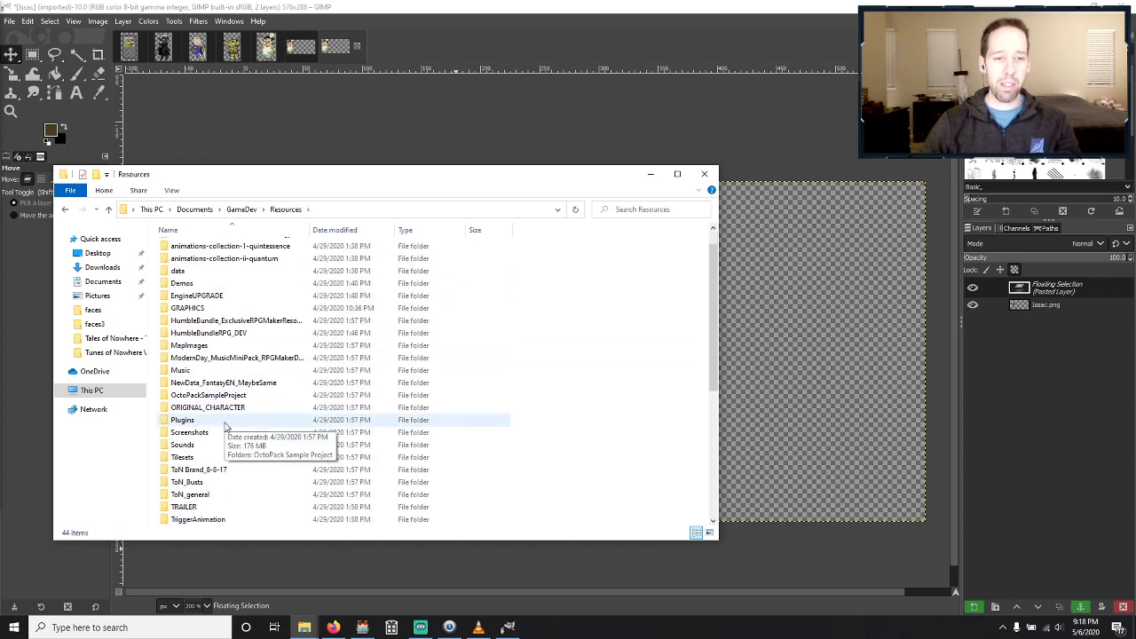
{"action": "double_click", "coordinate": [213, 371]}
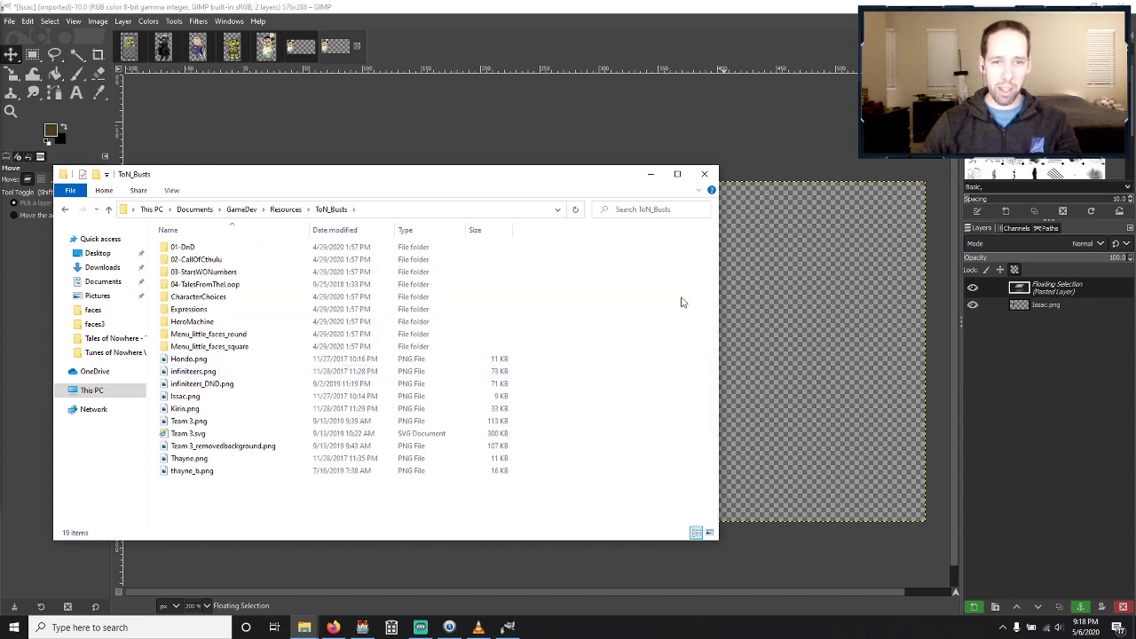
Show the contents of the 01-DnD folder, switch to the faces folder window and open Hondo.png from it in GIMP.
{"action": "double_click", "coordinate": [183, 246]}
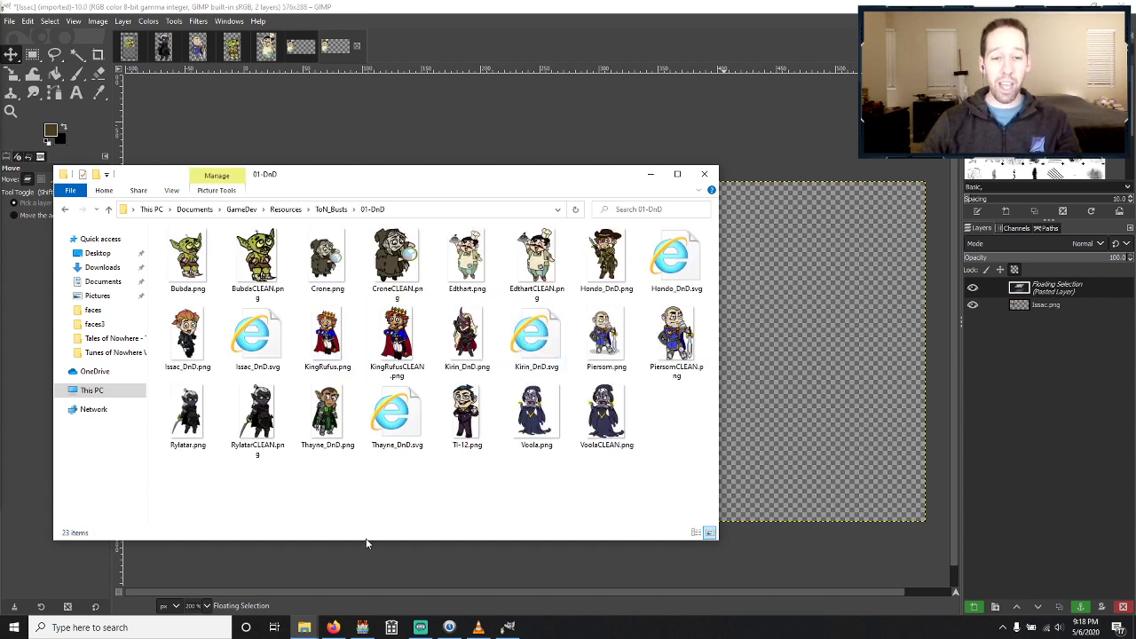
{"action": "left_click", "coordinate": [303, 627]}
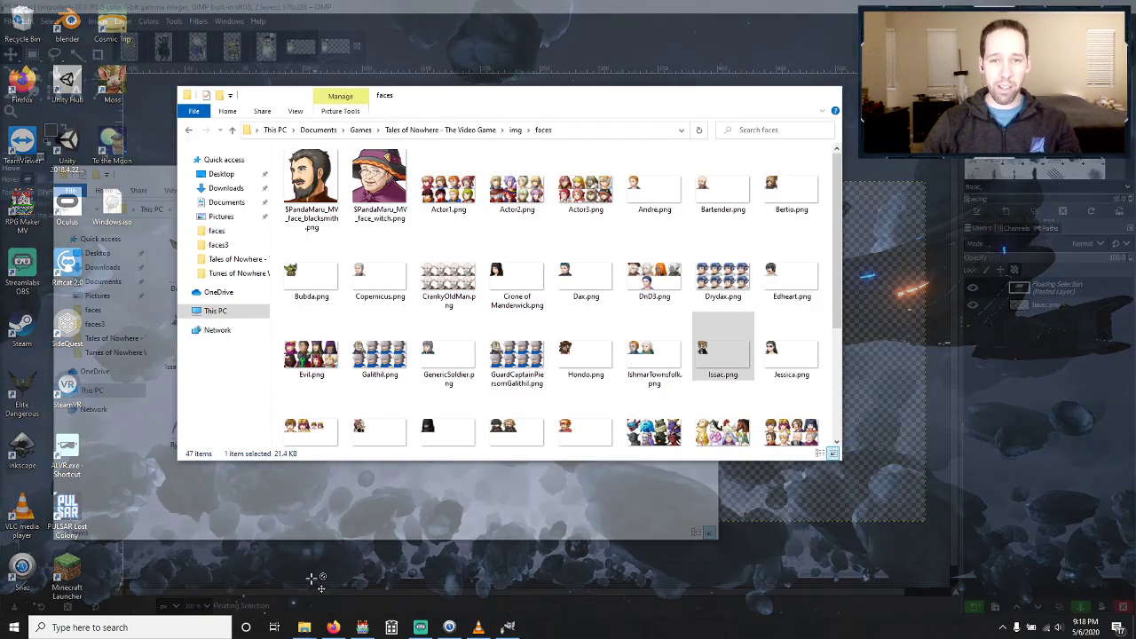
{"action": "left_click", "coordinate": [309, 606]}
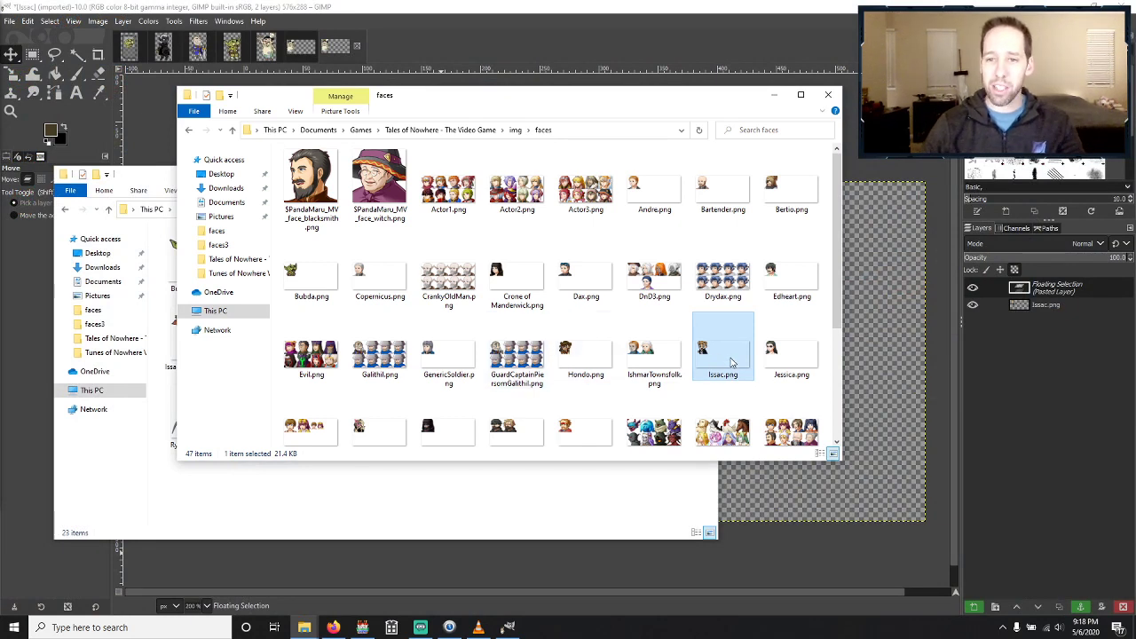
{"action": "right_click", "coordinate": [598, 359]}
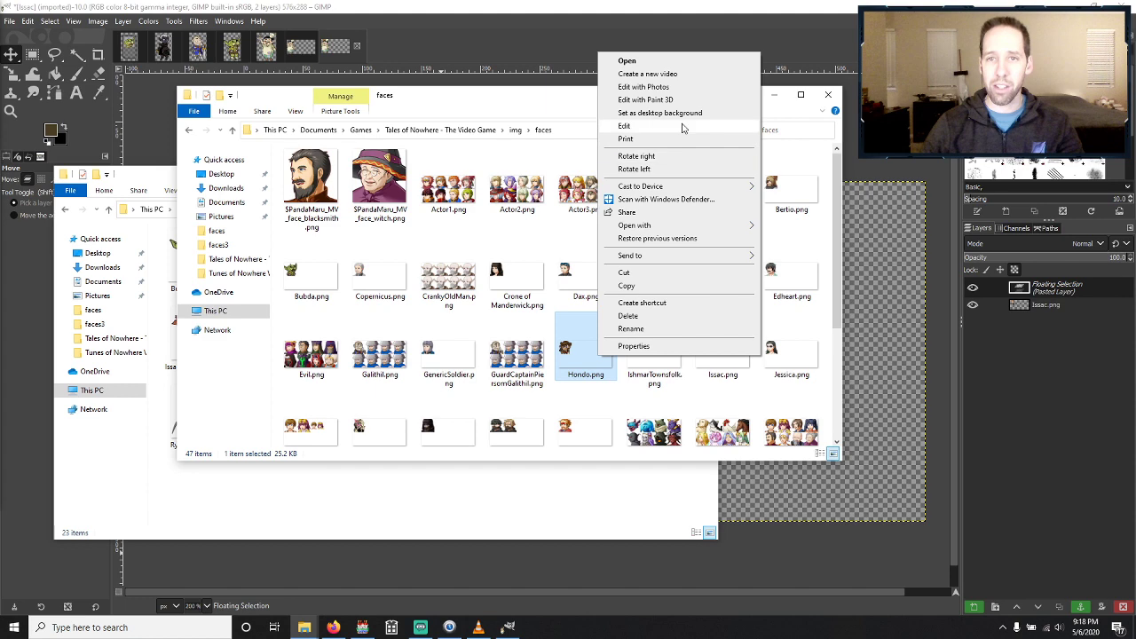
{"action": "mouse_move", "coordinate": [695, 227]}
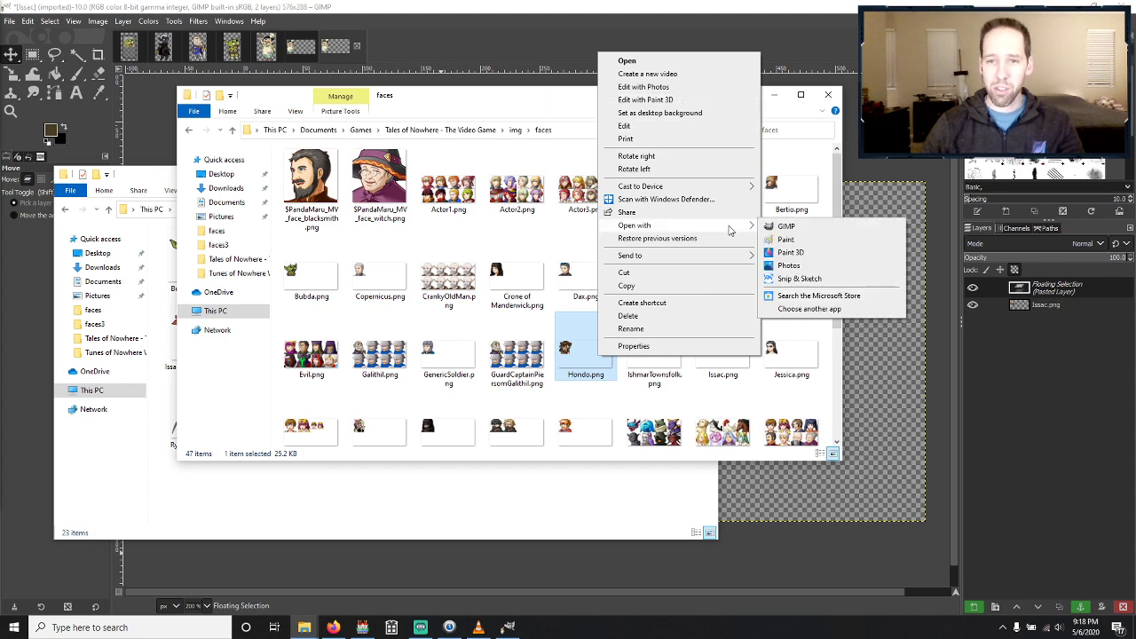
{"action": "left_click", "coordinate": [799, 229]}
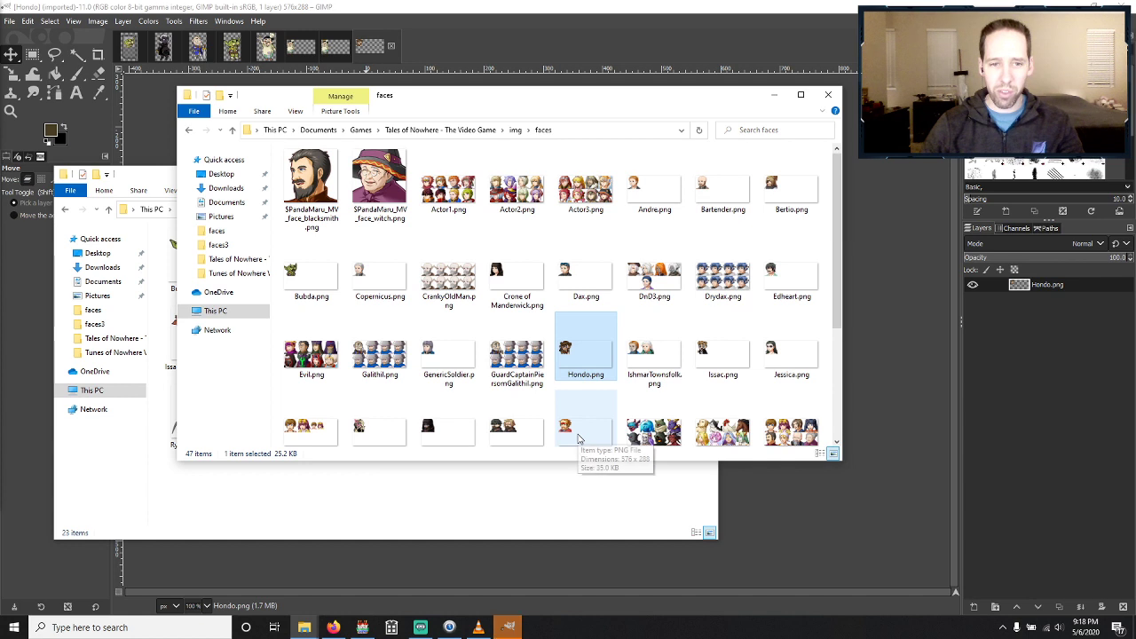
Open Kirin.png and Thayne.png from the faces folder in GIMP.
{"action": "left_click", "coordinate": [375, 432]}
{"action": "right_click", "coordinate": [374, 431]}
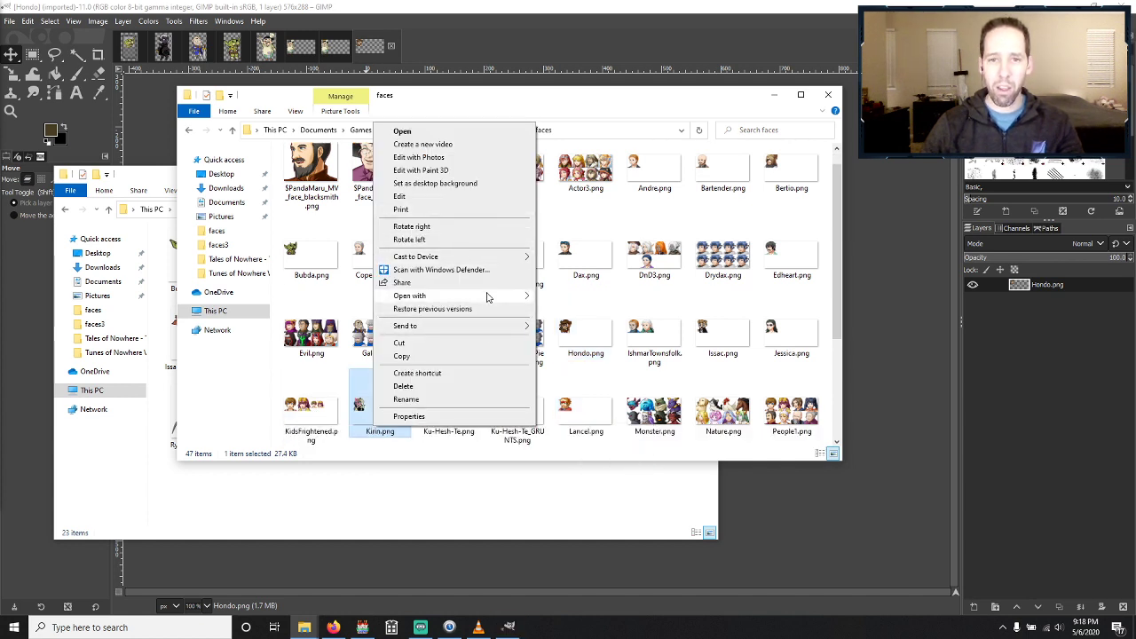
{"action": "mouse_move", "coordinate": [497, 295]}
{"action": "left_click", "coordinate": [576, 297]}
{"action": "scroll", "coordinate": [604, 297], "scroll_direction": "down", "scroll_amount": 2}
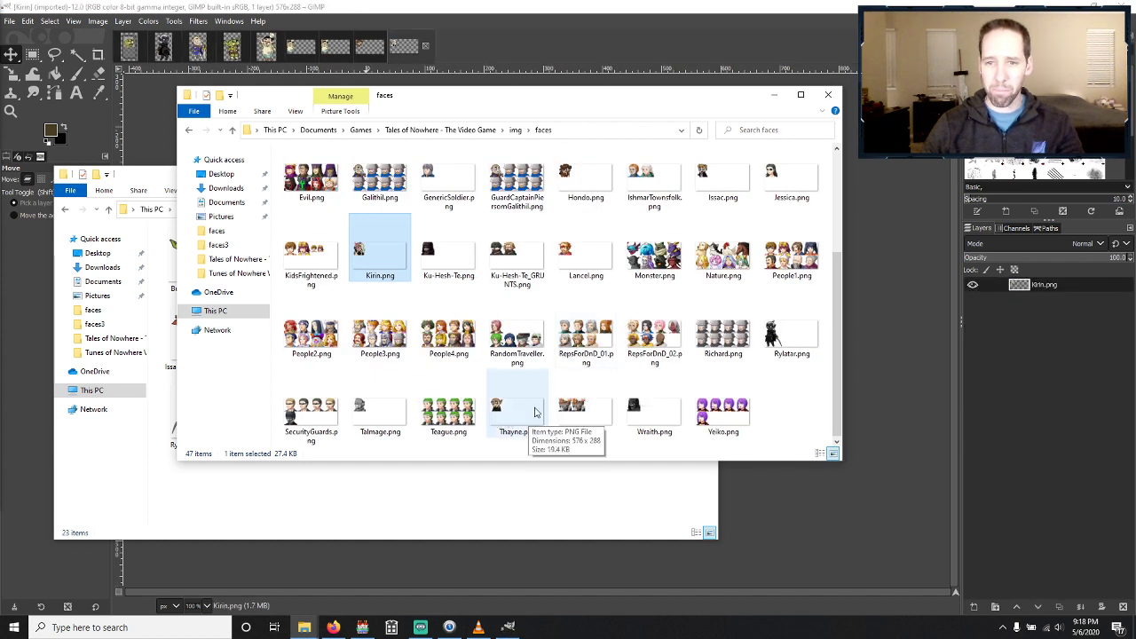
{"action": "right_click", "coordinate": [505, 414]}
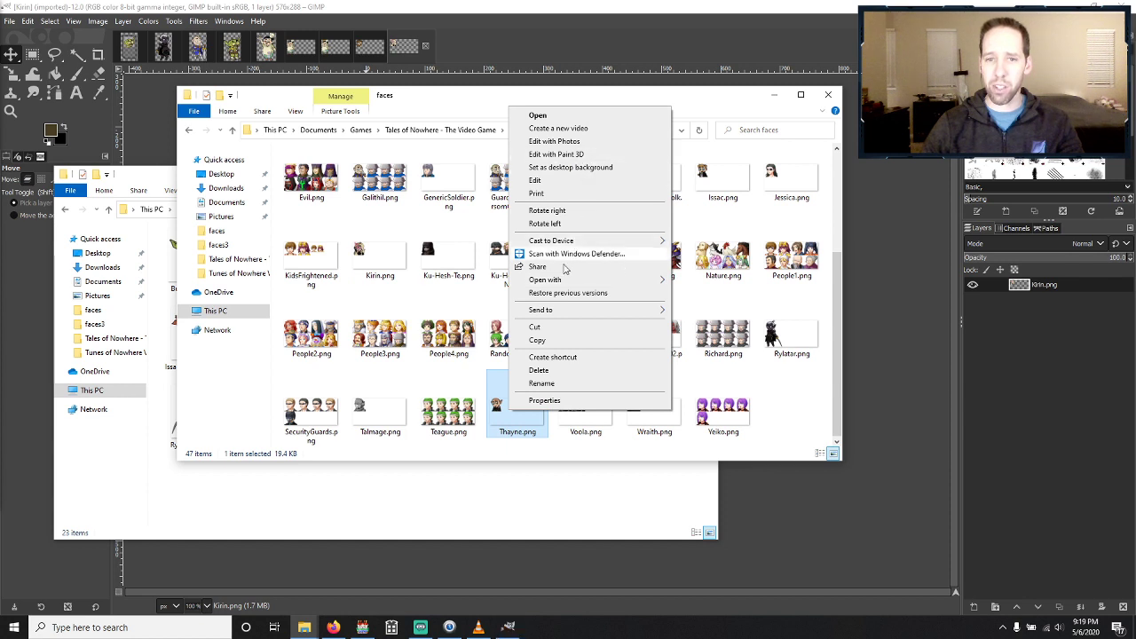
{"action": "mouse_move", "coordinate": [566, 280]}
{"action": "left_click", "coordinate": [694, 283]}
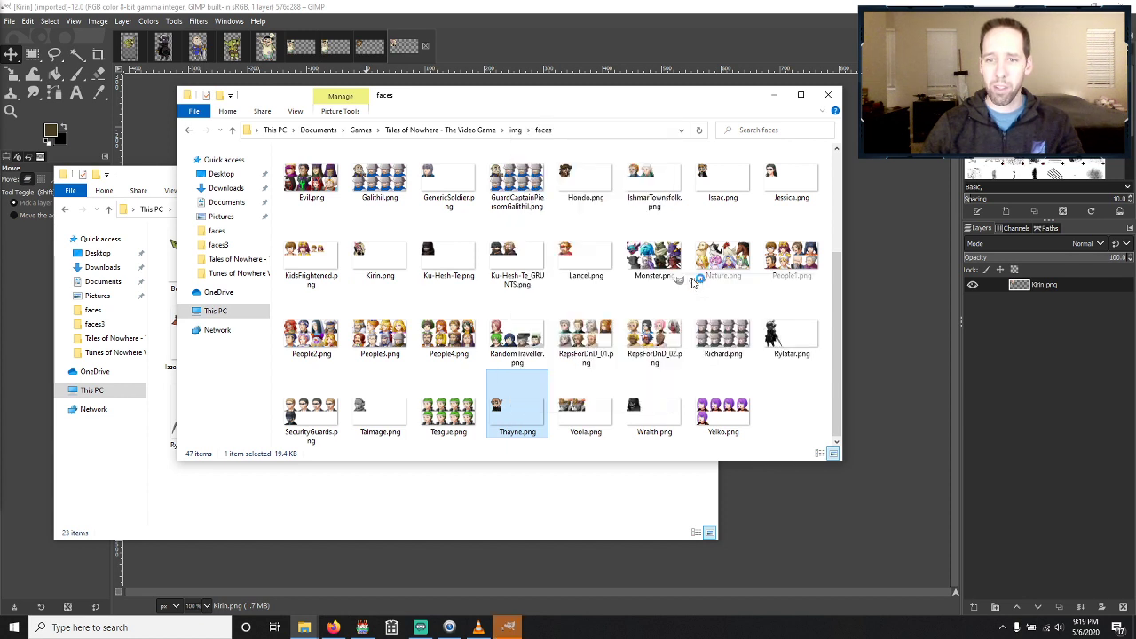
Open Rylatar.png and Dax.png from the faces folder in GIMP.
{"action": "right_click", "coordinate": [785, 336]}
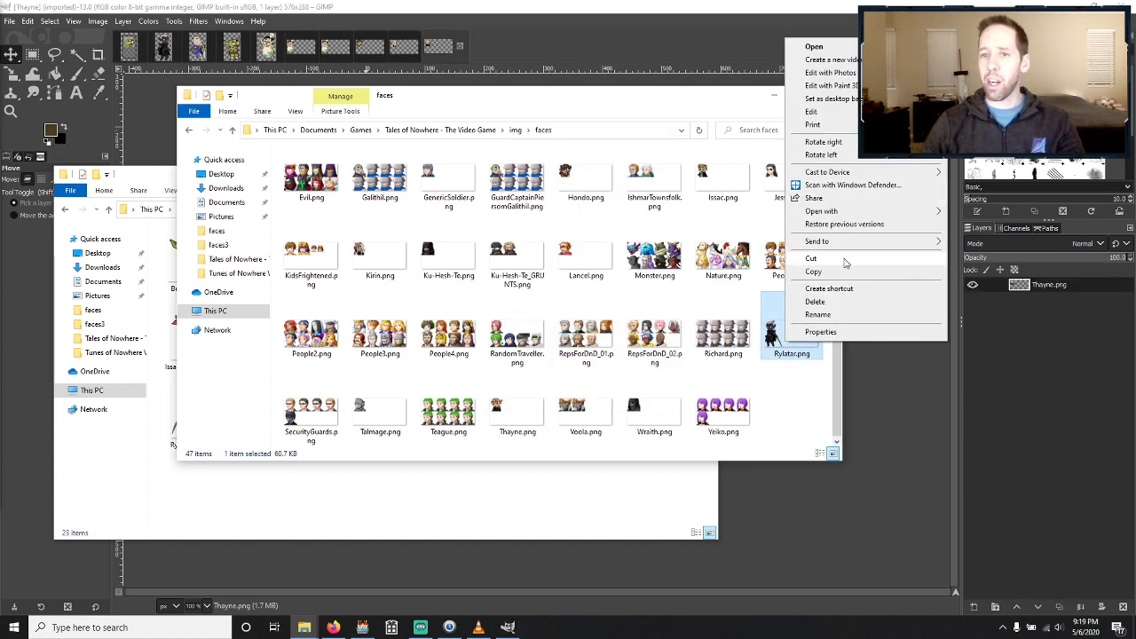
{"action": "mouse_move", "coordinate": [878, 212]}
{"action": "left_click", "coordinate": [955, 214]}
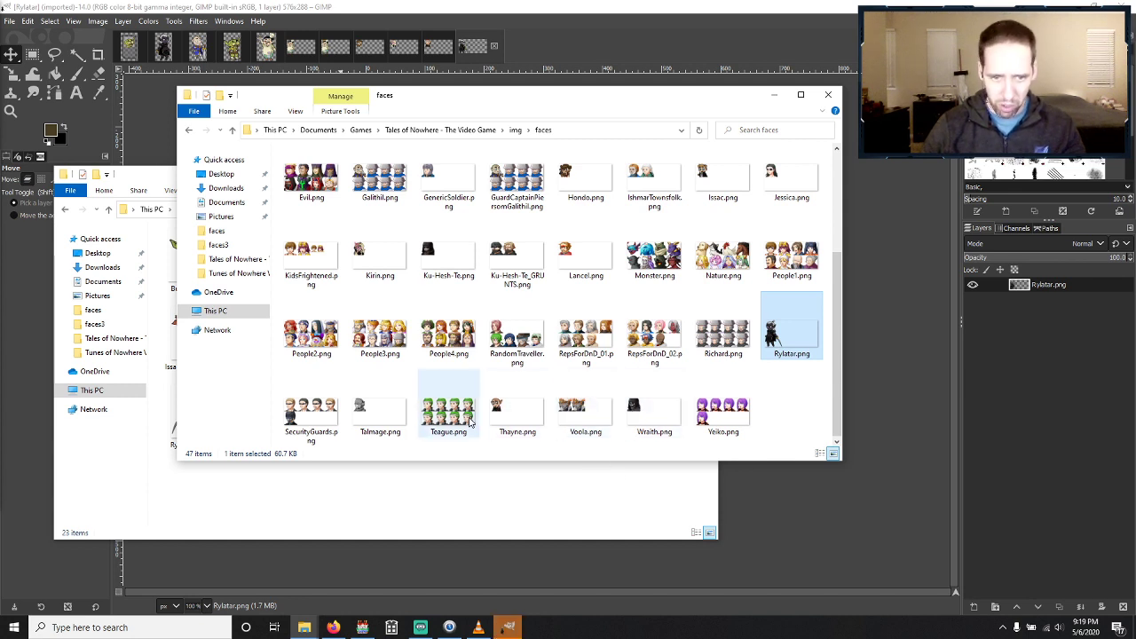
{"action": "scroll", "coordinate": [586, 409], "scroll_direction": "up", "scroll_amount": 2}
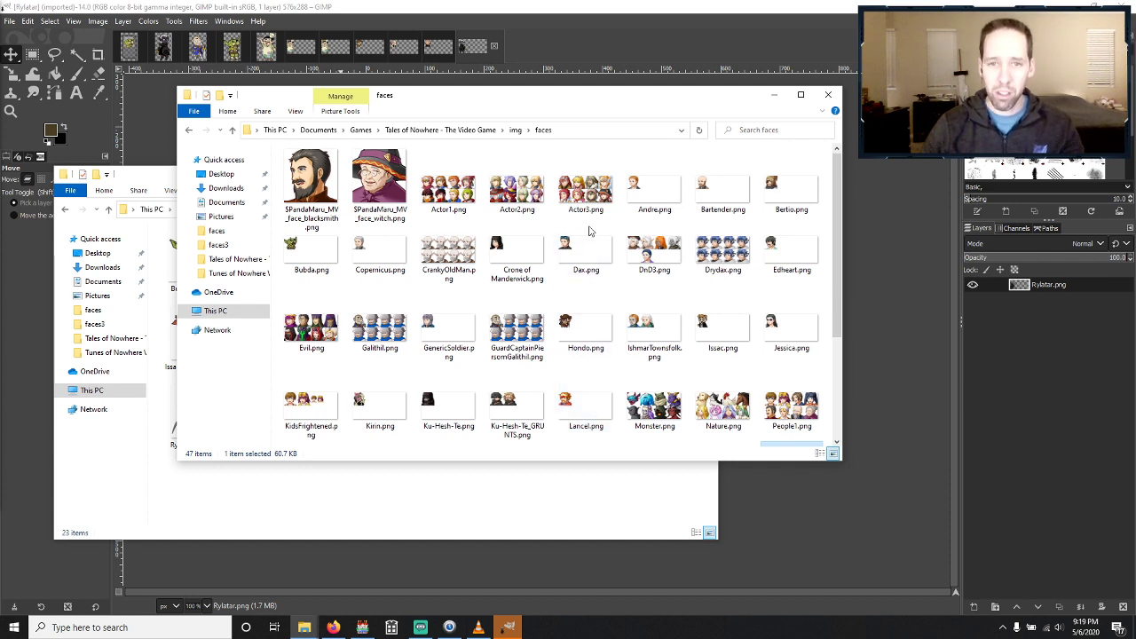
{"action": "right_click", "coordinate": [581, 254]}
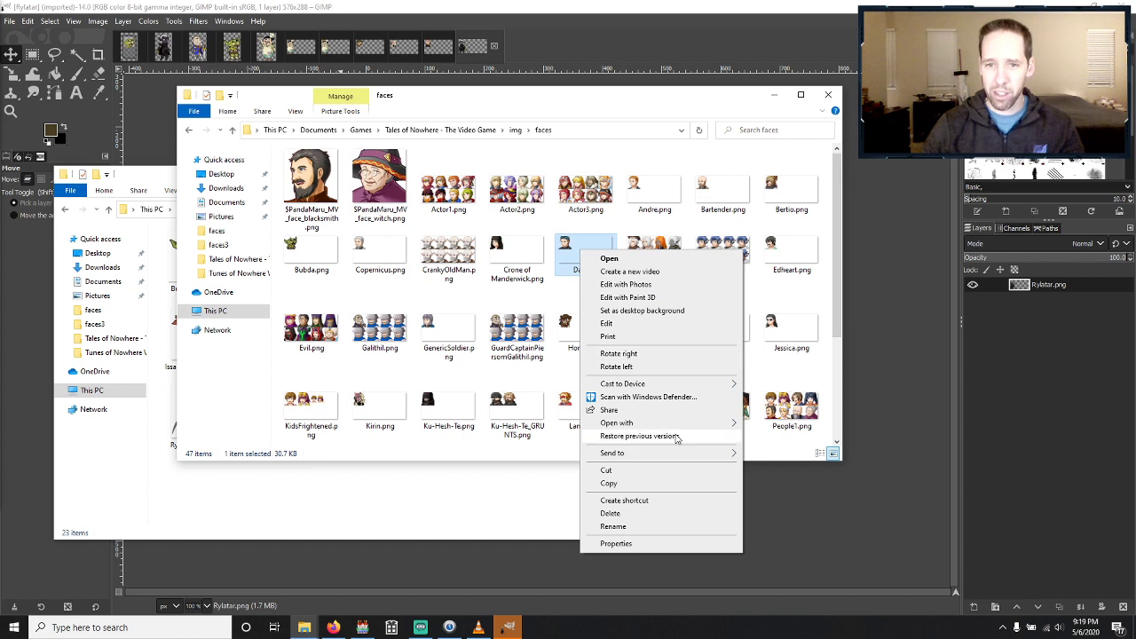
{"action": "mouse_move", "coordinate": [683, 424]}
{"action": "left_click", "coordinate": [786, 424]}
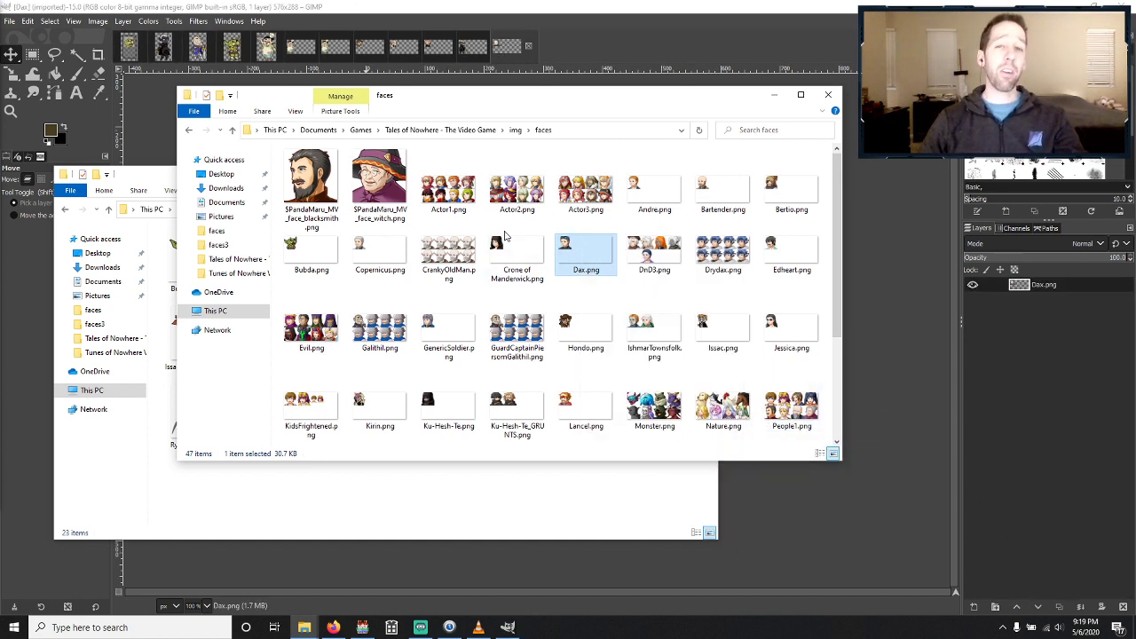
Return to GIMP and examine how the characters are sized and cropped in the Dax and Rylatar face sheets.
{"action": "left_click", "coordinate": [503, 53]}
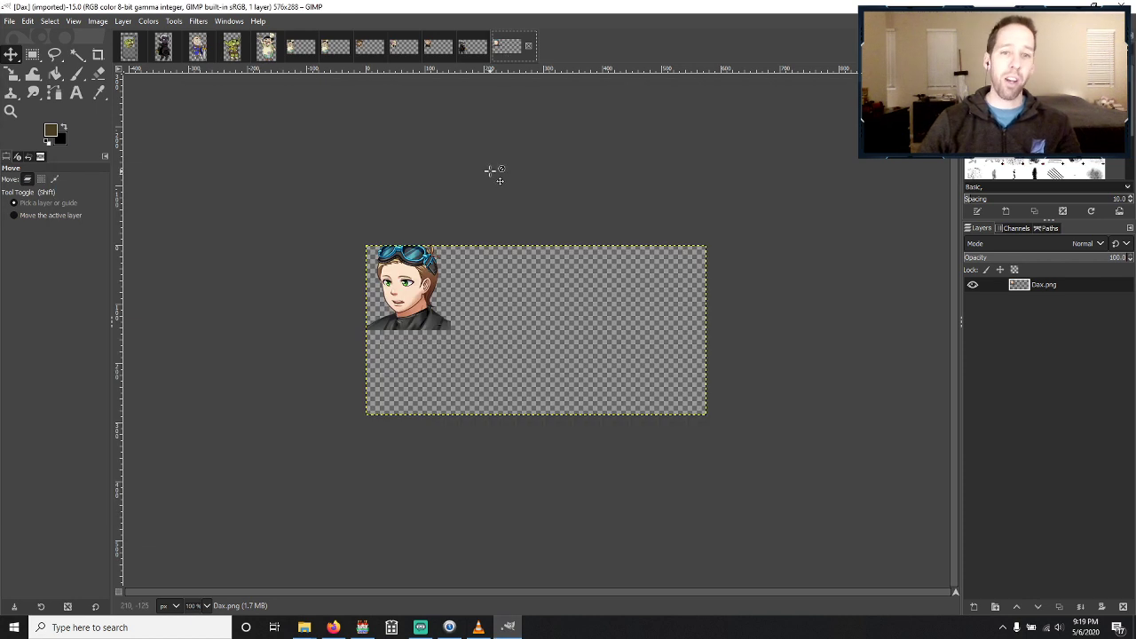
{"action": "scroll", "coordinate": [434, 302], "scroll_direction": "up", "scroll_amount": 2}
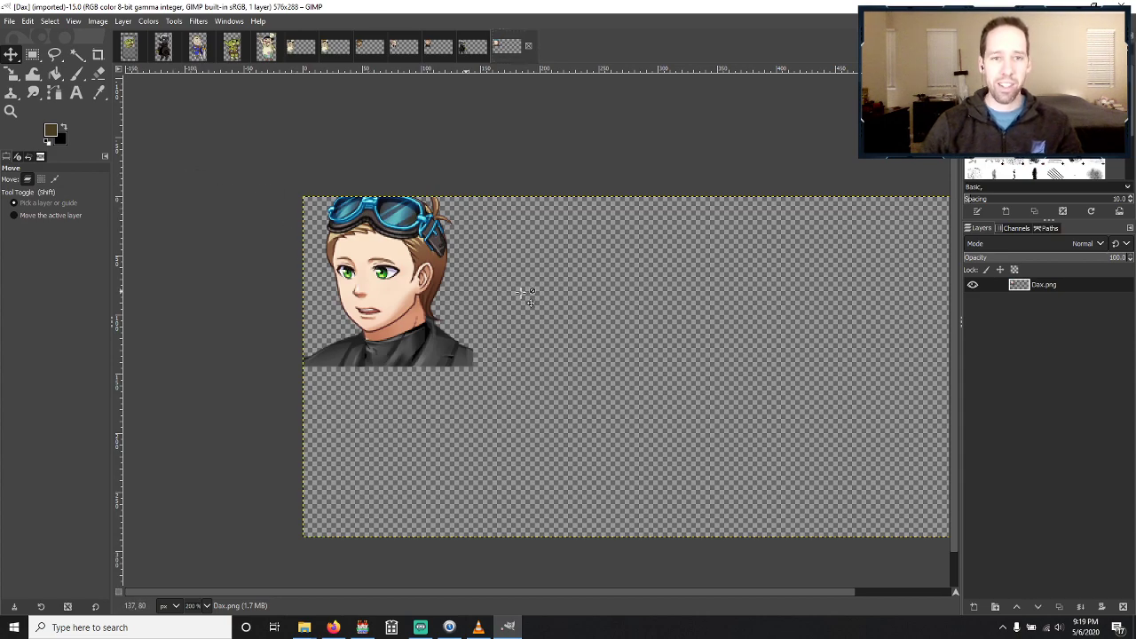
{"action": "scroll", "coordinate": [528, 297], "scroll_direction": "right", "scroll_amount": 3}
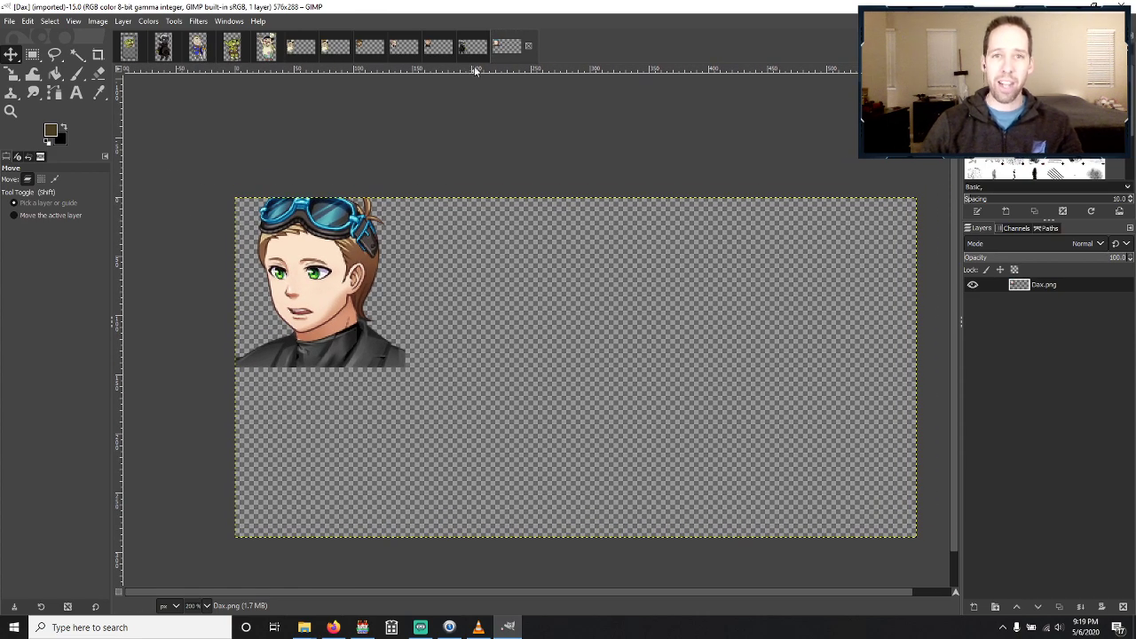
{"action": "left_click", "coordinate": [471, 49]}
{"action": "scroll", "coordinate": [455, 284], "scroll_direction": "up", "scroll_amount": 2}
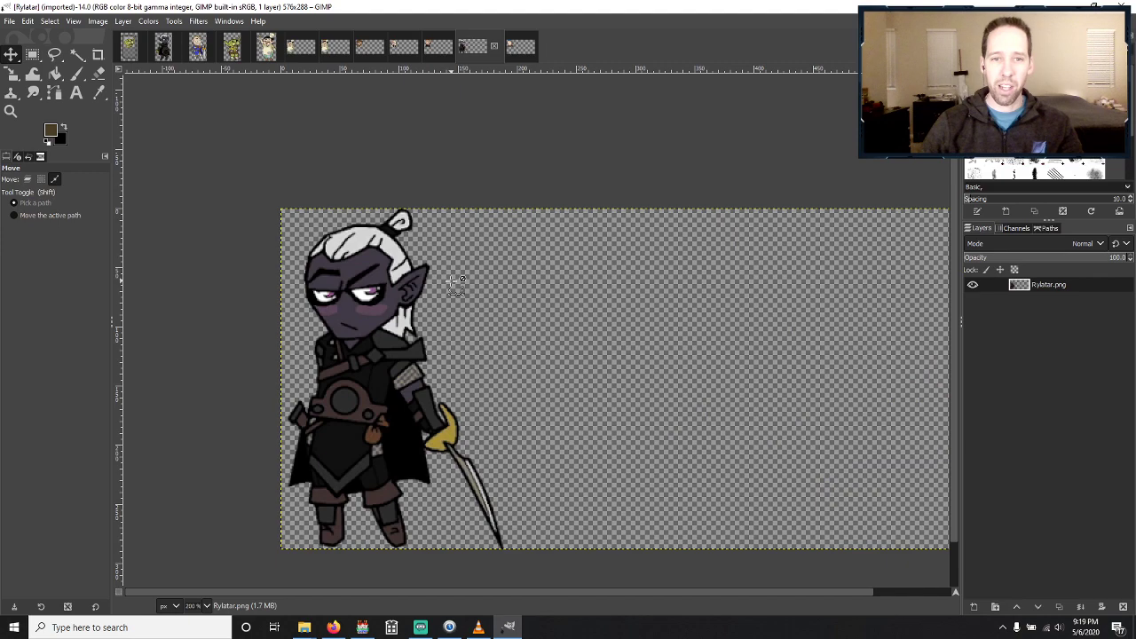
{"action": "scroll", "coordinate": [460, 283], "scroll_direction": "up", "scroll_amount": 1}
{"action": "scroll", "coordinate": [596, 302], "scroll_direction": "down", "scroll_amount": 2}
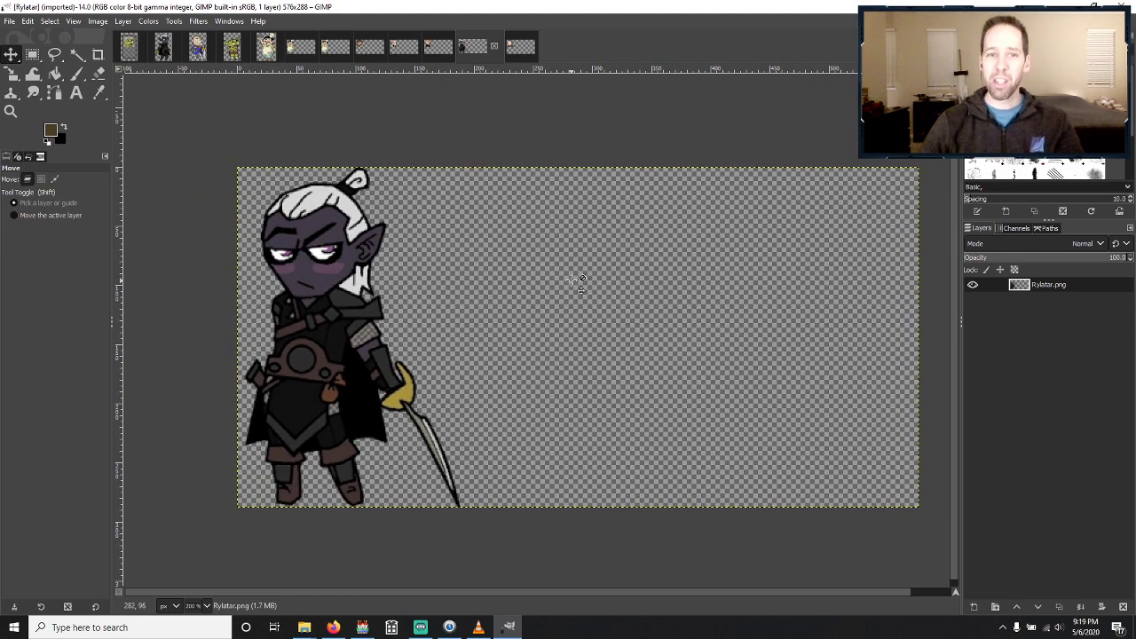
Compare the face framing in the Thayne, Kirin and Hondo sheets with the chef pasted into the Issac sheet.
{"action": "left_click", "coordinate": [437, 49]}
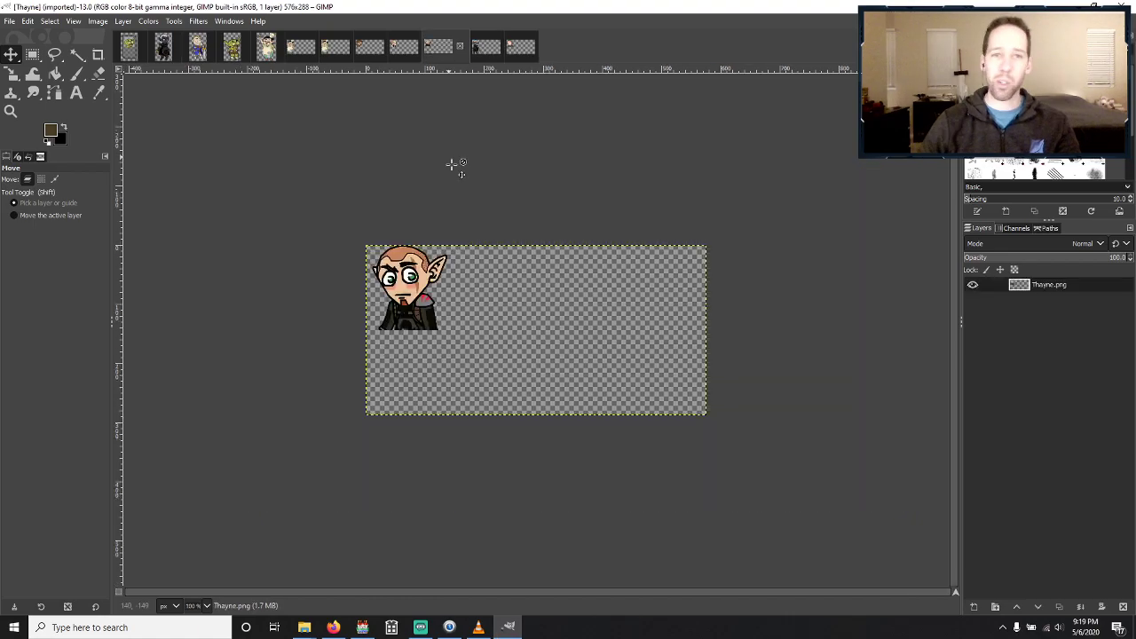
{"action": "scroll", "coordinate": [464, 255], "scroll_direction": "up", "scroll_amount": 2}
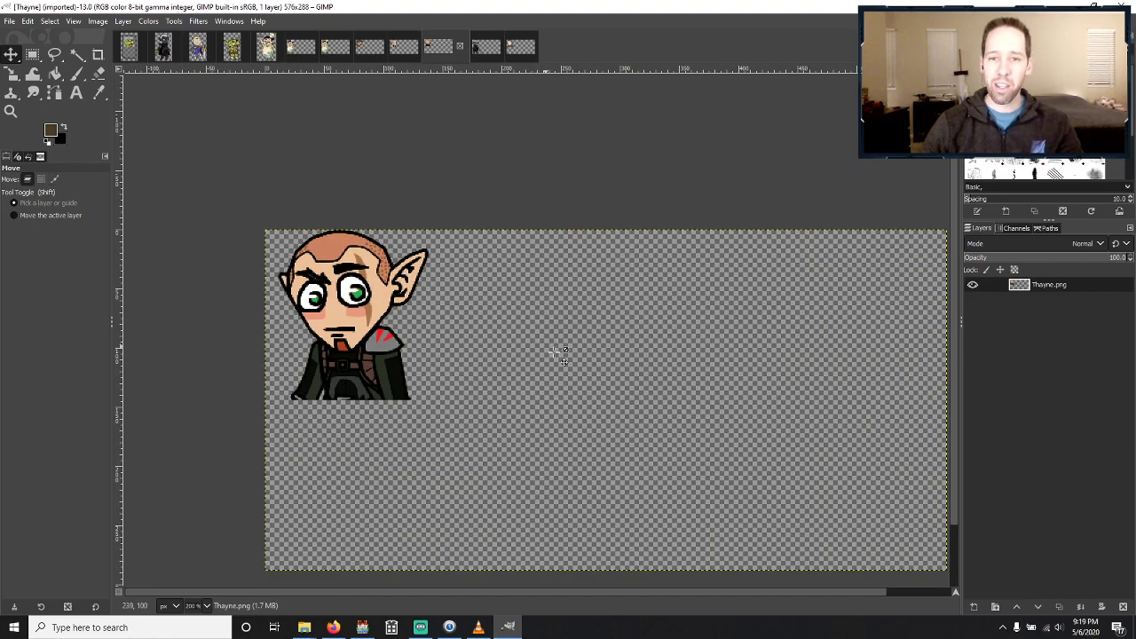
{"action": "left_click", "coordinate": [401, 49]}
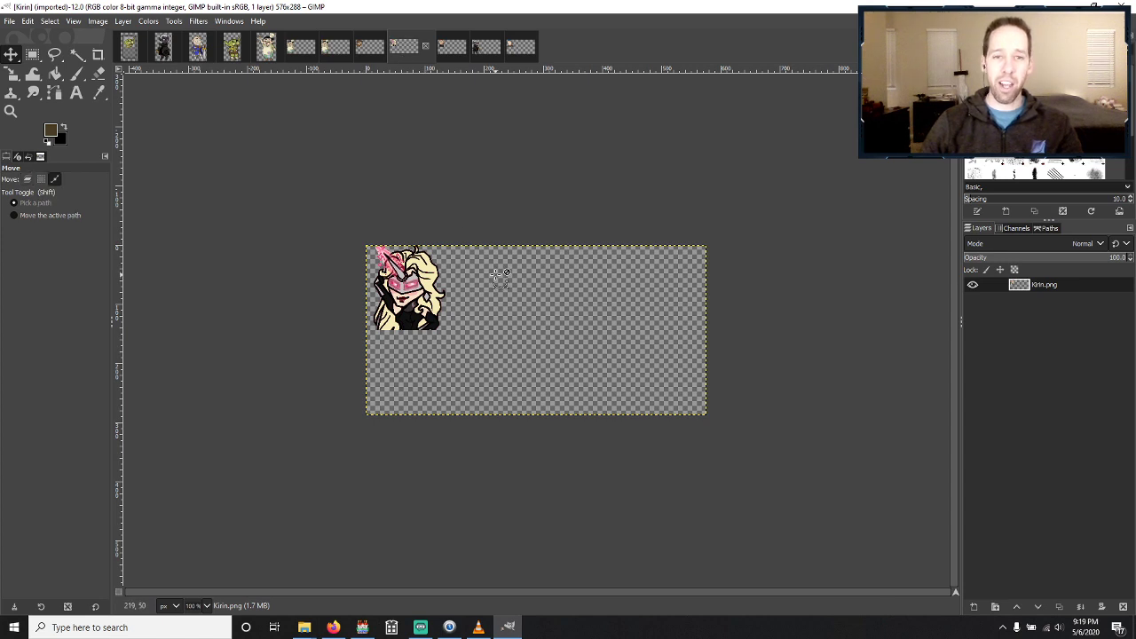
{"action": "scroll", "coordinate": [499, 275], "scroll_direction": "up", "scroll_amount": 2}
{"action": "scroll", "coordinate": [537, 325], "scroll_direction": "down", "scroll_amount": 2}
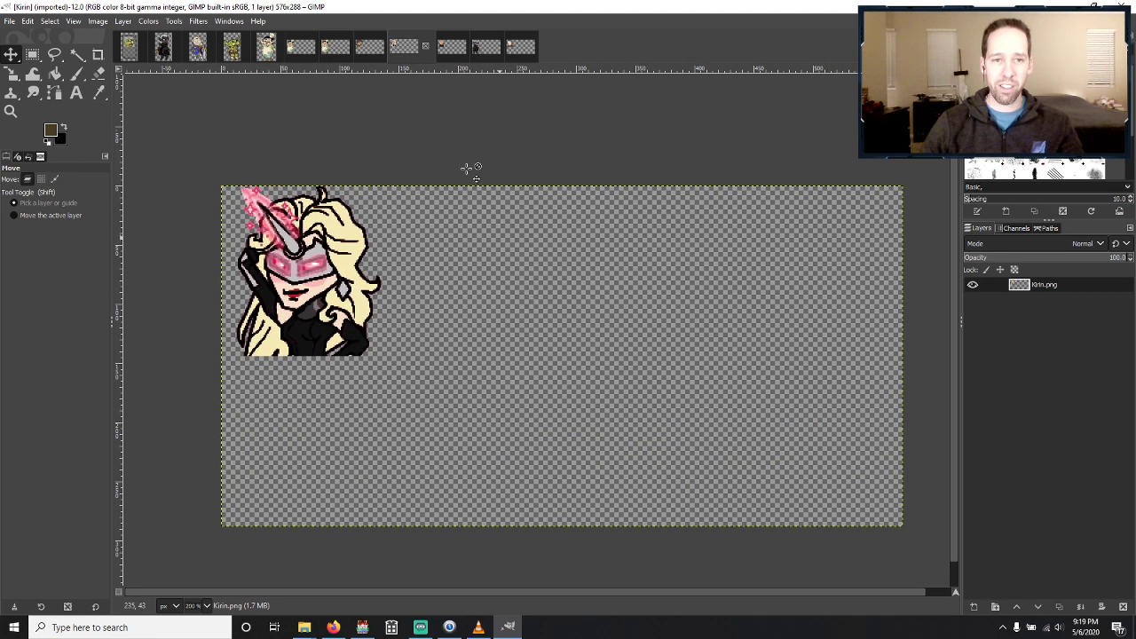
{"action": "left_click", "coordinate": [363, 55]}
{"action": "scroll", "coordinate": [488, 302], "scroll_direction": "up", "scroll_amount": 2}
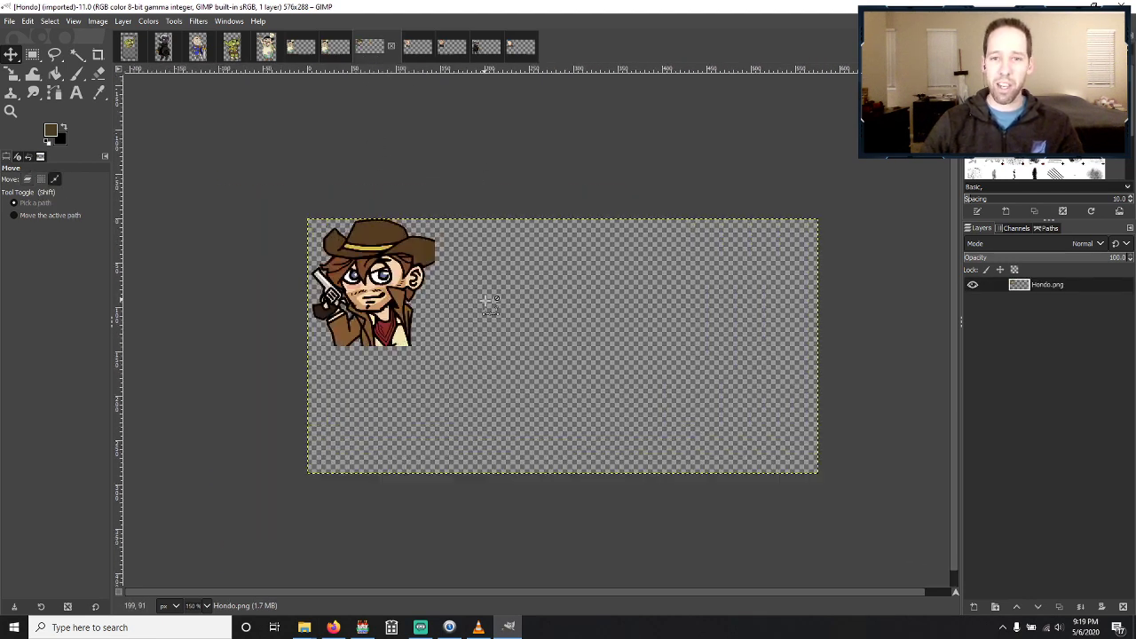
{"action": "left_click", "coordinate": [332, 50]}
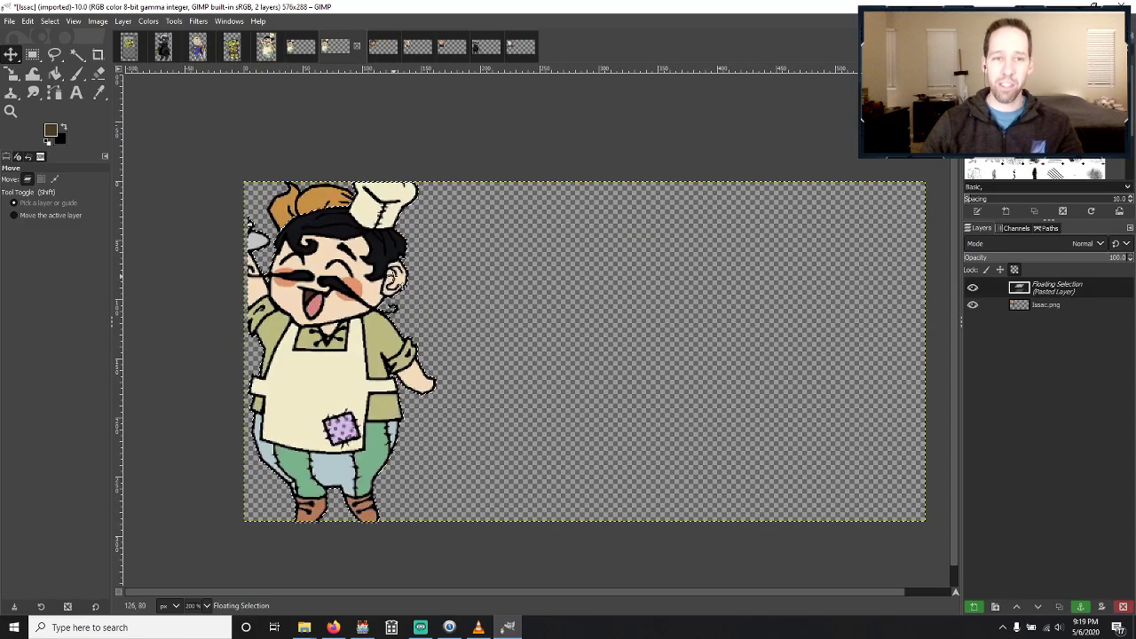
{"action": "left_click", "coordinate": [377, 54]}
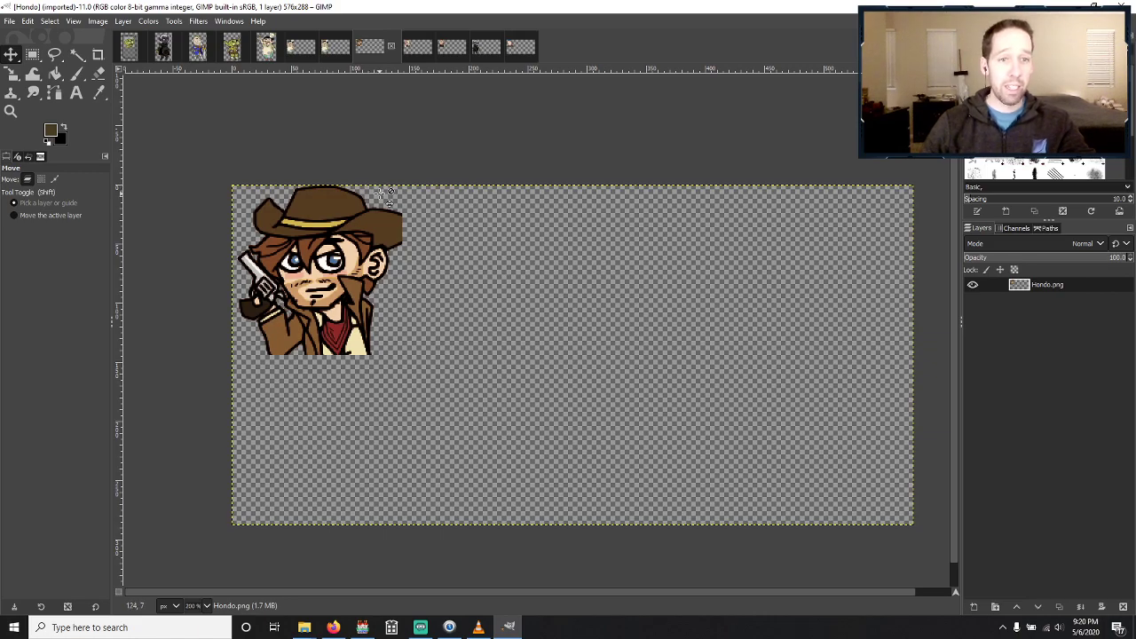
Copy the entire Dax sheet into the Hondo image as a new layer and place it below the Hondo.png layer.
{"action": "left_click", "coordinate": [520, 51]}
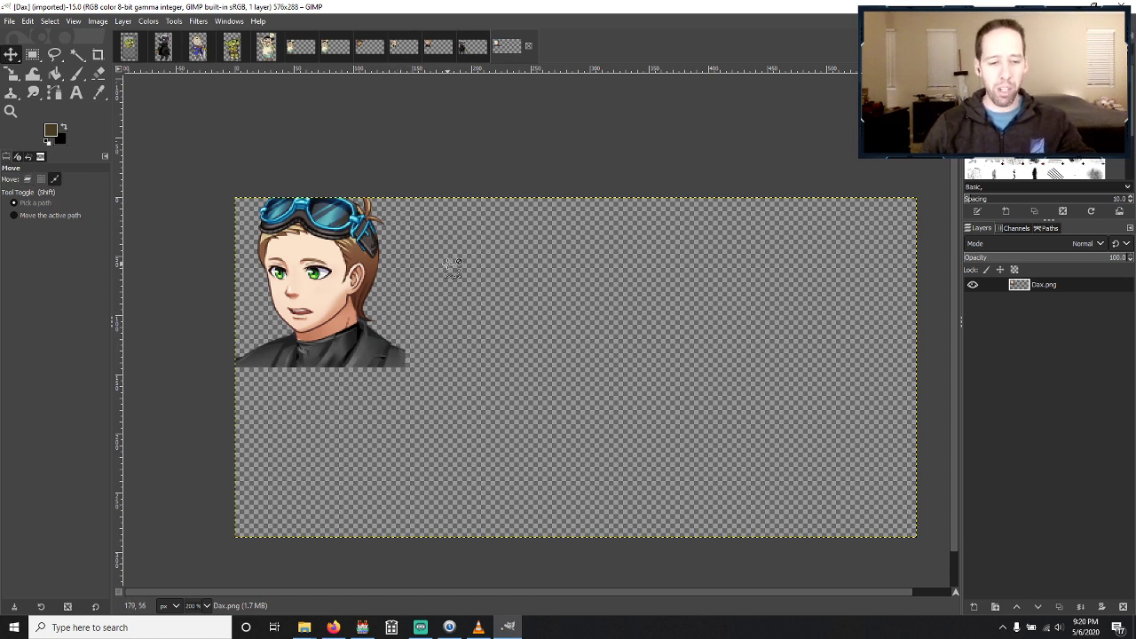
{"action": "key", "text": "ctrl+a"}
{"action": "key", "text": "ctrl+c"}
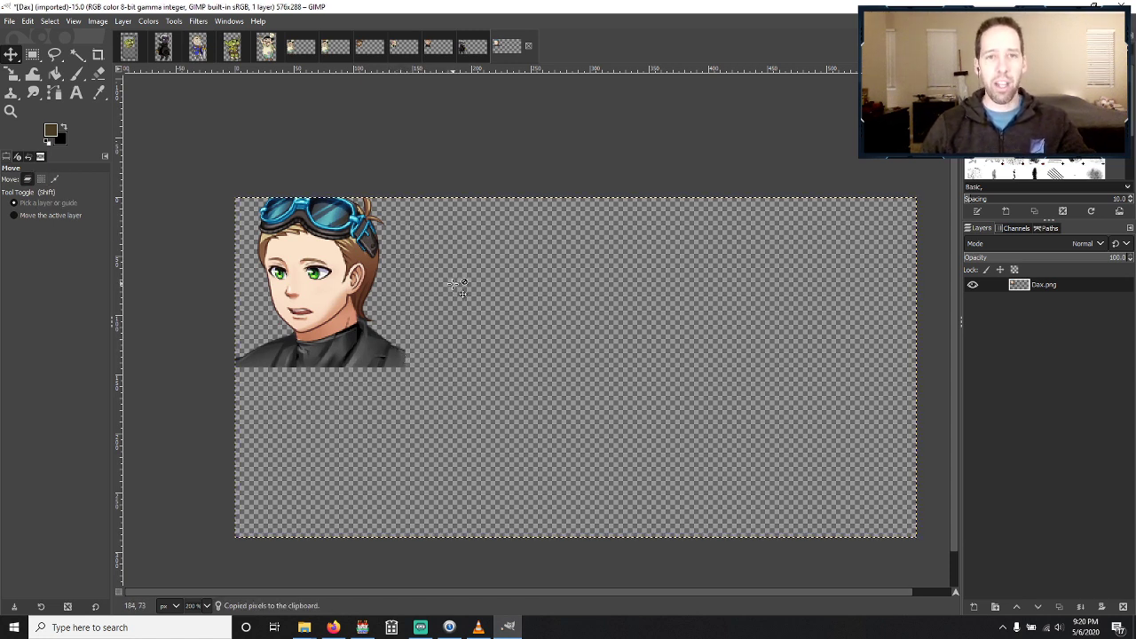
{"action": "left_click", "coordinate": [369, 49]}
{"action": "key", "text": "ctrl+v"}
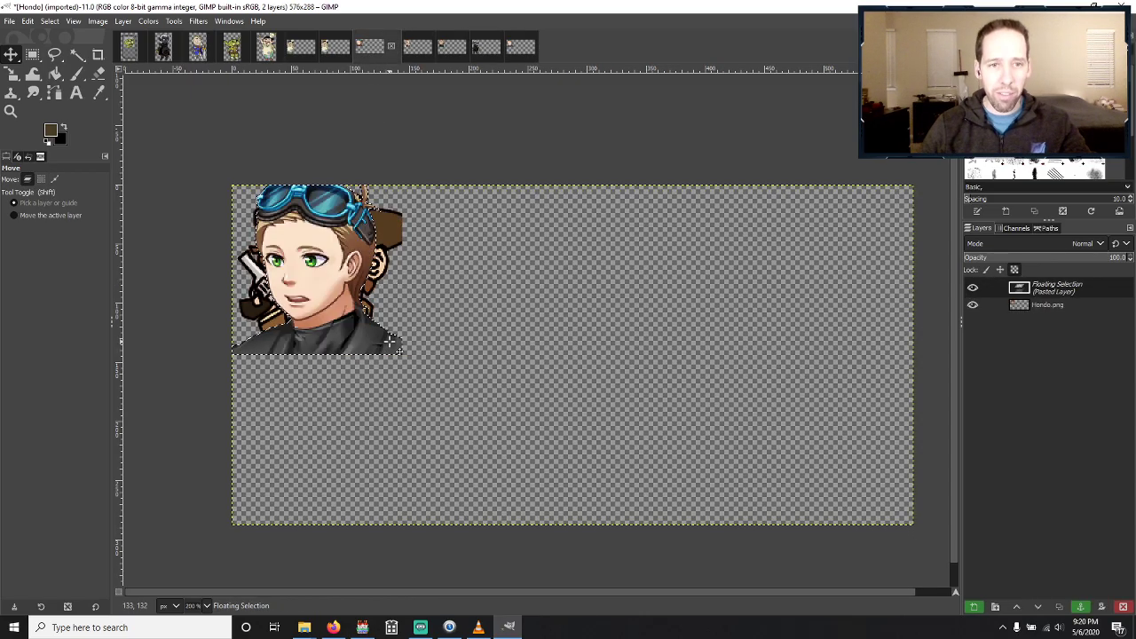
{"action": "left_click", "coordinate": [974, 606]}
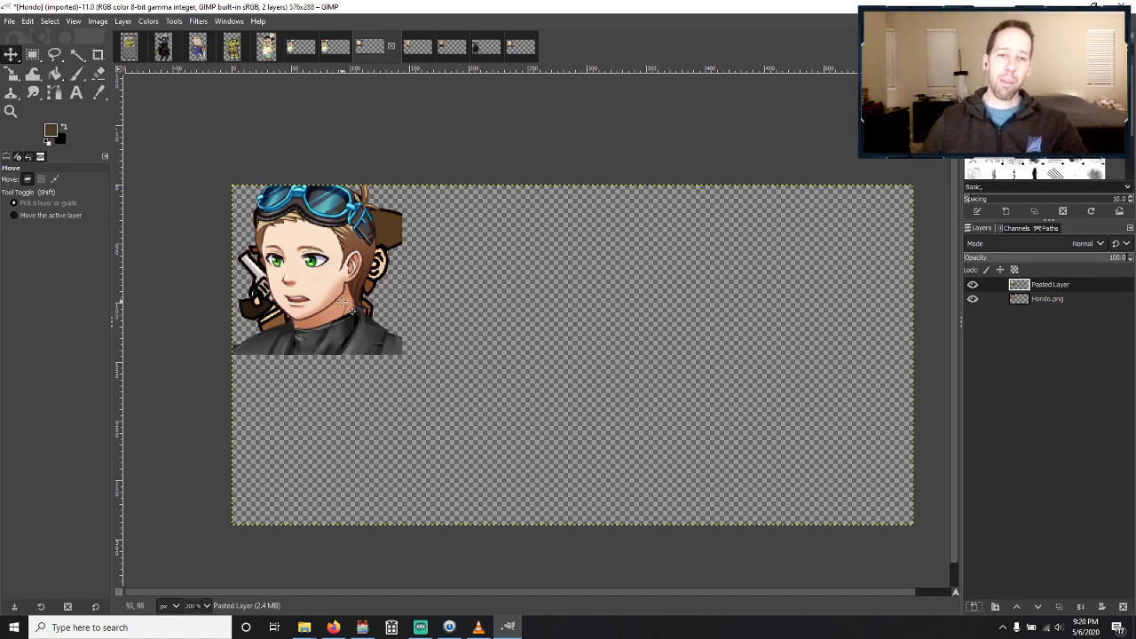
{"action": "left_click_drag", "start_coordinate": [1059, 290], "coordinate": [1046, 354]}
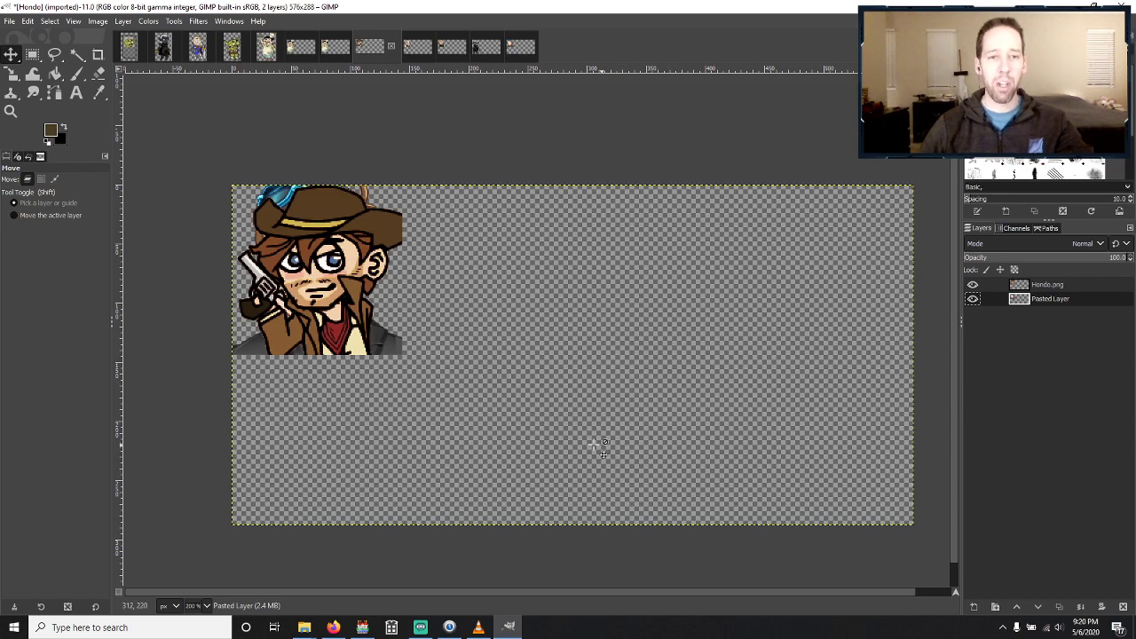
Bring up the 01-DnD folder window and view Hondo_DnD.png in Photos.
{"action": "mouse_move", "coordinate": [311, 628]}
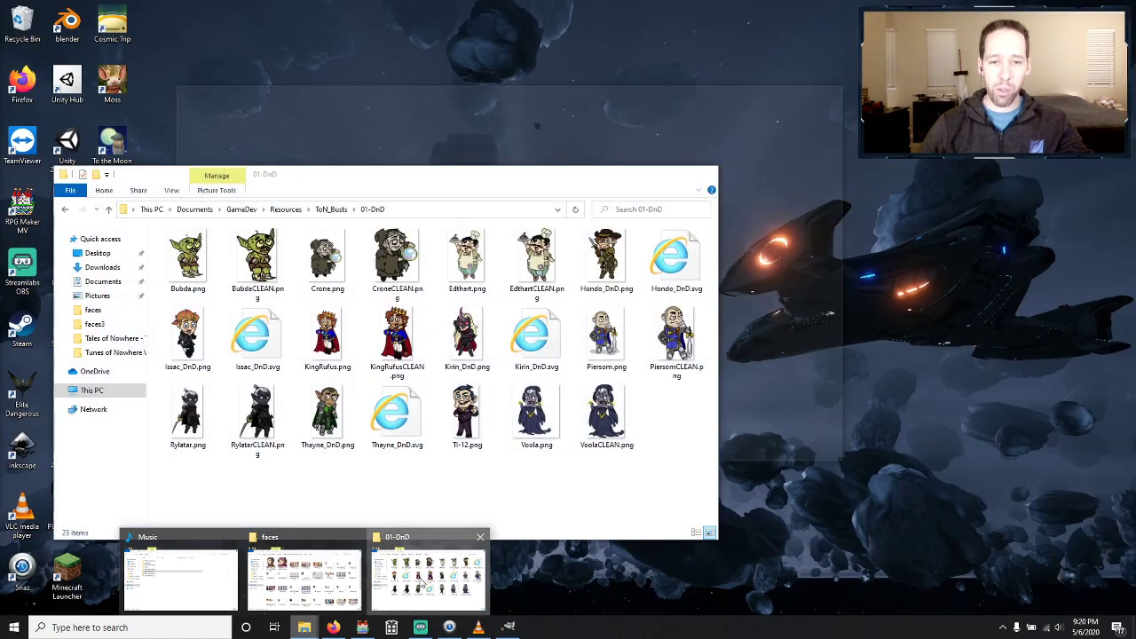
{"action": "left_click", "coordinate": [428, 579]}
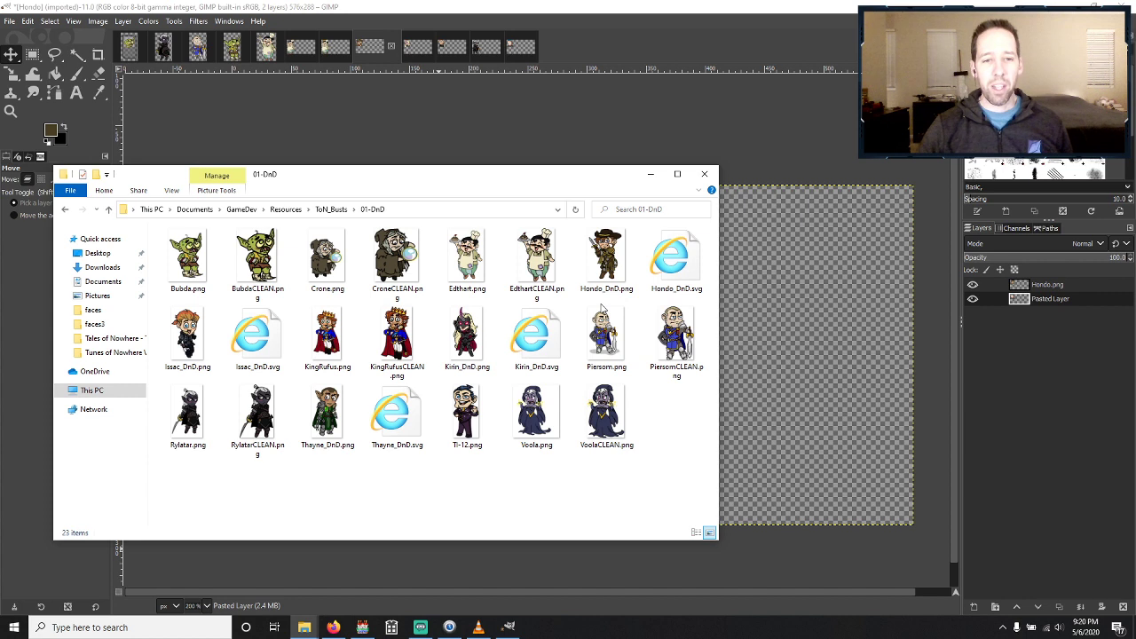
{"action": "double_click", "coordinate": [607, 263]}
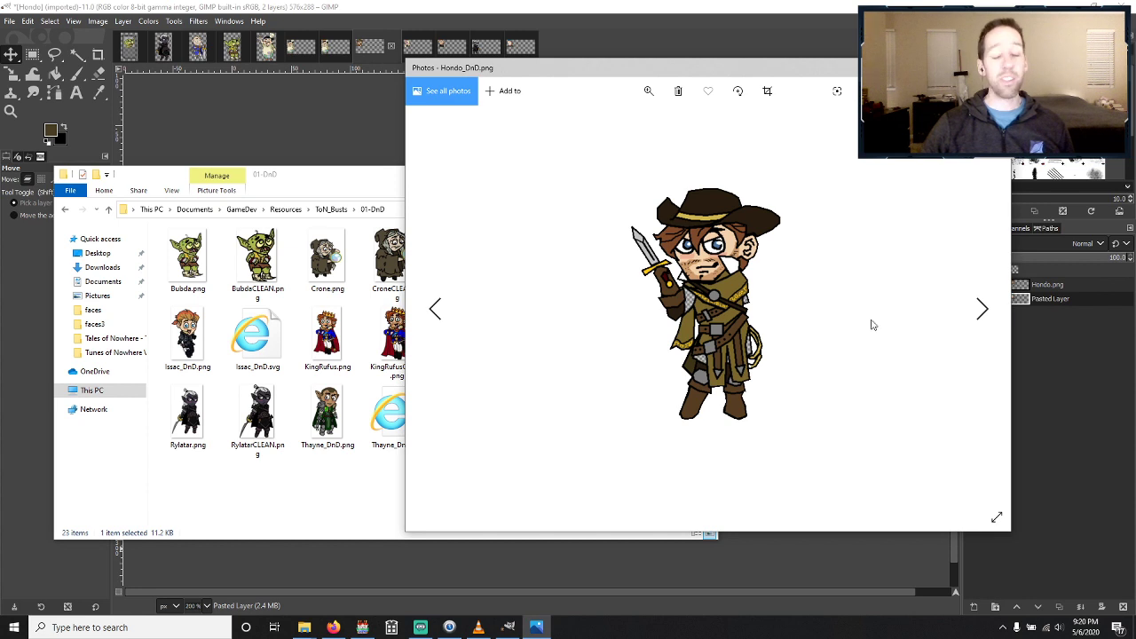
Look through the character pictures from Issac_DnD.png to TI-12.png, return to Thayne_DnD.png, and close the viewer.
{"action": "left_click", "coordinate": [979, 312]}
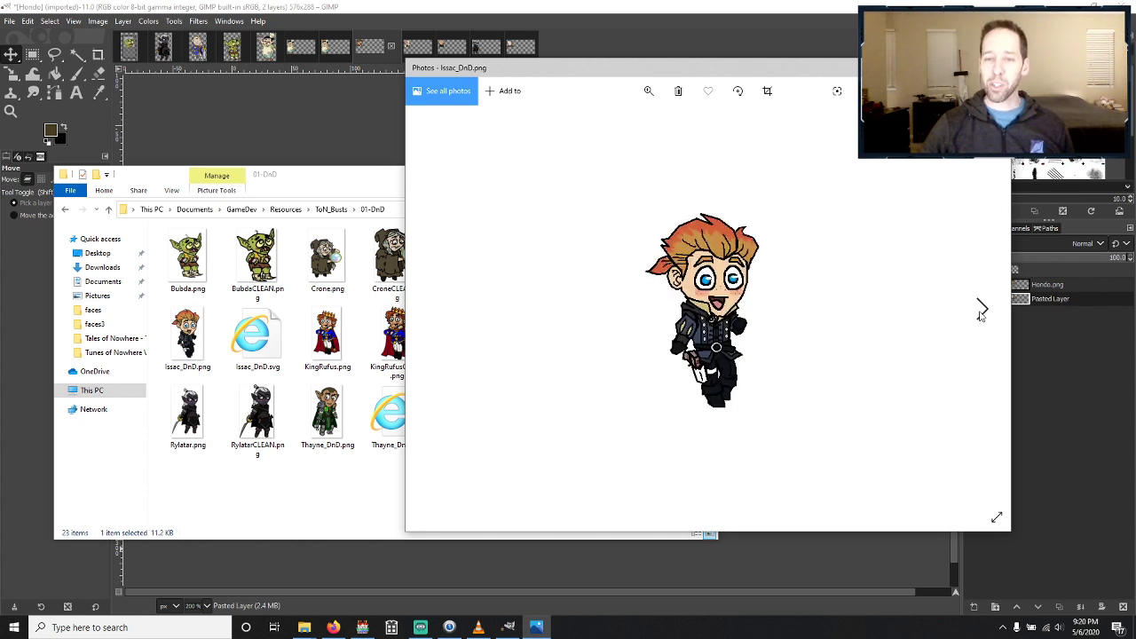
{"action": "left_click", "coordinate": [979, 312]}
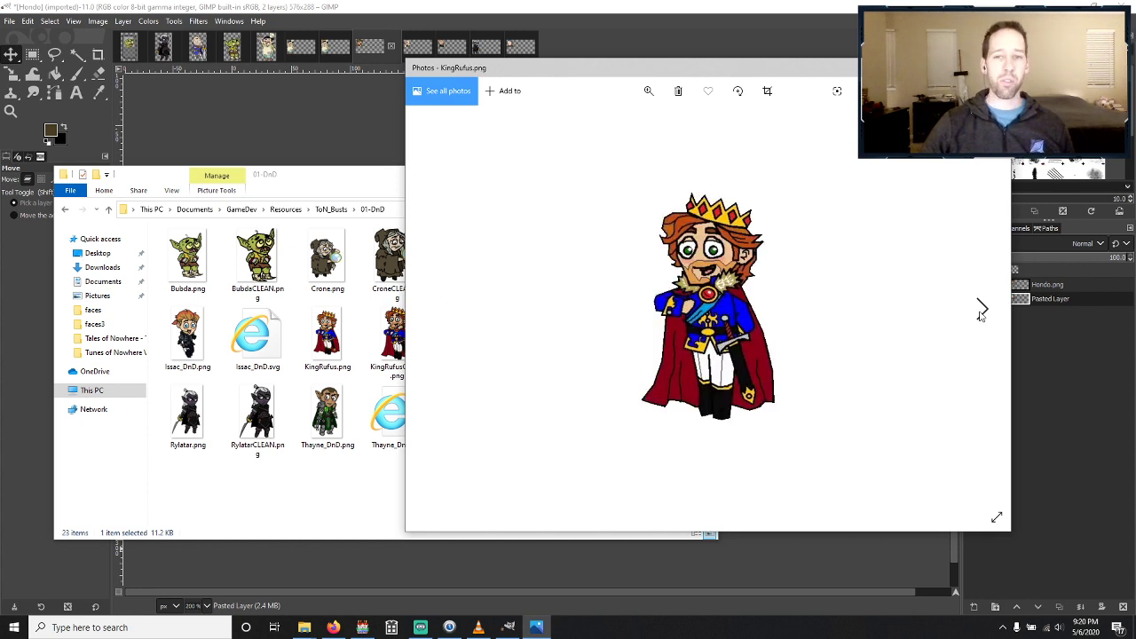
{"action": "left_click", "coordinate": [979, 312]}
{"action": "left_click", "coordinate": [980, 312]}
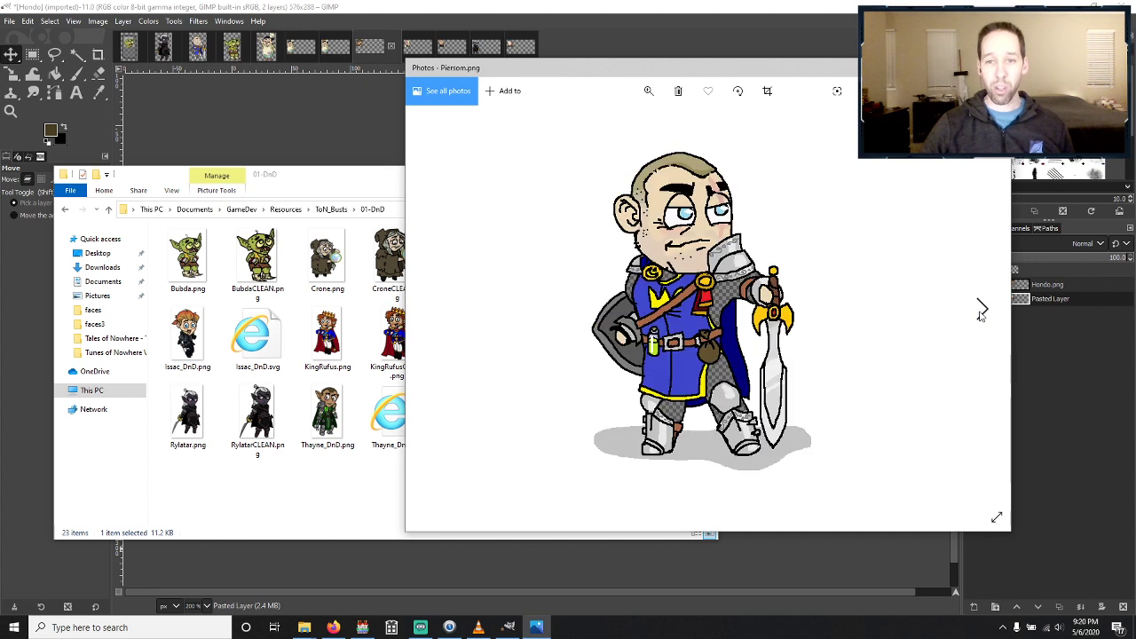
{"action": "left_click", "coordinate": [979, 312]}
{"action": "left_click", "coordinate": [980, 312]}
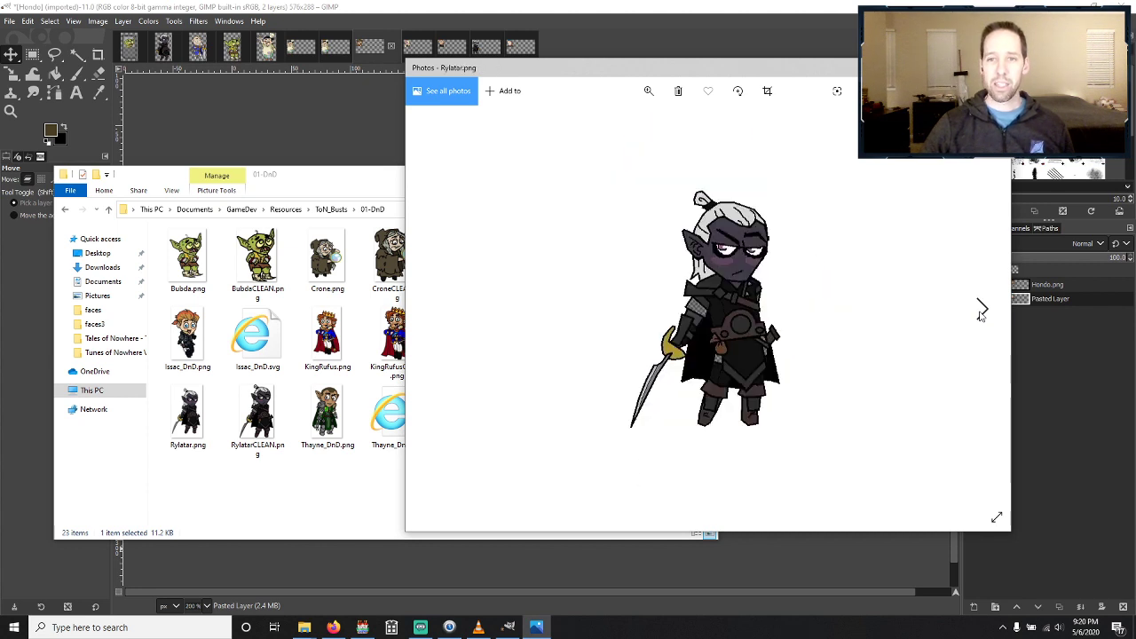
{"action": "left_click", "coordinate": [979, 312]}
{"action": "left_click", "coordinate": [979, 312]}
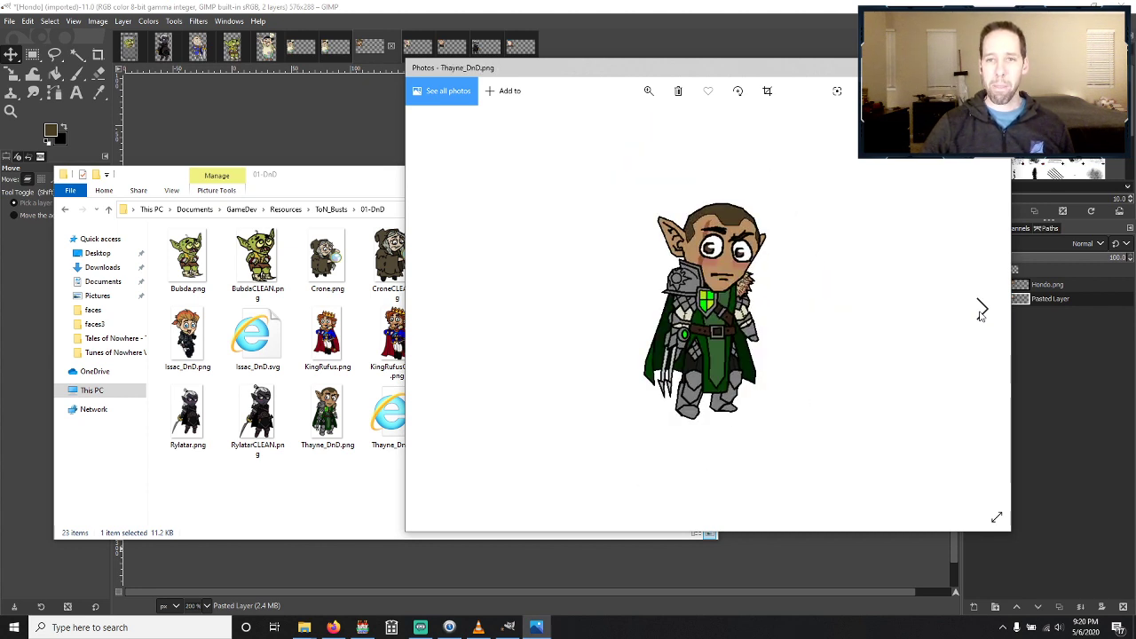
{"action": "left_click", "coordinate": [980, 312]}
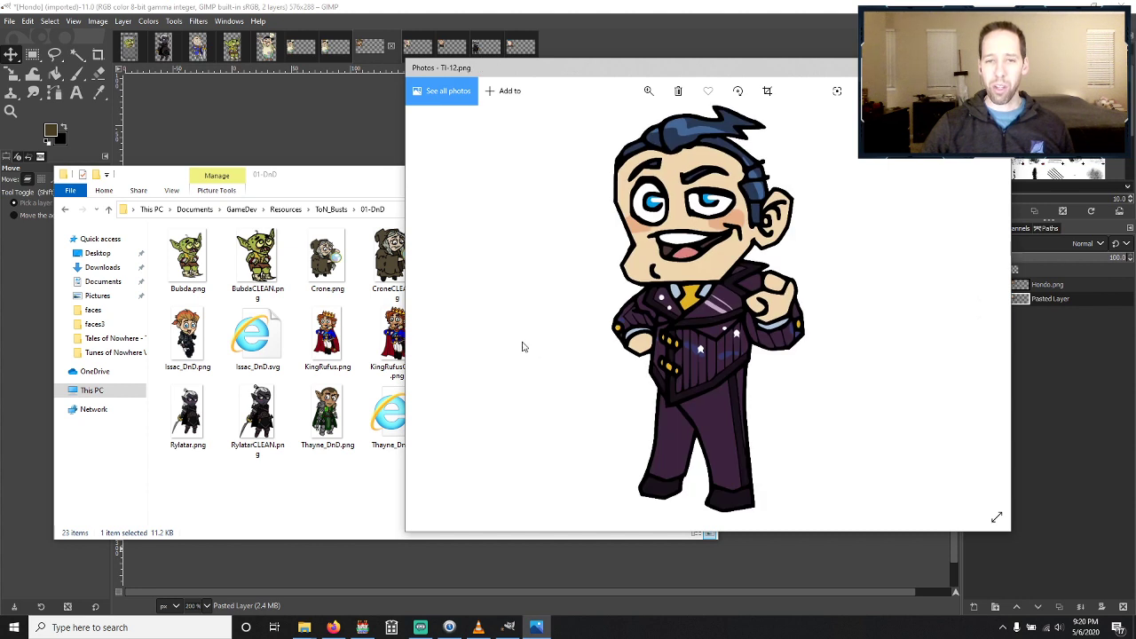
{"action": "left_click", "coordinate": [433, 308]}
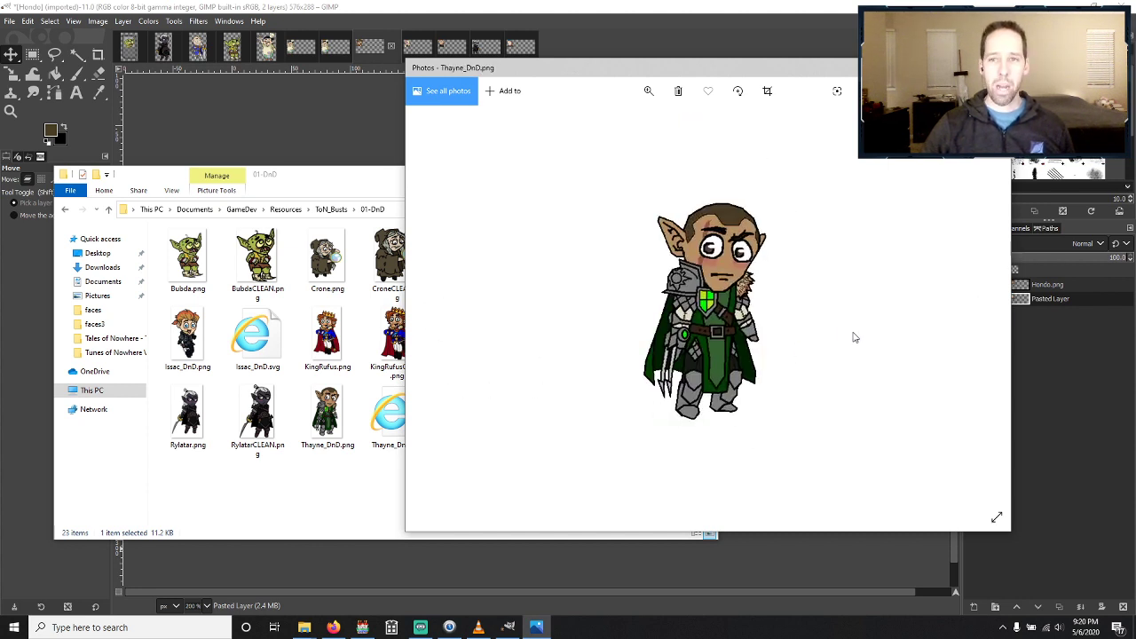
{"action": "left_click", "coordinate": [989, 67]}
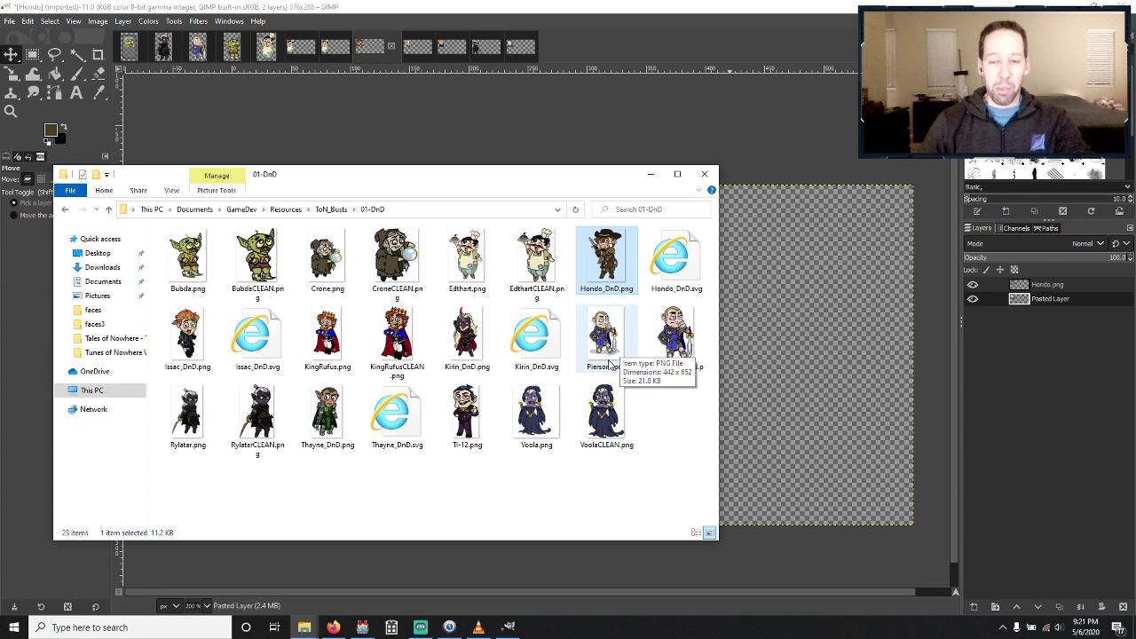
Go up to the ToN_Busts folder and compare Issac.png, Hondo.png and the two infiniteers group pictures in Photos.
{"action": "left_click", "coordinate": [330, 210]}
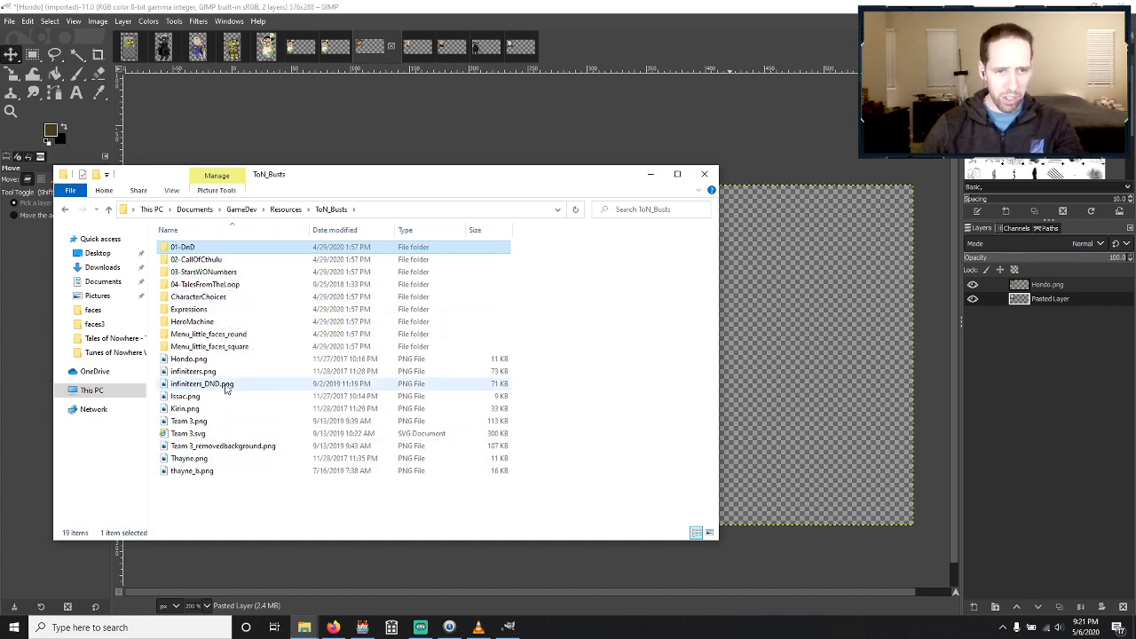
{"action": "double_click", "coordinate": [188, 398]}
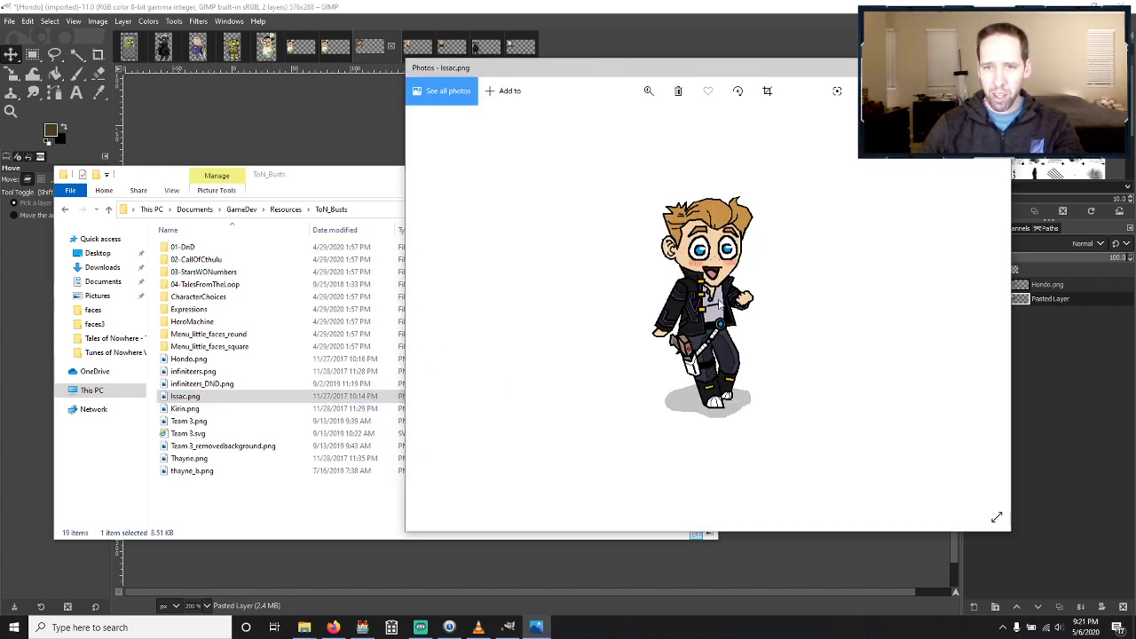
{"action": "scroll", "coordinate": [717, 306], "scroll_direction": "up", "scroll_amount": 3}
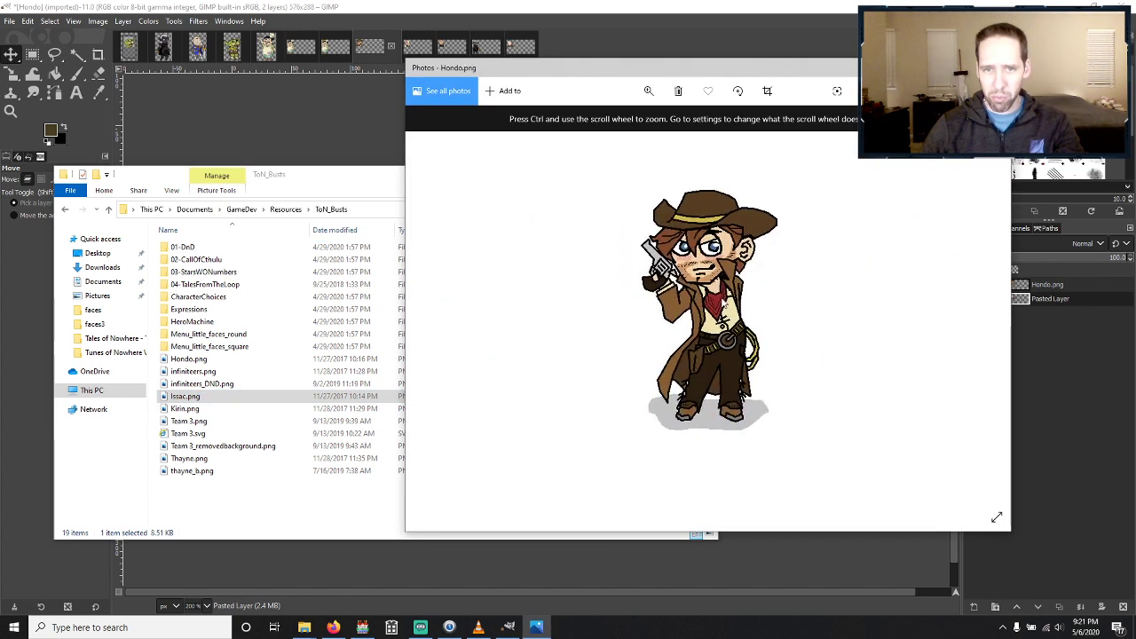
{"action": "scroll", "coordinate": [723, 304], "scroll_direction": "down", "scroll_amount": 2}
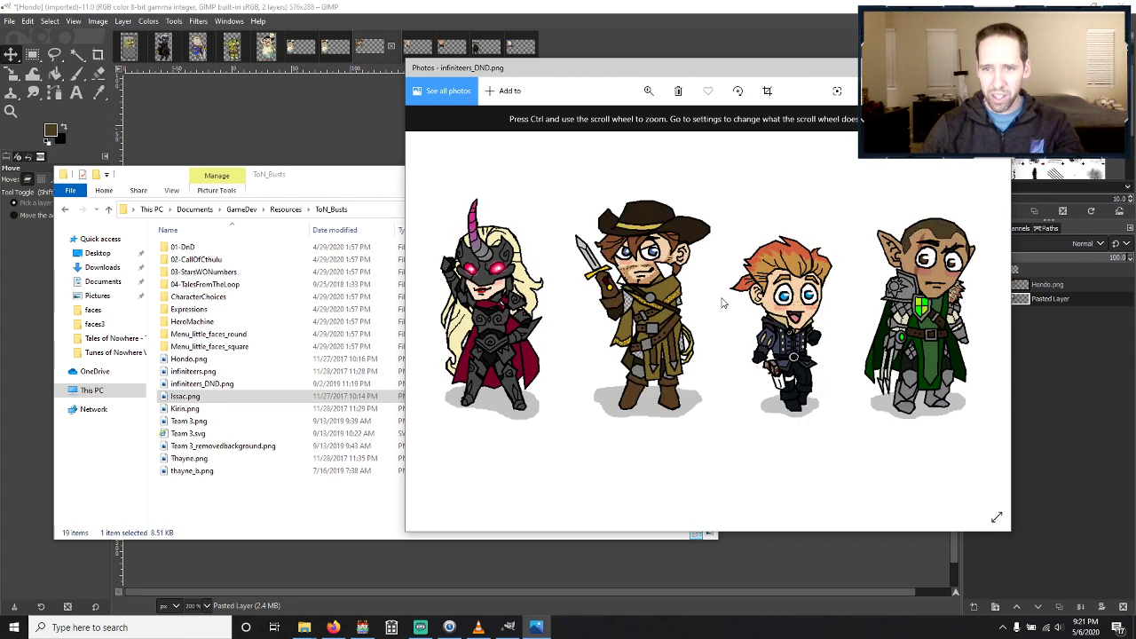
{"action": "scroll", "coordinate": [722, 304], "scroll_direction": "up", "scroll_amount": 1}
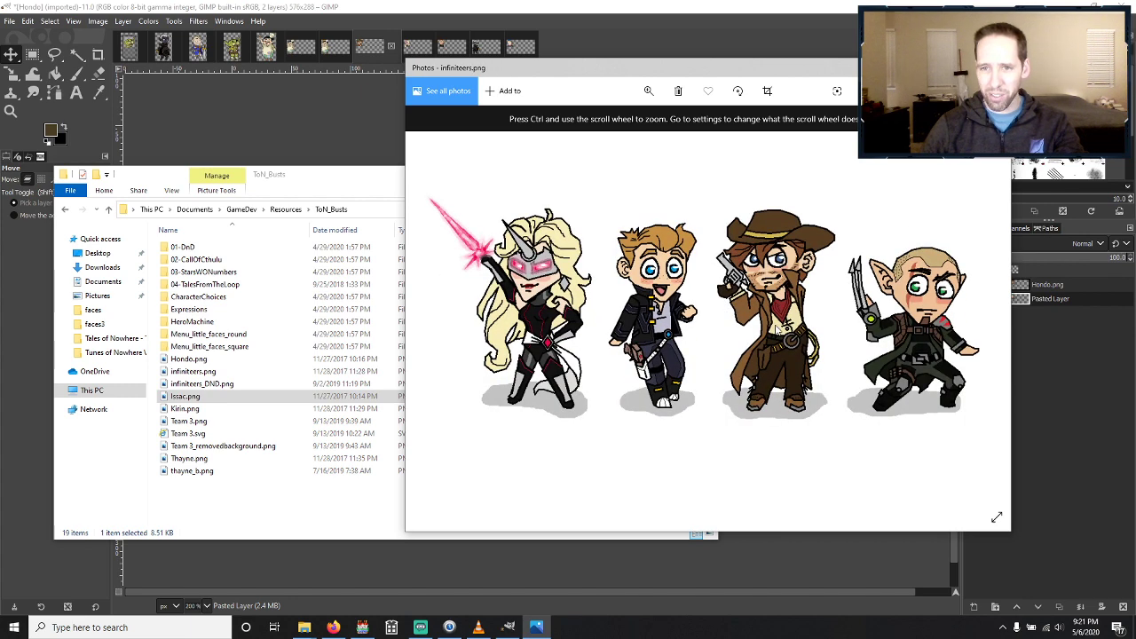
{"action": "scroll", "coordinate": [775, 330], "scroll_direction": "up", "scroll_amount": 1}
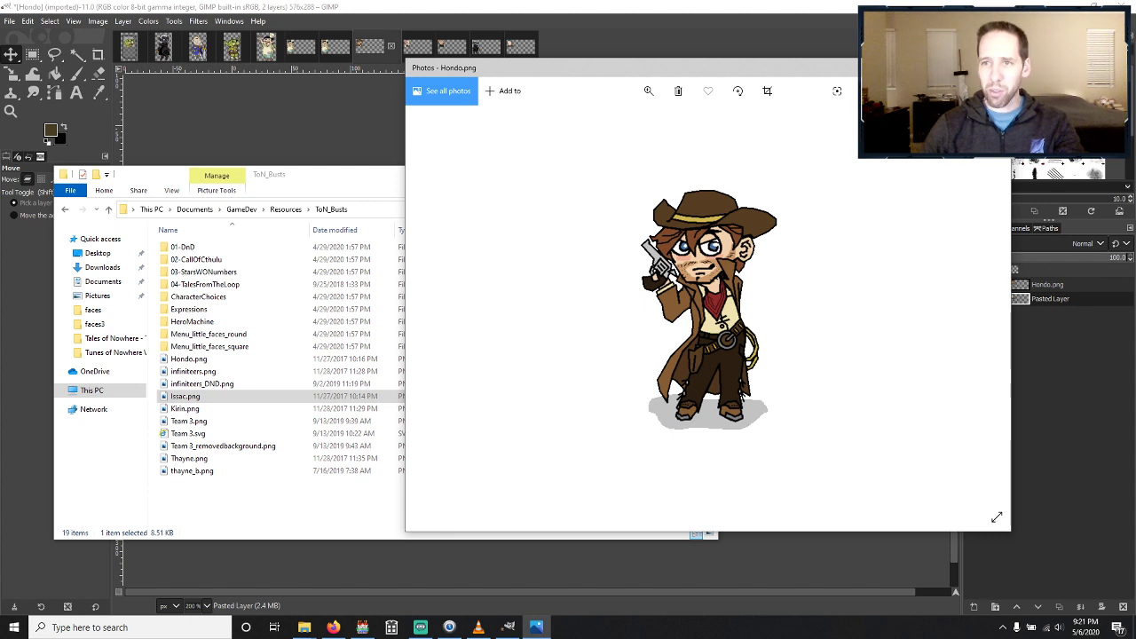
{"action": "key", "text": "alt+F4"}
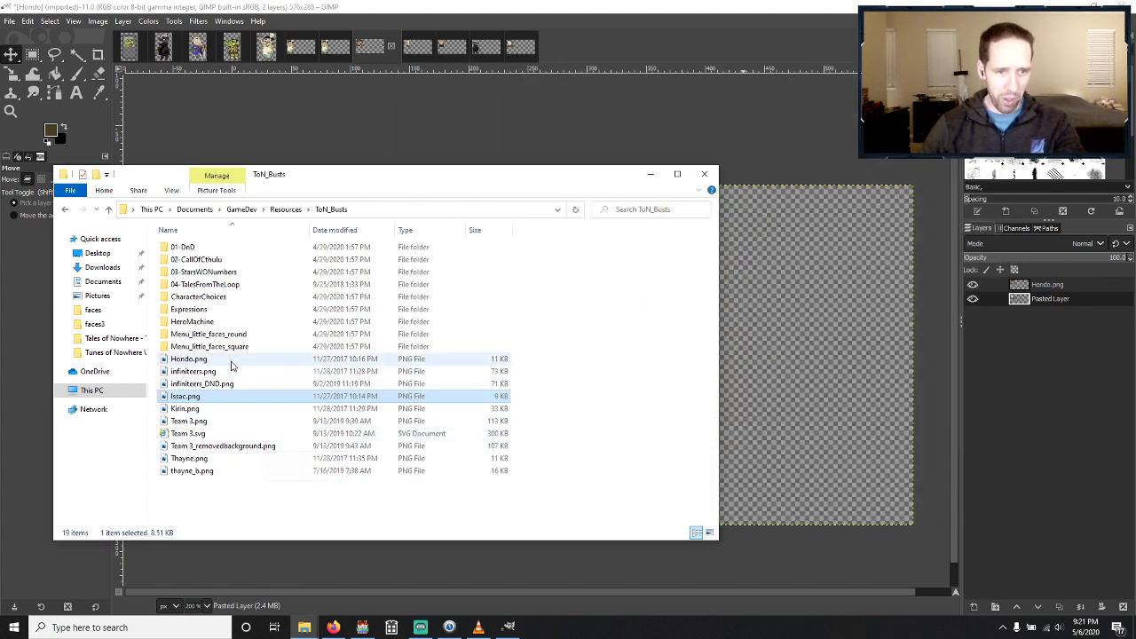
Check the Neutral_closed and ORIGINAL subfolders of the Expressions folder for source character art.
{"action": "double_click", "coordinate": [213, 310]}
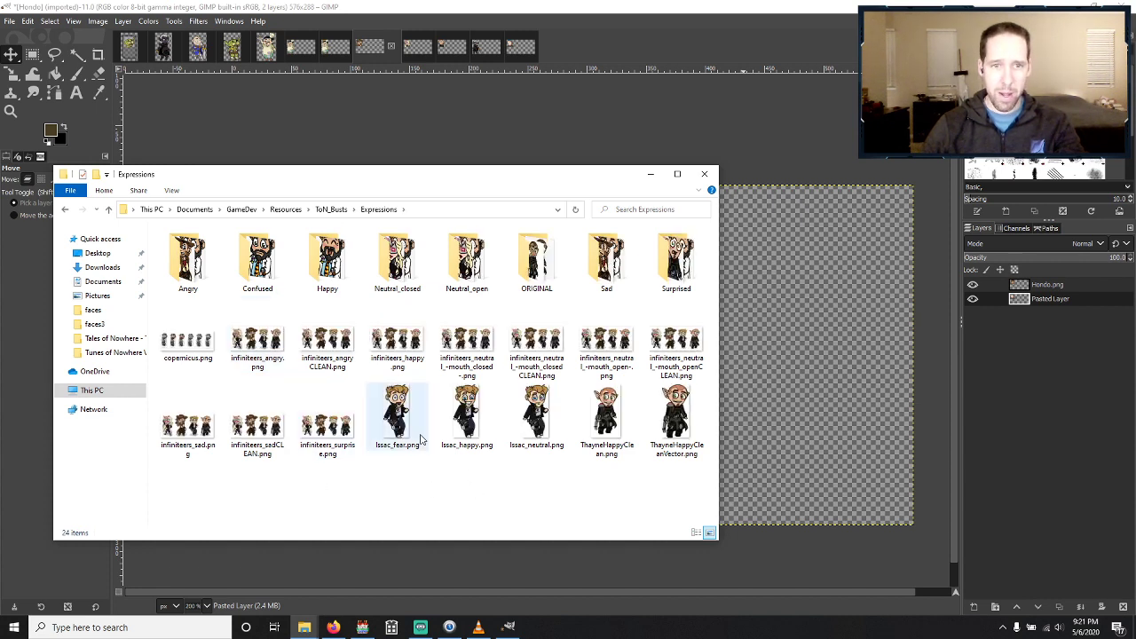
{"action": "double_click", "coordinate": [397, 261]}
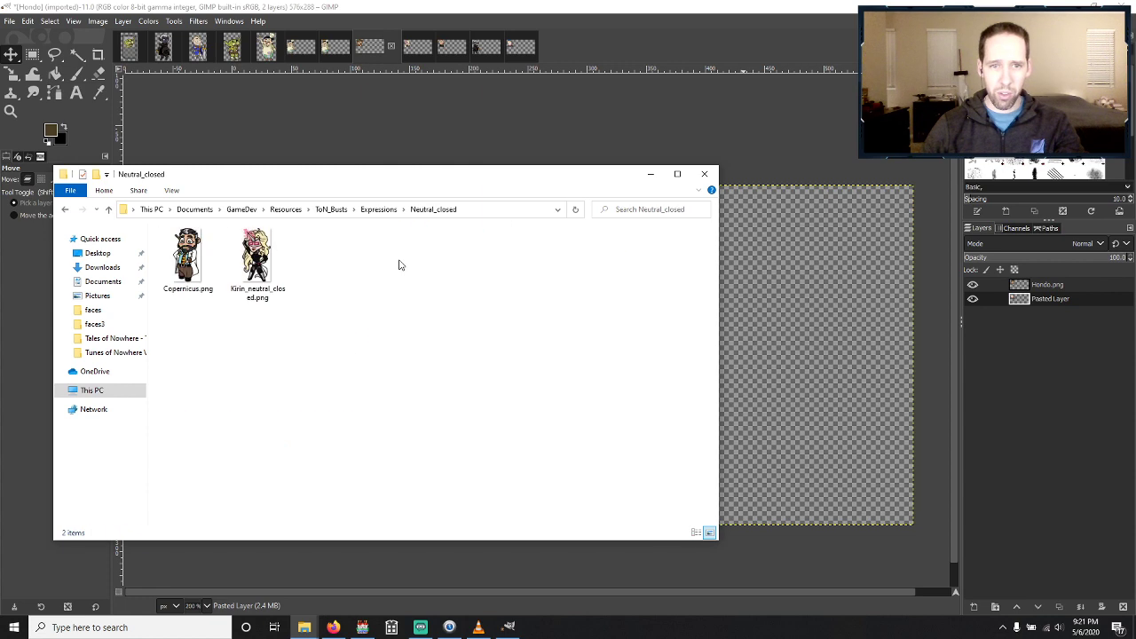
{"action": "left_click", "coordinate": [378, 210]}
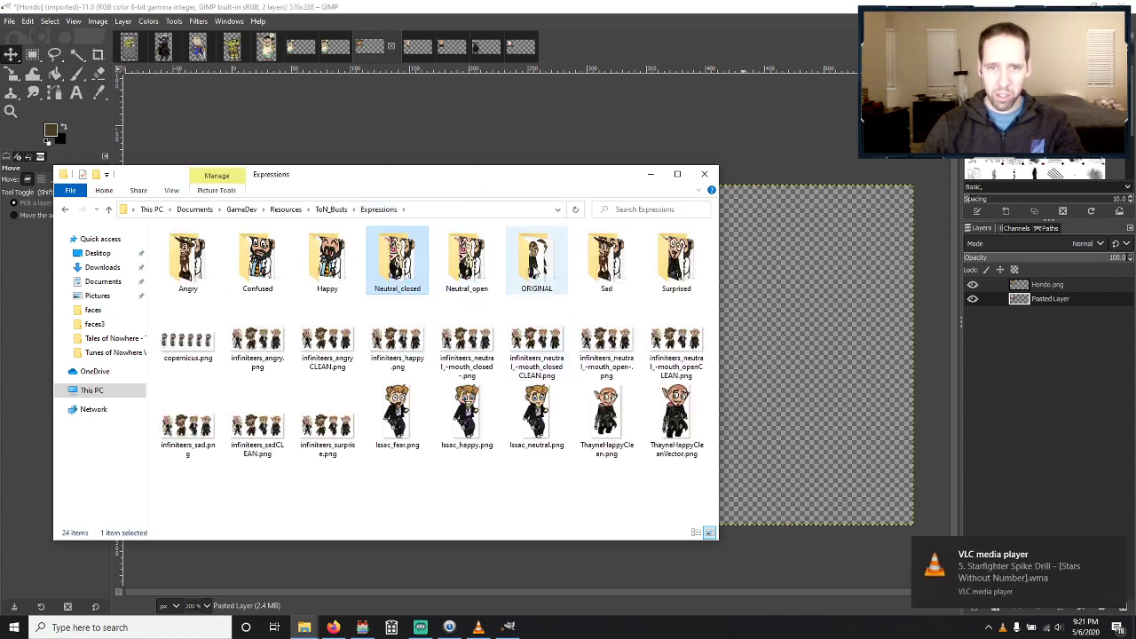
{"action": "double_click", "coordinate": [536, 261]}
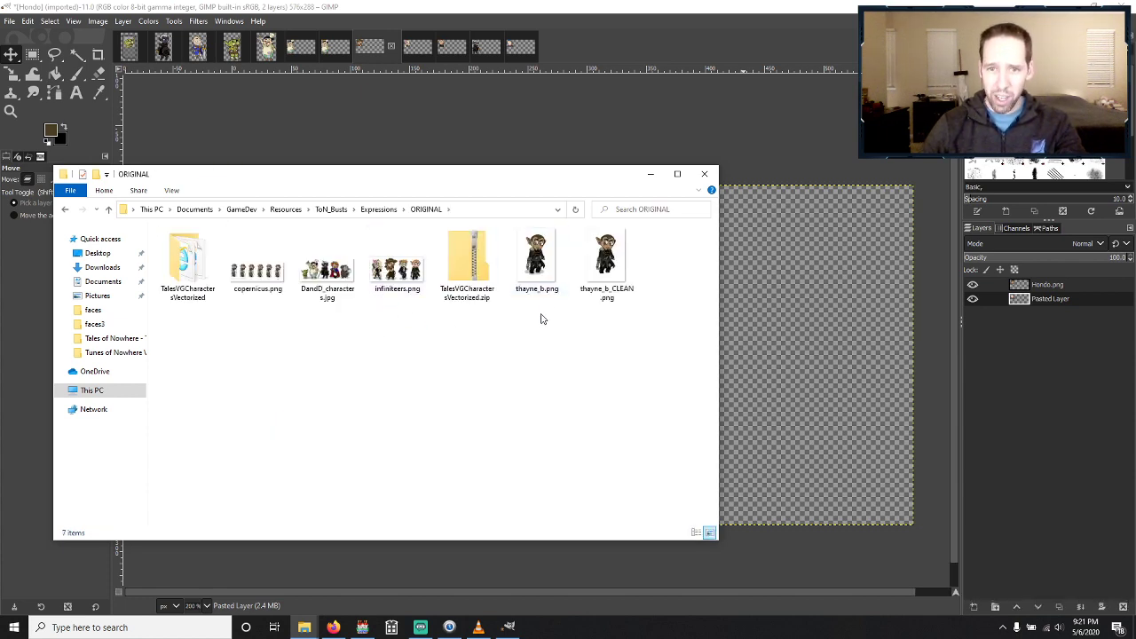
Inspect thayne_b_CLEAN.png up close in Photos to judge its image quality, and close it.
{"action": "double_click", "coordinate": [603, 266]}
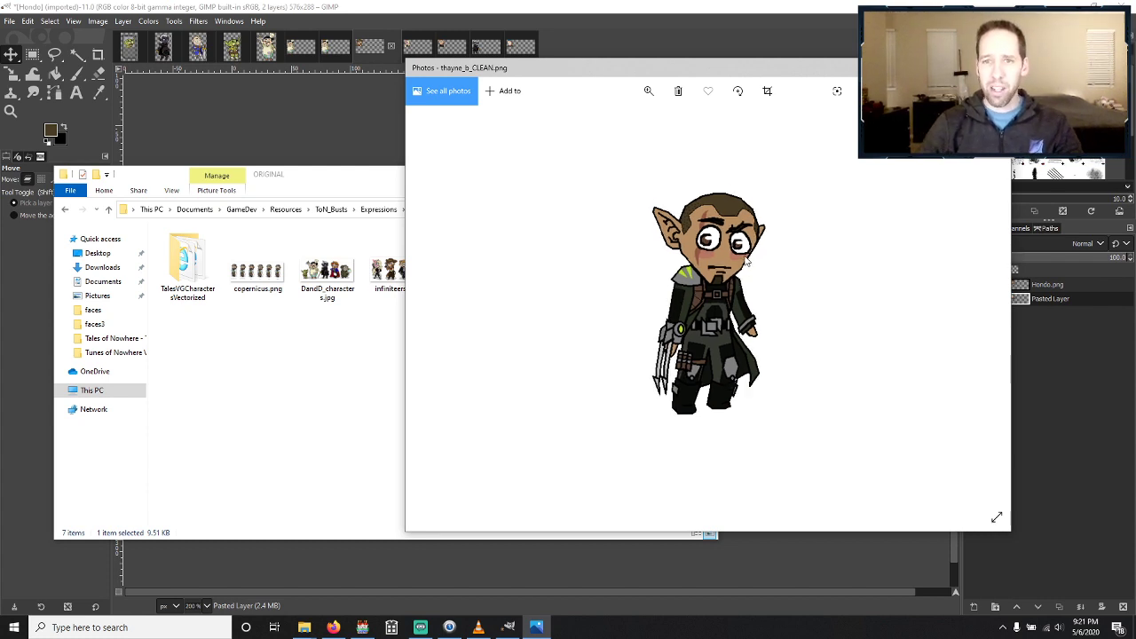
{"action": "scroll", "coordinate": [745, 259], "scroll_direction": "up", "scroll_amount": 6}
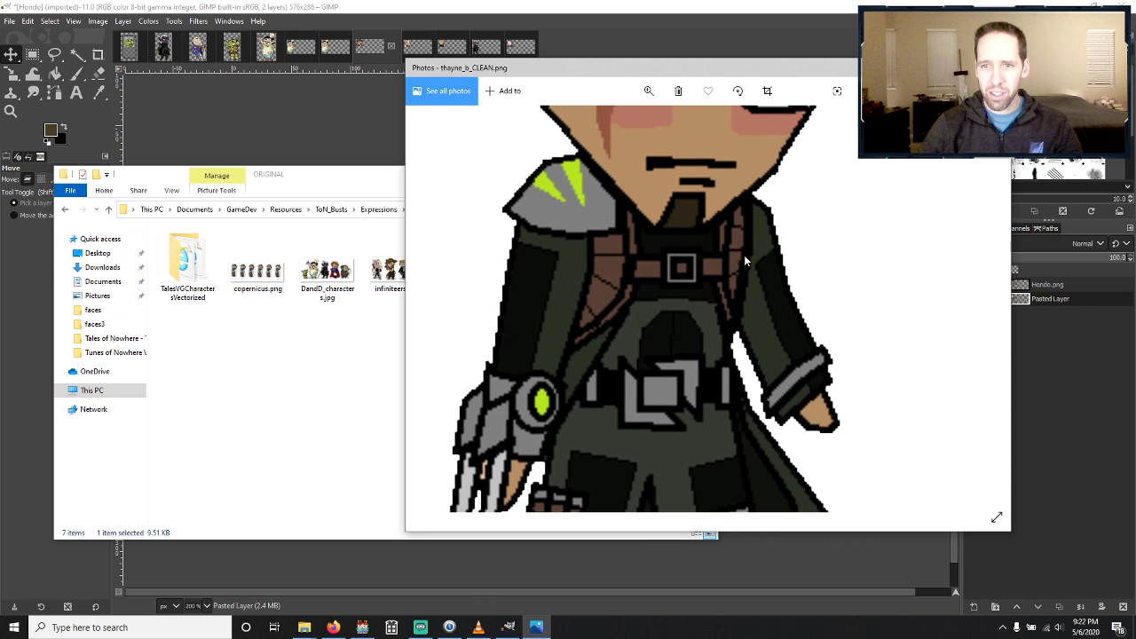
{"action": "scroll", "coordinate": [744, 259], "scroll_direction": "down", "scroll_amount": 7}
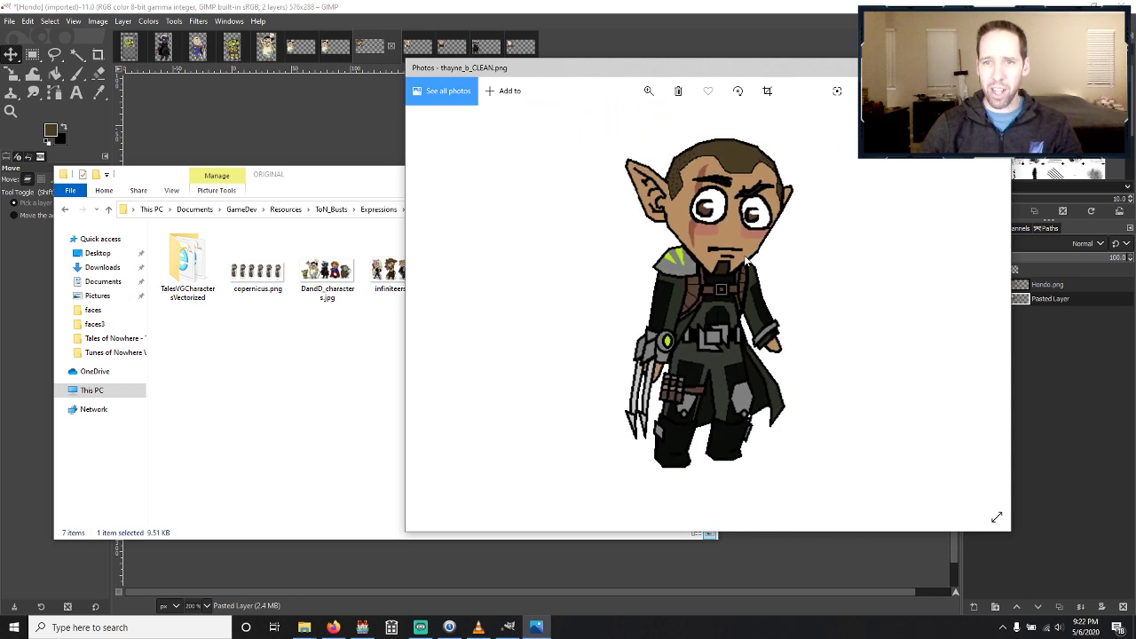
{"action": "key", "text": "alt+F4"}
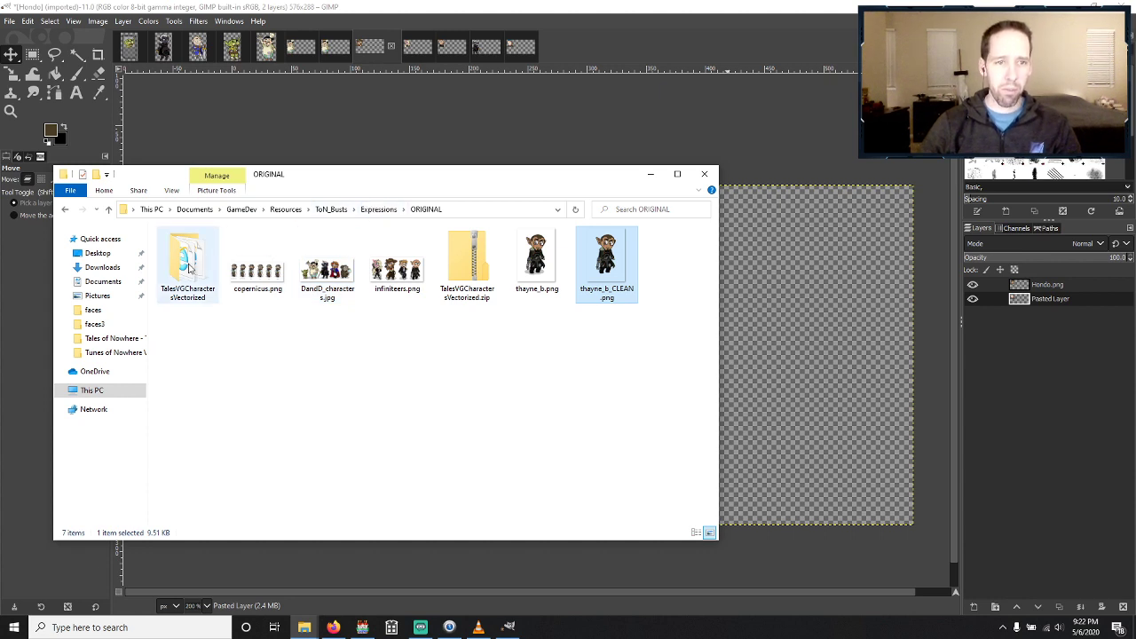
Import hondo_vector.svg from the TalesVGCharactersVectorized folder into the Hondo image as a new layer at 744 × 1052 px.
{"action": "double_click", "coordinate": [189, 269]}
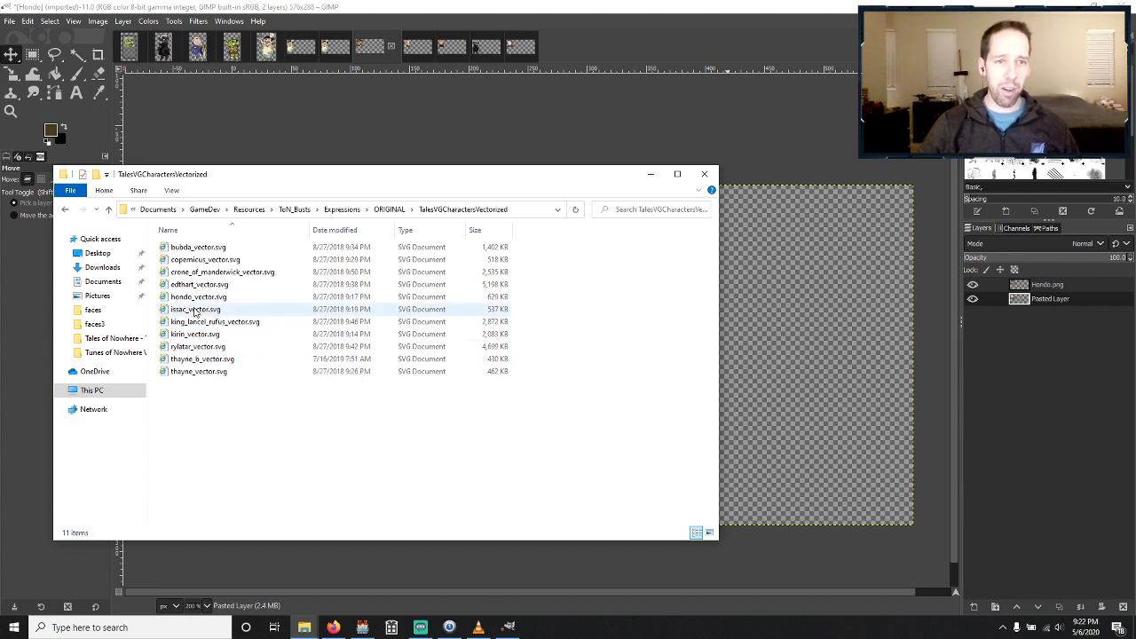
{"action": "left_click_drag", "start_coordinate": [196, 296], "coordinate": [448, 138]}
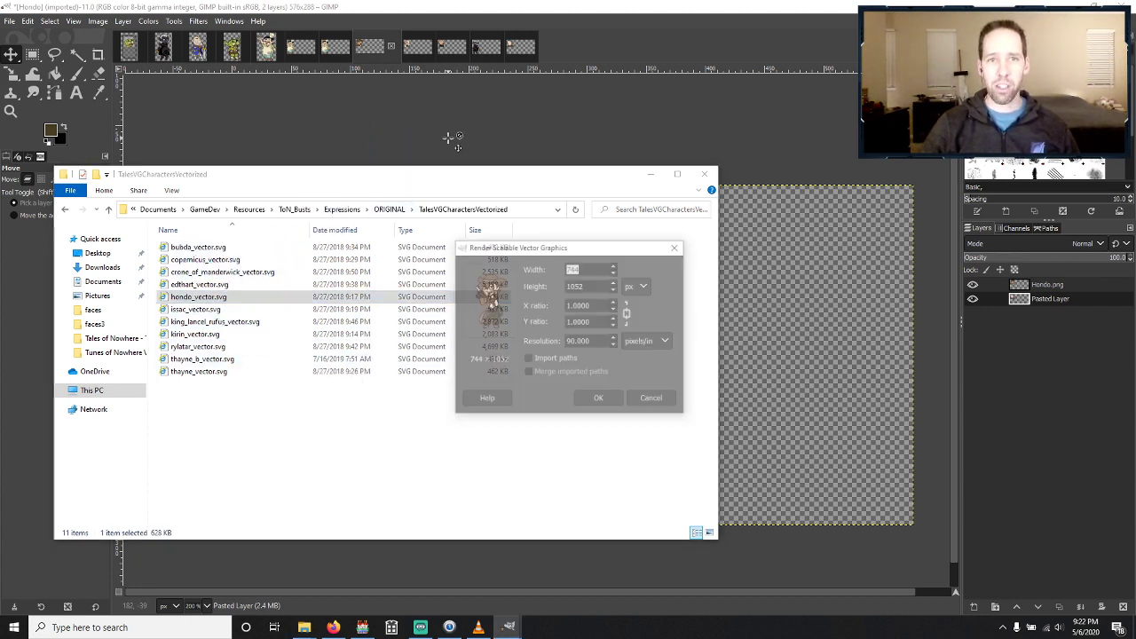
{"action": "left_click", "coordinate": [599, 400]}
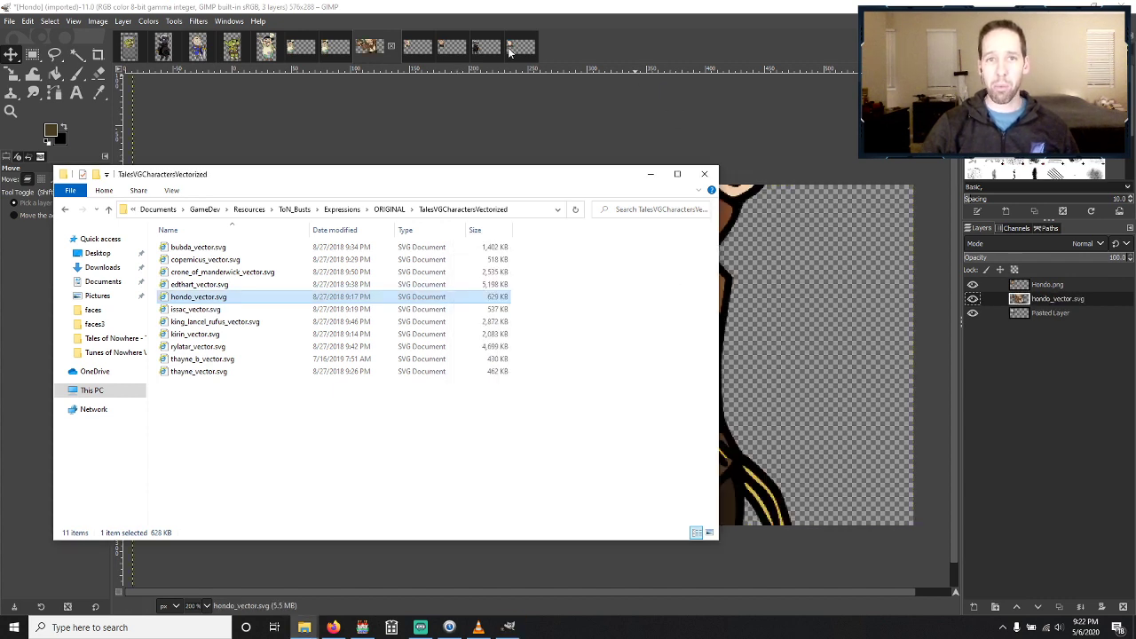
{"action": "left_click", "coordinate": [457, 18]}
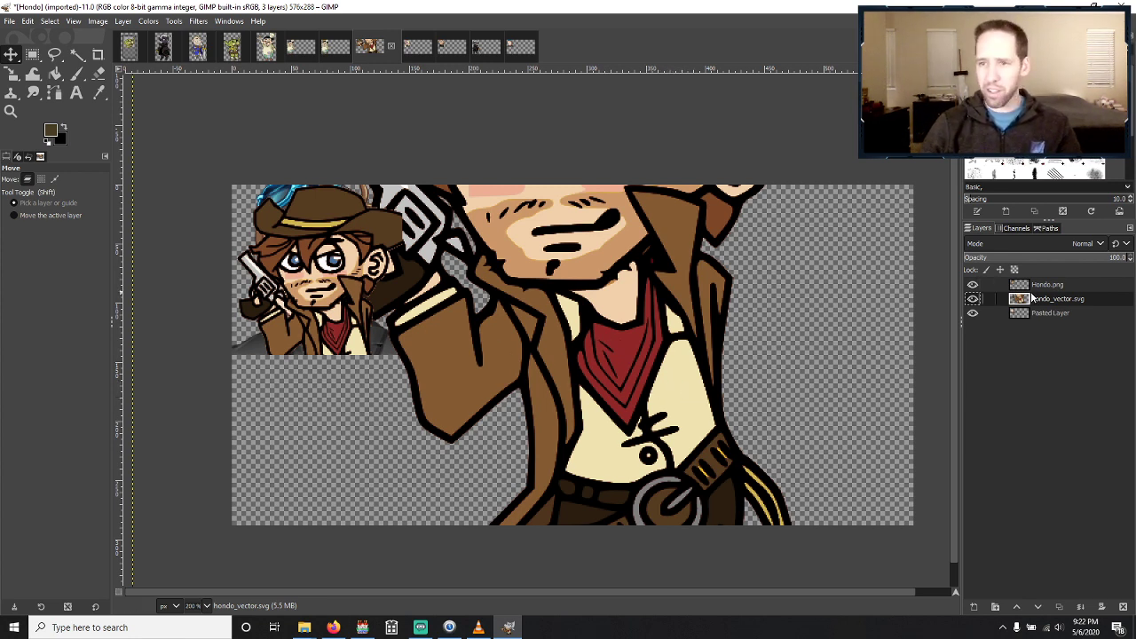
Hide the Hondo.png layer and scale the hondo_vector.svg layer proportionally to about 538 × 761 px.
{"action": "left_click", "coordinate": [972, 285]}
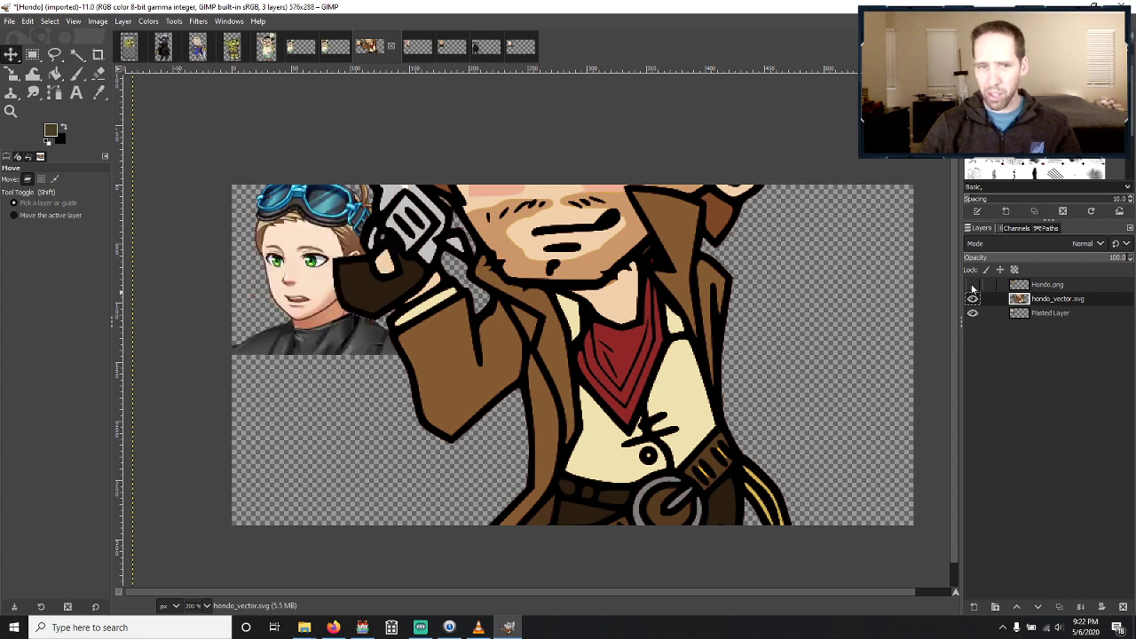
{"action": "left_click", "coordinate": [13, 76]}
{"action": "left_click_drag", "start_coordinate": [756, 516], "coordinate": [649, 242]}
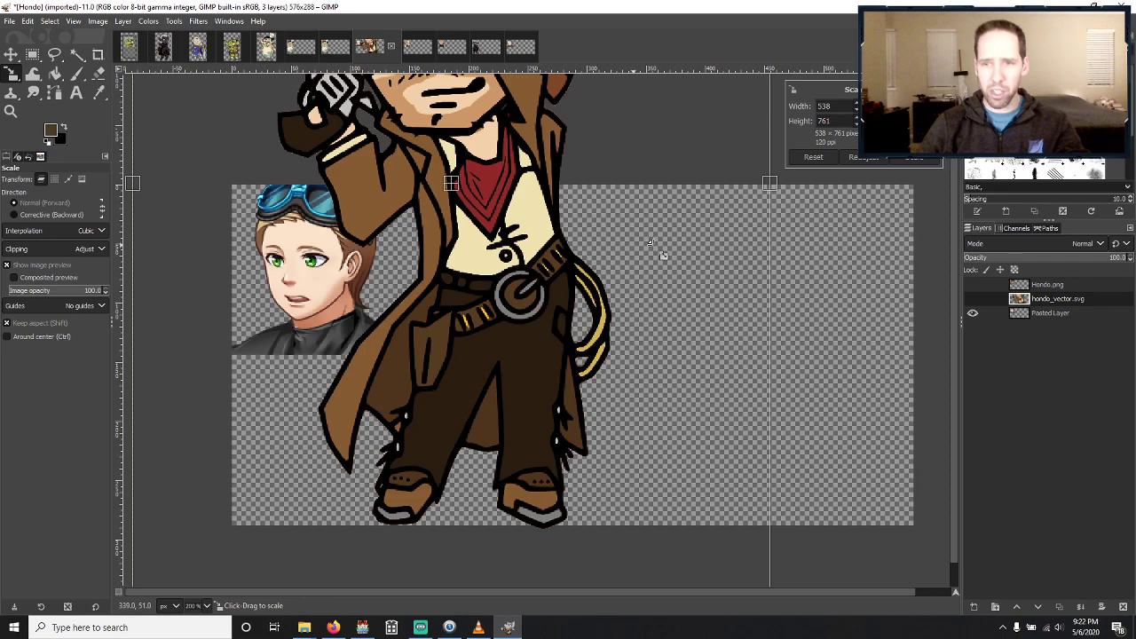
{"action": "left_click", "coordinate": [919, 160]}
Move the hondo_vector.svg layer so the head lies within the canvas, and scale it down further toward the reference face's size.
{"action": "key", "text": "m"}
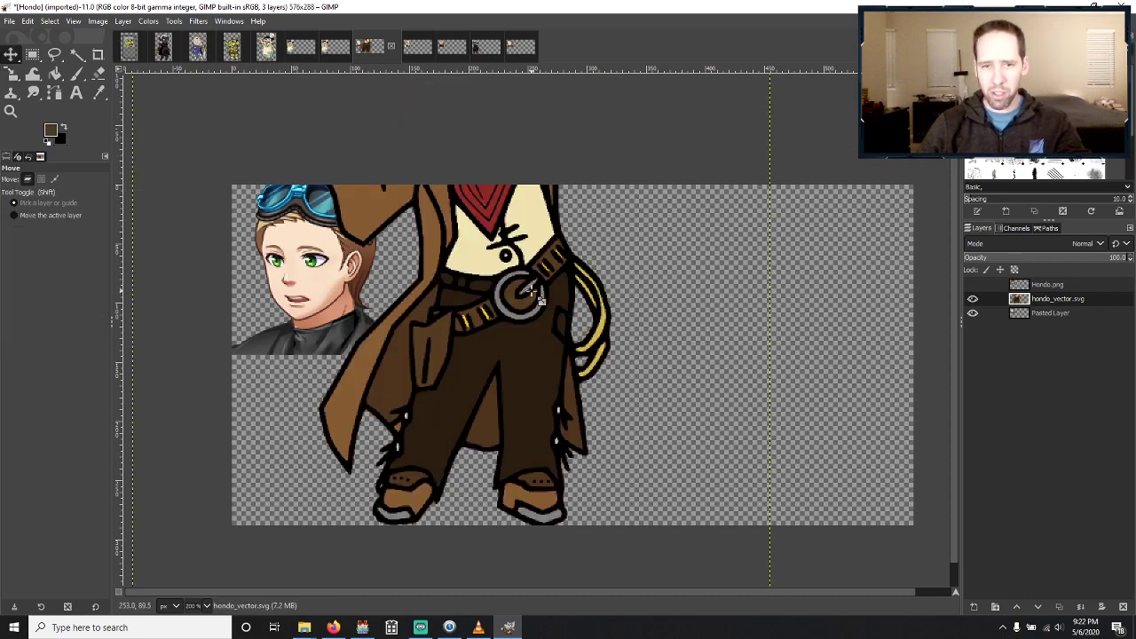
{"action": "left_click_drag", "start_coordinate": [524, 259], "coordinate": [469, 413]}
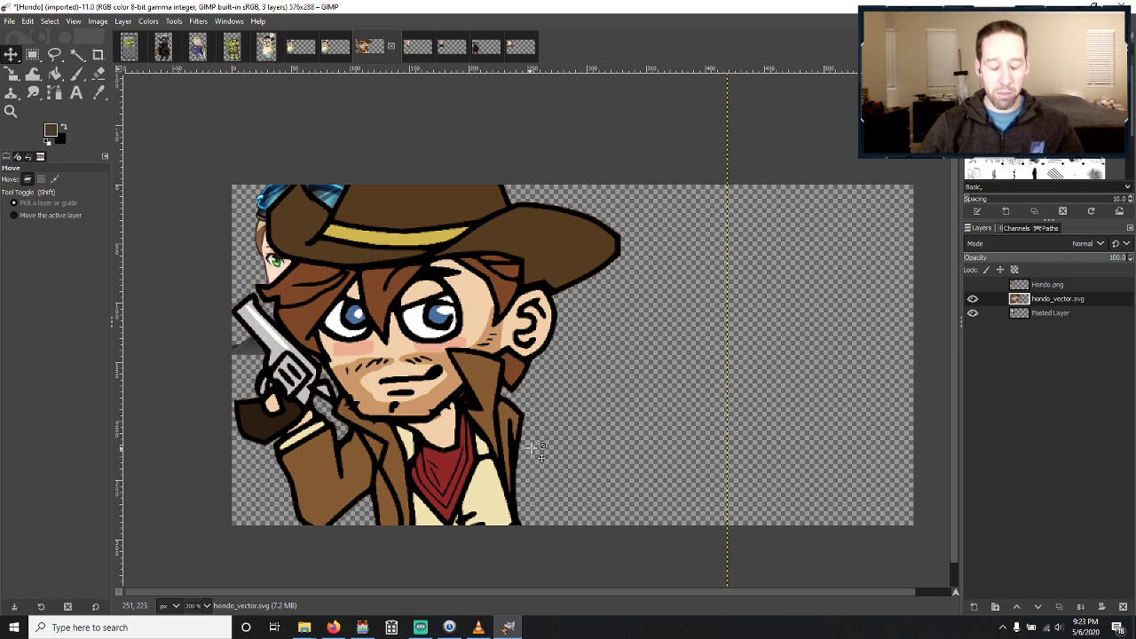
{"action": "key", "text": "shift+s"}
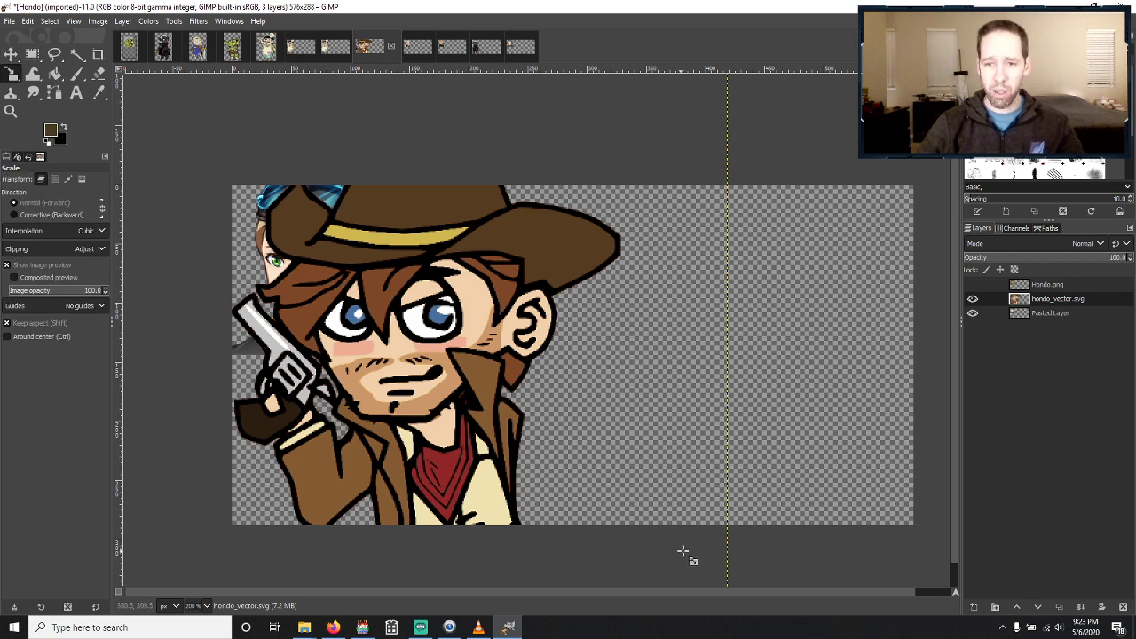
{"action": "left_click_drag", "start_coordinate": [690, 557], "coordinate": [369, 257]}
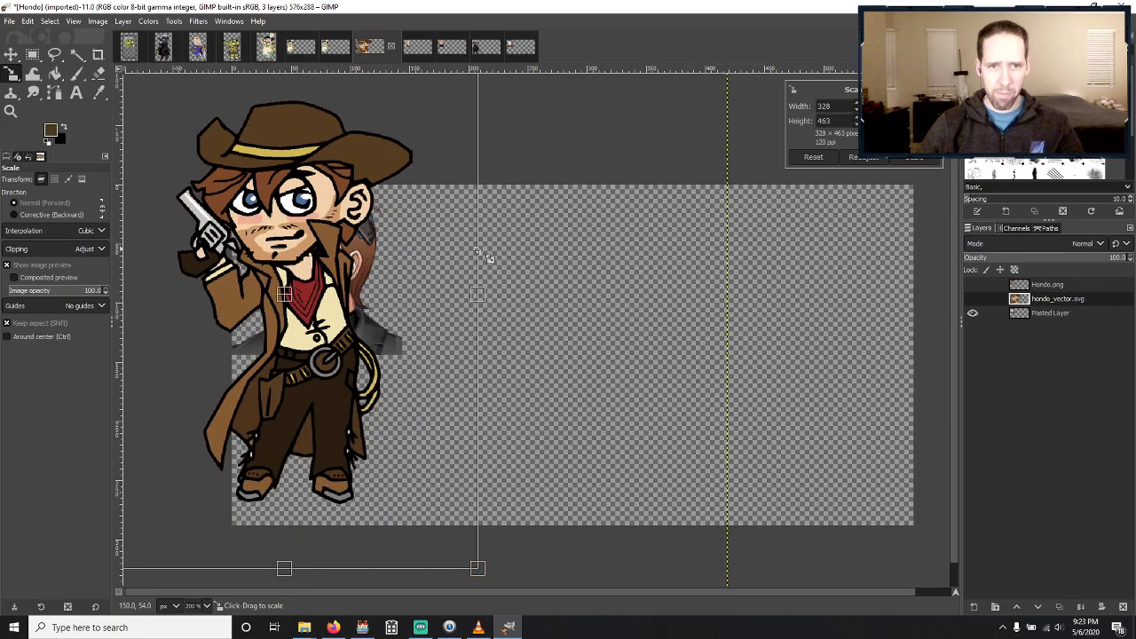
Scale the hondo_vector.svg layer to 328 × 463 pixels and move the cowboy beside the portrait with goggles.
{"action": "left_click", "coordinate": [914, 158]}
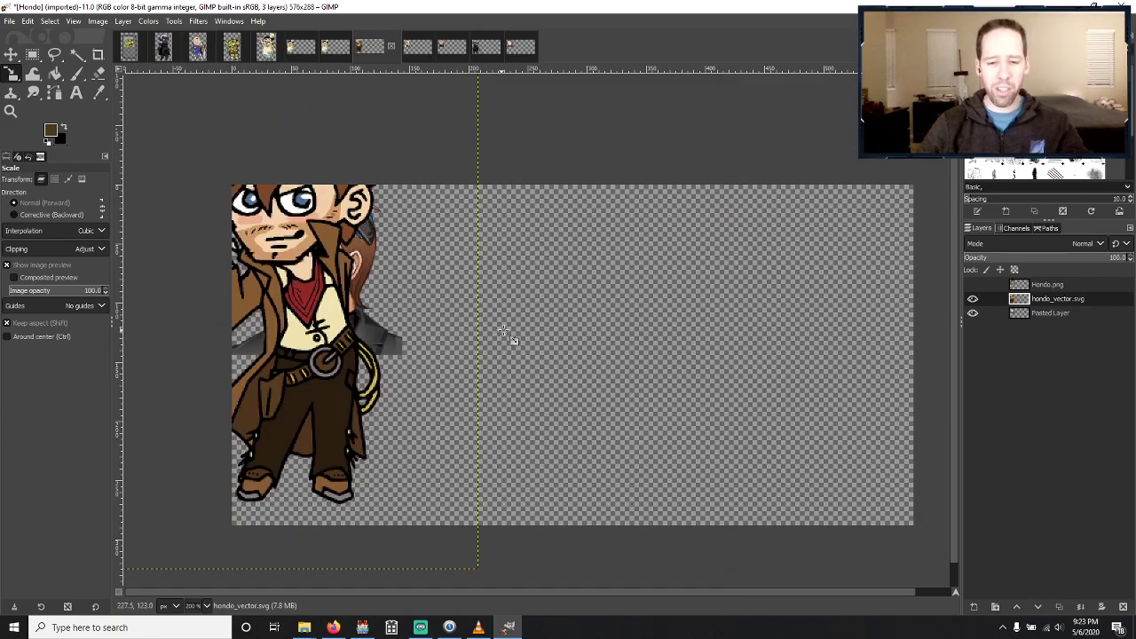
{"action": "key", "text": "m"}
{"action": "left_click_drag", "start_coordinate": [283, 264], "coordinate": [543, 381]}
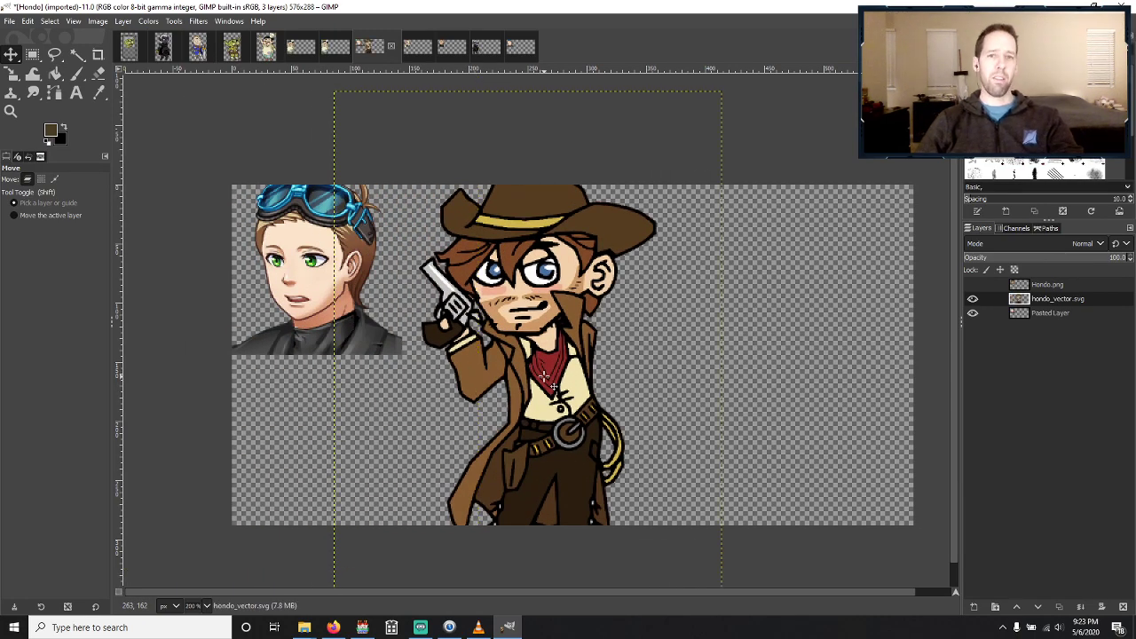
Scale the cowboy layer down to 298 × 421 pixels and move it back over the portrait with goggles.
{"action": "key", "text": "shift+s"}
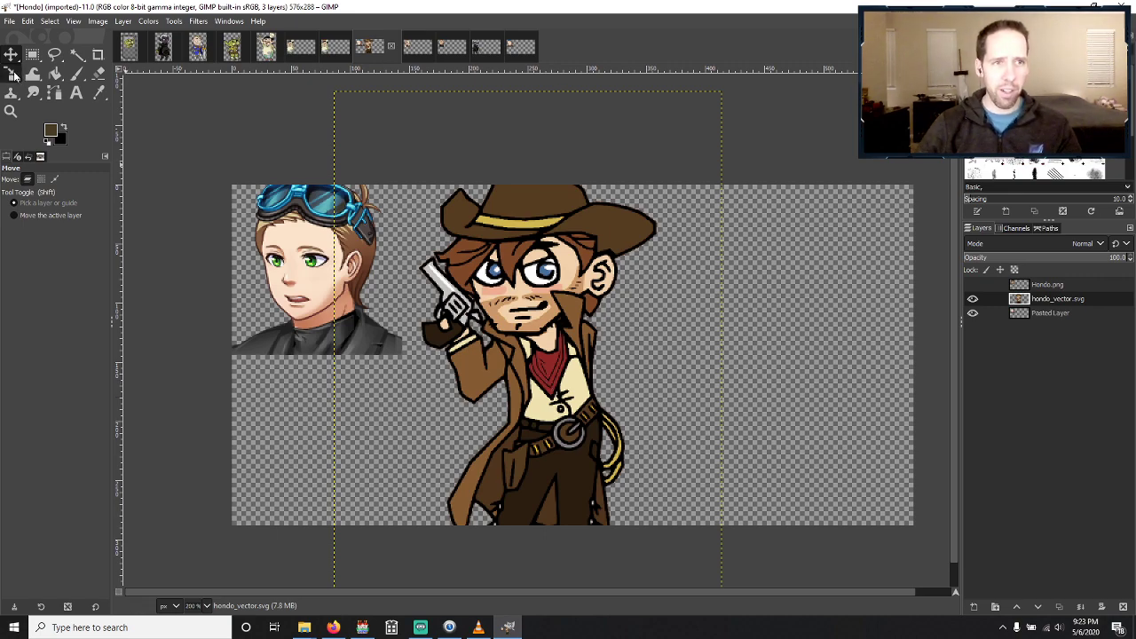
{"action": "left_click_drag", "start_coordinate": [658, 543], "coordinate": [681, 559]}
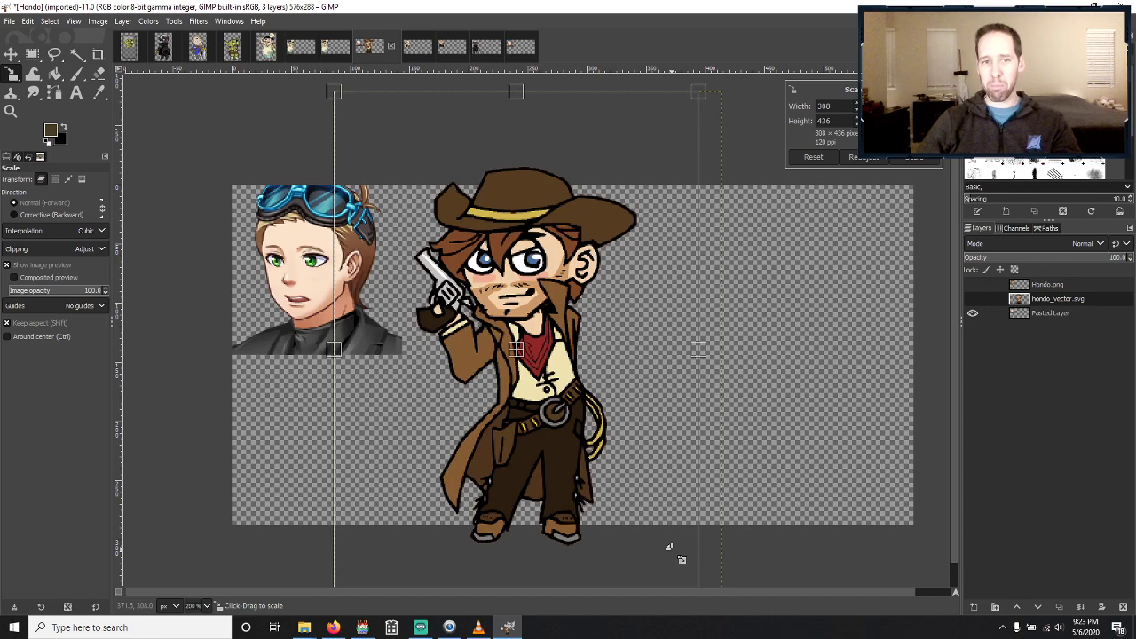
{"action": "left_click_drag", "start_coordinate": [681, 559], "coordinate": [676, 555]}
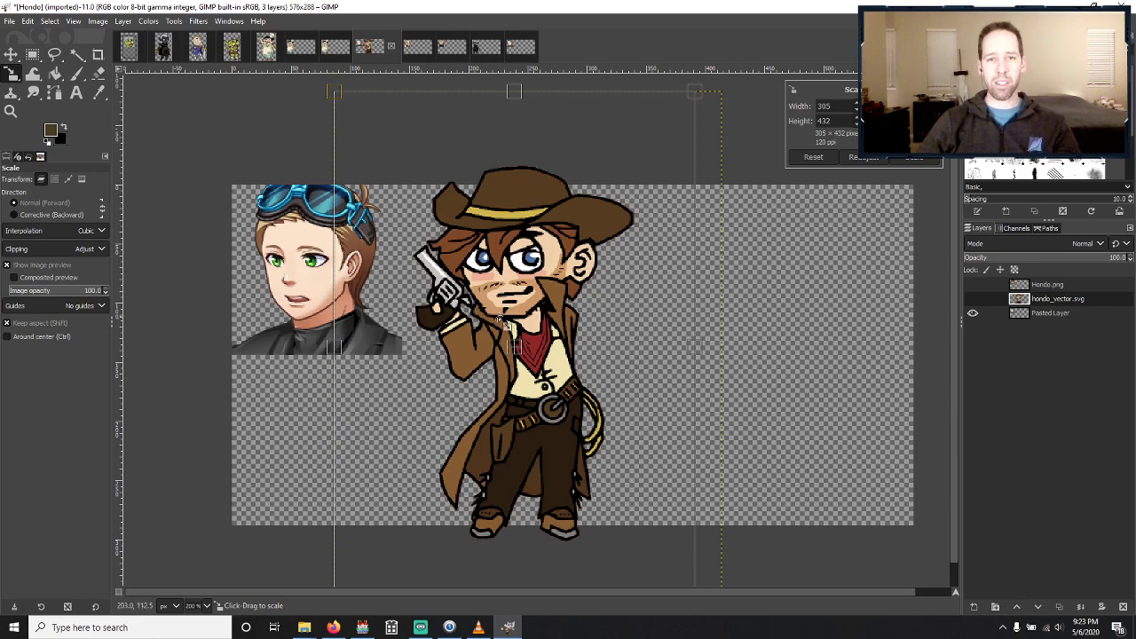
{"action": "left_click_drag", "start_coordinate": [680, 545], "coordinate": [682, 554]}
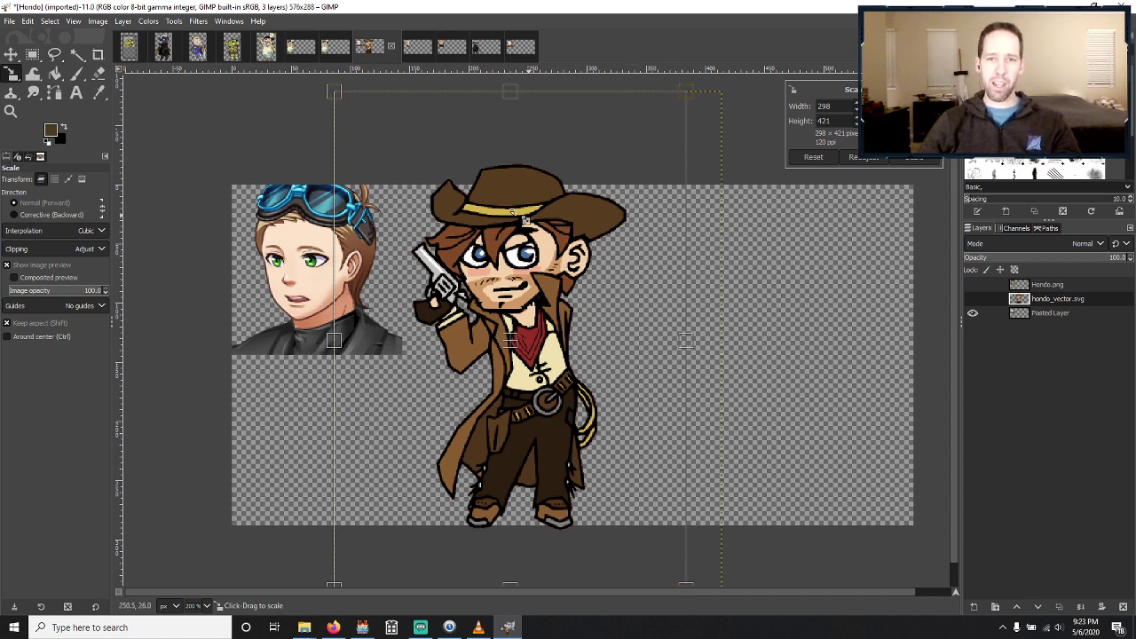
{"action": "left_click", "coordinate": [921, 161]}
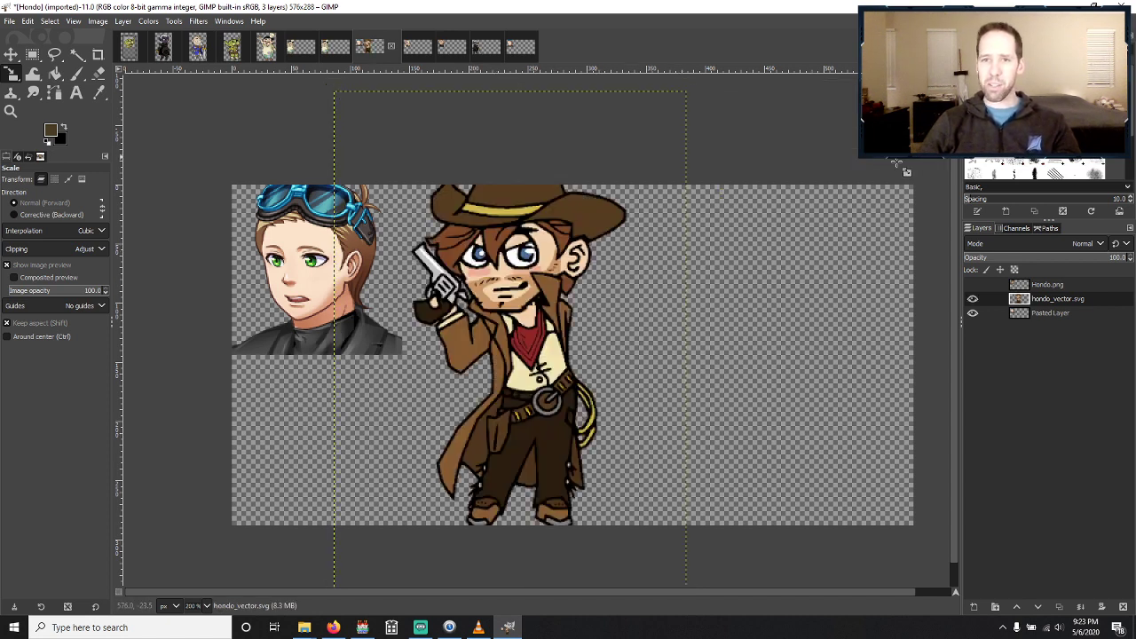
{"action": "key", "text": "m"}
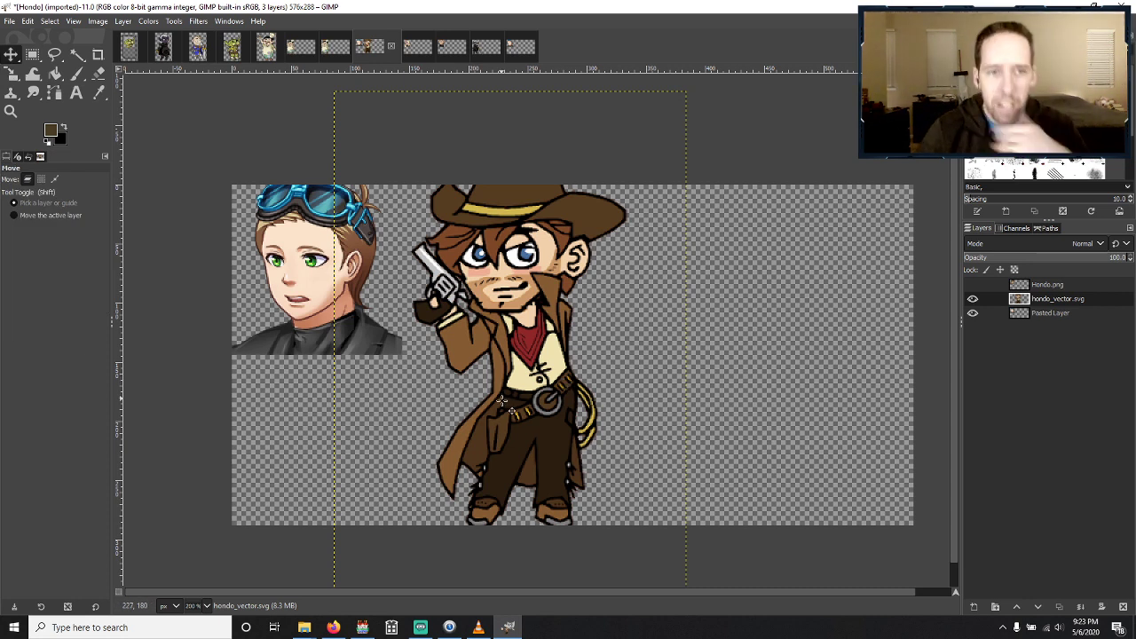
{"action": "left_click_drag", "start_coordinate": [528, 416], "coordinate": [338, 441]}
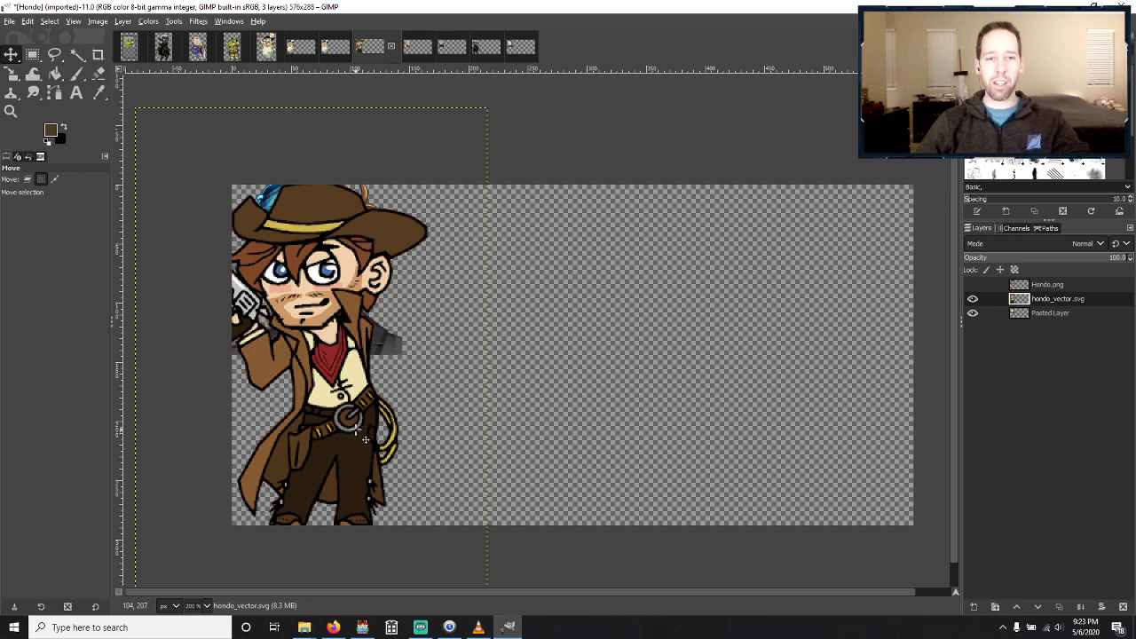
Switch to RPG Maker MV, check Hondo's face image in the actor database, and return to GIMP.
{"action": "key", "text": "alt+Tab"}
{"action": "key", "text": "Tab"}
{"action": "key", "text": "Tab"}
{"action": "key", "text": "Tab"}
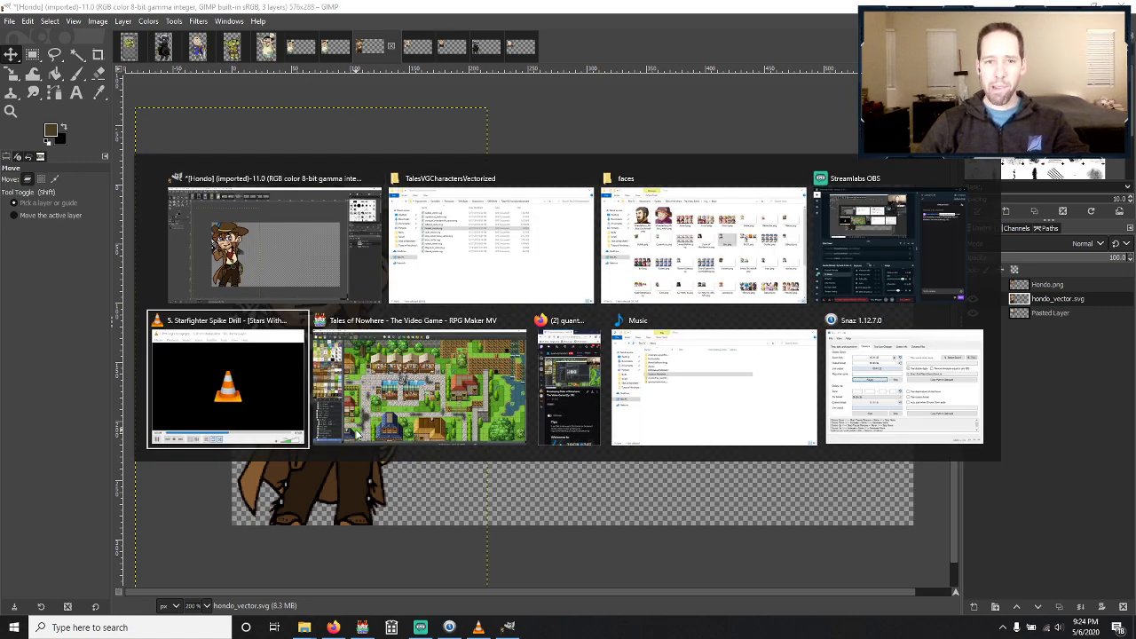
{"action": "key", "text": "Tab"}
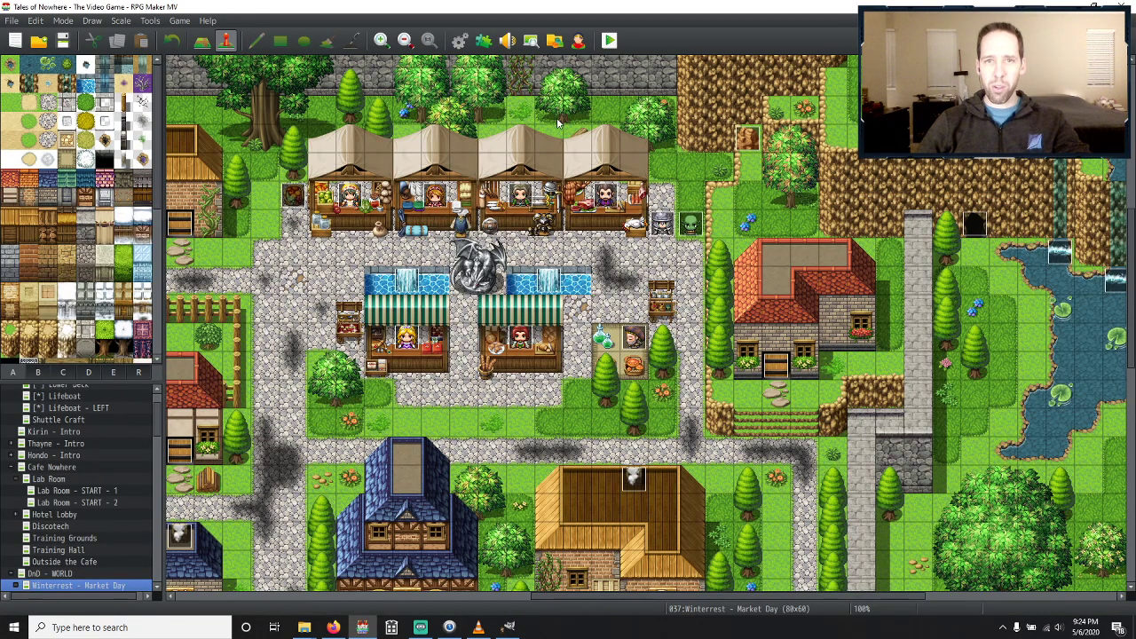
{"action": "left_click", "coordinate": [459, 40]}
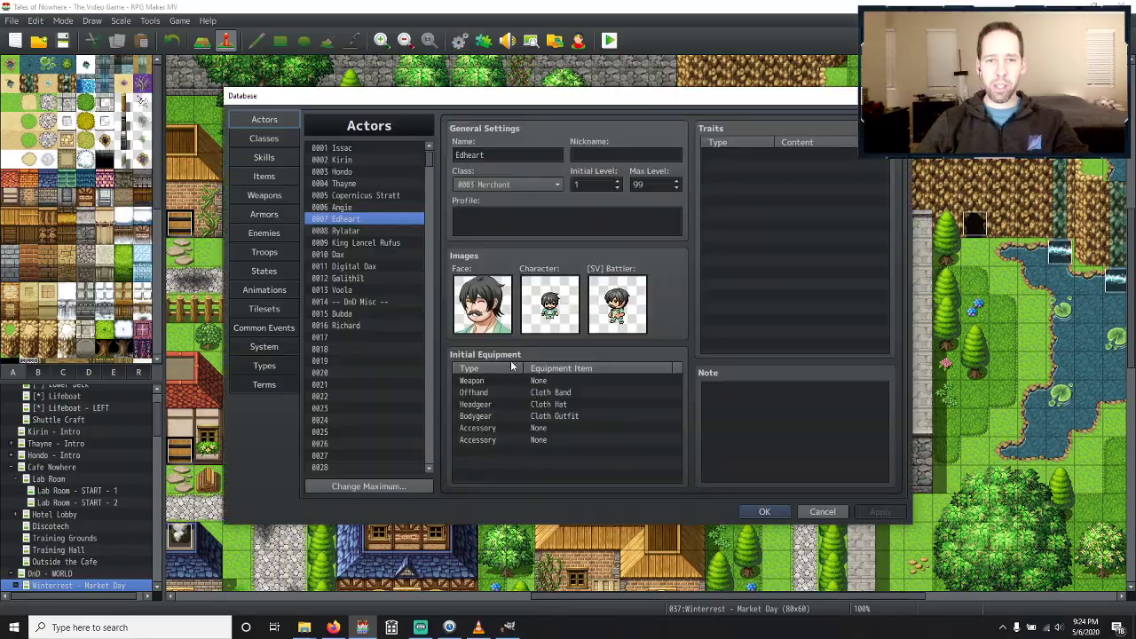
{"action": "left_click", "coordinate": [360, 172]}
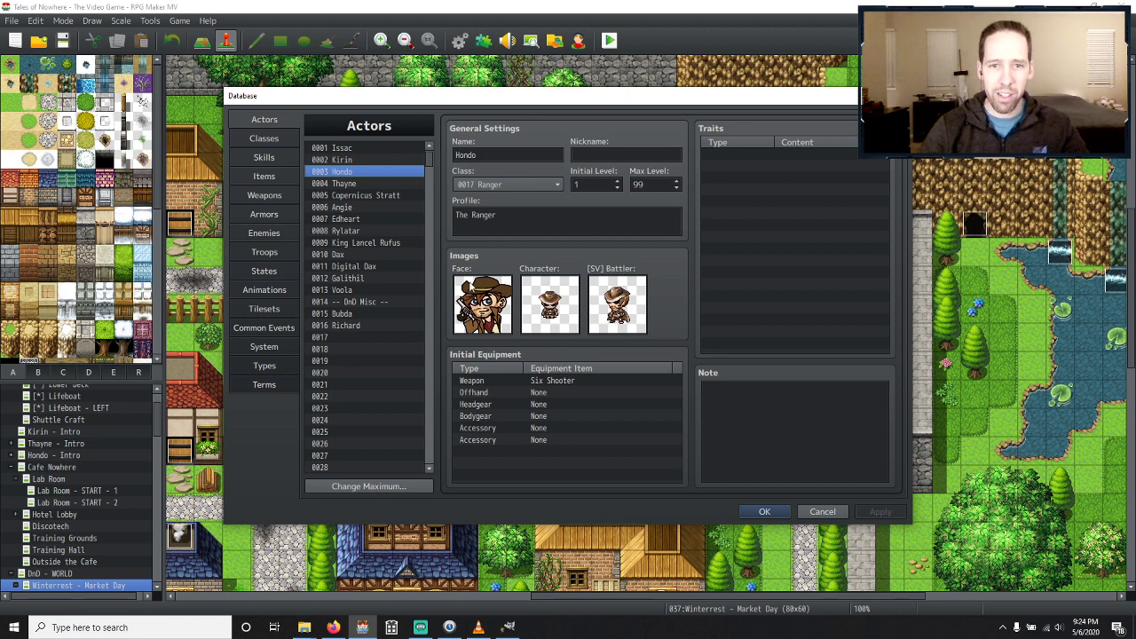
{"action": "key", "text": "alt+Tab"}
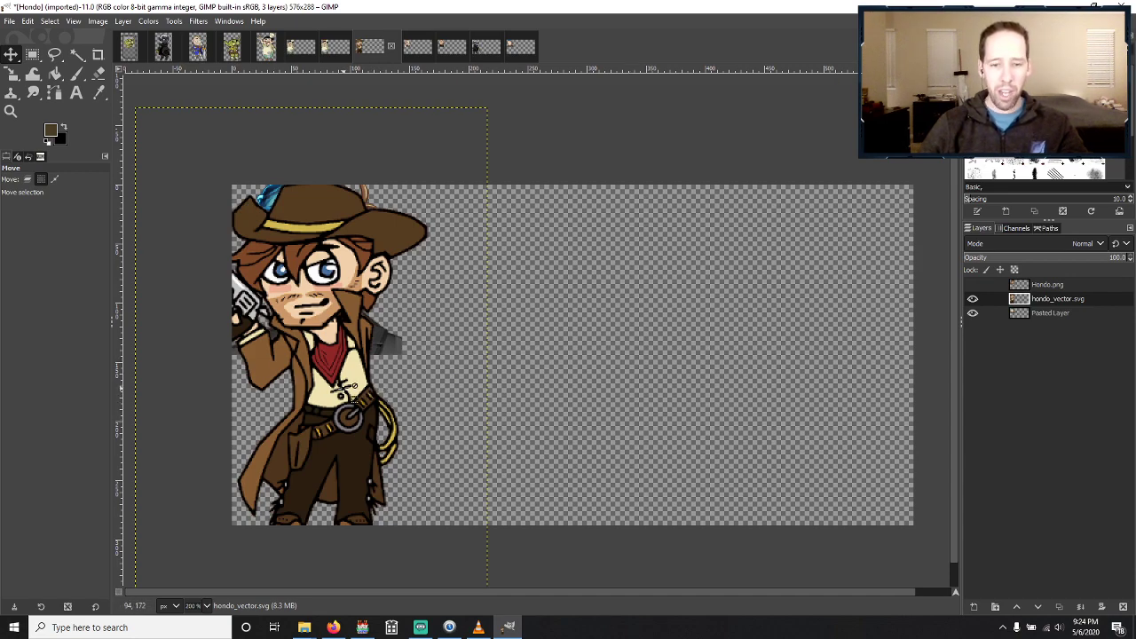
Nudge the cowboy slightly right and down, and toggle its layer's visibility to compare it with the portrait beneath.
{"action": "mouse_move", "coordinate": [342, 385]}
{"action": "left_mouse_down"}
{"action": "mouse_move", "coordinate": [302, 380]}
{"action": "mouse_move", "coordinate": [343, 382]}
{"action": "left_mouse_up"}
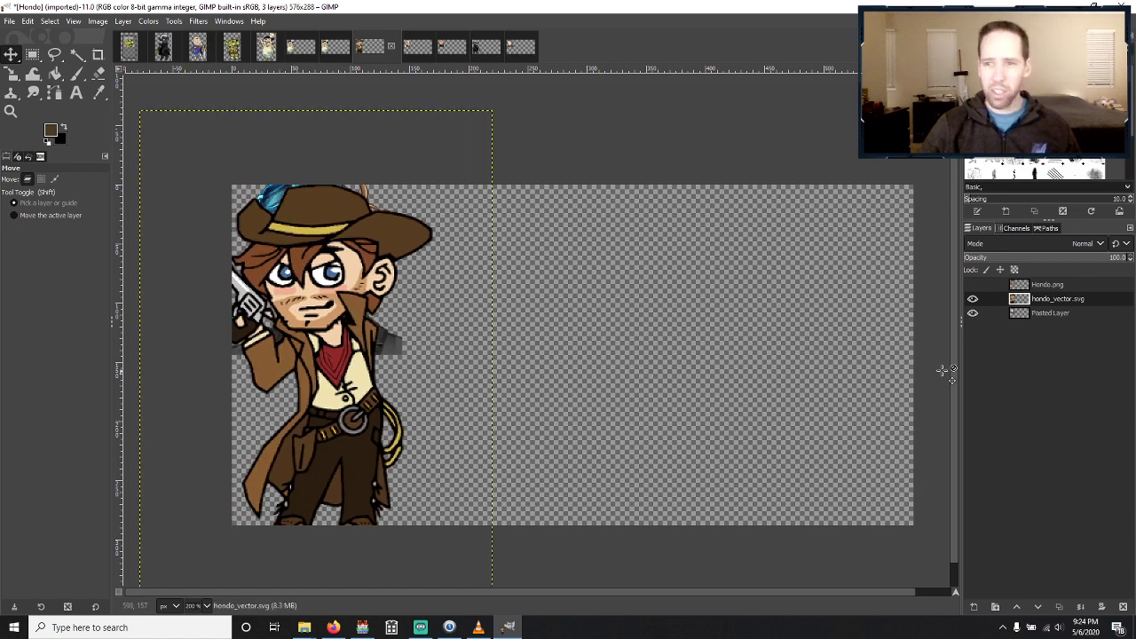
{"action": "left_click", "coordinate": [972, 300]}
{"action": "left_click", "coordinate": [972, 300]}
{"action": "left_click", "coordinate": [971, 299]}
{"action": "left_click", "coordinate": [972, 300]}
{"action": "left_click", "coordinate": [972, 300]}
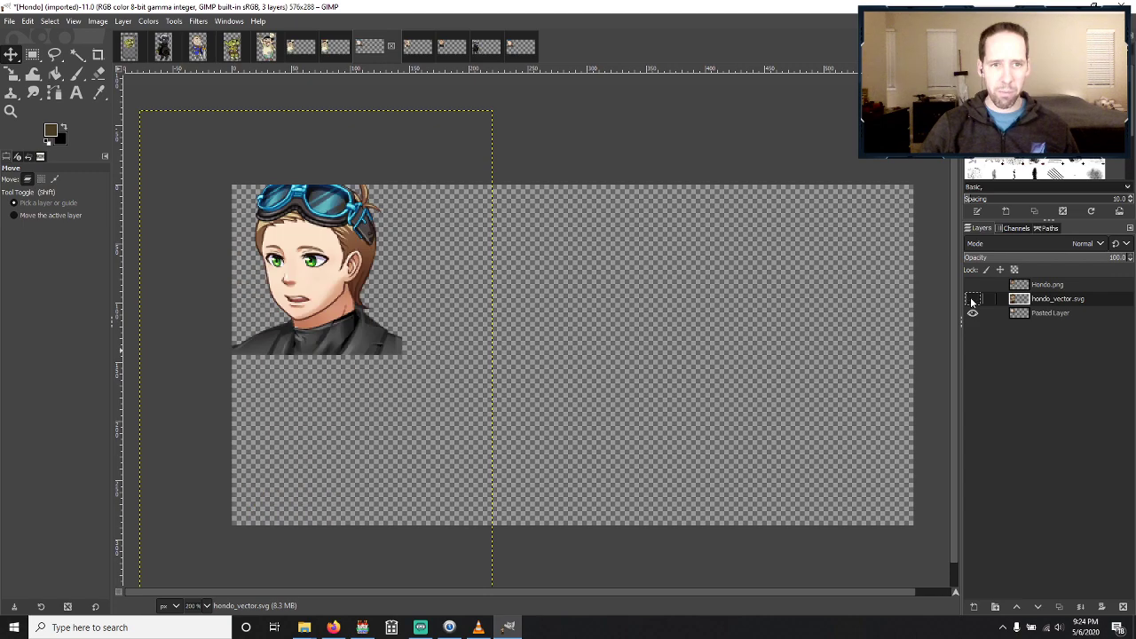
{"action": "left_click", "coordinate": [971, 299]}
{"action": "left_click", "coordinate": [971, 300]}
{"action": "left_click", "coordinate": [972, 300]}
{"action": "left_click", "coordinate": [971, 300]}
{"action": "left_click", "coordinate": [971, 299]}
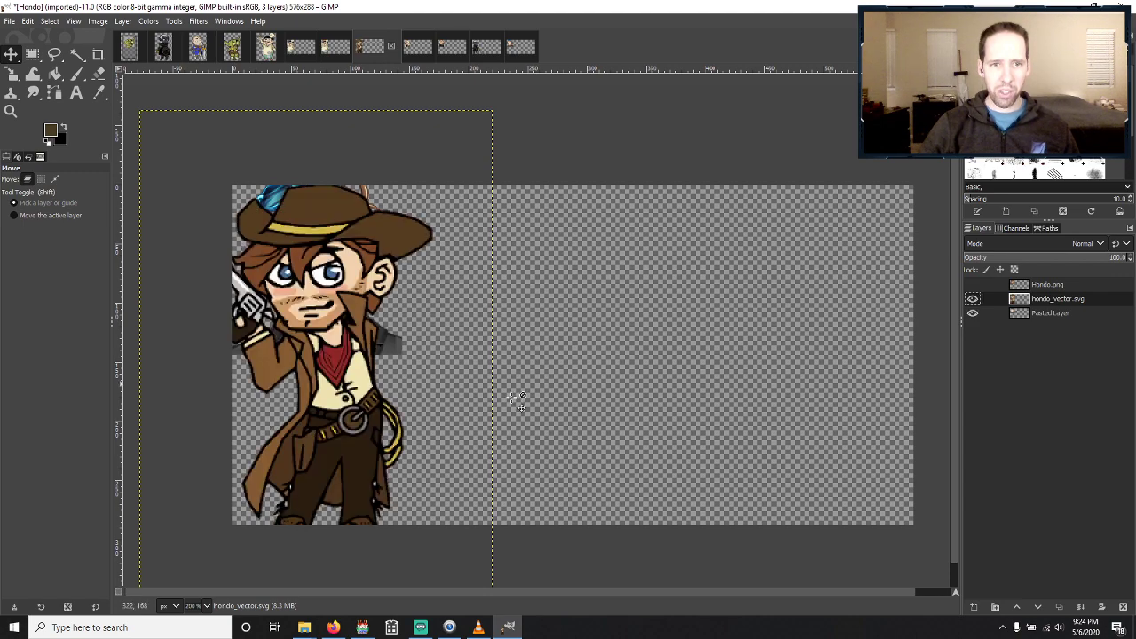
Shift the cowboy slightly up and left, and compare its head size and placement with the portrait by toggling the layer's visibility.
{"action": "left_click_drag", "start_coordinate": [346, 419], "coordinate": [337, 406]}
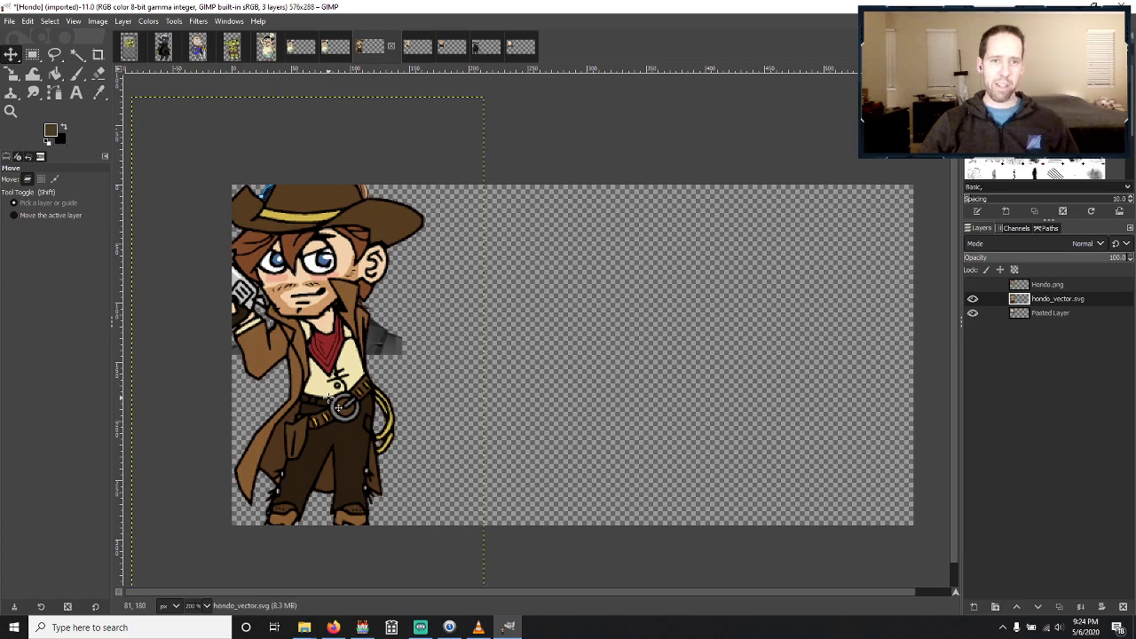
{"action": "left_click", "coordinate": [971, 300]}
{"action": "left_click", "coordinate": [972, 300]}
{"action": "left_click", "coordinate": [971, 300]}
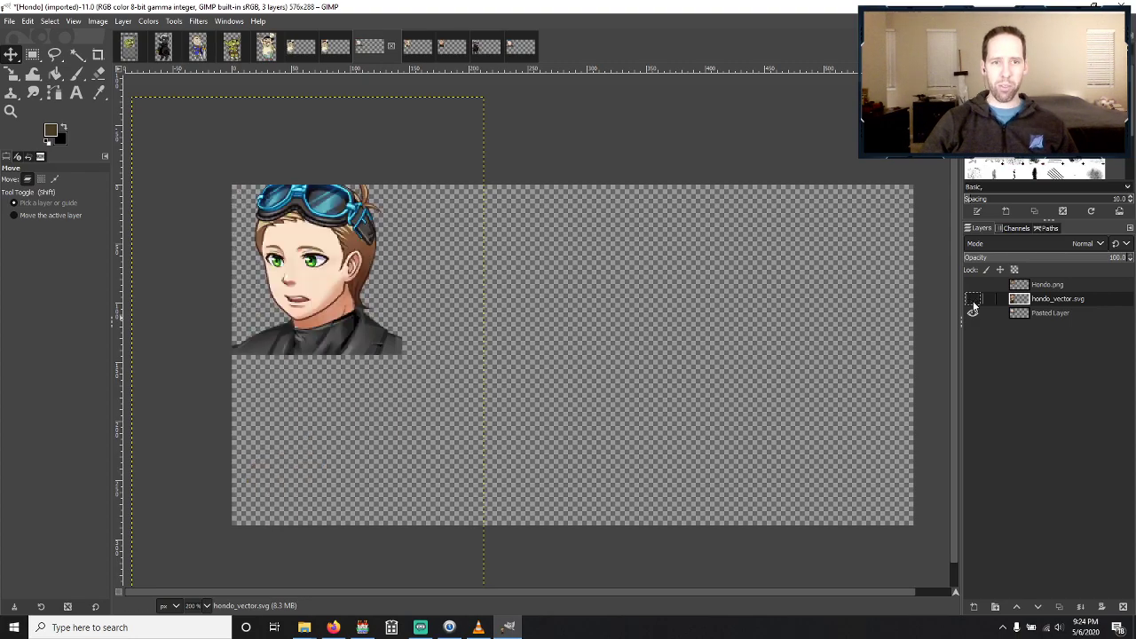
{"action": "left_click", "coordinate": [971, 300]}
{"action": "left_click", "coordinate": [972, 300]}
{"action": "left_click", "coordinate": [972, 300]}
{"action": "left_click", "coordinate": [971, 300]}
{"action": "left_click", "coordinate": [972, 300]}
{"action": "left_click", "coordinate": [972, 300]}
{"action": "left_click", "coordinate": [972, 300]}
{"action": "left_click", "coordinate": [972, 300]}
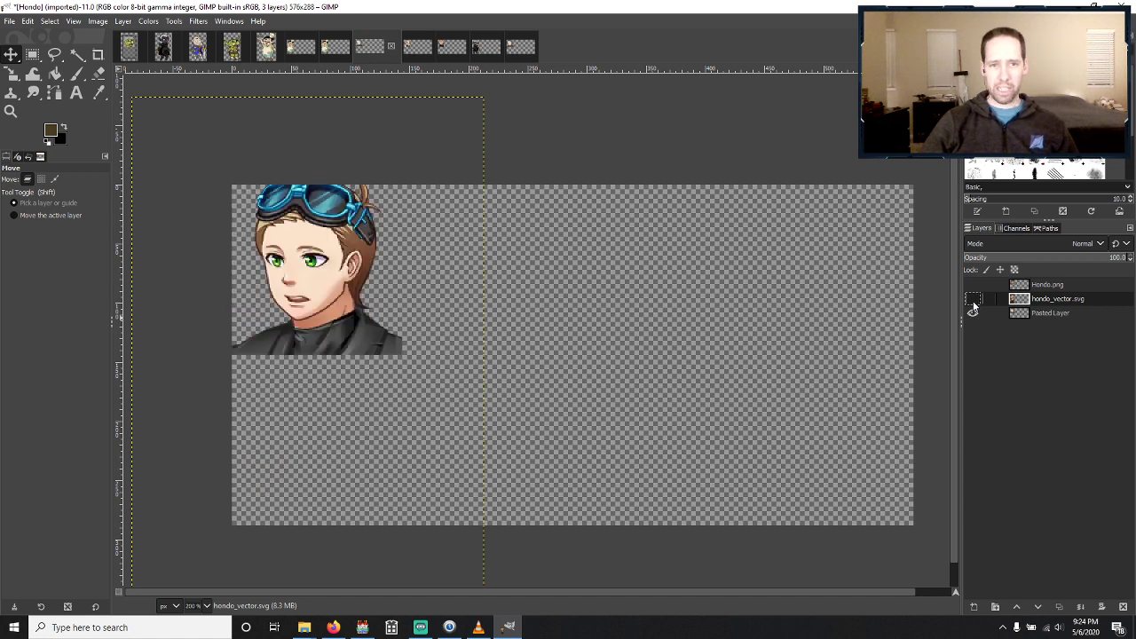
{"action": "left_click", "coordinate": [972, 300]}
{"action": "left_click", "coordinate": [971, 299]}
{"action": "left_click", "coordinate": [972, 300]}
{"action": "left_click", "coordinate": [972, 300]}
{"action": "left_click", "coordinate": [972, 300]}
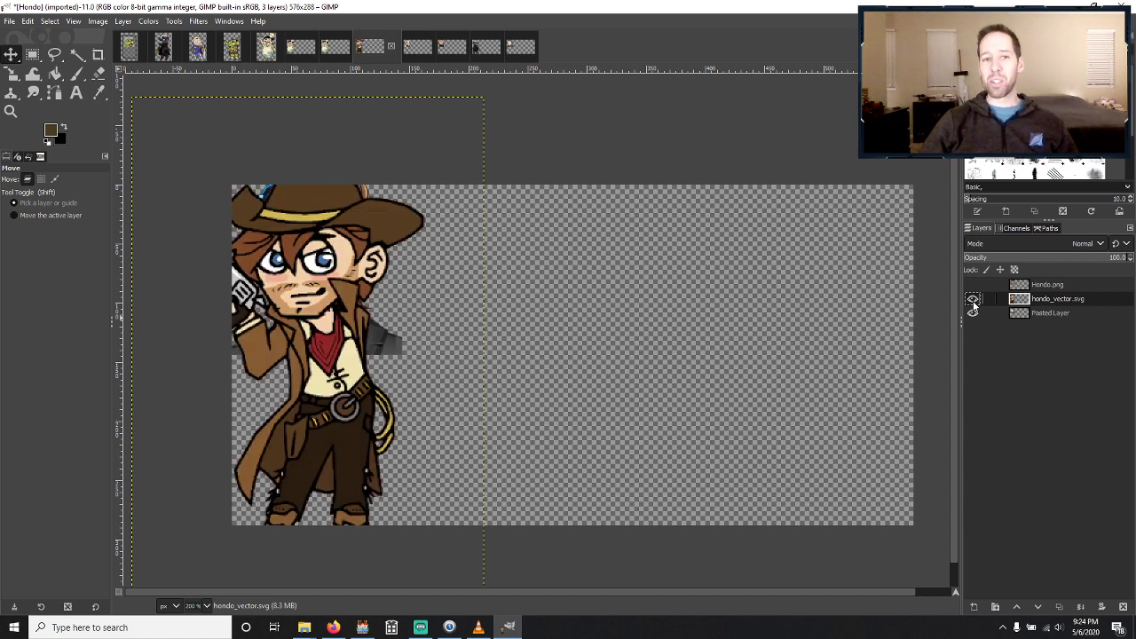
{"action": "left_click", "coordinate": [971, 299]}
{"action": "left_click", "coordinate": [971, 300]}
{"action": "left_click", "coordinate": [971, 299]}
{"action": "left_click", "coordinate": [972, 300]}
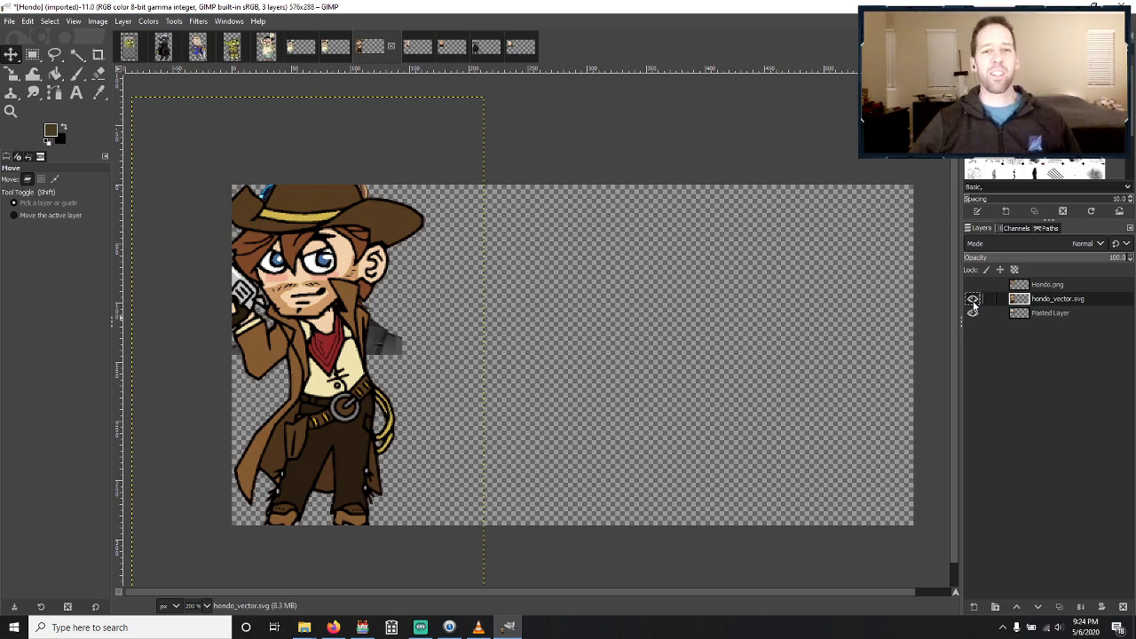
Display the image grid over the canvas.
{"action": "left_click", "coordinate": [72, 21]}
{"action": "left_click", "coordinate": [90, 252]}
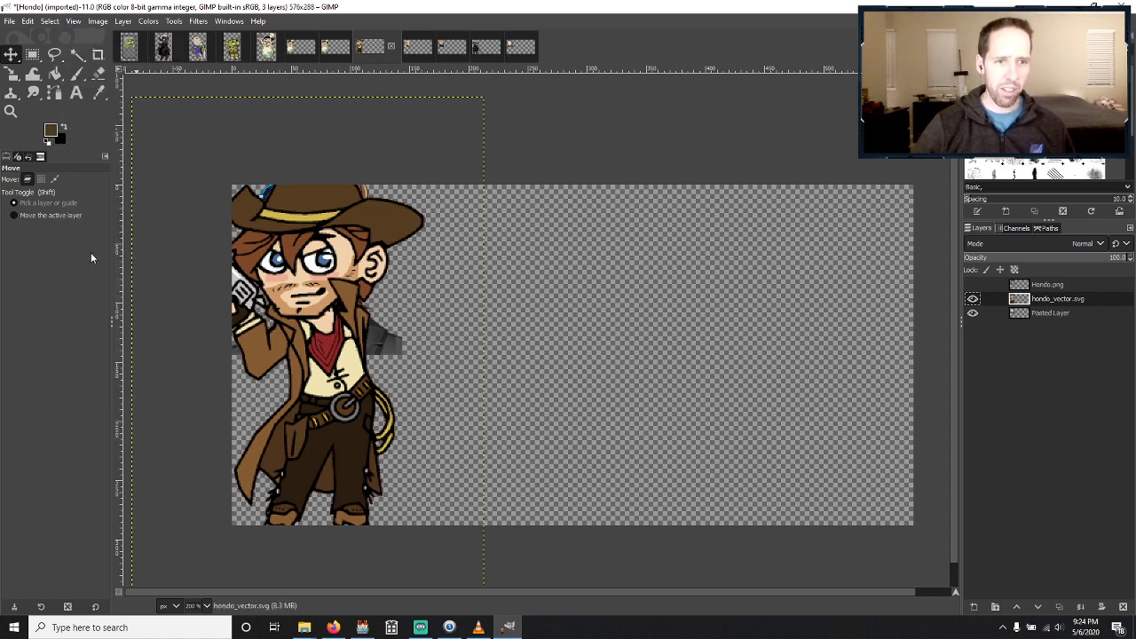
{"action": "left_click", "coordinate": [73, 21]}
{"action": "left_click", "coordinate": [96, 258]}
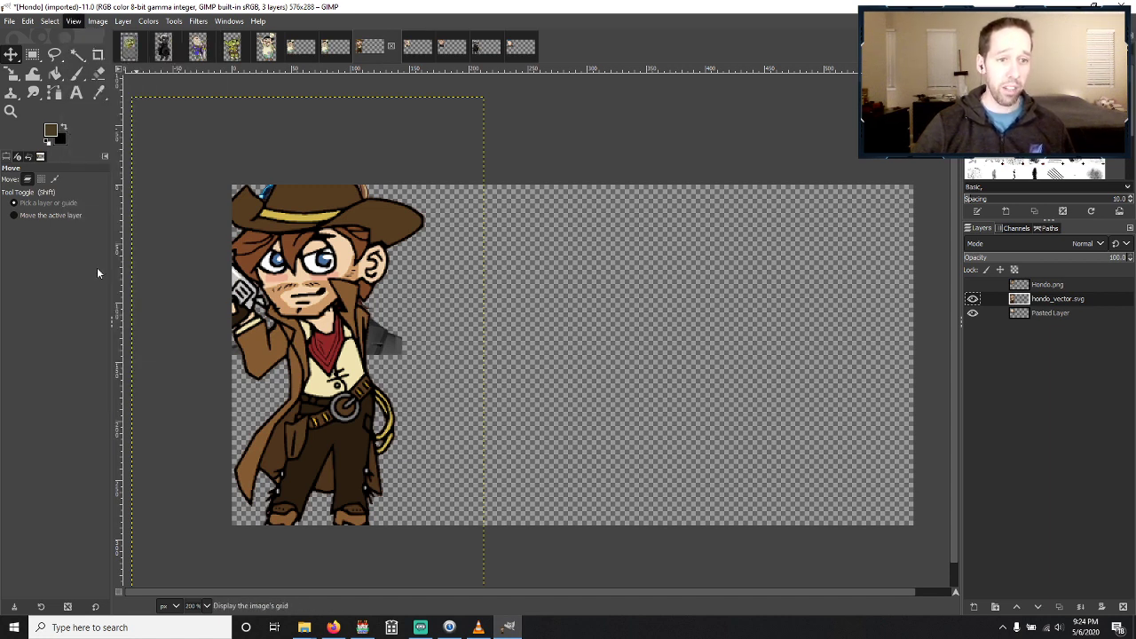
Set the image grid's horizontal and vertical spacing to 144 pixels.
{"action": "left_click", "coordinate": [99, 22]}
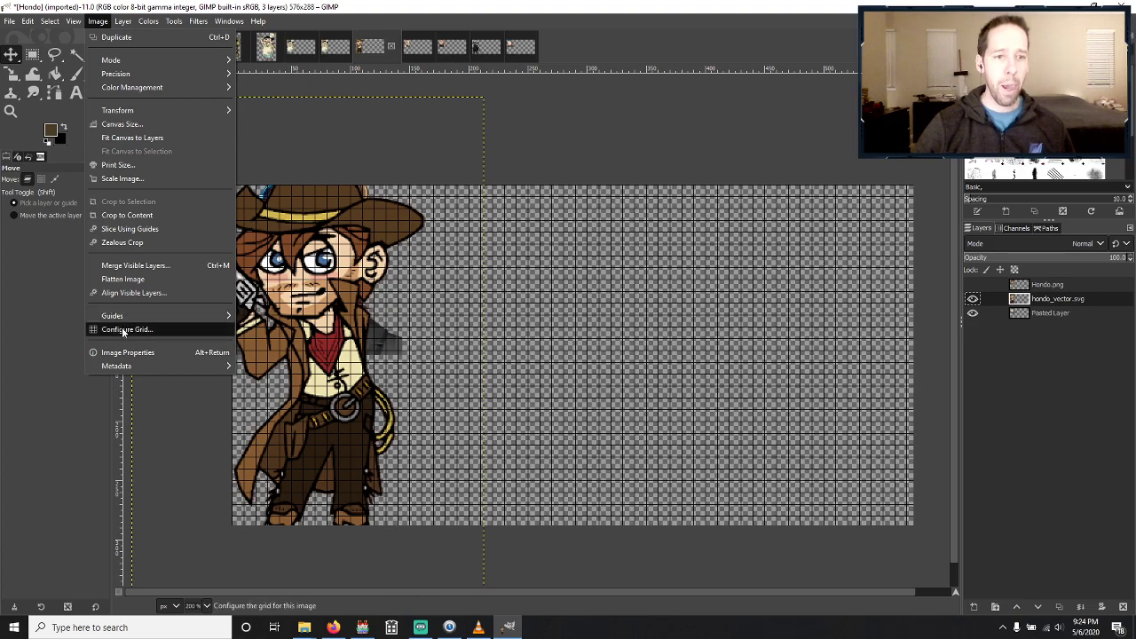
{"action": "left_click", "coordinate": [124, 327]}
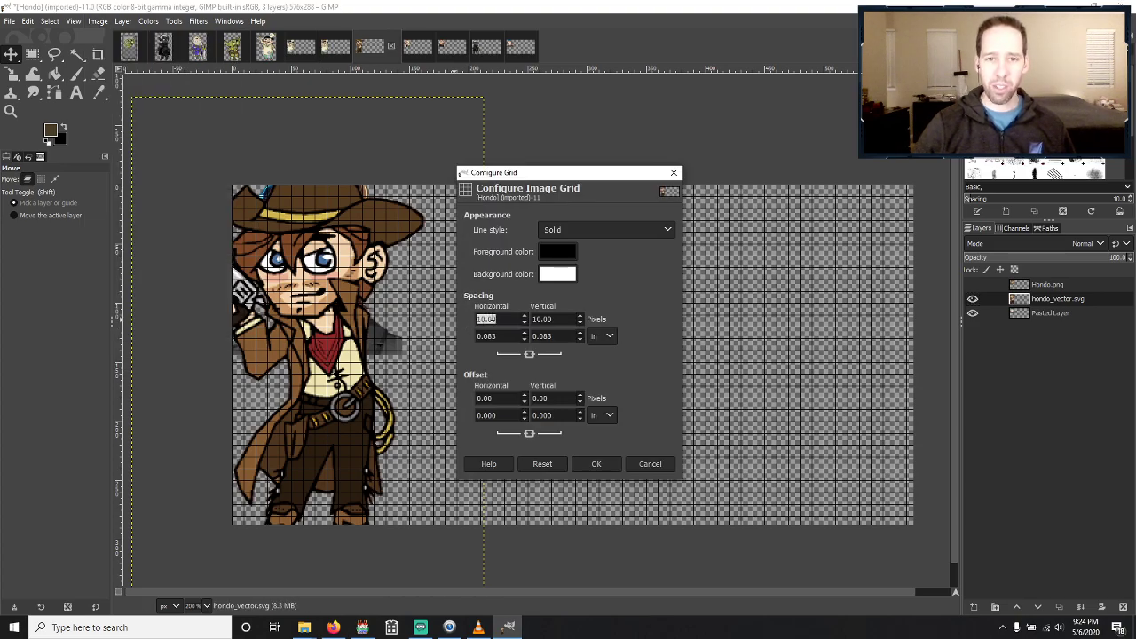
{"action": "type", "text": "144"}
{"action": "key", "text": "Tab"}
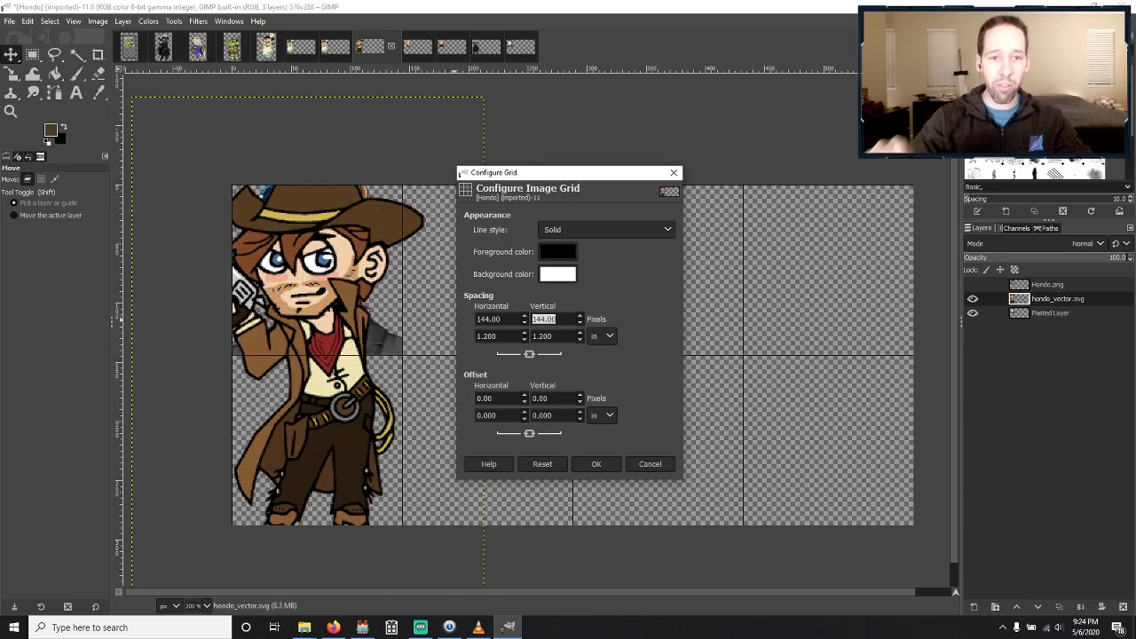
{"action": "left_click", "coordinate": [590, 463]}
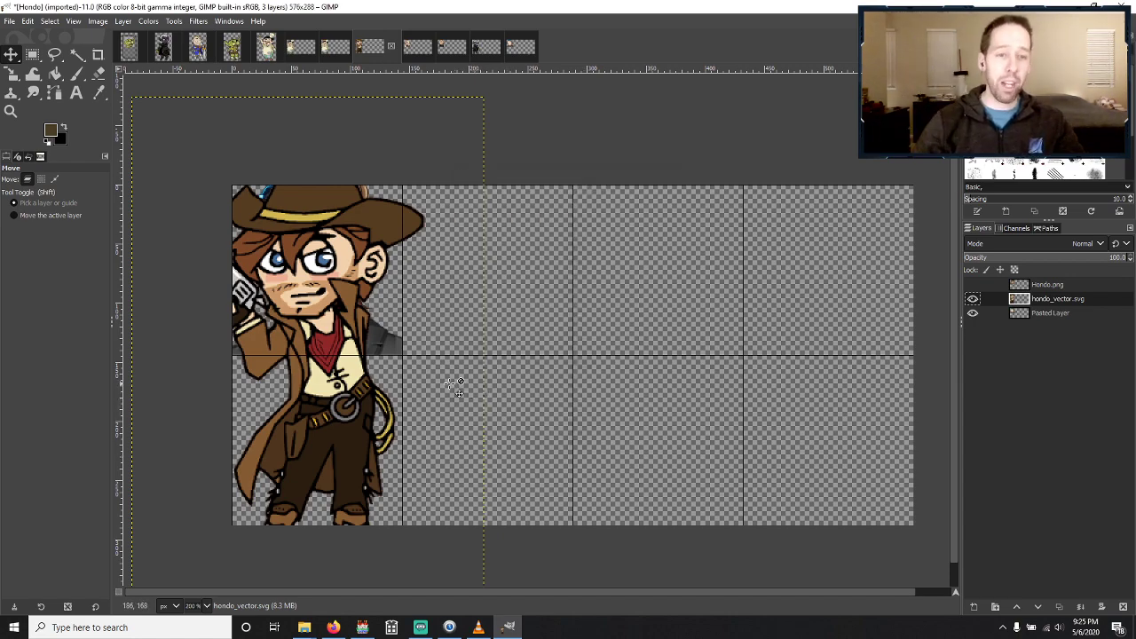
Select the first 144 × 144 pixel grid cell, invert the selection, and clear the cowboy layer outside that cell.
{"action": "left_click", "coordinate": [32, 54]}
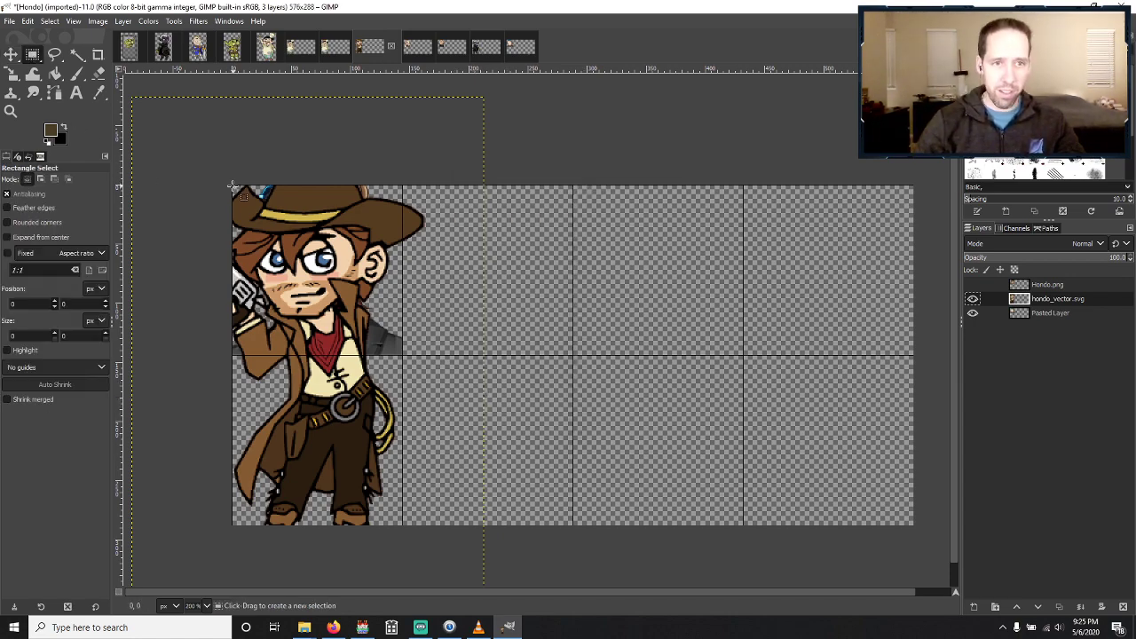
{"action": "left_click_drag", "start_coordinate": [232, 187], "coordinate": [397, 350]}
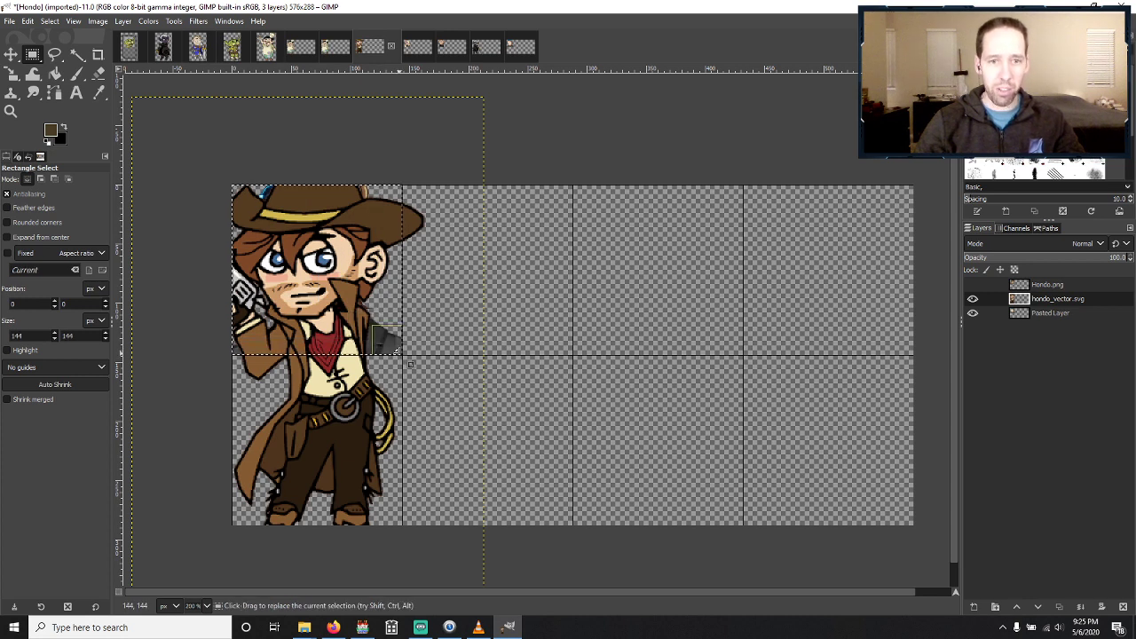
{"action": "key", "text": "ctrl+i"}
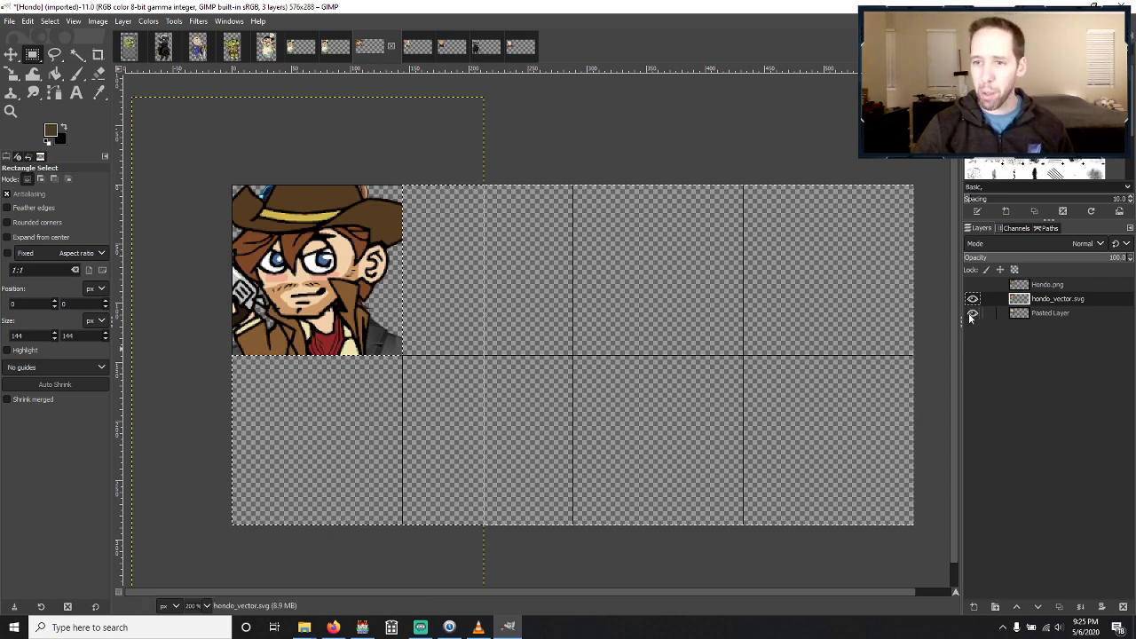
Toggle the Hondo.png layer's visibility to compare the earlier face with the newly scaled and cropped one.
{"action": "left_click", "coordinate": [972, 285]}
{"action": "left_click", "coordinate": [972, 285]}
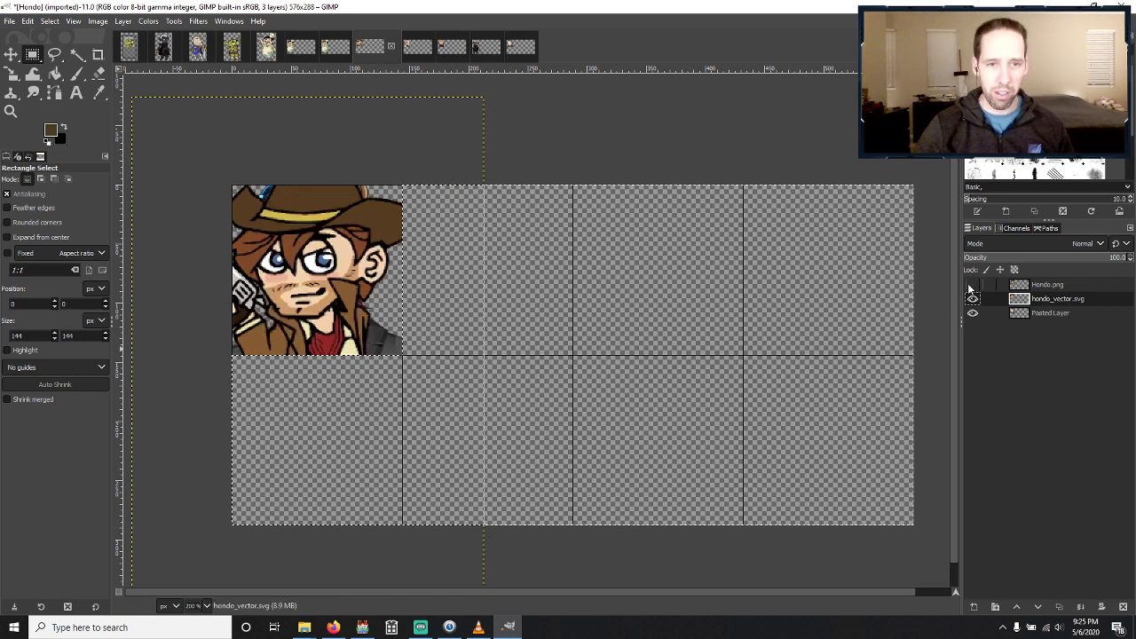
{"action": "left_click", "coordinate": [972, 284]}
{"action": "left_click", "coordinate": [972, 285]}
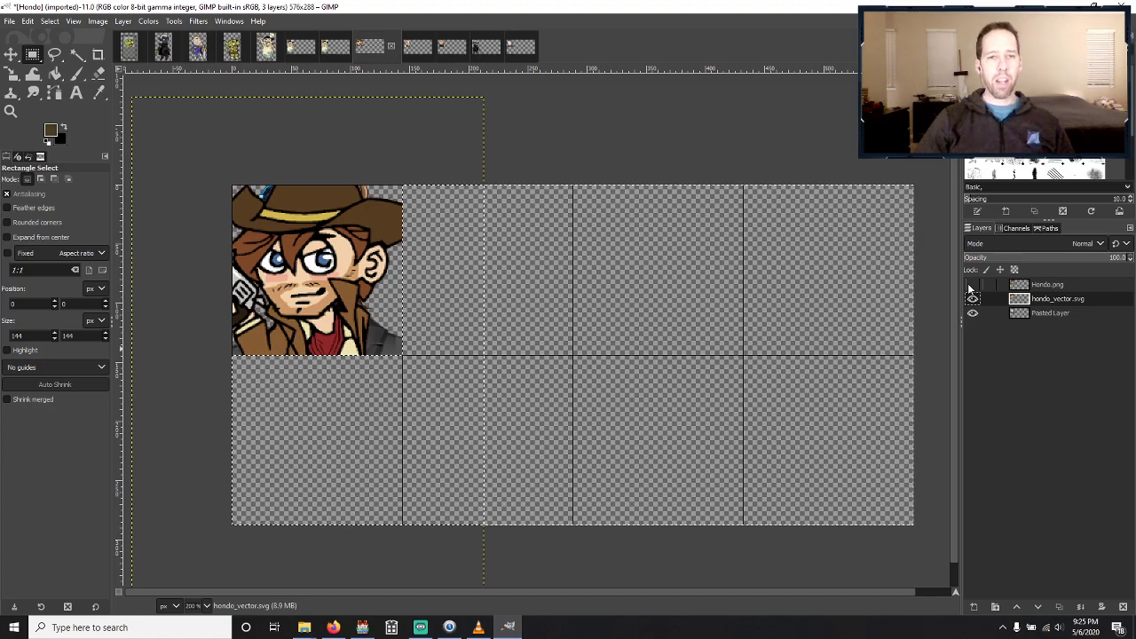
{"action": "left_click", "coordinate": [972, 285]}
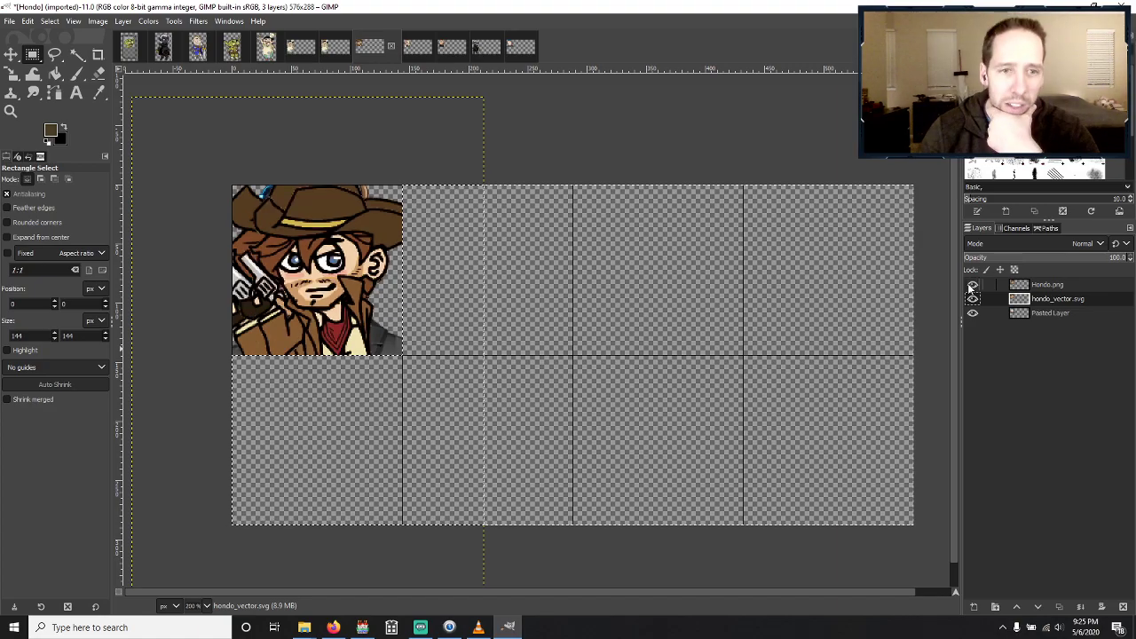
{"action": "left_click", "coordinate": [972, 285]}
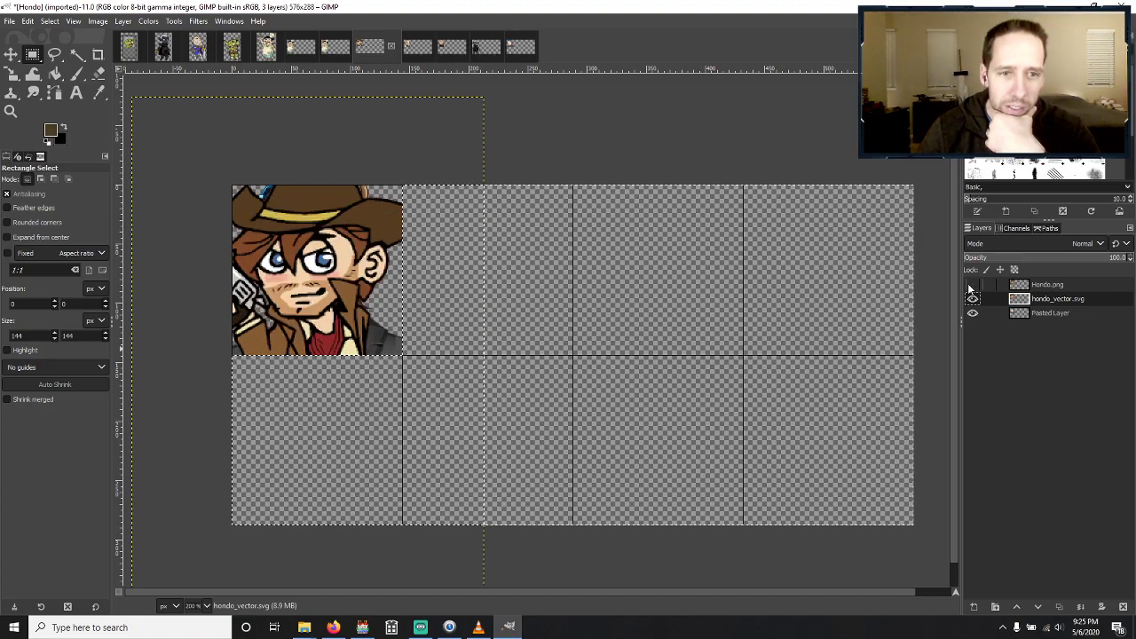
Toggle the visibility of the Hondo.png and hondo_vector.svg layers to compare the cropped cowboy face with the layers around it.
{"action": "left_click", "coordinate": [972, 285]}
{"action": "left_click", "coordinate": [972, 284]}
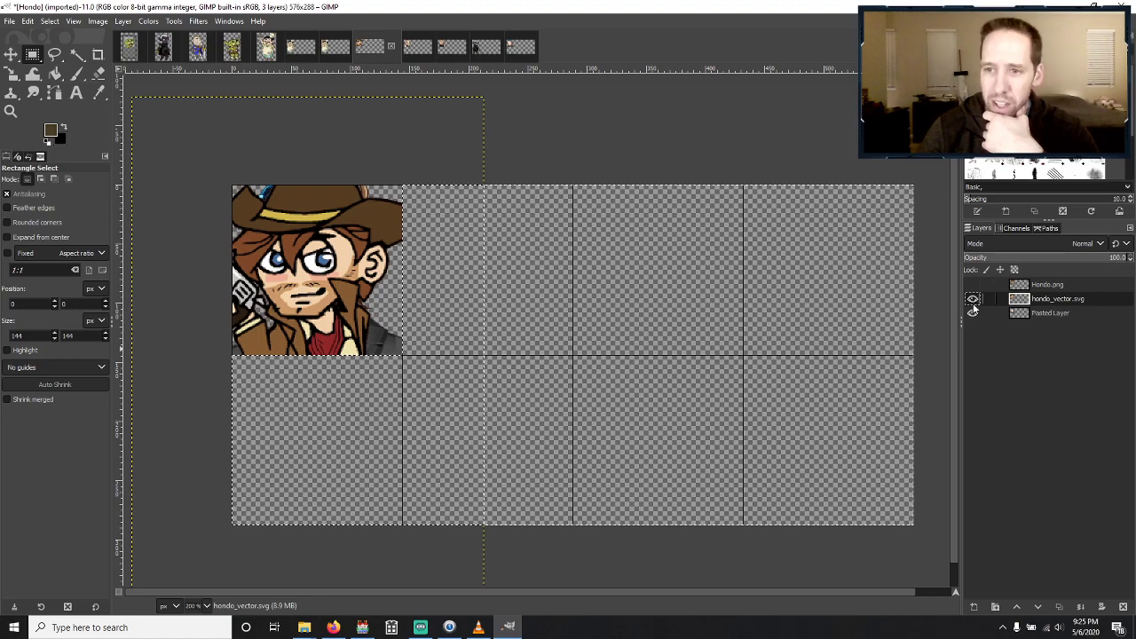
{"action": "left_click", "coordinate": [972, 300]}
{"action": "left_click", "coordinate": [972, 300]}
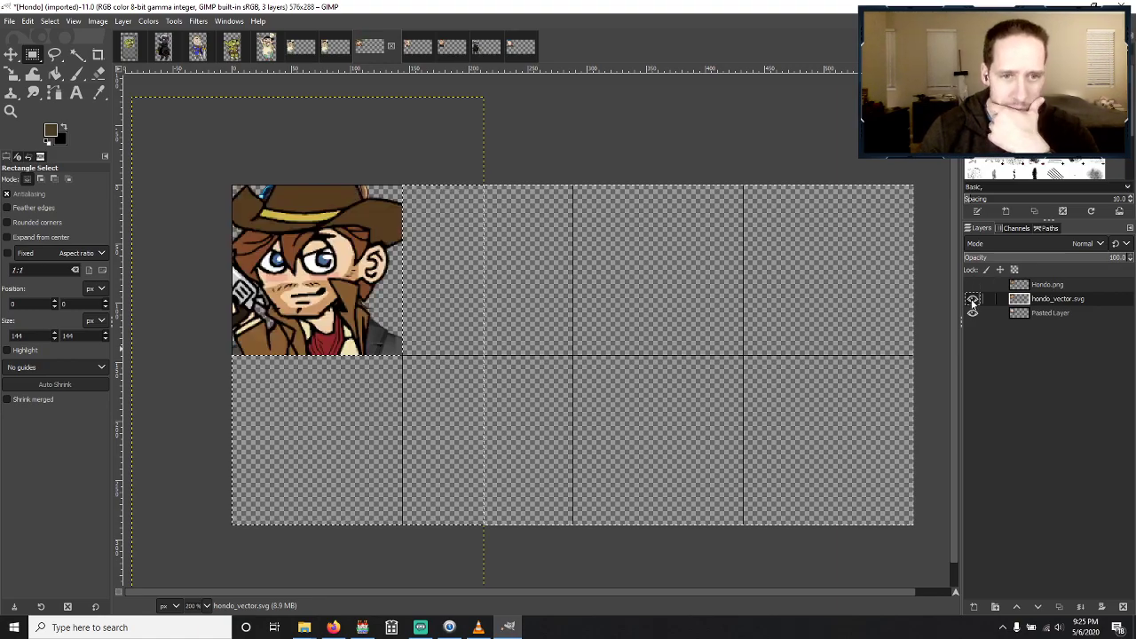
{"action": "left_click", "coordinate": [973, 300]}
{"action": "left_click", "coordinate": [972, 300]}
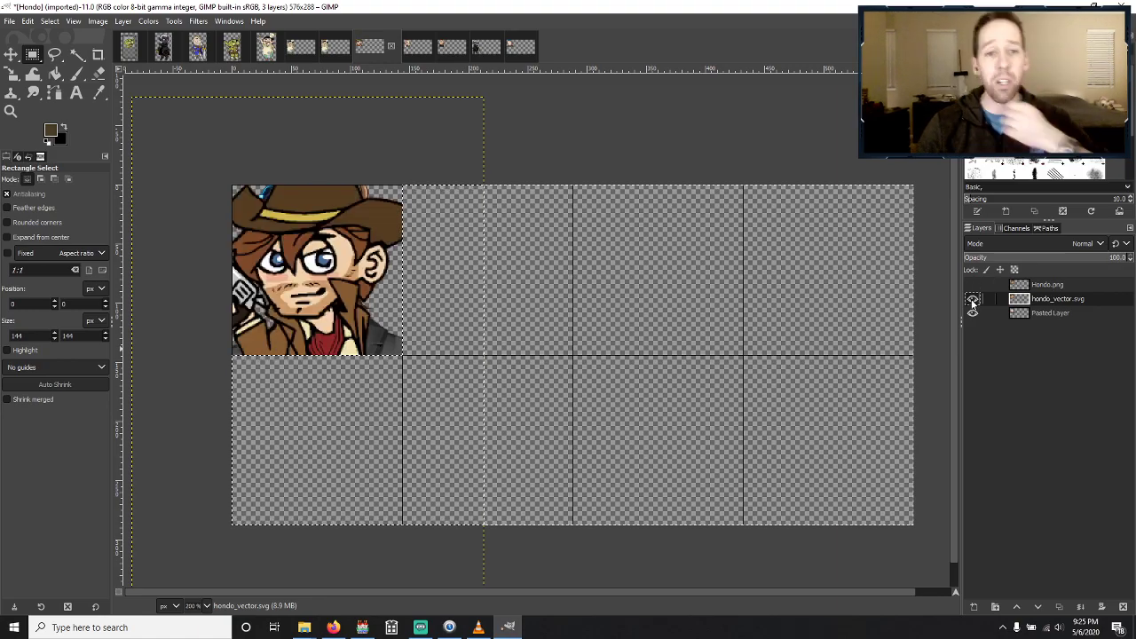
Hide the Pasted Layer and overwrite Hondo.png with the cropped cowboy face.
{"action": "scroll", "coordinate": [462, 300], "scroll_direction": "down", "scroll_amount": 2}
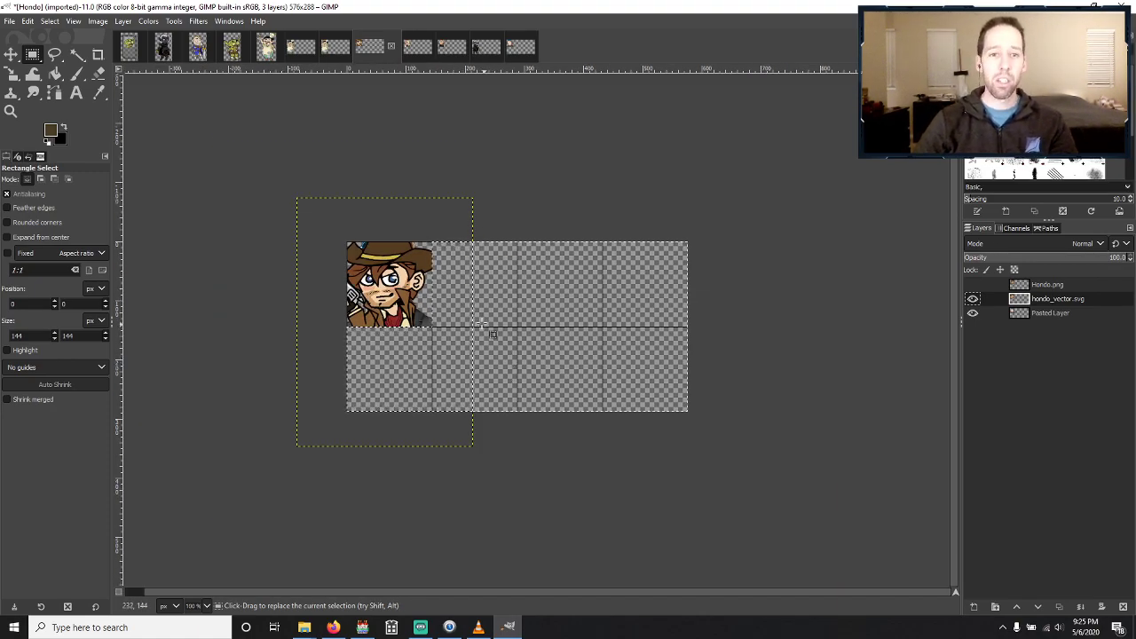
{"action": "scroll", "coordinate": [480, 326], "scroll_direction": "up", "scroll_amount": 2}
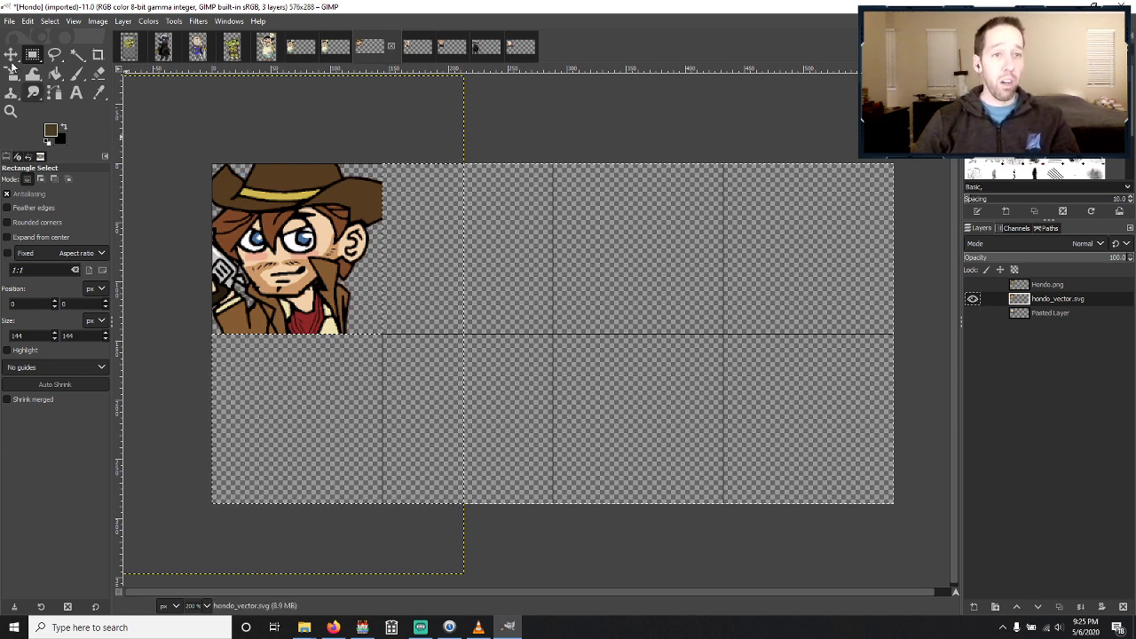
{"action": "left_click", "coordinate": [9, 21]}
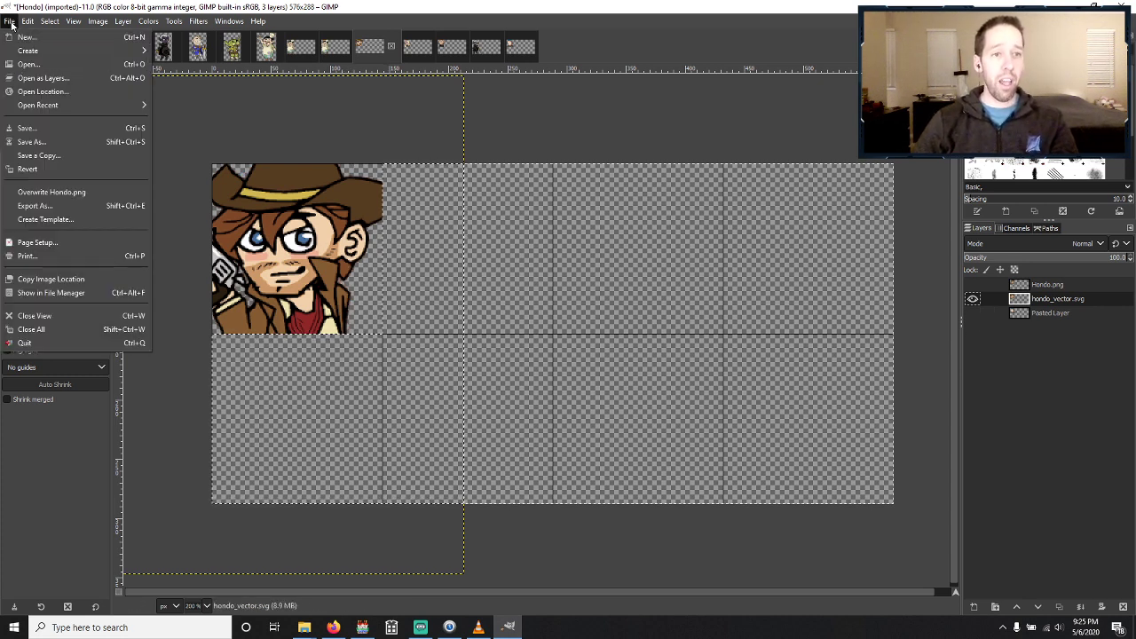
{"action": "left_click", "coordinate": [78, 197]}
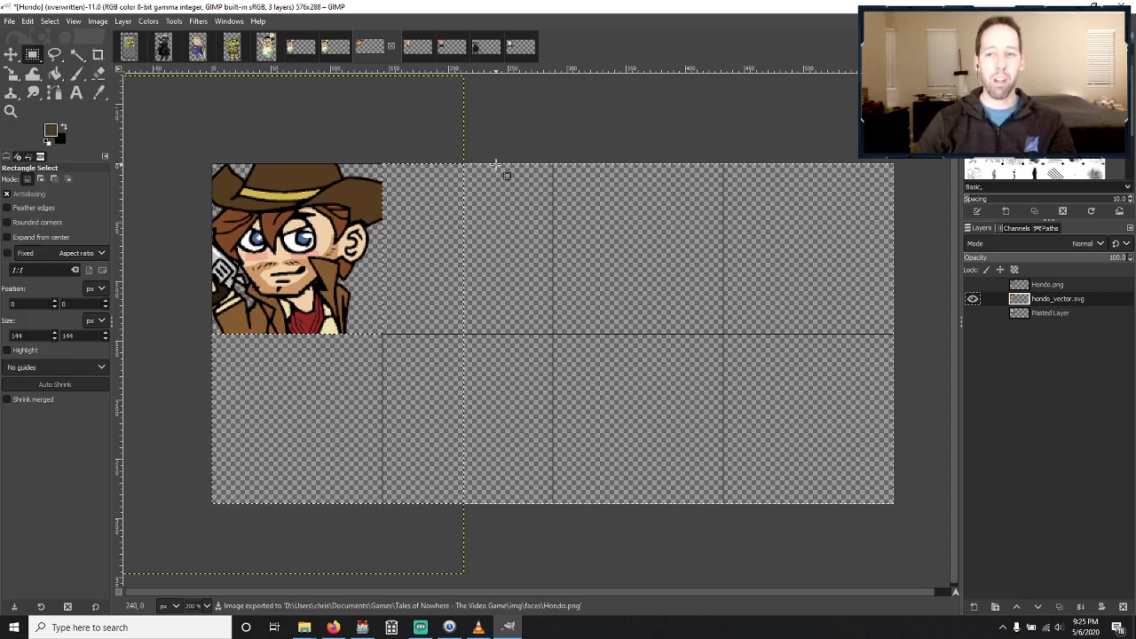
In the Kirin image, turn on snapping to the grid and display the grid over the canvas.
{"action": "left_click", "coordinate": [408, 51]}
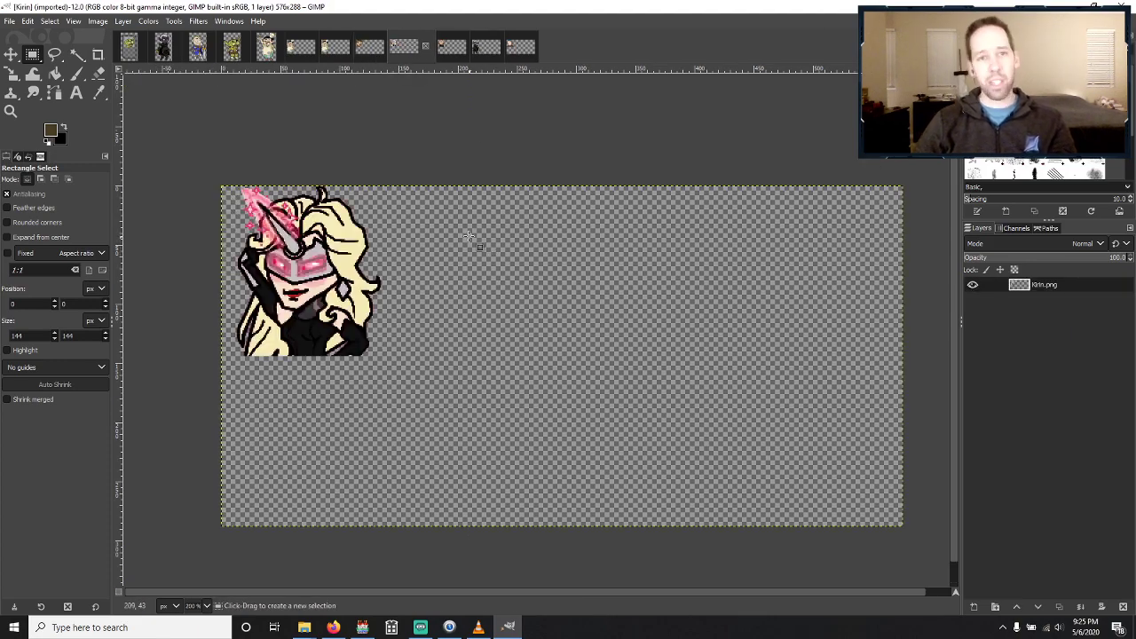
{"action": "left_click", "coordinate": [72, 20]}
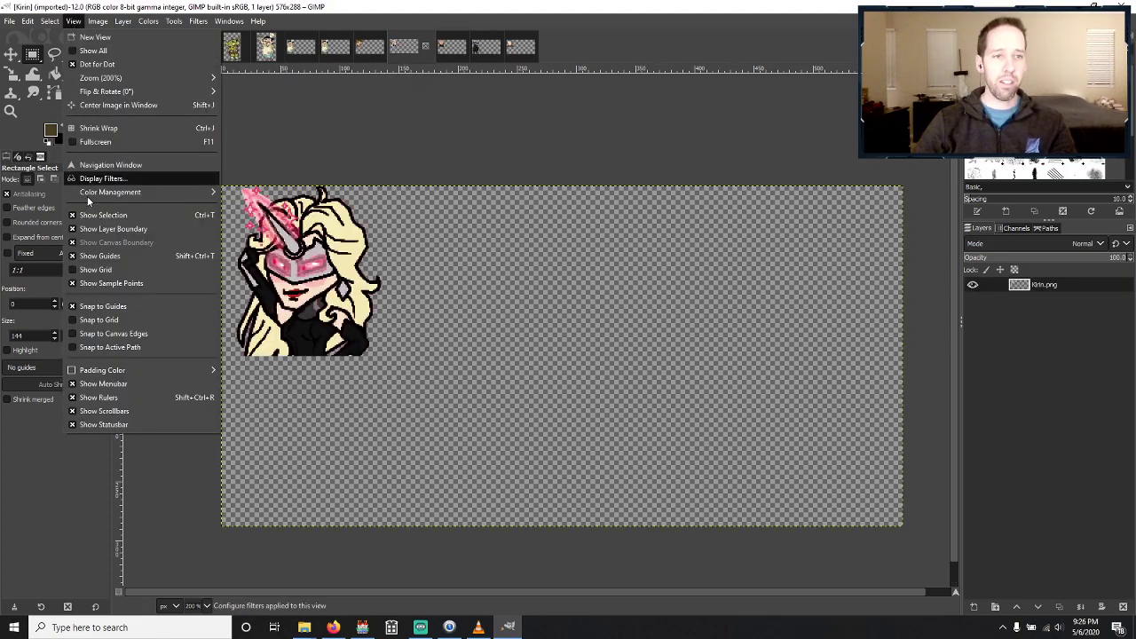
{"action": "left_click", "coordinate": [98, 320]}
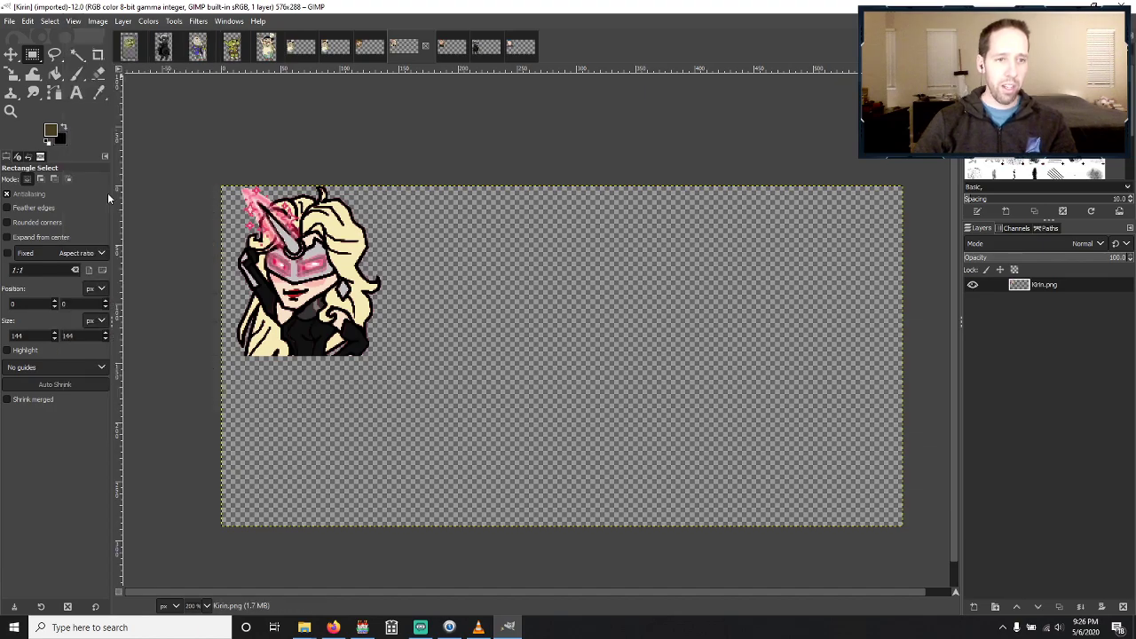
{"action": "left_click", "coordinate": [75, 22]}
{"action": "left_click", "coordinate": [102, 271]}
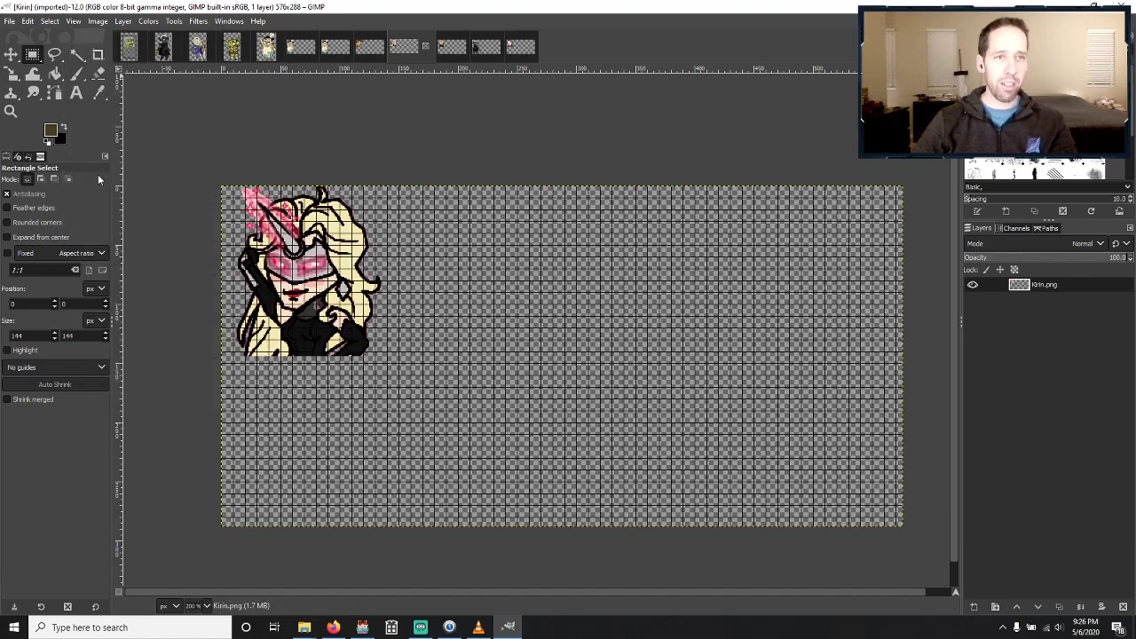
Set the Kirin image grid's horizontal and vertical spacing to 144 pixels.
{"action": "left_click", "coordinate": [98, 22]}
{"action": "left_click", "coordinate": [126, 329]}
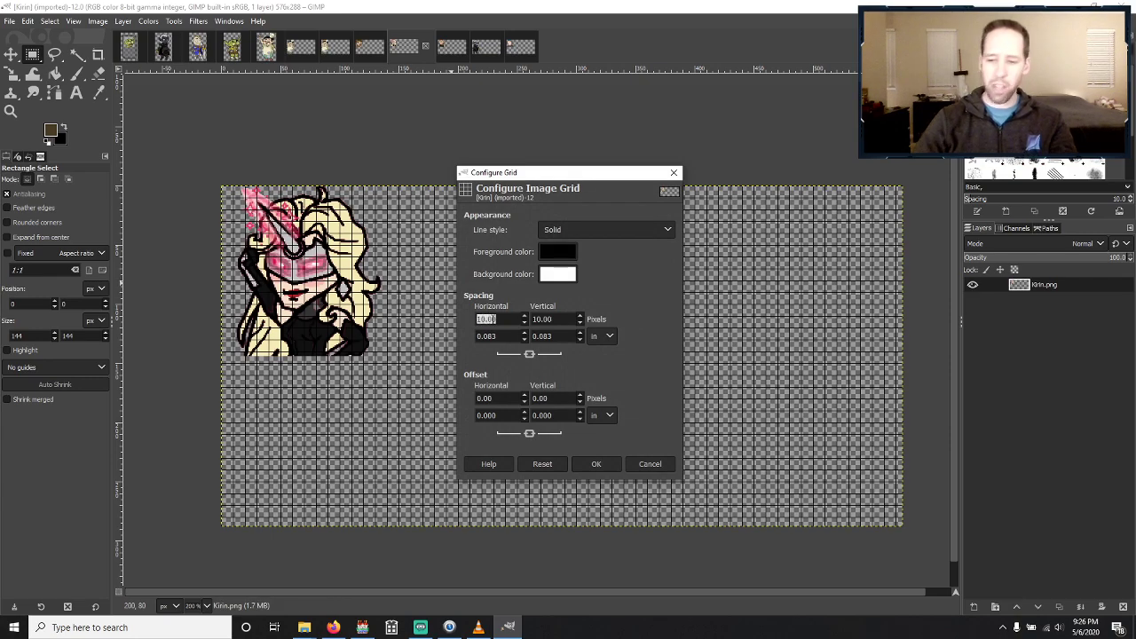
{"action": "type", "text": "144"}
{"action": "key", "text": "Tab"}
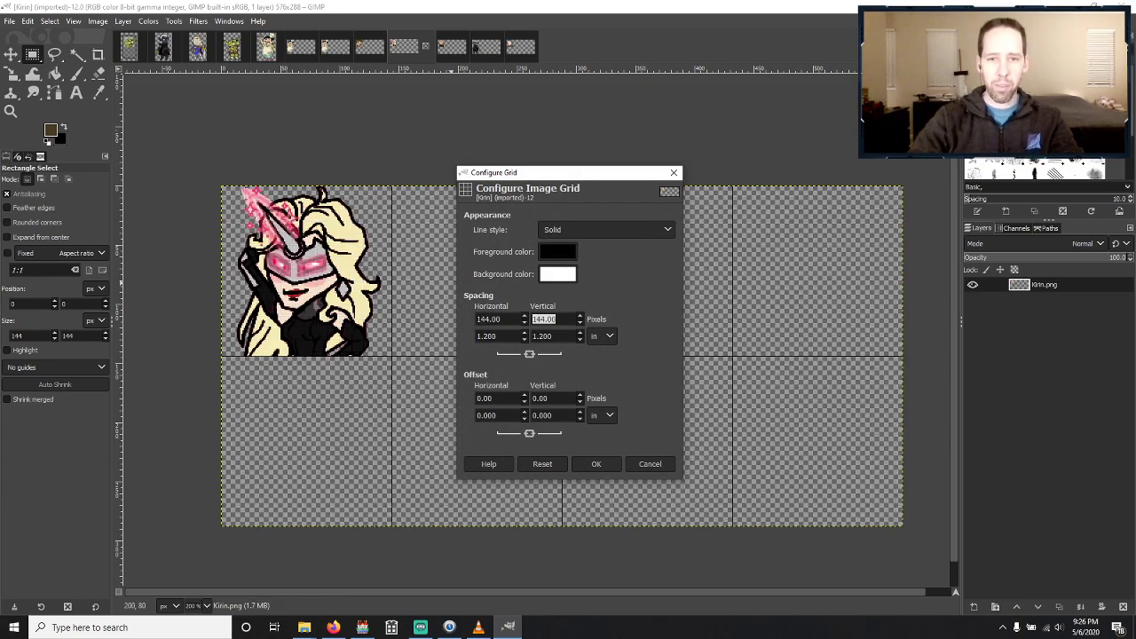
{"action": "left_click", "coordinate": [609, 465]}
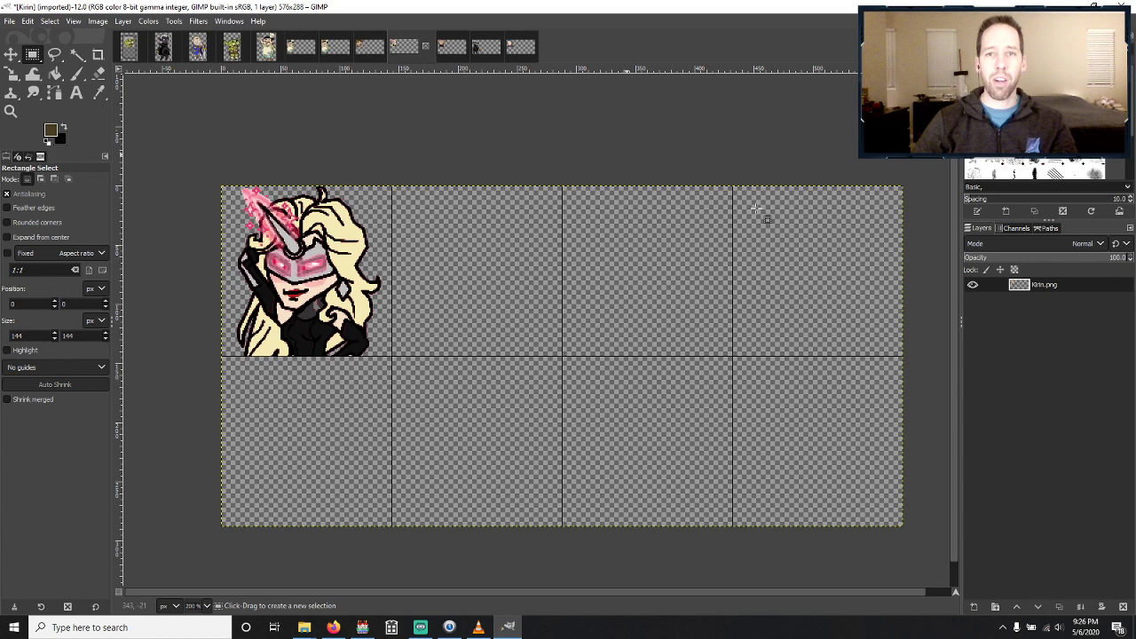
Copy the goggled reference face from the Hondo image's Pasted Layer and paste it into the Kirin image as a new layer.
{"action": "left_click", "coordinate": [371, 49]}
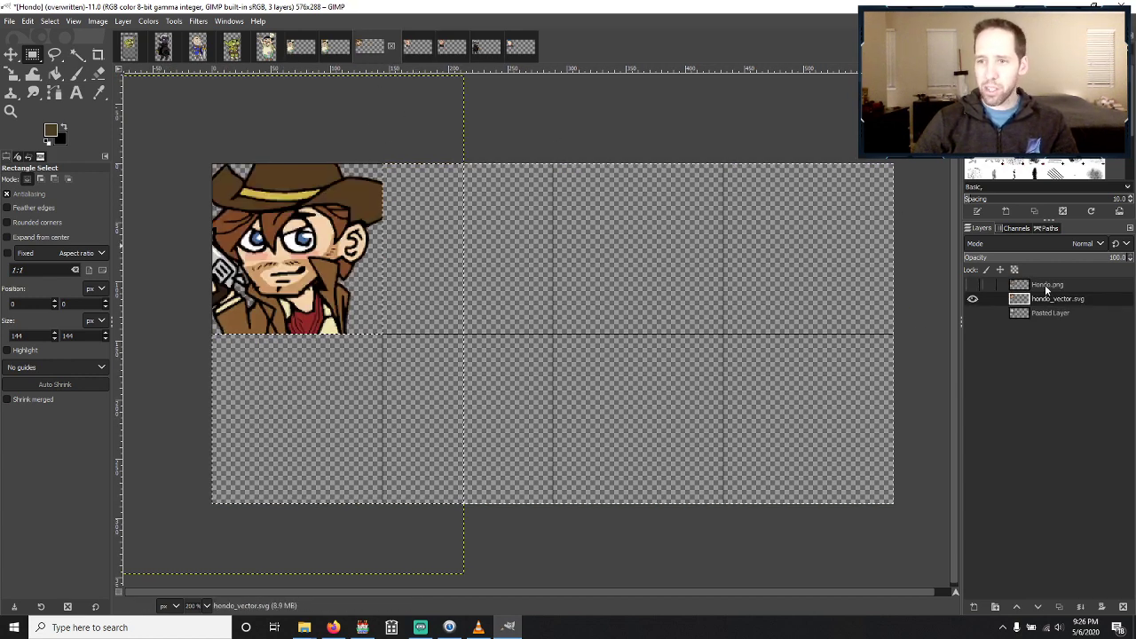
{"action": "left_click", "coordinate": [1041, 314]}
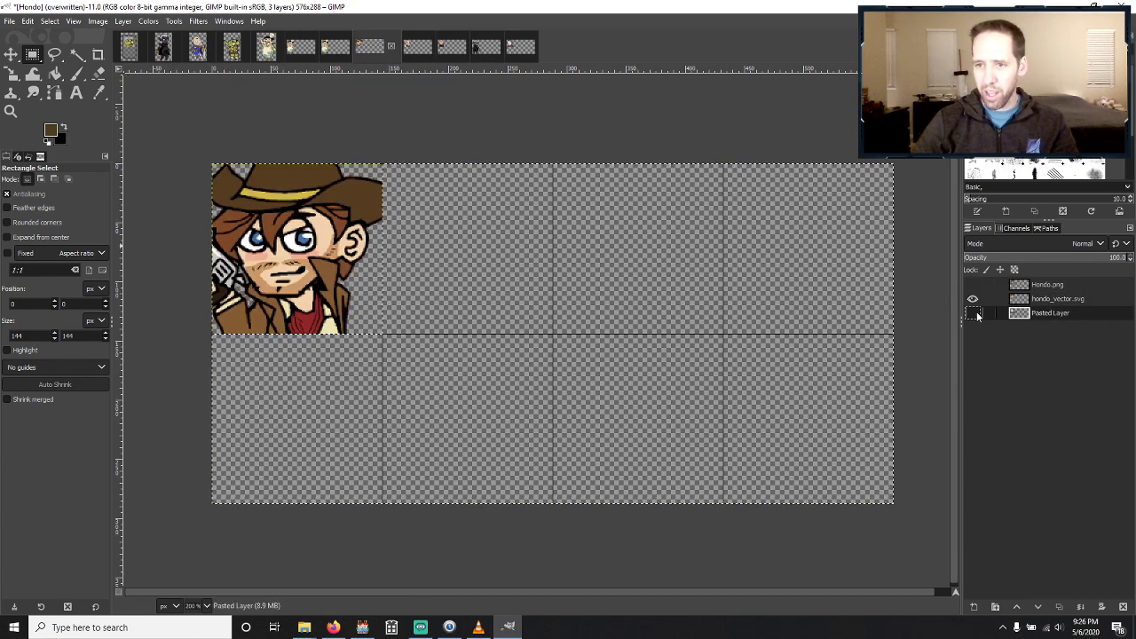
{"action": "left_click", "coordinate": [973, 313]}
{"action": "left_click", "coordinate": [972, 299]}
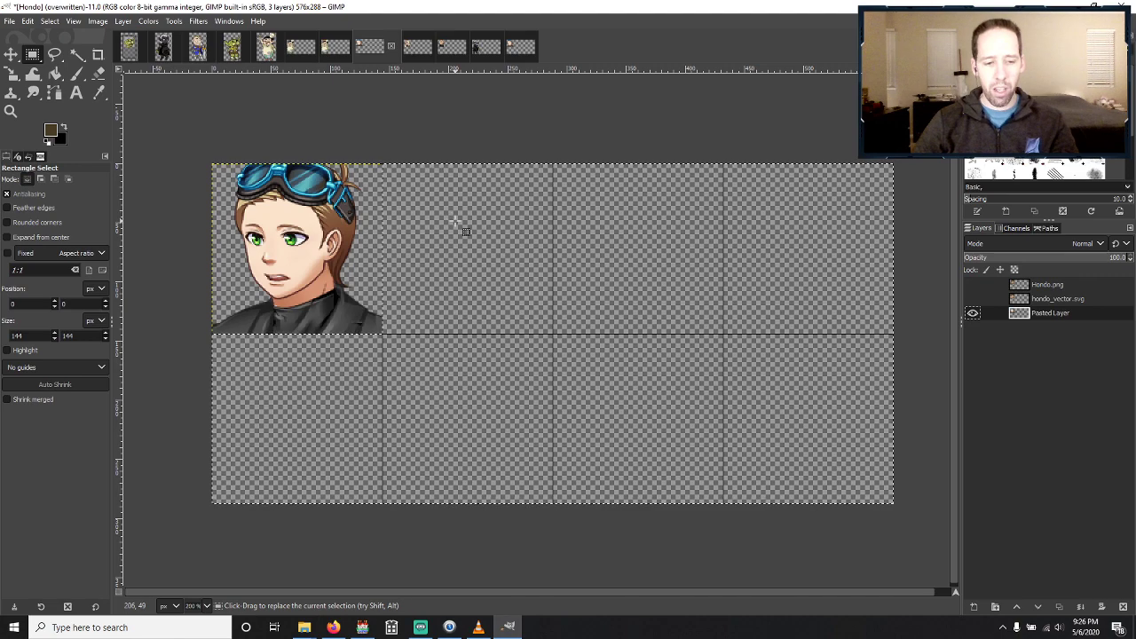
{"action": "key", "text": "ctrl+c"}
{"action": "left_click", "coordinate": [422, 48]}
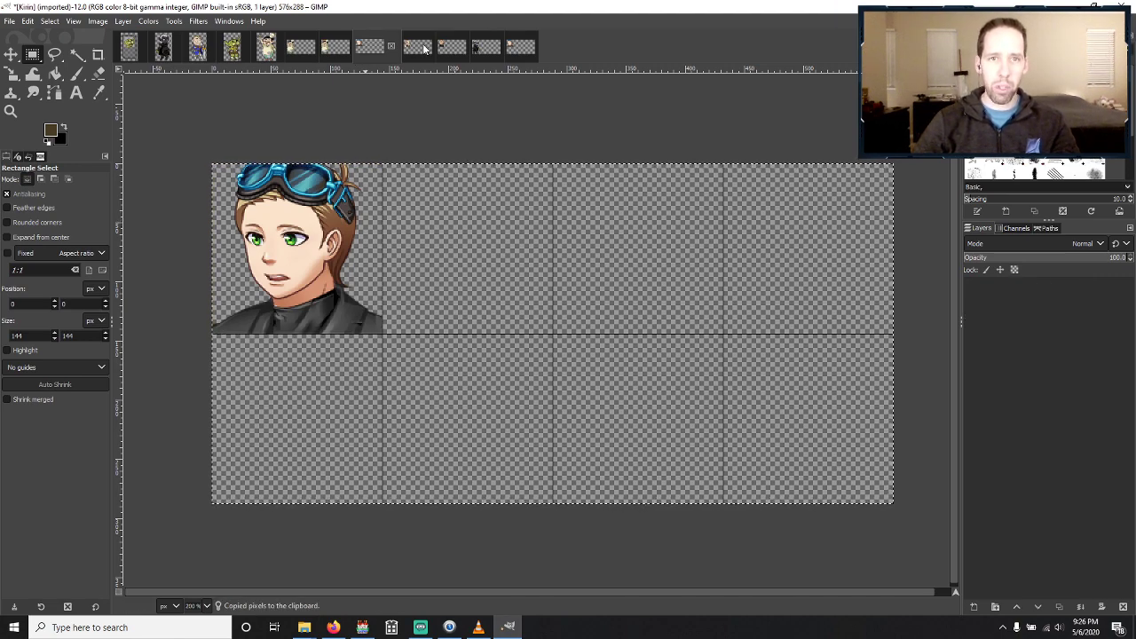
{"action": "key", "text": "ctrl+v"}
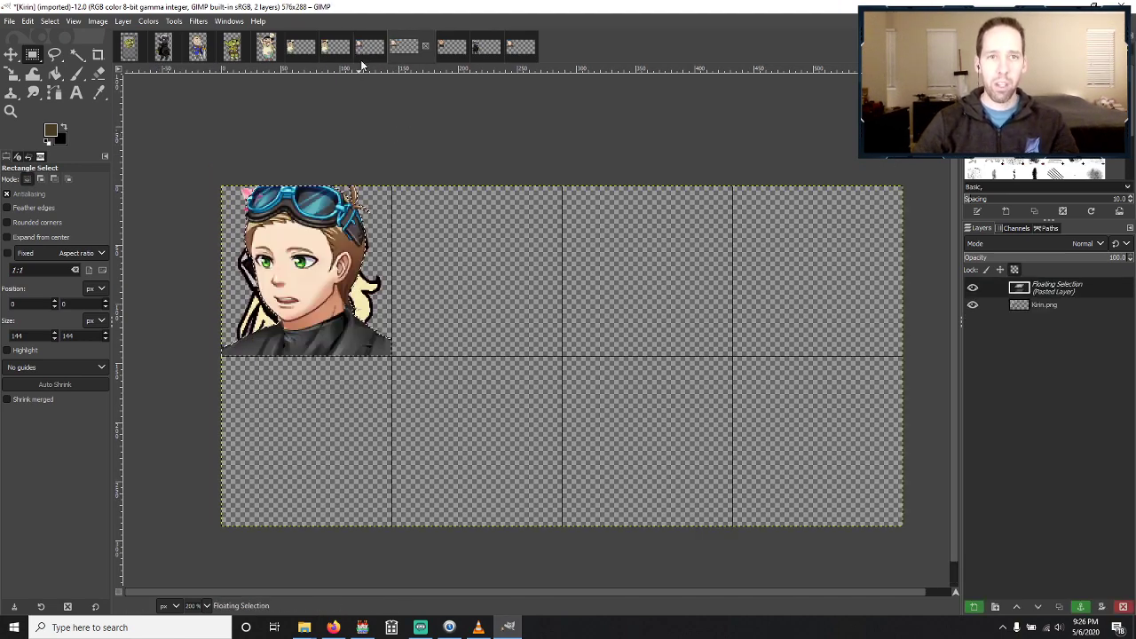
{"action": "left_click", "coordinate": [974, 605]}
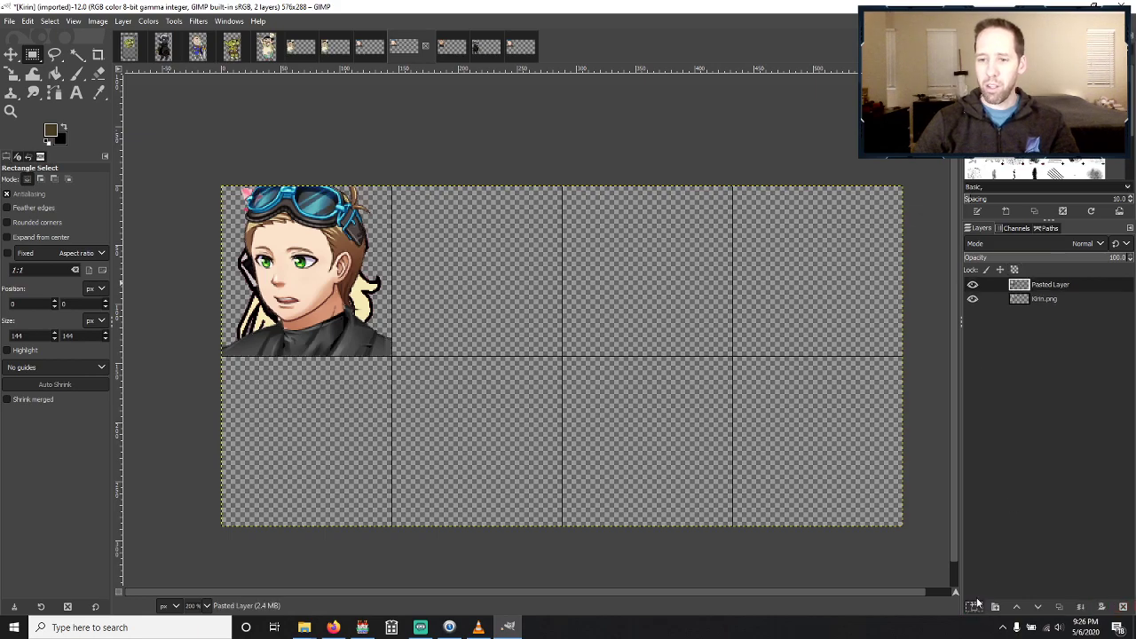
In the Hondo image, hide the Pasted Layer and show hondo_vector.svg again, and return to the Kirin image.
{"action": "left_click", "coordinate": [369, 46]}
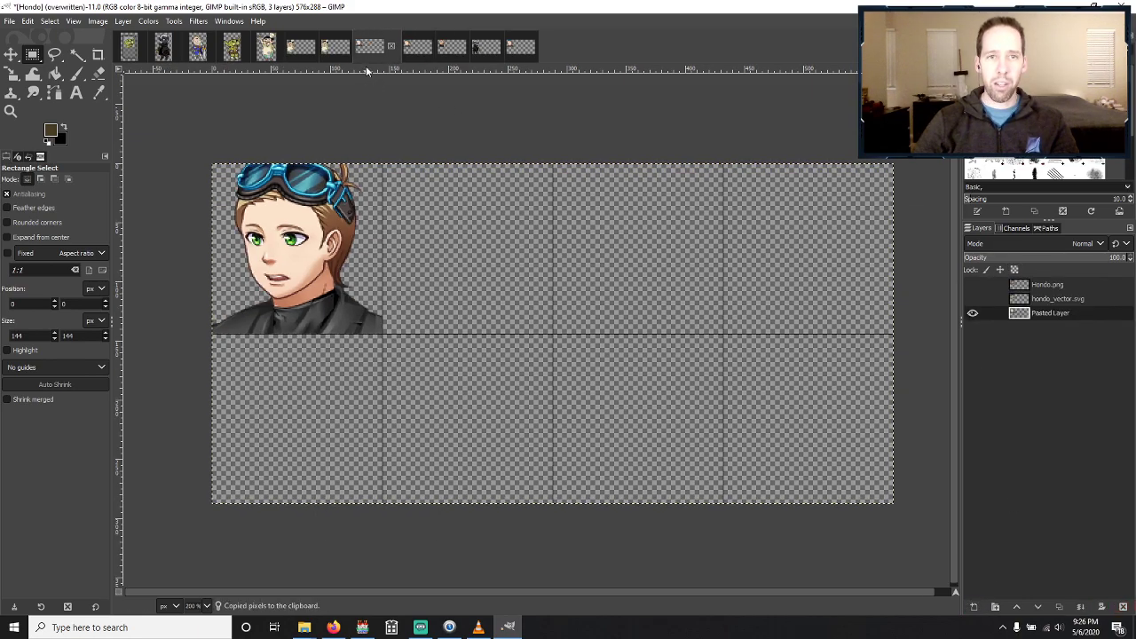
{"action": "left_click", "coordinate": [973, 315]}
{"action": "left_click", "coordinate": [970, 299]}
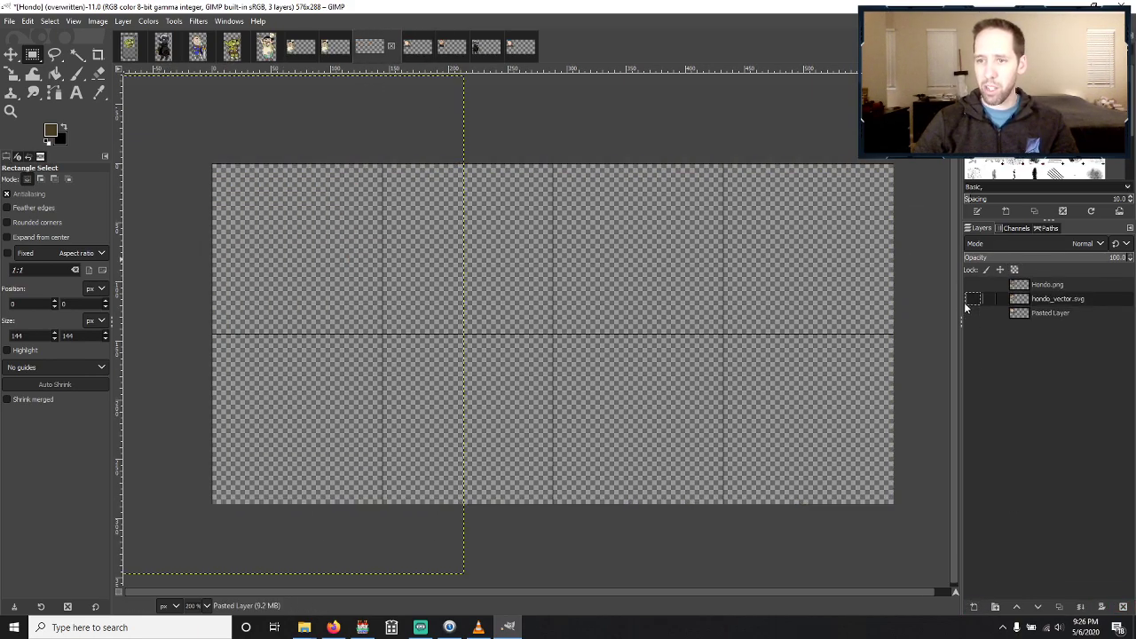
{"action": "left_click", "coordinate": [972, 299]}
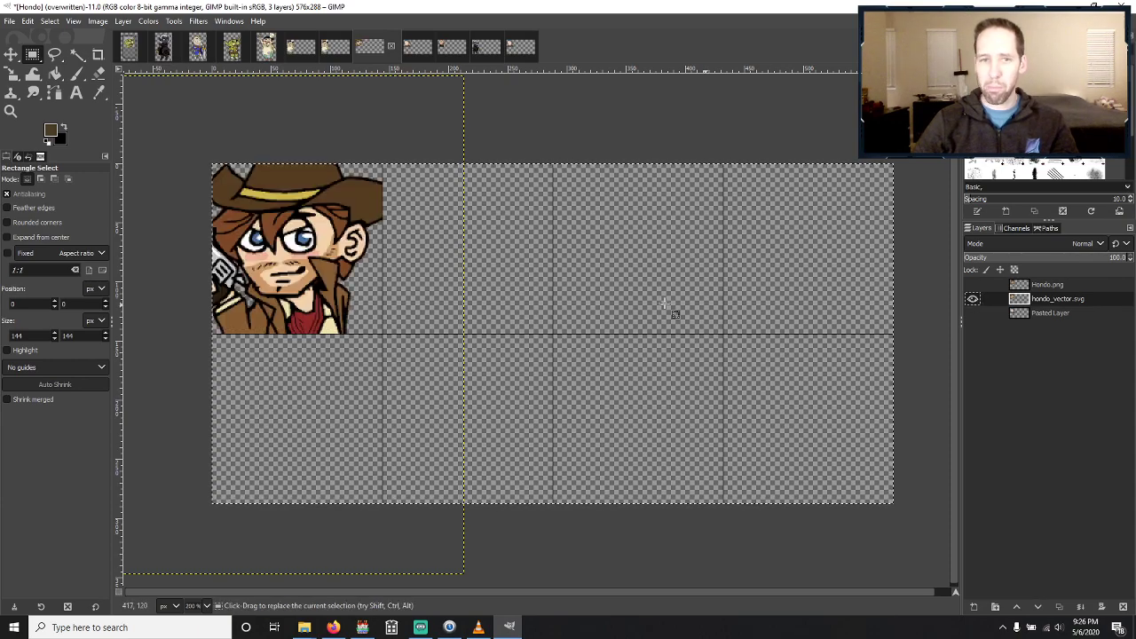
{"action": "left_click", "coordinate": [410, 46]}
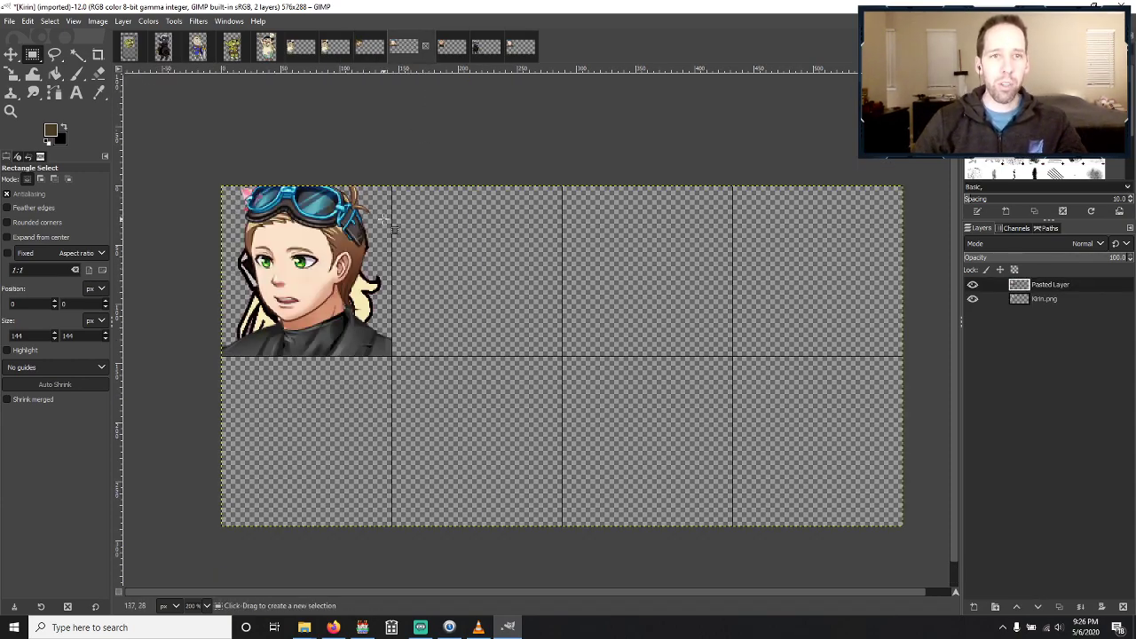
Import kirin_vector.svg from the TalesVGCharactersVectorized folder into the Kirin image as a layer, rendered at 744 × 1052 pixels.
{"action": "key", "text": "alt+Tab"}
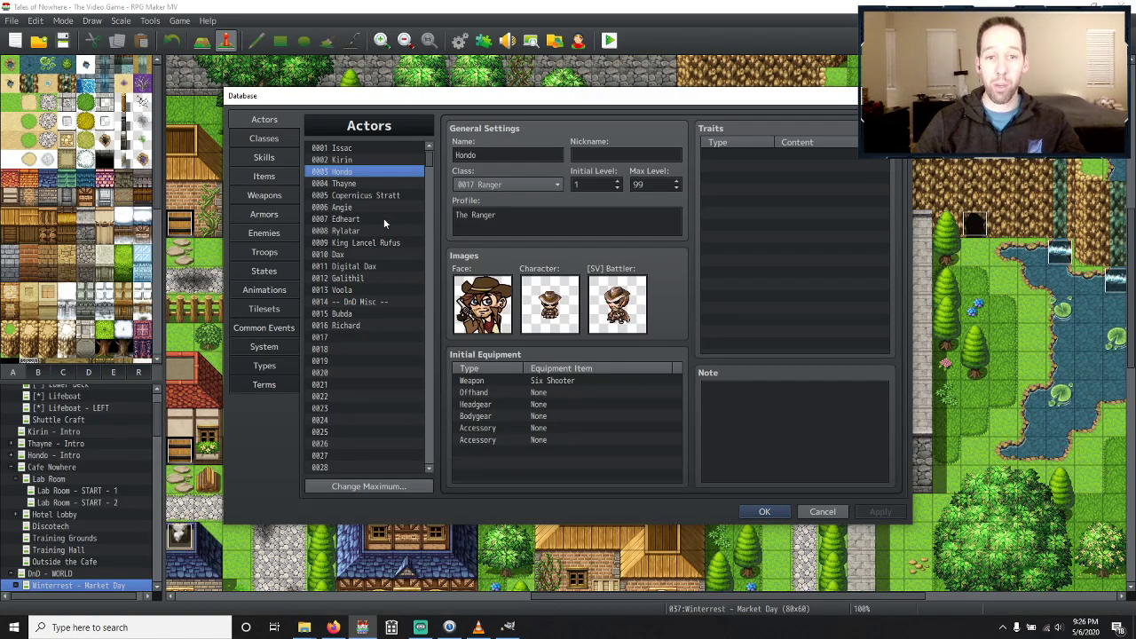
{"action": "key", "text": "alt+Tab"}
{"action": "key", "text": "alt+Tab"}
{"action": "key", "text": "alt+Tab"}
{"action": "key", "text": "alt+Tab"}
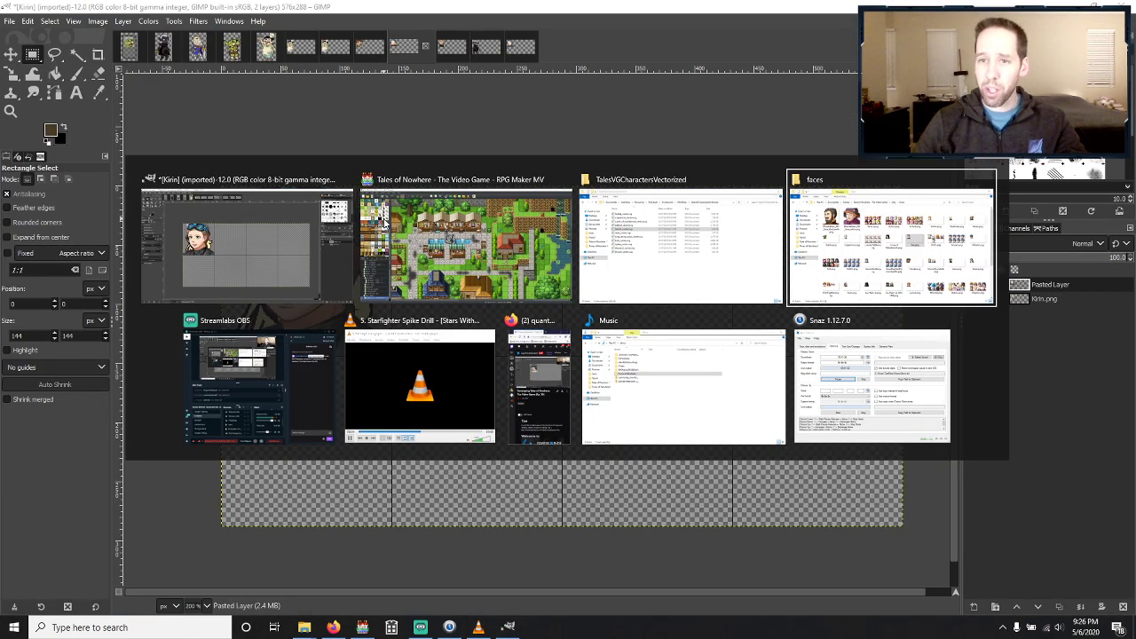
{"action": "key", "text": "alt+Tab"}
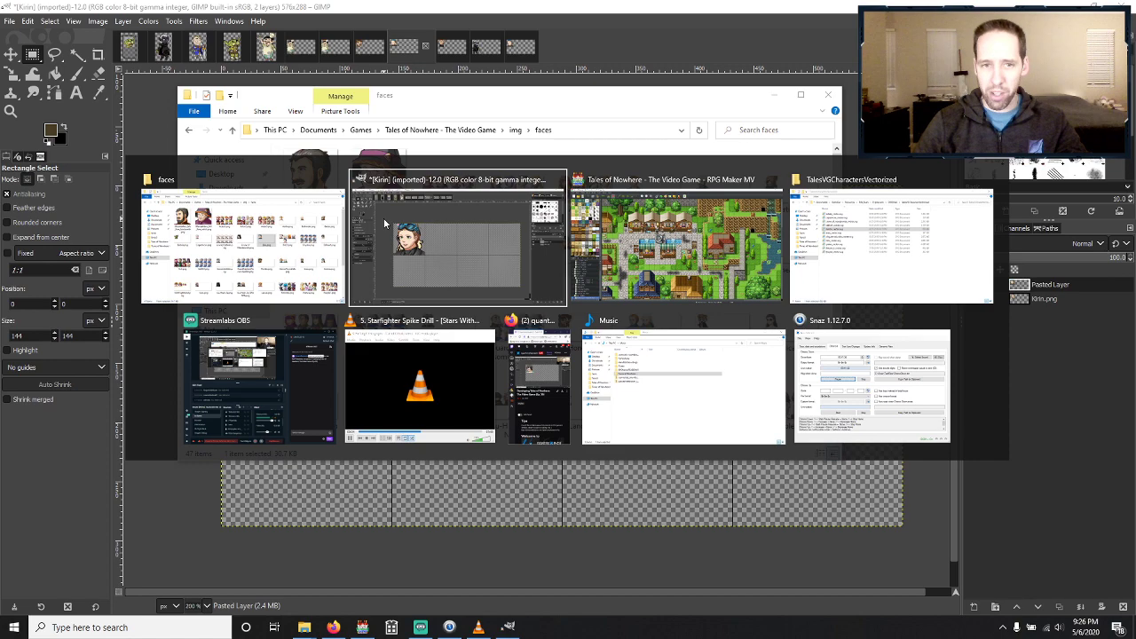
{"action": "key", "text": "alt+Tab"}
{"action": "key", "text": "alt+Tab"}
{"action": "key", "text": "alt+Tab"}
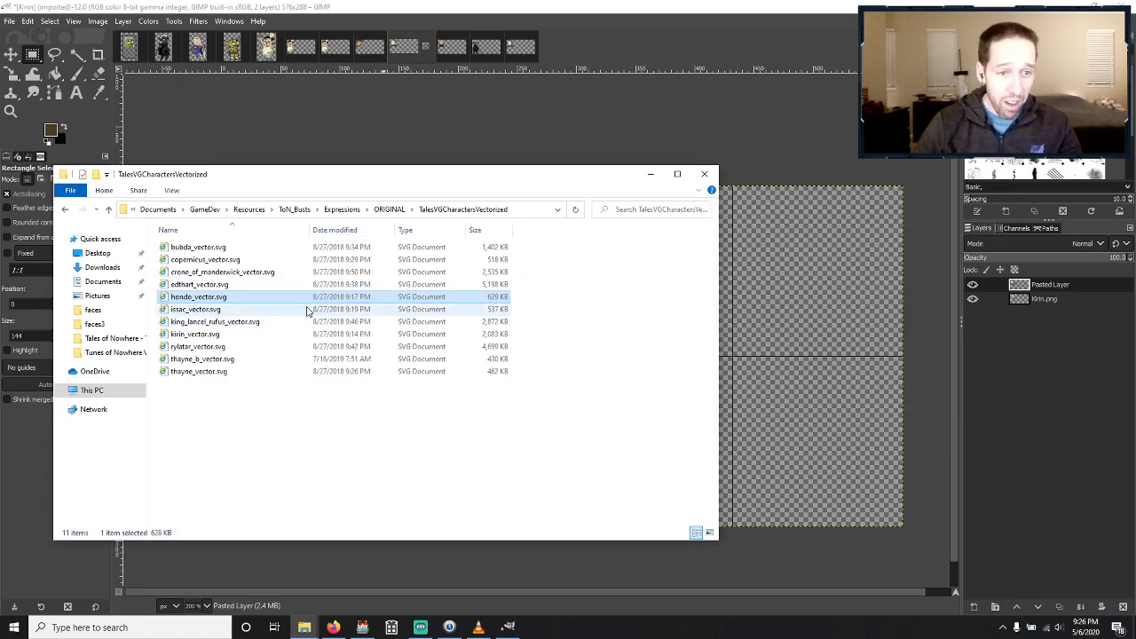
{"action": "left_click_drag", "start_coordinate": [196, 334], "coordinate": [736, 155]}
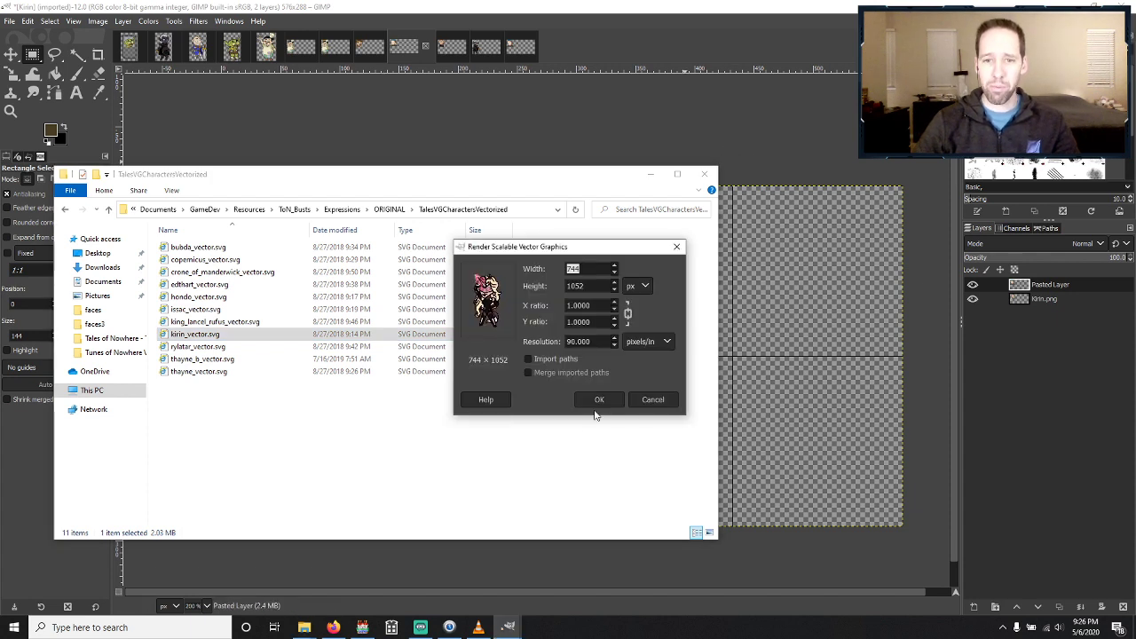
{"action": "left_click", "coordinate": [599, 401]}
{"action": "left_click", "coordinate": [511, 19]}
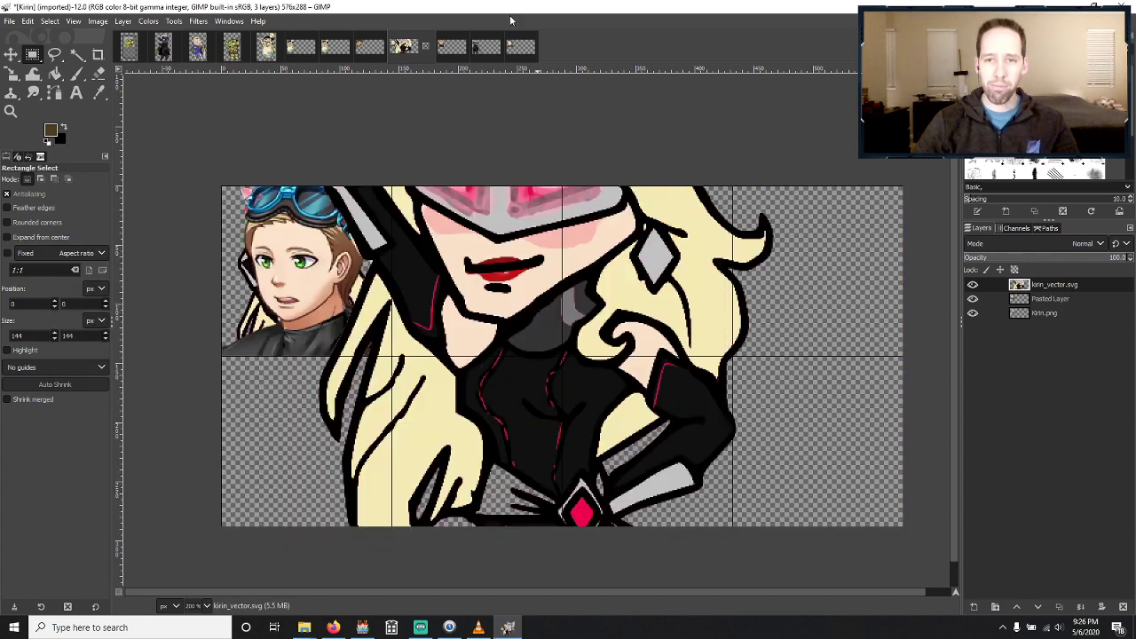
Scale the kirin_vector.svg layer to 468 × 662 pixels and move it down so the character's head and shoulders lie on the canvas.
{"action": "left_click", "coordinate": [11, 73]}
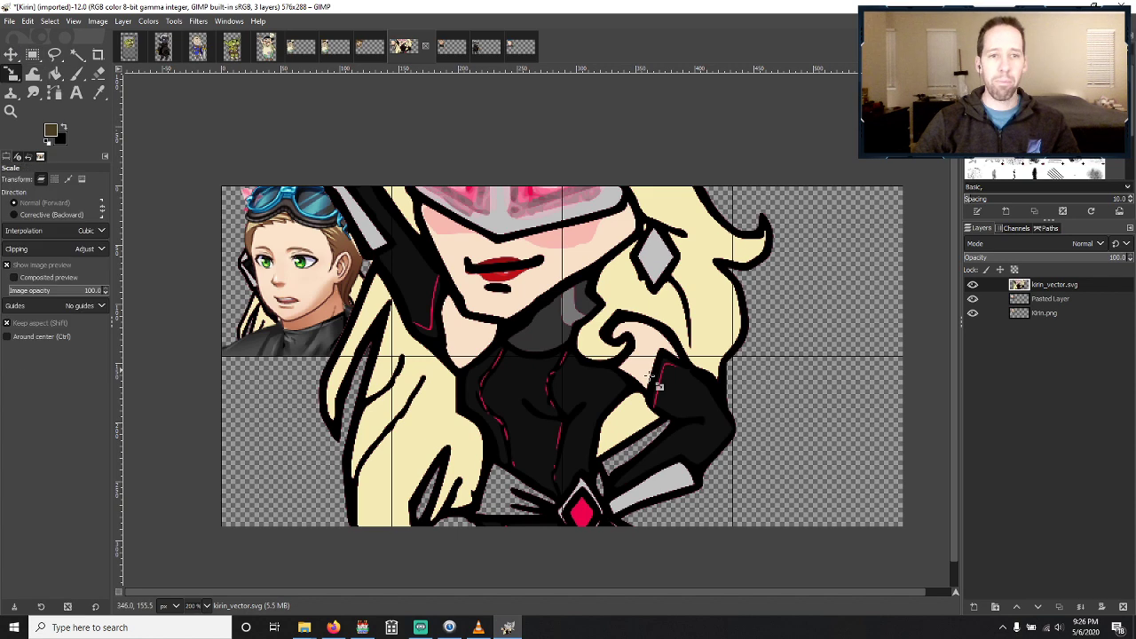
{"action": "left_click_drag", "start_coordinate": [778, 540], "coordinate": [427, 189]}
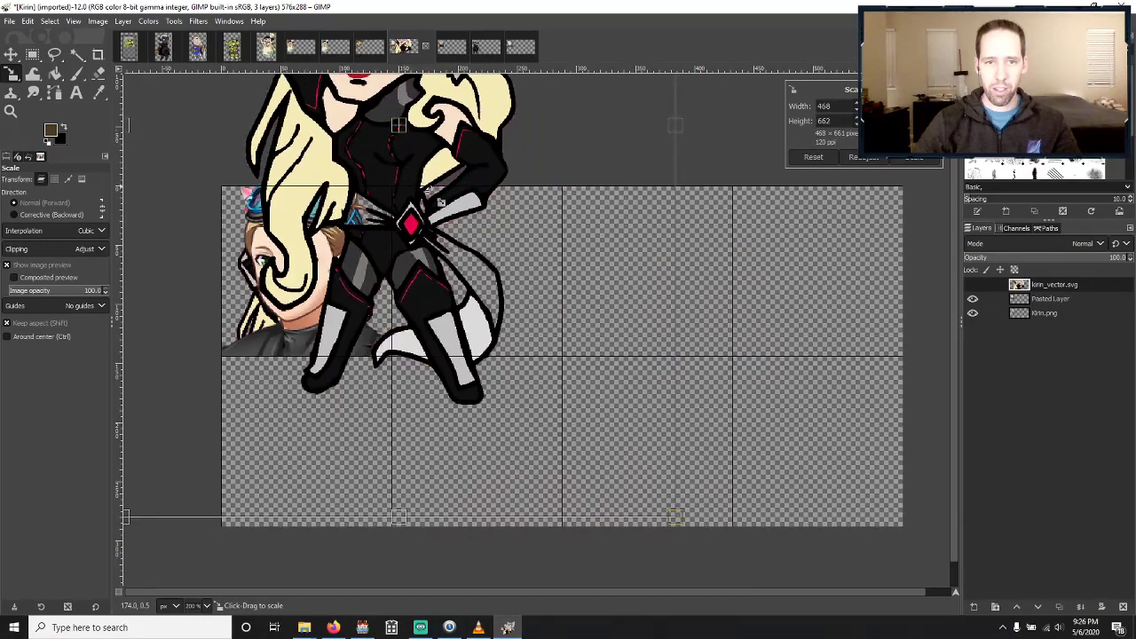
{"action": "key", "text": "Return"}
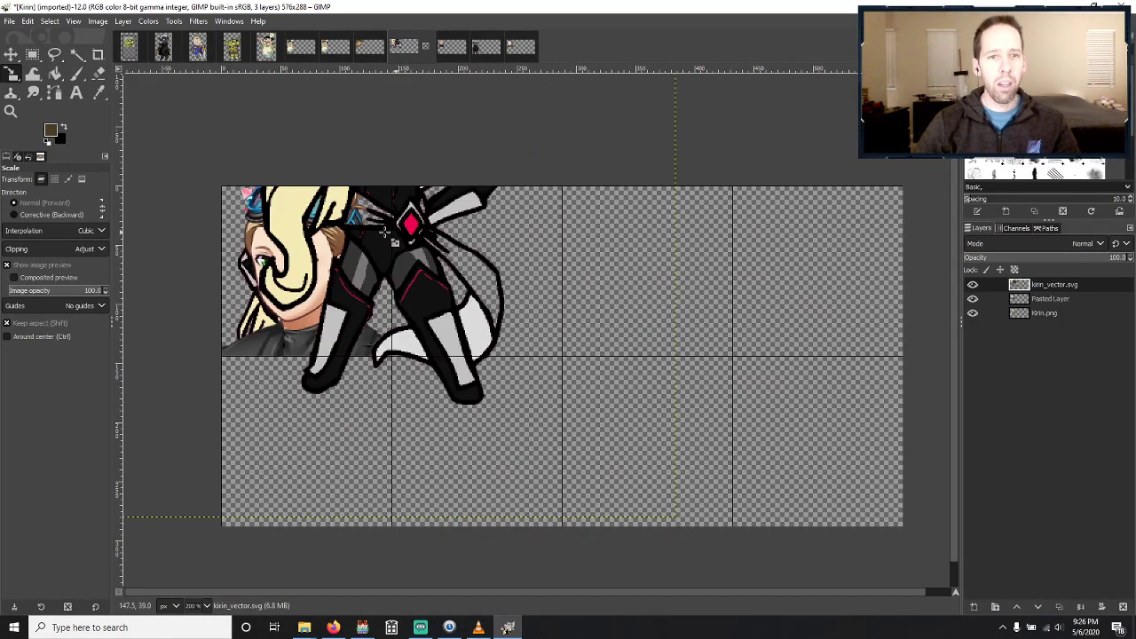
{"action": "key", "text": "m"}
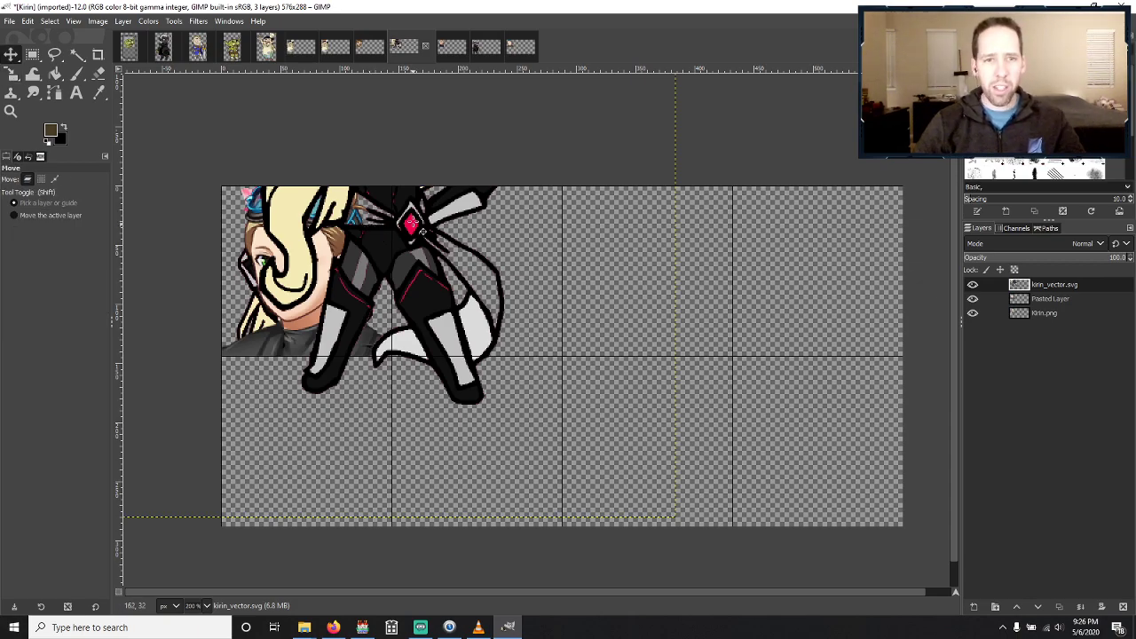
{"action": "left_click_drag", "start_coordinate": [412, 224], "coordinate": [515, 502]}
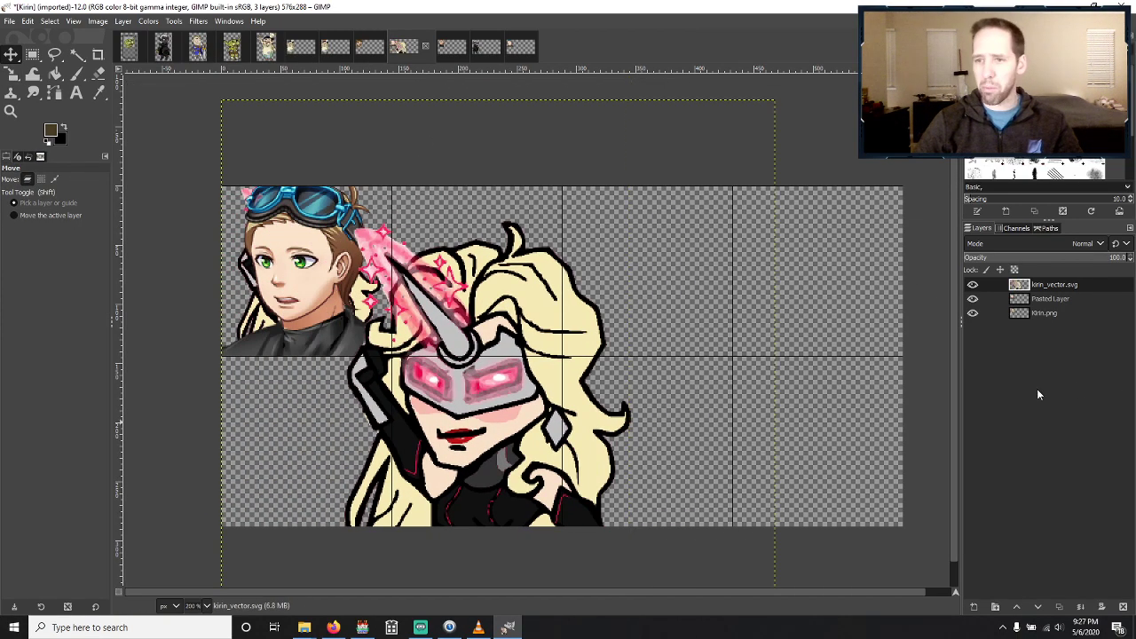
Hide the Kirin.png layer and scale kirin_vector.svg proportionally to 370 × 523 pixels.
{"action": "left_click", "coordinate": [973, 315]}
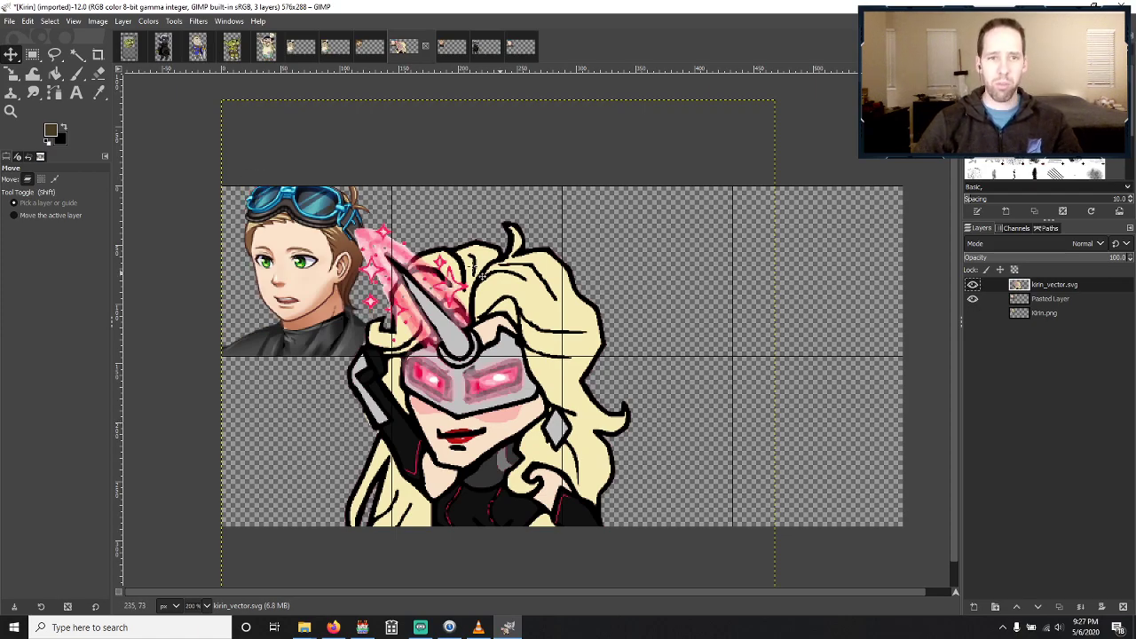
{"action": "left_click", "coordinate": [10, 74]}
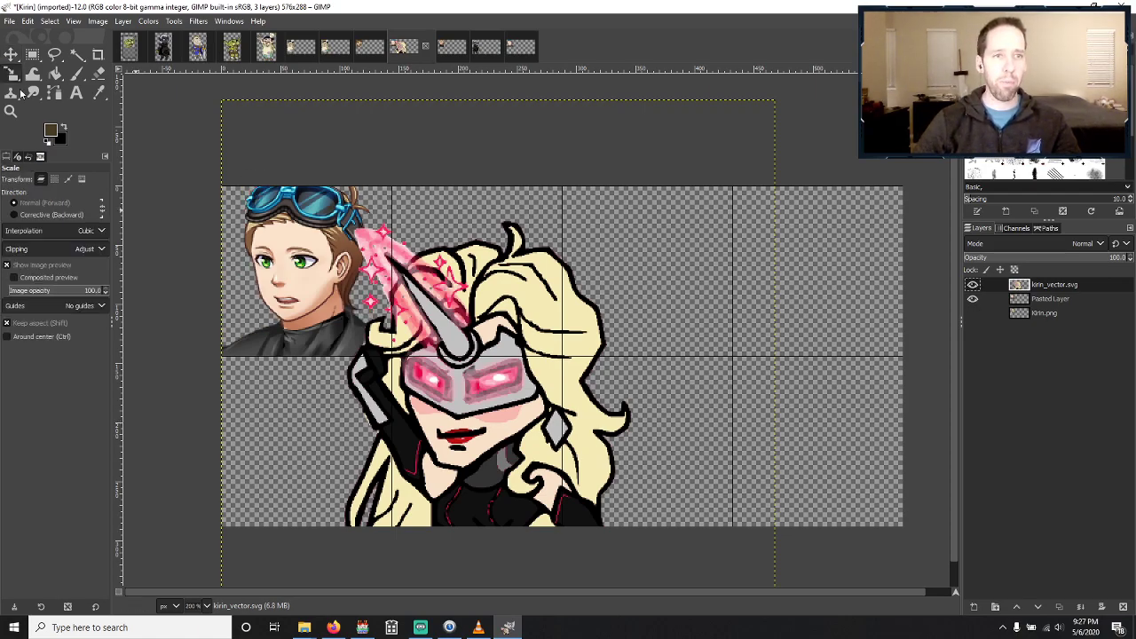
{"action": "left_click_drag", "start_coordinate": [643, 536], "coordinate": [529, 380]}
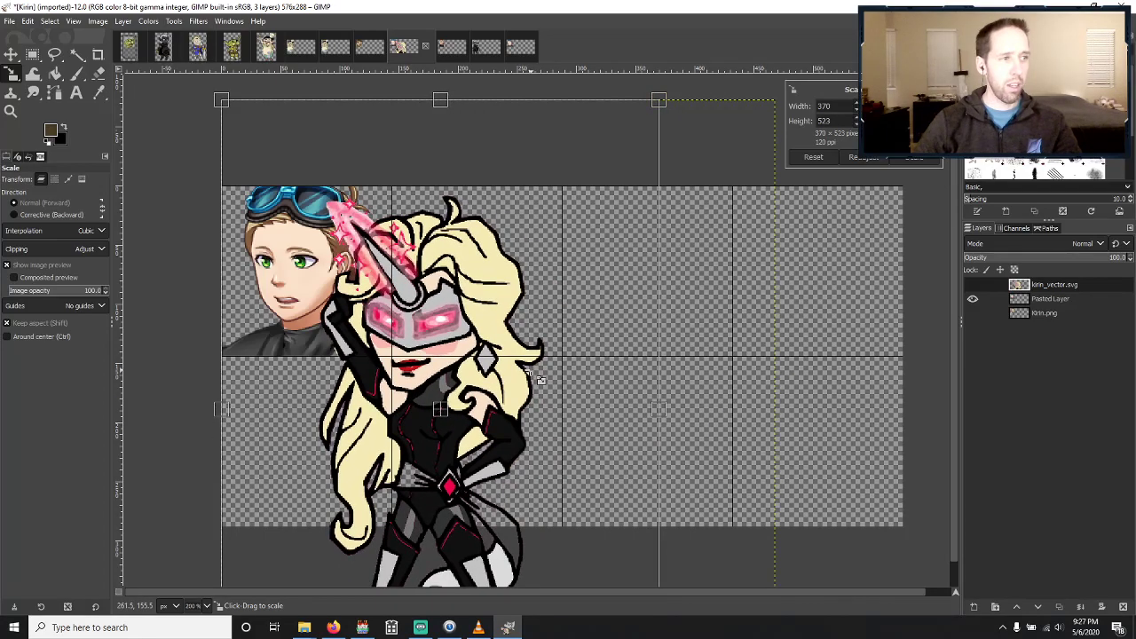
{"action": "left_click", "coordinate": [914, 161]}
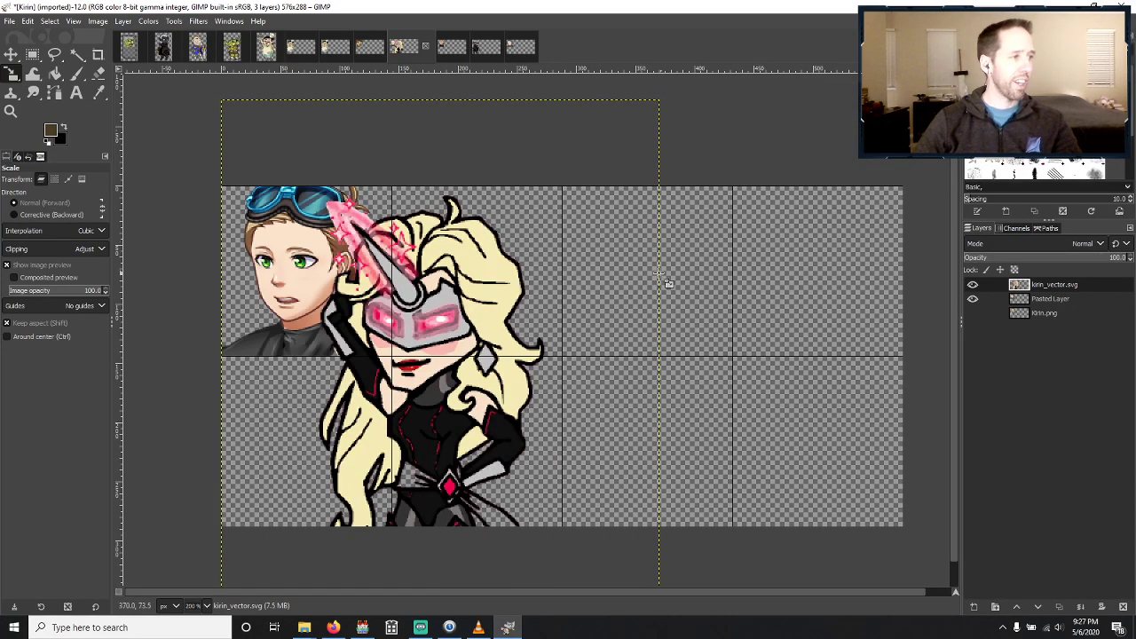
Move the kirin_vector.svg layer up and across so the character stands in the second column of cells beside the reference face.
{"action": "key", "text": "m"}
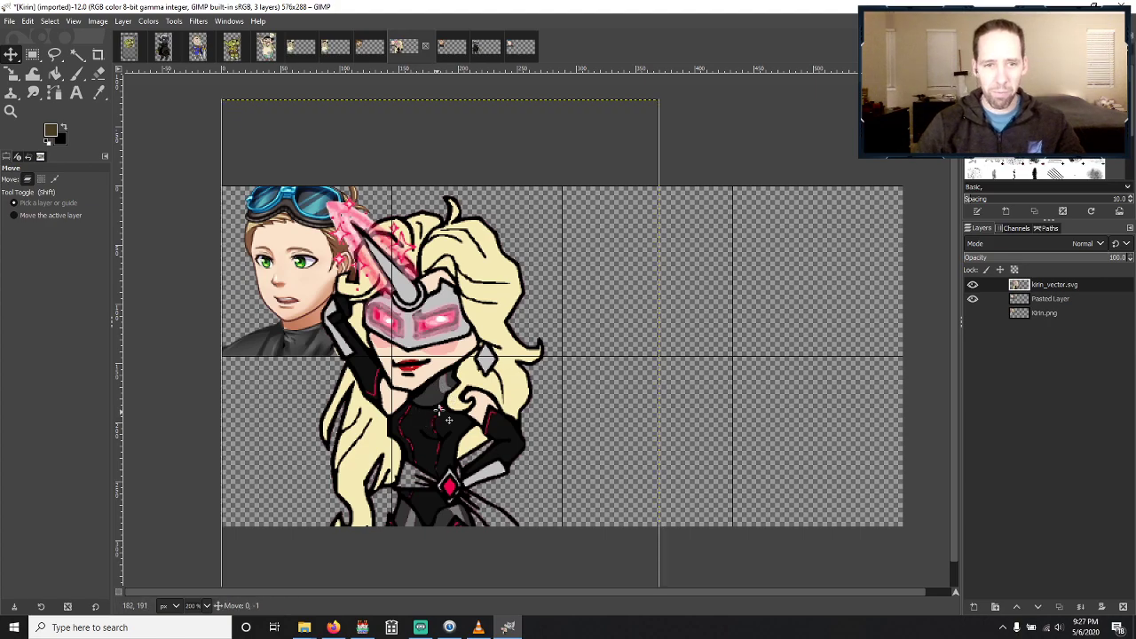
{"action": "left_click_drag", "start_coordinate": [436, 413], "coordinate": [402, 355]}
{"action": "left_click_drag", "start_coordinate": [340, 362], "coordinate": [498, 360]}
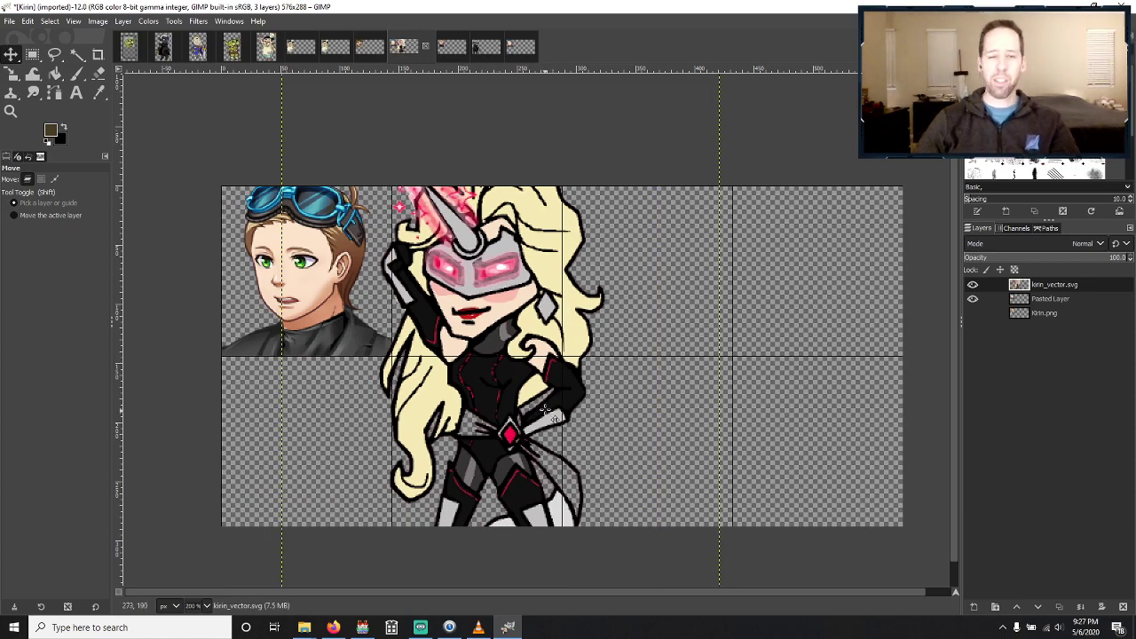
Scale kirin_vector.svg to 324 × 458 pixels and move it so the masked head lies over the first cell of the upper row.
{"action": "left_click", "coordinate": [12, 75]}
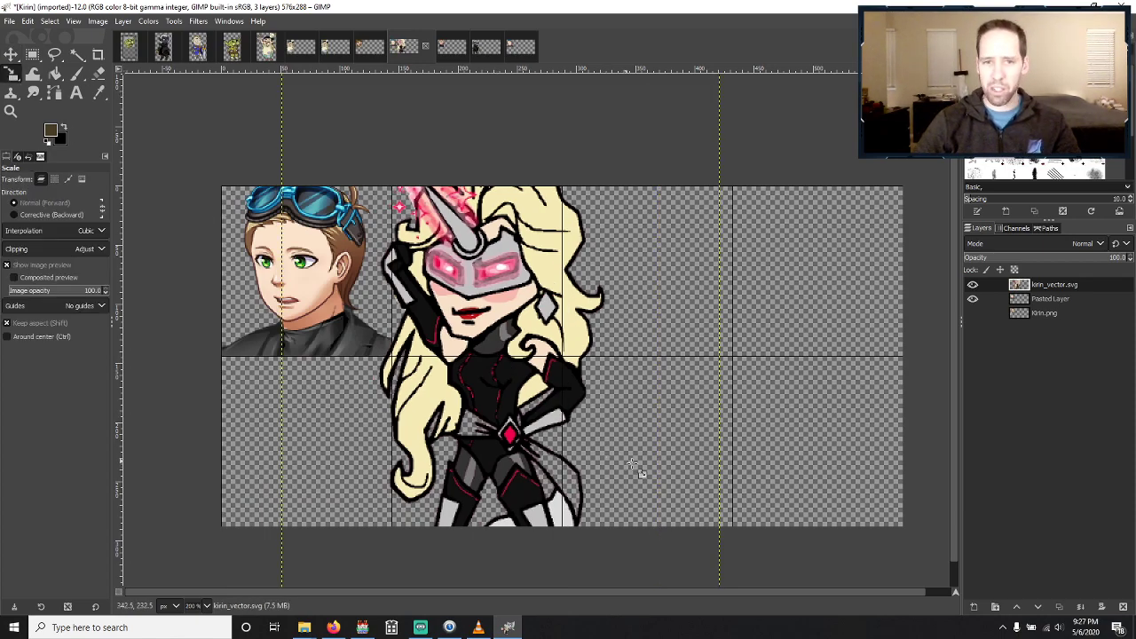
{"action": "left_click_drag", "start_coordinate": [673, 526], "coordinate": [625, 461]}
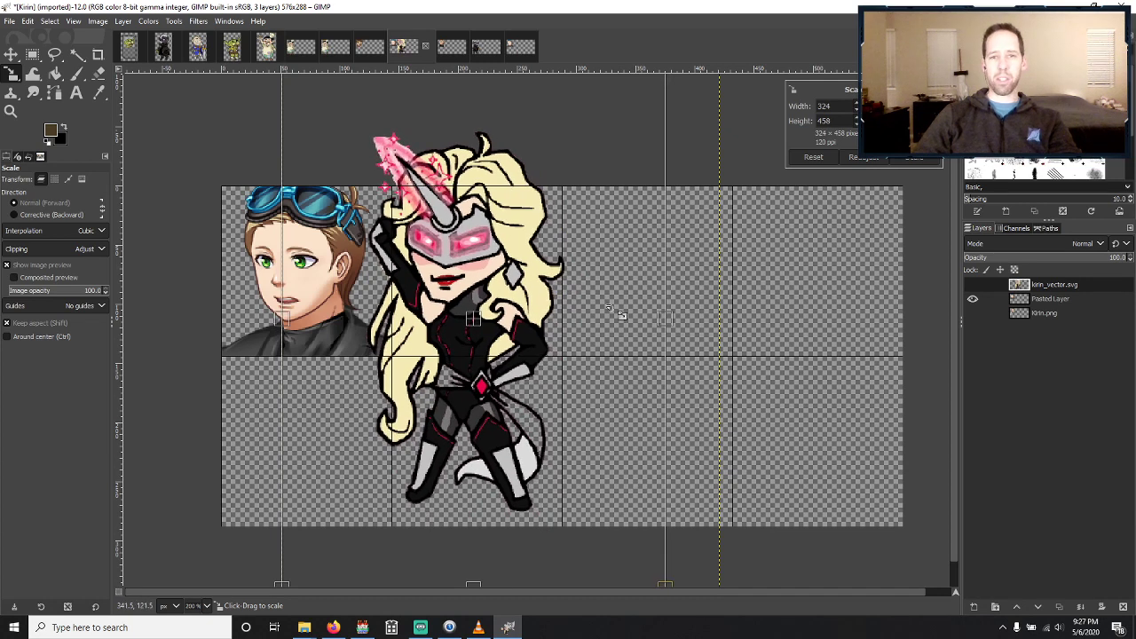
{"action": "left_click", "coordinate": [918, 158]}
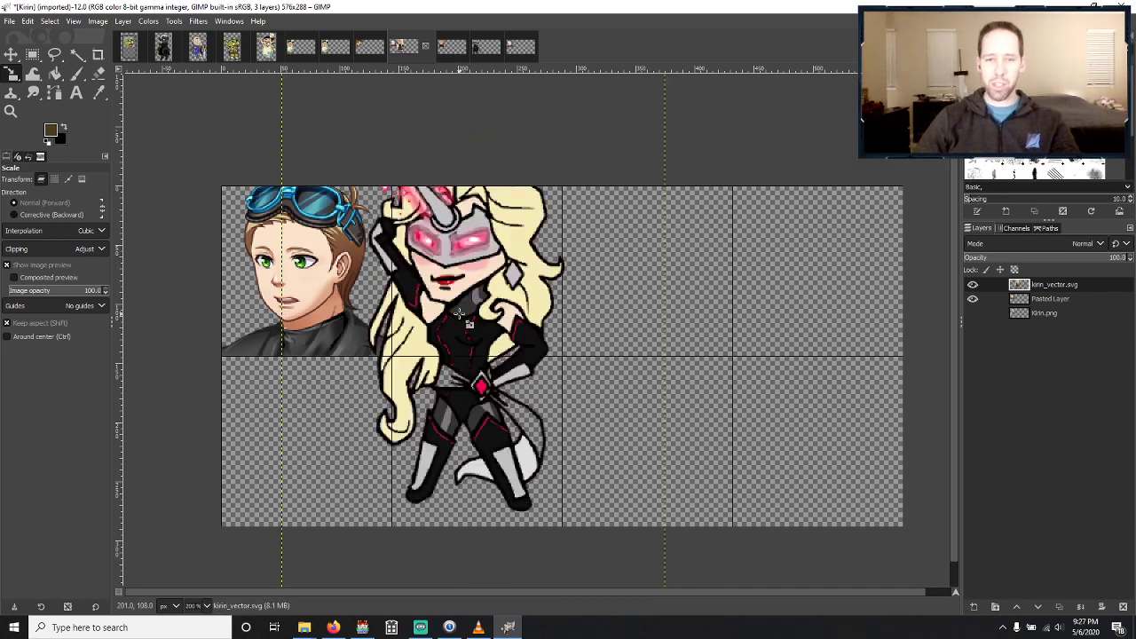
{"action": "key", "text": "m"}
{"action": "left_click_drag", "start_coordinate": [458, 321], "coordinate": [332, 335]}
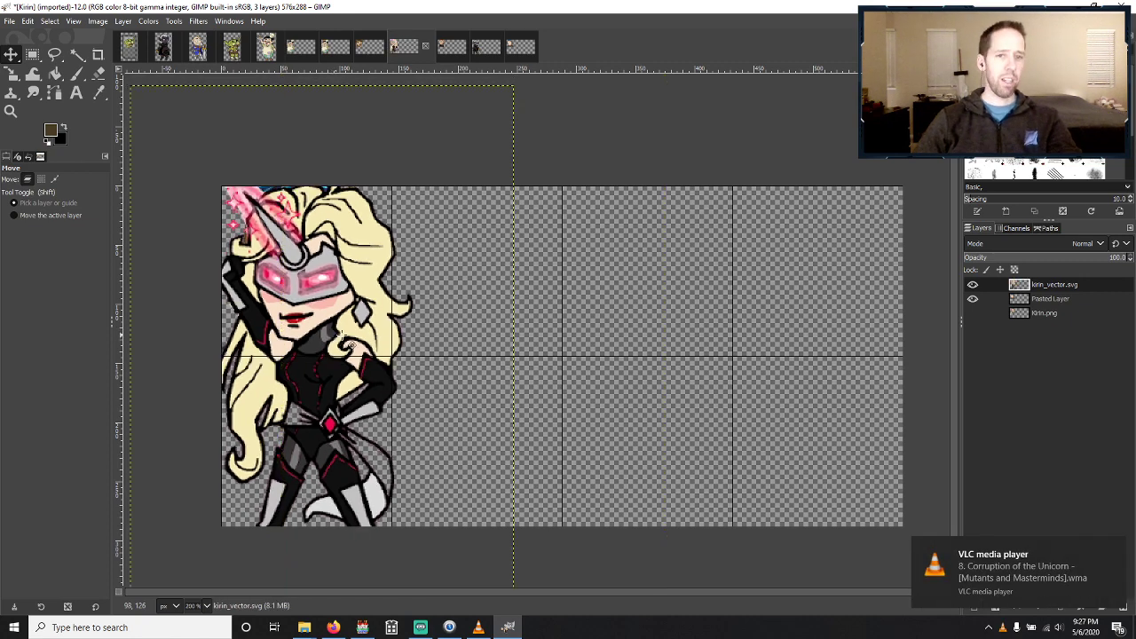
Show Kirin.png in place of the Pasted Layer and toggle kirin_vector.svg to compare the new artwork with the original face.
{"action": "left_click", "coordinate": [972, 299]}
{"action": "left_click", "coordinate": [972, 314]}
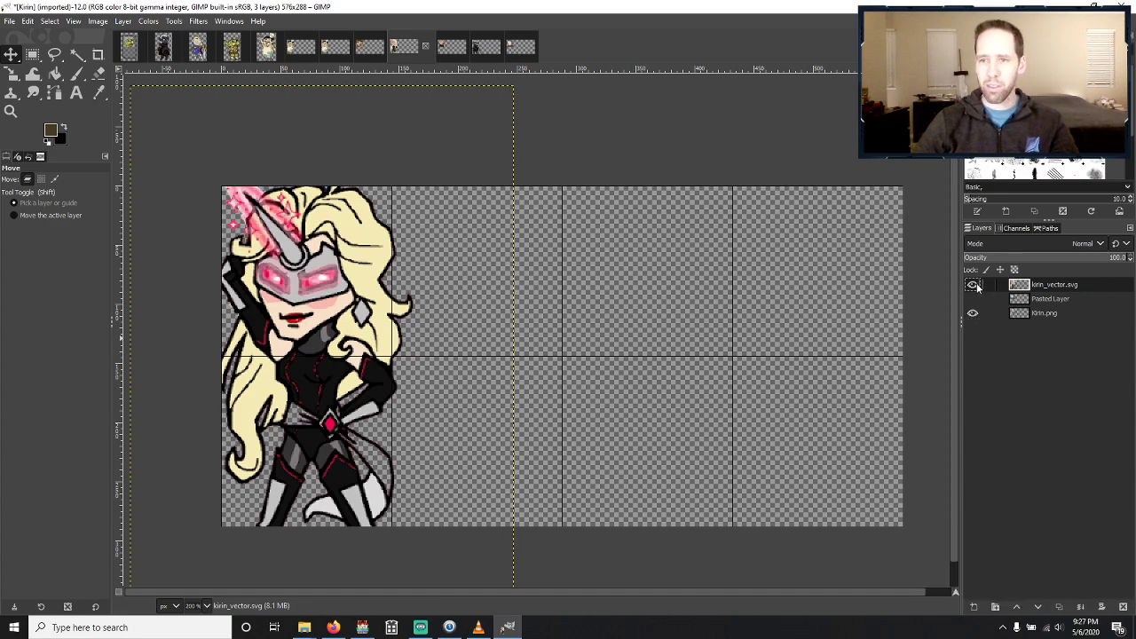
{"action": "left_click", "coordinate": [972, 284]}
{"action": "left_click", "coordinate": [972, 285]}
{"action": "left_click", "coordinate": [972, 285]}
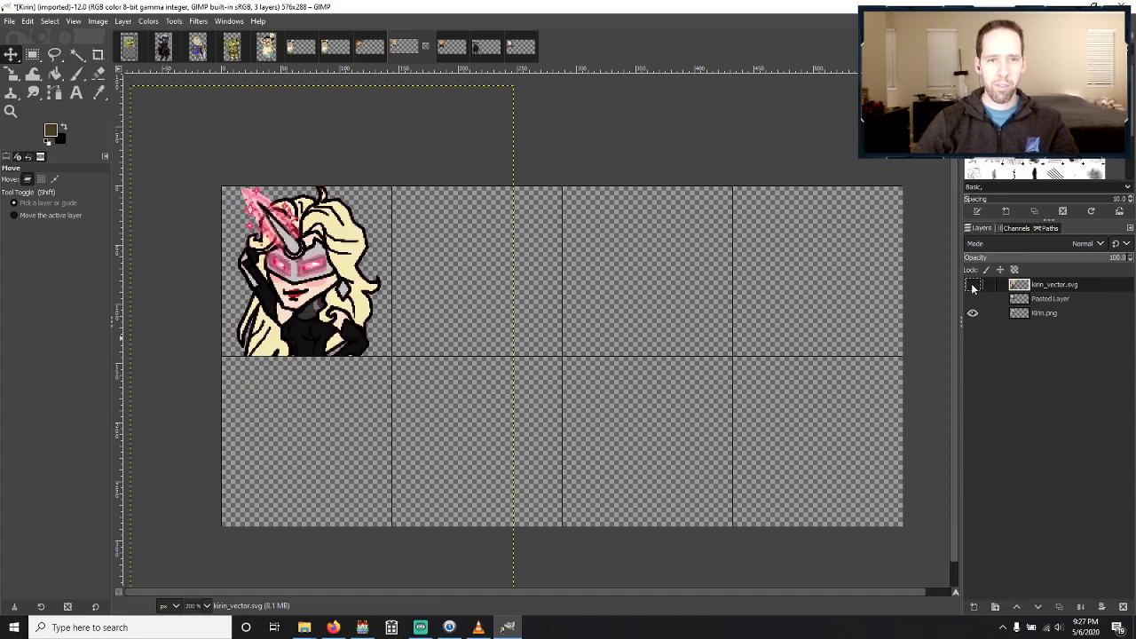
{"action": "left_click", "coordinate": [972, 285]}
Show the Pasted Layer instead of Kirin.png and repeatedly toggle kirin_vector.svg to compare its head size and position with the goggled reference face.
{"action": "left_click", "coordinate": [974, 299]}
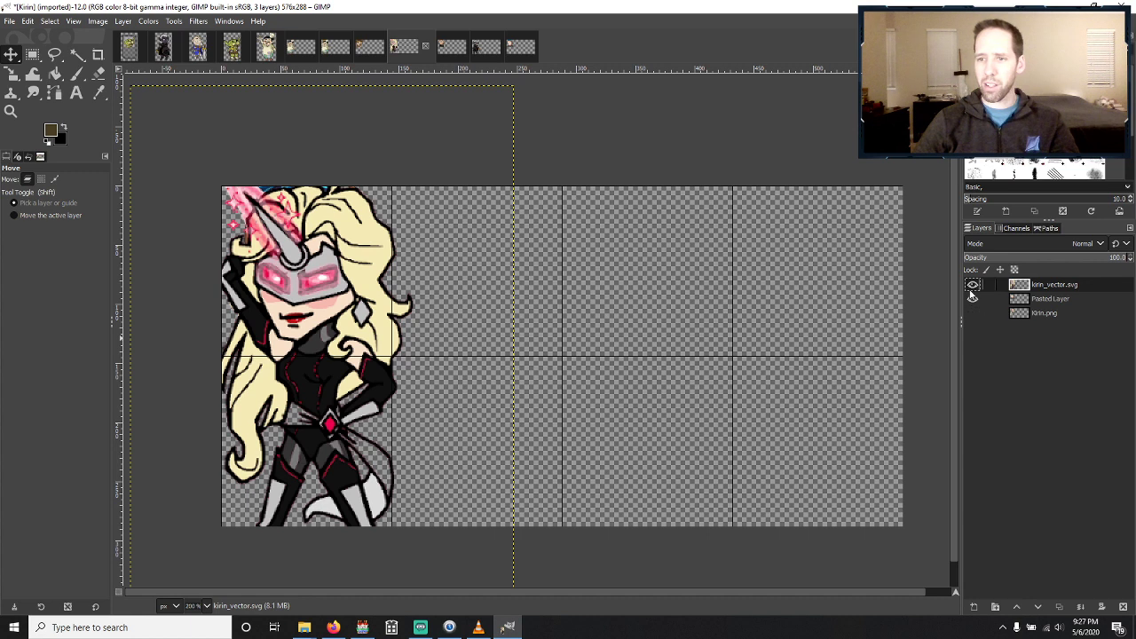
{"action": "left_click", "coordinate": [972, 285]}
{"action": "left_click", "coordinate": [972, 285]}
{"action": "left_click", "coordinate": [973, 285]}
{"action": "left_click", "coordinate": [973, 285]}
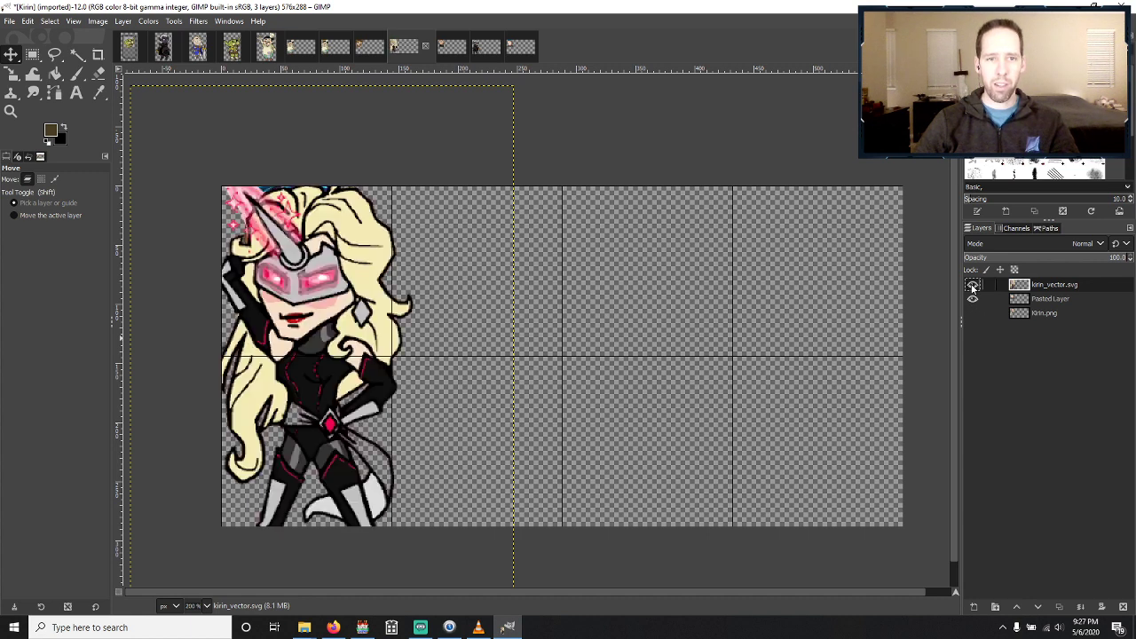
{"action": "left_click", "coordinate": [973, 285]}
{"action": "left_click", "coordinate": [973, 285]}
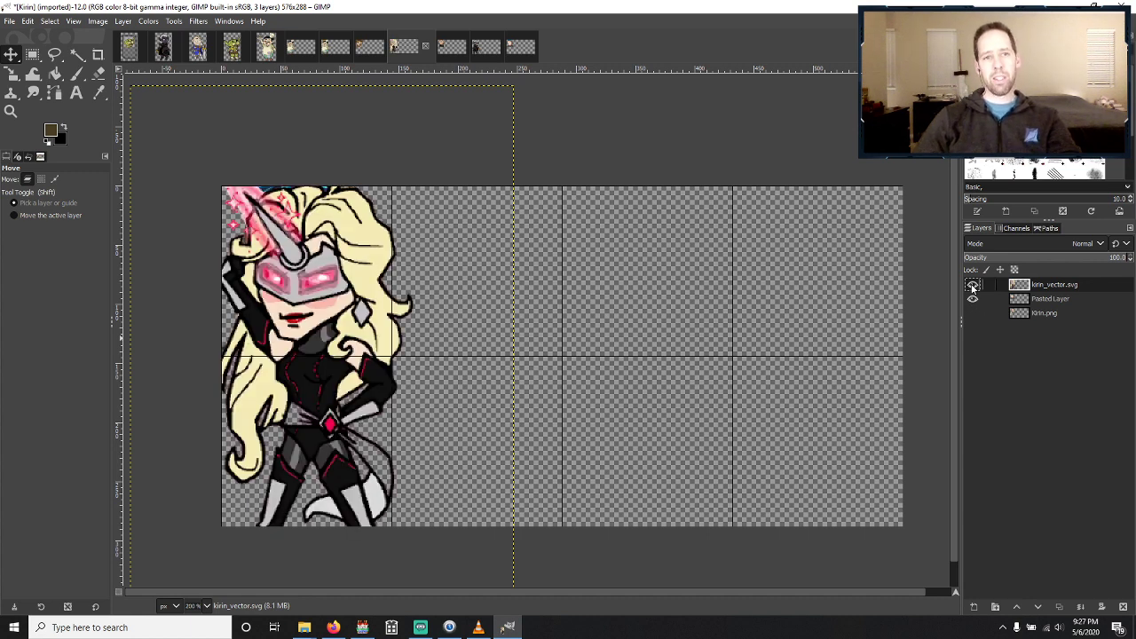
{"action": "left_click", "coordinate": [972, 285]}
{"action": "left_click", "coordinate": [972, 285]}
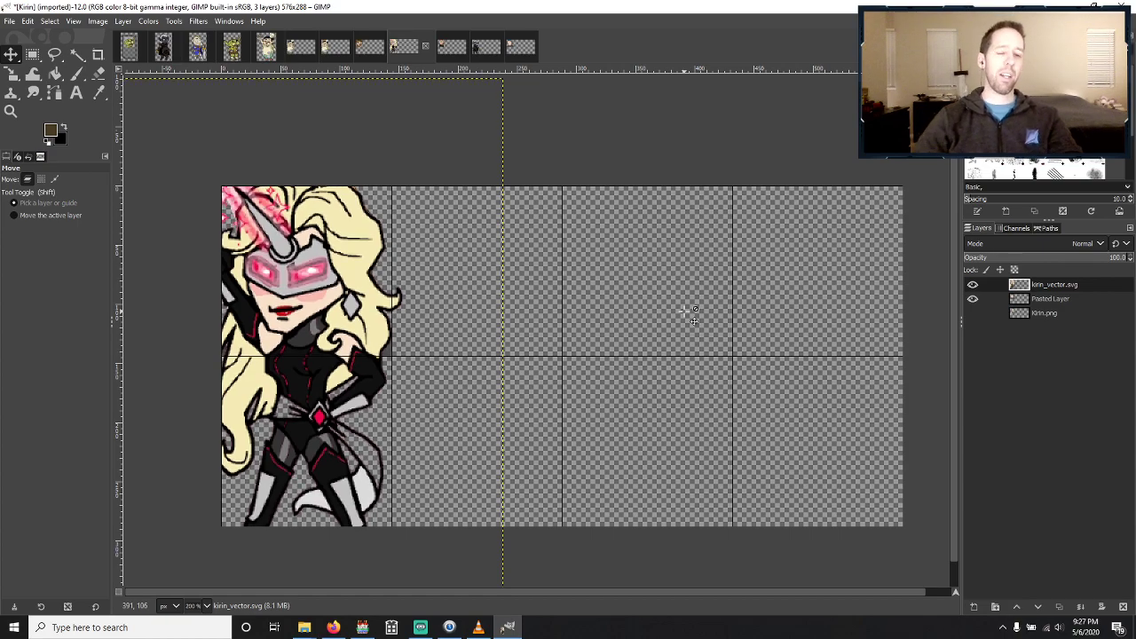
{"action": "left_click", "coordinate": [972, 285]}
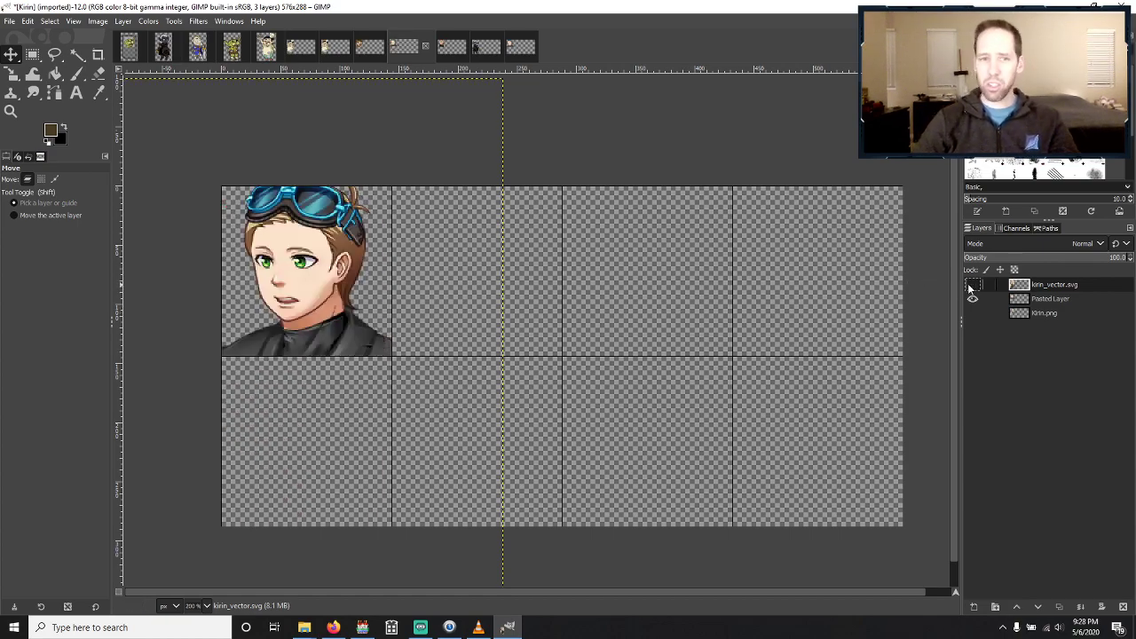
{"action": "left_click", "coordinate": [972, 285]}
{"action": "left_click", "coordinate": [971, 285]}
{"action": "left_click", "coordinate": [971, 285]}
{"action": "left_click", "coordinate": [971, 285]}
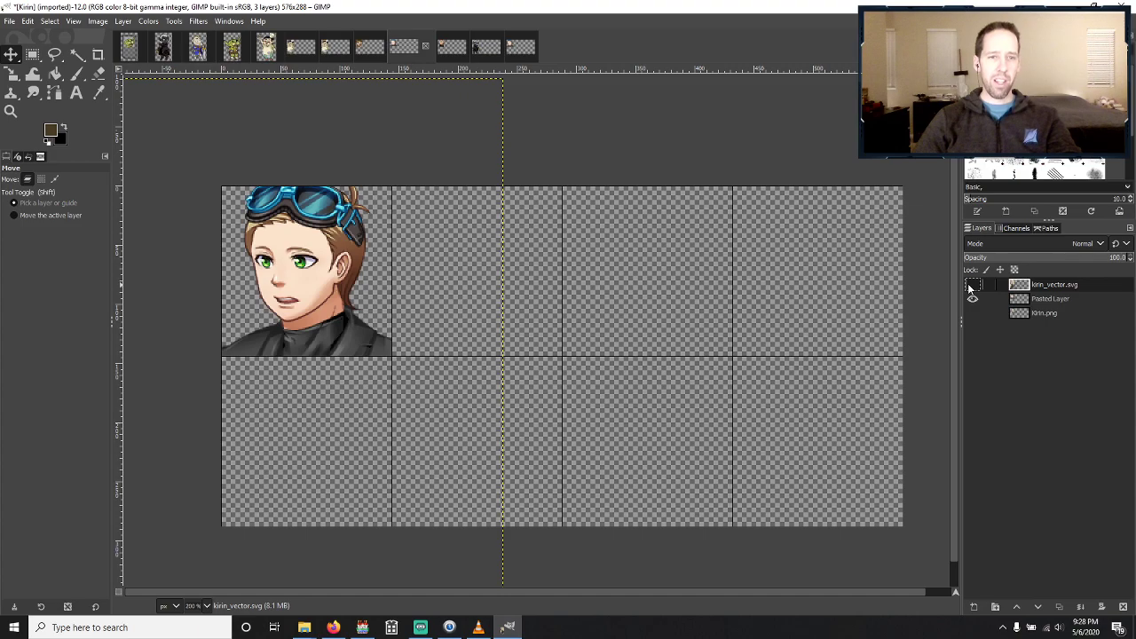
{"action": "left_click", "coordinate": [972, 284]}
{"action": "left_click", "coordinate": [972, 285]}
{"action": "left_click", "coordinate": [971, 285]}
{"action": "left_click", "coordinate": [971, 284]}
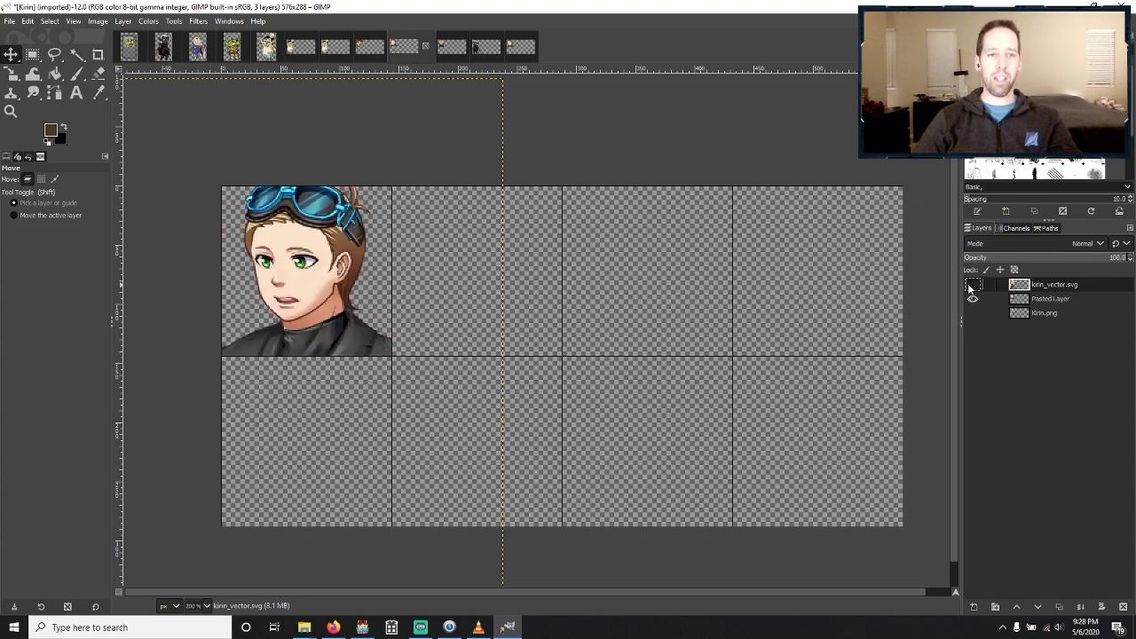
{"action": "left_click", "coordinate": [972, 285]}
{"action": "left_click", "coordinate": [972, 285]}
{"action": "left_click", "coordinate": [971, 285]}
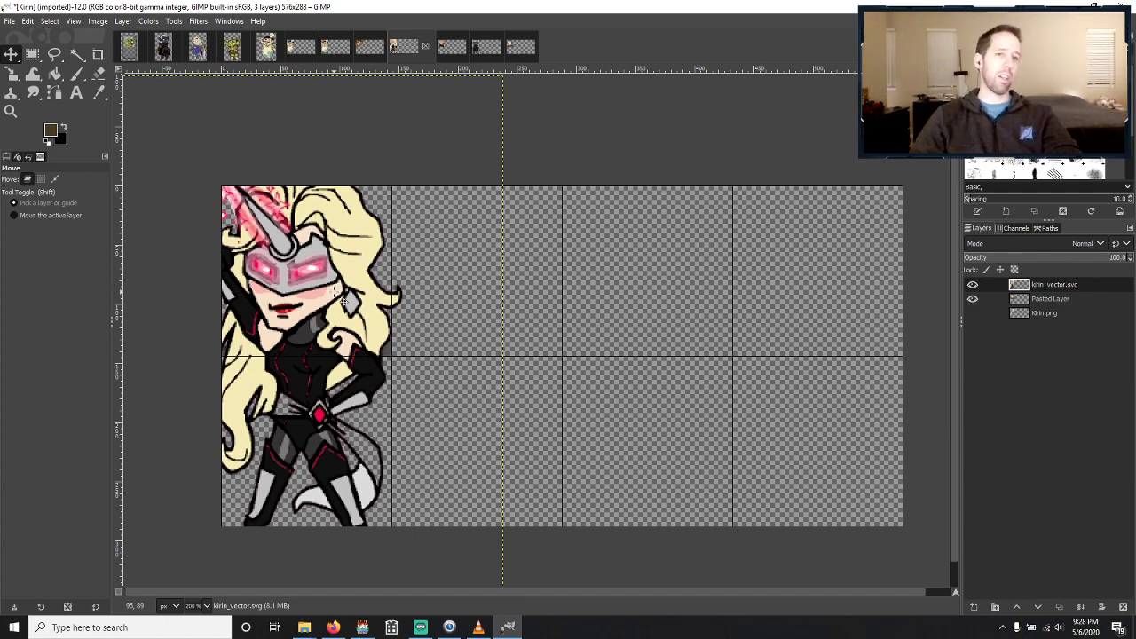
{"action": "left_click", "coordinate": [970, 286]}
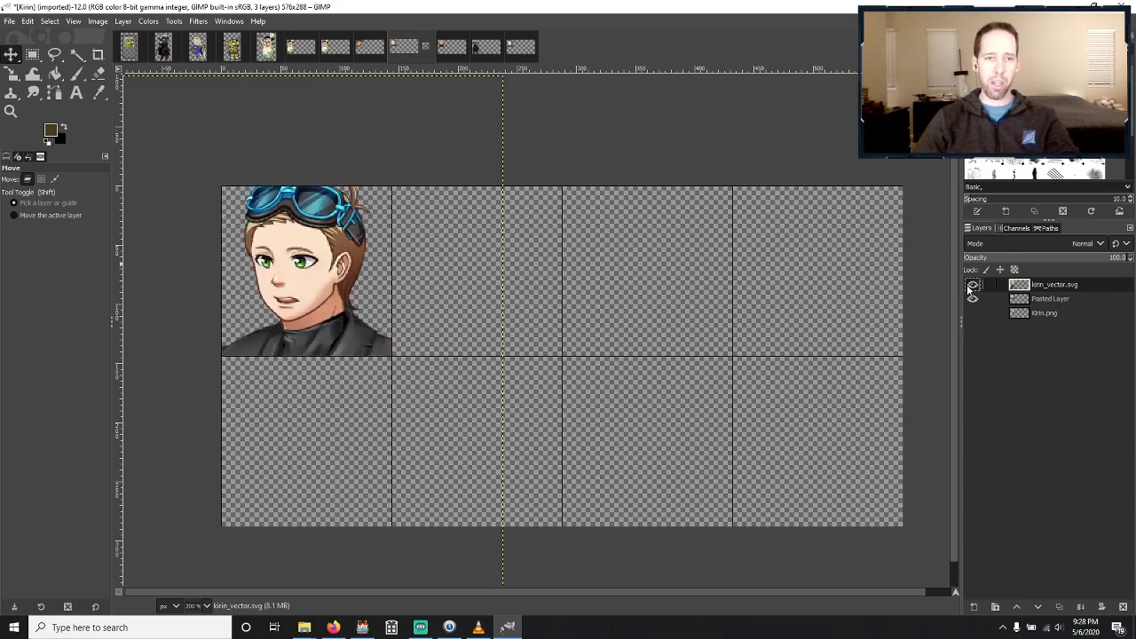
{"action": "left_click", "coordinate": [971, 286]}
{"action": "left_click", "coordinate": [970, 286]}
{"action": "left_click", "coordinate": [971, 285]}
{"action": "left_click", "coordinate": [971, 286]}
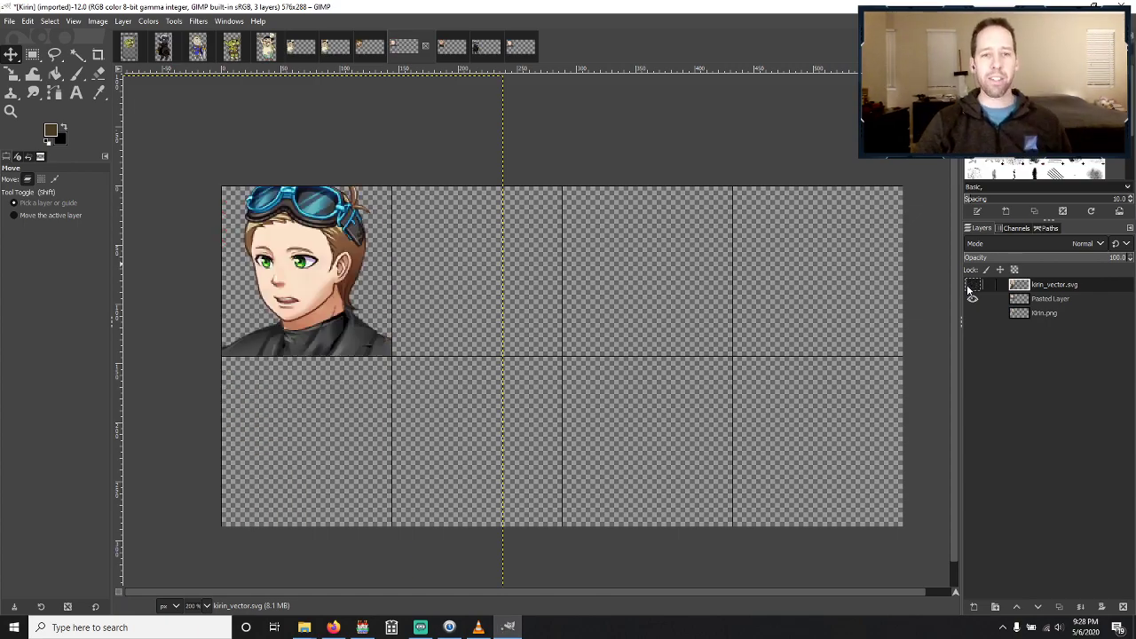
{"action": "left_click", "coordinate": [971, 285]}
{"action": "left_click", "coordinate": [970, 286]}
{"action": "left_click", "coordinate": [971, 286]}
{"action": "left_click", "coordinate": [971, 286]}
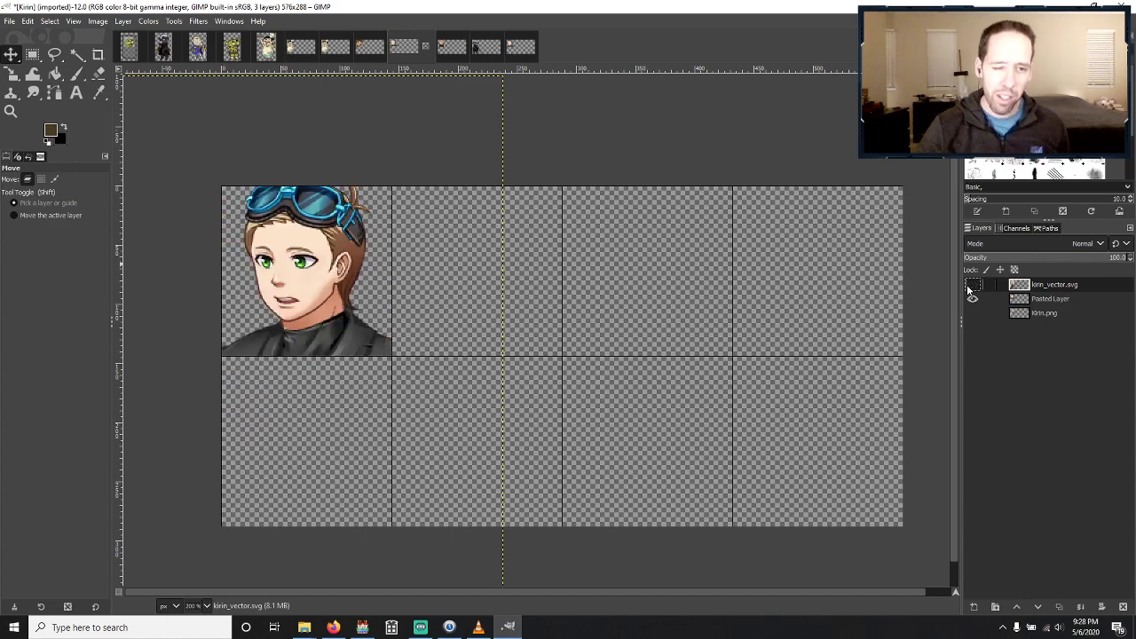
{"action": "left_click", "coordinate": [970, 286]}
{"action": "left_click", "coordinate": [971, 286]}
{"action": "left_click", "coordinate": [970, 286]}
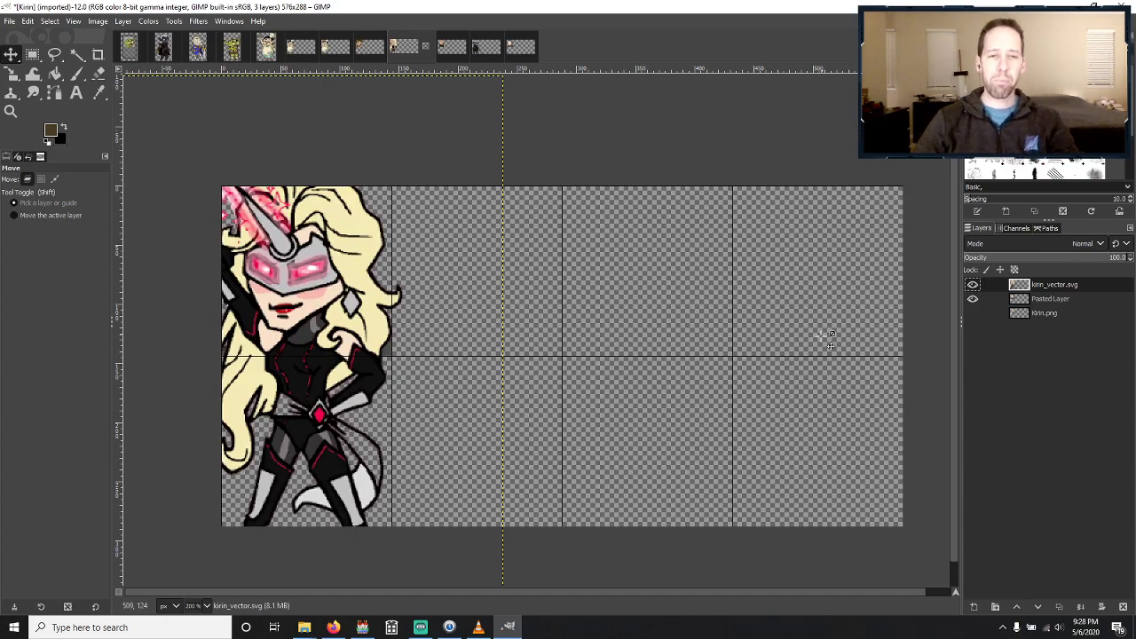
Shrink the kirin_vector.svg layer proportionally from its upper-left corner to about 316 × 447 pixels.
{"action": "key", "text": "shift+s"}
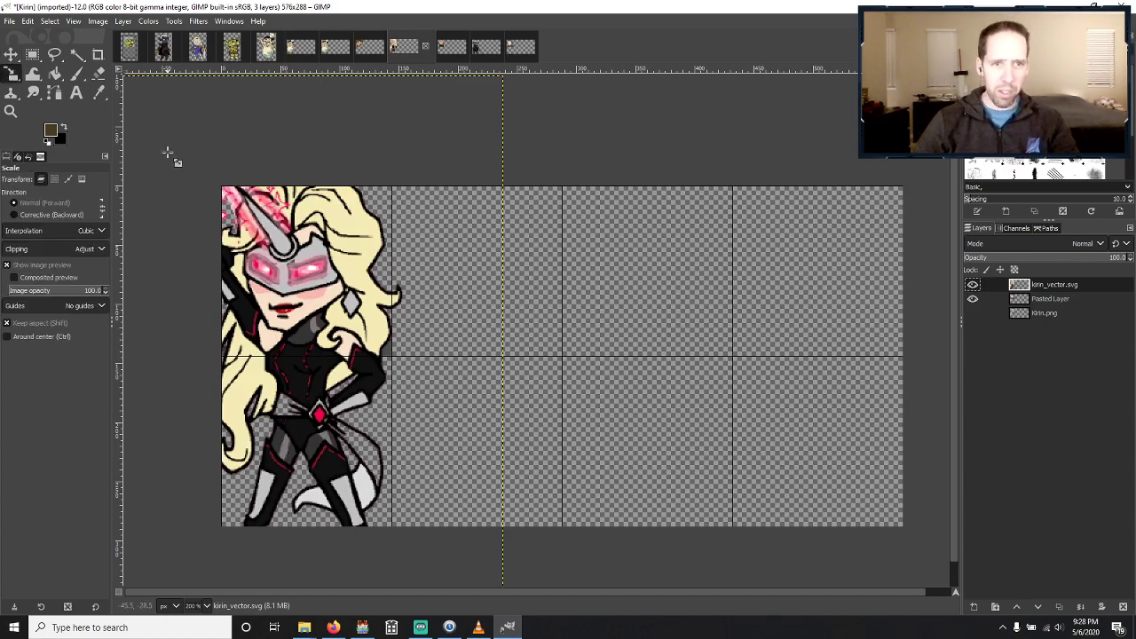
{"action": "left_click_drag", "start_coordinate": [168, 155], "coordinate": [193, 168]}
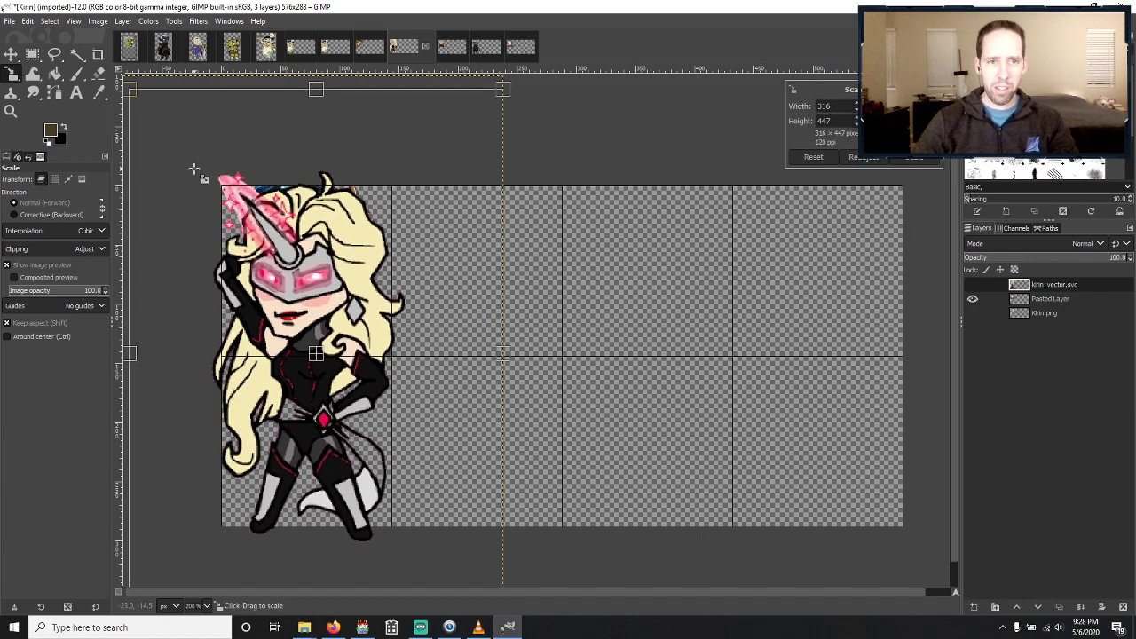
{"action": "left_click", "coordinate": [914, 158]}
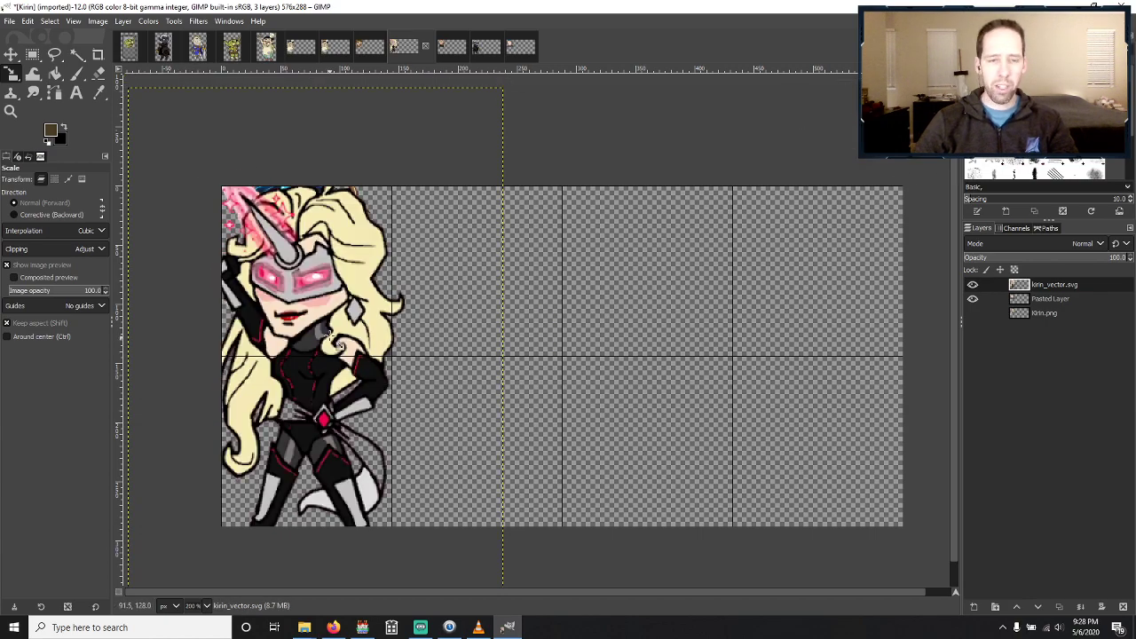
Nudge the kirin_vector.svg layer a few pixels up and slightly left within the first cell.
{"action": "key", "text": "m"}
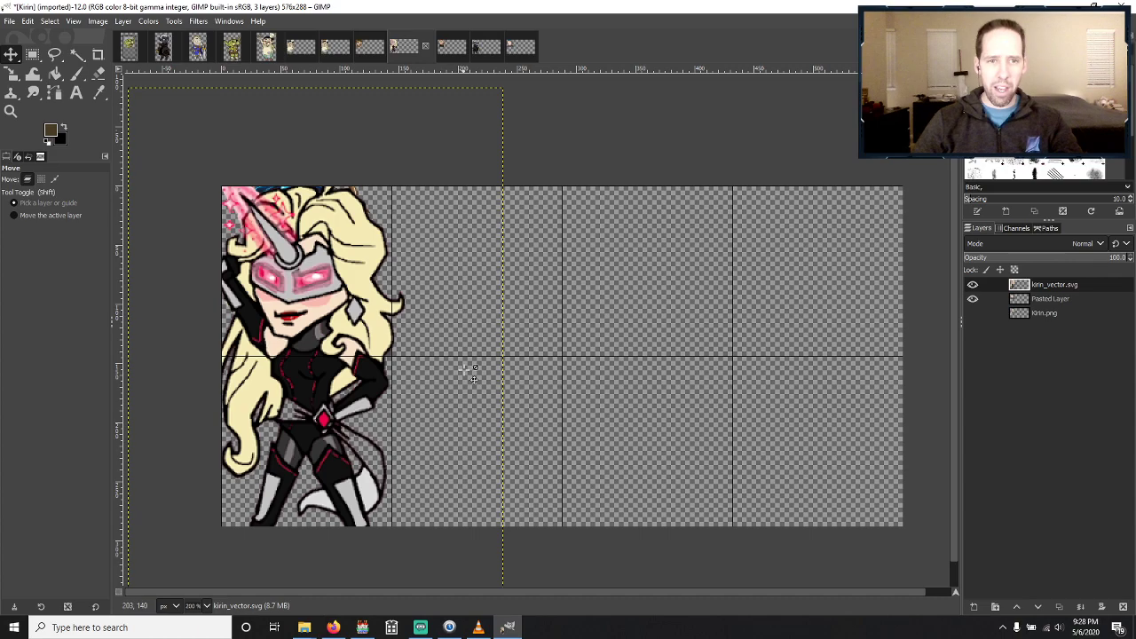
{"action": "key", "text": "Up"}
{"action": "key", "text": "Up"}
{"action": "key", "text": "Up"}
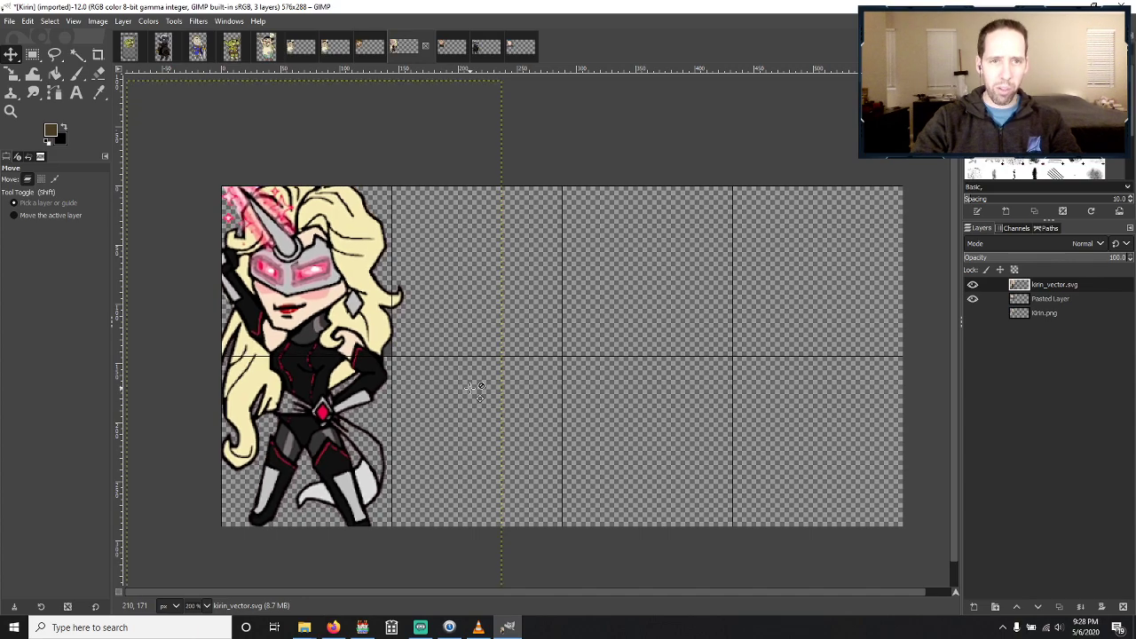
{"action": "key", "text": "Left"}
{"action": "key", "text": "Left"}
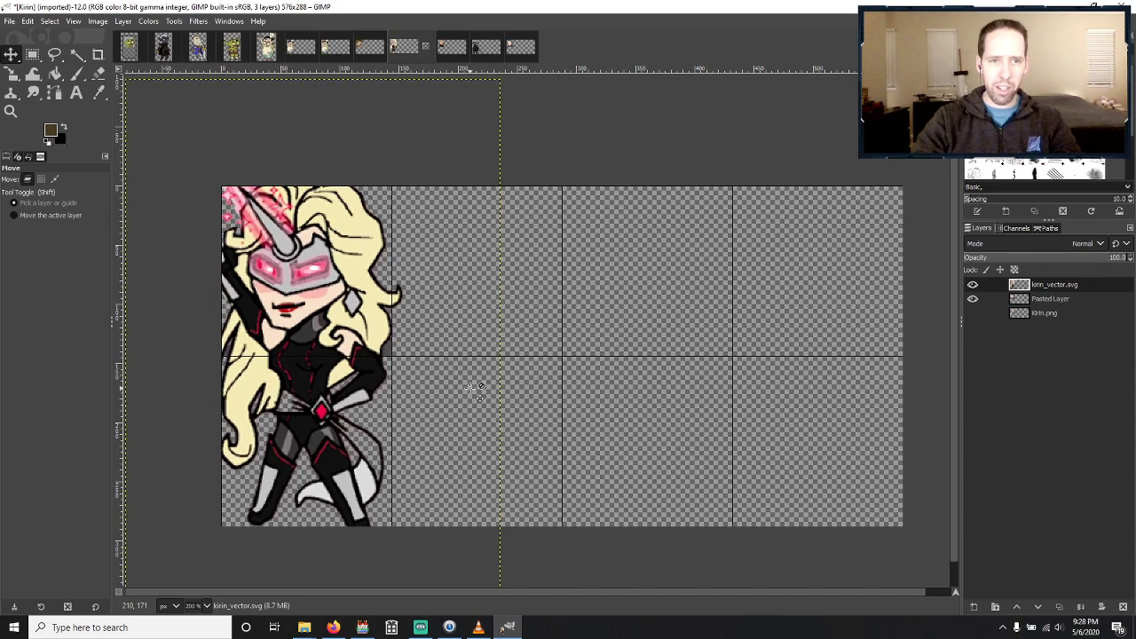
Toggle kirin_vector.svg off and on to check the rescaled head's alignment against the goggled reference face.
{"action": "left_click", "coordinate": [974, 289]}
{"action": "left_click", "coordinate": [973, 289]}
{"action": "left_click", "coordinate": [974, 289]}
{"action": "left_click", "coordinate": [974, 290]}
{"action": "left_click", "coordinate": [973, 289]}
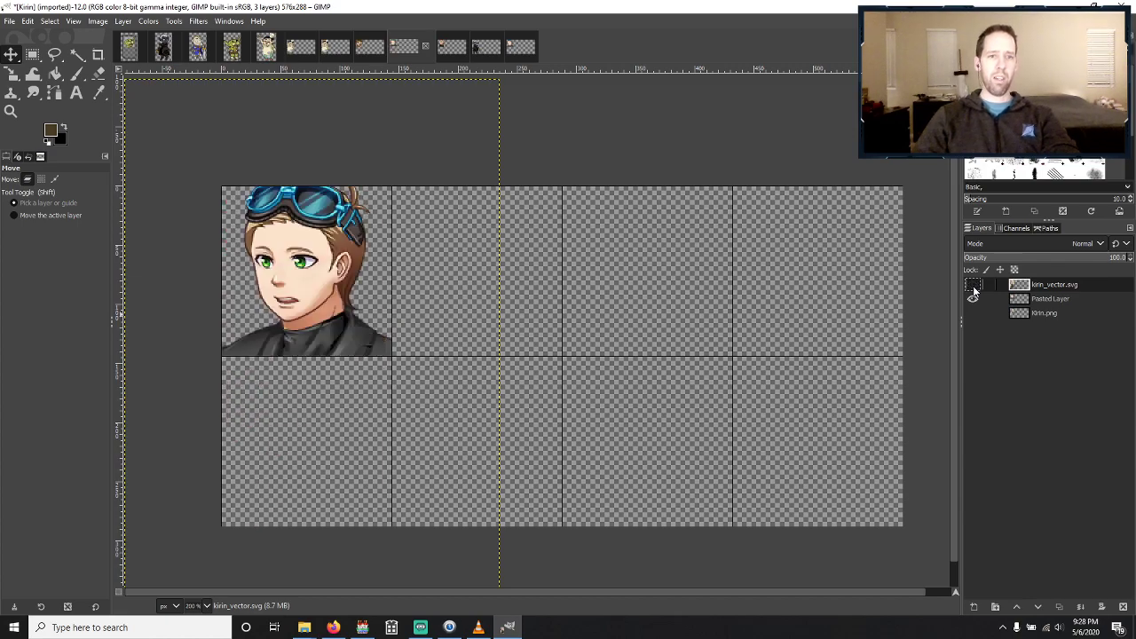
{"action": "left_click", "coordinate": [974, 289]}
{"action": "left_click", "coordinate": [973, 289]}
{"action": "left_click", "coordinate": [973, 289]}
{"action": "left_click", "coordinate": [974, 289]}
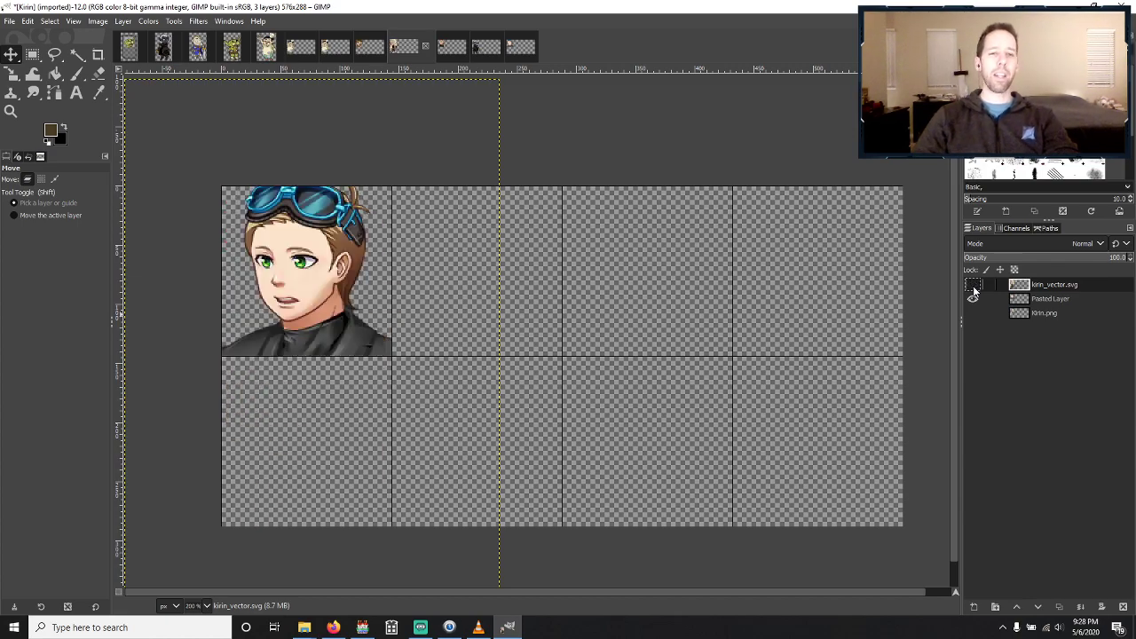
{"action": "left_click", "coordinate": [974, 290]}
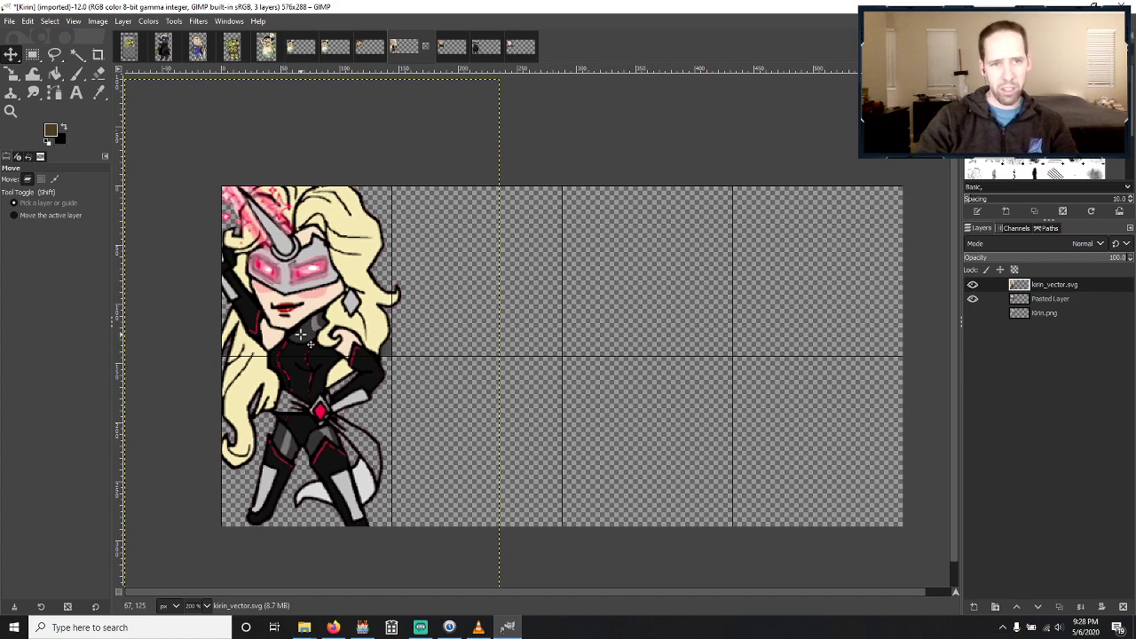
Hide the Pasted Layer and erase everything on kirin_vector.svg outside the first 144 × 144 cell.
{"action": "left_click", "coordinate": [973, 300]}
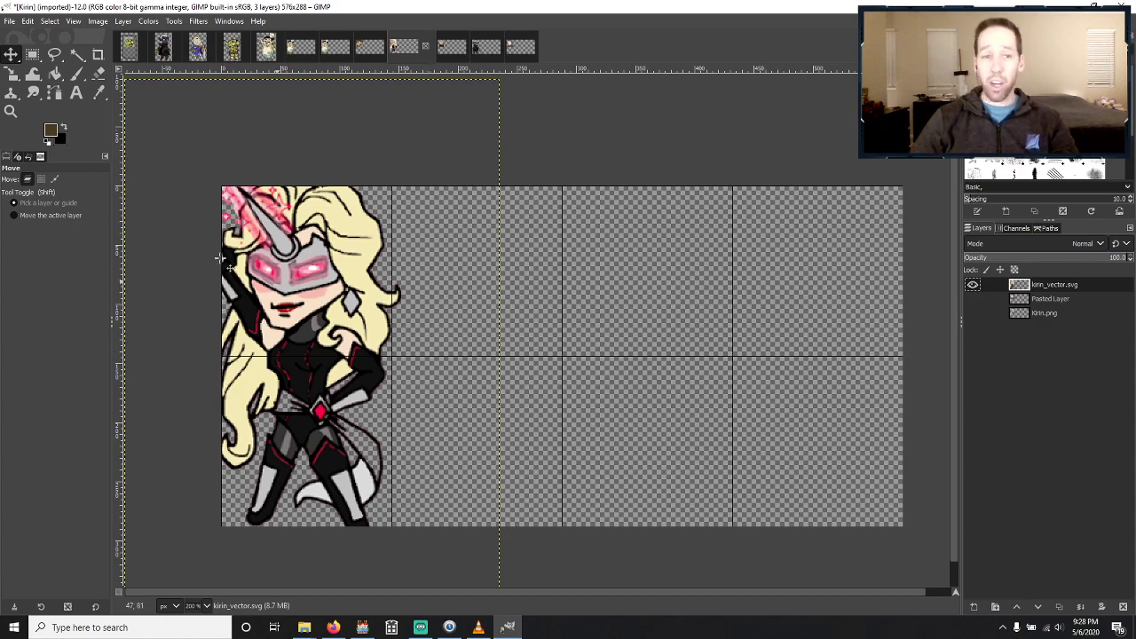
{"action": "left_click", "coordinate": [32, 54]}
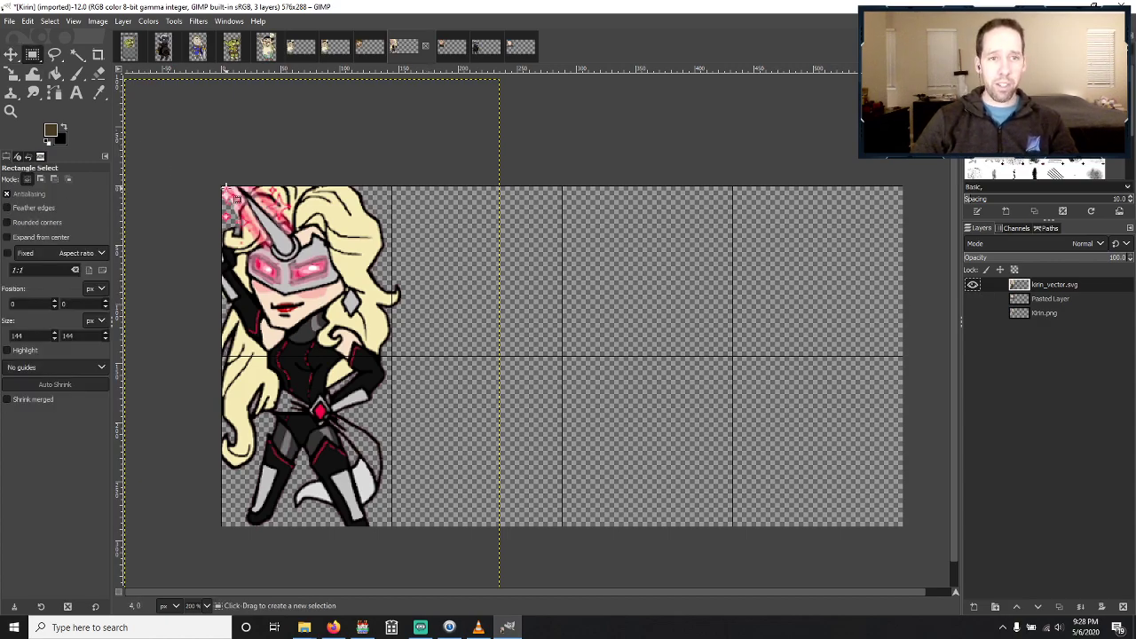
{"action": "left_click_drag", "start_coordinate": [223, 188], "coordinate": [403, 339]}
{"action": "key", "text": "ctrl+i"}
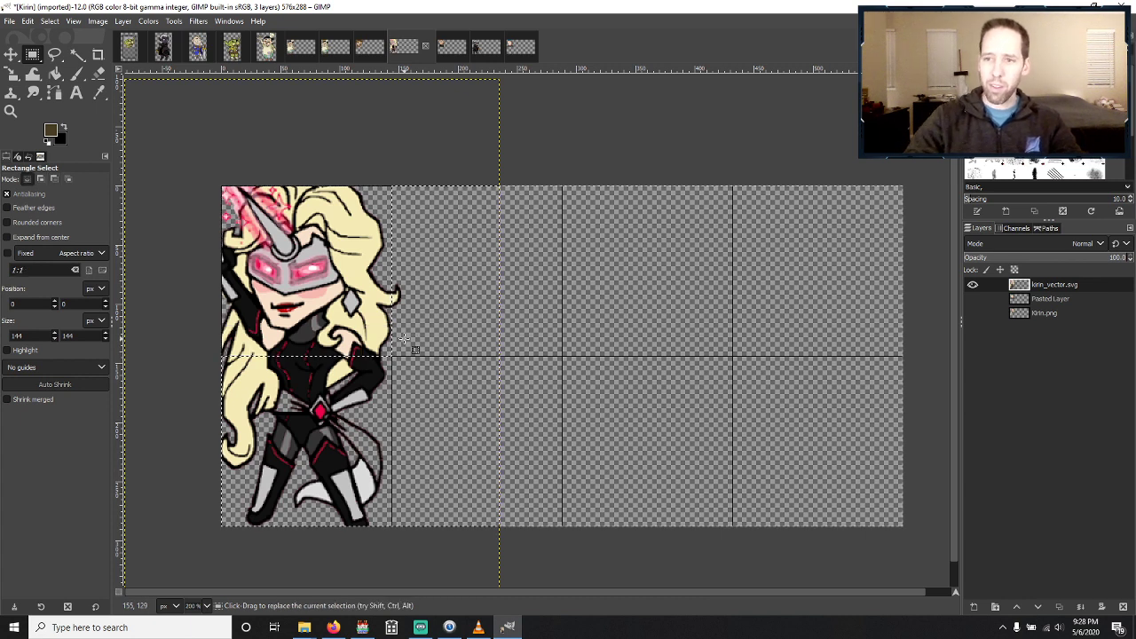
{"action": "key", "text": "Delete"}
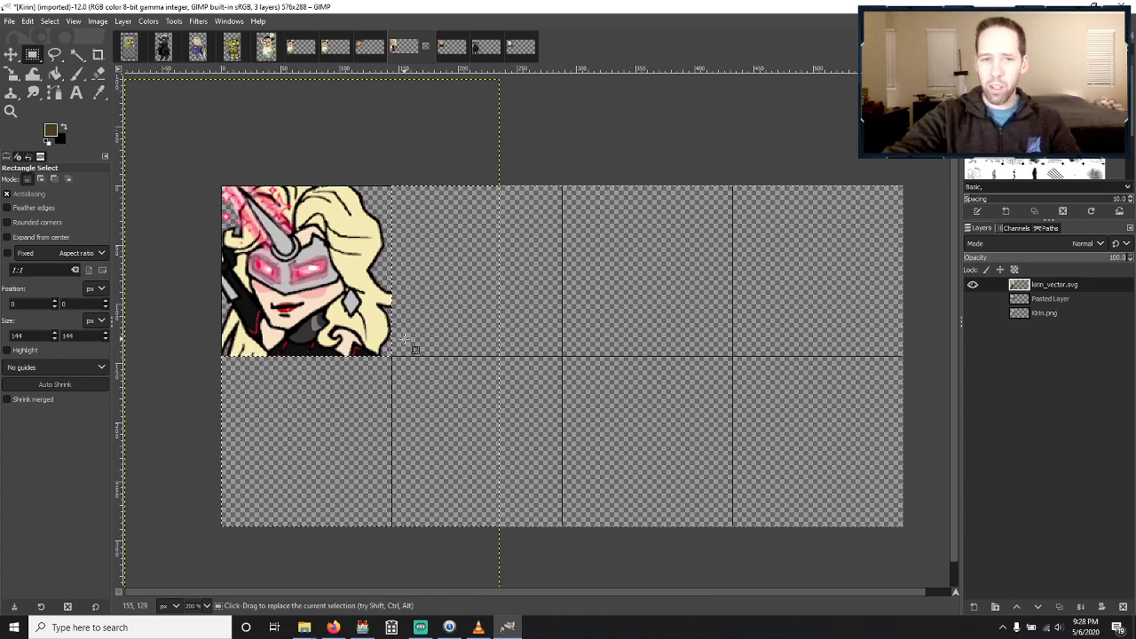
Overwrite Kirin.png with the cropped face sheet and switch to the Thayne image.
{"action": "left_click", "coordinate": [10, 21]}
{"action": "left_click", "coordinate": [48, 192]}
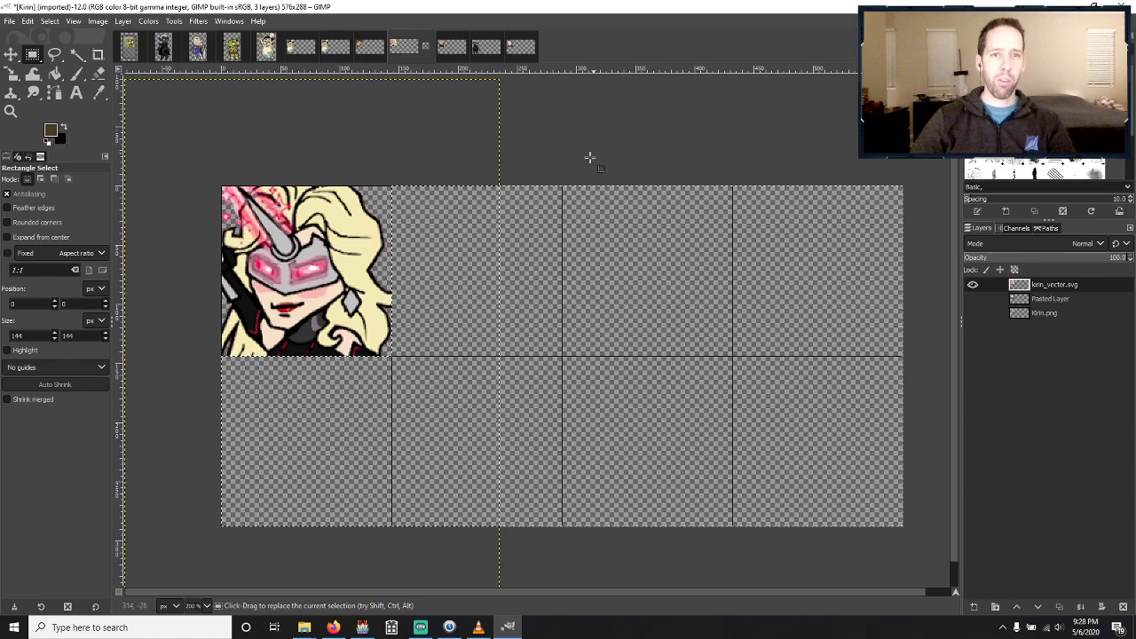
{"action": "left_click", "coordinate": [449, 48]}
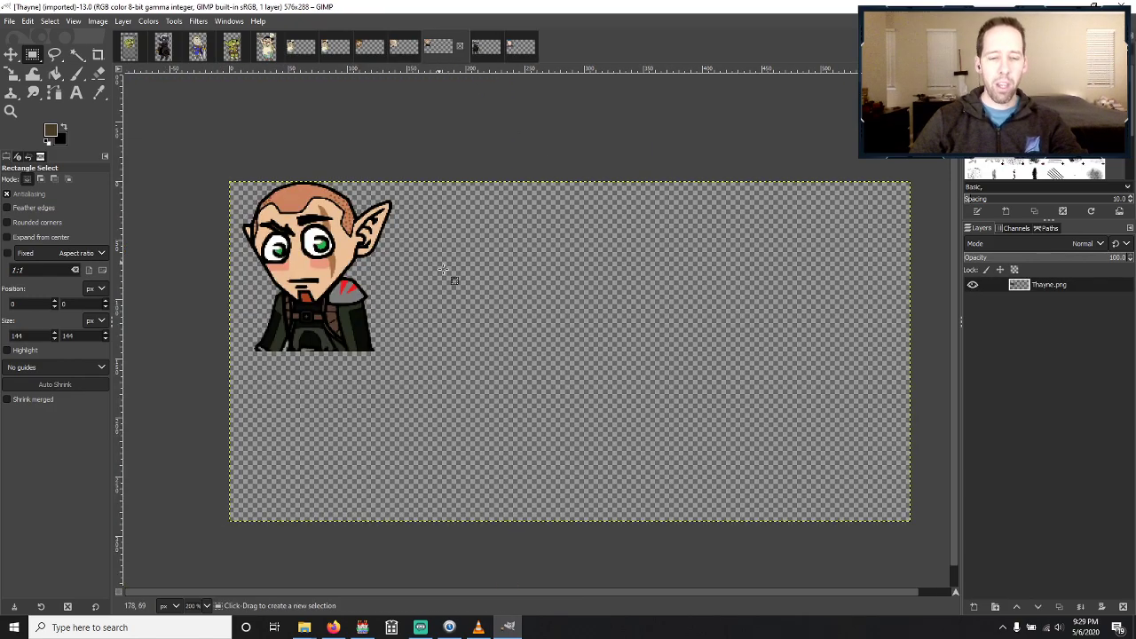
Return to the Kirin image and show the Pasted Layer with the goggled face instead of kirin_vector.svg.
{"action": "left_click", "coordinate": [399, 46]}
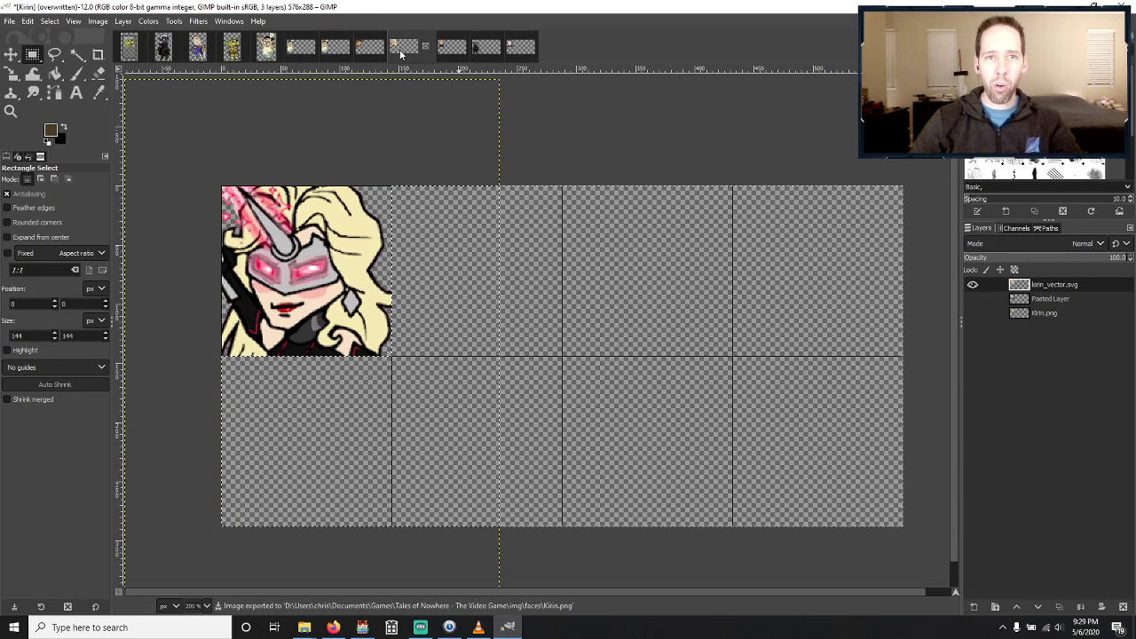
{"action": "left_click", "coordinate": [973, 285]}
{"action": "left_click", "coordinate": [973, 299]}
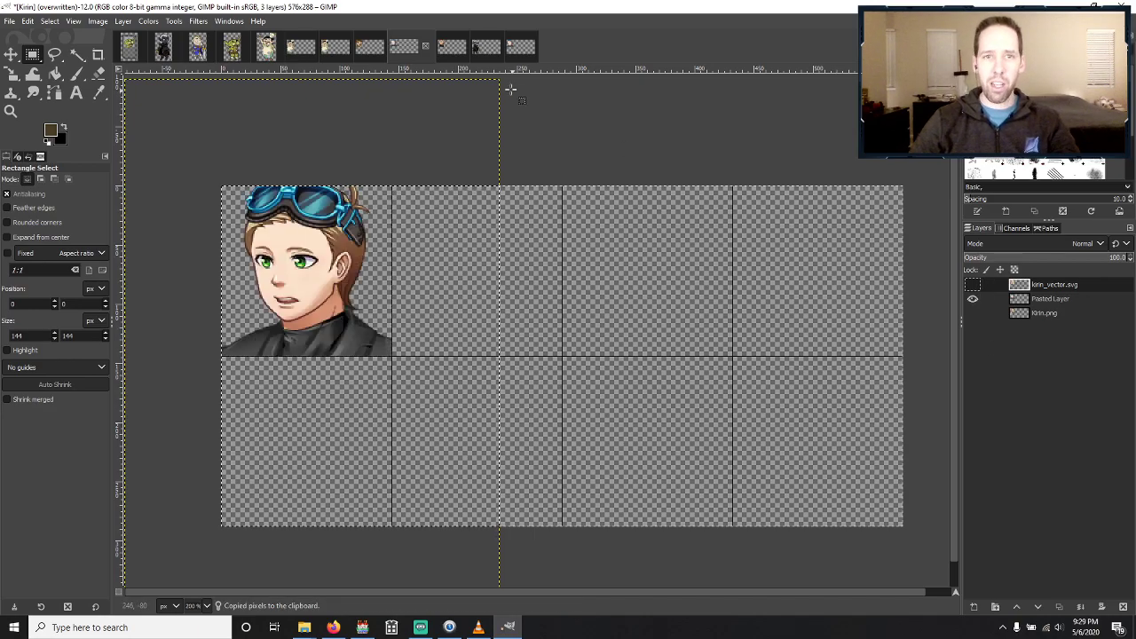
{"action": "left_click", "coordinate": [446, 47]}
{"action": "key", "text": "ctrl+v"}
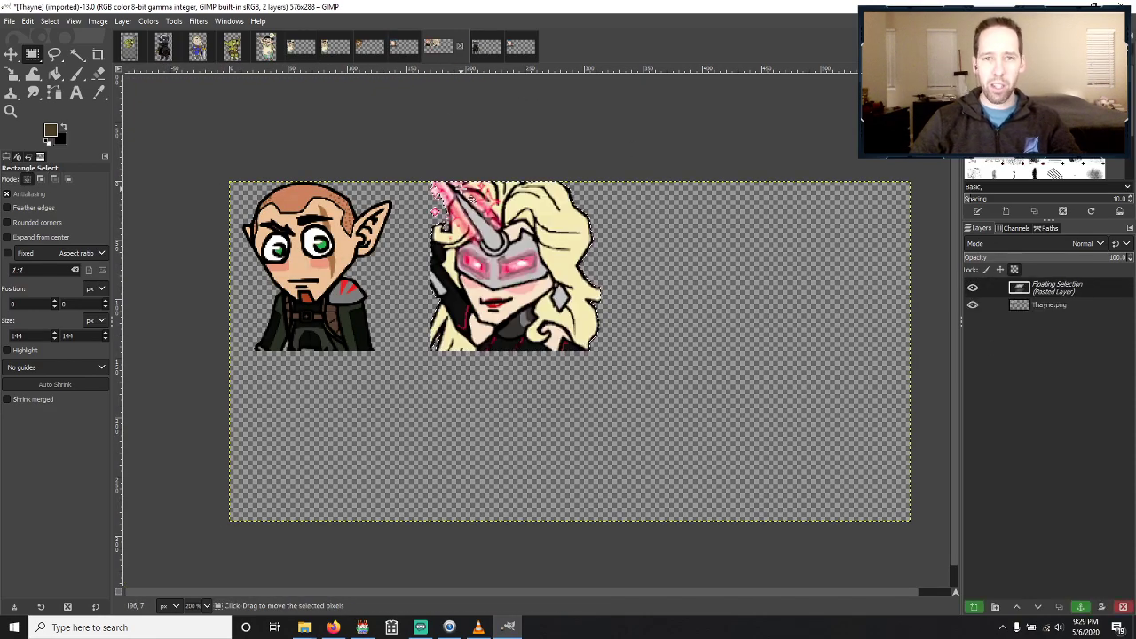
{"action": "key", "text": "ctrl+z"}
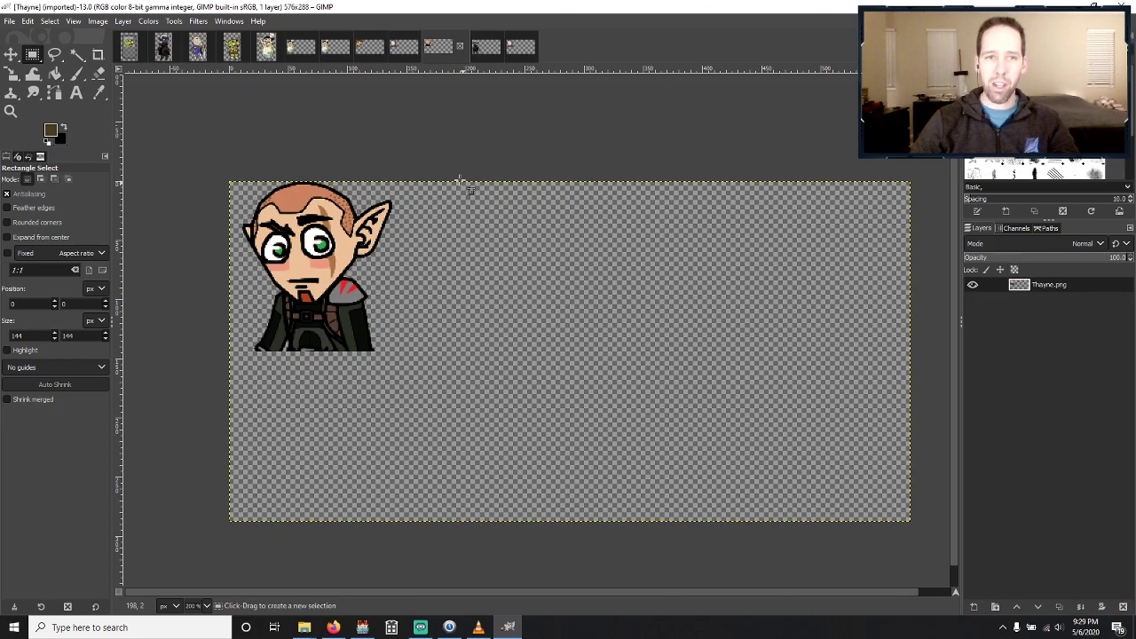
{"action": "left_click", "coordinate": [394, 45]}
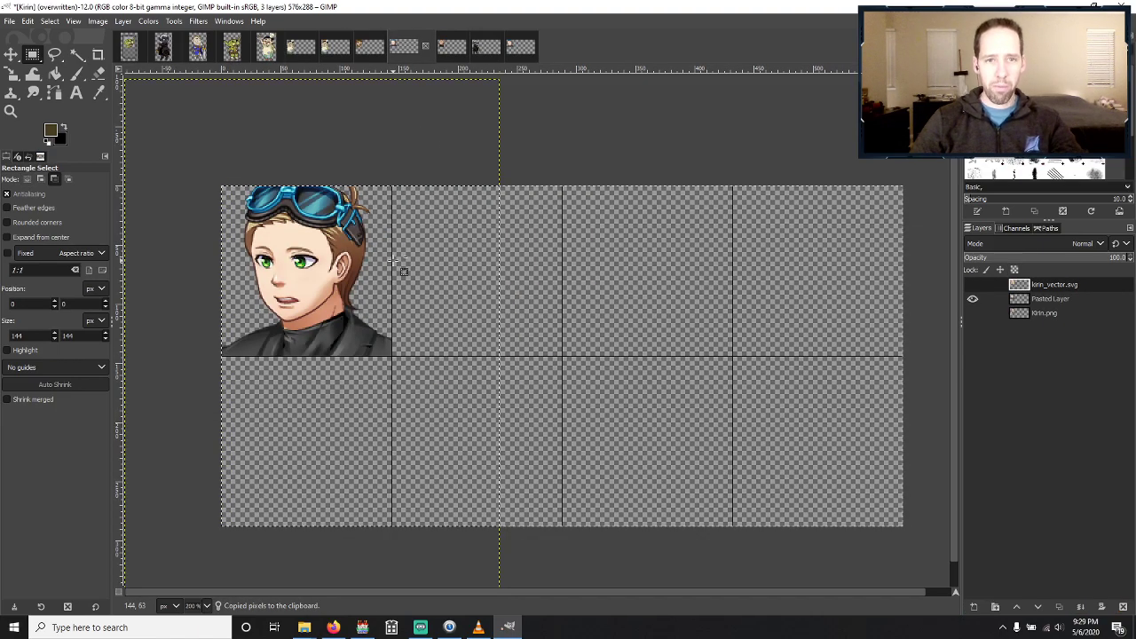
Copy the Kirin image's goggled Pasted Layer into the Thayne image as a new layer and place it beneath Thayne.png.
{"action": "left_click", "coordinate": [1064, 299]}
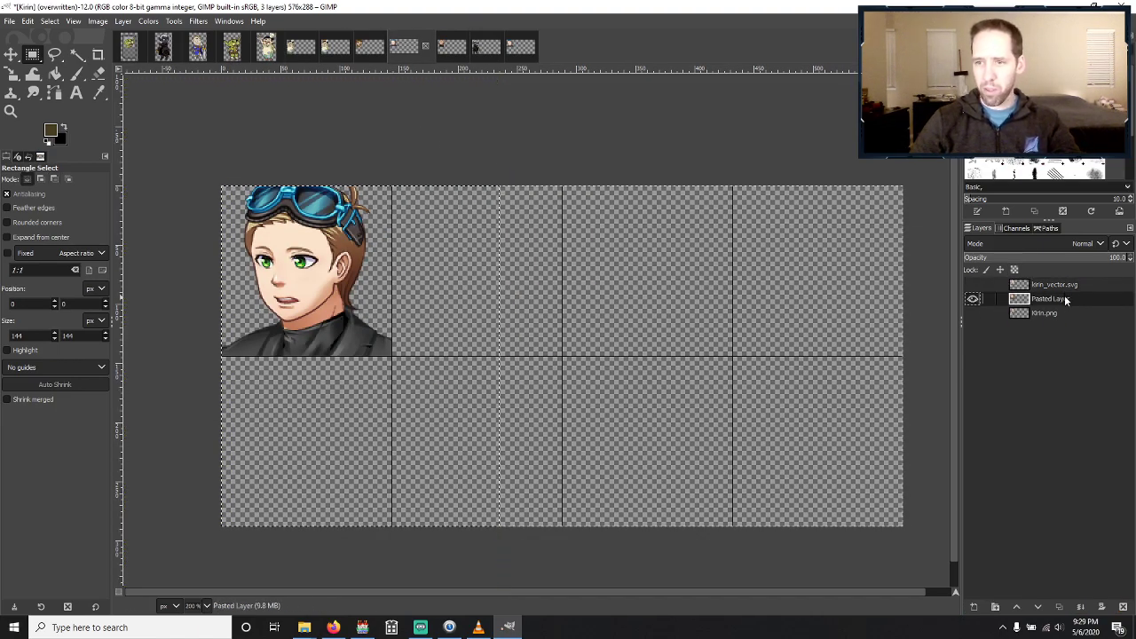
{"action": "key", "text": "ctrl+a"}
{"action": "key", "text": "ctrl+c"}
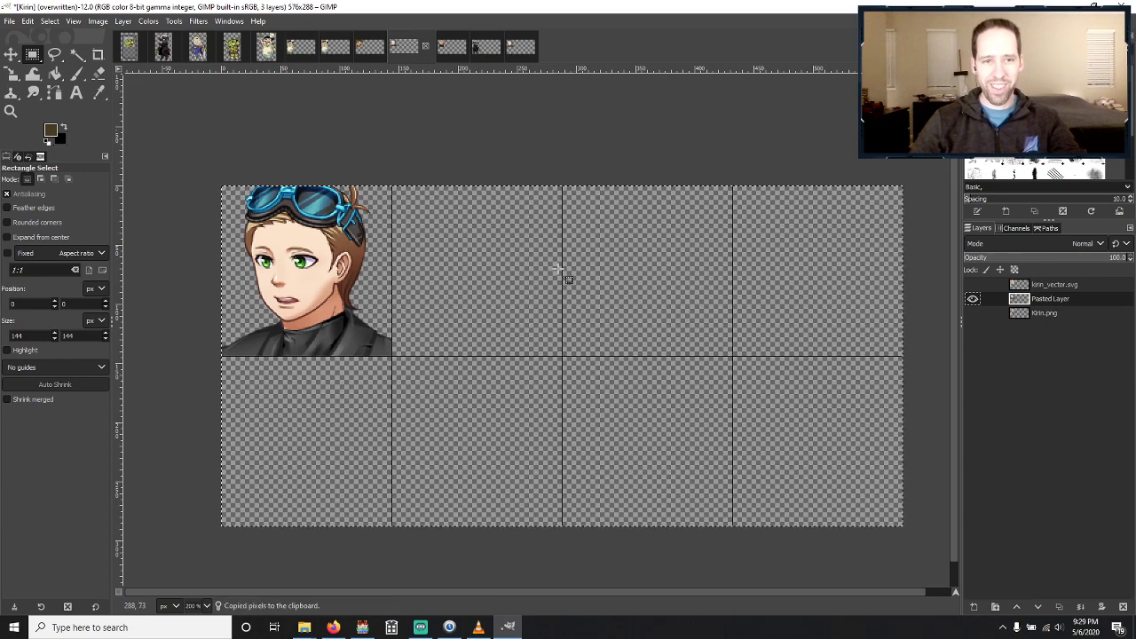
{"action": "left_click", "coordinate": [450, 46]}
{"action": "key", "text": "ctrl+v"}
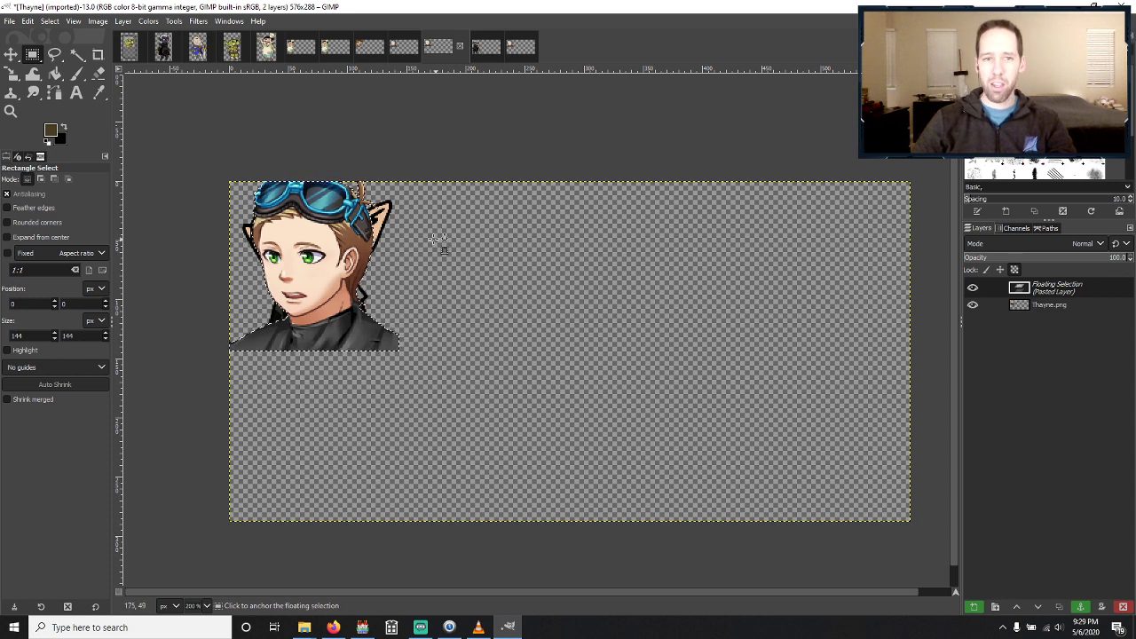
{"action": "left_click", "coordinate": [973, 607]}
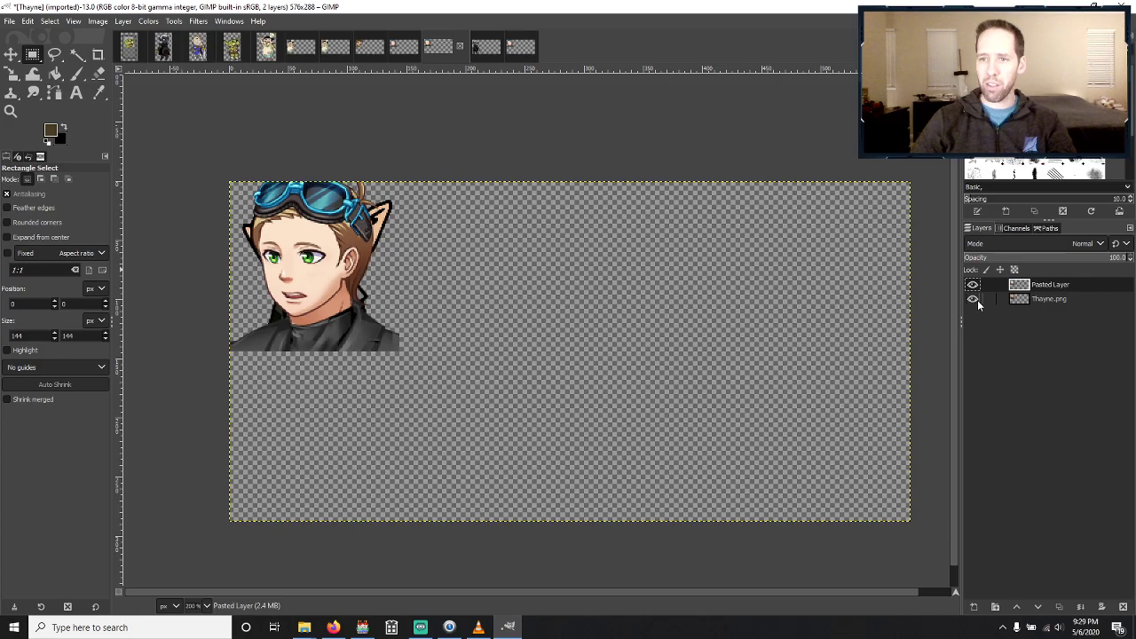
{"action": "mouse_move", "coordinate": [1038, 284]}
{"action": "left_mouse_down"}
{"action": "mouse_move", "coordinate": [1020, 307]}
{"action": "mouse_move", "coordinate": [994, 300]}
{"action": "left_mouse_up"}
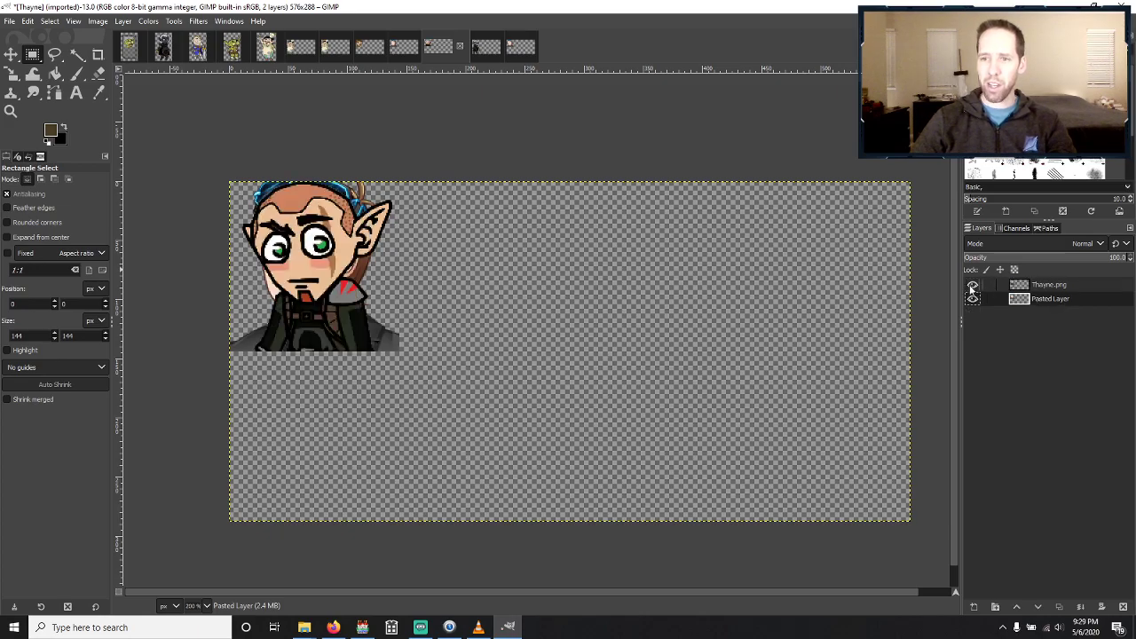
Toggle Thayne.png repeatedly to compare its head with the goggled reference face, leaving Thayne.png hidden.
{"action": "left_click", "coordinate": [971, 286]}
{"action": "left_click", "coordinate": [971, 285]}
{"action": "left_click", "coordinate": [972, 286]}
{"action": "left_click", "coordinate": [972, 286]}
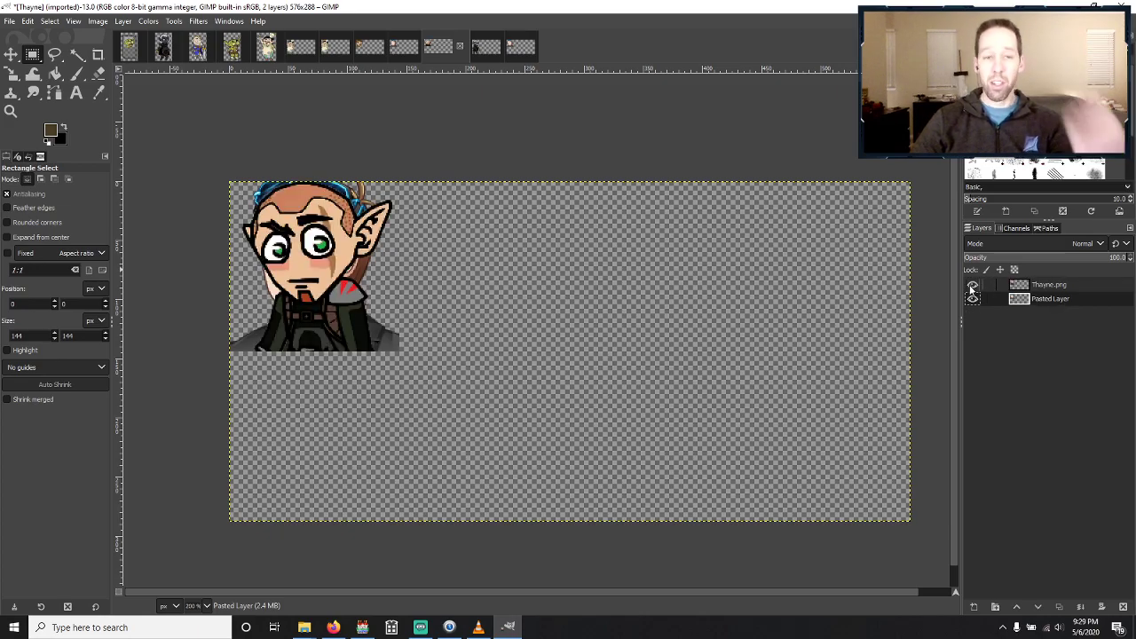
{"action": "left_click", "coordinate": [972, 285]}
{"action": "left_click", "coordinate": [972, 285]}
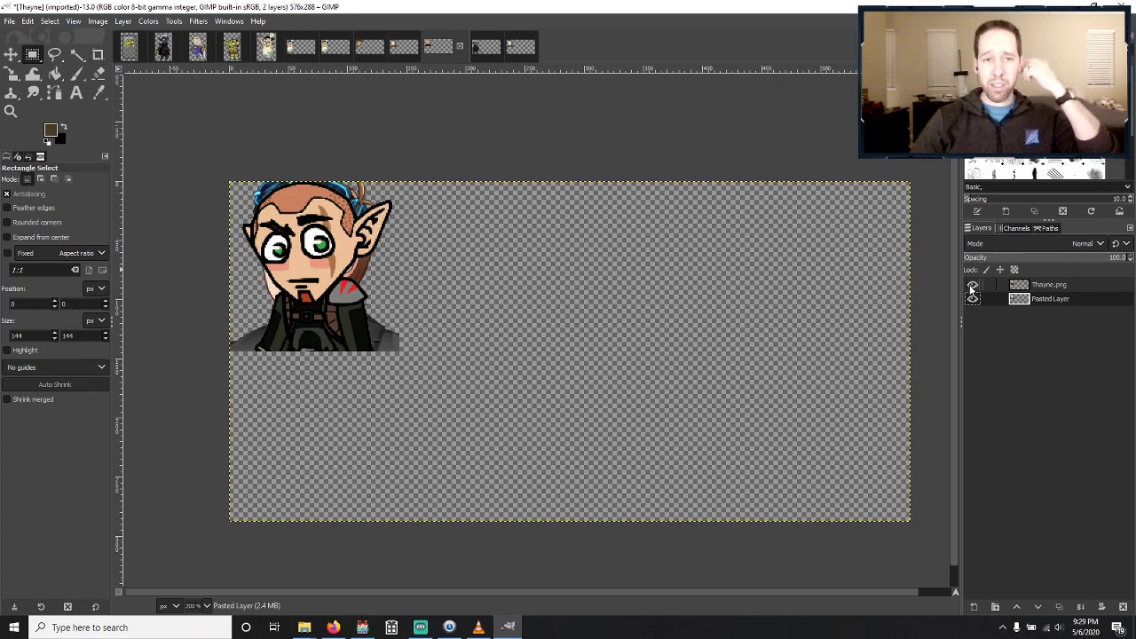
{"action": "left_click", "coordinate": [971, 286]}
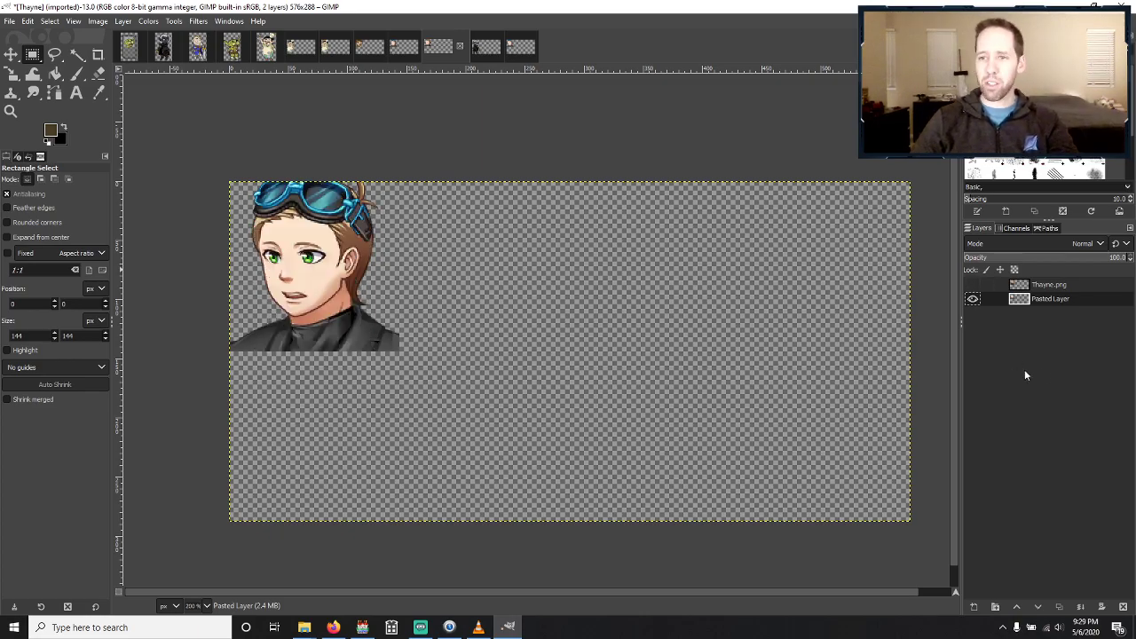
Import thayne_b_vector.svg from the TalesVGCharactersVectorized folder into the Thayne image as a 744 × 1052 pixel layer.
{"action": "mouse_move", "coordinate": [311, 628]}
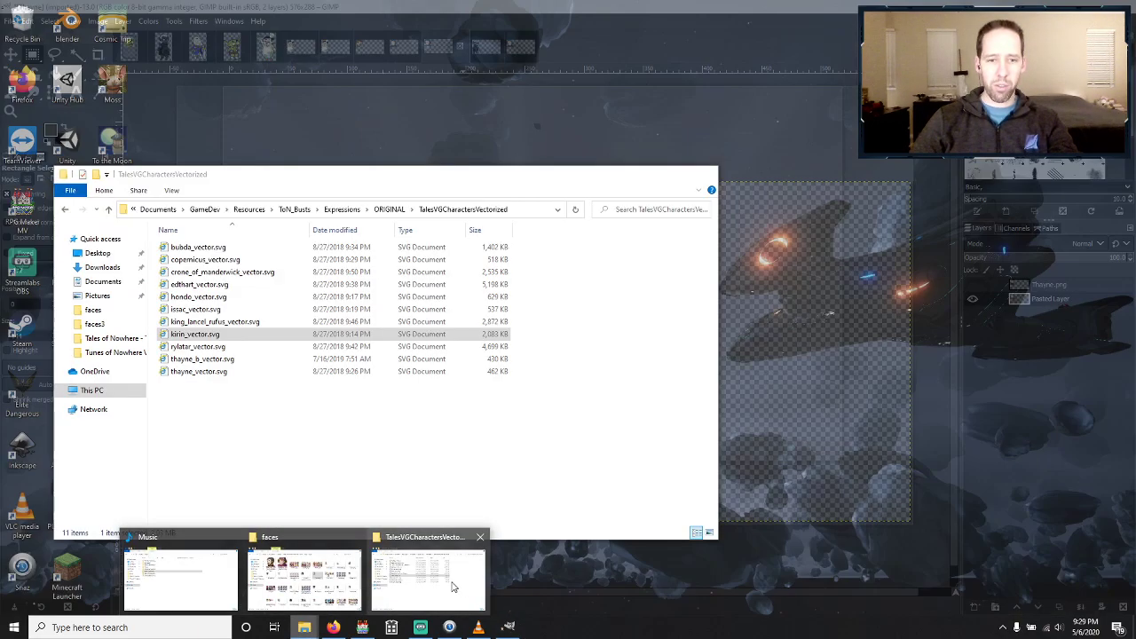
{"action": "left_click", "coordinate": [429, 582]}
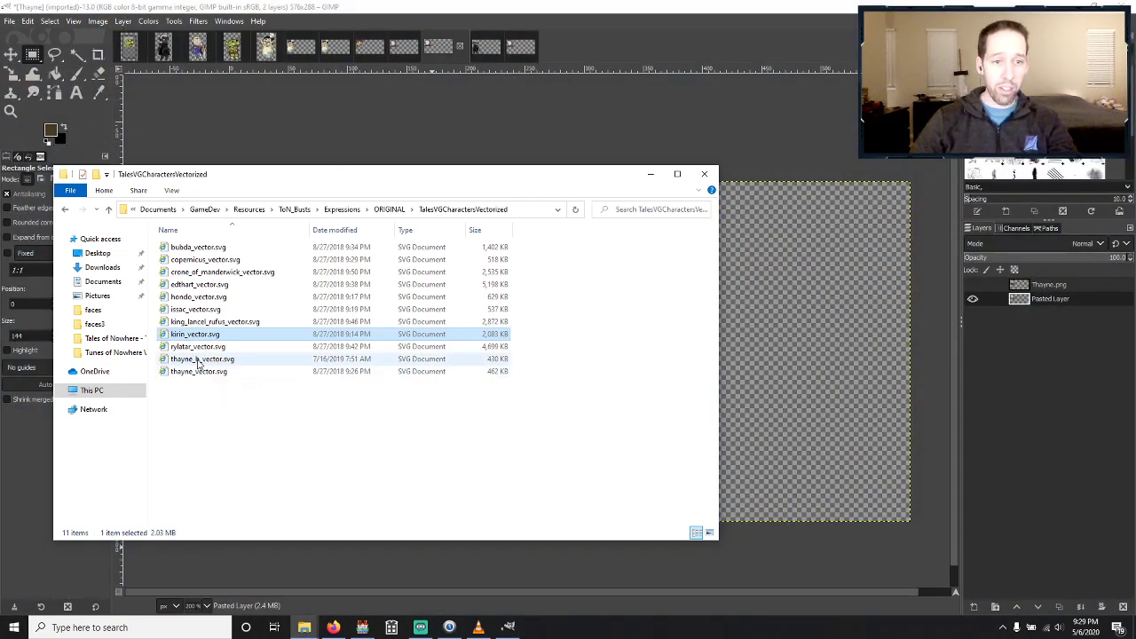
{"action": "left_click_drag", "start_coordinate": [199, 362], "coordinate": [809, 282]}
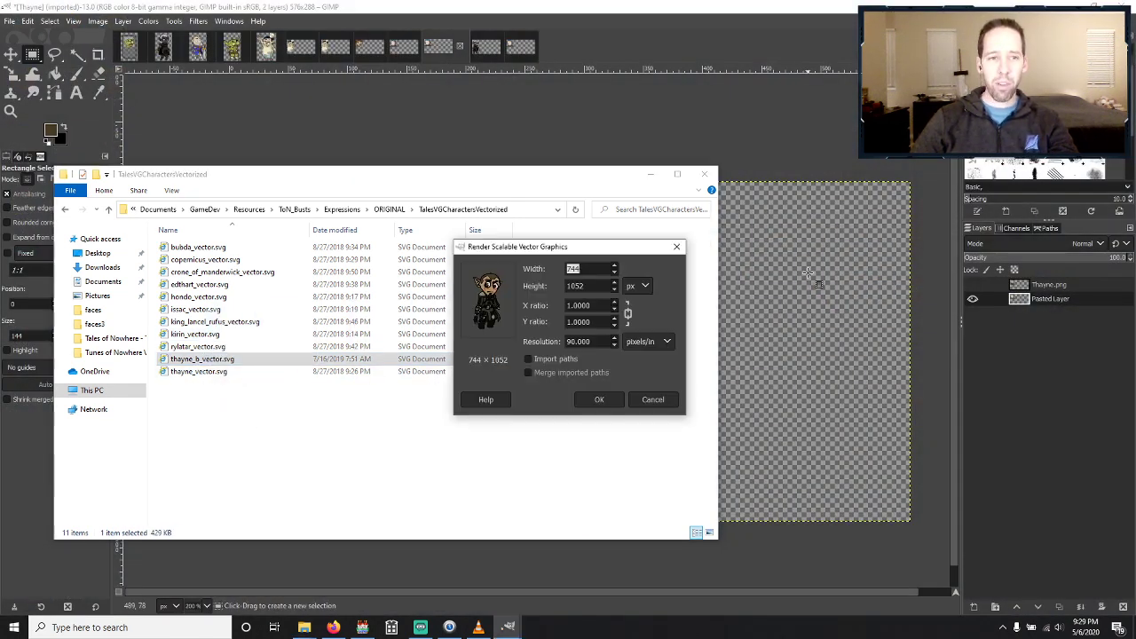
{"action": "left_click", "coordinate": [599, 400]}
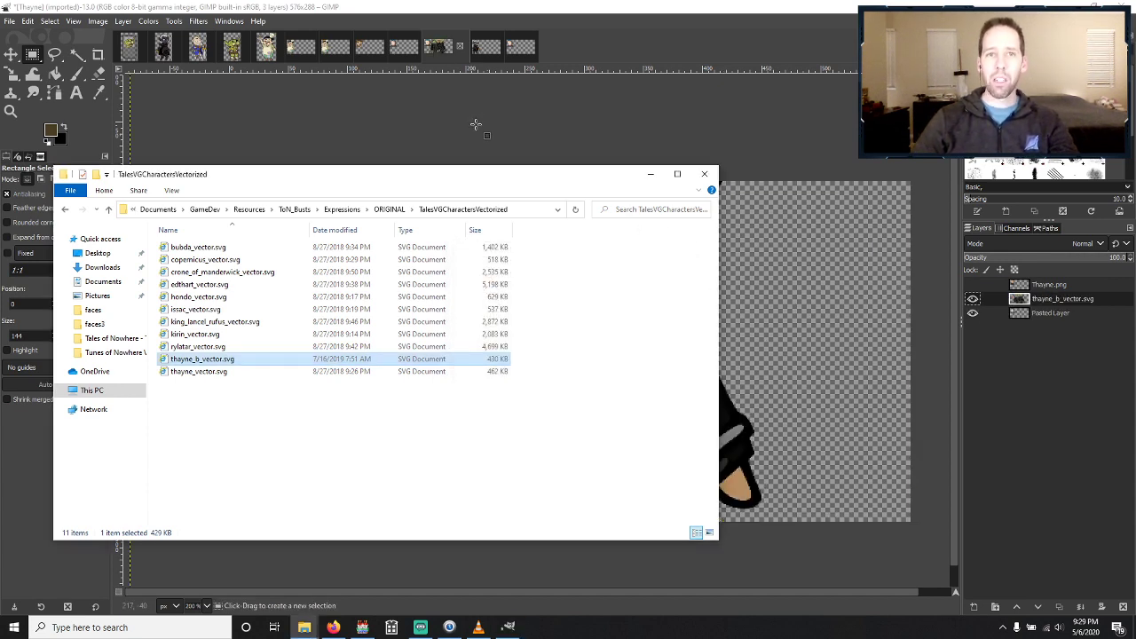
{"action": "left_click", "coordinate": [437, 49]}
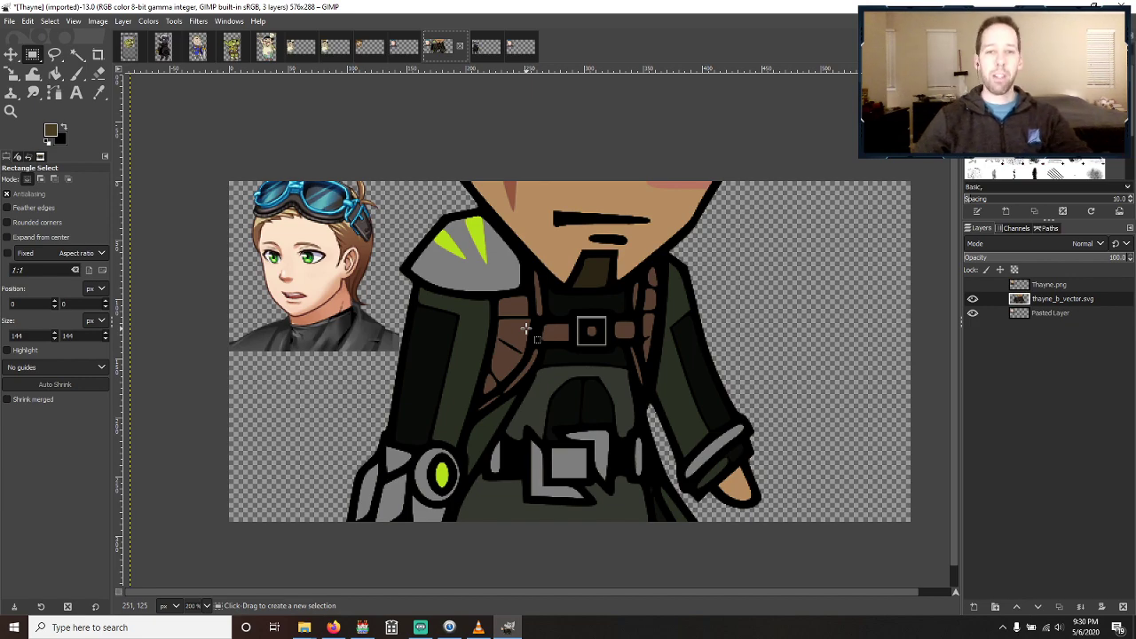
Shrink the thayne_b_vector.svg layer proportionally to 506 × 716 pixels and move it down to bring the head onto the canvas.
{"action": "left_click", "coordinate": [12, 72]}
{"action": "left_click_drag", "start_coordinate": [754, 543], "coordinate": [442, 166]}
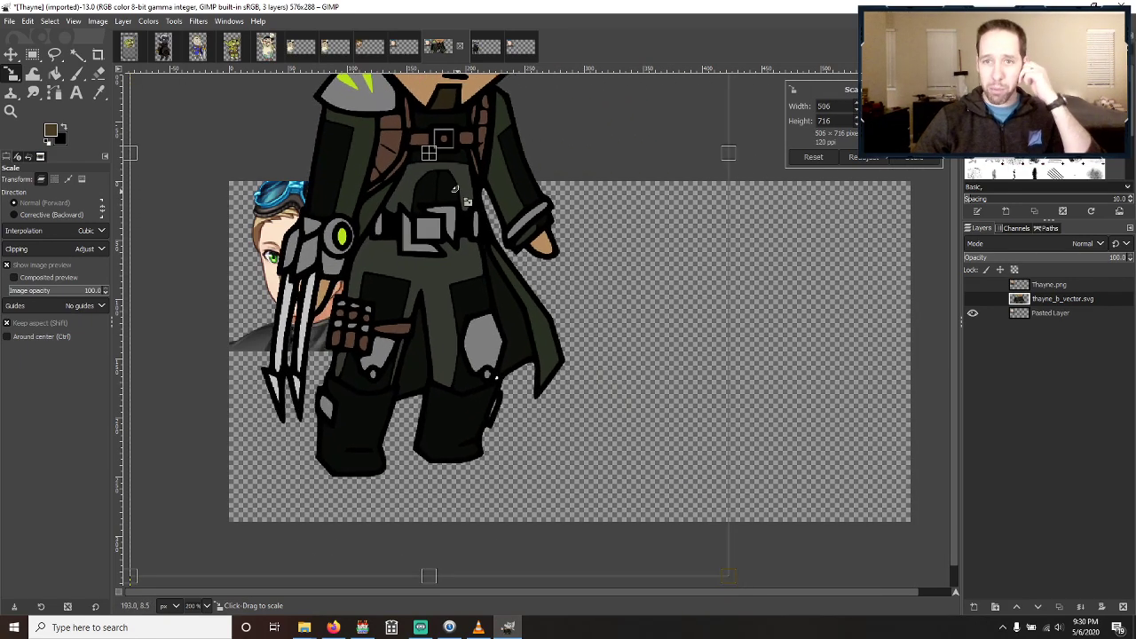
{"action": "left_click", "coordinate": [929, 159]}
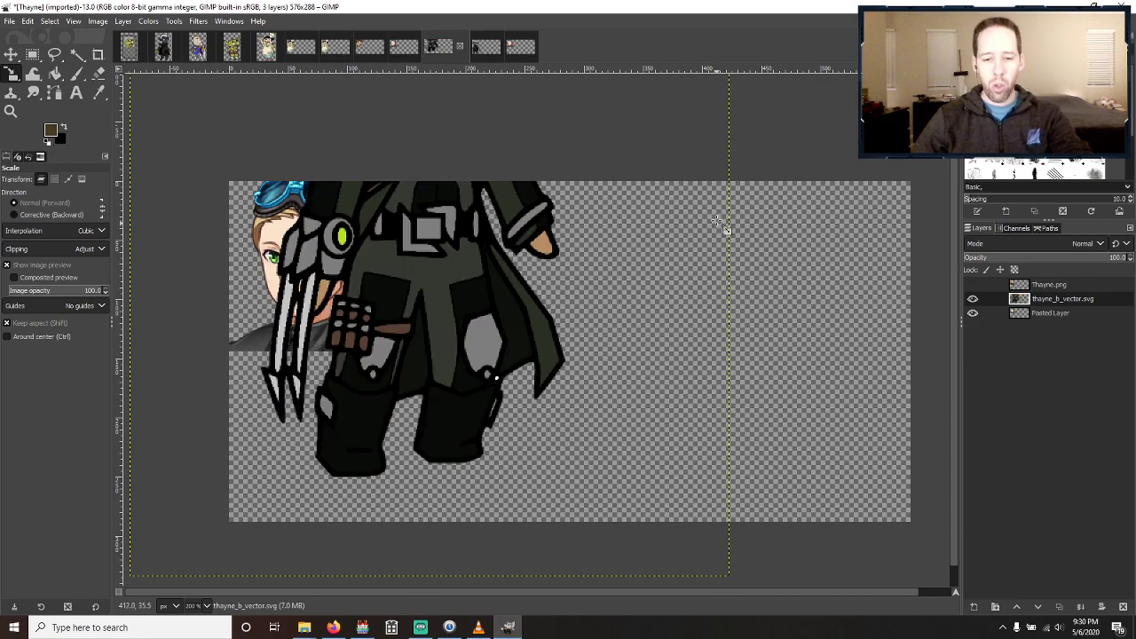
{"action": "key", "text": "m"}
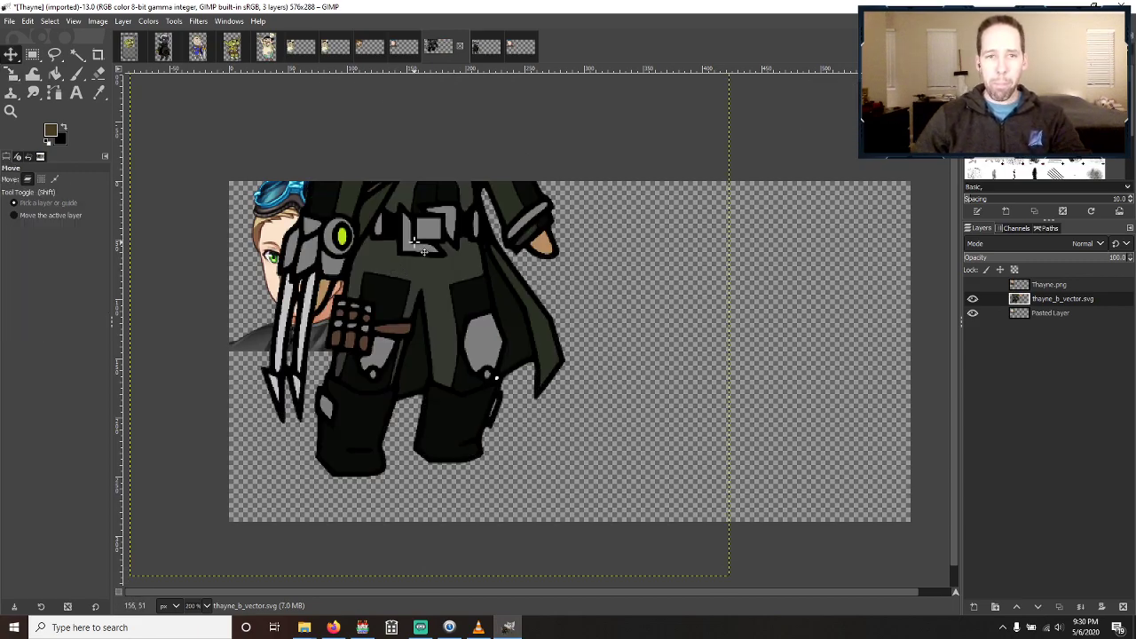
{"action": "left_click_drag", "start_coordinate": [412, 246], "coordinate": [373, 545]}
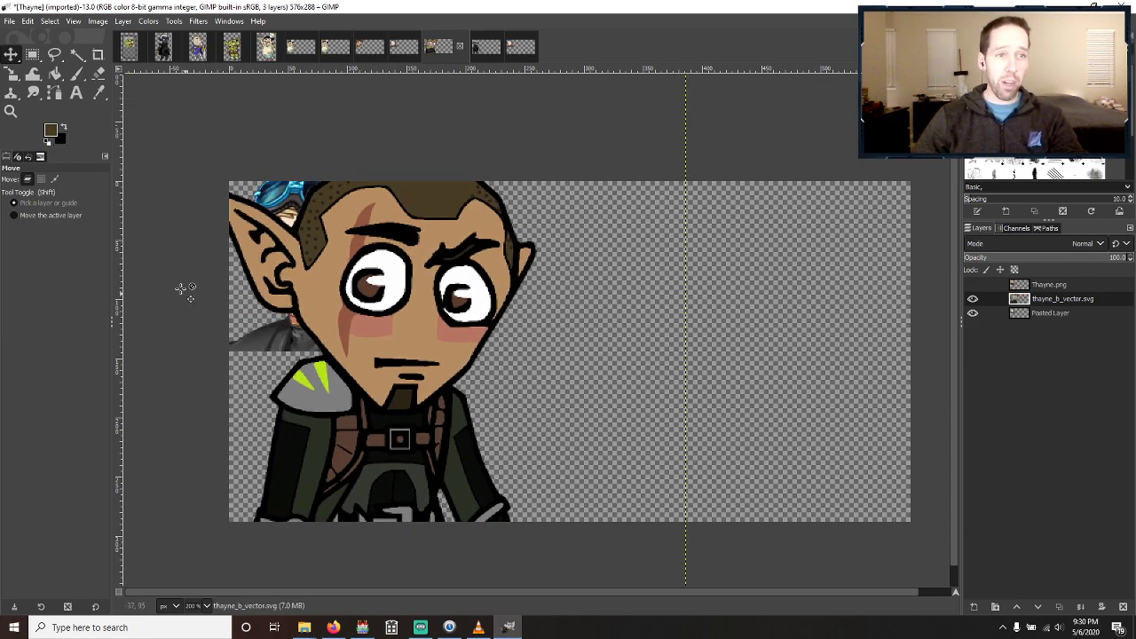
Shrink the thayne_b_vector.svg layer further in proportion and place the character beside the goggled reference face.
{"action": "key", "text": "shift+s"}
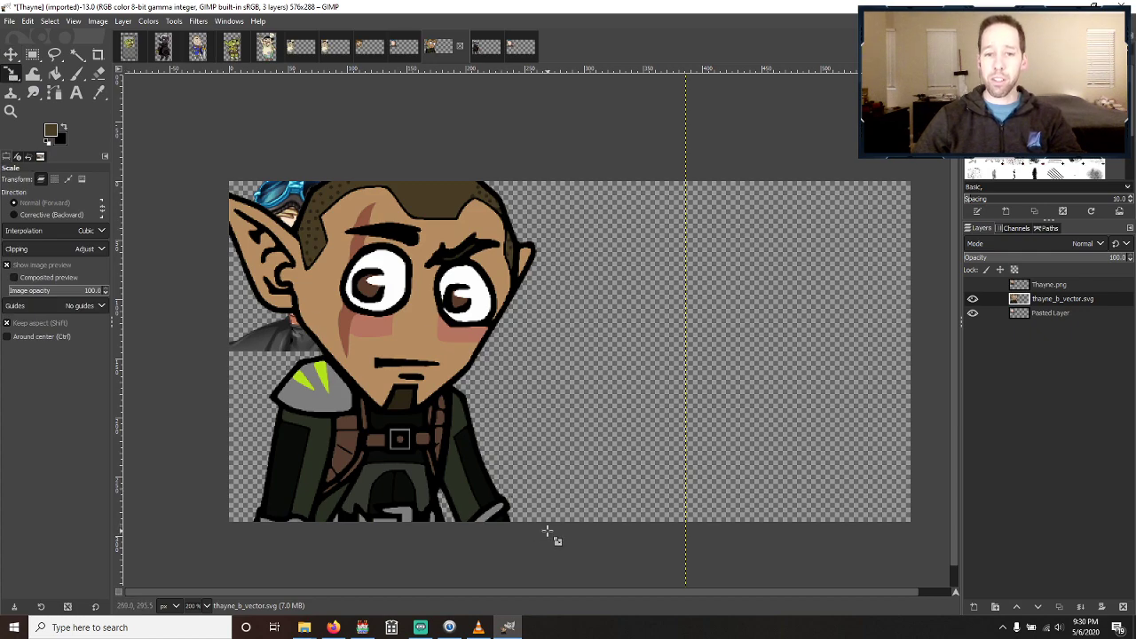
{"action": "left_click_drag", "start_coordinate": [552, 538], "coordinate": [415, 377]}
{"action": "left_click_drag", "start_coordinate": [377, 331], "coordinate": [330, 286]}
{"action": "left_click", "coordinate": [913, 160]}
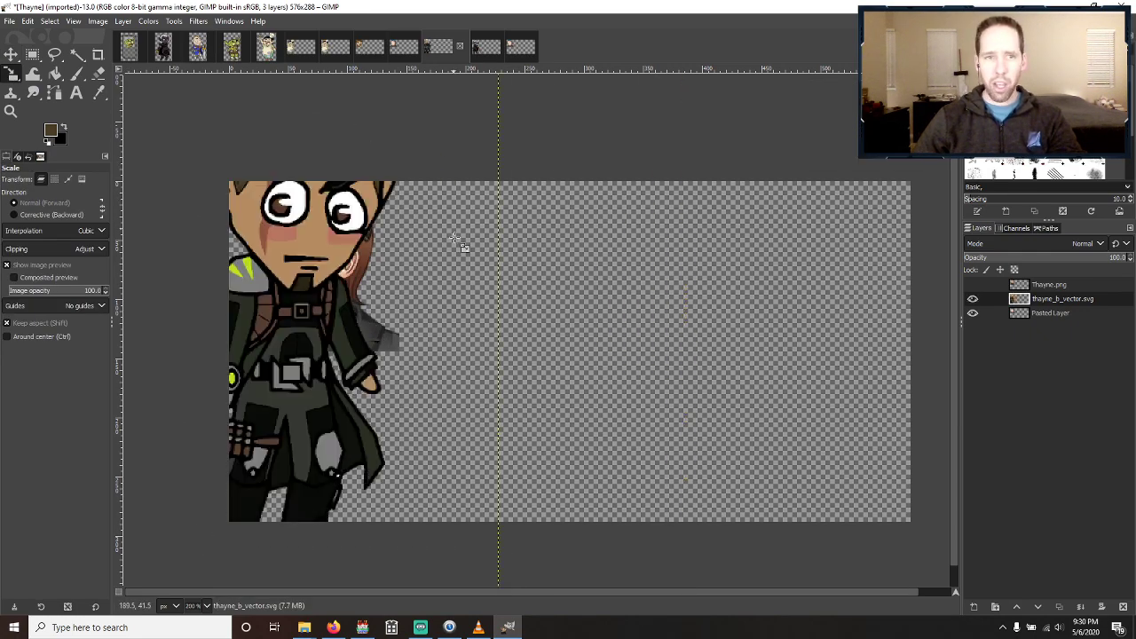
{"action": "left_click", "coordinate": [11, 55]}
{"action": "left_click_drag", "start_coordinate": [338, 217], "coordinate": [553, 354]}
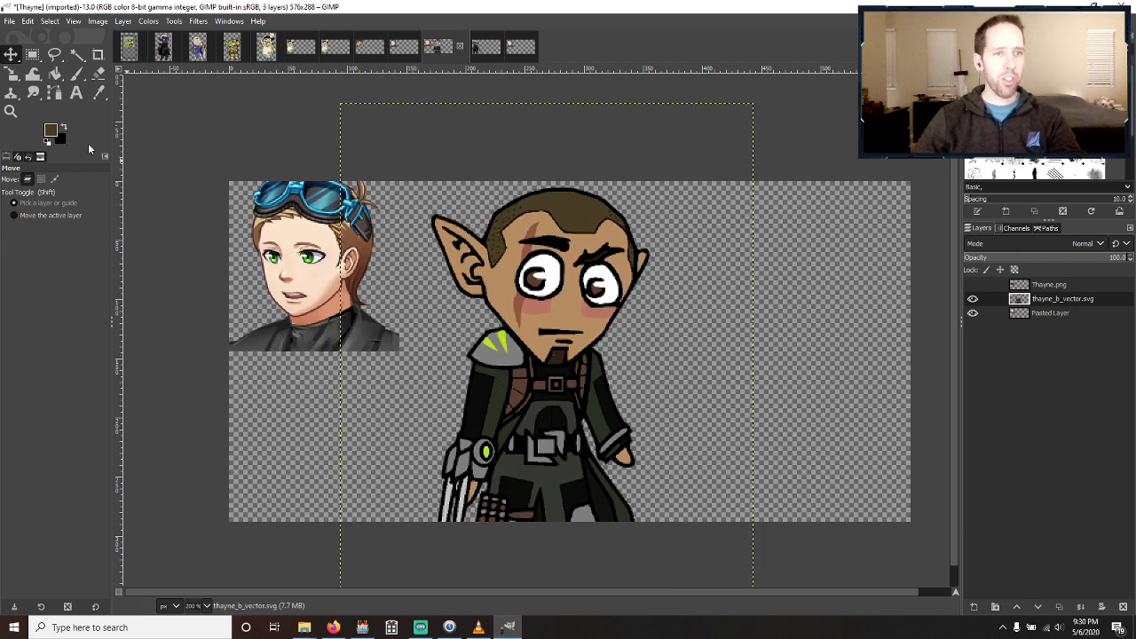
Scale thayne_b_vector.svg proportionally to 285 × 403 pixels, using horizontal guides placed at the reference face's eyes and mouth.
{"action": "key", "text": "shift+s"}
{"action": "left_click_drag", "start_coordinate": [659, 550], "coordinate": [629, 490]}
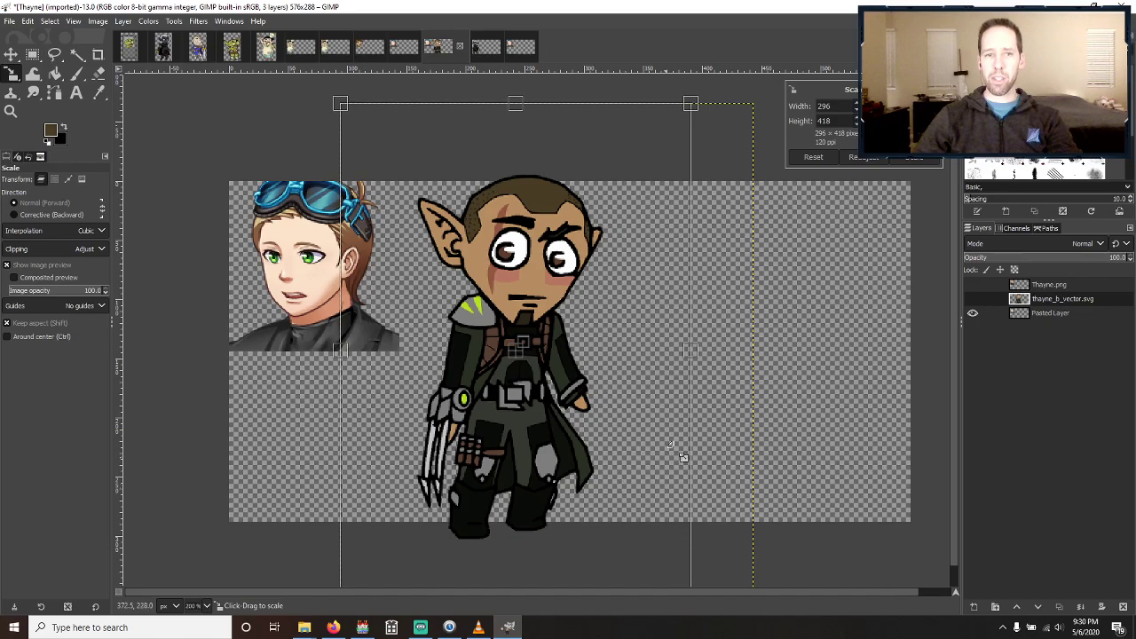
{"action": "left_click_drag", "start_coordinate": [532, 71], "coordinate": [532, 258]}
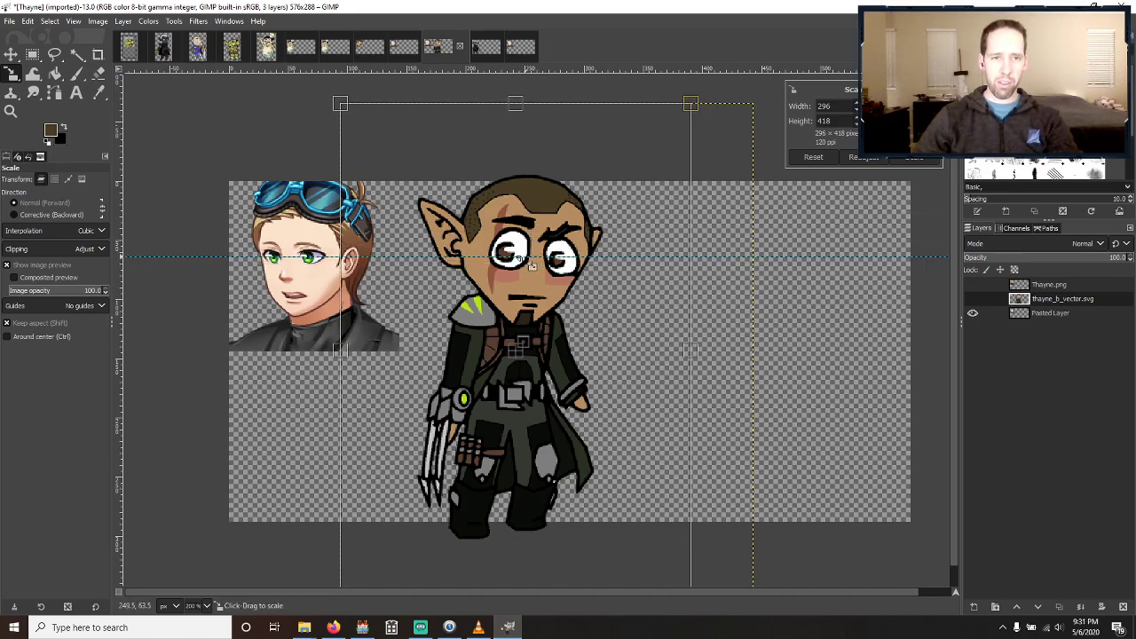
{"action": "left_click_drag", "start_coordinate": [531, 71], "coordinate": [534, 295]}
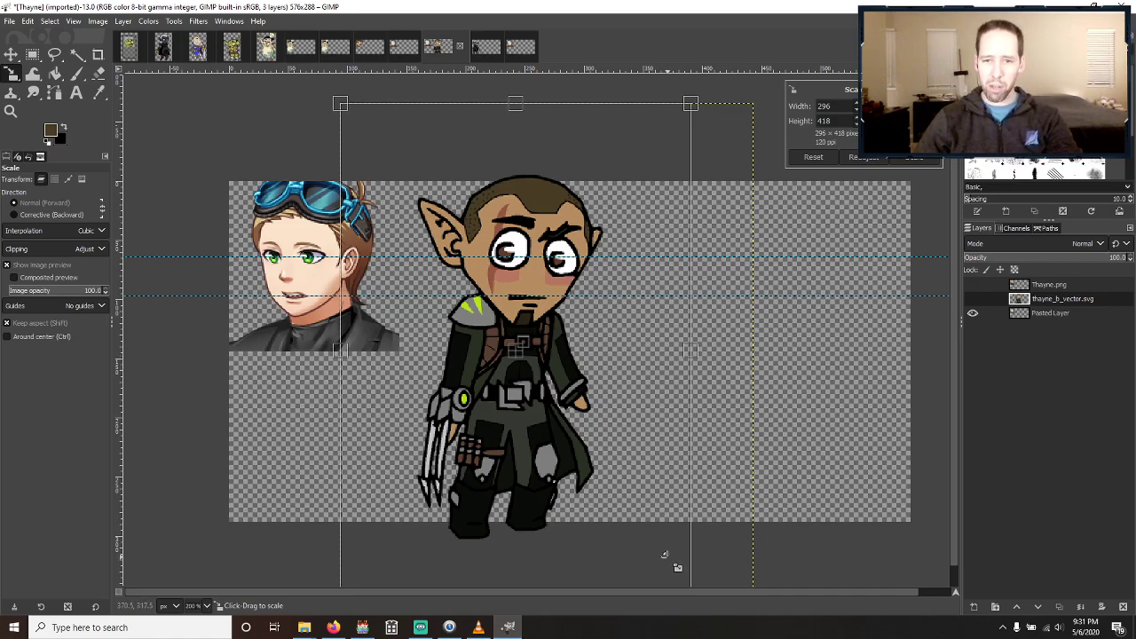
{"action": "left_click_drag", "start_coordinate": [664, 555], "coordinate": [654, 540]}
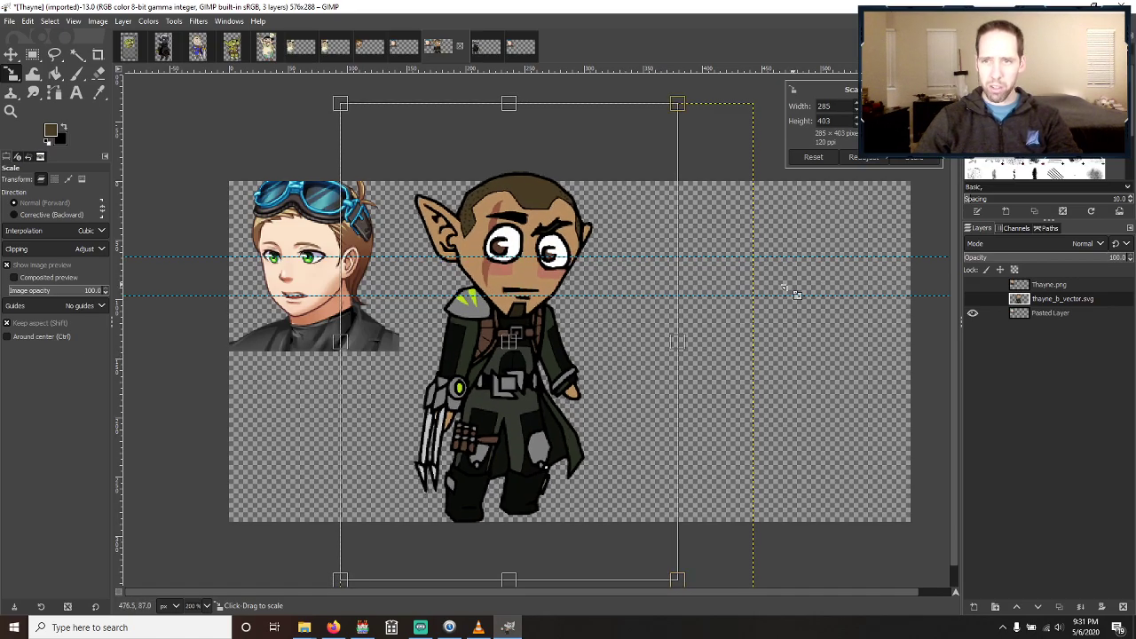
{"action": "left_click", "coordinate": [912, 158]}
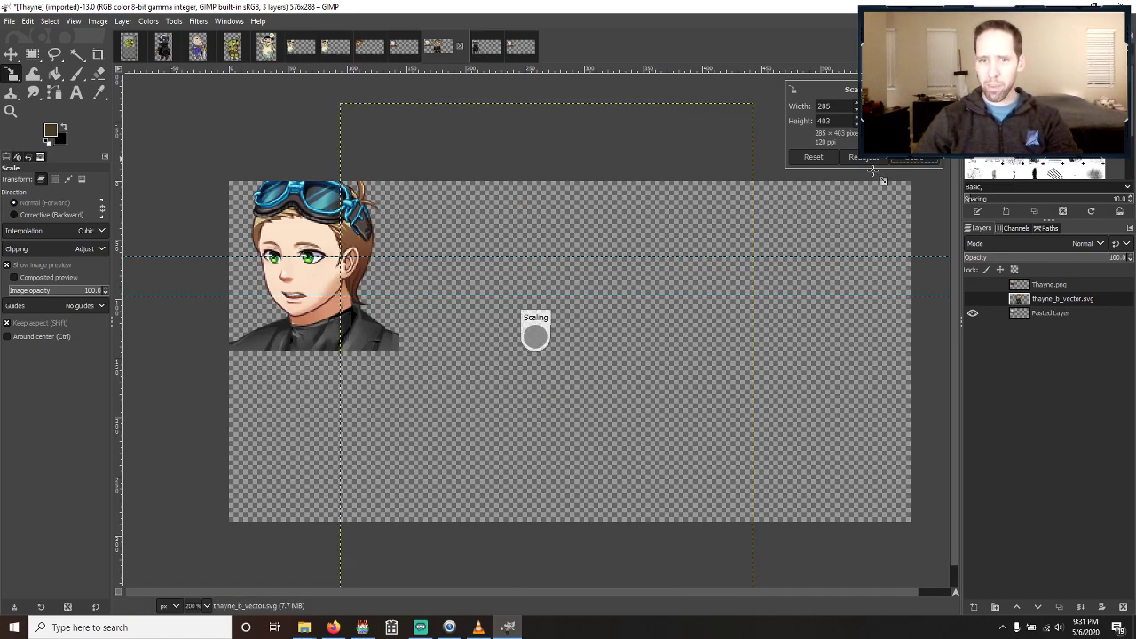
Move the Thayne character over the goggled reference face and remove both horizontal guides.
{"action": "key", "text": "m"}
{"action": "left_click_drag", "start_coordinate": [522, 366], "coordinate": [323, 369]}
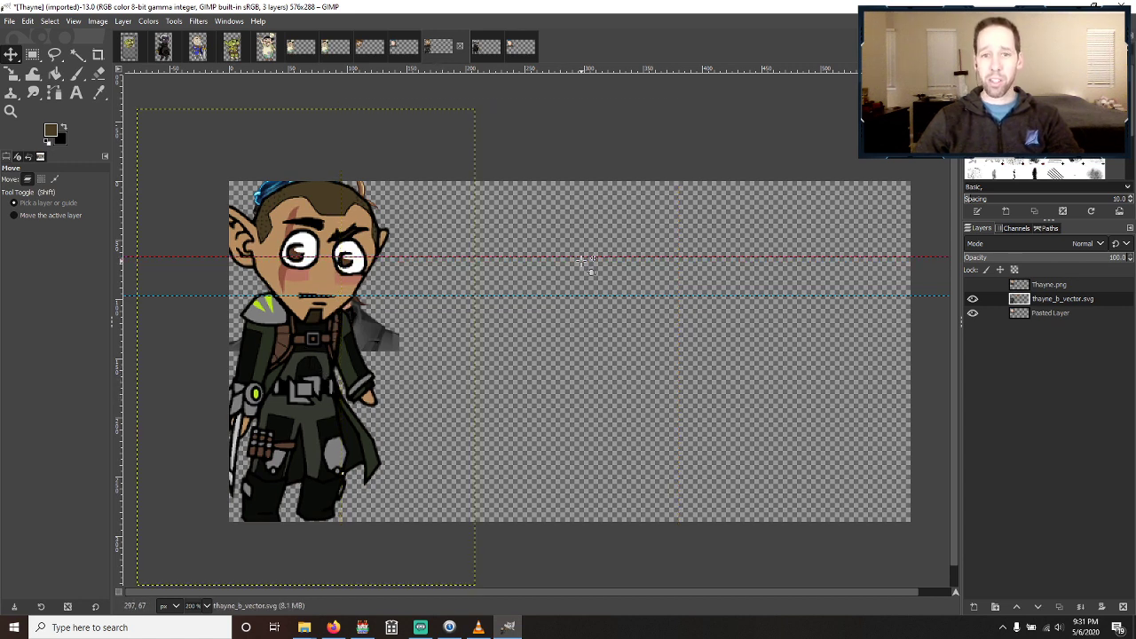
{"action": "left_click_drag", "start_coordinate": [587, 257], "coordinate": [611, 119]}
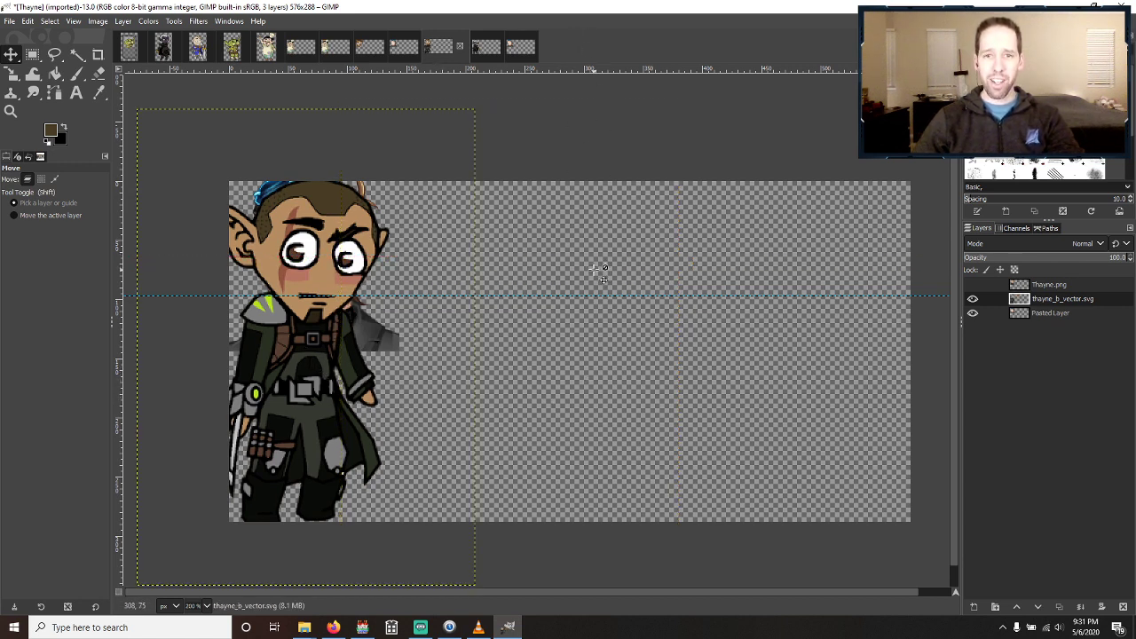
{"action": "left_click_drag", "start_coordinate": [593, 295], "coordinate": [581, 78]}
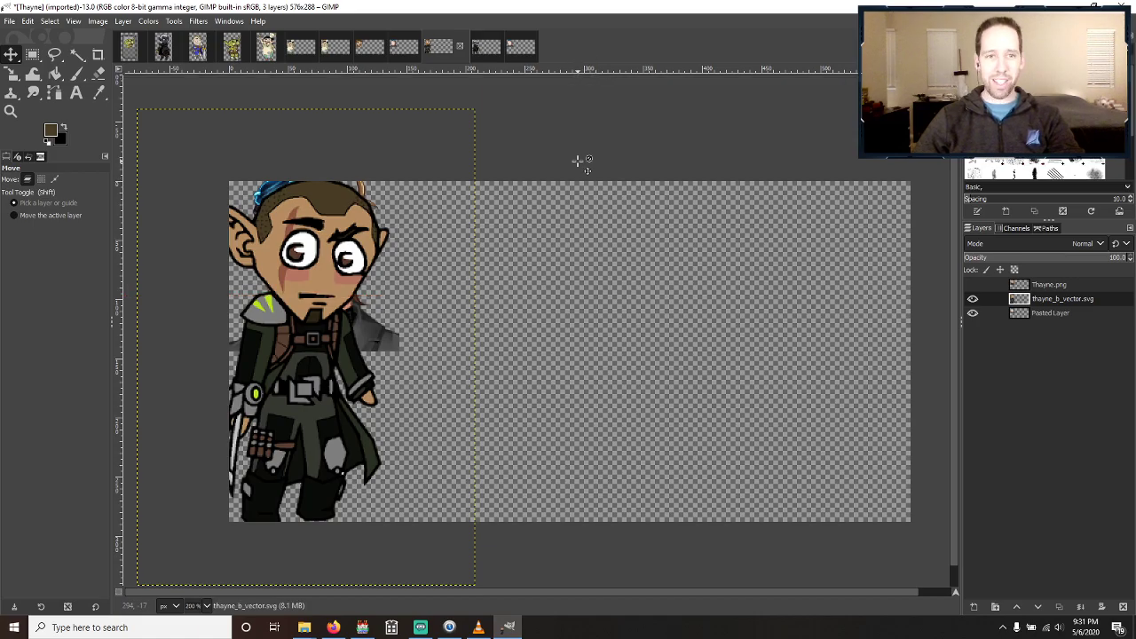
{"action": "left_click", "coordinate": [973, 299]}
{"action": "left_click", "coordinate": [973, 299]}
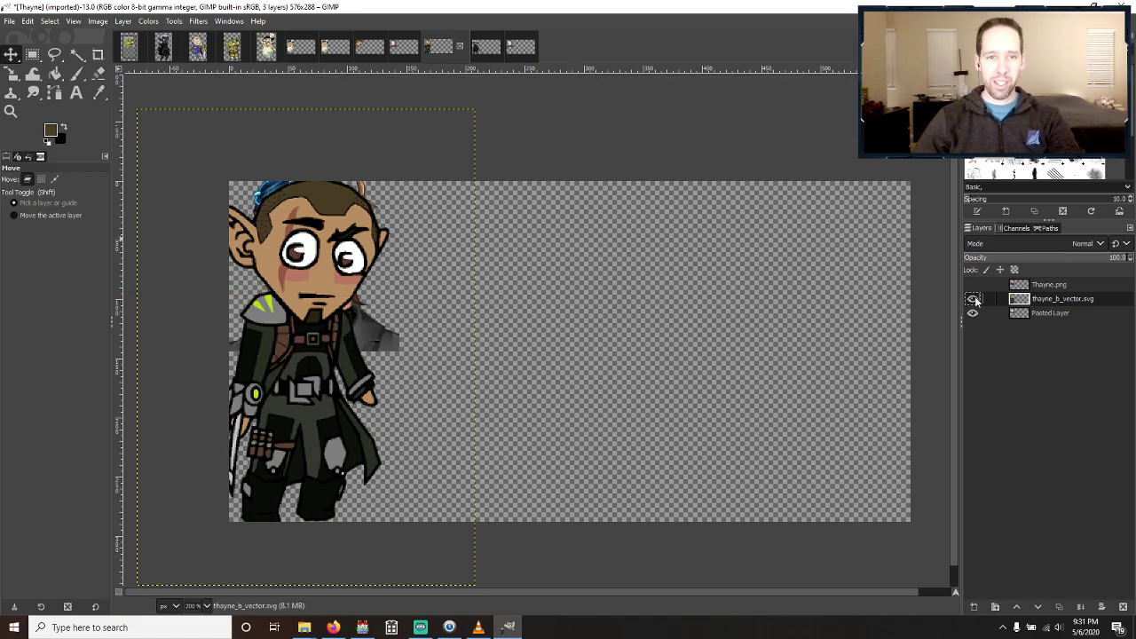
{"action": "left_click", "coordinate": [973, 299]}
{"action": "left_click", "coordinate": [974, 299]}
{"action": "left_click", "coordinate": [974, 299]}
{"action": "left_click", "coordinate": [973, 299]}
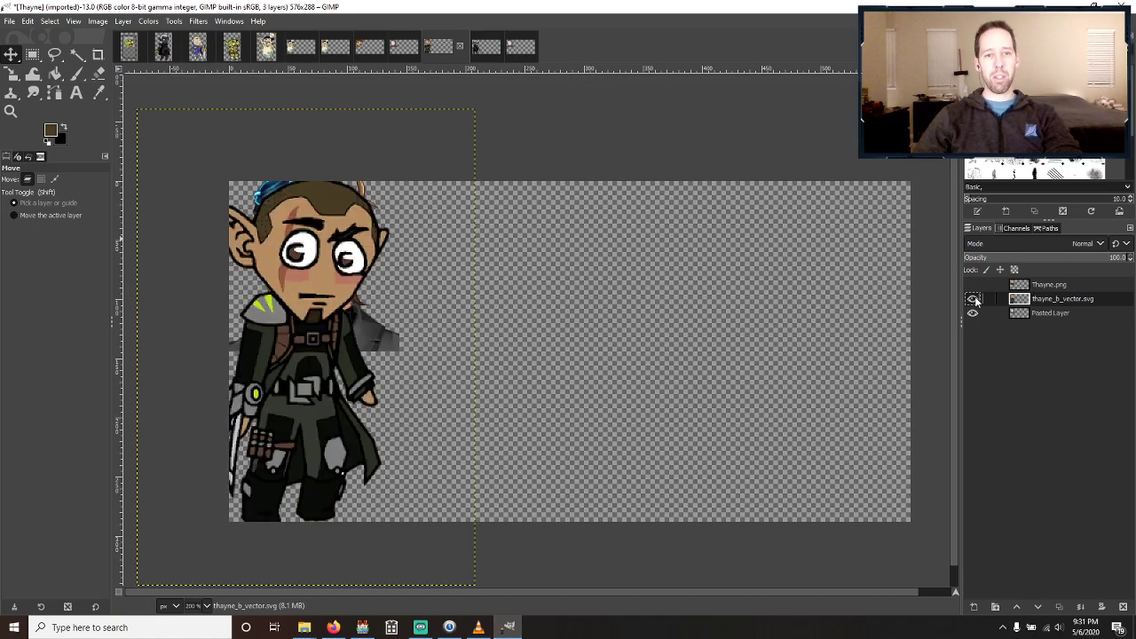
{"action": "left_click", "coordinate": [974, 299]}
{"action": "left_click", "coordinate": [974, 299]}
{"action": "left_click", "coordinate": [973, 299]}
{"action": "left_click", "coordinate": [974, 299]}
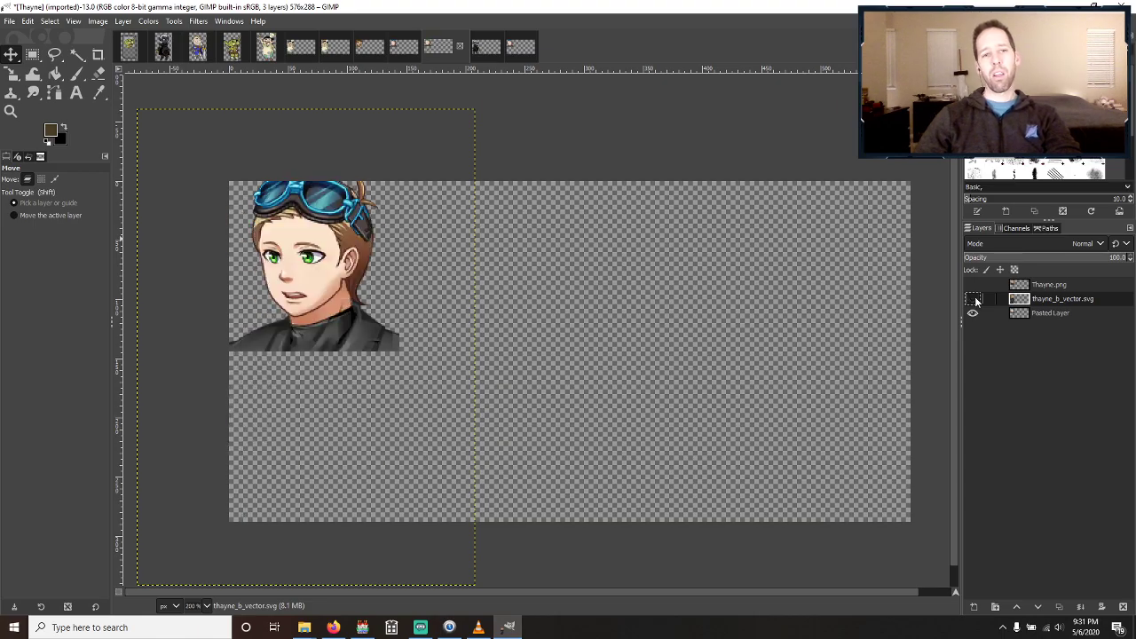
{"action": "left_click", "coordinate": [974, 299]}
{"action": "left_click", "coordinate": [973, 299]}
{"action": "left_click", "coordinate": [974, 299]}
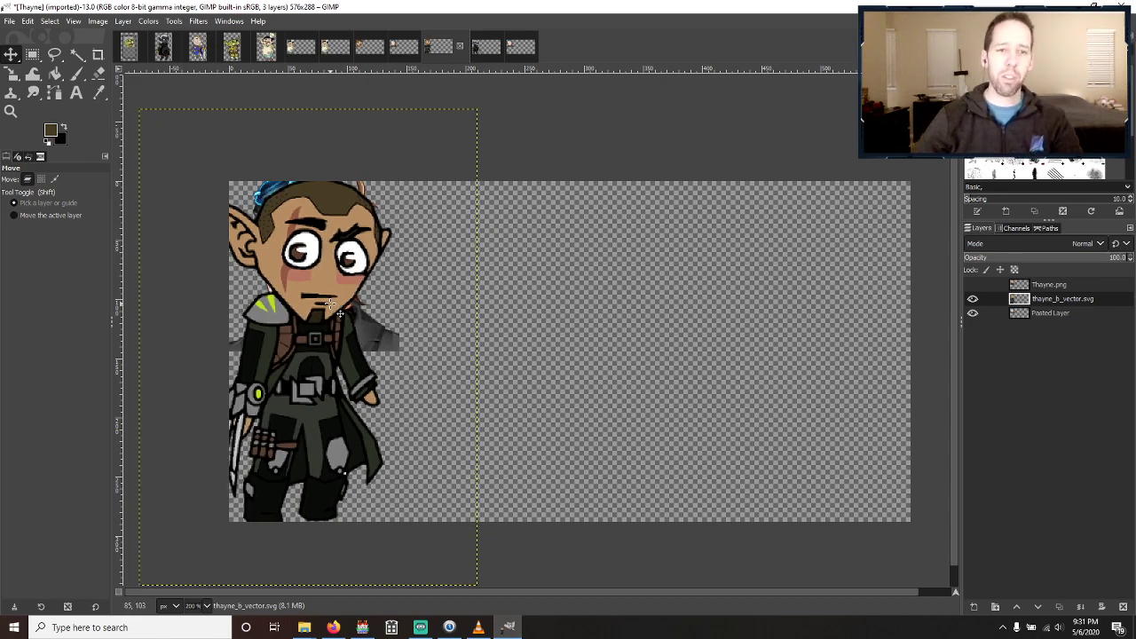
Hide the pasted reference face, show the grid and turn on snapping to the grid.
{"action": "left_click", "coordinate": [972, 313]}
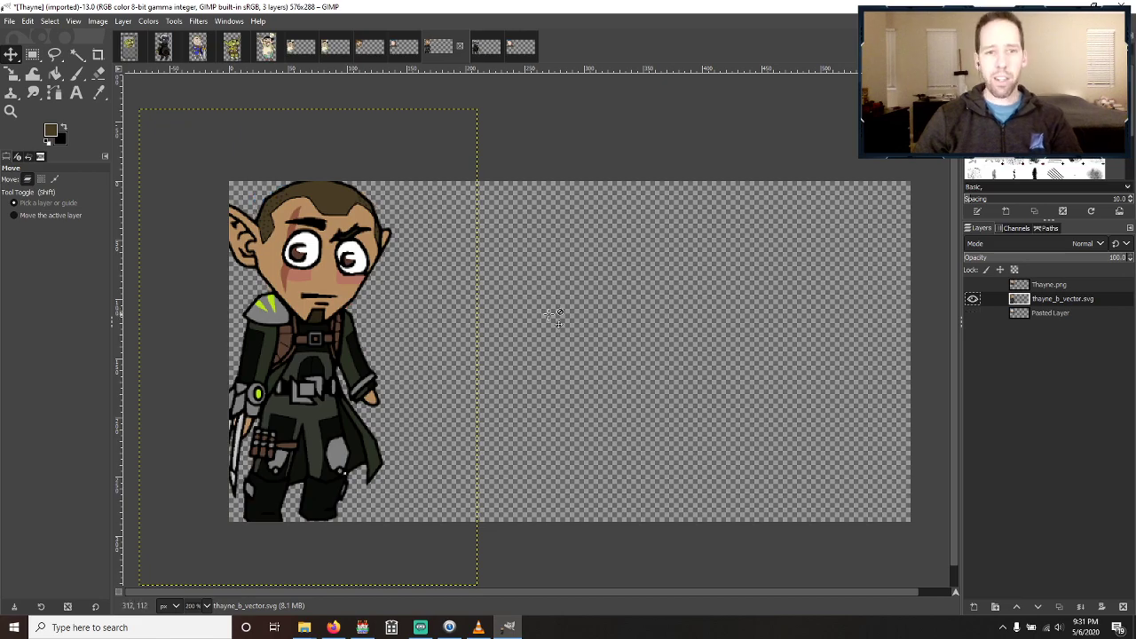
{"action": "left_click", "coordinate": [73, 22]}
{"action": "left_click", "coordinate": [93, 270]}
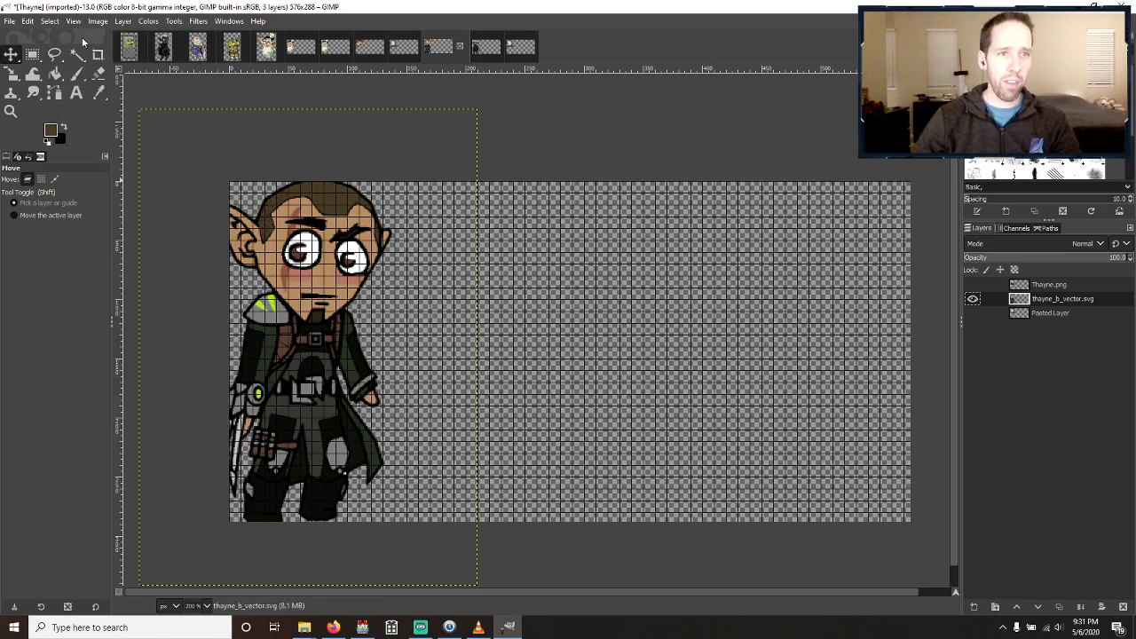
{"action": "left_click", "coordinate": [72, 21]}
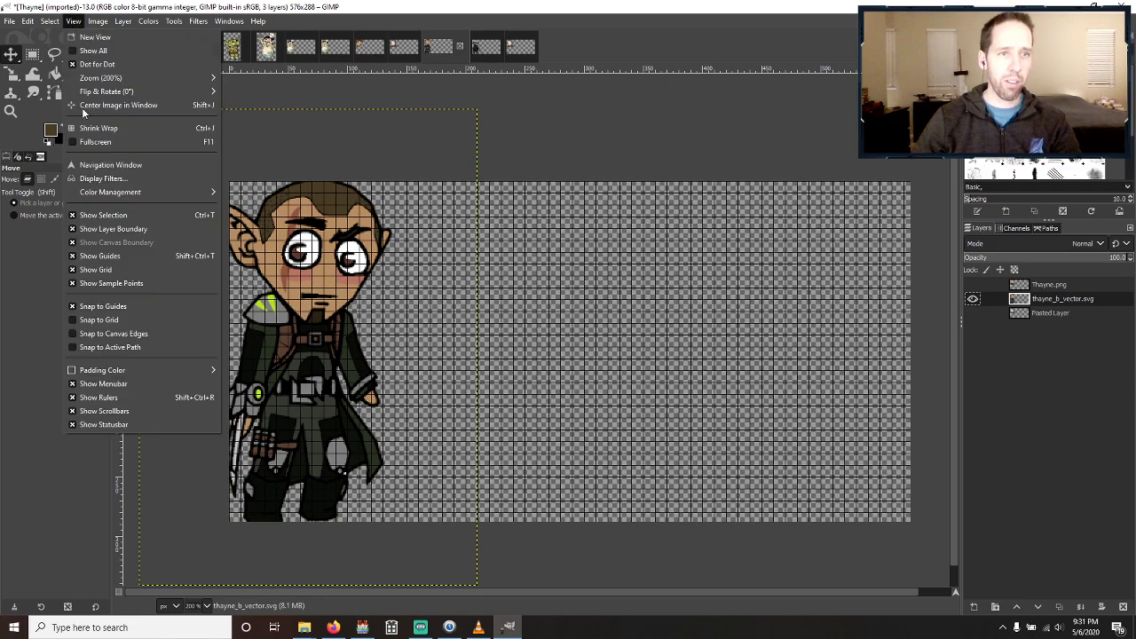
{"action": "left_click", "coordinate": [98, 321]}
Set the image grid spacing to 144 pixels horizontally and vertically.
{"action": "left_click", "coordinate": [97, 22]}
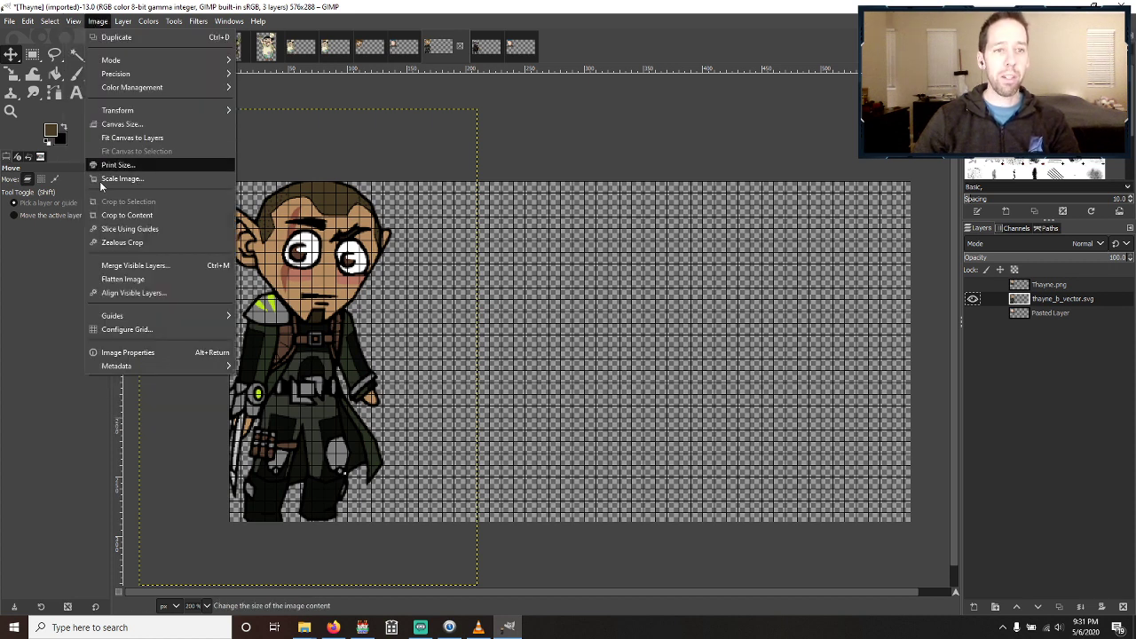
{"action": "left_click", "coordinate": [132, 330]}
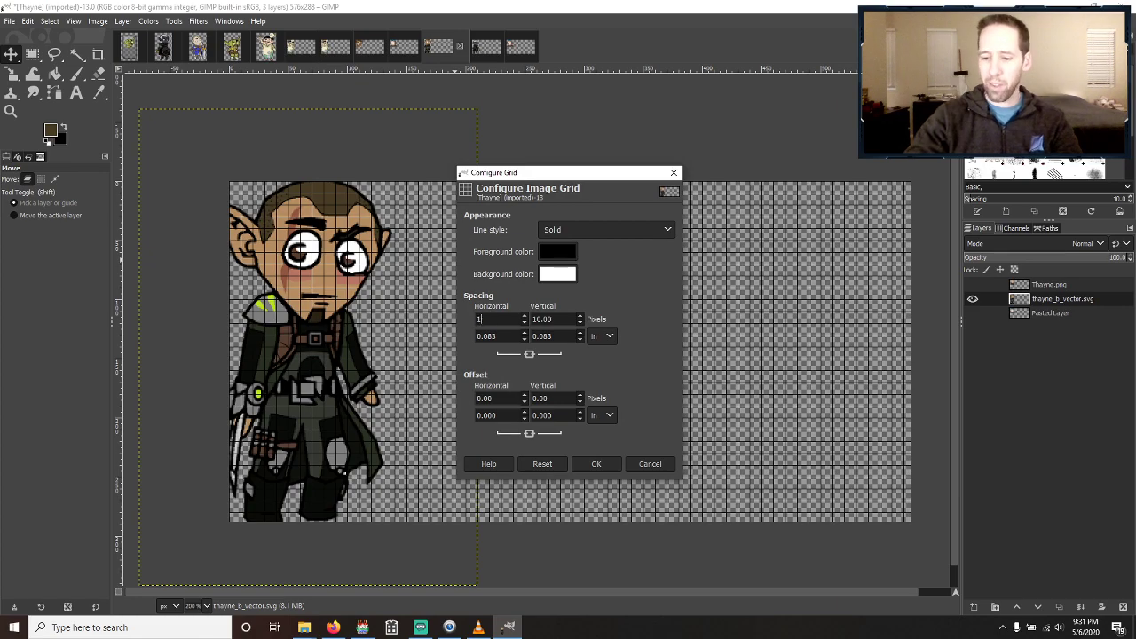
{"action": "type", "text": "144"}
{"action": "key", "text": "Tab"}
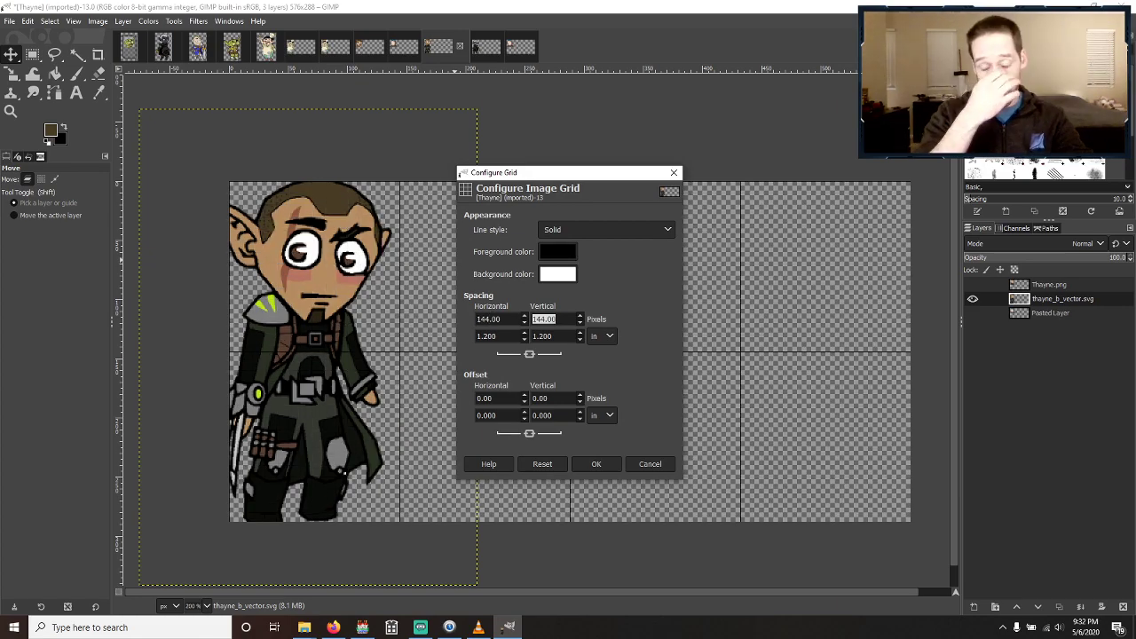
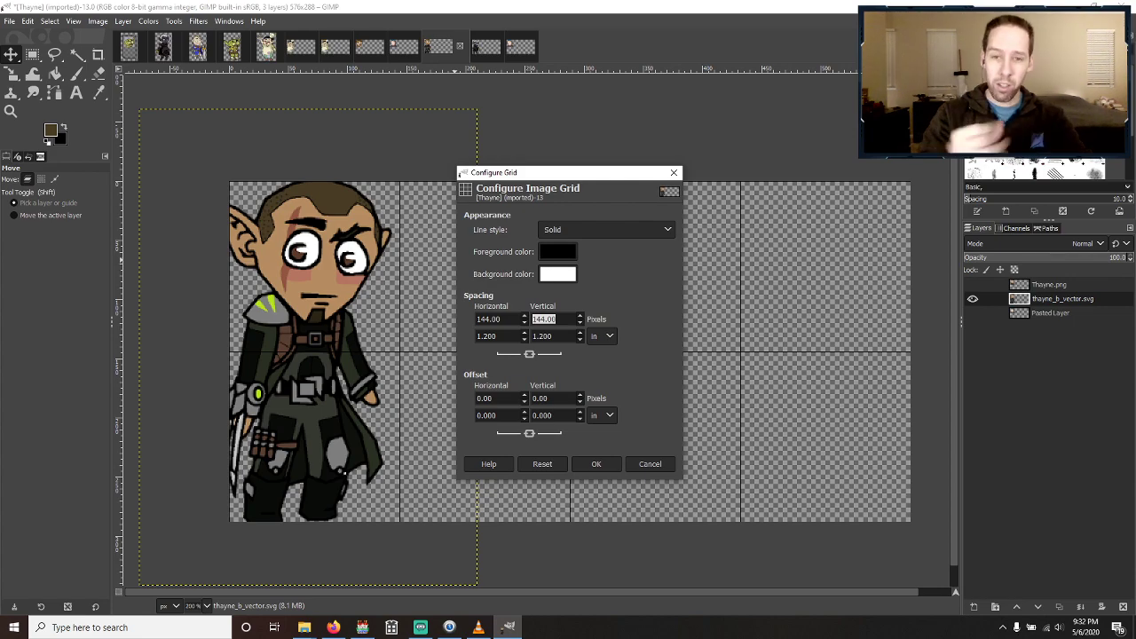
{"action": "left_click", "coordinate": [595, 463]}
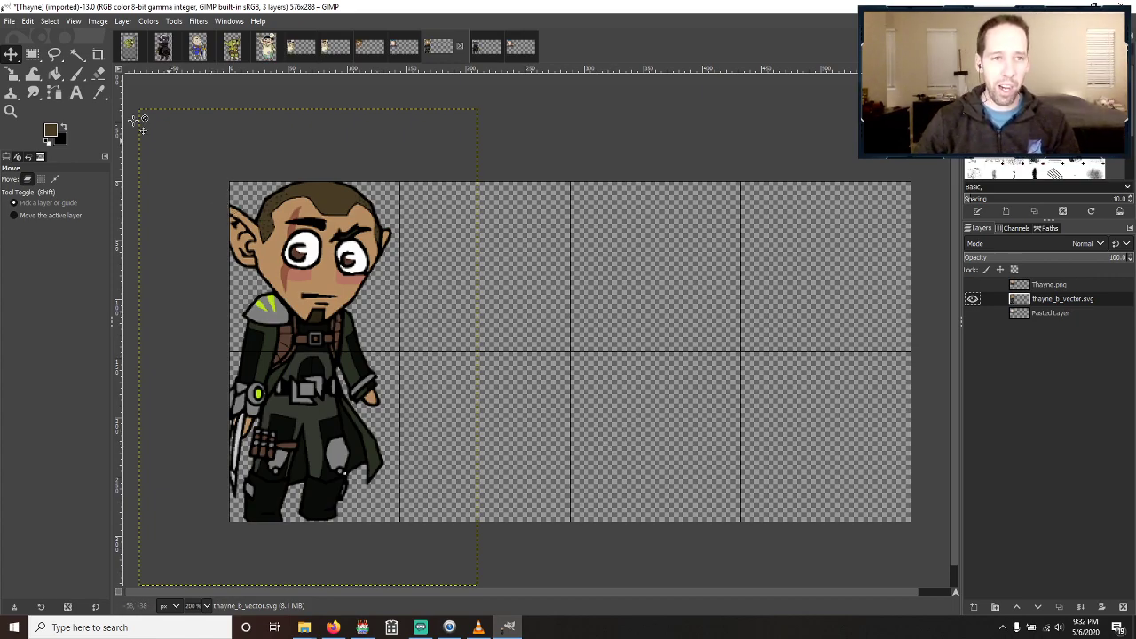
Clear everything outside the first 144 × 144 cell of thayne_b_vector.svg and overwrite Thayne.png with the result.
{"action": "key", "text": "r"}
{"action": "left_click_drag", "start_coordinate": [229, 184], "coordinate": [399, 385]}
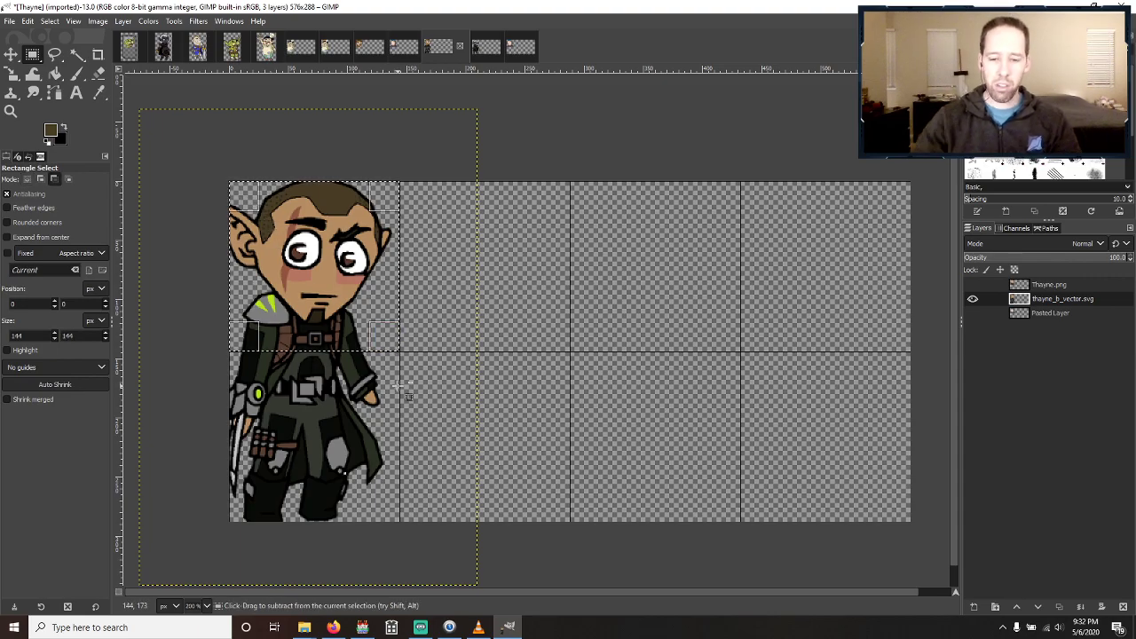
{"action": "key", "text": "ctrl+i"}
{"action": "key", "text": "Delete"}
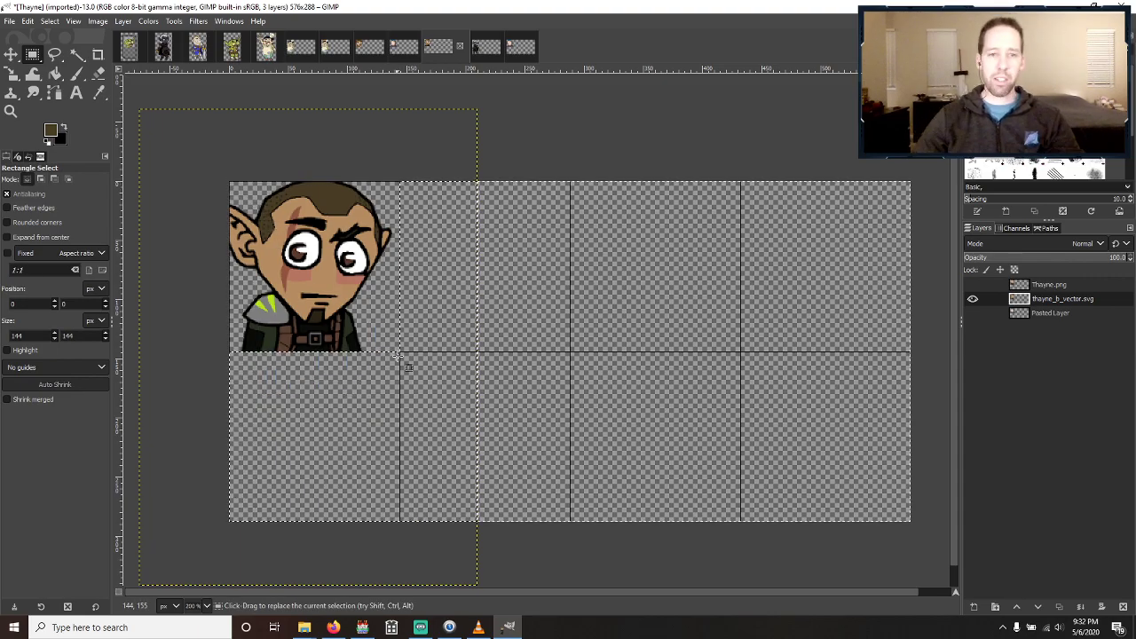
{"action": "left_click", "coordinate": [10, 20]}
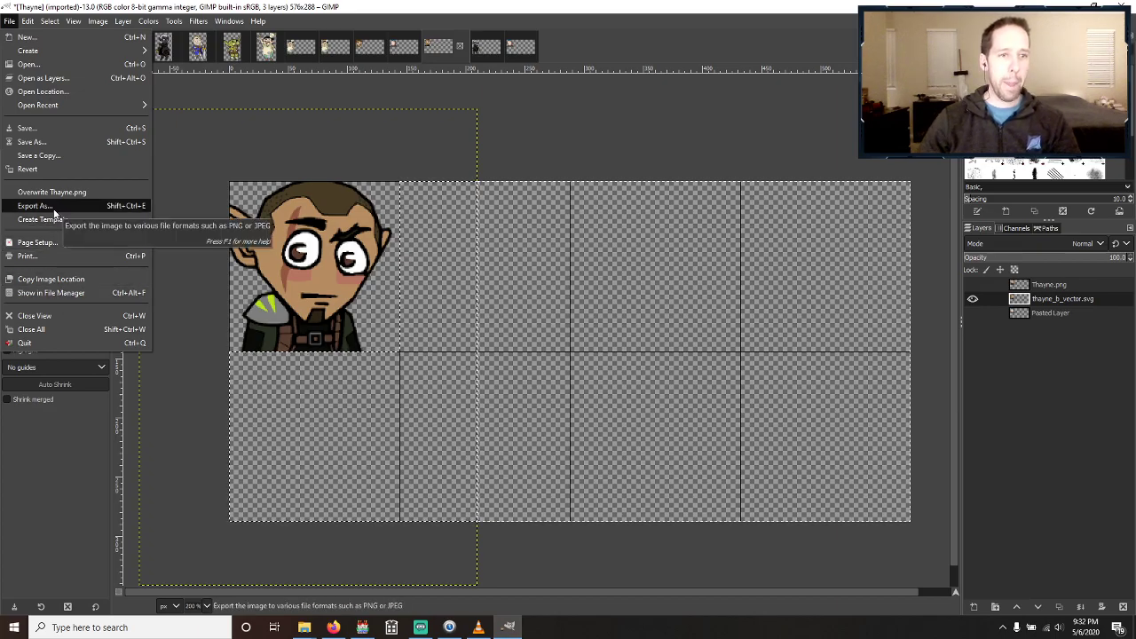
{"action": "key", "text": "Escape"}
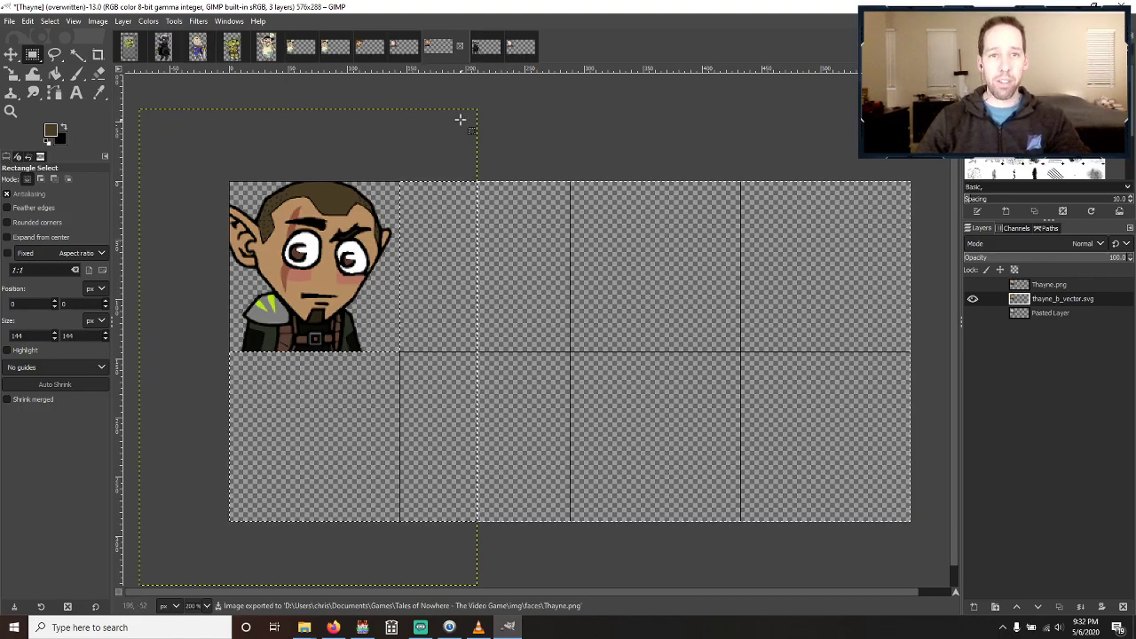
Go past Hondo to the Kirin image, show kirin_vector.svg and hide the pasted reference face.
{"action": "left_click", "coordinate": [368, 48]}
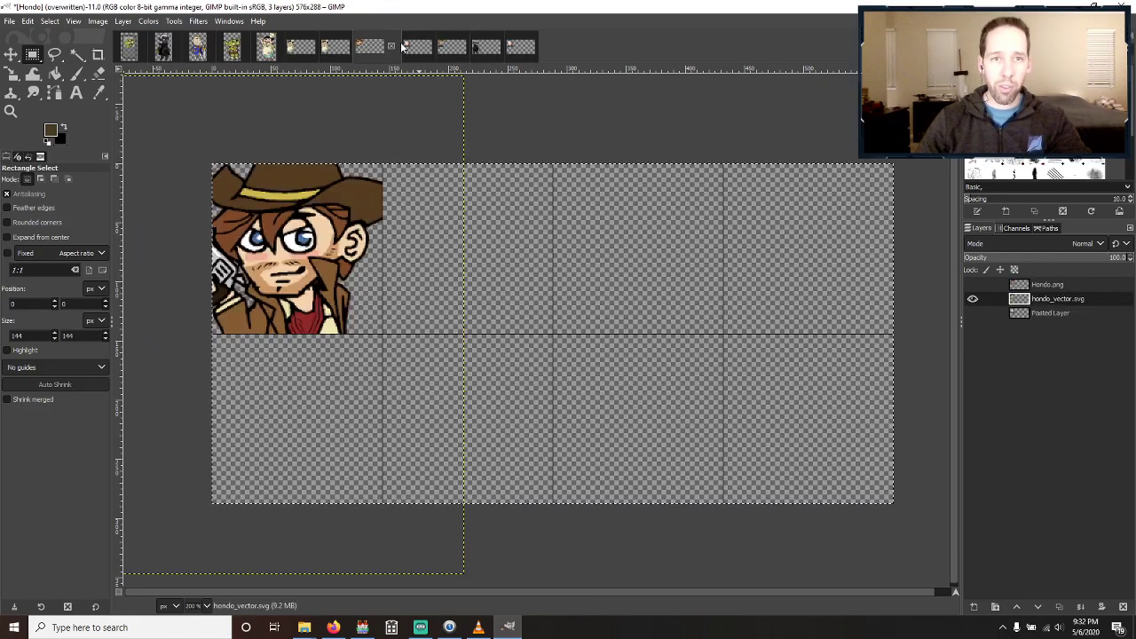
{"action": "left_click", "coordinate": [404, 47]}
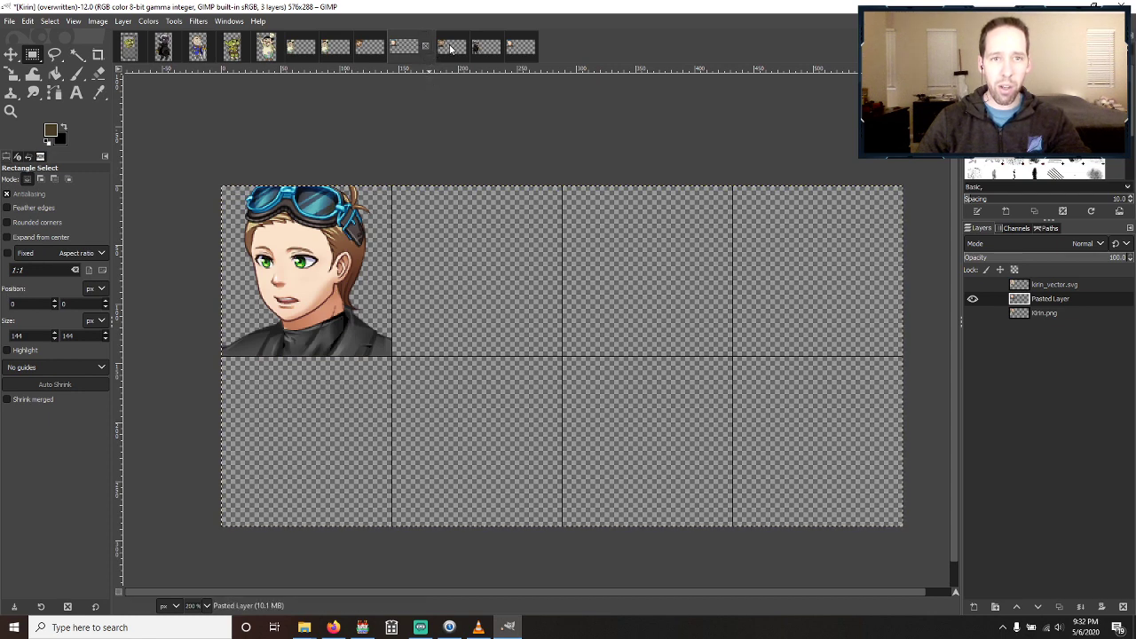
{"action": "left_click", "coordinate": [972, 284]}
{"action": "left_click", "coordinate": [973, 299]}
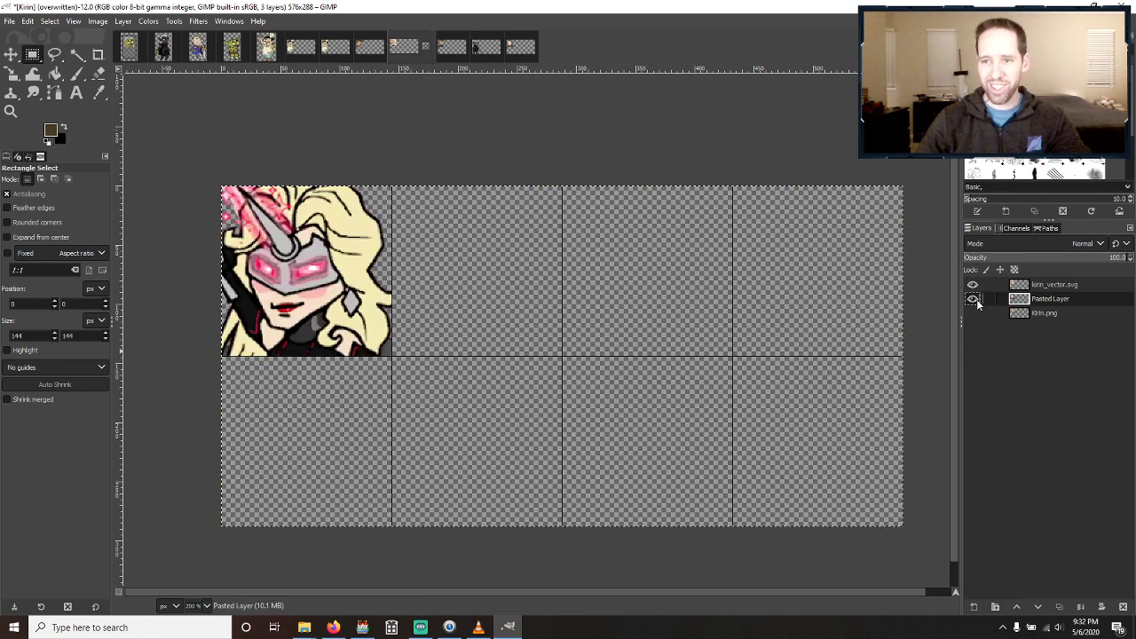
Copy the goggled reference face from the Dax image into the Rylatar image as a new layer and hide that layer.
{"action": "left_click", "coordinate": [470, 51]}
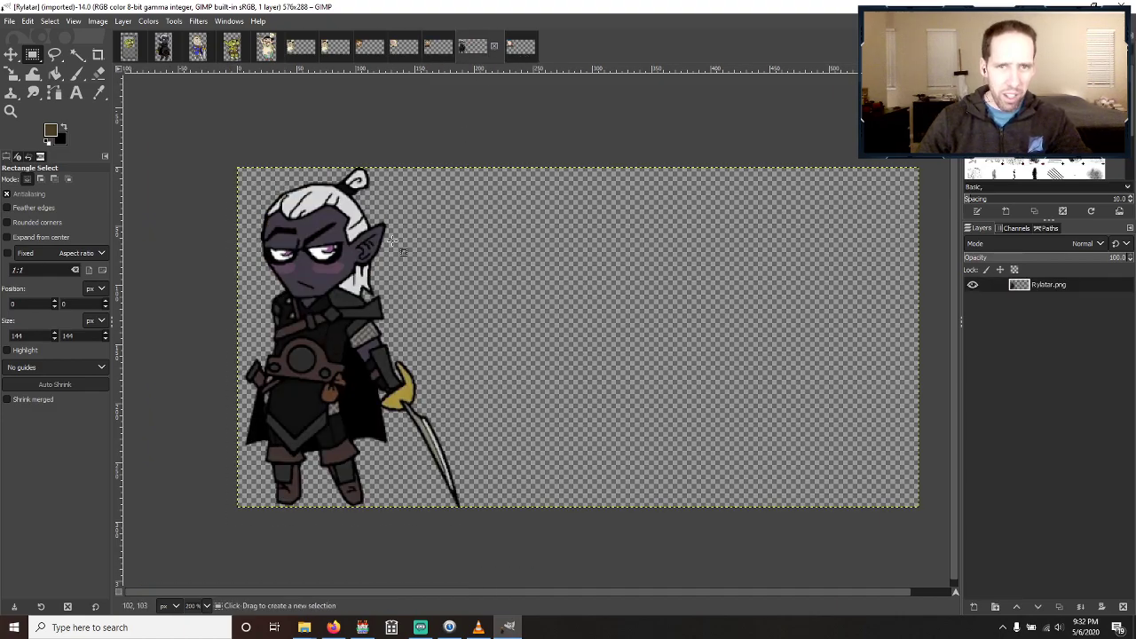
{"action": "left_click", "coordinate": [513, 49]}
{"action": "left_click", "coordinate": [471, 51]}
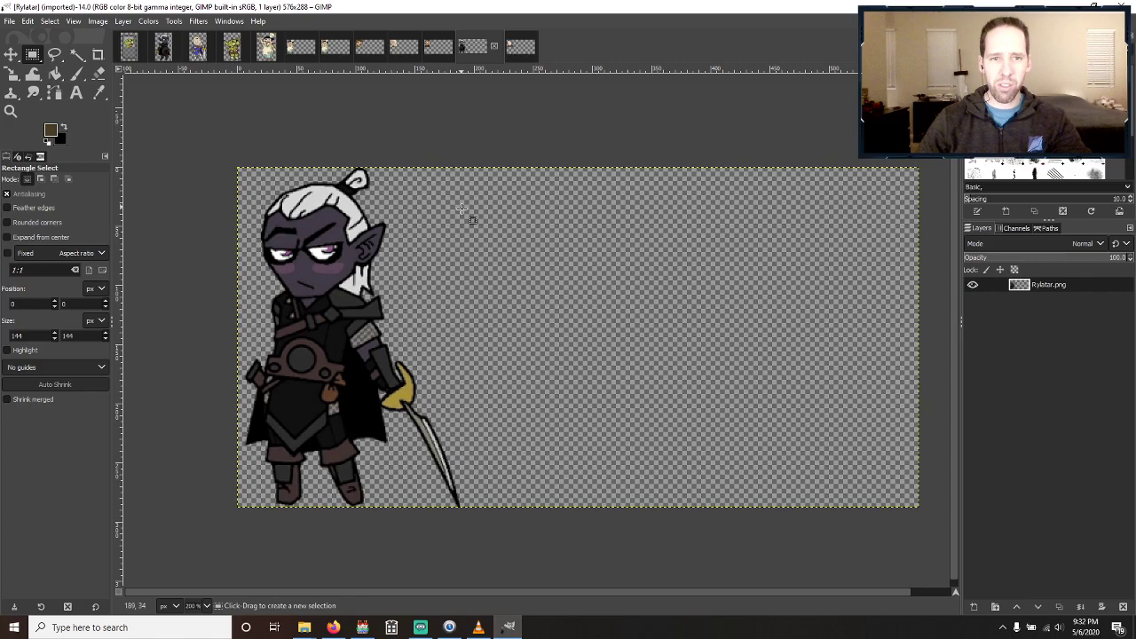
{"action": "left_click", "coordinate": [514, 49]}
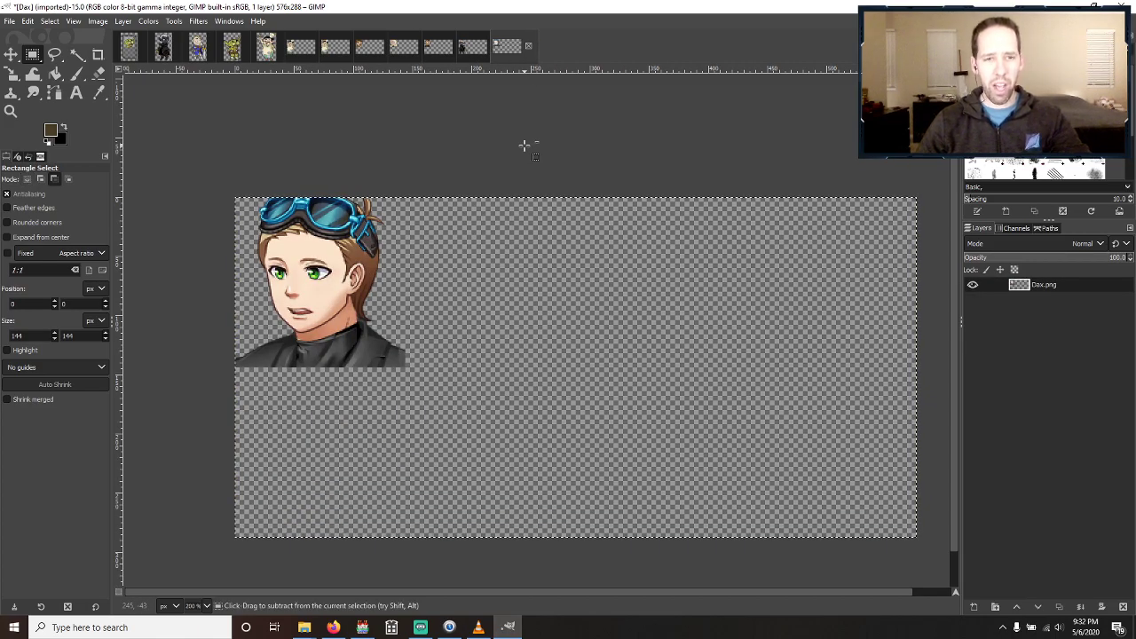
{"action": "key", "text": "ctrl+c"}
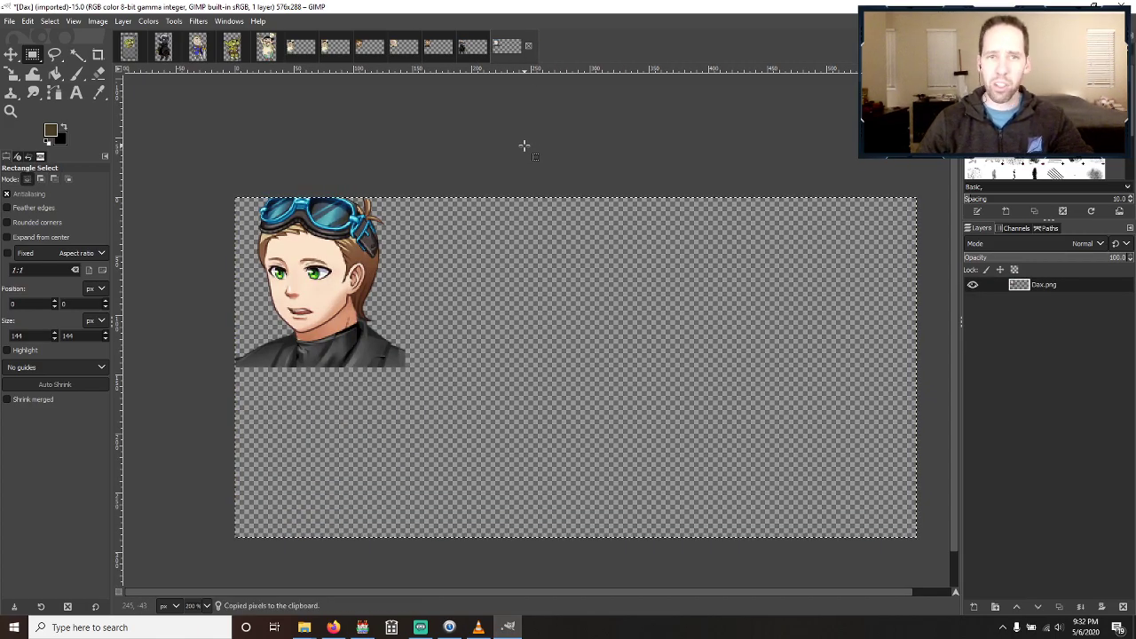
{"action": "left_click", "coordinate": [470, 48]}
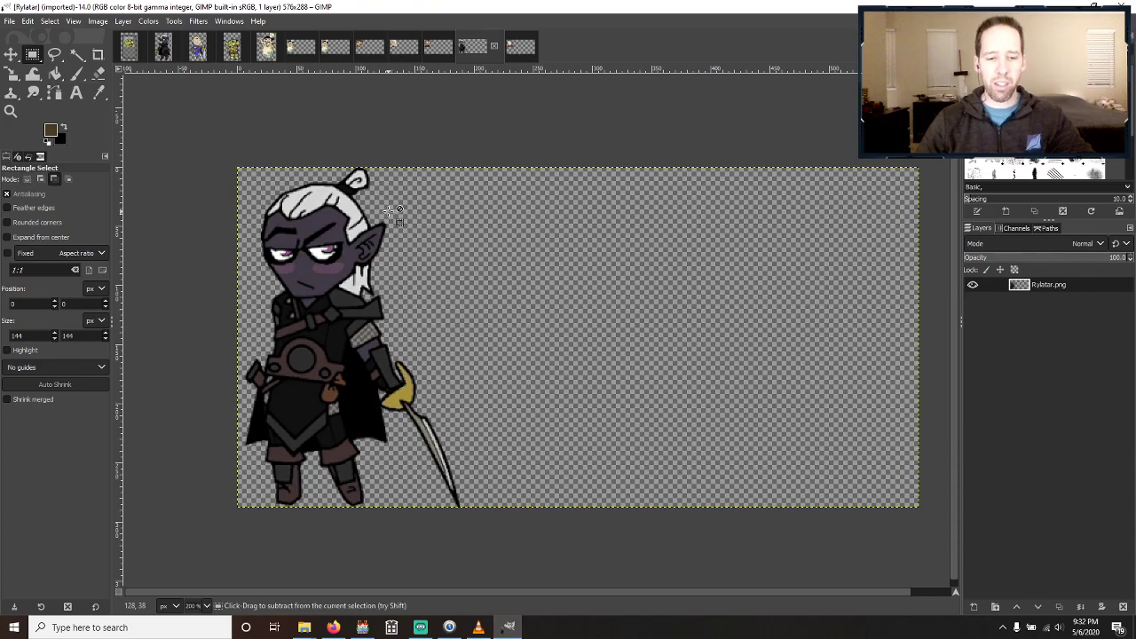
{"action": "key", "text": "ctrl+v"}
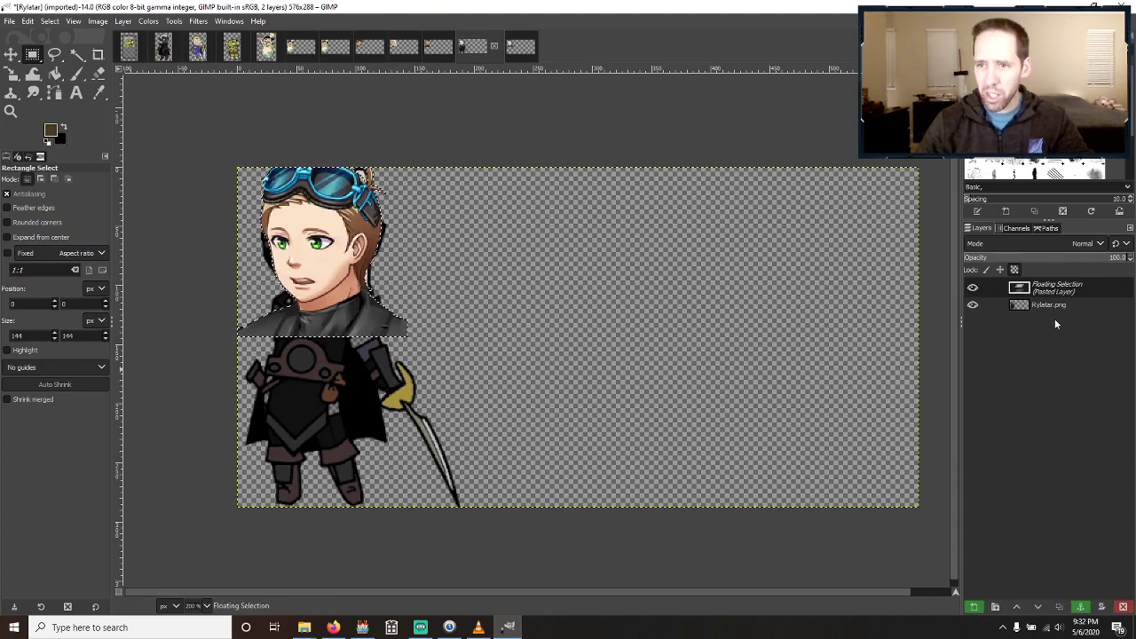
{"action": "left_click", "coordinate": [974, 607]}
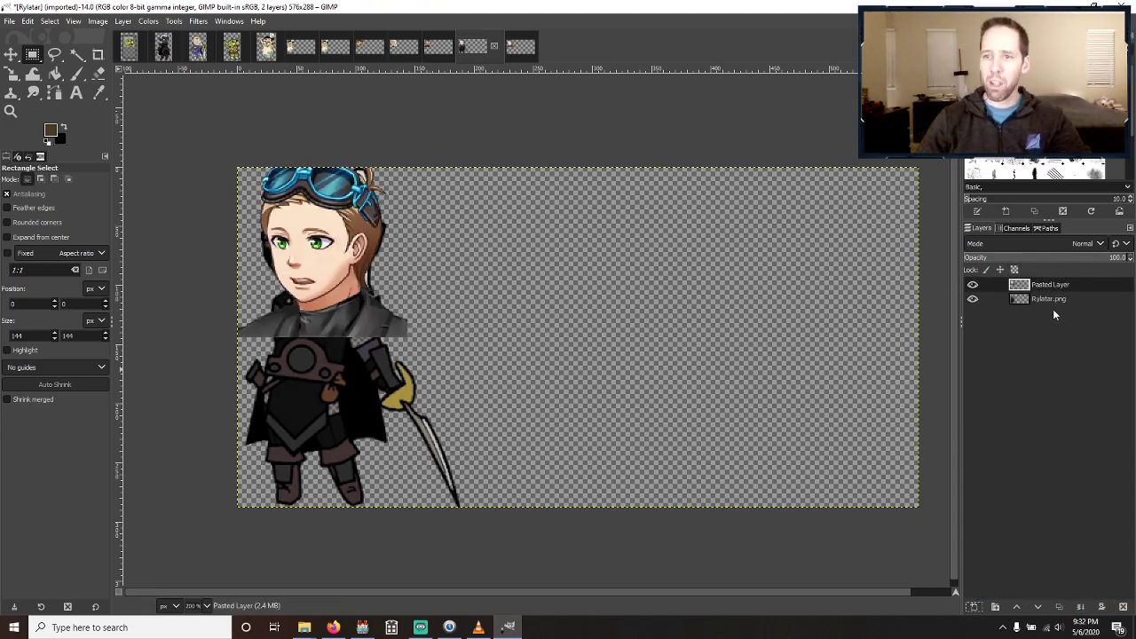
{"action": "left_click", "coordinate": [971, 286]}
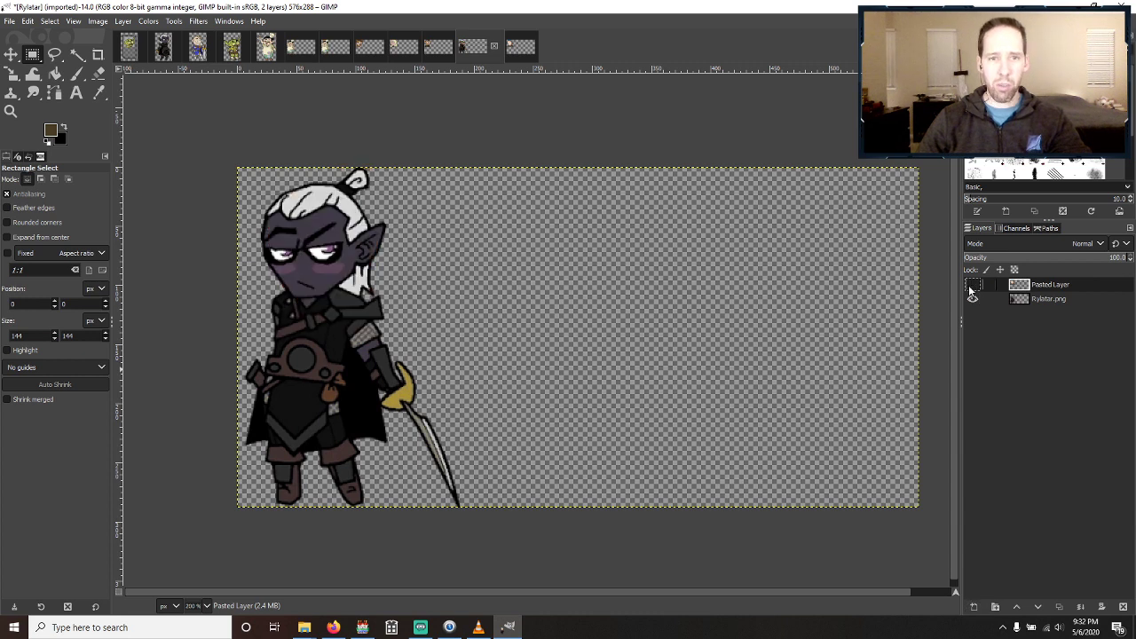
Show the pasted reference face in the Rylatar image and hide the Rylatar.png layer.
{"action": "left_click", "coordinate": [971, 286]}
{"action": "left_click", "coordinate": [972, 286]}
{"action": "left_click", "coordinate": [972, 286]}
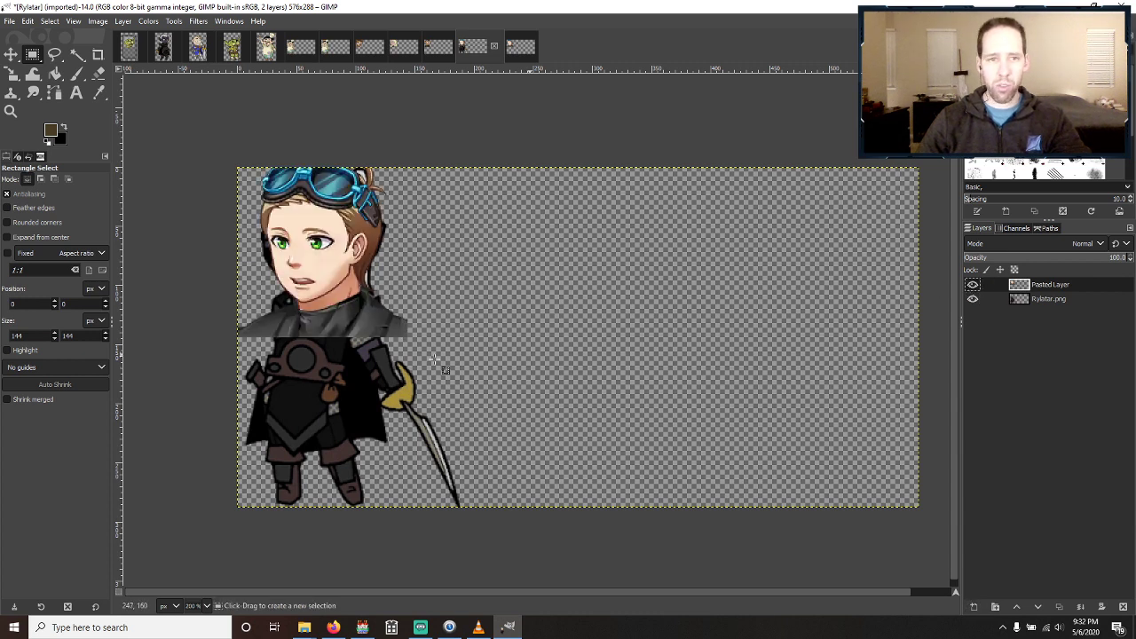
{"action": "left_click", "coordinate": [972, 299]}
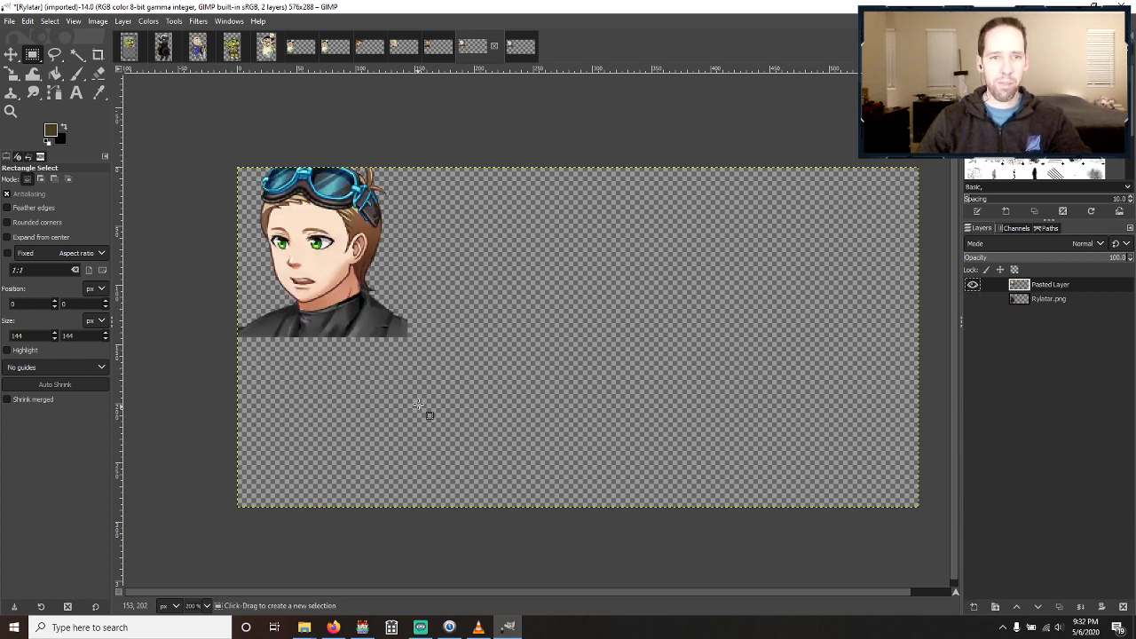
Add rylatar_vector.svg from the TalesVGCharactersVectorized folder to the Rylatar image as a new layer.
{"action": "mouse_move", "coordinate": [303, 626]}
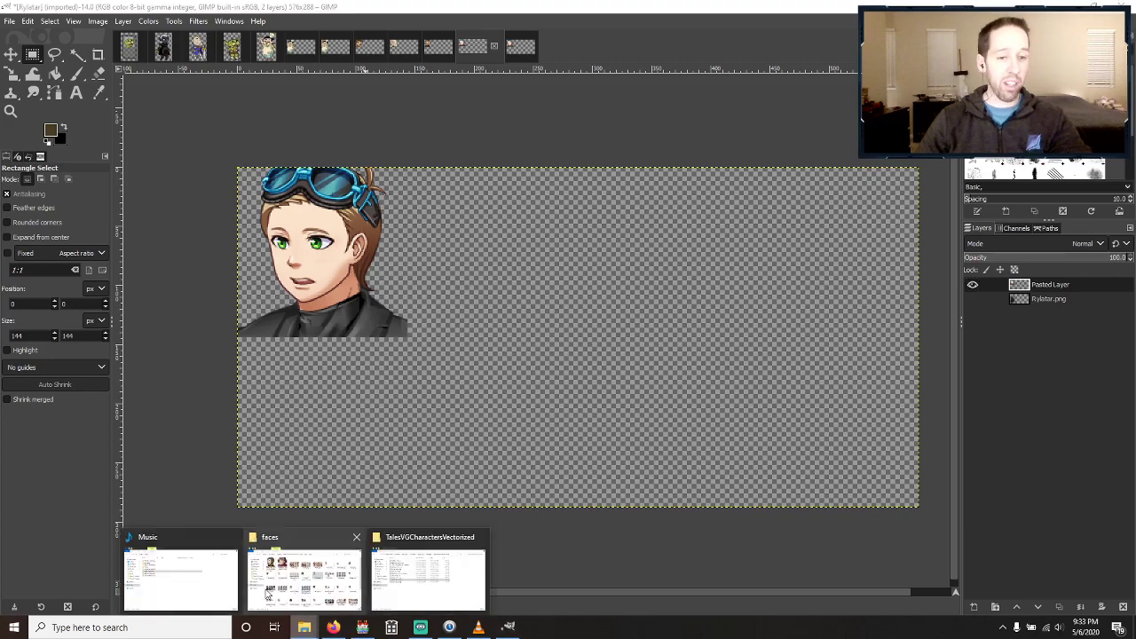
{"action": "mouse_move", "coordinate": [293, 575]}
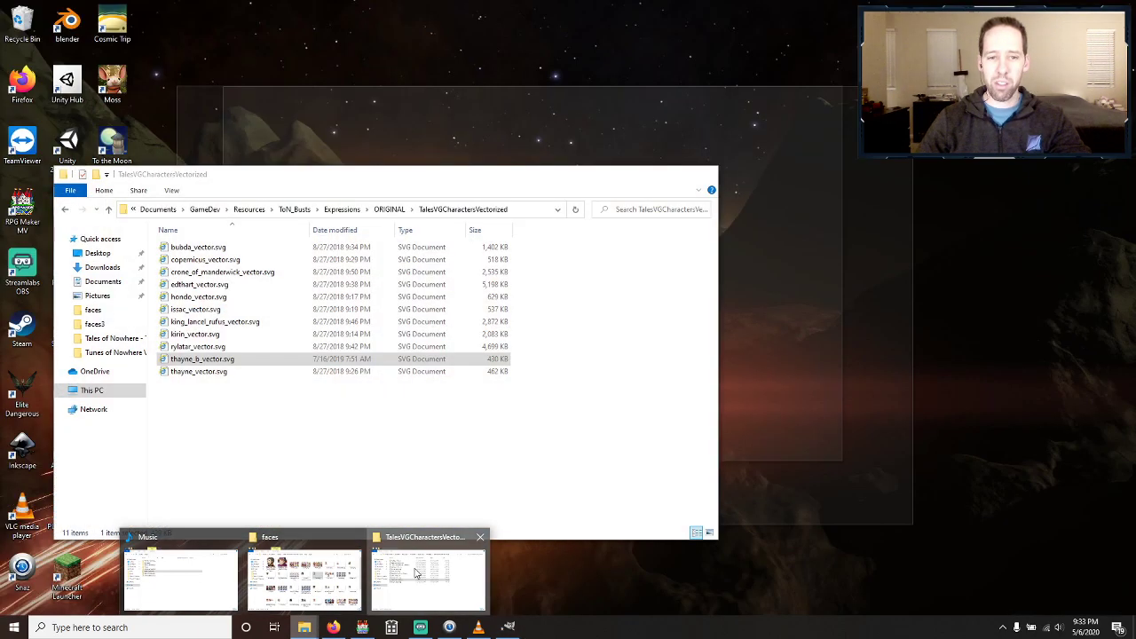
{"action": "left_click", "coordinate": [428, 577]}
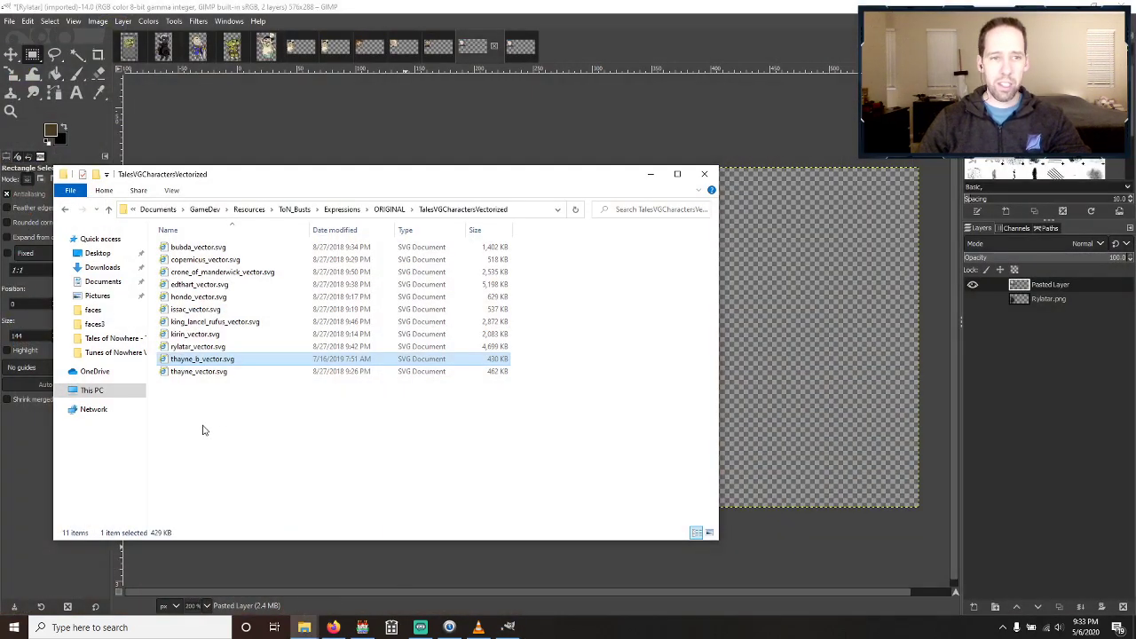
{"action": "left_click_drag", "start_coordinate": [191, 348], "coordinate": [727, 273]}
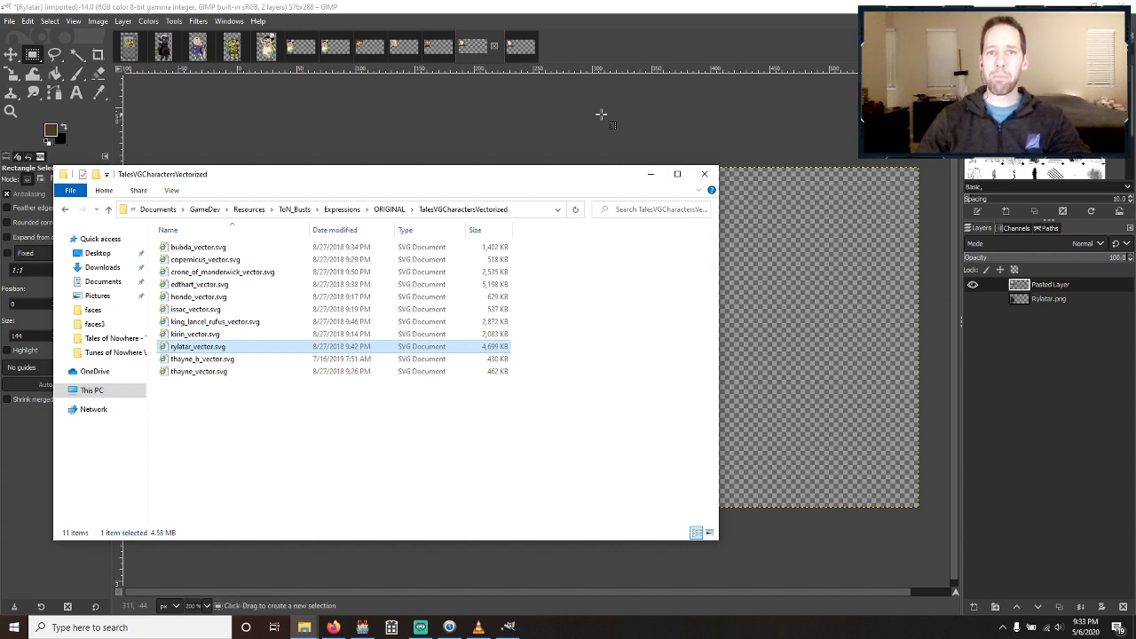
{"action": "left_click", "coordinate": [596, 396]}
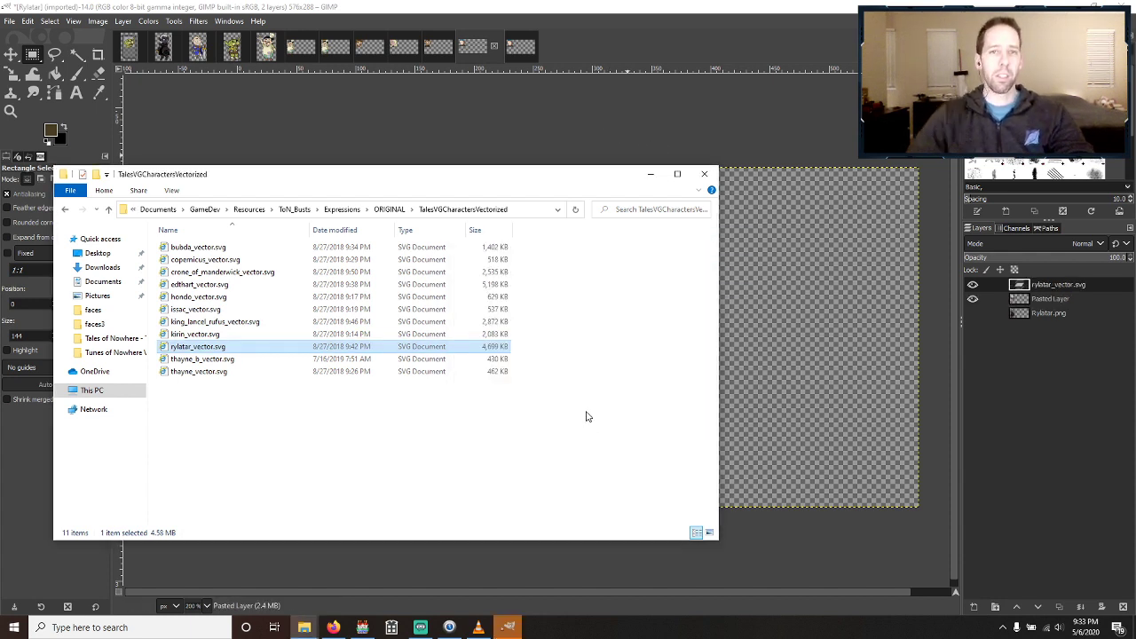
{"action": "left_click", "coordinate": [635, 11]}
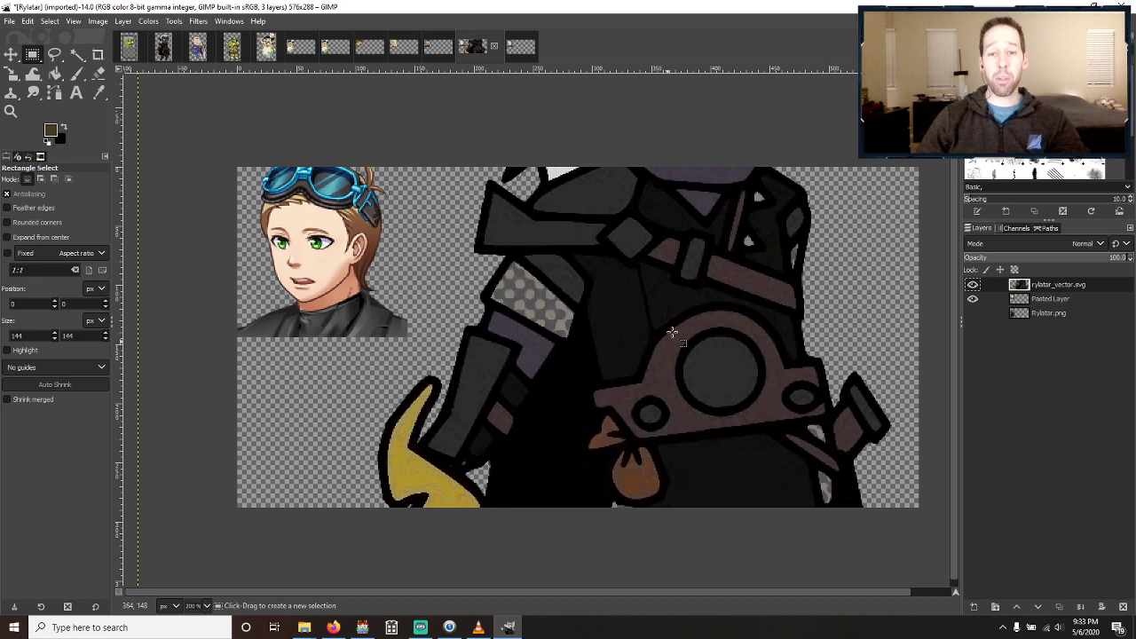
Scale the rylatar_vector.svg layer down proportionally and move it down until the character's face lies inside the canvas.
{"action": "key", "text": "shift+s"}
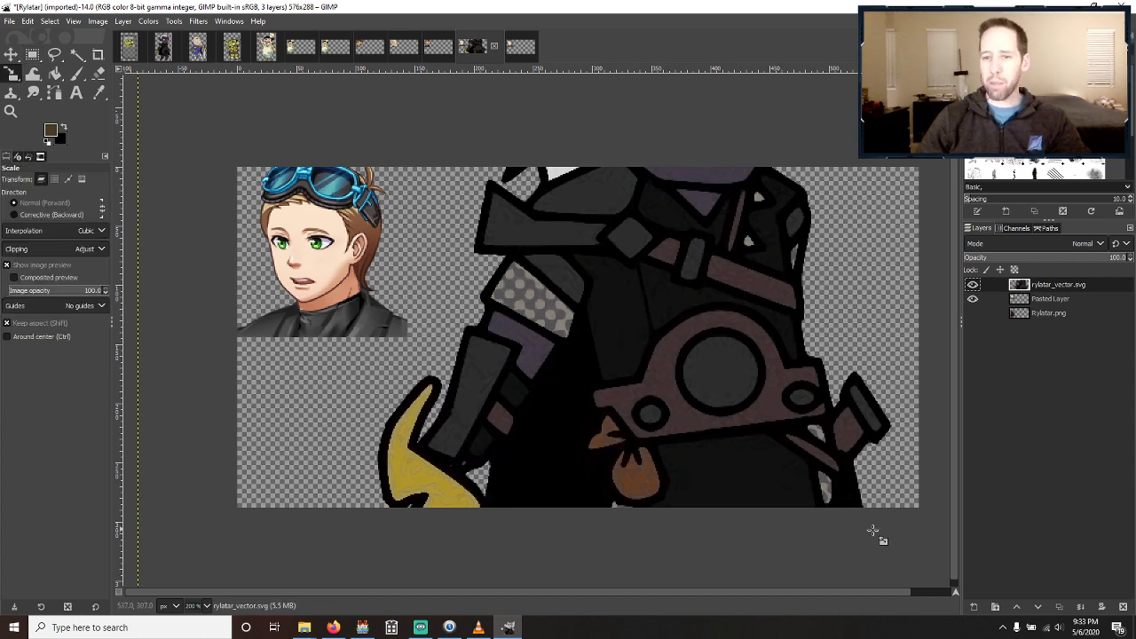
{"action": "left_click_drag", "start_coordinate": [891, 564], "coordinate": [476, 167]}
{"action": "left_click", "coordinate": [914, 158]}
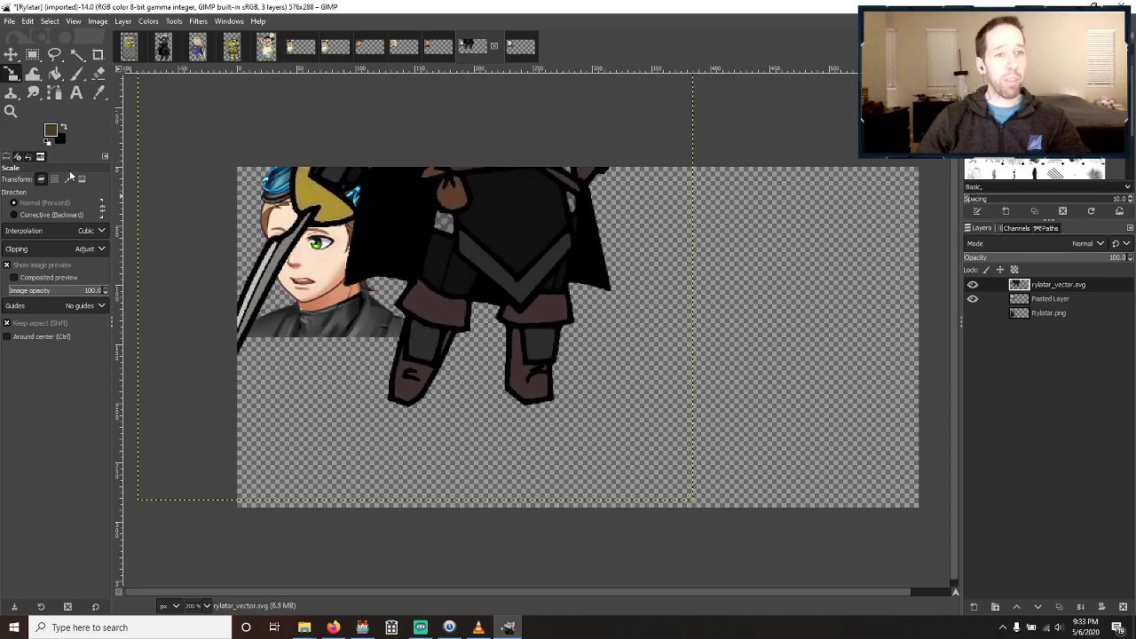
{"action": "left_click", "coordinate": [11, 54]}
{"action": "left_click_drag", "start_coordinate": [494, 225], "coordinate": [484, 538]}
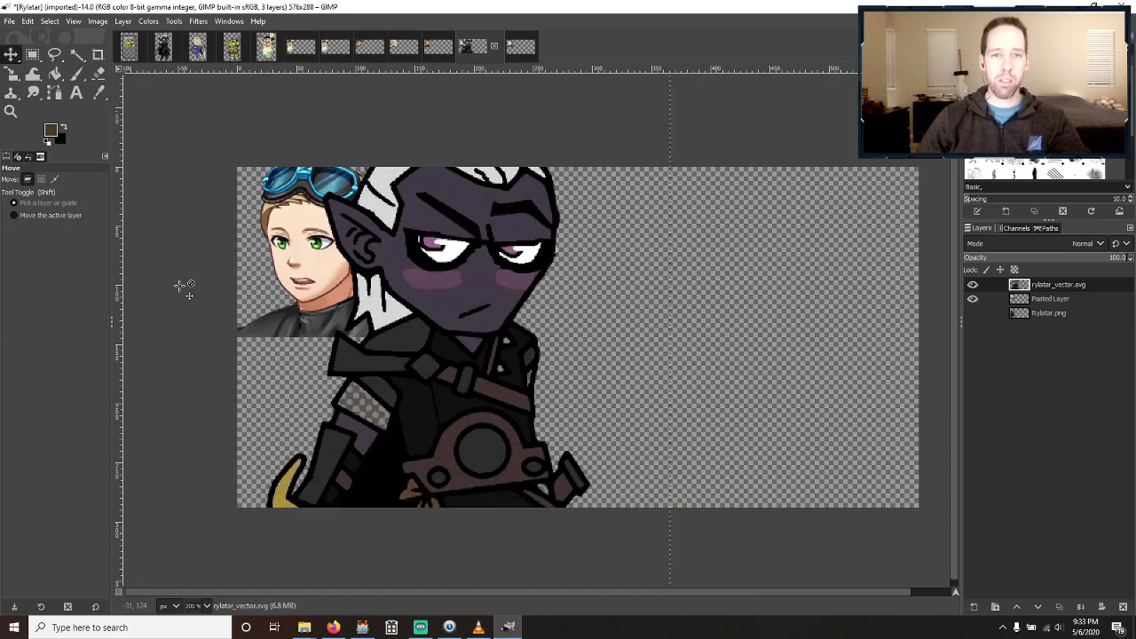
Shrink the rylatar_vector.svg layer further in proportion and move the character beside the reference face.
{"action": "left_click", "coordinate": [11, 74]}
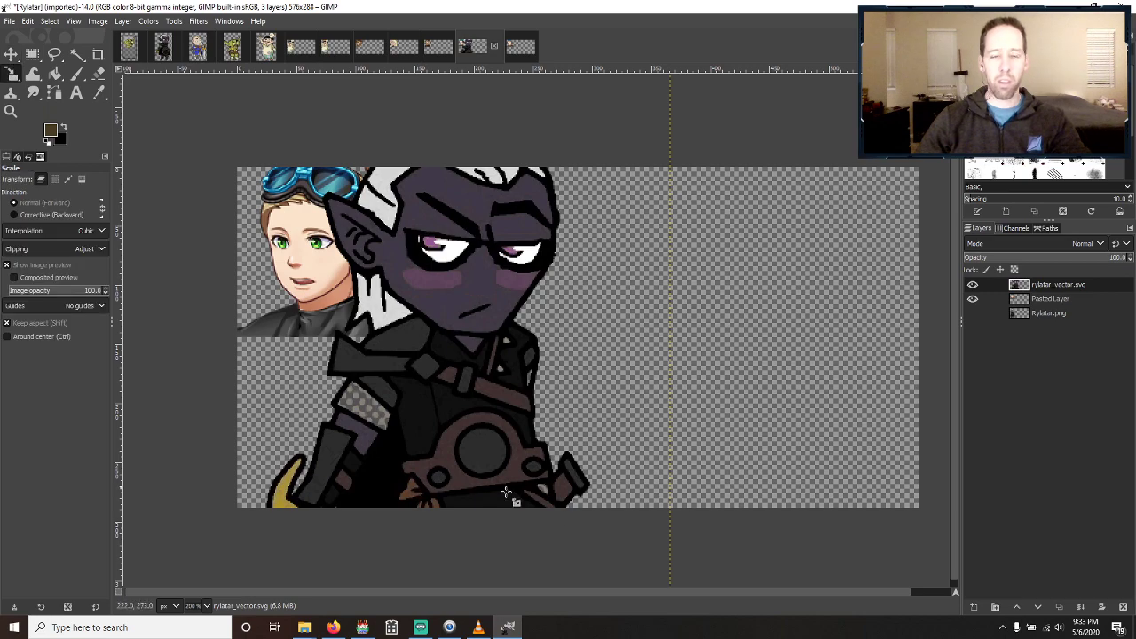
{"action": "left_click", "coordinate": [620, 562]}
{"action": "left_click_drag", "start_coordinate": [619, 562], "coordinate": [470, 431]}
{"action": "left_click", "coordinate": [914, 158]}
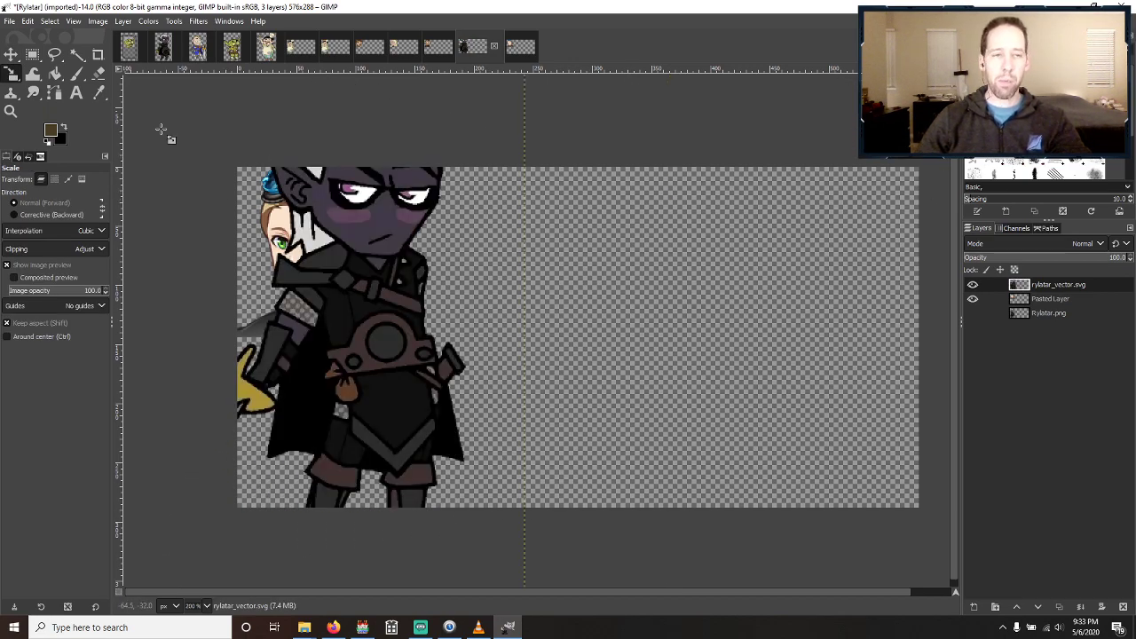
{"action": "left_click", "coordinate": [11, 54]}
{"action": "left_click_drag", "start_coordinate": [384, 341], "coordinate": [508, 400]}
Scale the rylatar_vector.svg layer to about 308 × 436 pixels and place the character's head over the reference face.
{"action": "key", "text": "shift+s"}
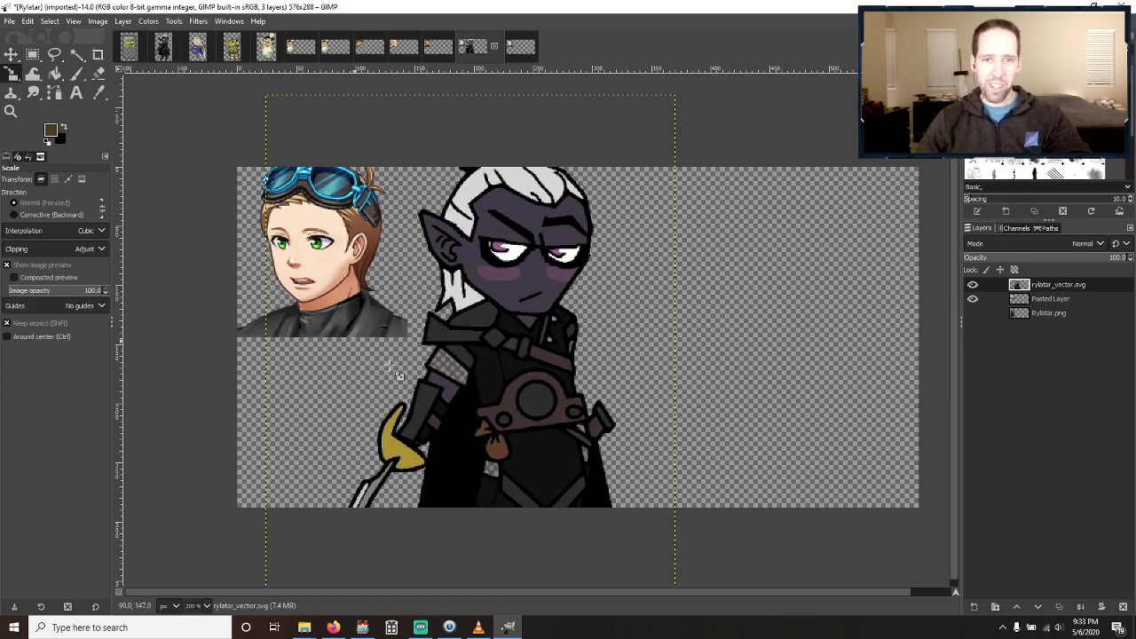
{"action": "left_click_drag", "start_coordinate": [596, 519], "coordinate": [566, 469]}
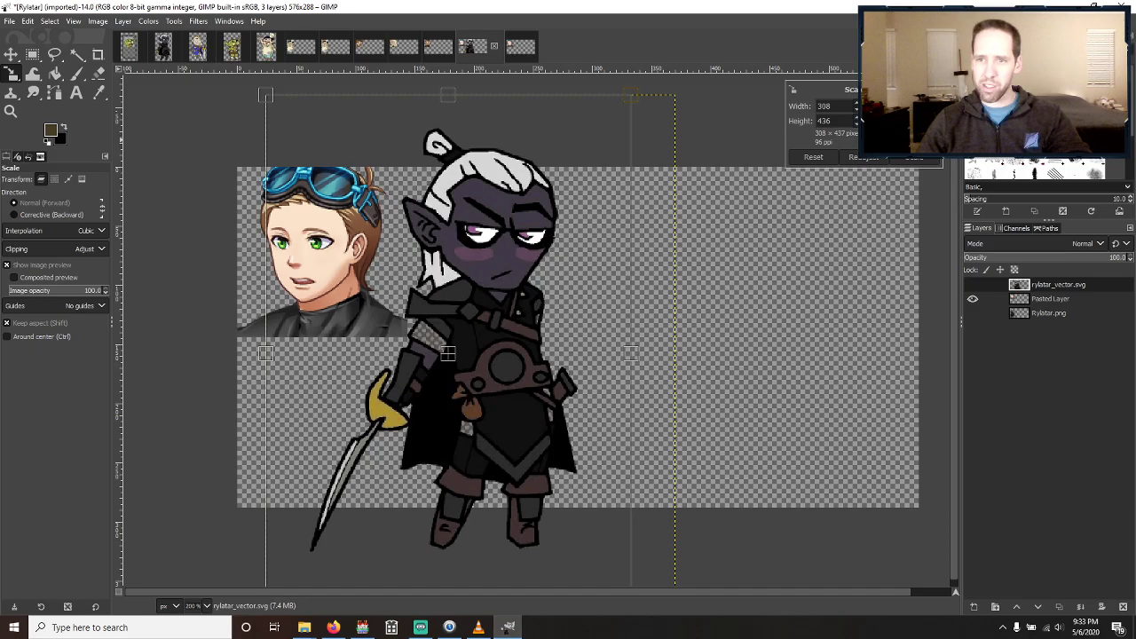
{"action": "left_click", "coordinate": [911, 160]}
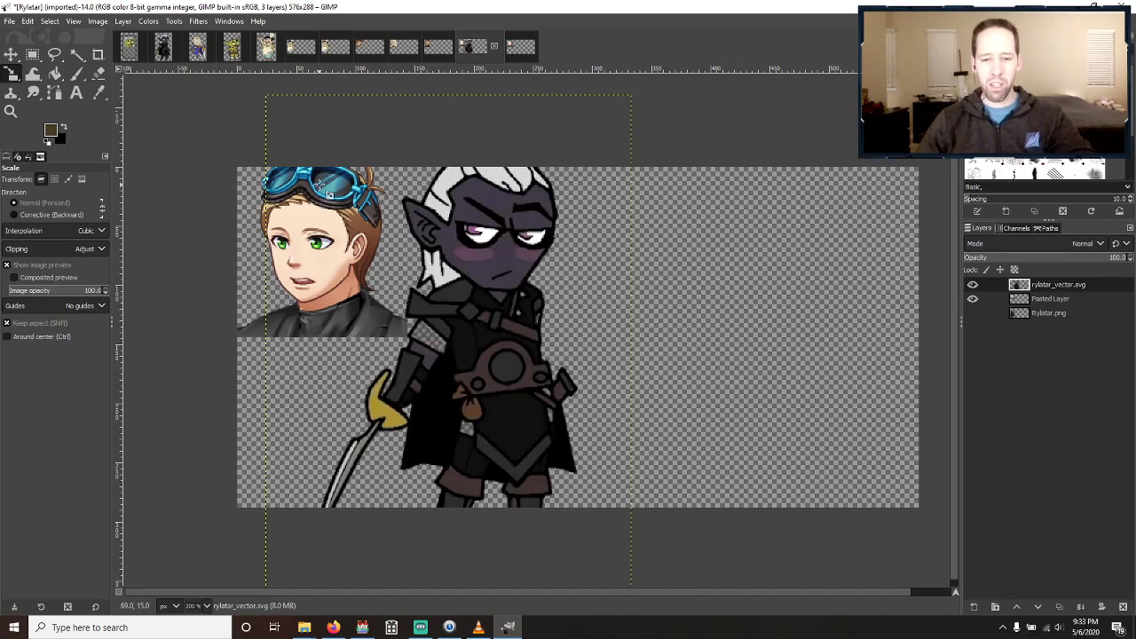
{"action": "key", "text": "m"}
{"action": "left_click_drag", "start_coordinate": [488, 346], "coordinate": [329, 363]}
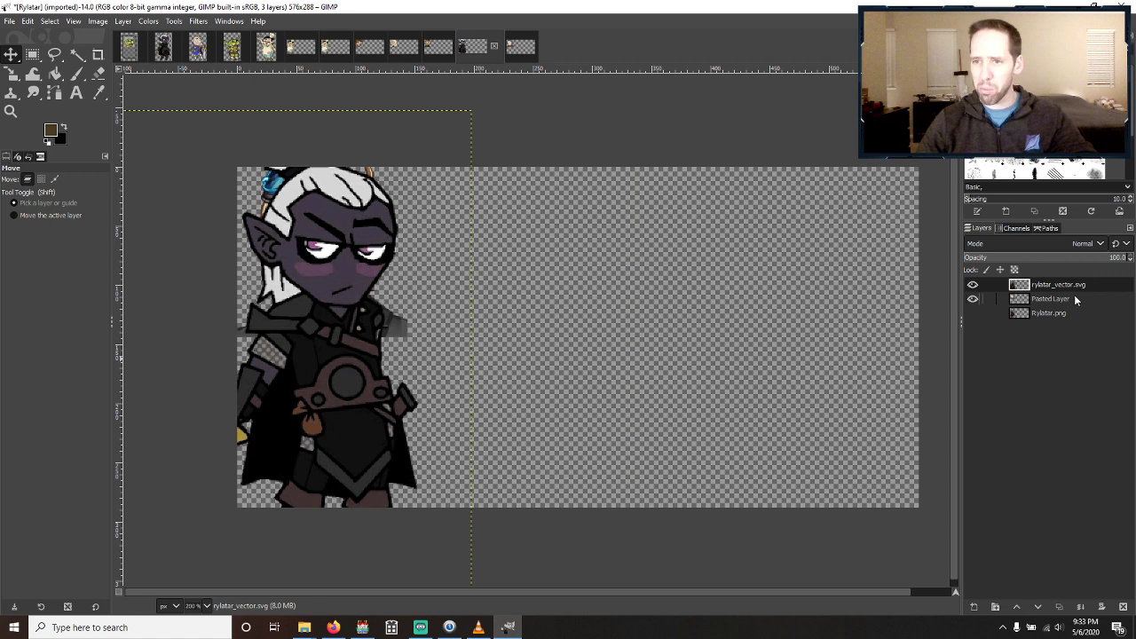
Compare the Rylatar character's head size and position with the reference face by toggling its layer, and with the finished Thayne image.
{"action": "left_click", "coordinate": [973, 285]}
{"action": "left_click", "coordinate": [973, 285]}
{"action": "left_click", "coordinate": [973, 285]}
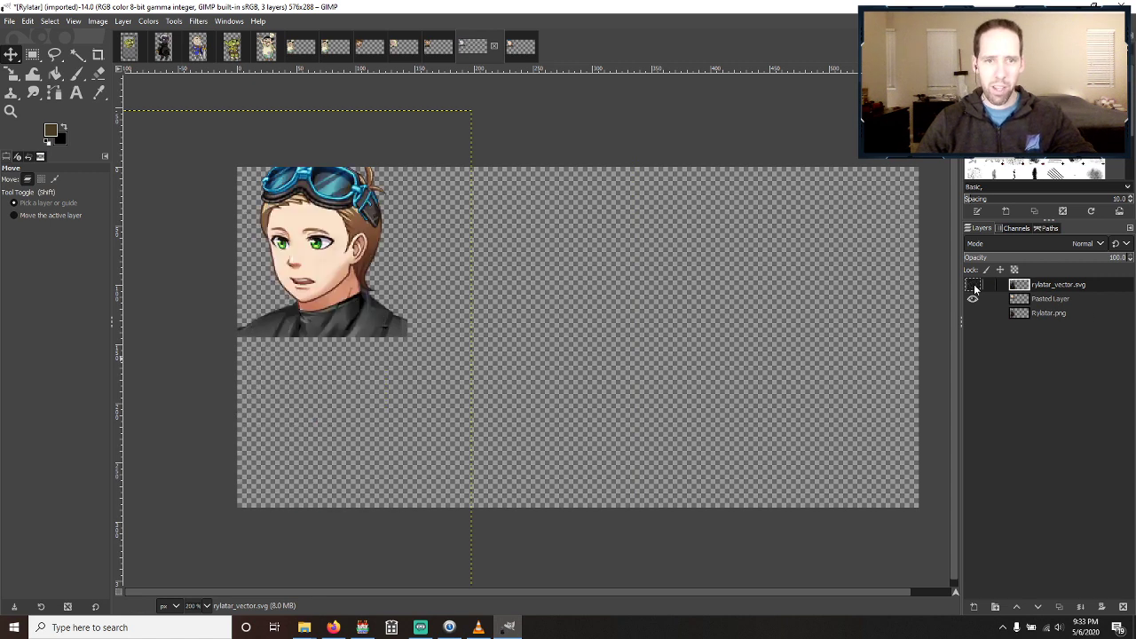
{"action": "left_click", "coordinate": [972, 285]}
{"action": "left_click", "coordinate": [972, 285]}
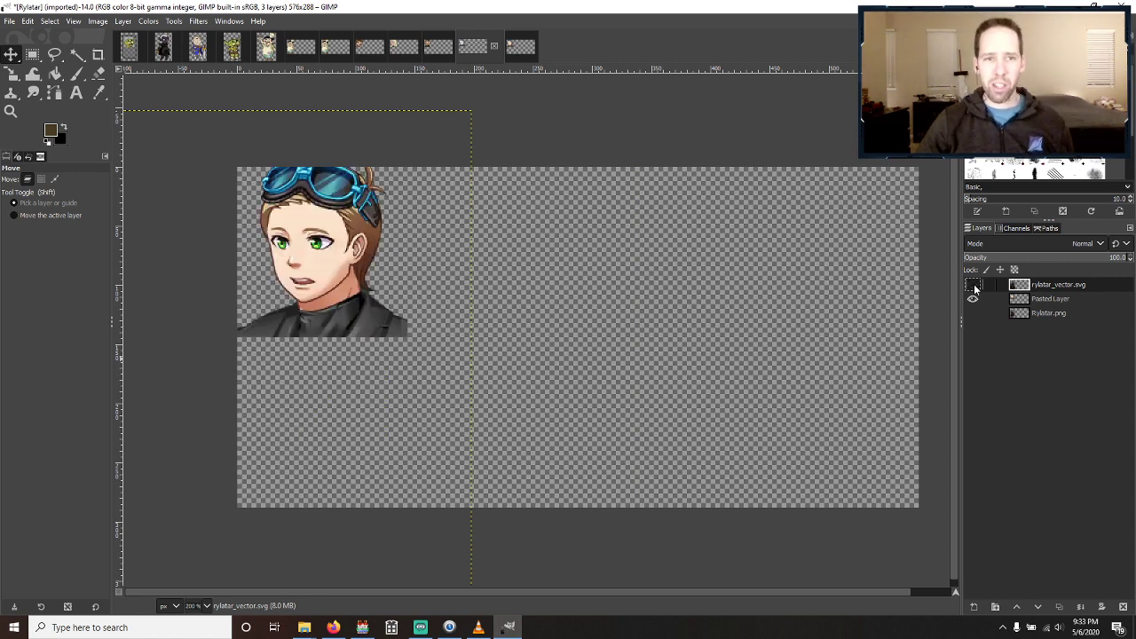
{"action": "left_click", "coordinate": [972, 285]}
{"action": "left_click", "coordinate": [973, 285]}
{"action": "left_click", "coordinate": [972, 285]}
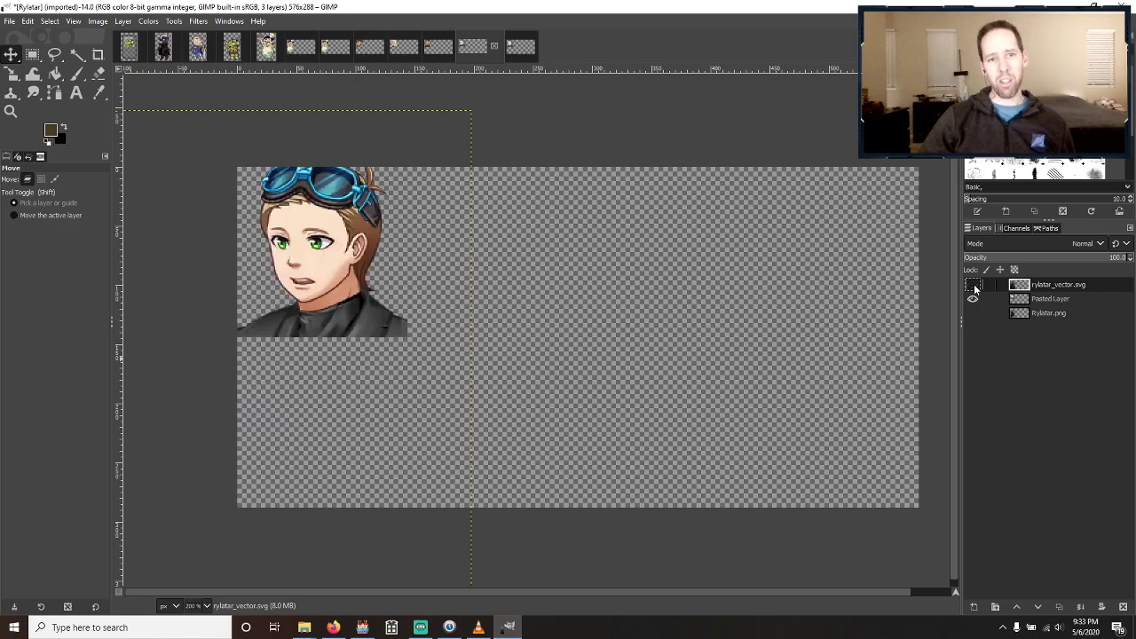
{"action": "left_click", "coordinate": [972, 284]}
{"action": "left_click", "coordinate": [972, 285]}
{"action": "left_click", "coordinate": [972, 284]}
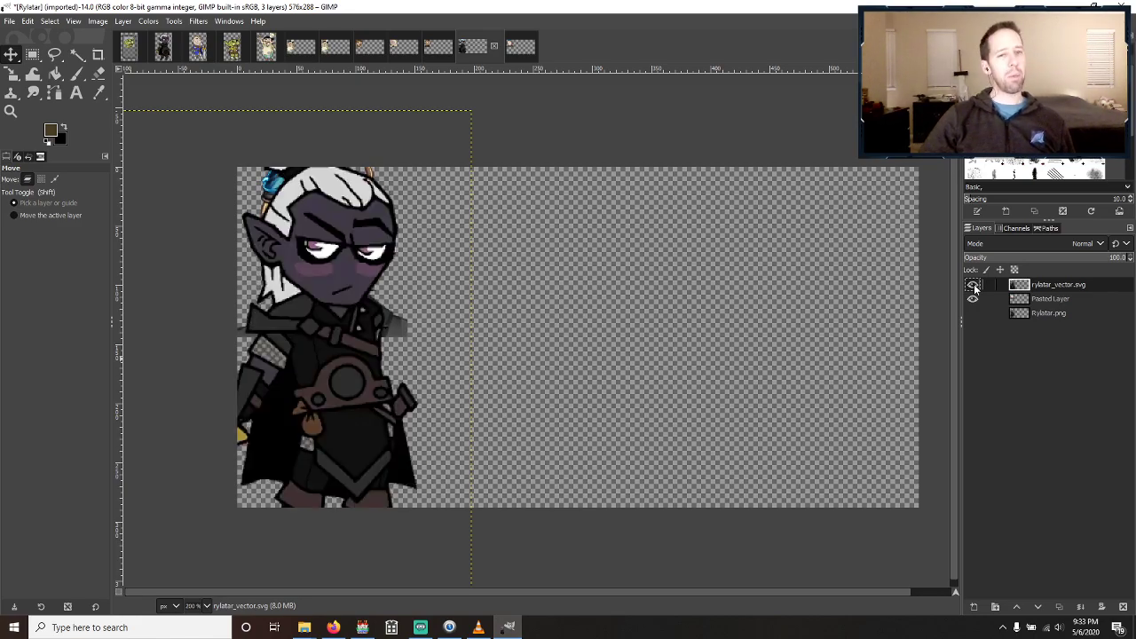
{"action": "left_click", "coordinate": [973, 285]}
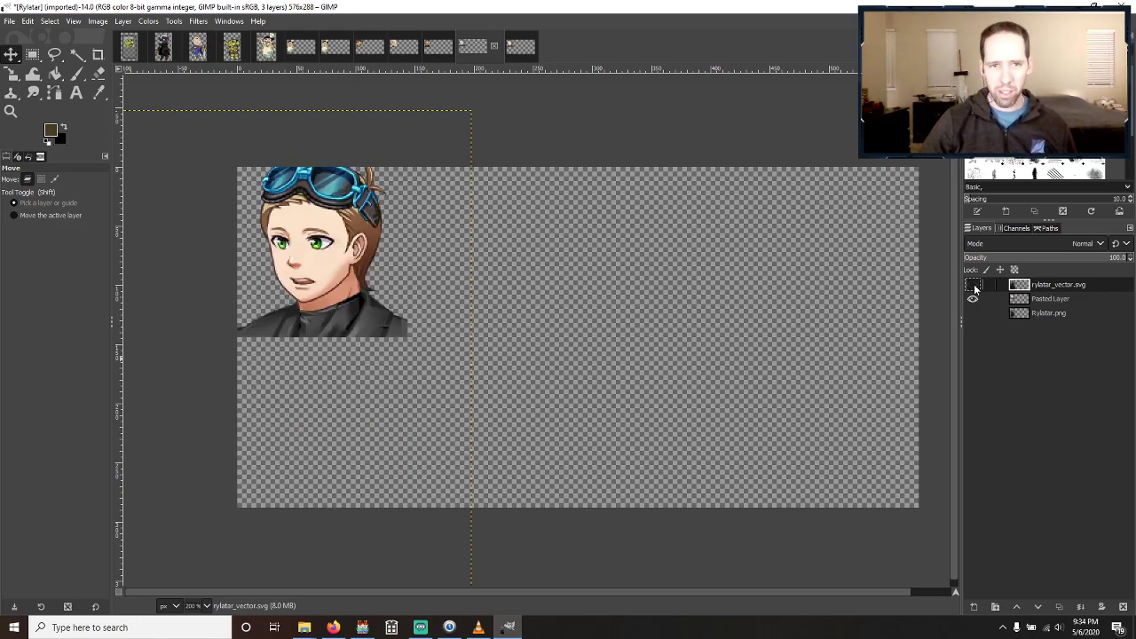
{"action": "left_click", "coordinate": [972, 285]}
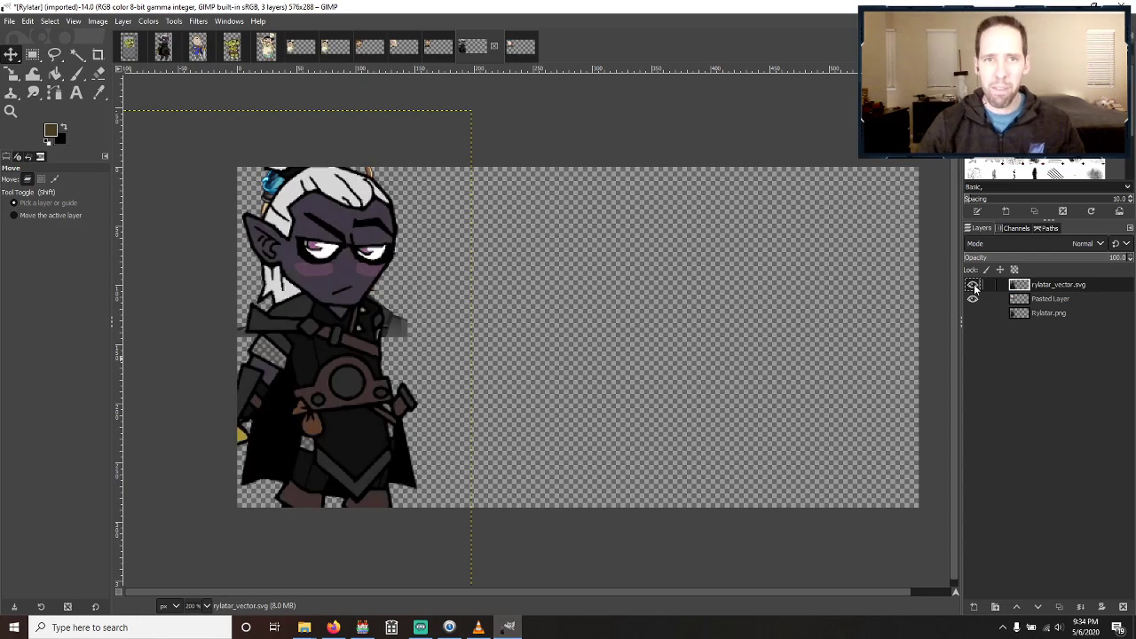
{"action": "left_click", "coordinate": [431, 51]}
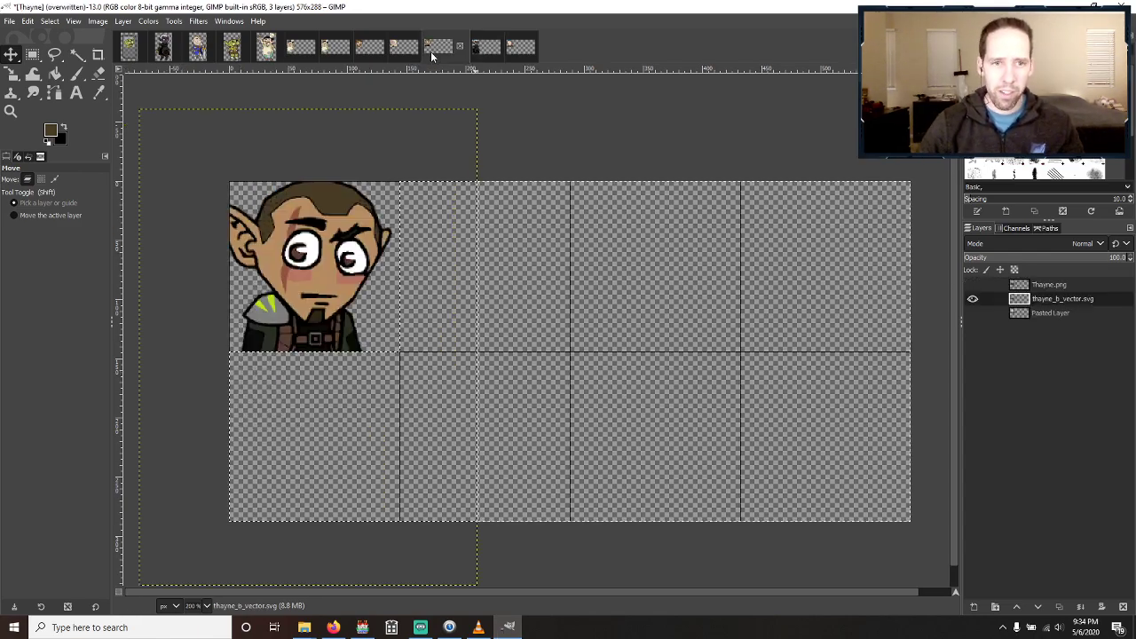
{"action": "left_click", "coordinate": [490, 48]}
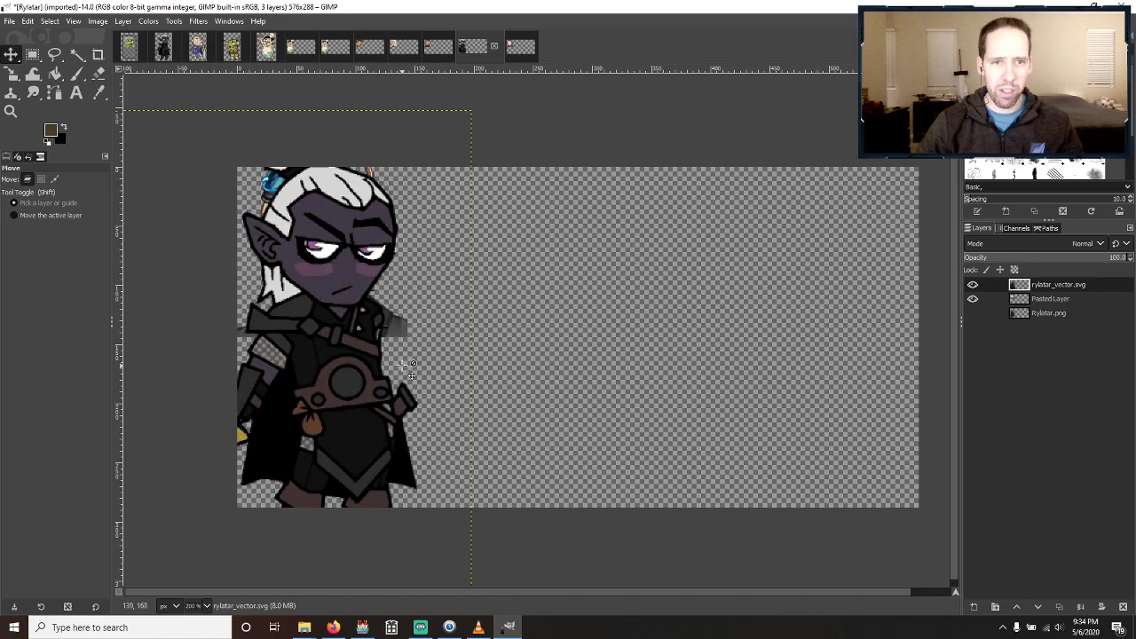
Try scaling the rylatar_vector.svg layer to about 291 × 411 pixels and nudging it over the reference face.
{"action": "left_click", "coordinate": [10, 73]}
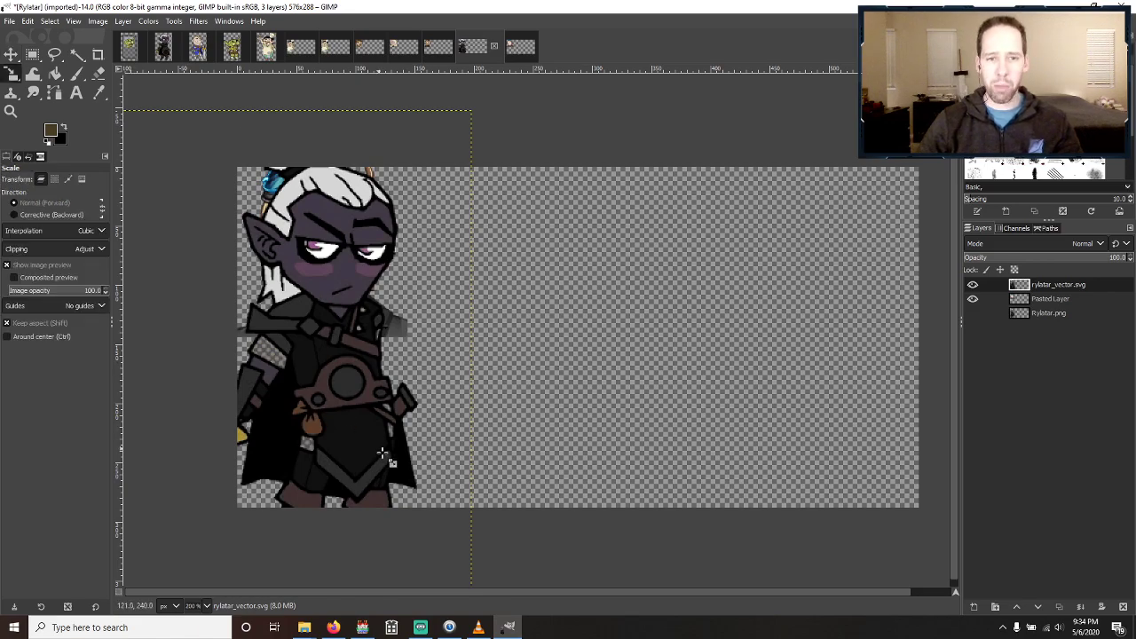
{"action": "left_click_drag", "start_coordinate": [444, 543], "coordinate": [436, 520]}
{"action": "left_click", "coordinate": [914, 157]}
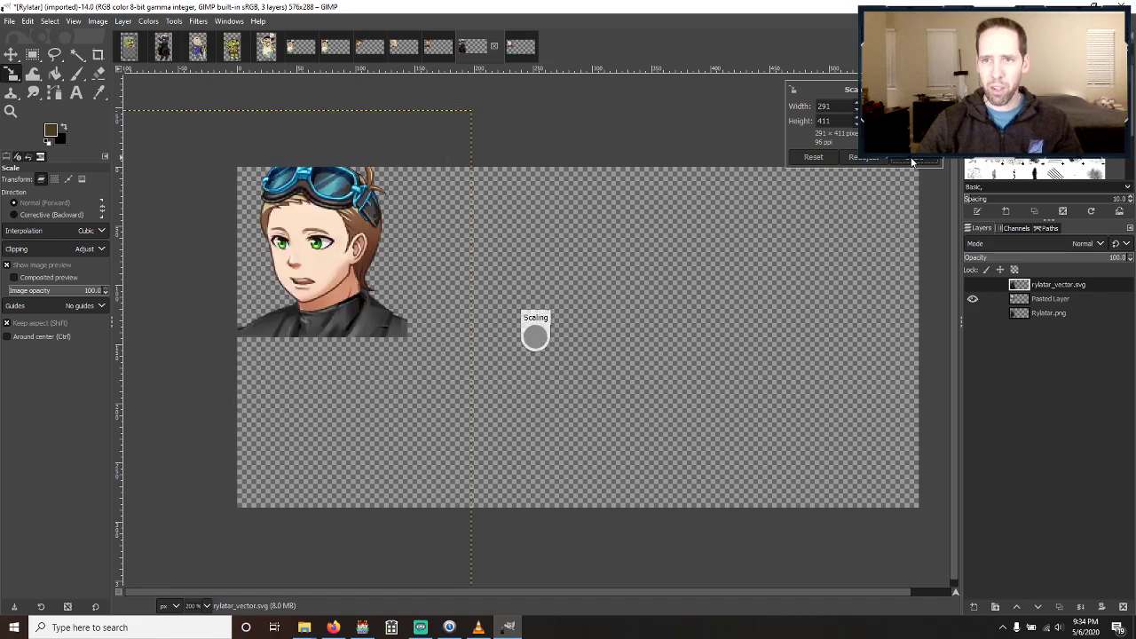
{"action": "key", "text": "m"}
{"action": "mouse_move", "coordinate": [332, 323]}
{"action": "left_mouse_down"}
{"action": "mouse_move", "coordinate": [351, 326]}
{"action": "mouse_move", "coordinate": [329, 324]}
{"action": "mouse_move", "coordinate": [340, 329]}
{"action": "left_mouse_up"}
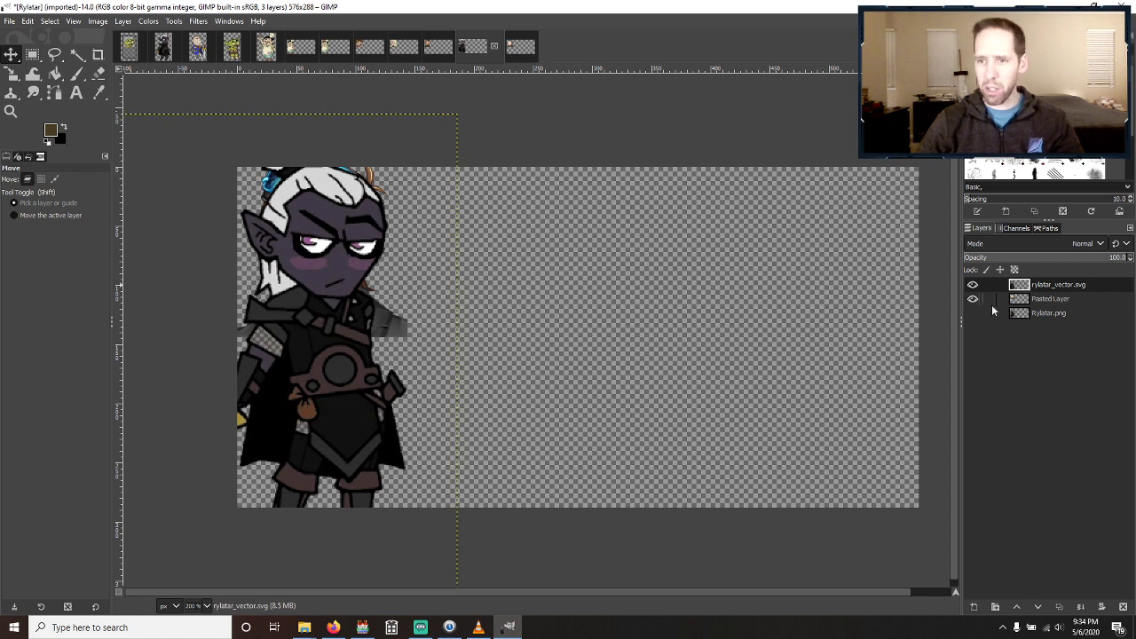
Check the reduced character against the reference face by toggling its layer, and undo the last move and scaling.
{"action": "left_click", "coordinate": [972, 286]}
{"action": "left_click", "coordinate": [972, 285]}
{"action": "left_click", "coordinate": [972, 285]}
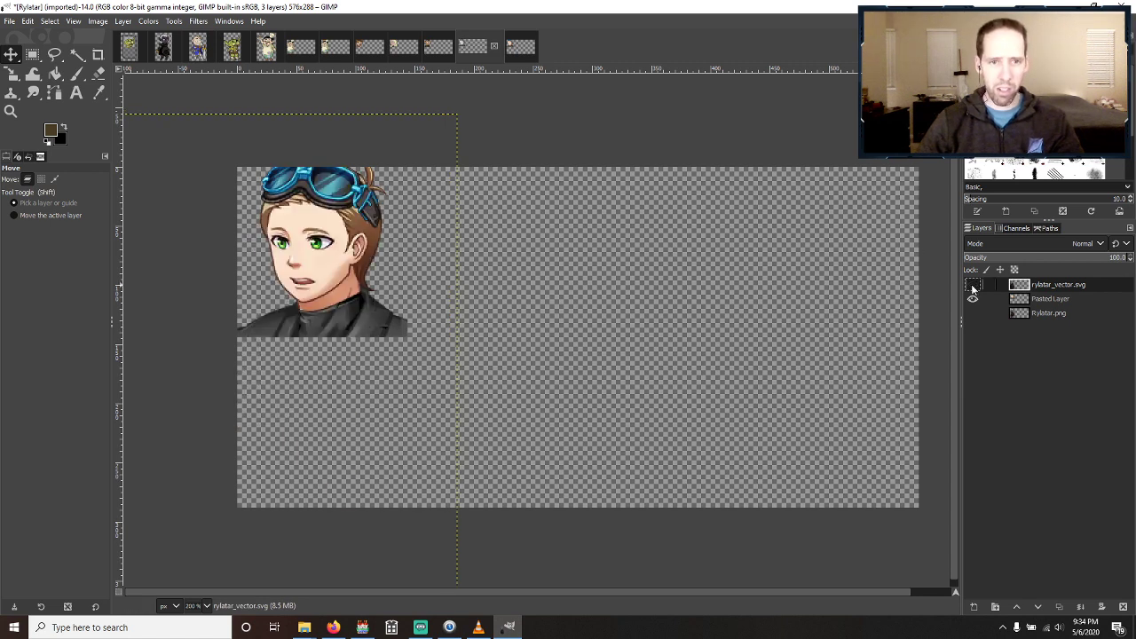
{"action": "left_click", "coordinate": [973, 285]}
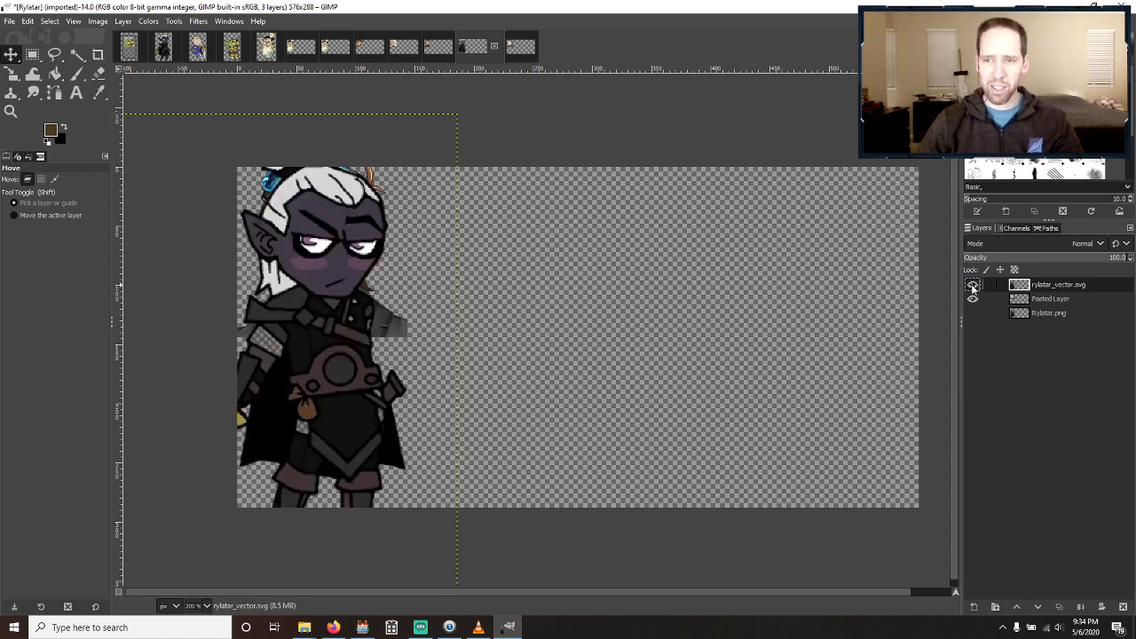
{"action": "left_click", "coordinate": [972, 286]}
{"action": "left_click", "coordinate": [972, 285]}
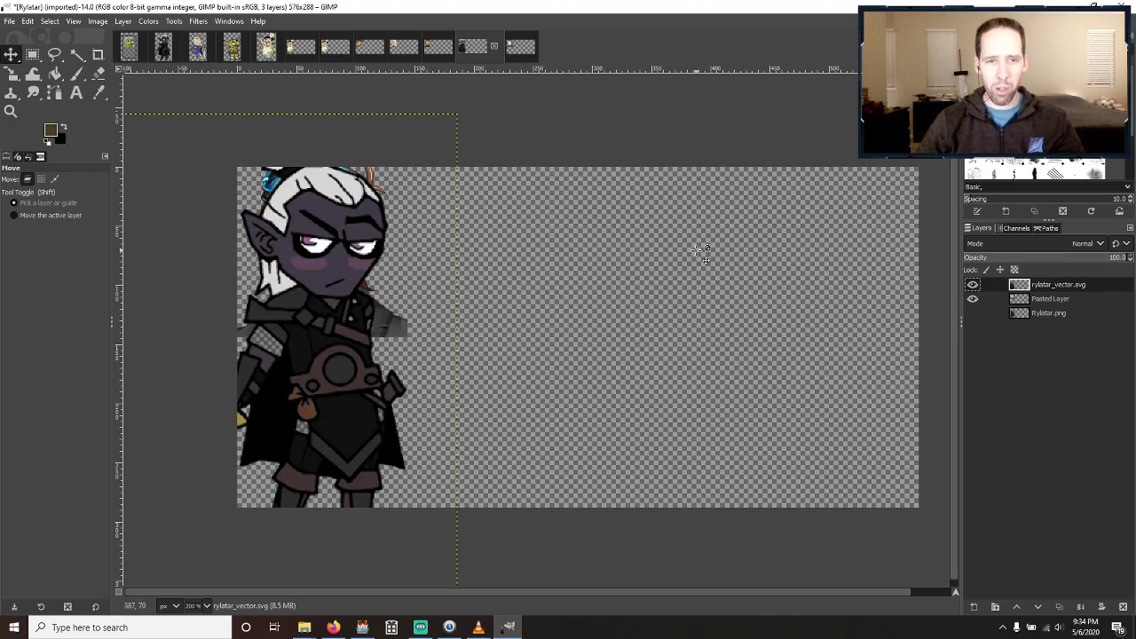
{"action": "key", "text": "ctrl+z"}
{"action": "key", "text": "ctrl+z"}
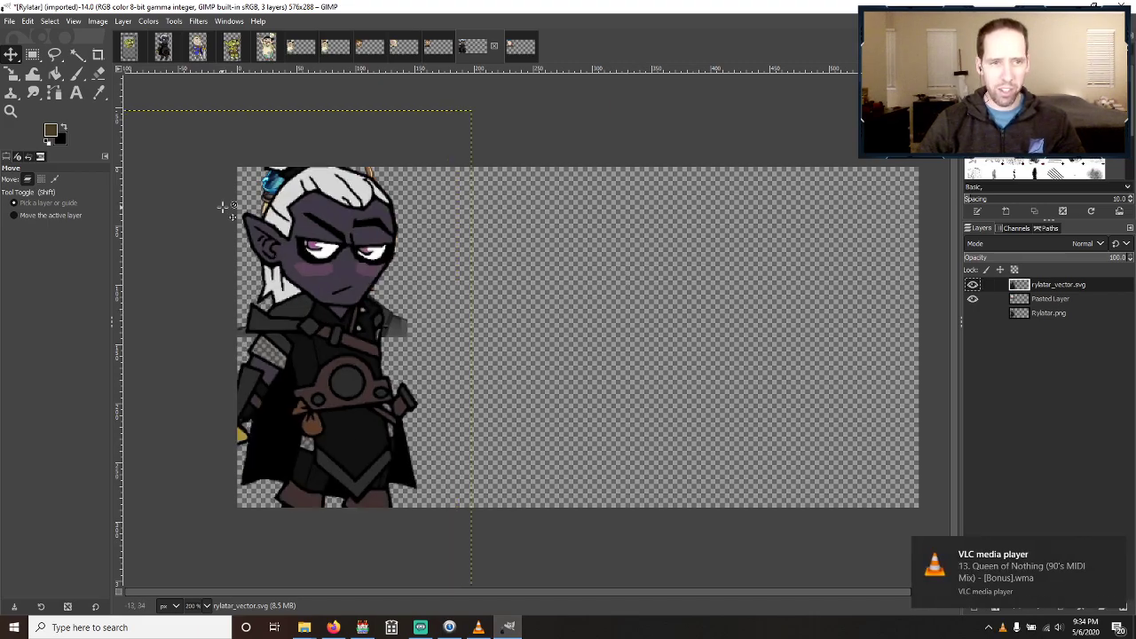
Scale the rylatar_vector.svg layer down slightly in proportion and realign the character's head over the reference face.
{"action": "left_click", "coordinate": [11, 73]}
{"action": "left_click", "coordinate": [444, 542]}
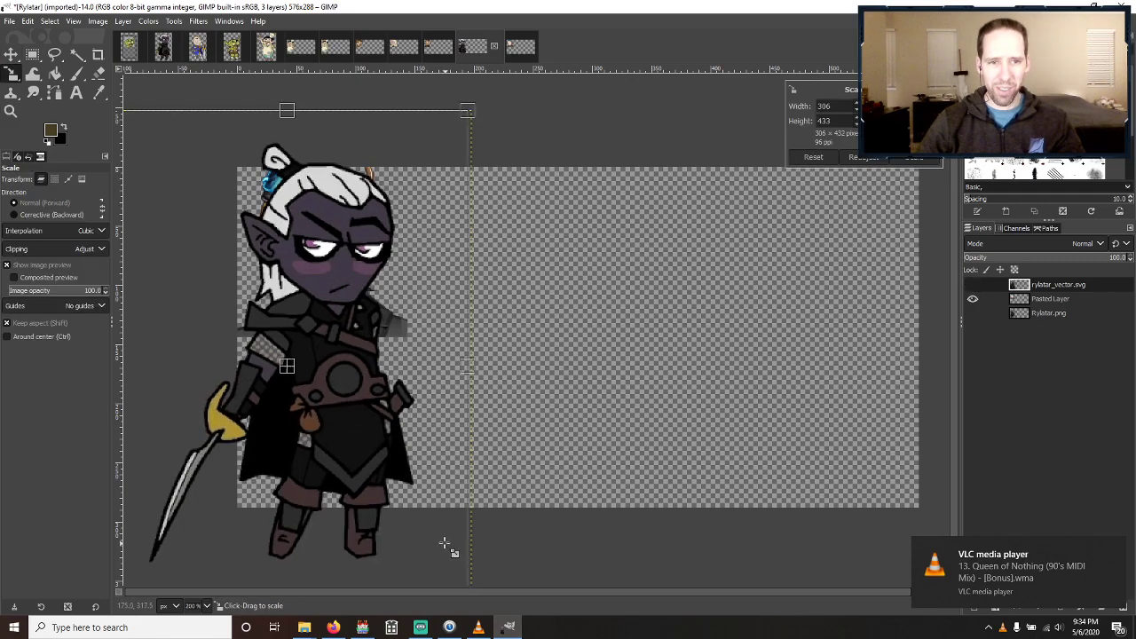
{"action": "left_click_drag", "start_coordinate": [444, 543], "coordinate": [431, 527]}
{"action": "key", "text": "Return"}
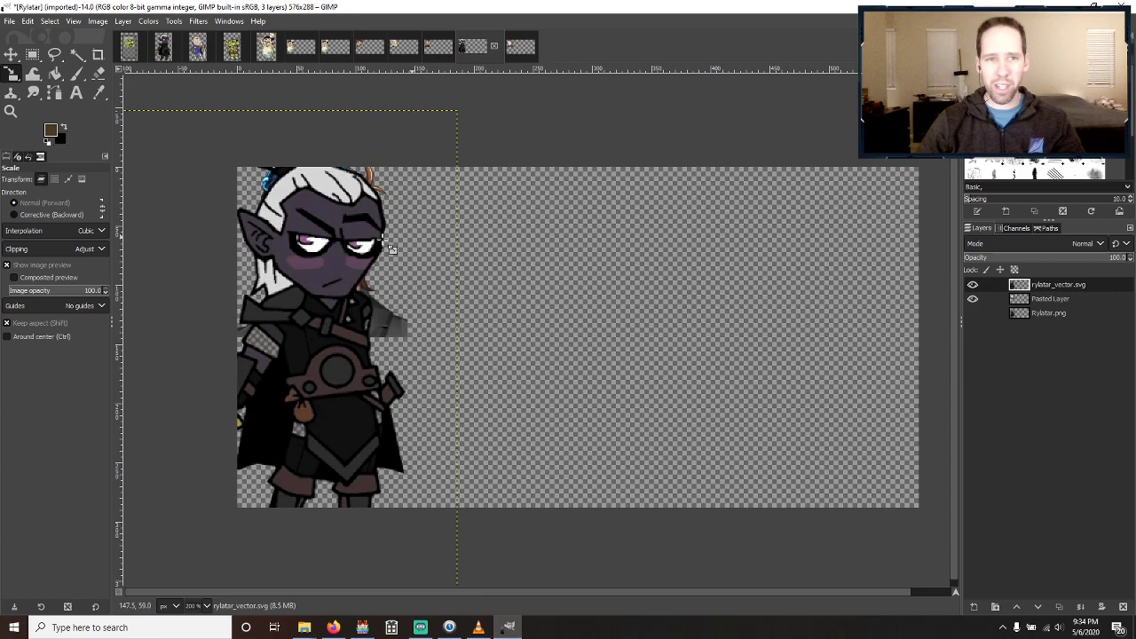
{"action": "key", "text": "m"}
{"action": "mouse_move", "coordinate": [345, 342]}
{"action": "left_mouse_down"}
{"action": "mouse_move", "coordinate": [410, 340]}
{"action": "mouse_move", "coordinate": [282, 341]}
{"action": "mouse_move", "coordinate": [339, 341]}
{"action": "left_mouse_up"}
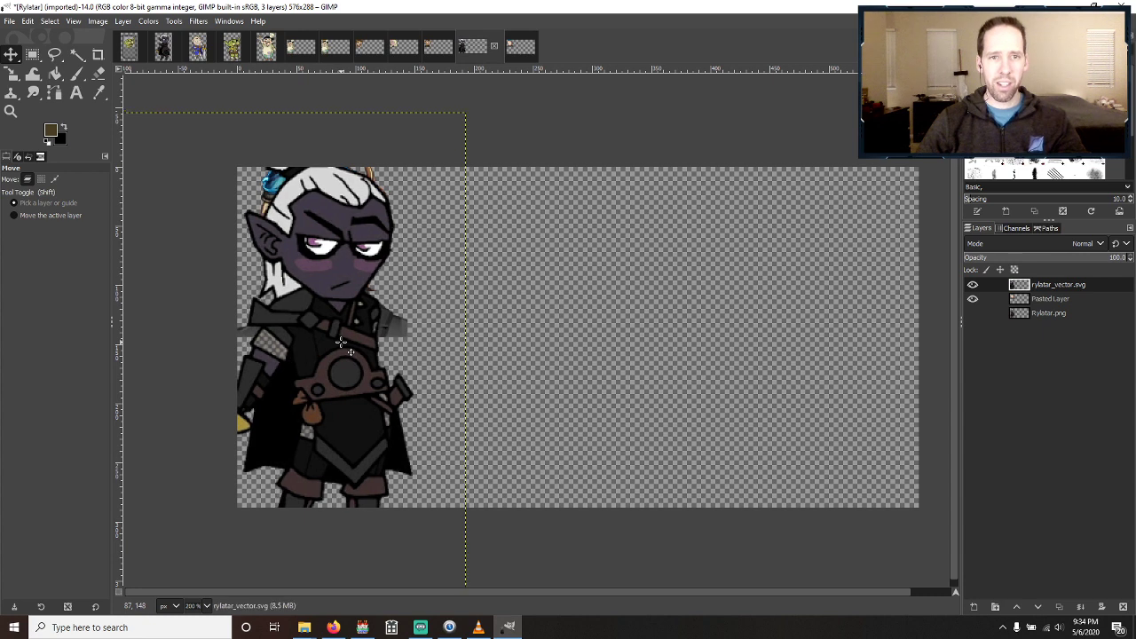
Nudge the rylatar_vector.svg layer slightly right and up, comparing its head with the reference face by toggling its visibility.
{"action": "left_click", "coordinate": [973, 285]}
{"action": "left_click", "coordinate": [973, 286]}
{"action": "left_click", "coordinate": [973, 286]}
{"action": "left_click", "coordinate": [973, 286]}
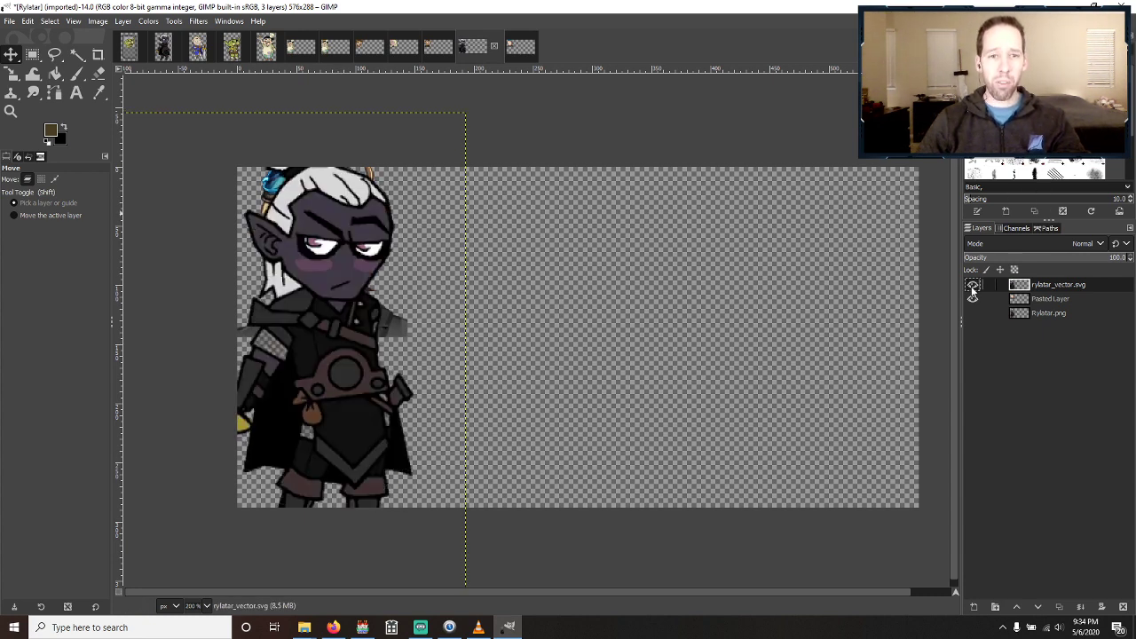
{"action": "left_click_drag", "start_coordinate": [345, 361], "coordinate": [349, 357]}
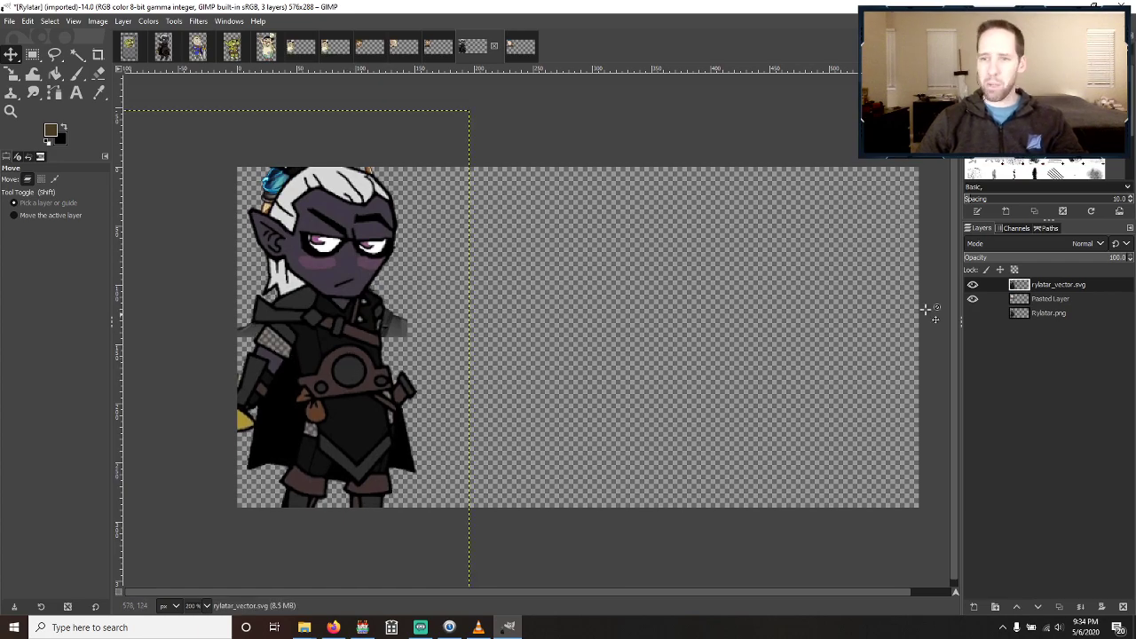
{"action": "left_click", "coordinate": [971, 286]}
{"action": "left_click", "coordinate": [972, 285]}
{"action": "left_click", "coordinate": [971, 286]}
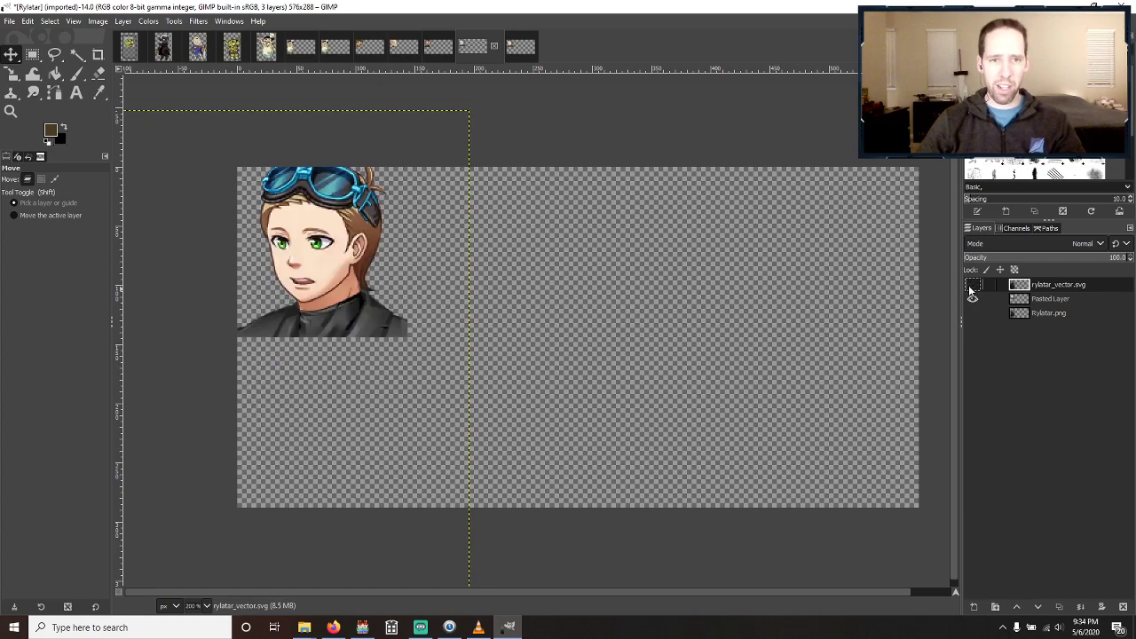
{"action": "left_click", "coordinate": [971, 286]}
{"action": "left_click", "coordinate": [971, 285]}
{"action": "left_click", "coordinate": [972, 286]}
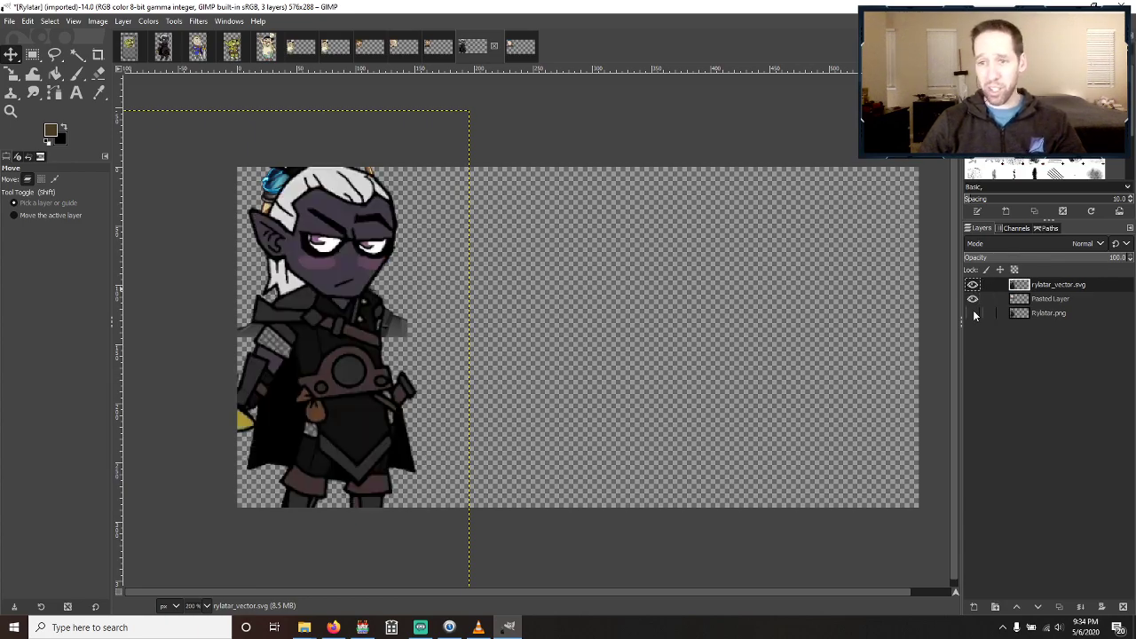
Display the image grid over the Rylatar sheet and turn on snapping to the grid.
{"action": "left_click", "coordinate": [53, 23]}
{"action": "key", "text": "Escape"}
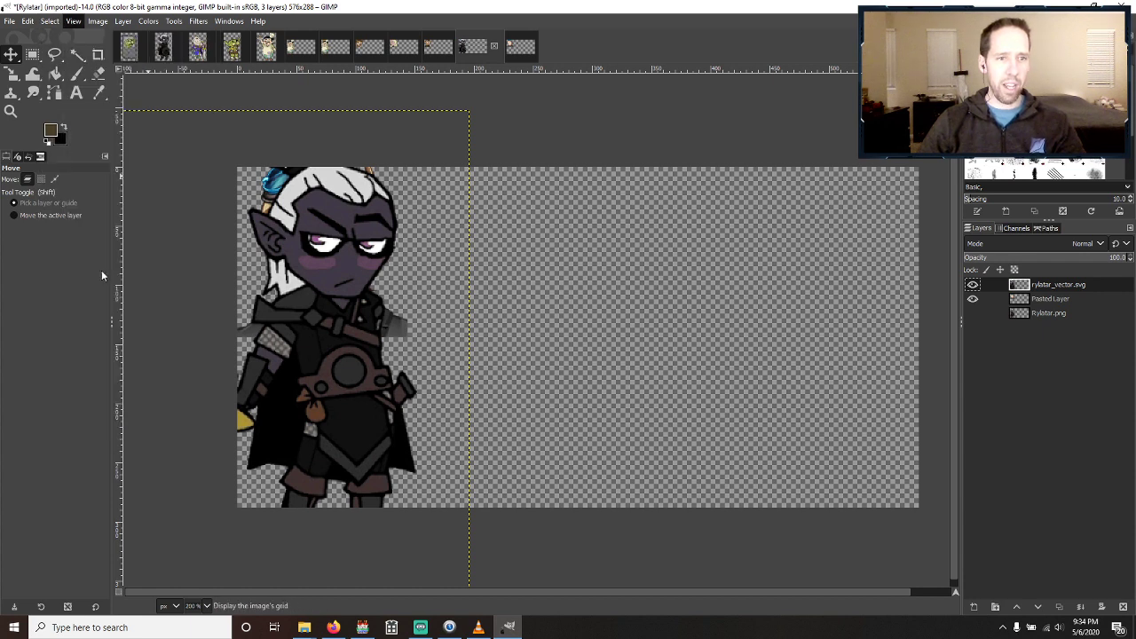
{"action": "left_click", "coordinate": [73, 20]}
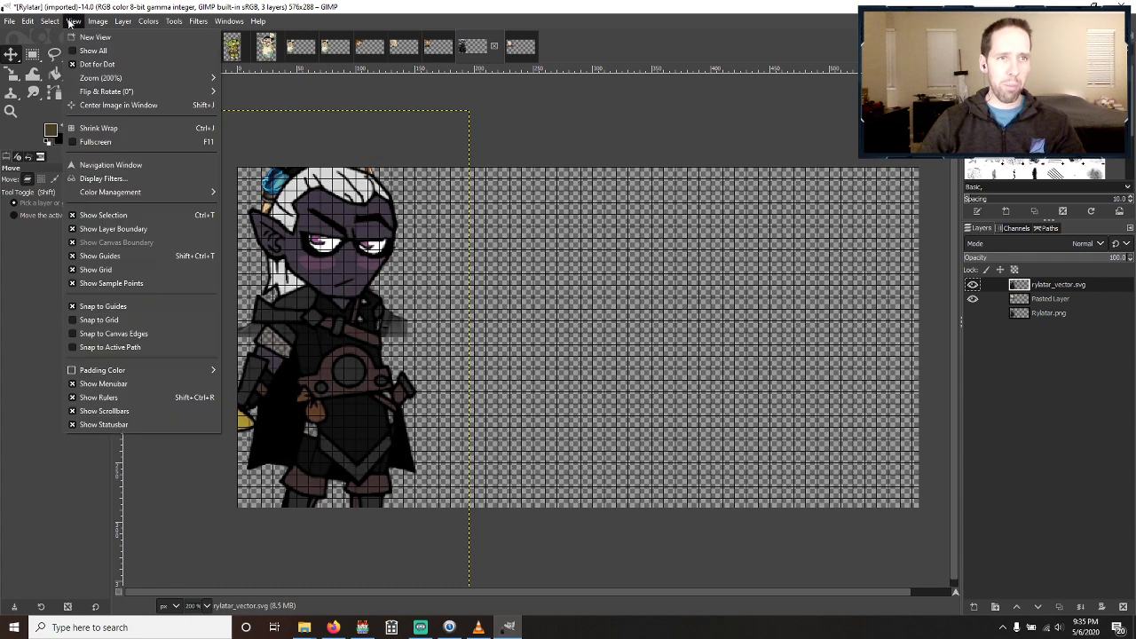
{"action": "left_click", "coordinate": [95, 321]}
Set the image grid spacing to 144 × 144 pixels.
{"action": "left_click", "coordinate": [94, 23]}
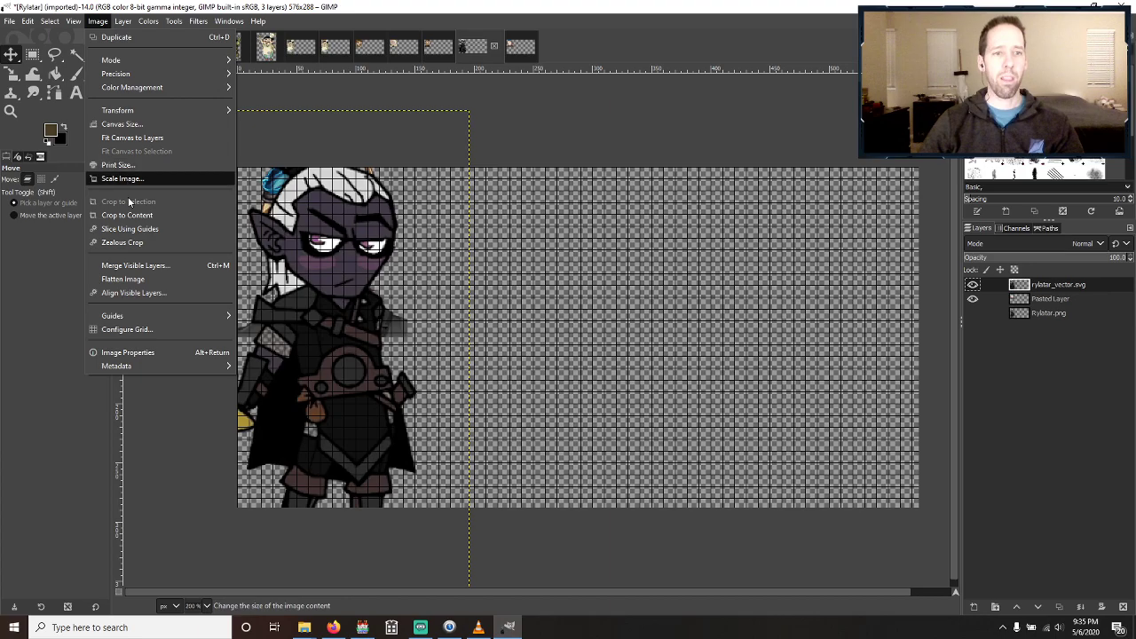
{"action": "left_click", "coordinate": [125, 330]}
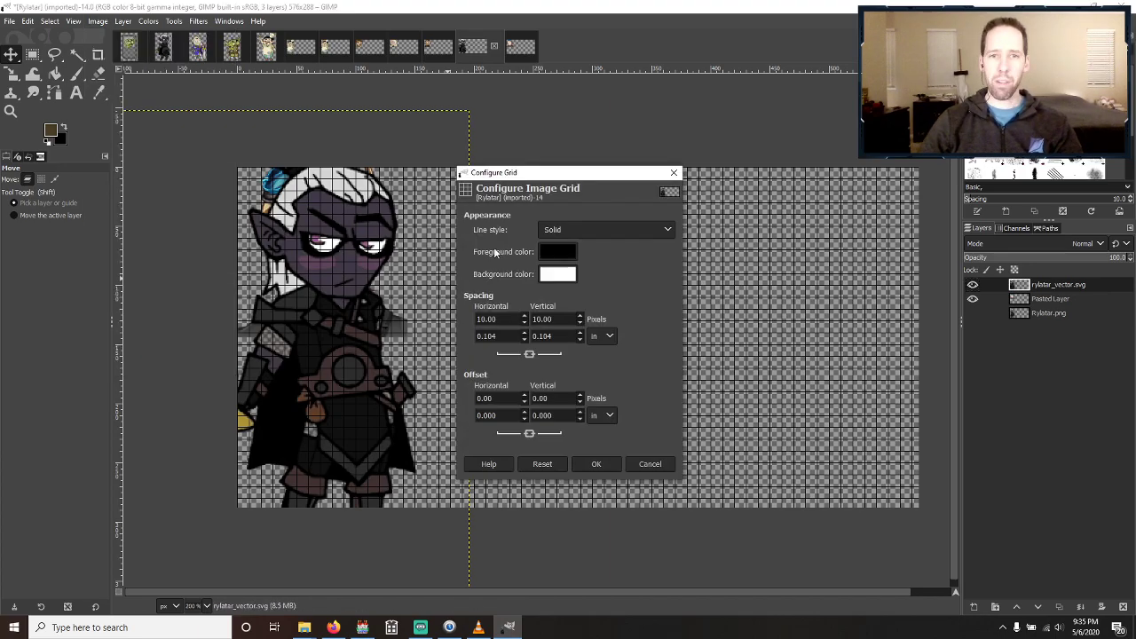
{"action": "left_click_drag", "start_coordinate": [490, 318], "coordinate": [476, 319]}
{"action": "type", "text": "144"}
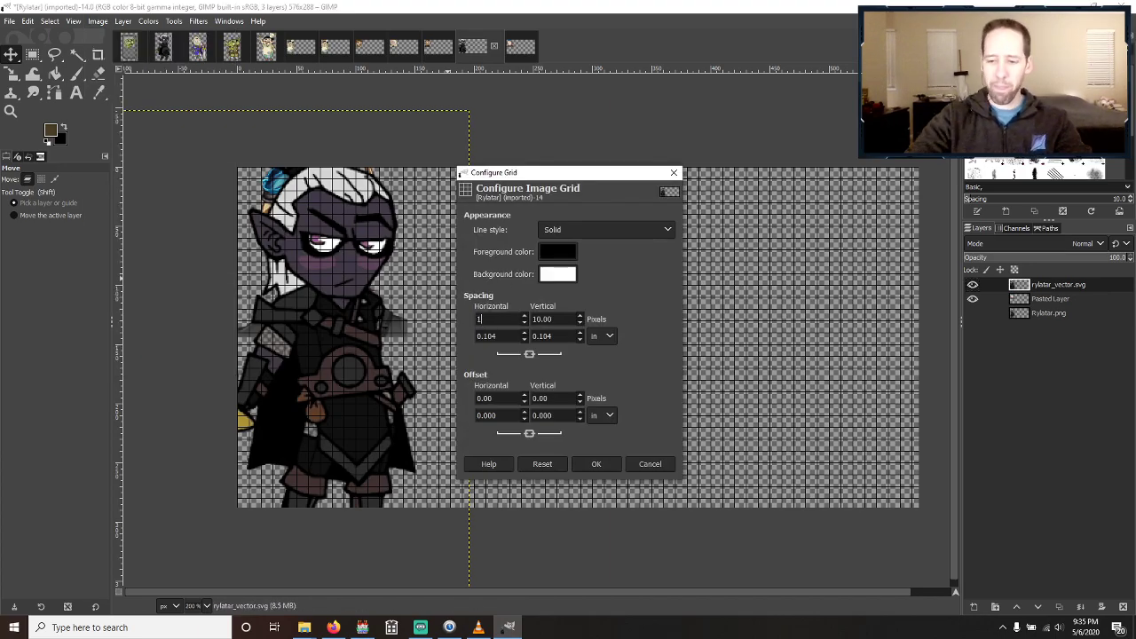
{"action": "key", "text": "Tab"}
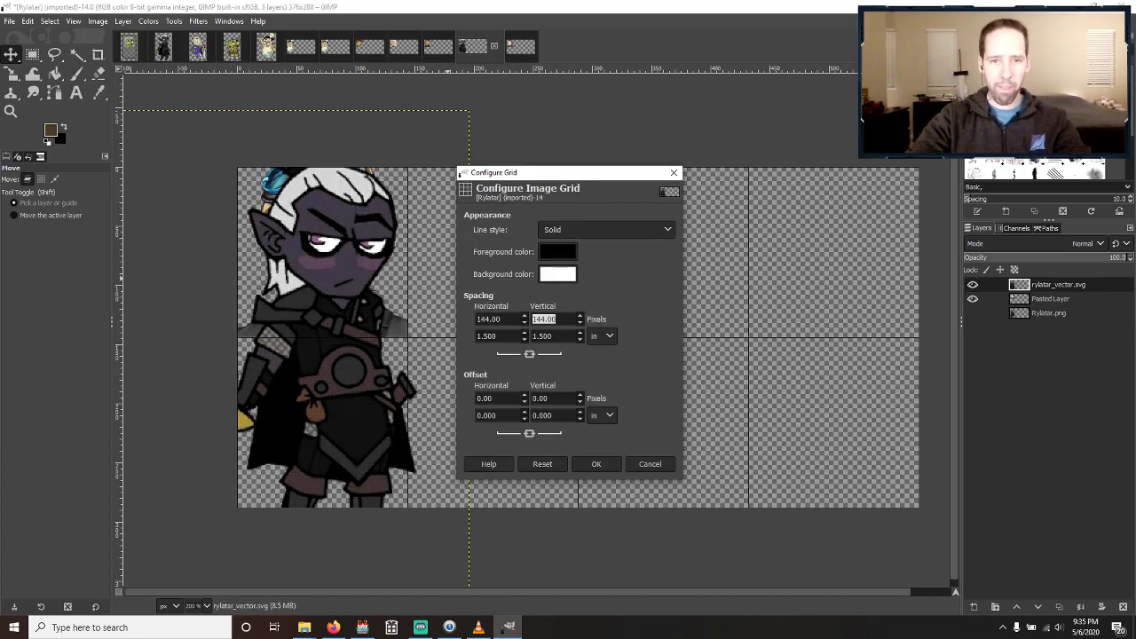
{"action": "left_click", "coordinate": [592, 465]}
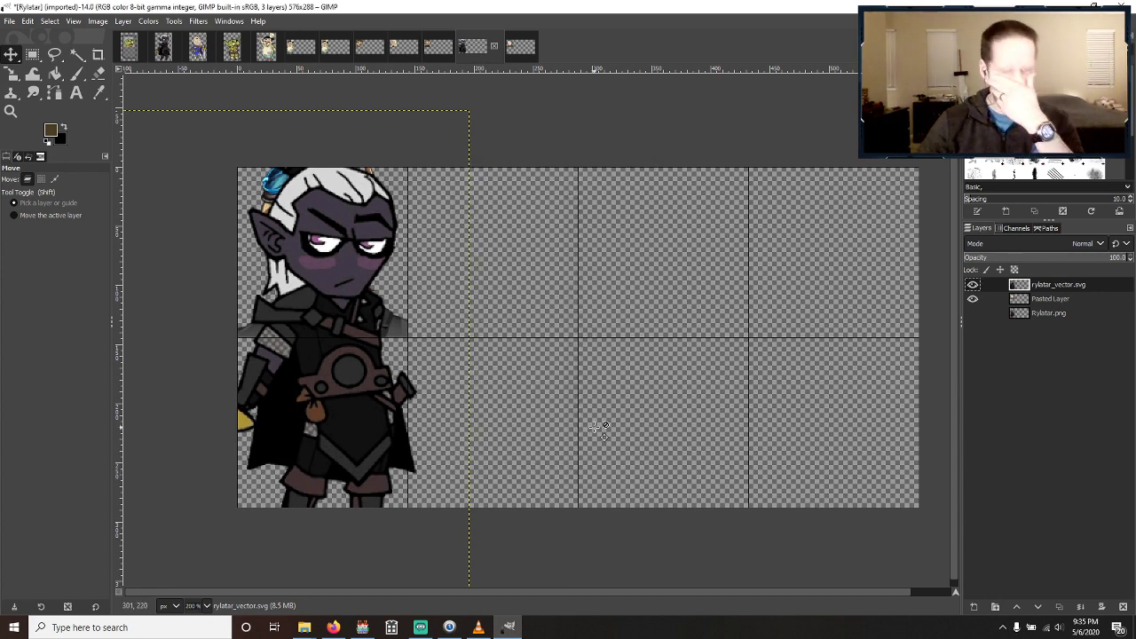
Hide the pasted reference face and move the Rylatar character down a few pixels, so the head sits fully inside the first grid cell.
{"action": "left_click", "coordinate": [971, 301]}
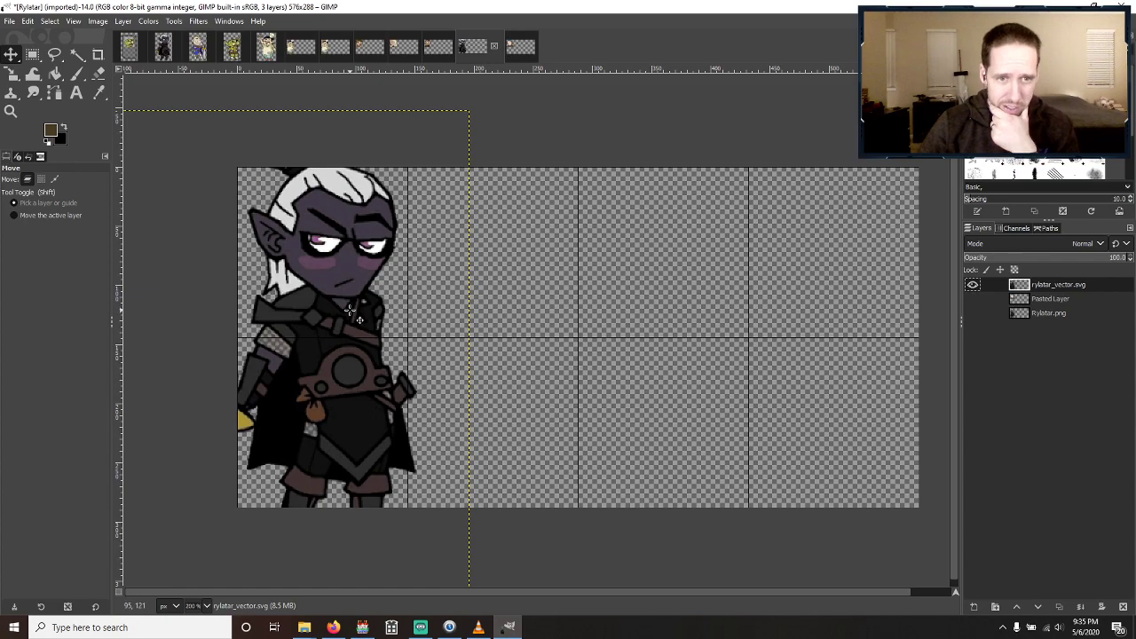
{"action": "left_click_drag", "start_coordinate": [351, 310], "coordinate": [346, 317]}
{"action": "left_click", "coordinate": [971, 301]}
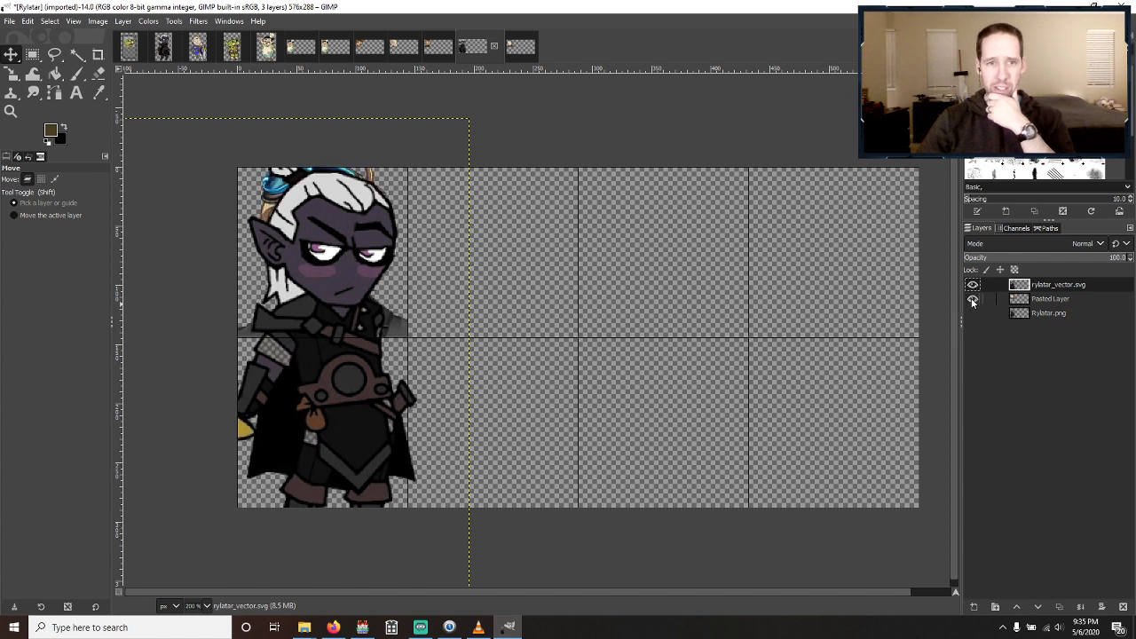
{"action": "left_click", "coordinate": [971, 302]}
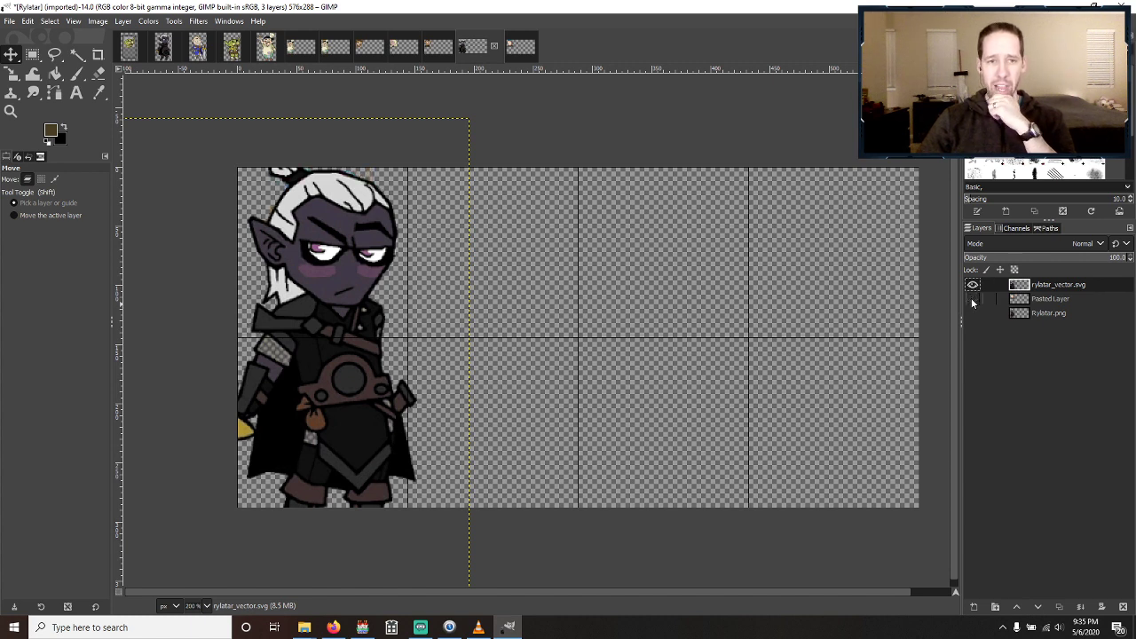
{"action": "left_click_drag", "start_coordinate": [356, 346], "coordinate": [354, 348]}
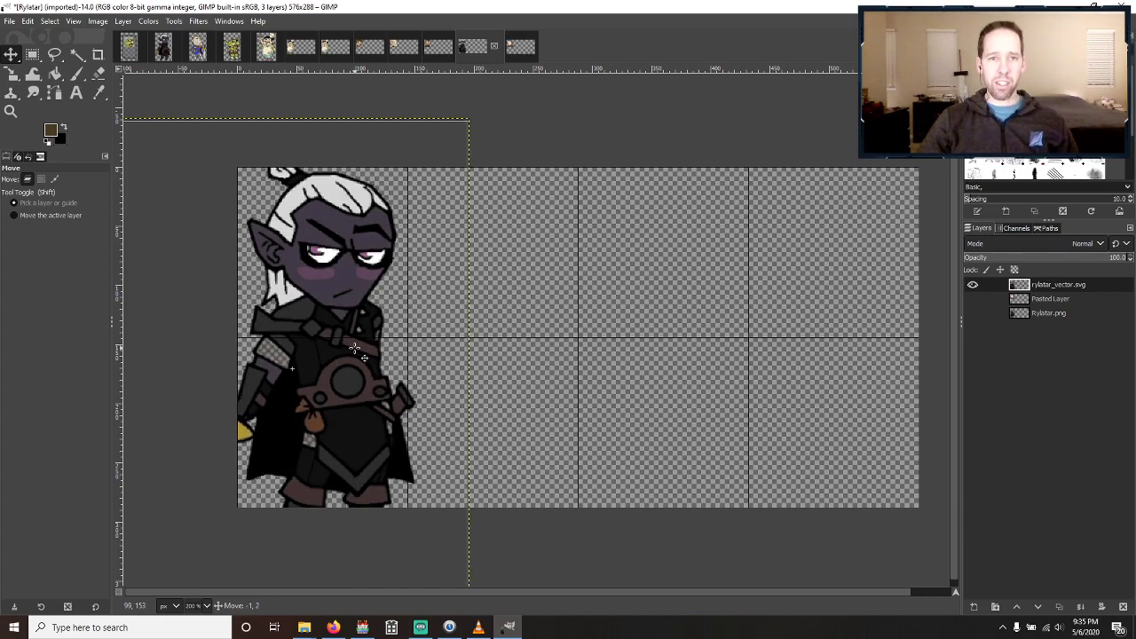
{"action": "key", "text": "Right"}
{"action": "key", "text": "Right"}
{"action": "key", "text": "Down"}
{"action": "key", "text": "Down"}
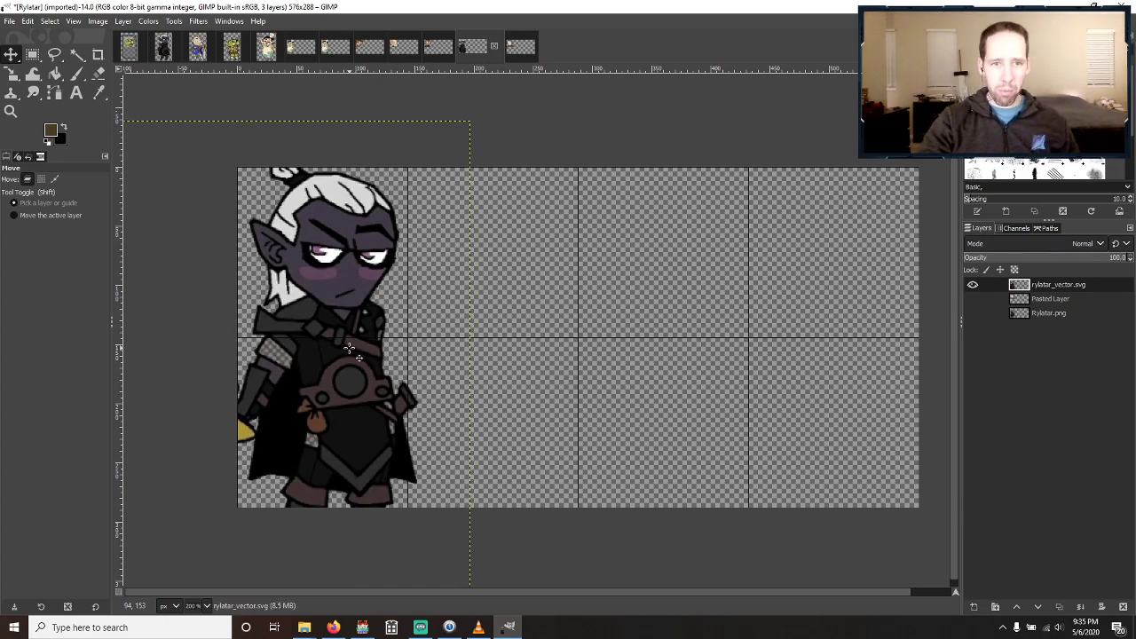
{"action": "key", "text": "Down"}
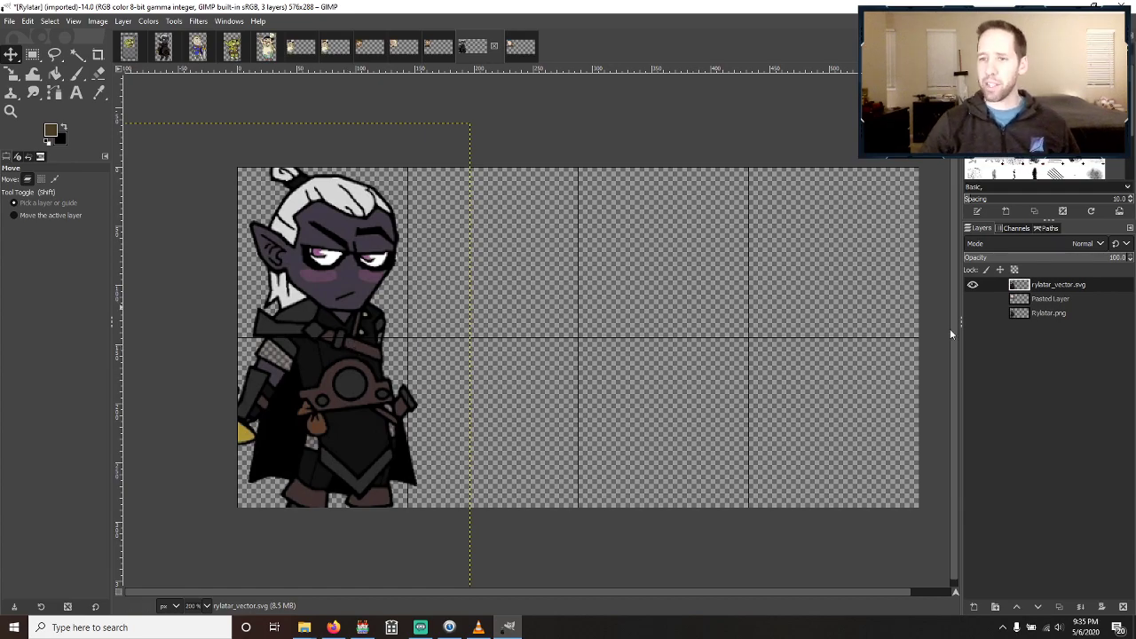
Delete the character artwork outside the first 144 × 144 cell and overwrite Rylatar.png with the result.
{"action": "left_click", "coordinate": [32, 54]}
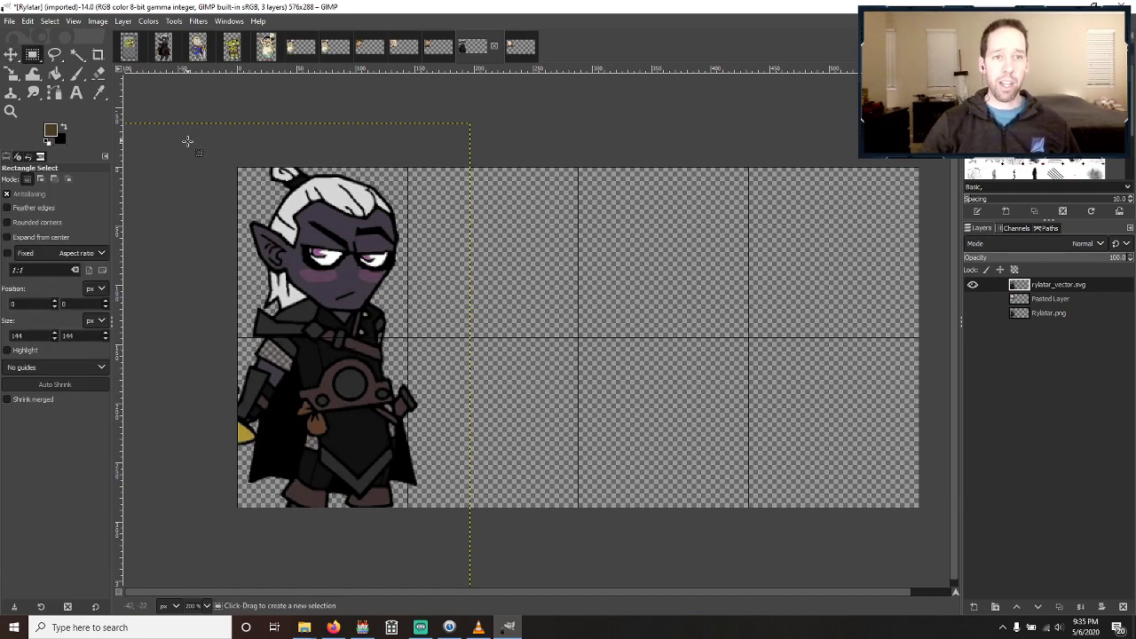
{"action": "left_click_drag", "start_coordinate": [234, 169], "coordinate": [419, 349]}
{"action": "key", "text": "ctrl+i"}
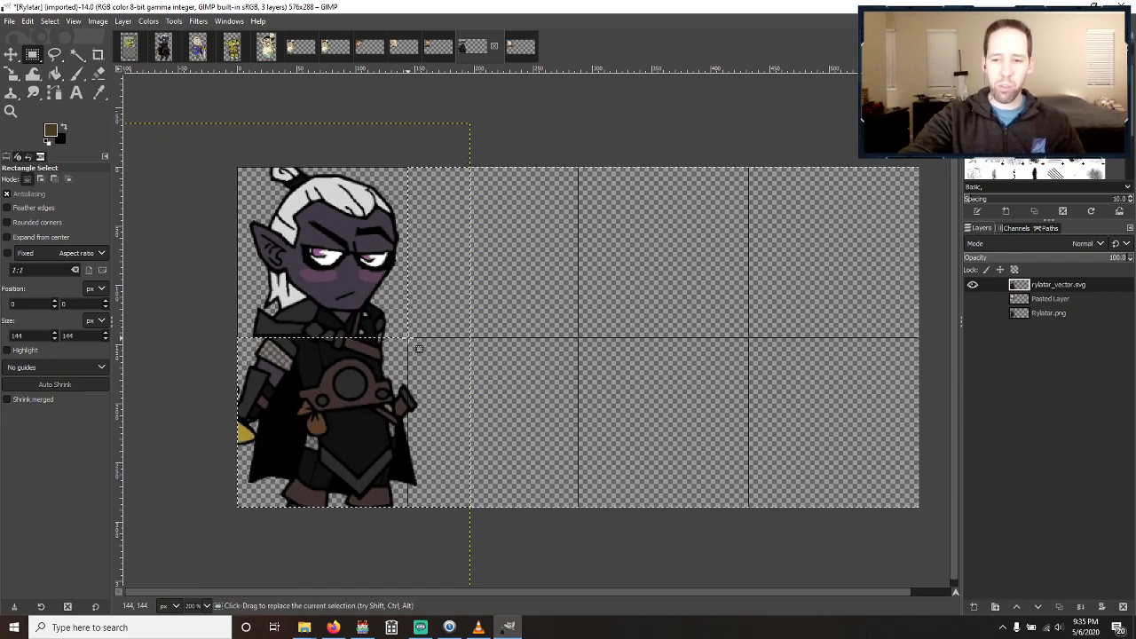
{"action": "key", "text": "Delete"}
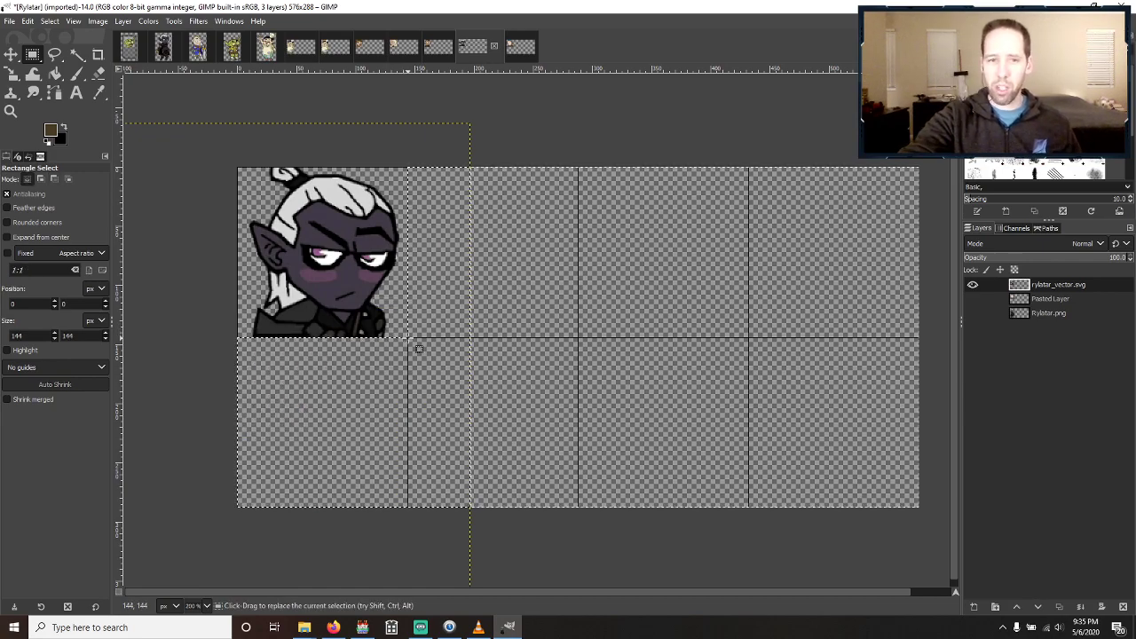
{"action": "left_click", "coordinate": [9, 20]}
{"action": "left_click", "coordinate": [51, 192]}
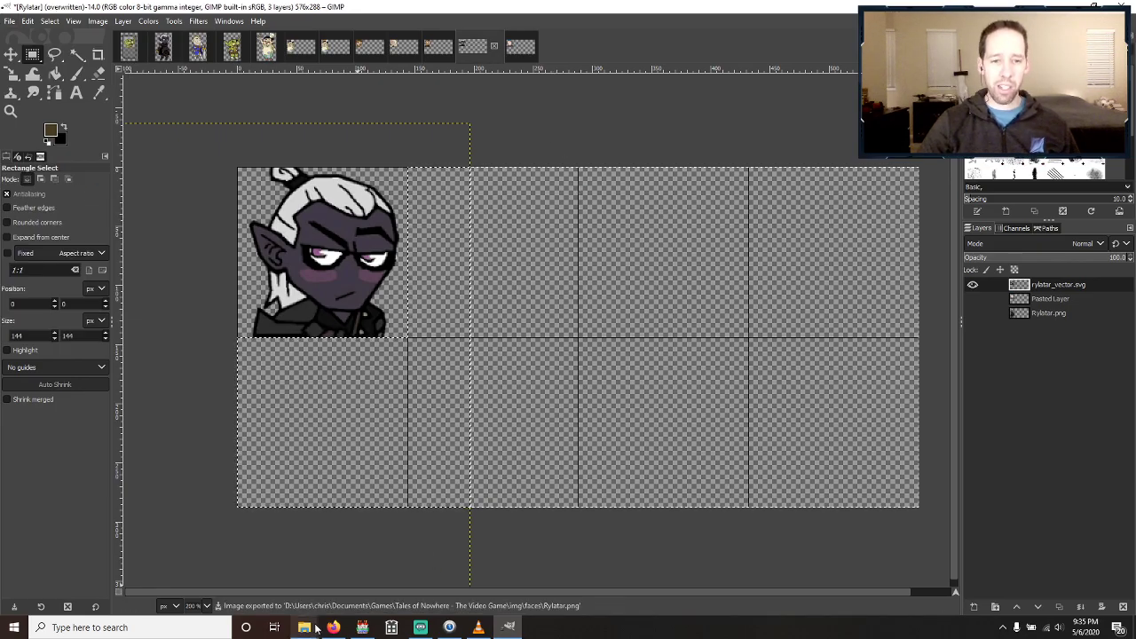
Switch to File Explorer and open Issac.png from the faces folder in GIMP.
{"action": "mouse_move", "coordinate": [306, 632]}
{"action": "left_click", "coordinate": [298, 584]}
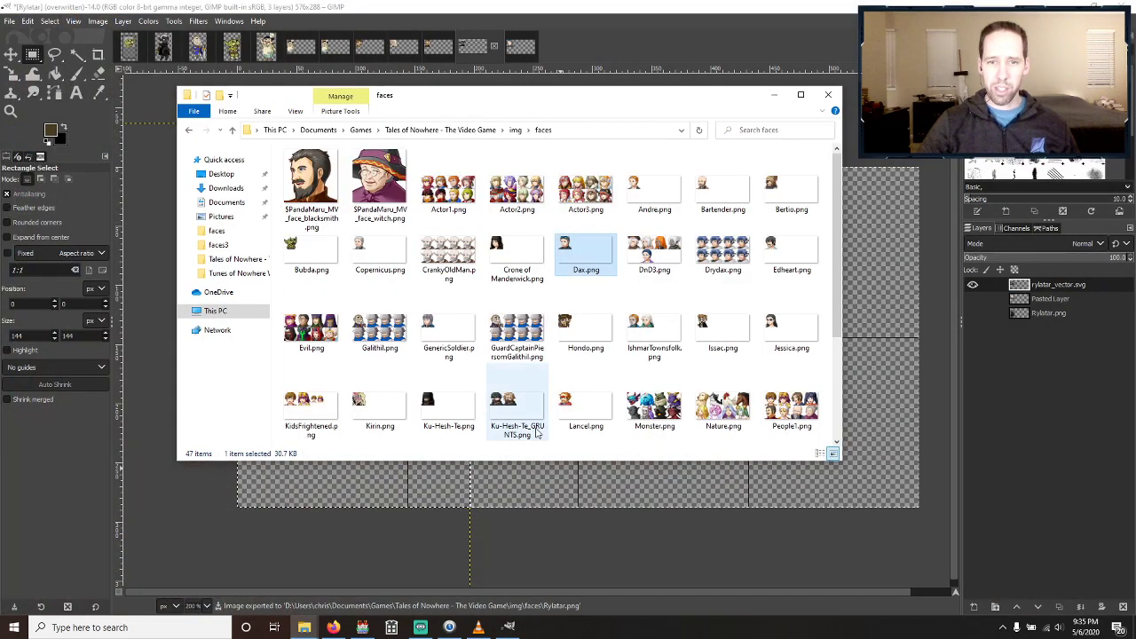
{"action": "right_click", "coordinate": [715, 330]}
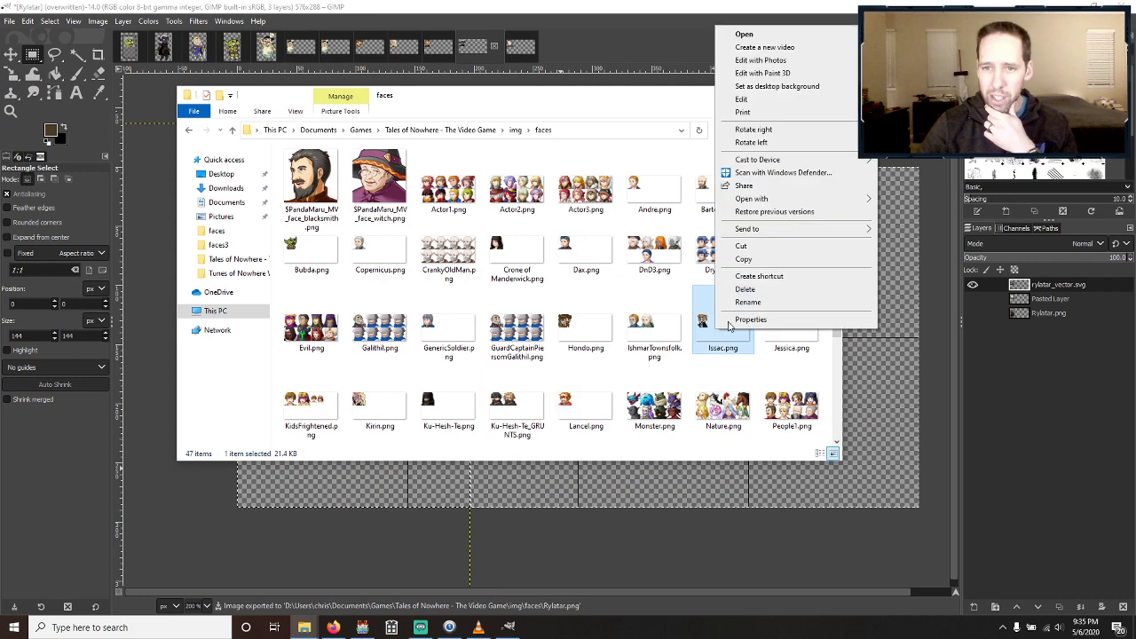
{"action": "mouse_move", "coordinate": [794, 198]}
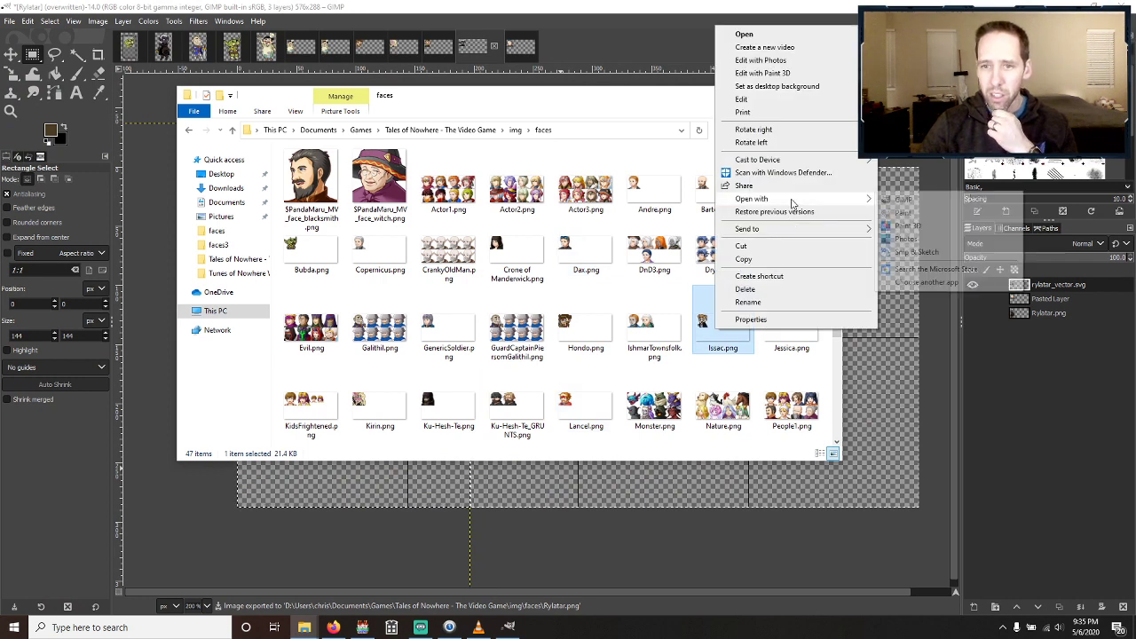
{"action": "left_click", "coordinate": [901, 199]}
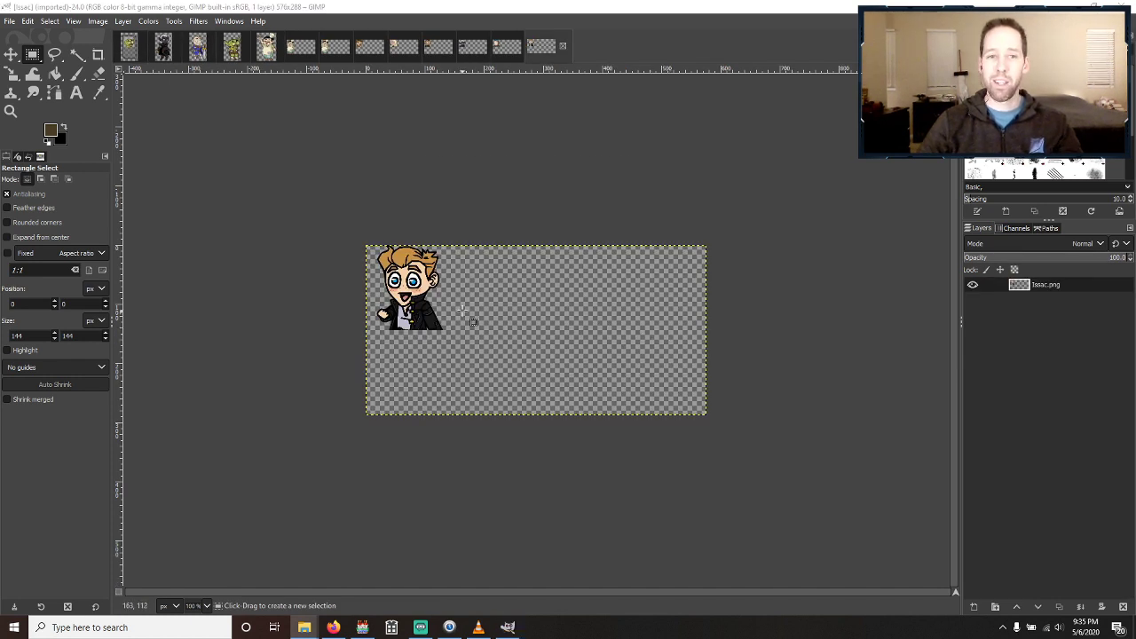
{"action": "scroll", "coordinate": [462, 310], "scroll_direction": "up", "scroll_amount": 2}
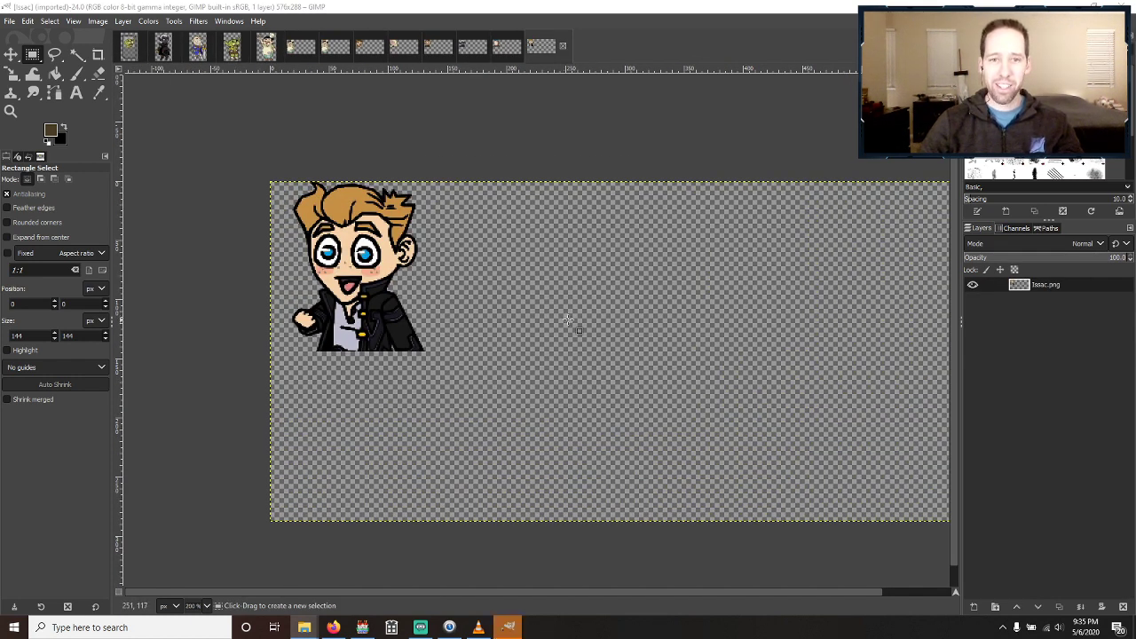
{"action": "left_click_drag", "start_coordinate": [572, 320], "coordinate": [518, 320]}
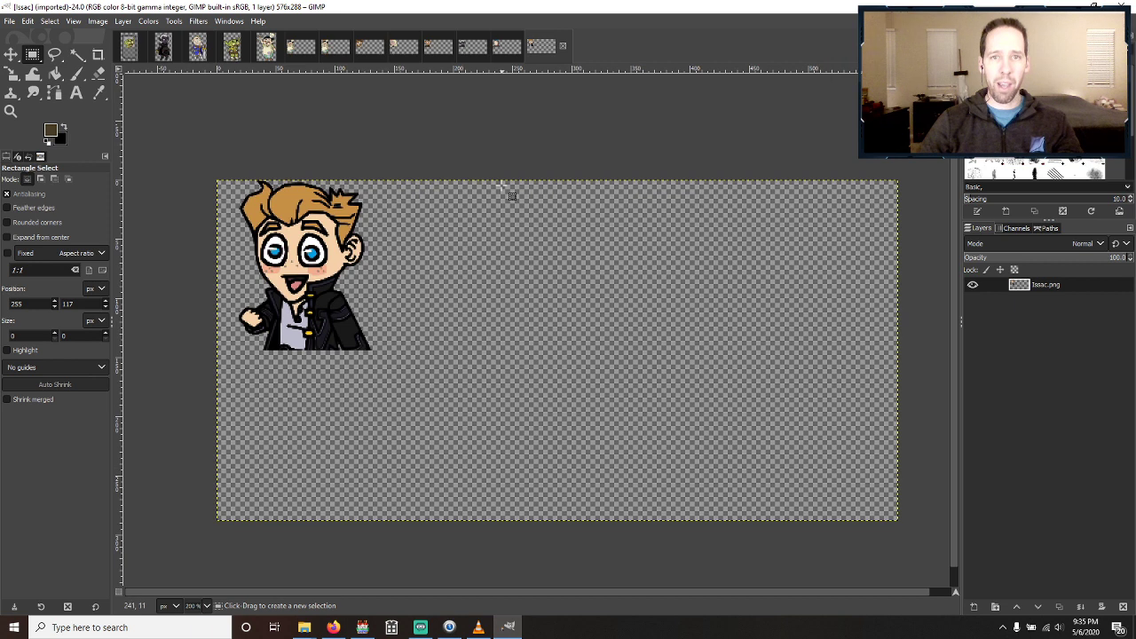
Copy the reference face from Dax.png into Issac.png as a new layer, and compare it with the existing Issac face by toggling its visibility.
{"action": "key", "text": "ctrl+Page_Up"}
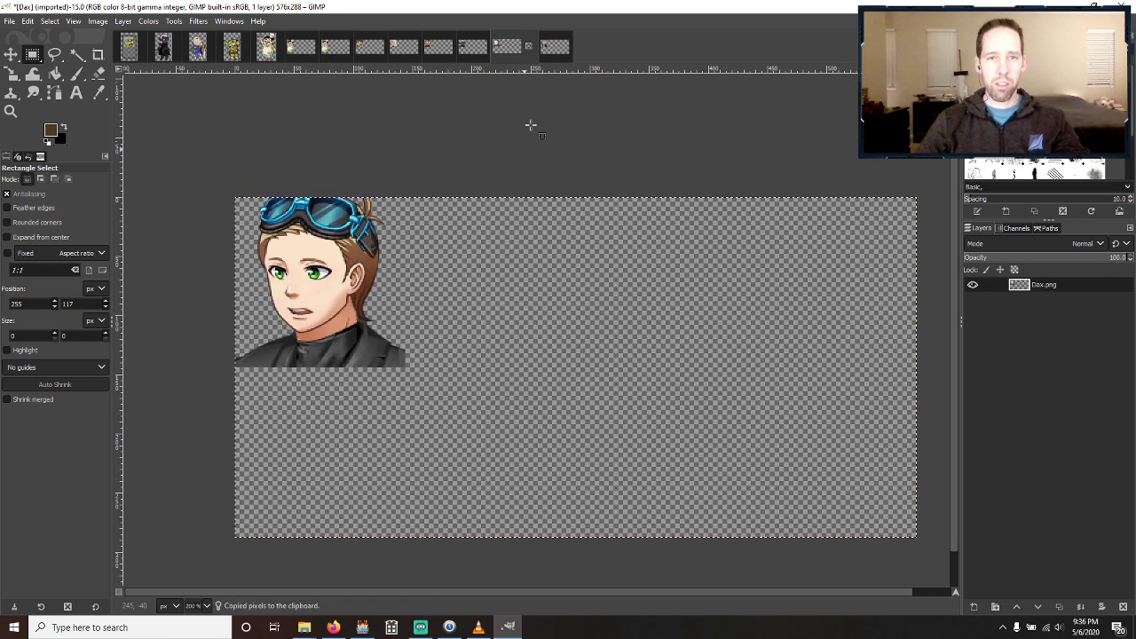
{"action": "key", "text": "ctrl+Page_Down"}
{"action": "key", "text": "ctrl+v"}
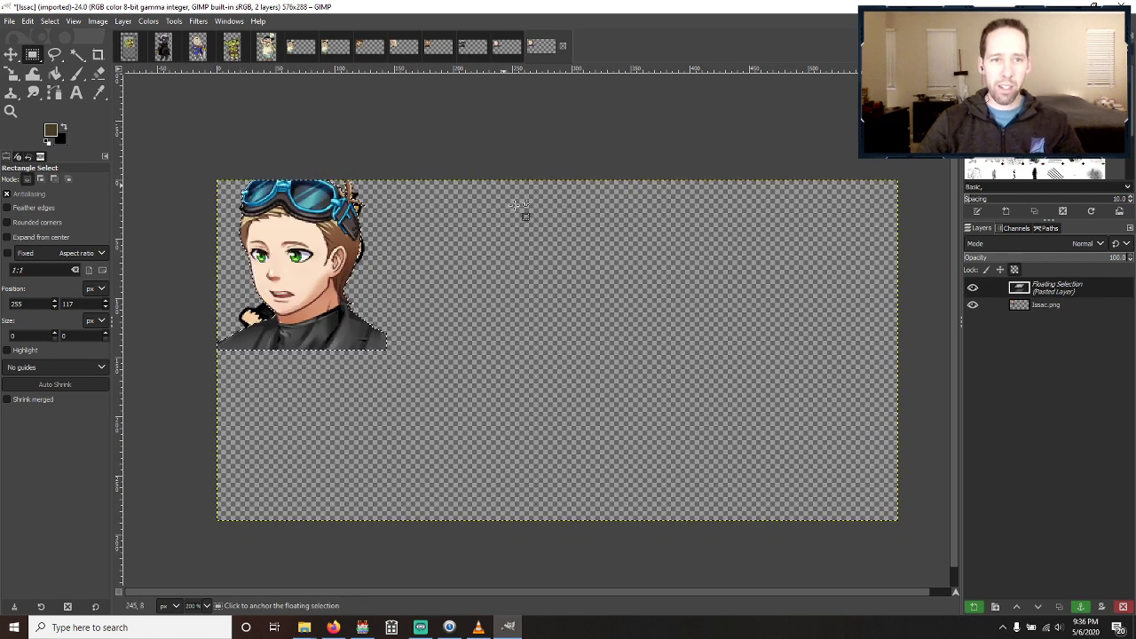
{"action": "left_click", "coordinate": [973, 606]}
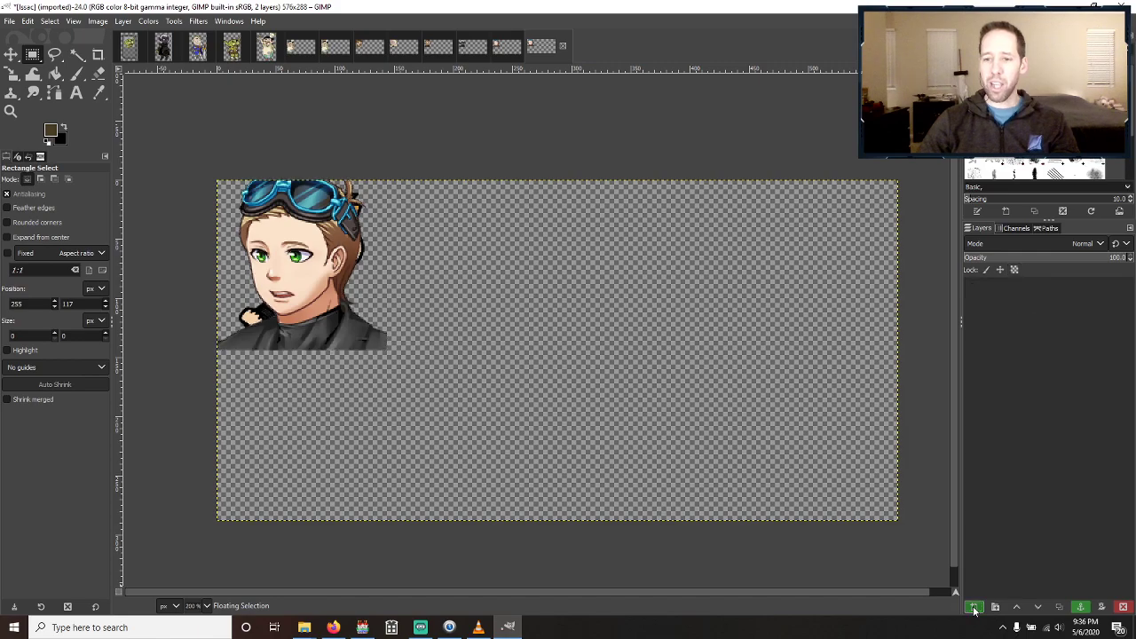
{"action": "left_click", "coordinate": [972, 285]}
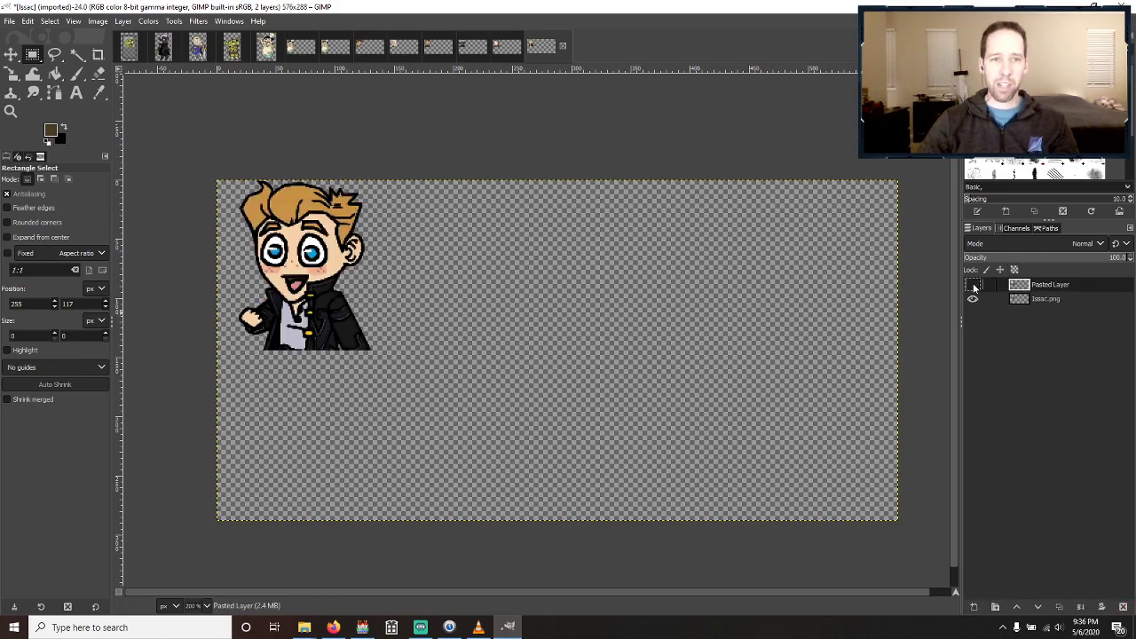
{"action": "left_click", "coordinate": [972, 286]}
{"action": "left_click", "coordinate": [973, 286]}
{"action": "left_click", "coordinate": [973, 286]}
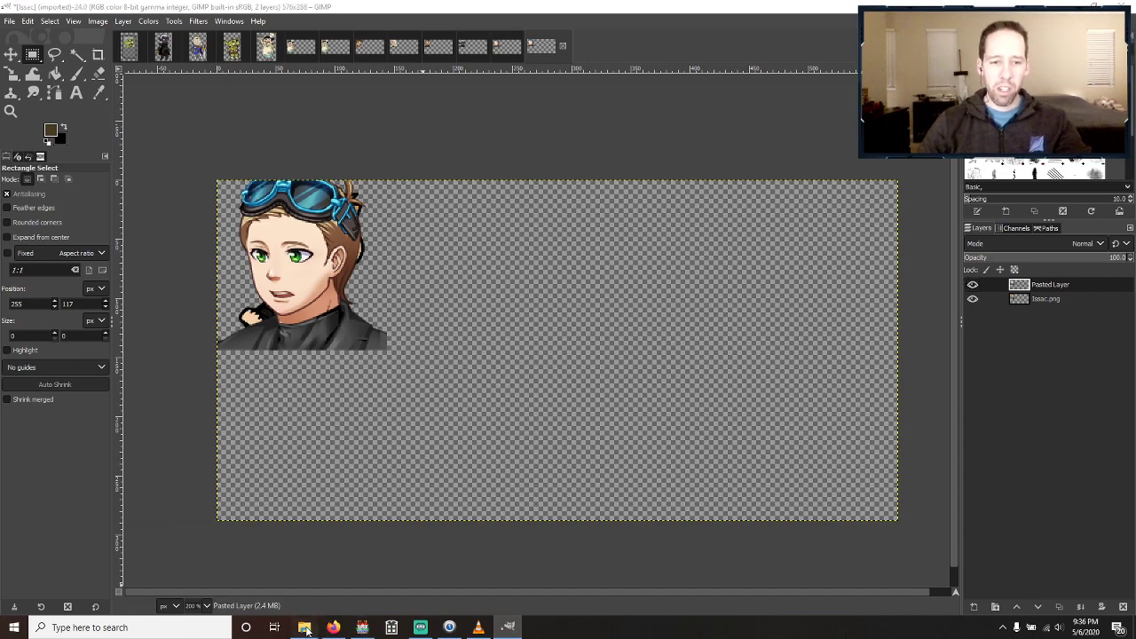
Import issac_vector.svg from the TalesVGCharactersVectorized folder into the Issac image as a new layer.
{"action": "mouse_move", "coordinate": [304, 627]}
{"action": "left_click", "coordinate": [429, 578]}
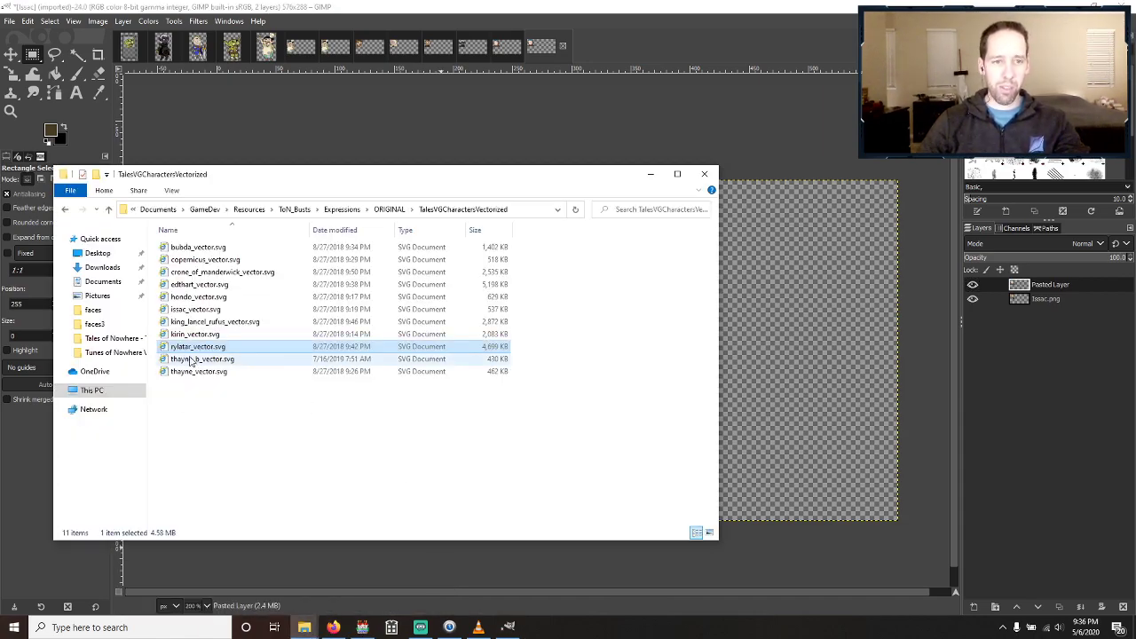
{"action": "left_click_drag", "start_coordinate": [193, 308], "coordinate": [754, 315]}
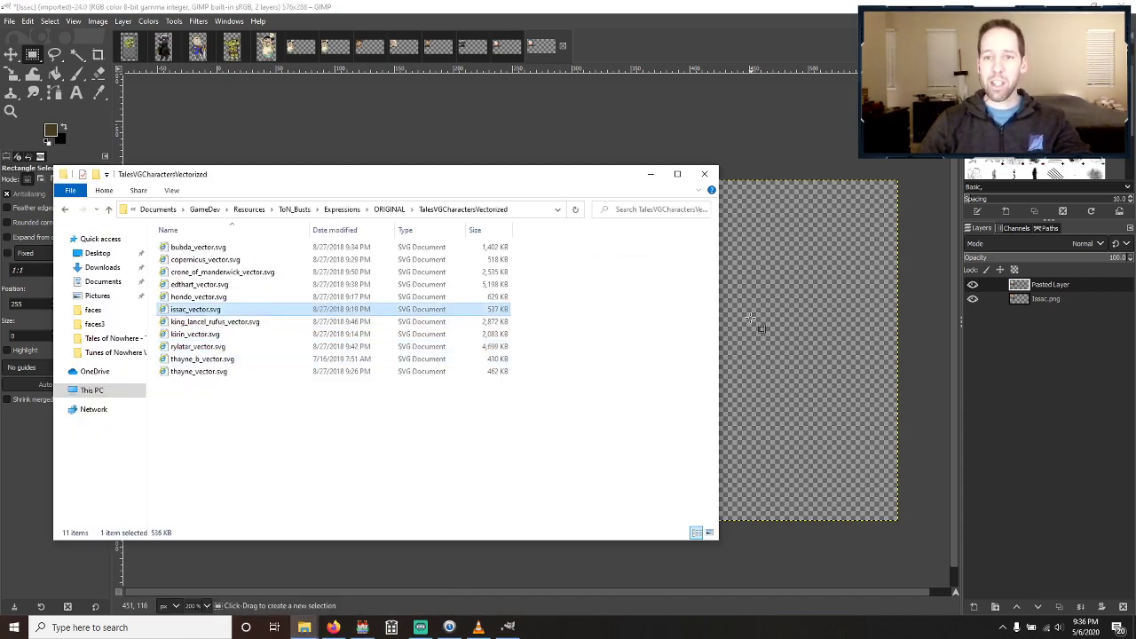
{"action": "left_click", "coordinate": [599, 400]}
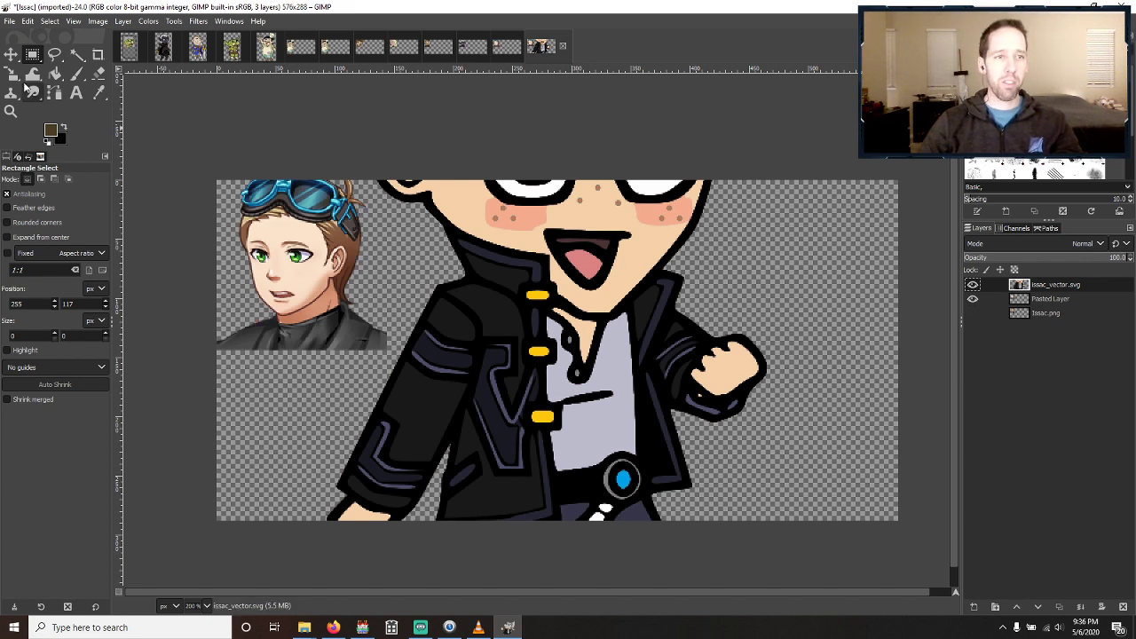
Scale the issac_vector.svg layer down to about 502 × 710 pixels and move it down until the head lies on the canvas.
{"action": "left_click", "coordinate": [9, 77]}
{"action": "left_click_drag", "start_coordinate": [639, 266], "coordinate": [447, 176]}
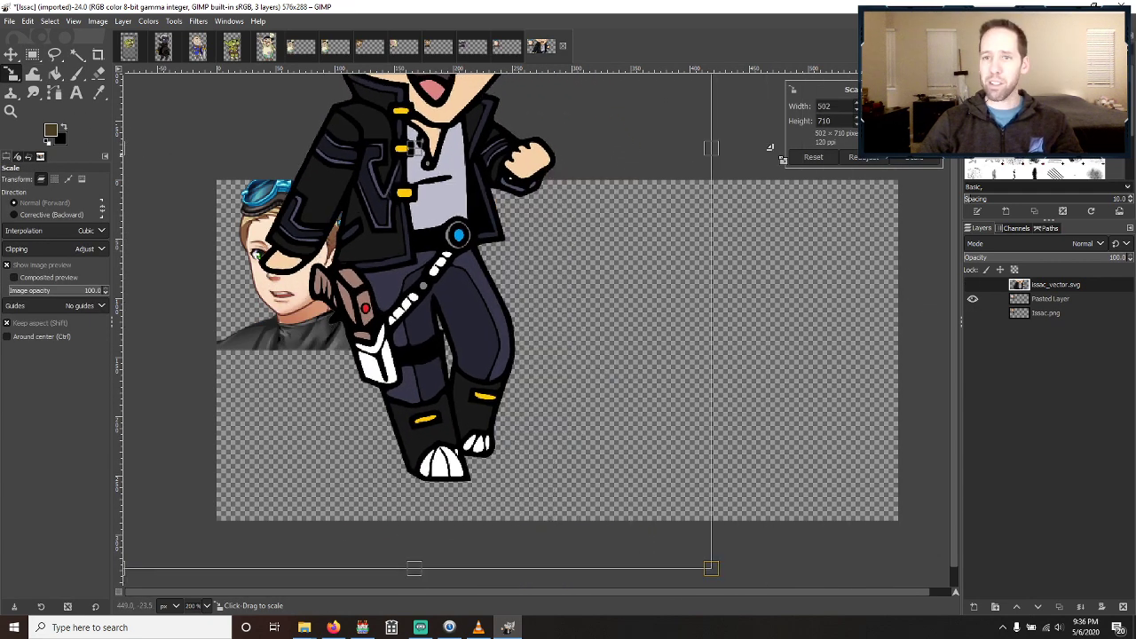
{"action": "left_click", "coordinate": [914, 158]}
{"action": "key", "text": "m"}
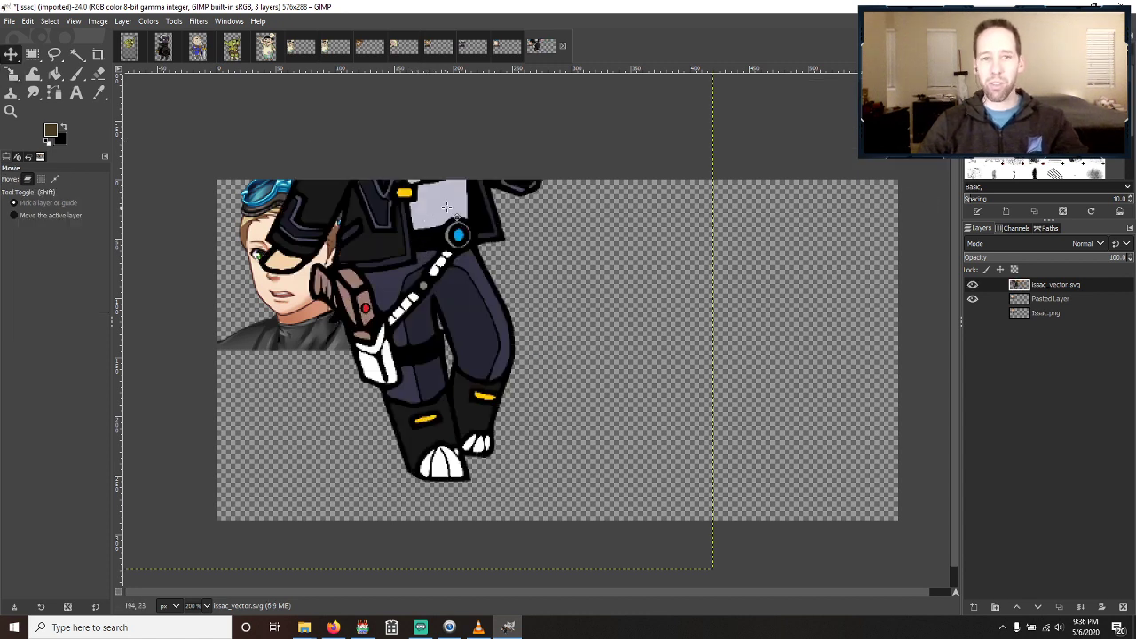
{"action": "left_click_drag", "start_coordinate": [409, 253], "coordinate": [403, 463]}
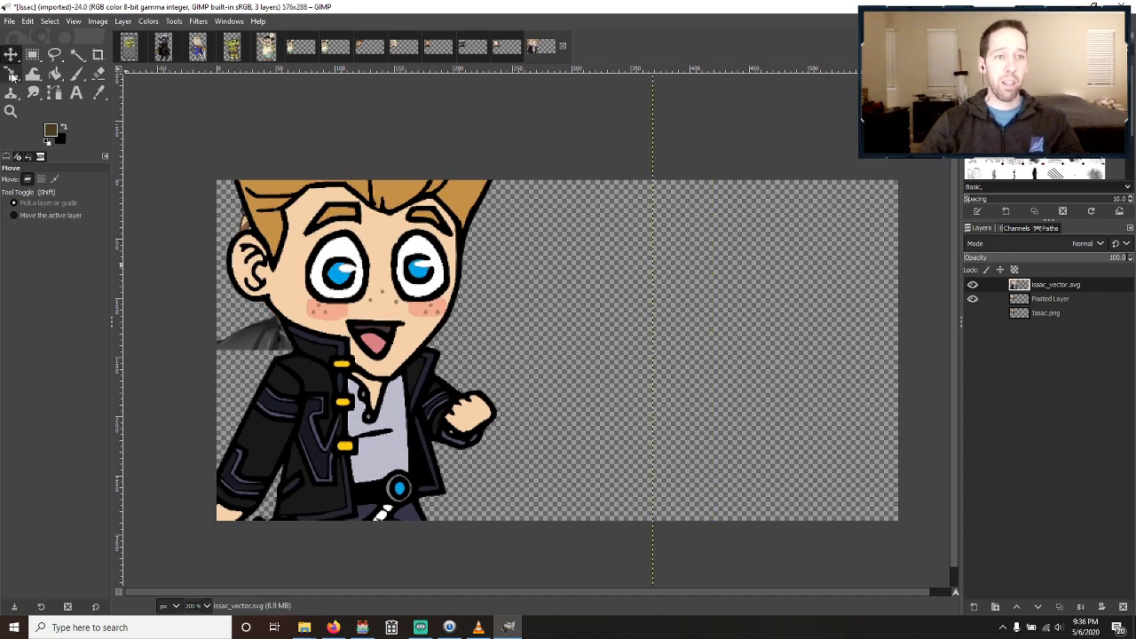
Scale the Issac artwork down further, keeping its proportions, and move it so the whole head sits over the reference face.
{"action": "left_click", "coordinate": [11, 74]}
{"action": "left_click", "coordinate": [630, 561]}
{"action": "left_click_drag", "start_coordinate": [630, 560], "coordinate": [533, 393]}
{"action": "key", "text": "Return"}
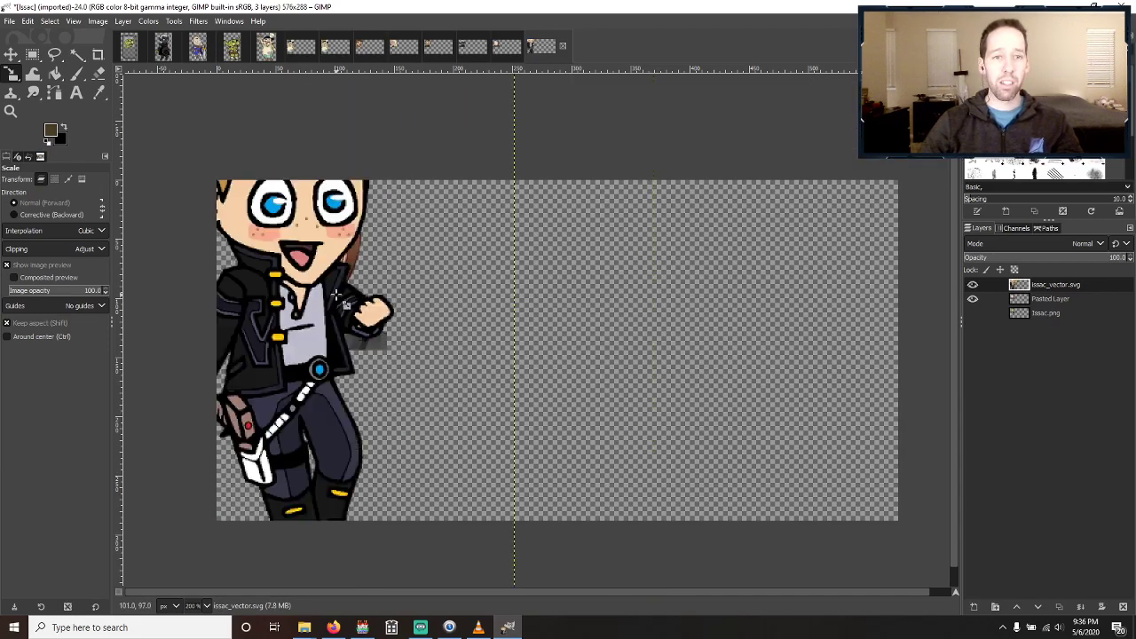
{"action": "key", "text": "m"}
{"action": "left_click_drag", "start_coordinate": [296, 283], "coordinate": [340, 375]}
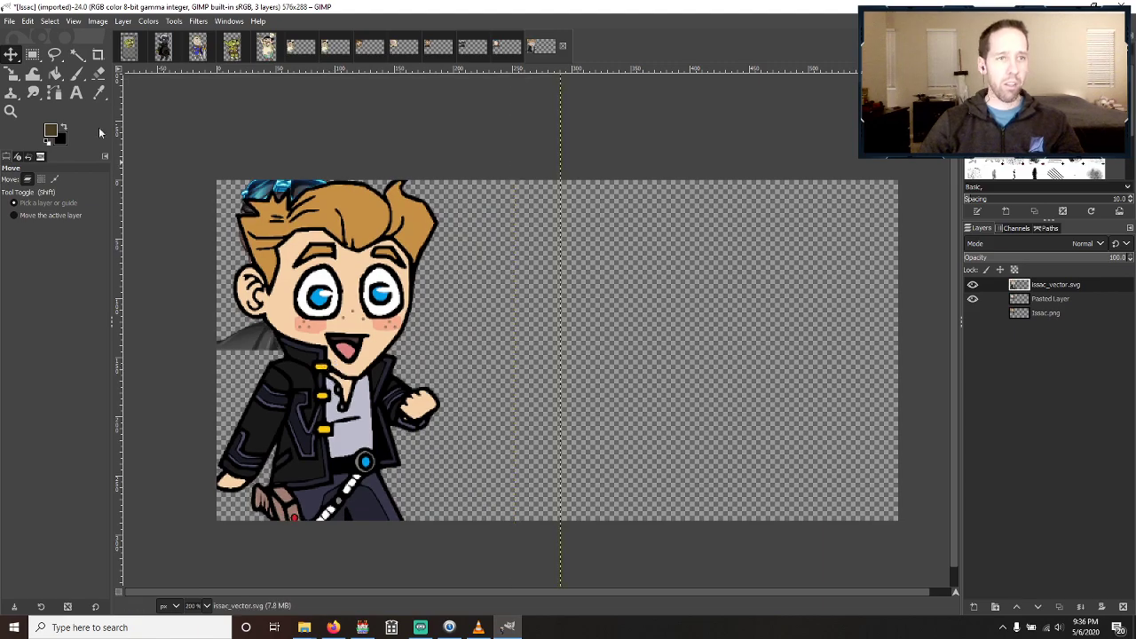
Reduce the Issac artwork to about 289 × 408 pixels and align its head with the reference face.
{"action": "left_click", "coordinate": [7, 76]}
{"action": "left_click_drag", "start_coordinate": [512, 537], "coordinate": [395, 404]}
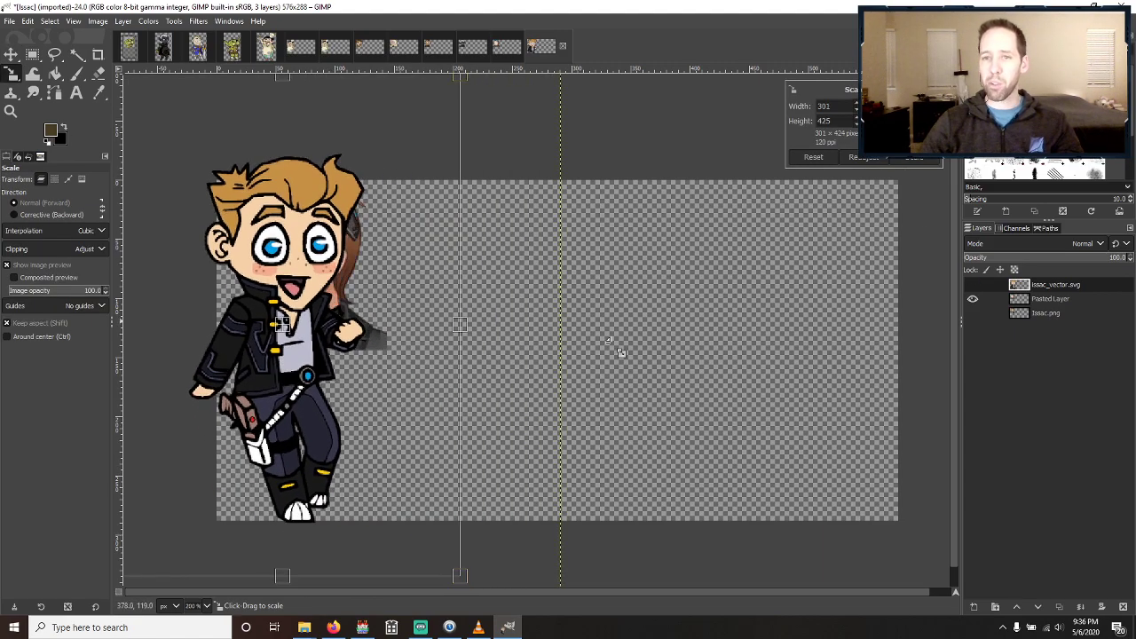
{"action": "left_click_drag", "start_coordinate": [410, 500], "coordinate": [403, 483]}
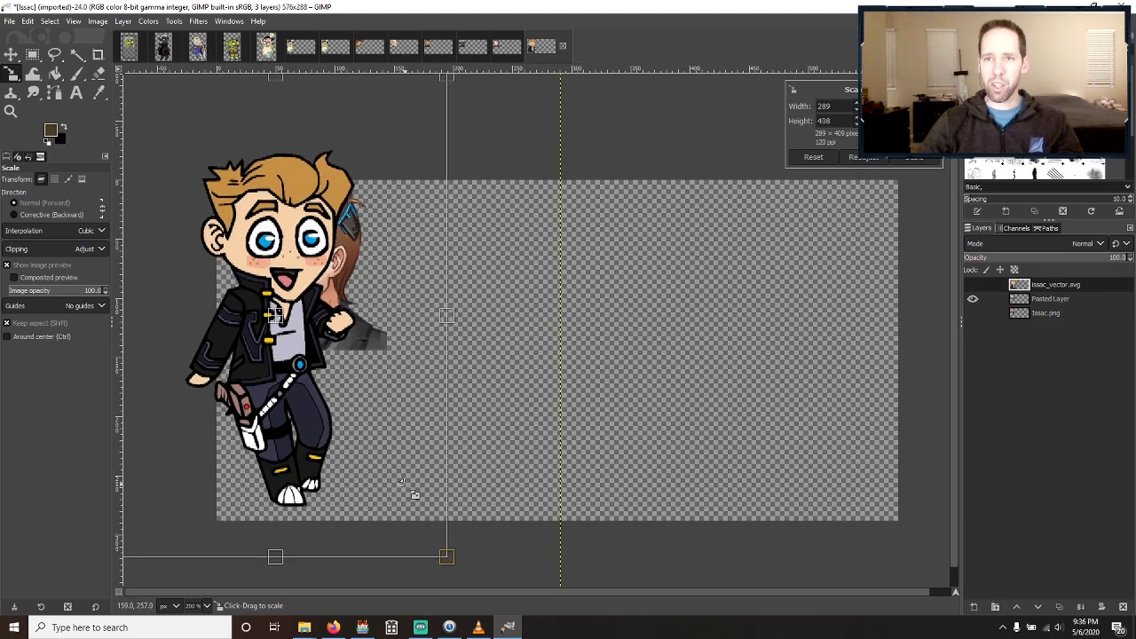
{"action": "left_click", "coordinate": [916, 160]}
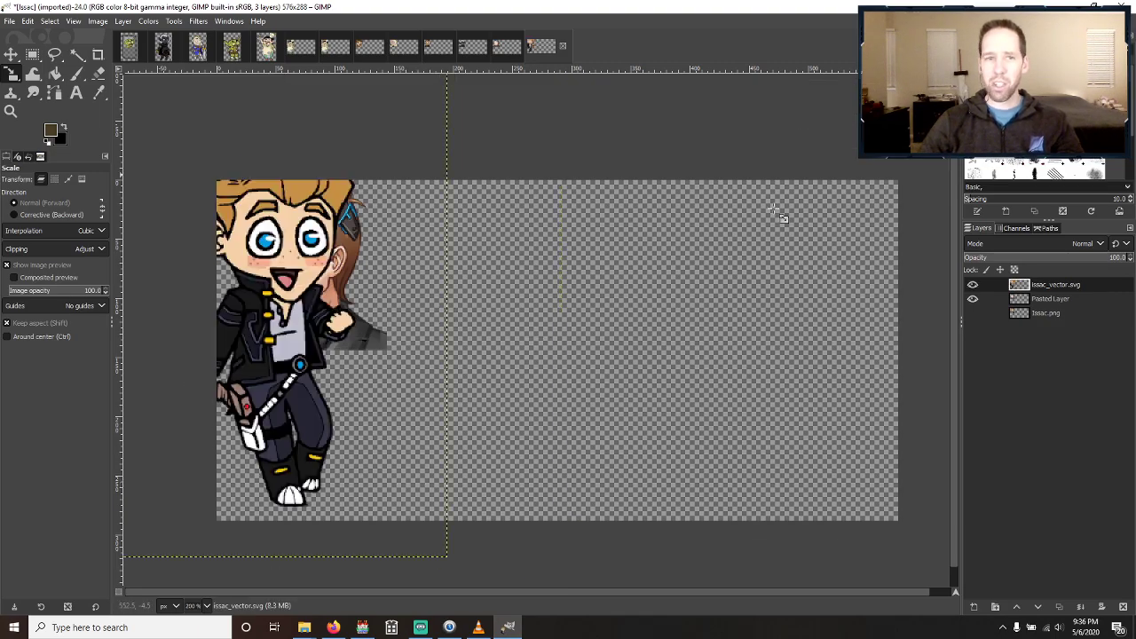
{"action": "key", "text": "m"}
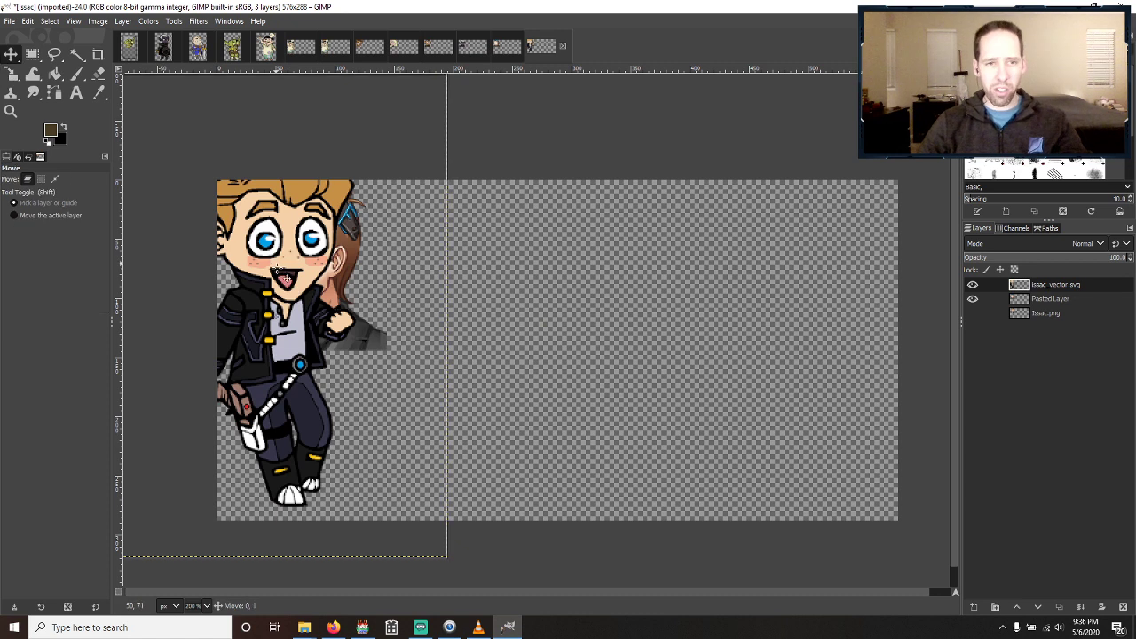
{"action": "mouse_move", "coordinate": [293, 286]}
{"action": "left_mouse_down"}
{"action": "mouse_move", "coordinate": [387, 306]}
{"action": "mouse_move", "coordinate": [404, 287]}
{"action": "mouse_move", "coordinate": [438, 287]}
{"action": "mouse_move", "coordinate": [307, 290]}
{"action": "mouse_move", "coordinate": [309, 299]}
{"action": "left_mouse_up"}
Compare the Issac artwork's head size and placement with the reference face by toggling the vector layer's visibility.
{"action": "left_click", "coordinate": [972, 285]}
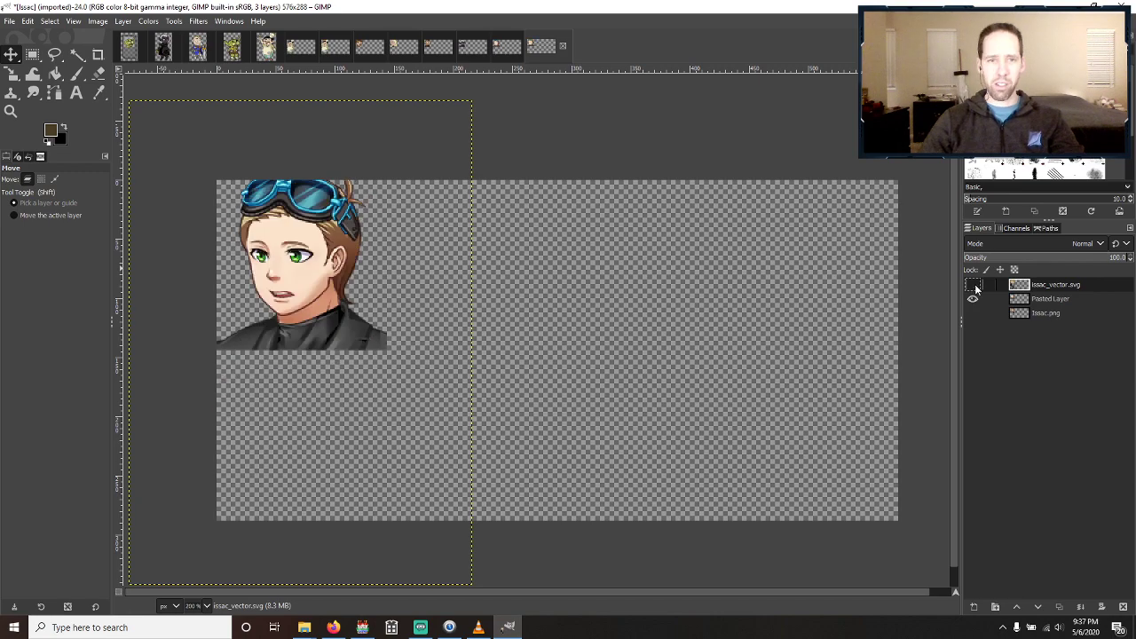
{"action": "left_click", "coordinate": [972, 284]}
{"action": "left_click", "coordinate": [972, 284]}
{"action": "left_click", "coordinate": [973, 284]}
{"action": "left_click", "coordinate": [972, 285]}
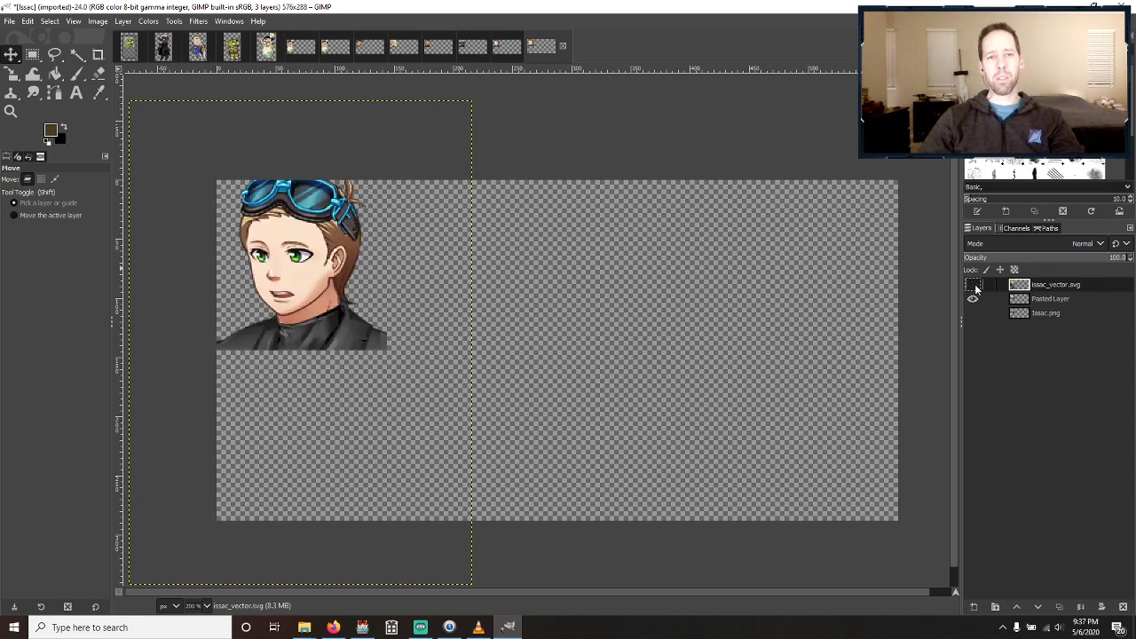
{"action": "left_click", "coordinate": [973, 285]}
{"action": "left_click", "coordinate": [972, 285]}
{"action": "left_click", "coordinate": [972, 285]}
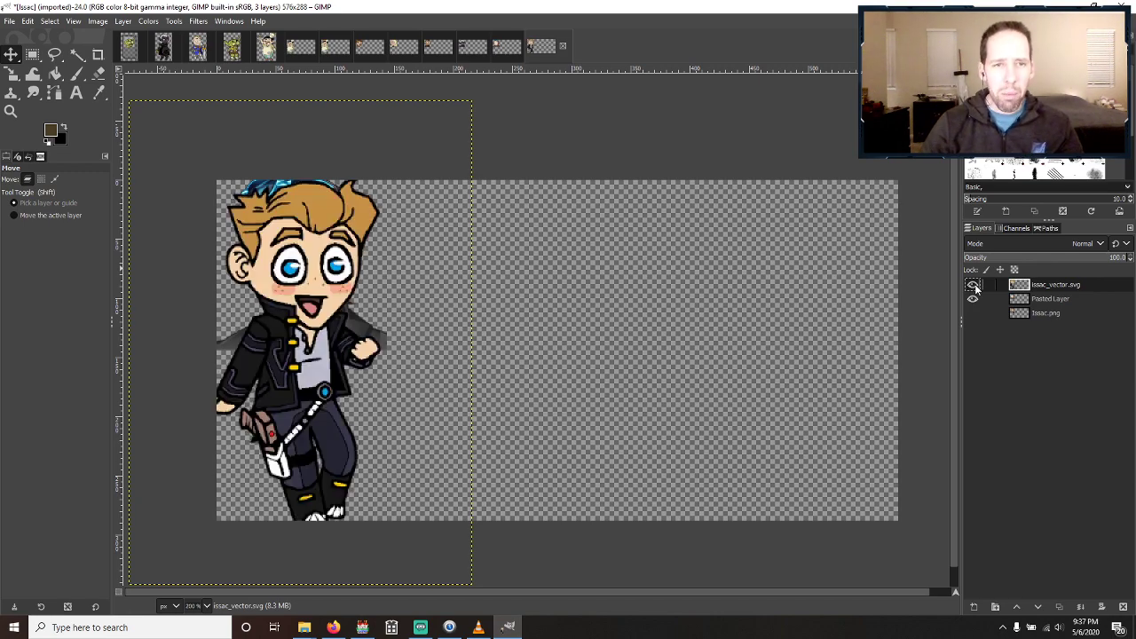
{"action": "left_click", "coordinate": [973, 285]}
{"action": "left_click", "coordinate": [973, 285]}
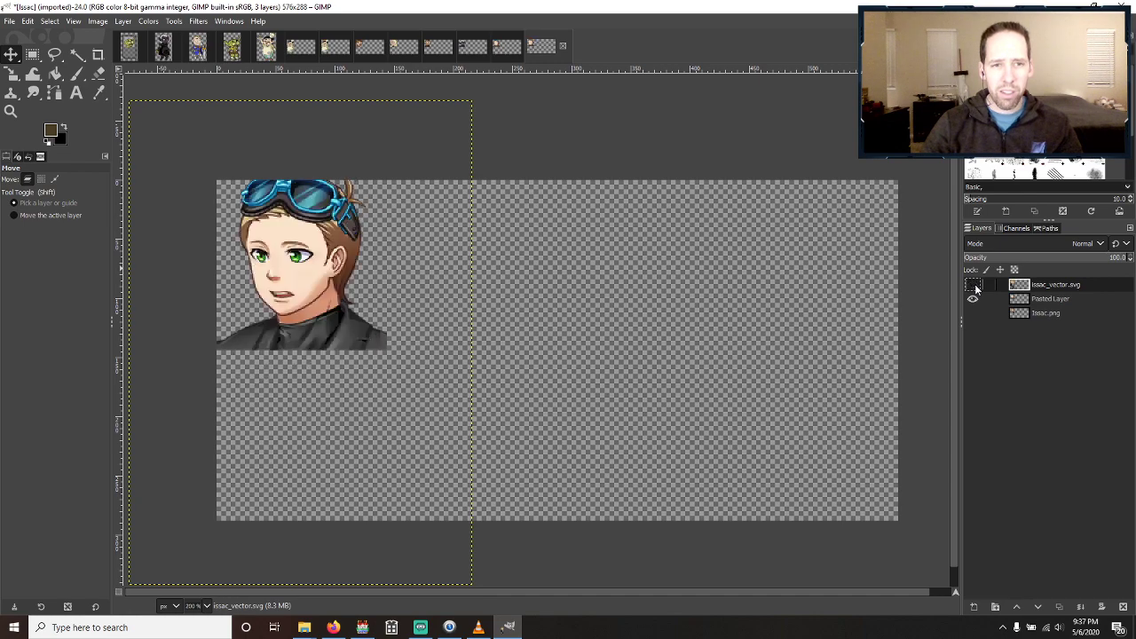
{"action": "left_click", "coordinate": [972, 285]}
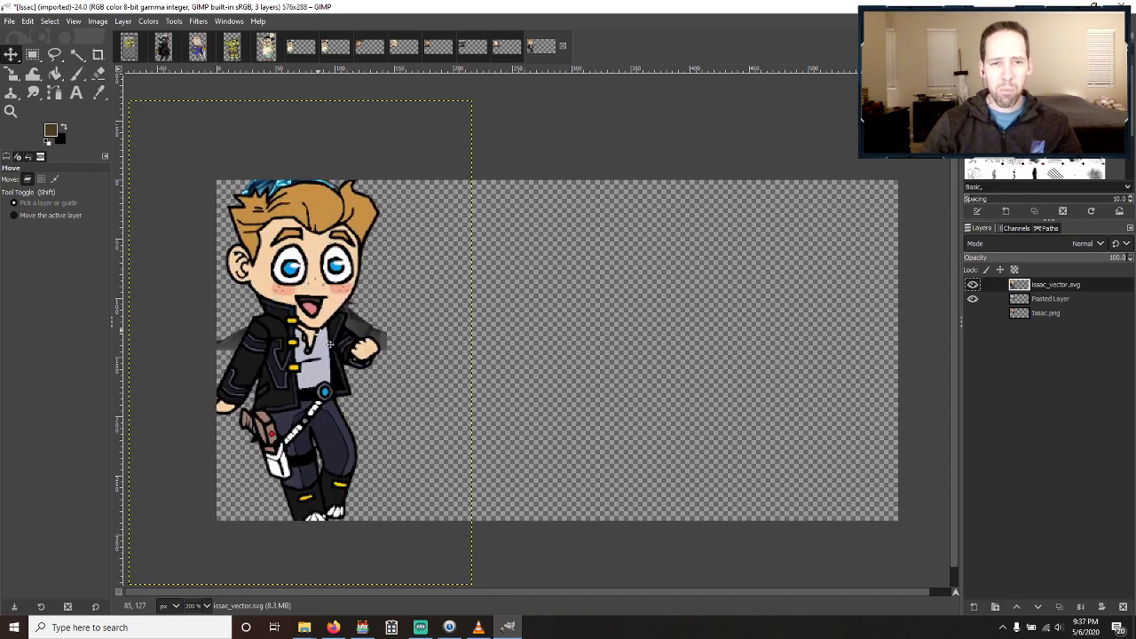
Fine-tune the Issac artwork's vertical position by a few pixels, checking it against the reference face.
{"action": "key", "text": "Up"}
{"action": "key", "text": "Up"}
{"action": "key", "text": "Up"}
{"action": "key", "text": "Up"}
{"action": "key", "text": "Up"}
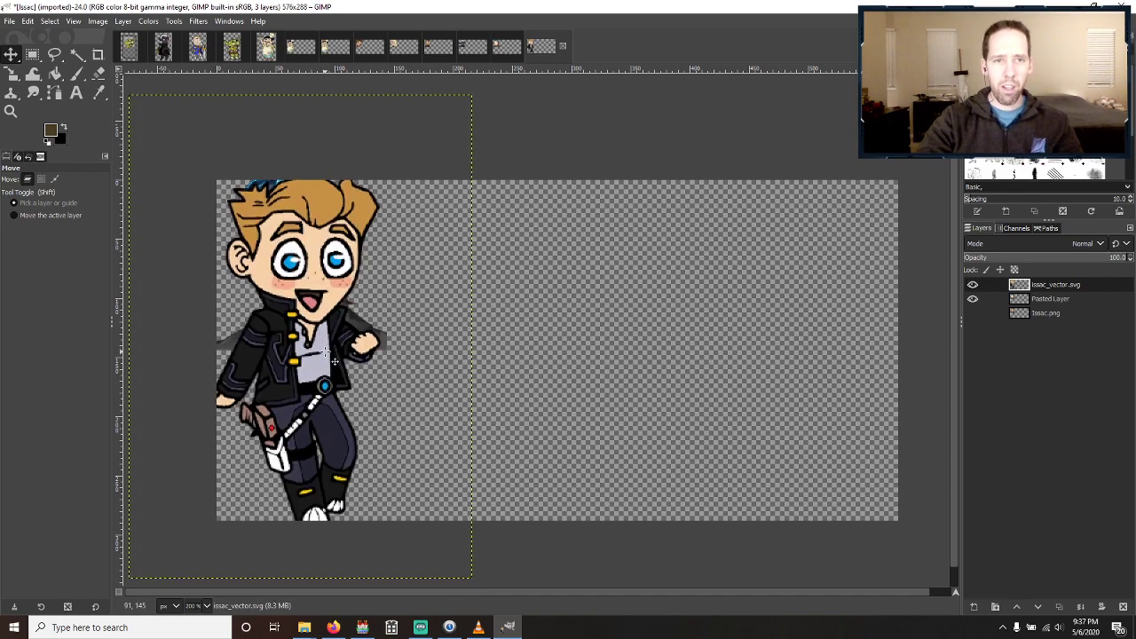
{"action": "key", "text": "Down"}
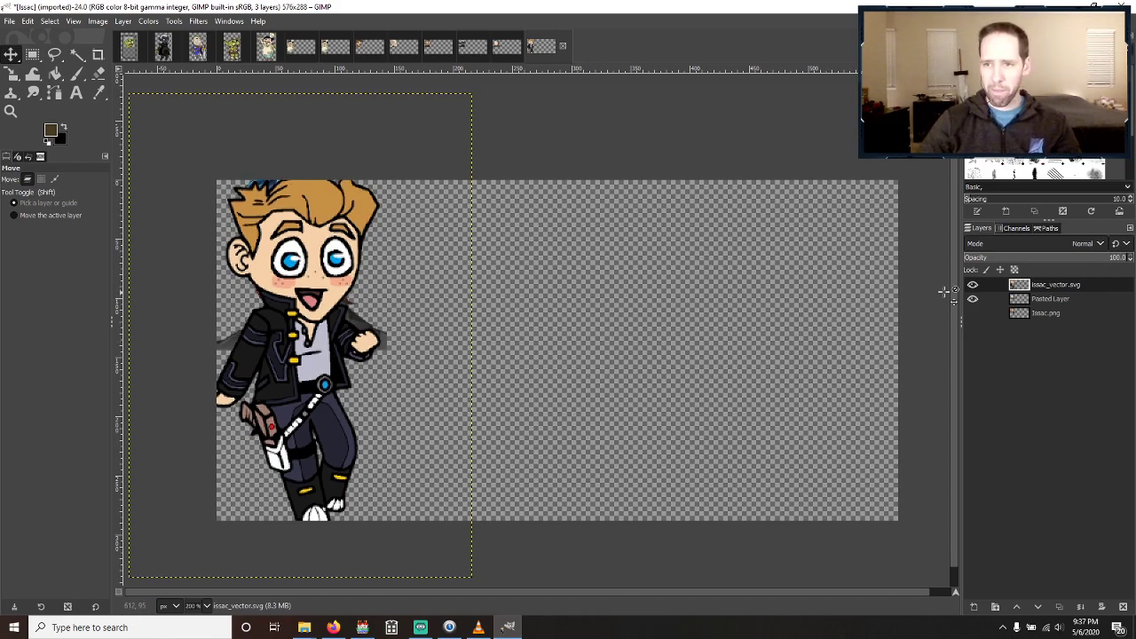
{"action": "left_click", "coordinate": [972, 285]}
{"action": "left_click", "coordinate": [972, 285]}
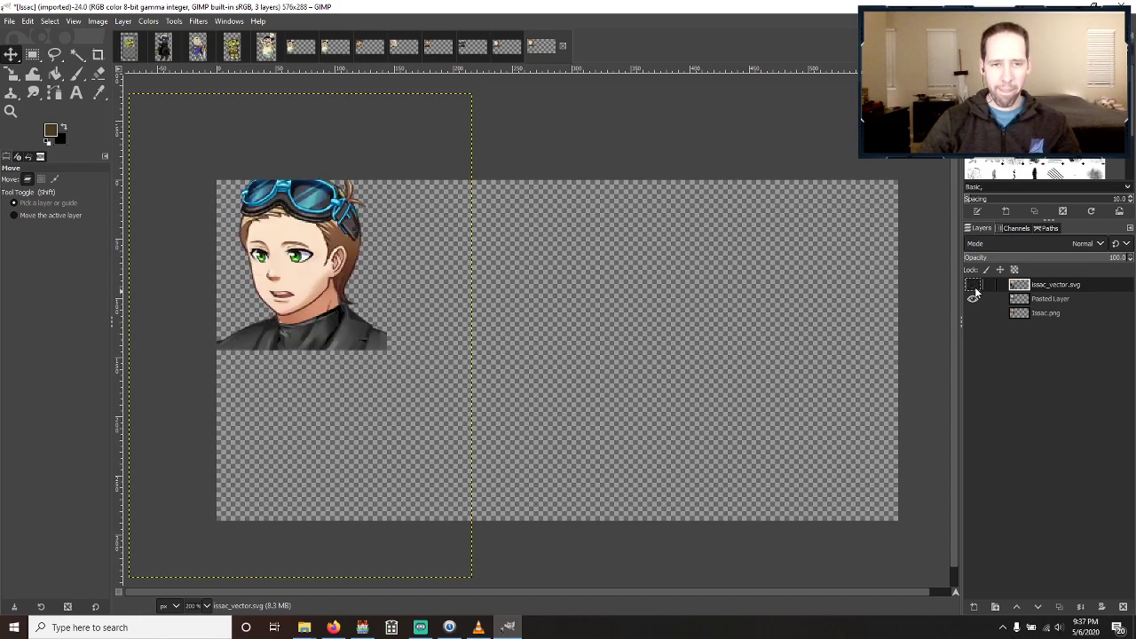
{"action": "left_click", "coordinate": [972, 285]}
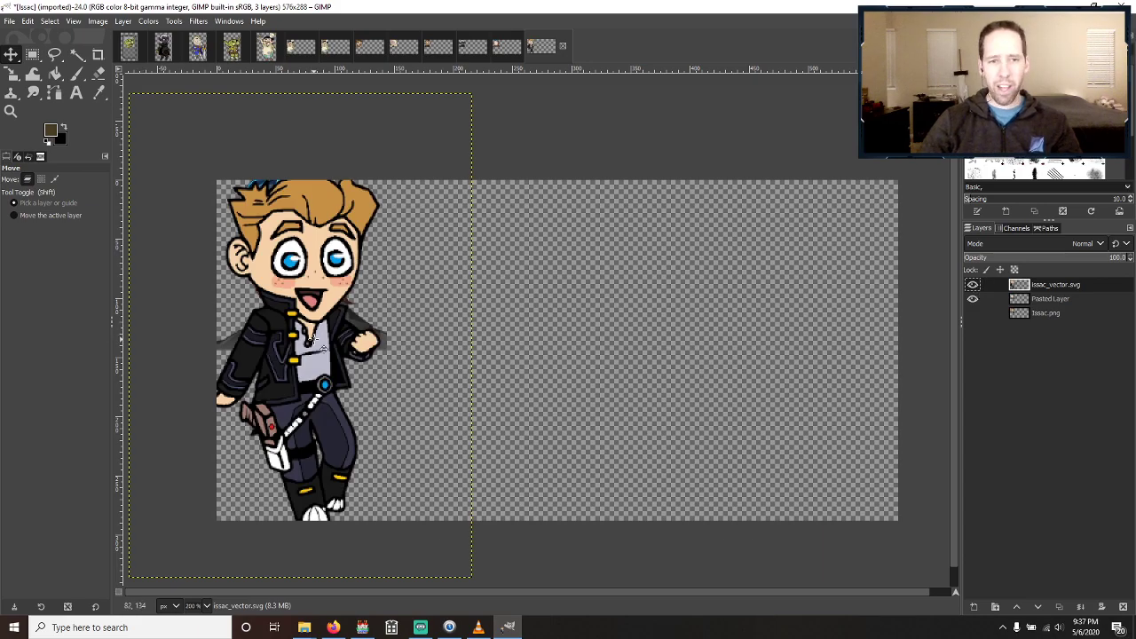
{"action": "left_click_drag", "start_coordinate": [323, 349], "coordinate": [323, 354]}
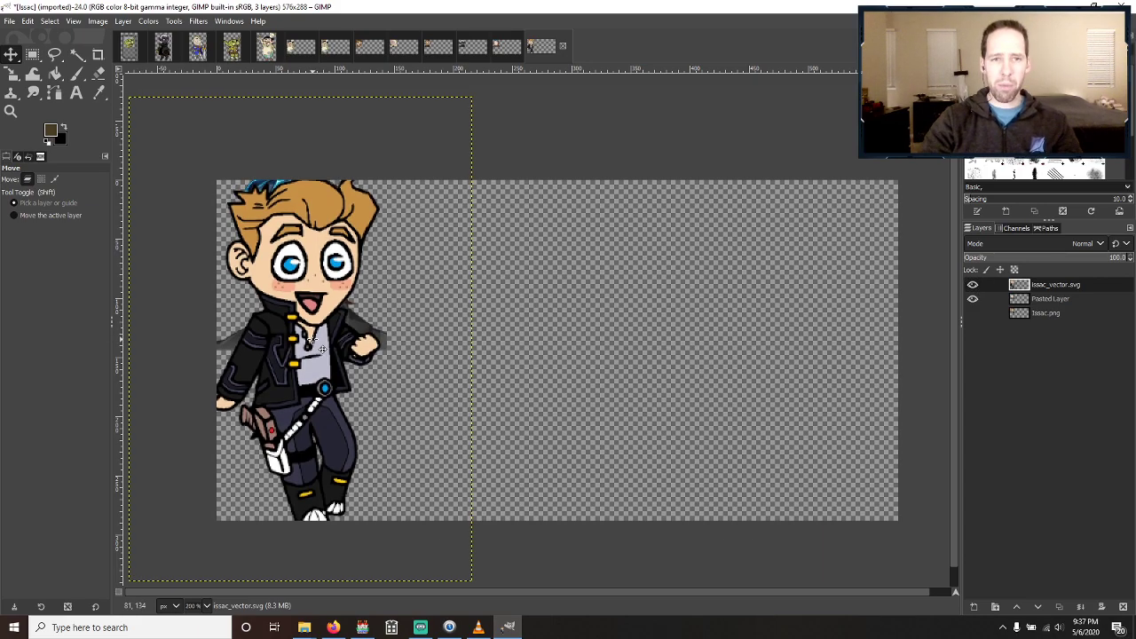
Check the finished Rylatar sheet, and give the Issac image a visible, snapping grid with 144 × 144 pixel spacing.
{"action": "left_click", "coordinate": [462, 51]}
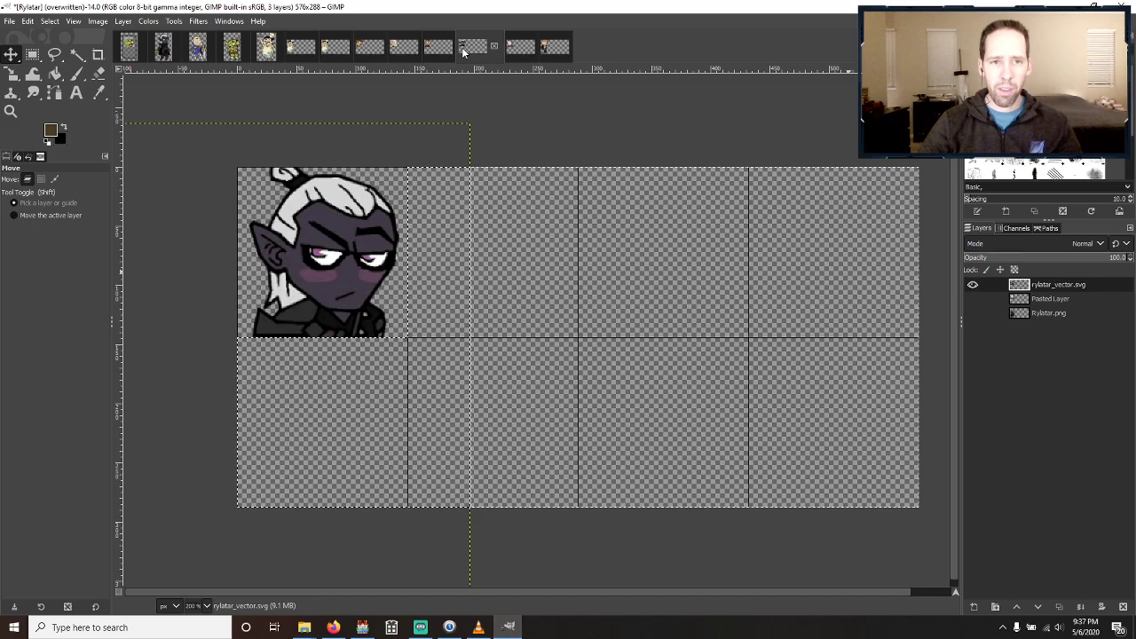
{"action": "left_click", "coordinate": [550, 46]}
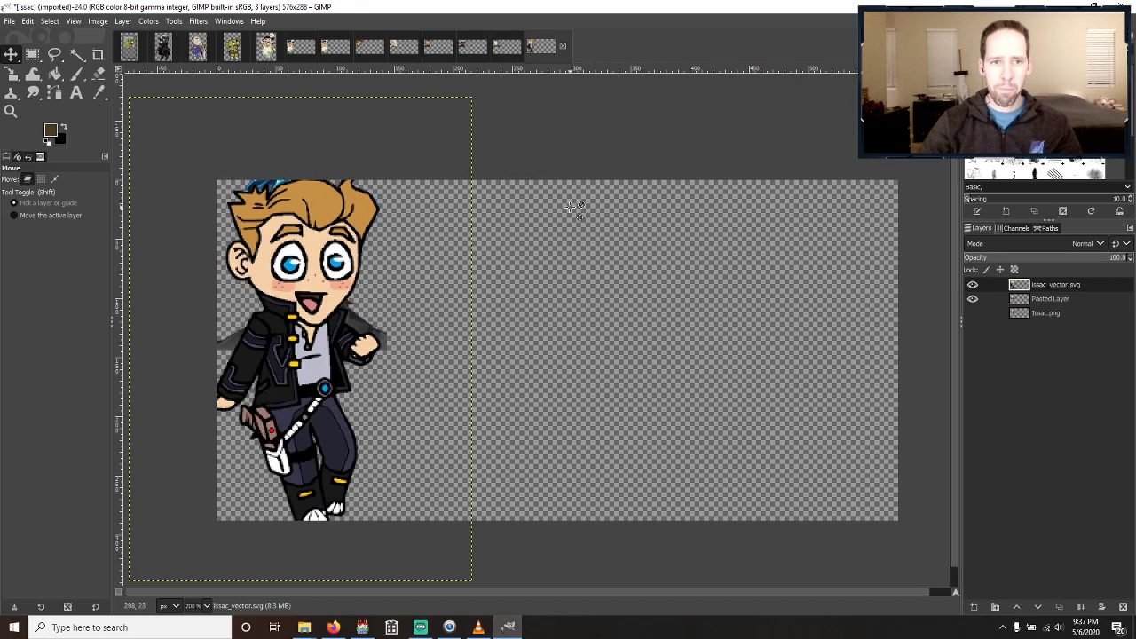
{"action": "left_click", "coordinate": [74, 20]}
{"action": "left_click", "coordinate": [98, 270]}
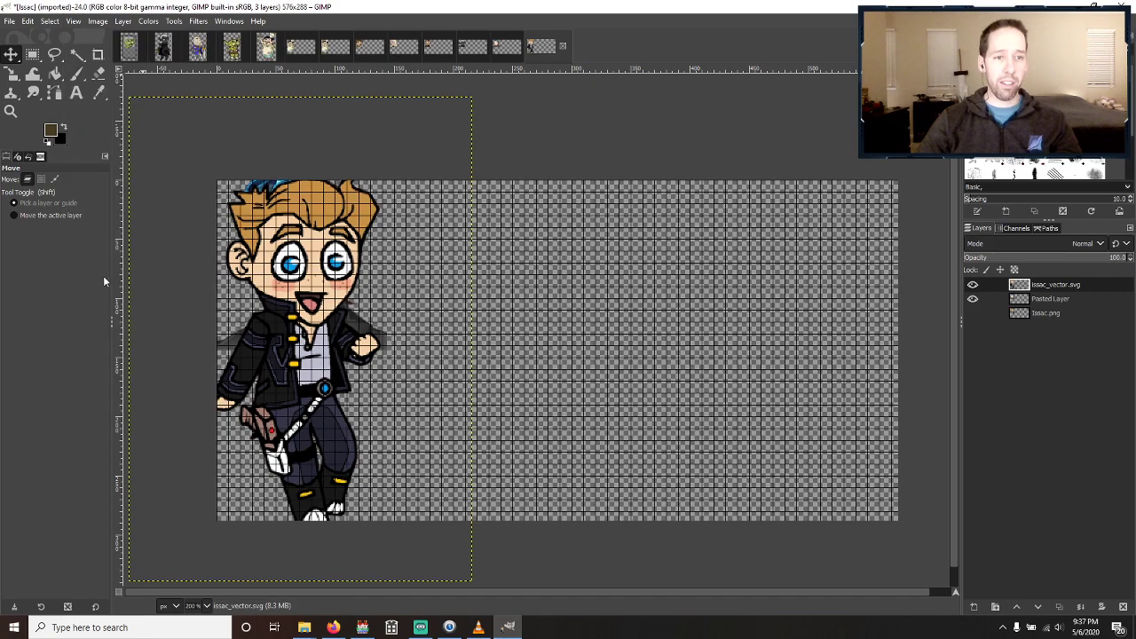
{"action": "left_click", "coordinate": [74, 20]}
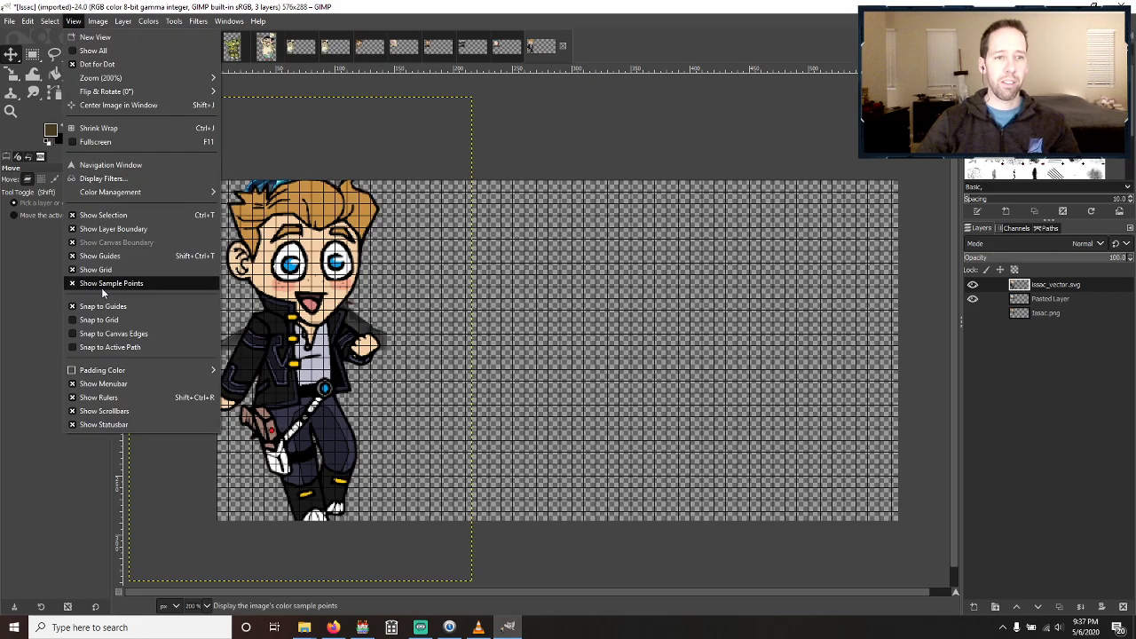
{"action": "left_click", "coordinate": [98, 319]}
{"action": "left_click", "coordinate": [97, 21]}
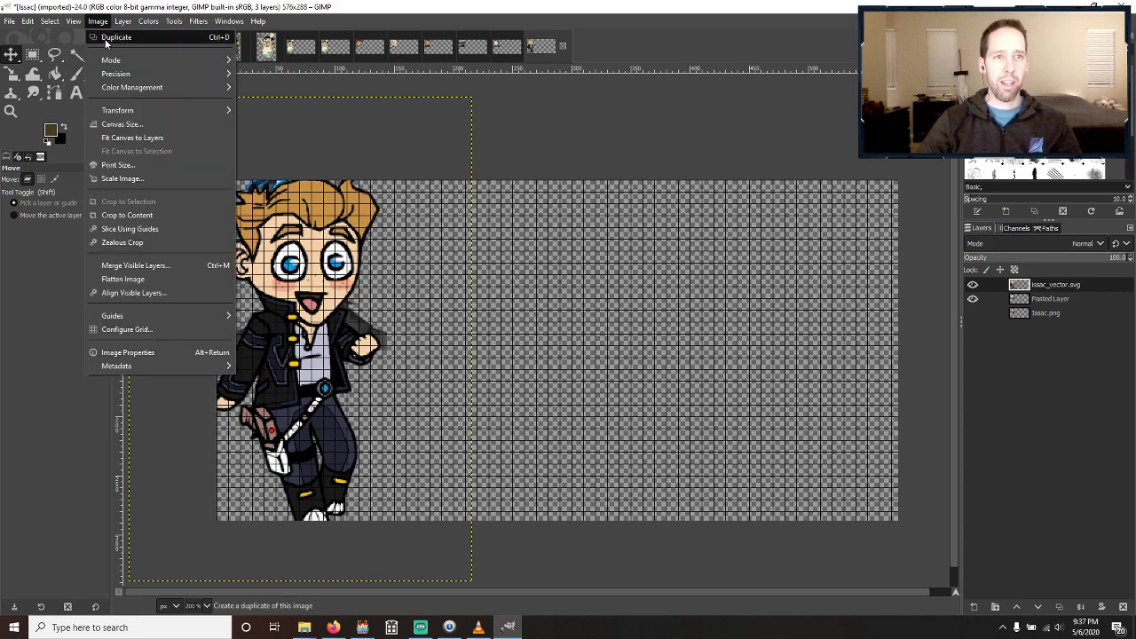
{"action": "left_click", "coordinate": [124, 329]}
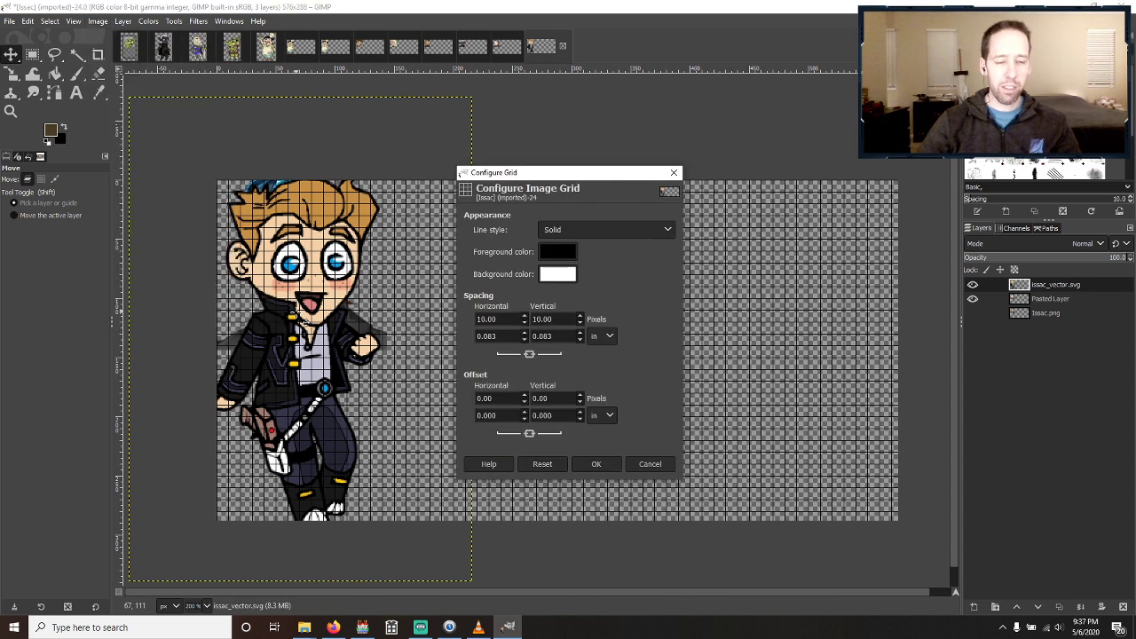
{"action": "triple_click", "coordinate": [490, 318]}
{"action": "type", "text": "144"}
{"action": "key", "text": "Tab"}
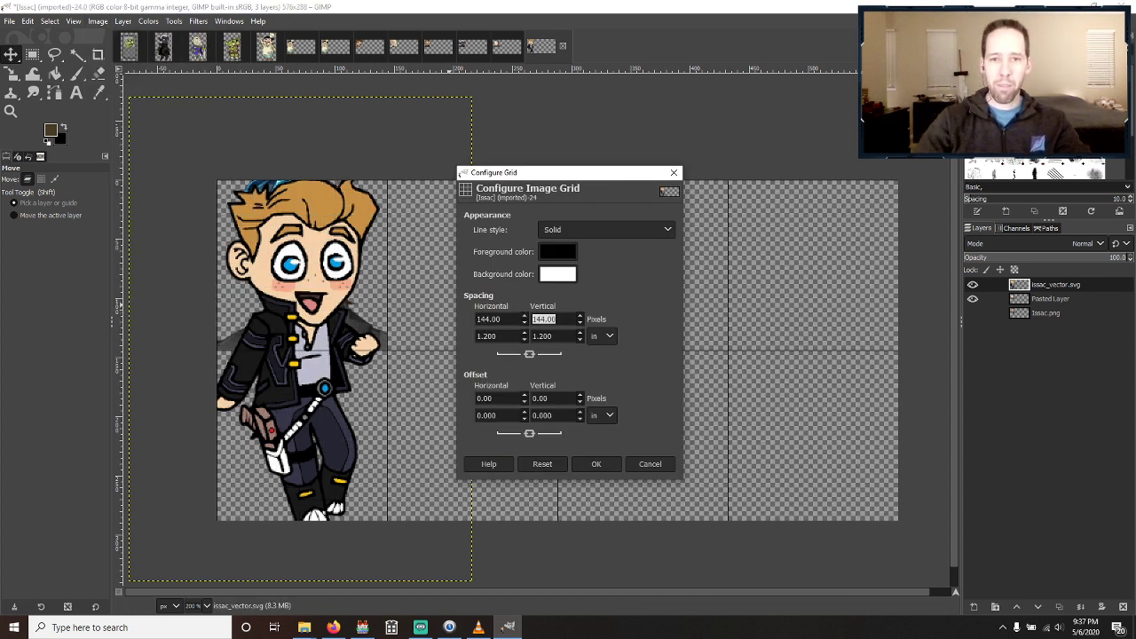
{"action": "left_click", "coordinate": [595, 463]}
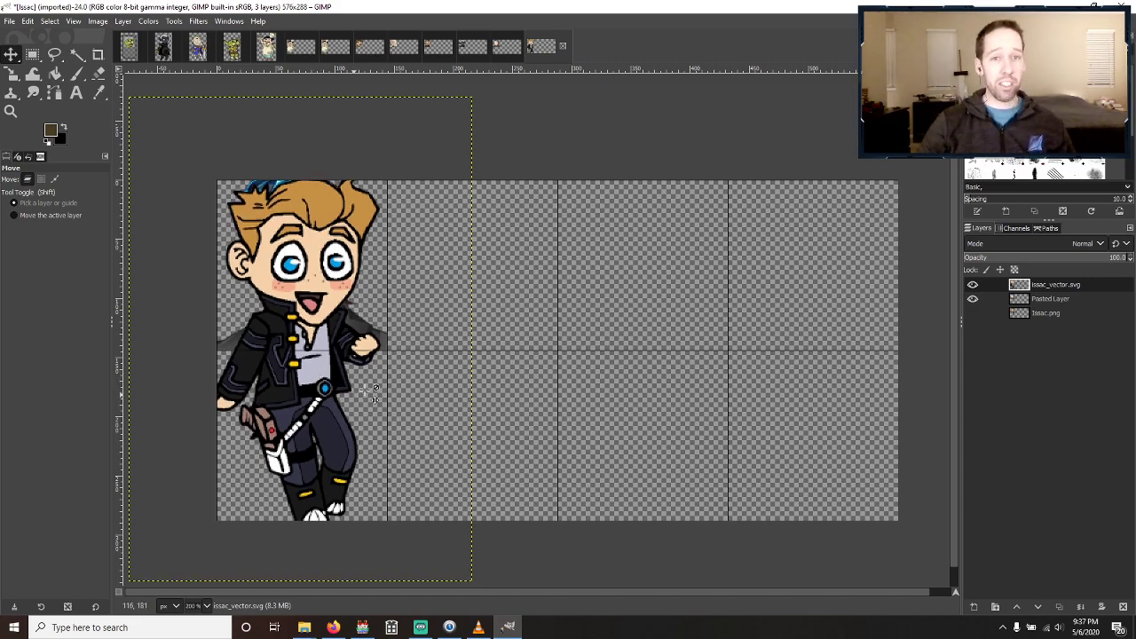
Check the head placement in the Rylatar and Dax sheets, and shift the Issac artwork down a few pixels to match.
{"action": "left_click", "coordinate": [507, 49]}
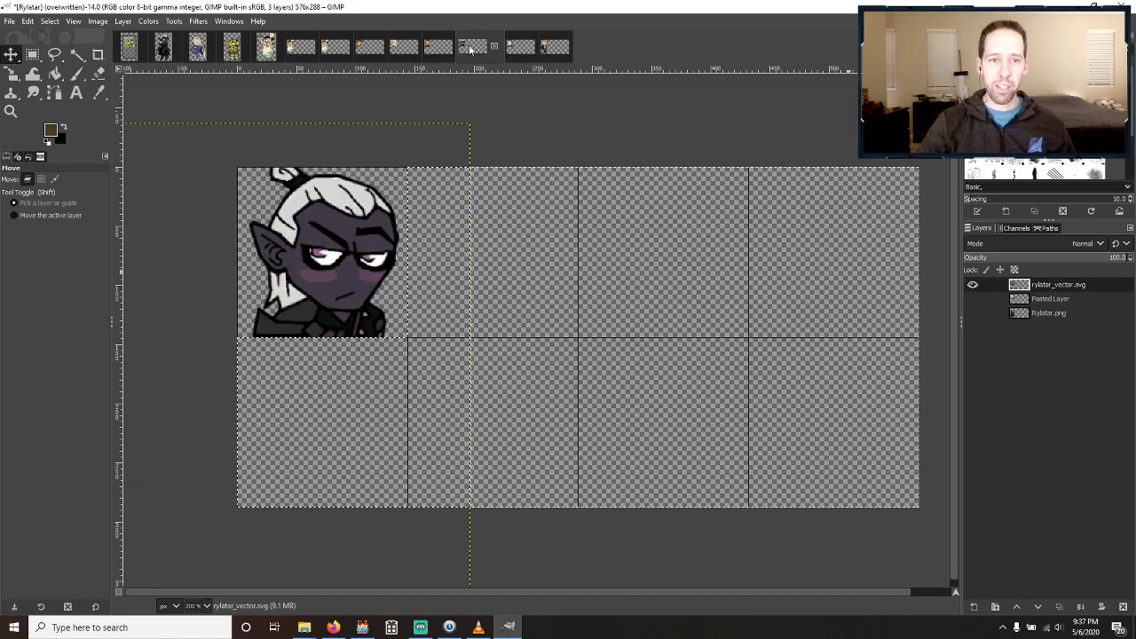
{"action": "left_click", "coordinate": [520, 49]}
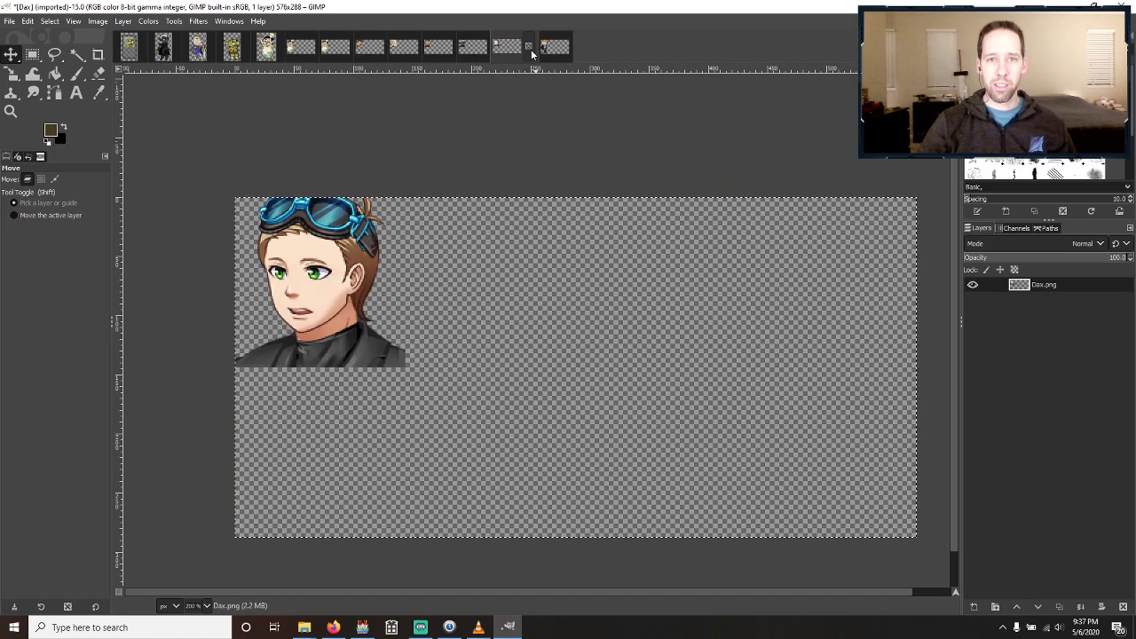
{"action": "left_click", "coordinate": [536, 47]}
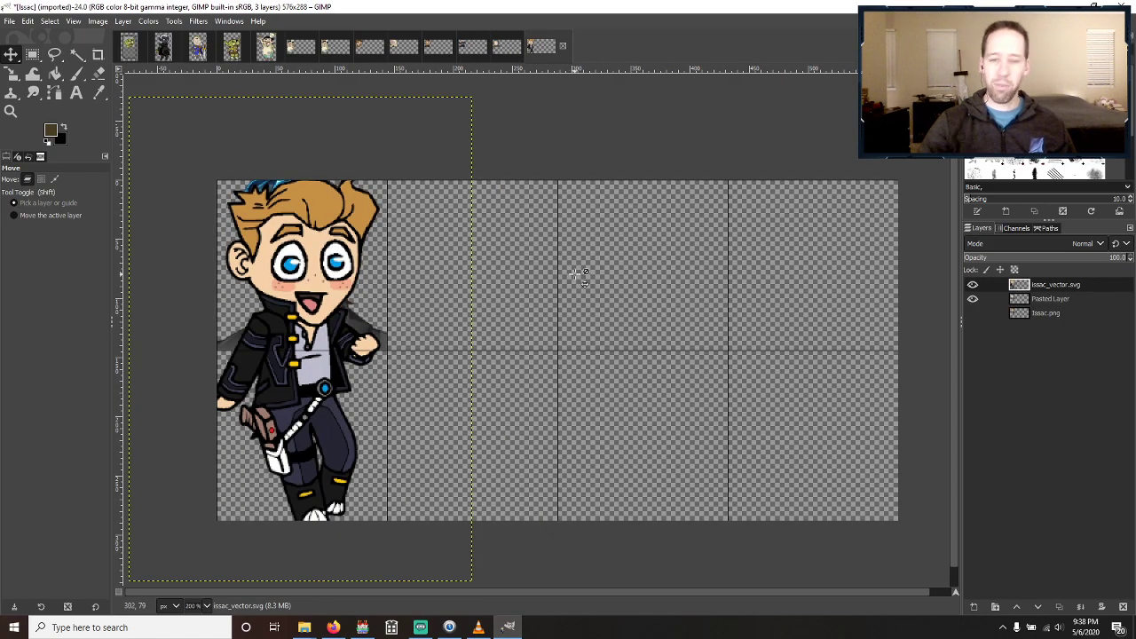
{"action": "key", "text": "Down"}
{"action": "key", "text": "Down"}
{"action": "key", "text": "Down"}
{"action": "key", "text": "Down"}
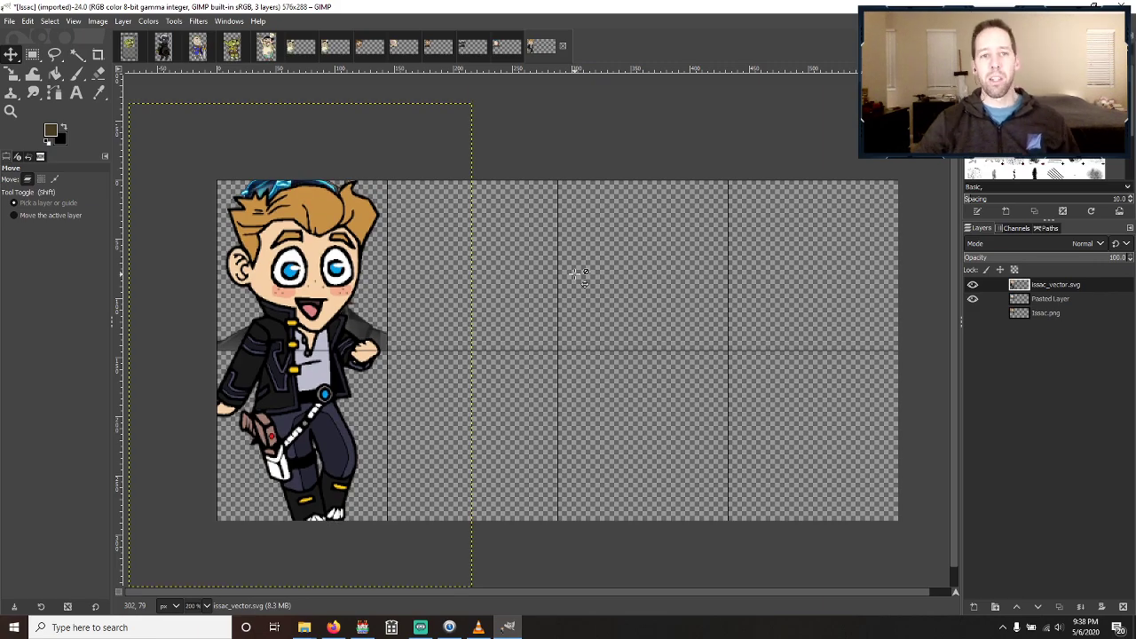
{"action": "key", "text": "Down"}
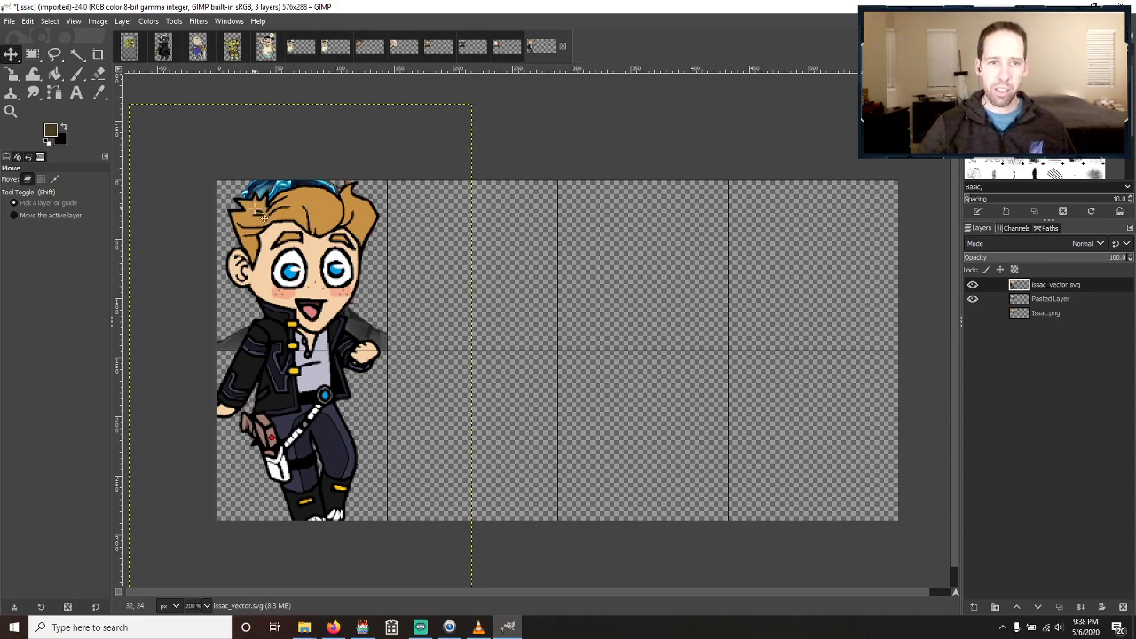
Hide the reference face, crop the Issac artwork to the first 144 × 144 cell, and overwrite Issac.png.
{"action": "left_click", "coordinate": [974, 299]}
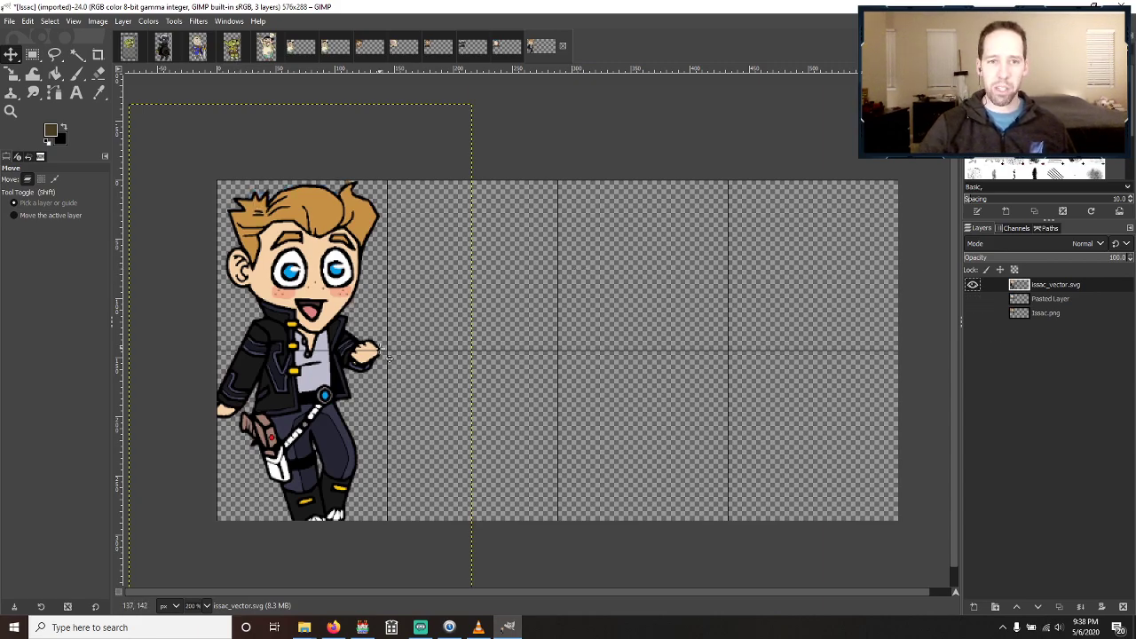
{"action": "left_click", "coordinate": [32, 54]}
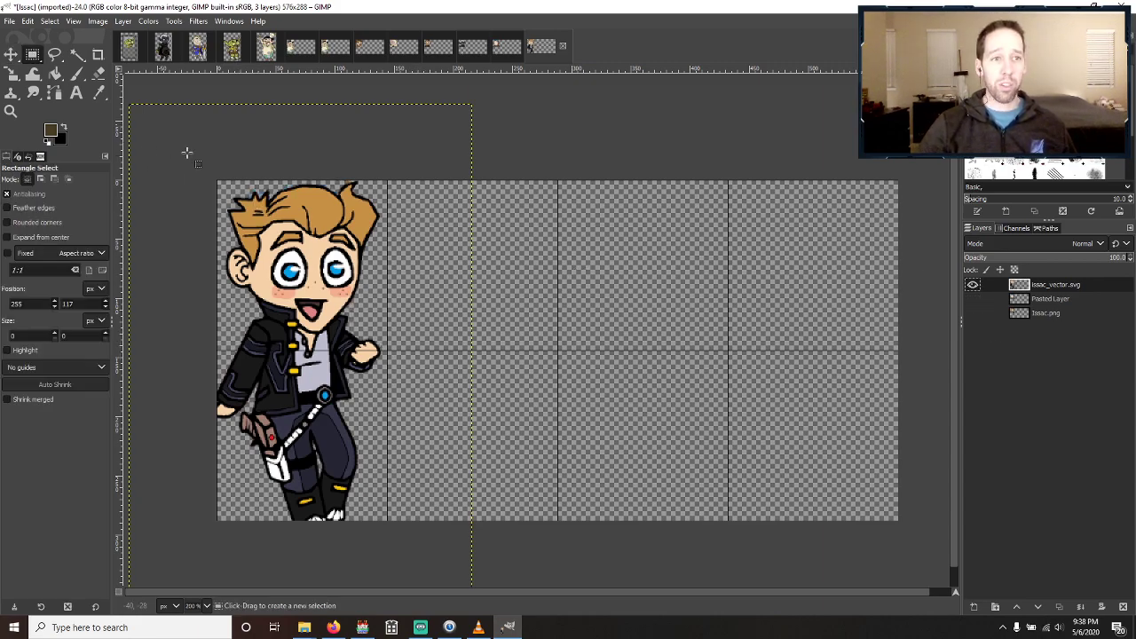
{"action": "left_click_drag", "start_coordinate": [217, 181], "coordinate": [381, 349]}
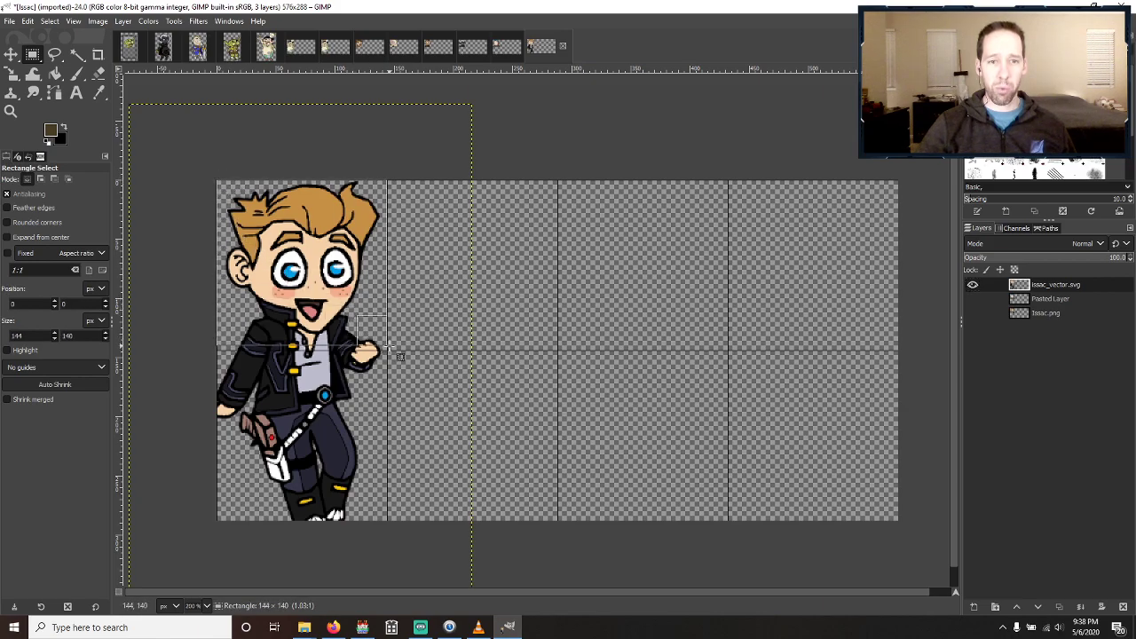
{"action": "key", "text": "ctrl"}
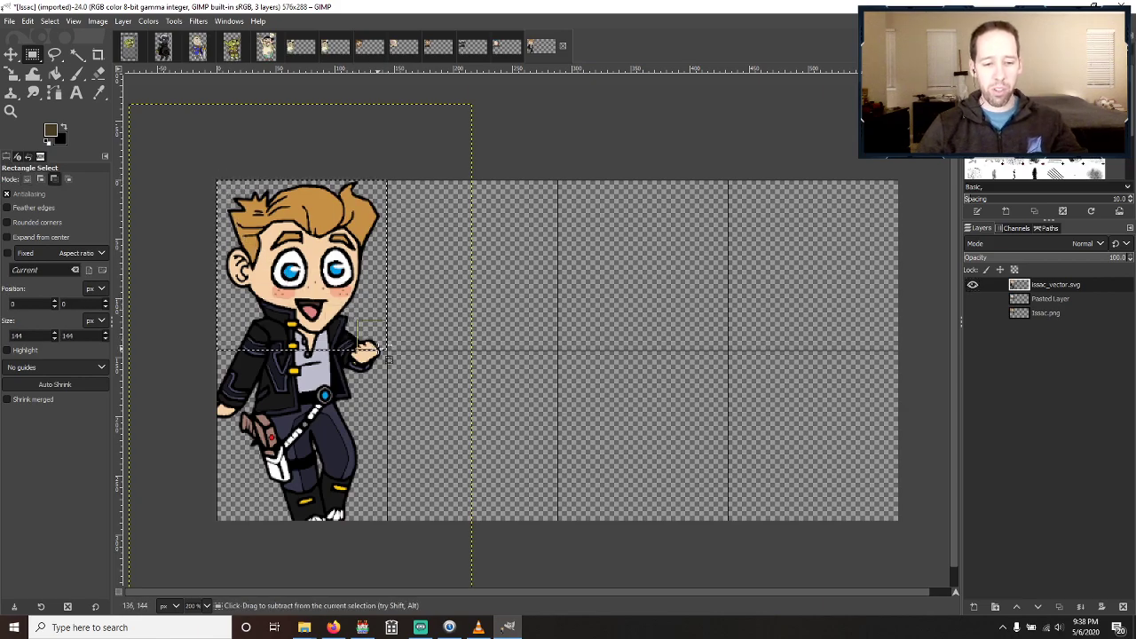
{"action": "key", "text": "ctrl+i"}
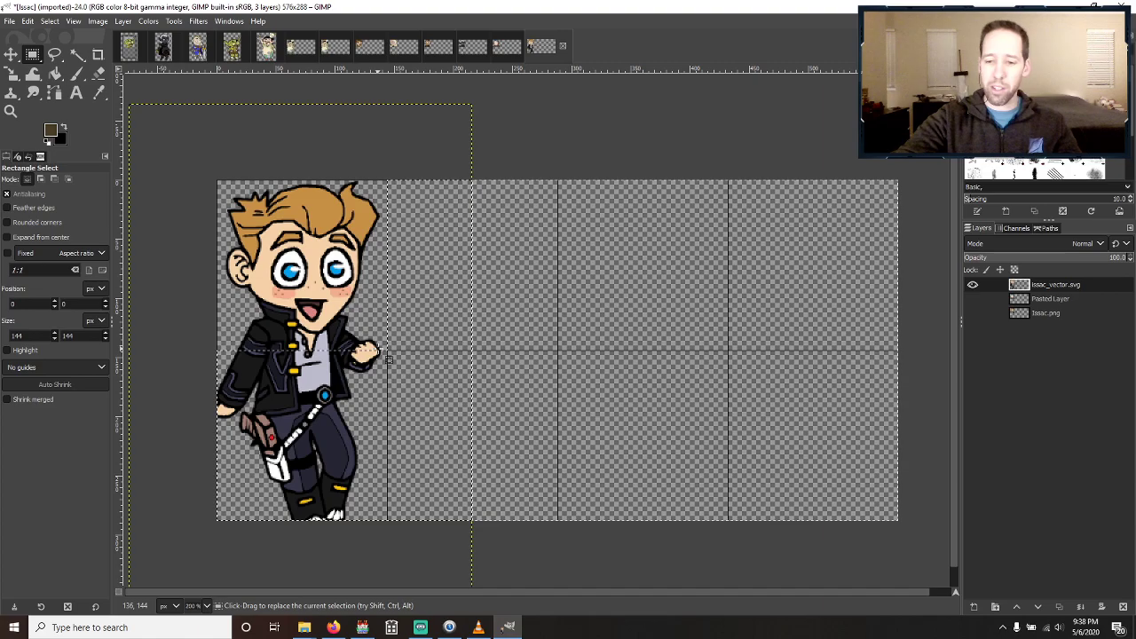
{"action": "key", "text": "Delete"}
{"action": "left_click", "coordinate": [10, 21]}
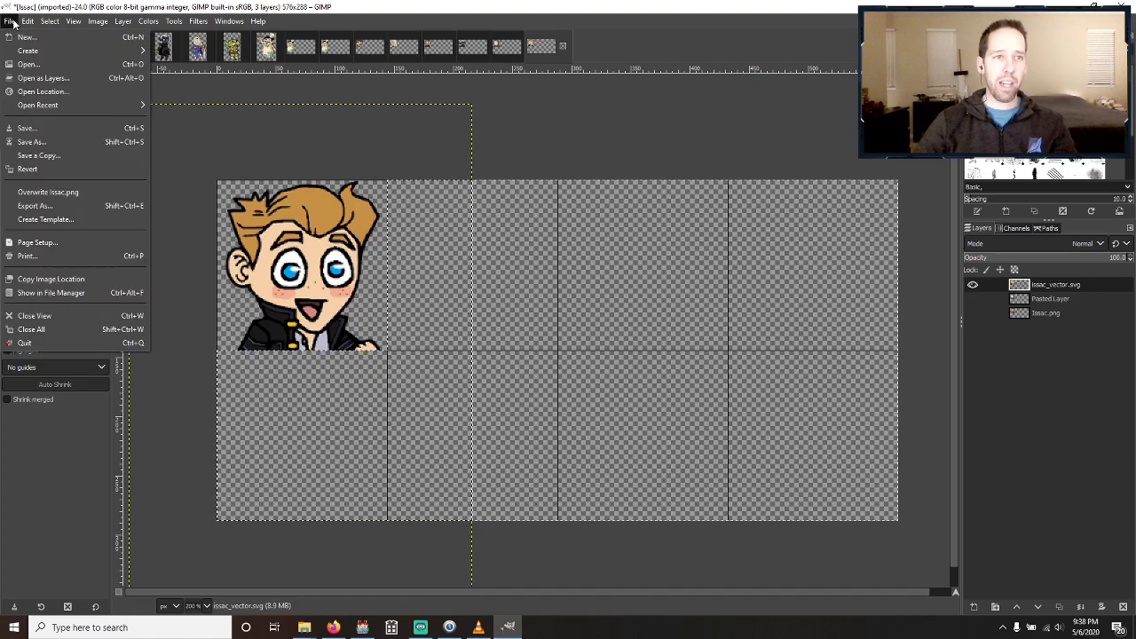
{"action": "left_click", "coordinate": [56, 193]}
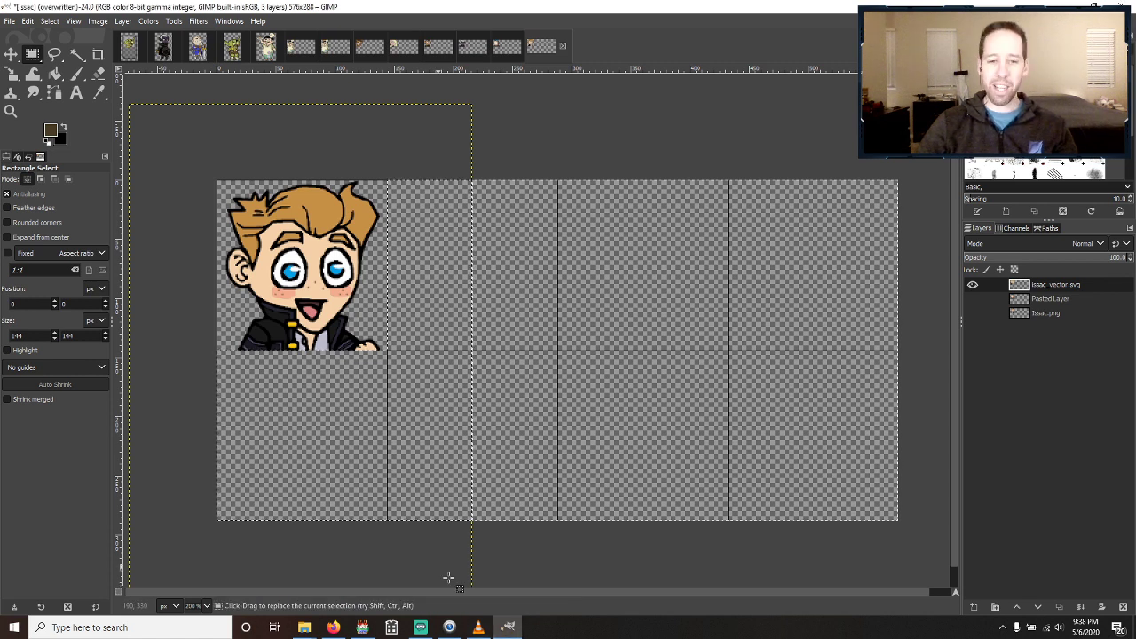
Switch to RPG Maker MV and compare the face images of Thayne, Dax, Hondo and Issac in the actor database.
{"action": "left_click", "coordinate": [363, 627]}
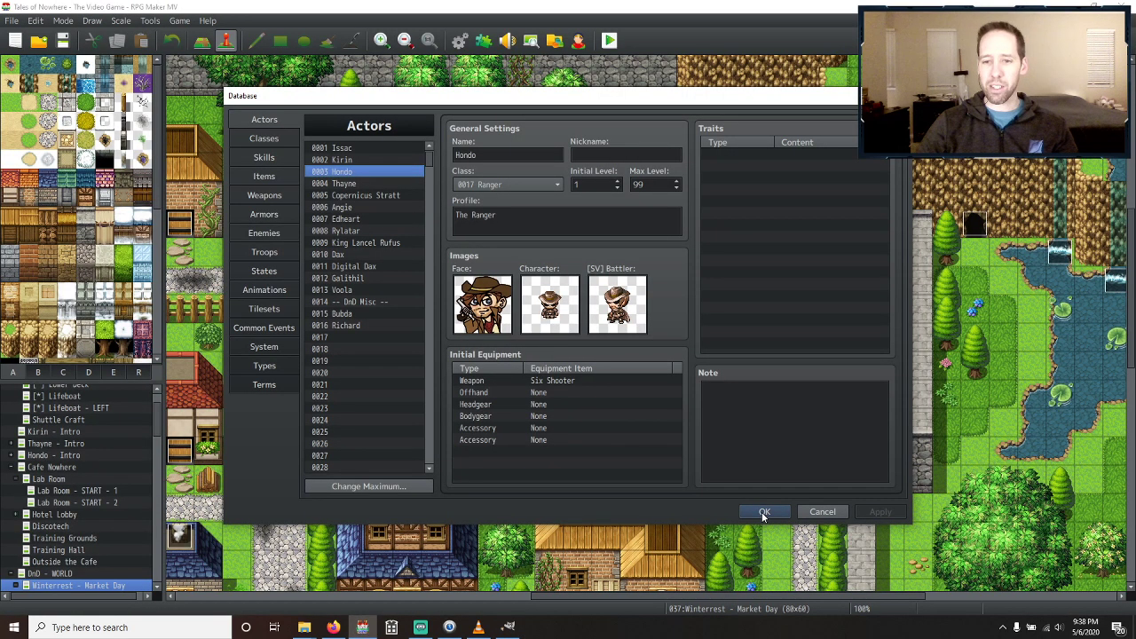
{"action": "left_click", "coordinate": [348, 184]}
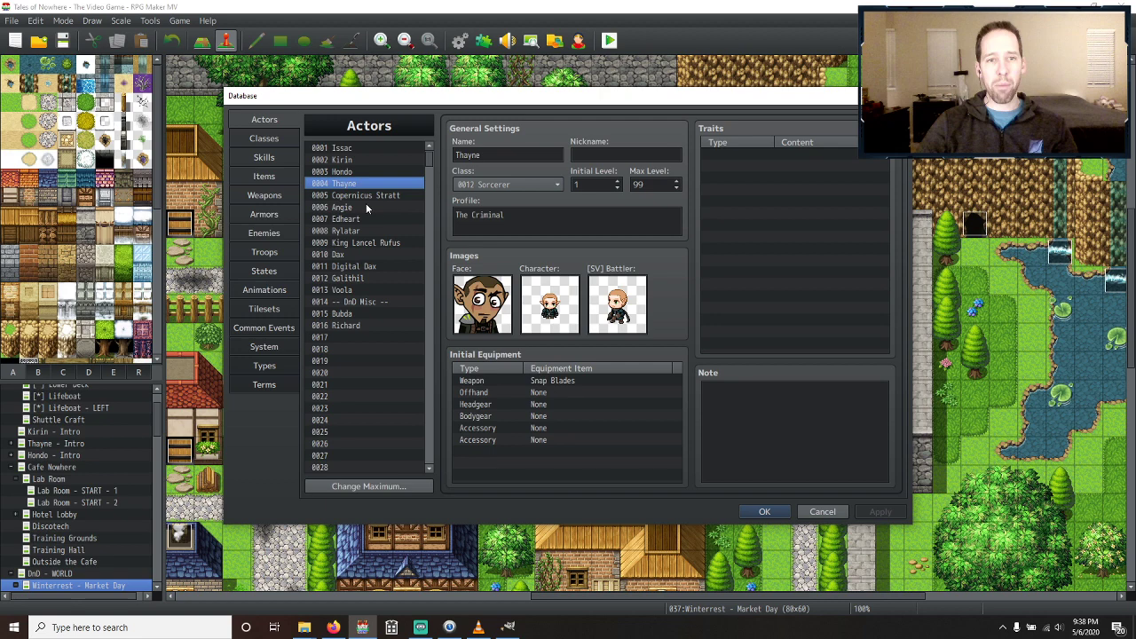
{"action": "left_click", "coordinate": [354, 254]}
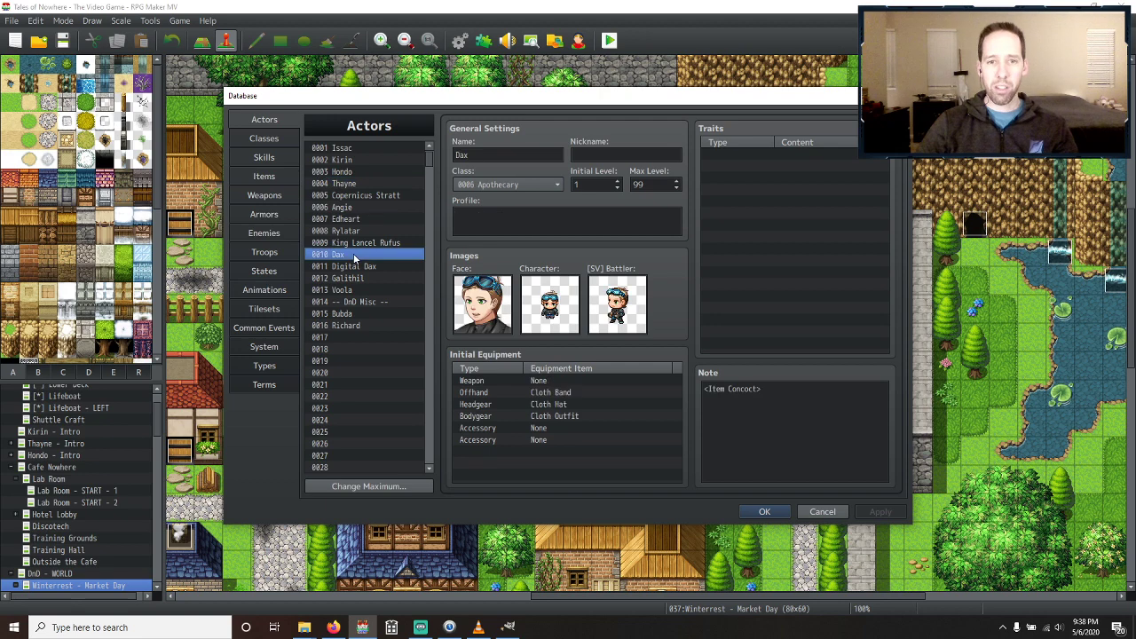
{"action": "left_click", "coordinate": [356, 182]}
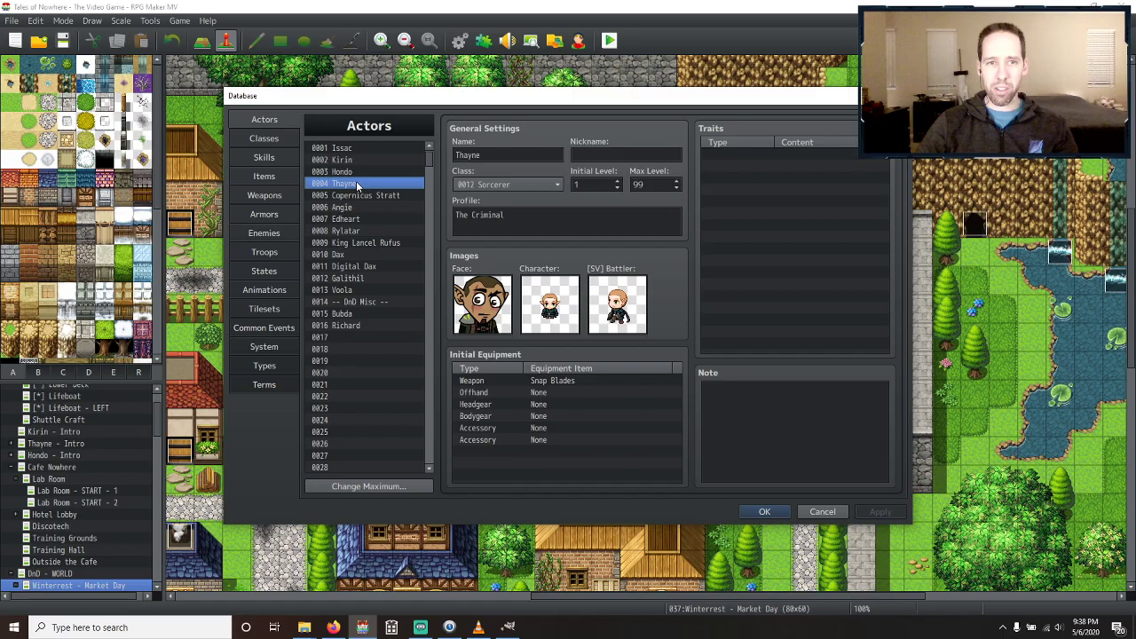
{"action": "key", "text": "Up"}
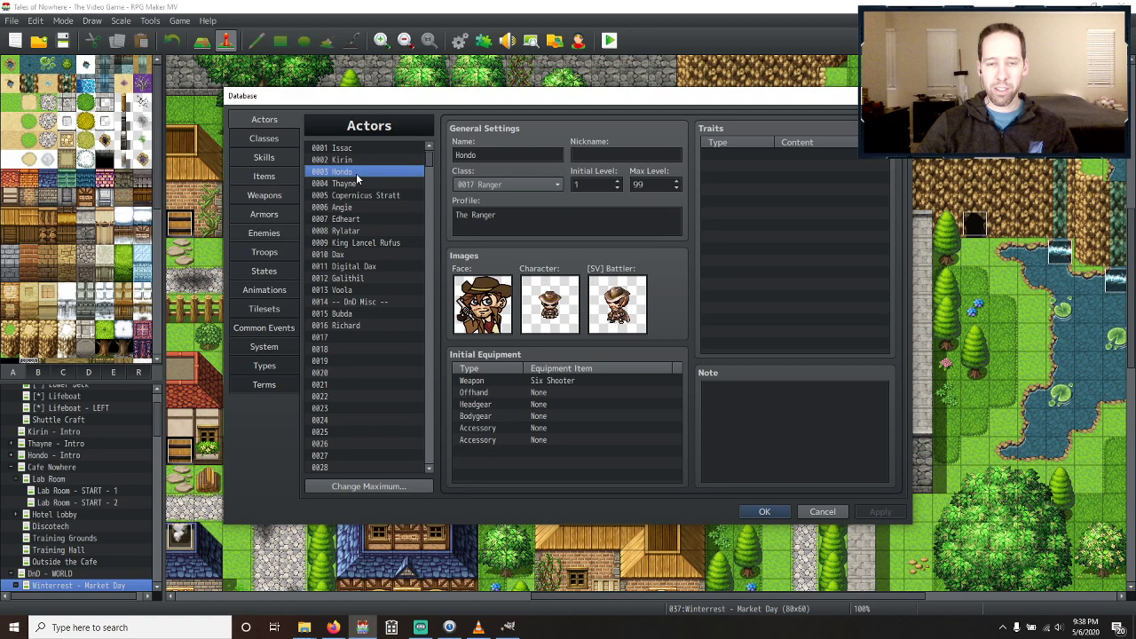
{"action": "left_click", "coordinate": [356, 151]}
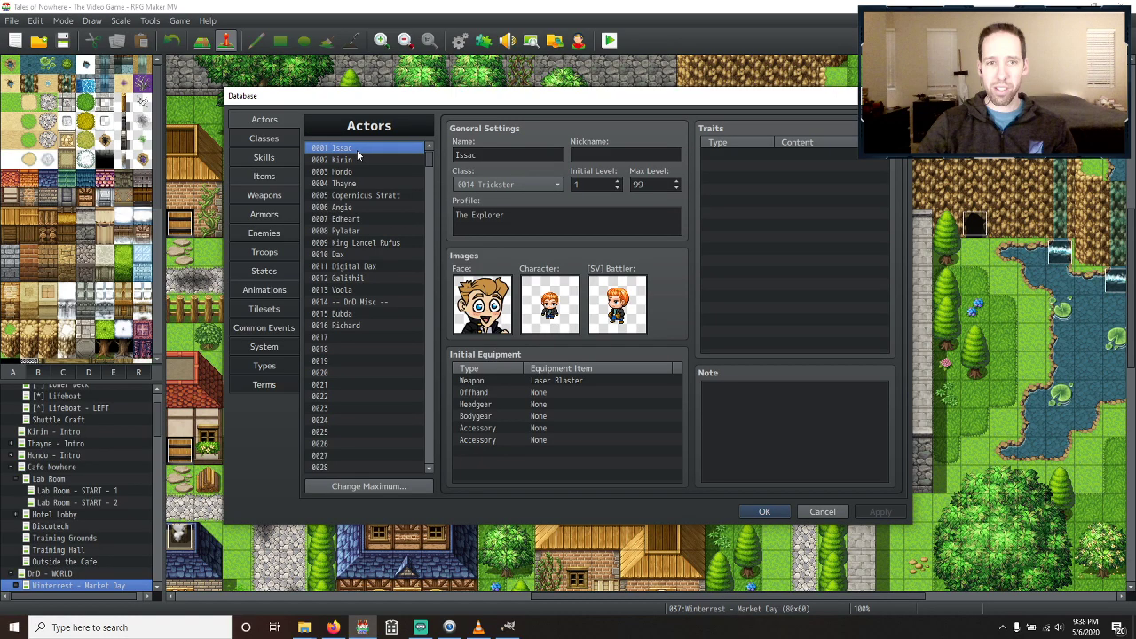
{"action": "key", "text": "Down"}
{"action": "key", "text": "Down"}
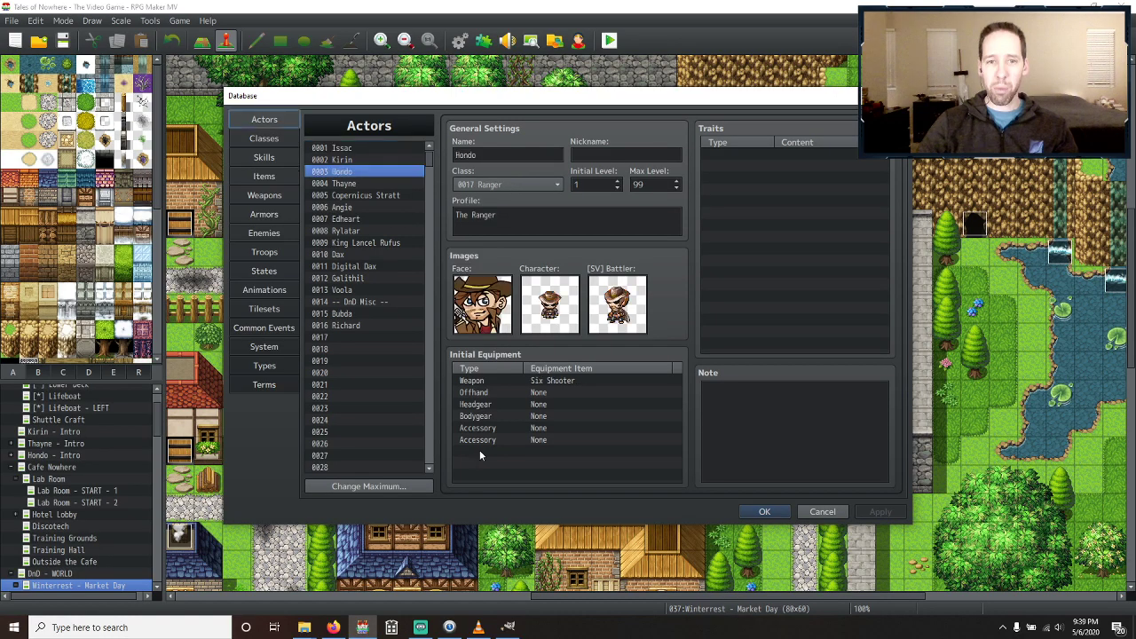
Review the face images of the actors in order, from Issac to Bubda, for remaining faces that need replacing.
{"action": "left_click", "coordinate": [348, 148]}
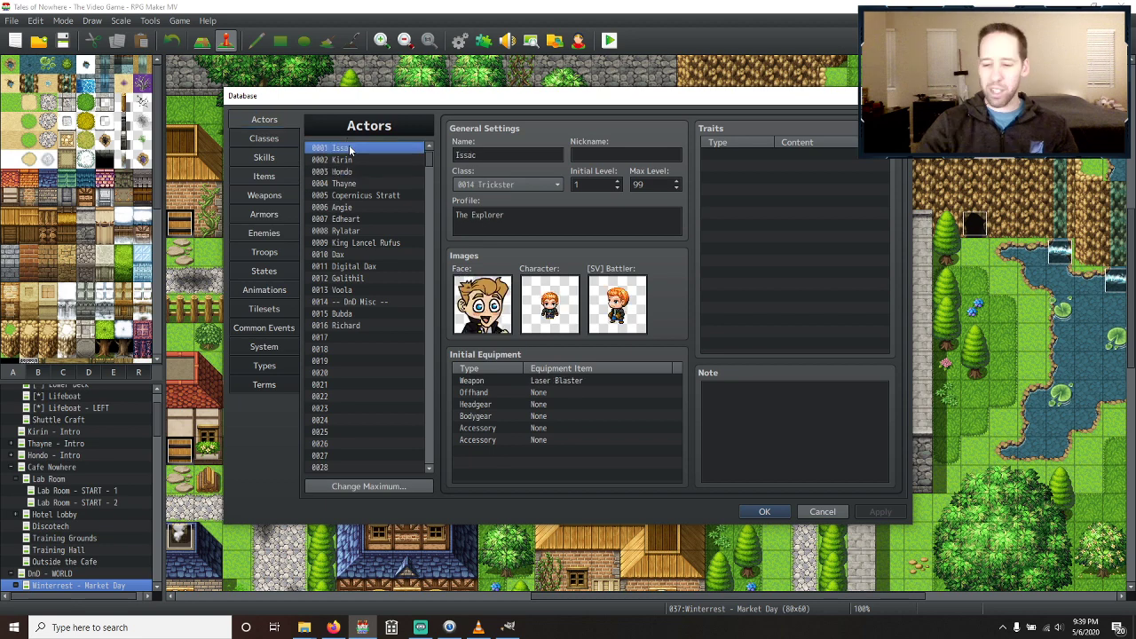
{"action": "key", "text": "Down"}
{"action": "key", "text": "Down"}
{"action": "key", "text": "Down"}
{"action": "key", "text": "Down"}
{"action": "key", "text": "Down"}
{"action": "key", "text": "Down"}
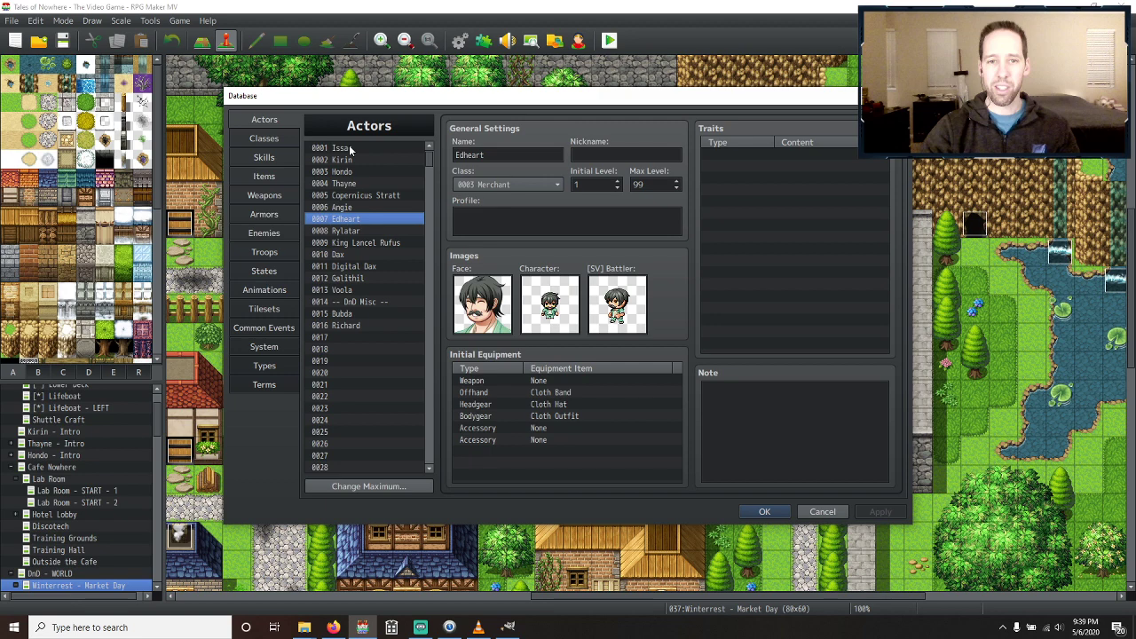
{"action": "key", "text": "Down"}
{"action": "key", "text": "Down"}
{"action": "key", "text": "Down"}
{"action": "key", "text": "Down"}
{"action": "key", "text": "Down"}
{"action": "key", "text": "Down"}
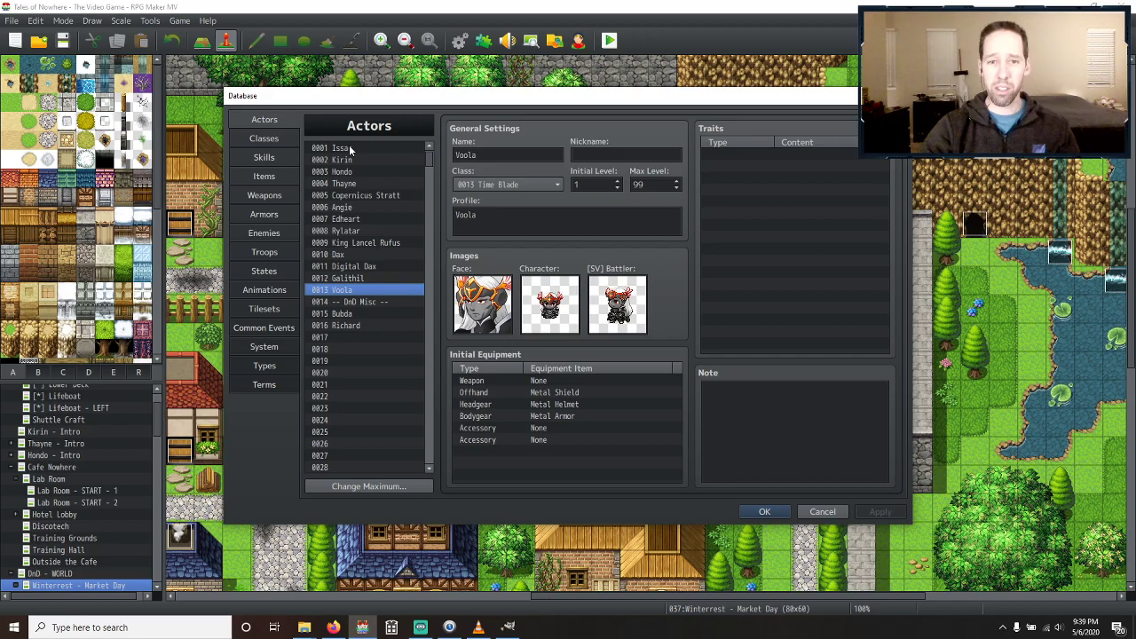
{"action": "key", "text": "Down"}
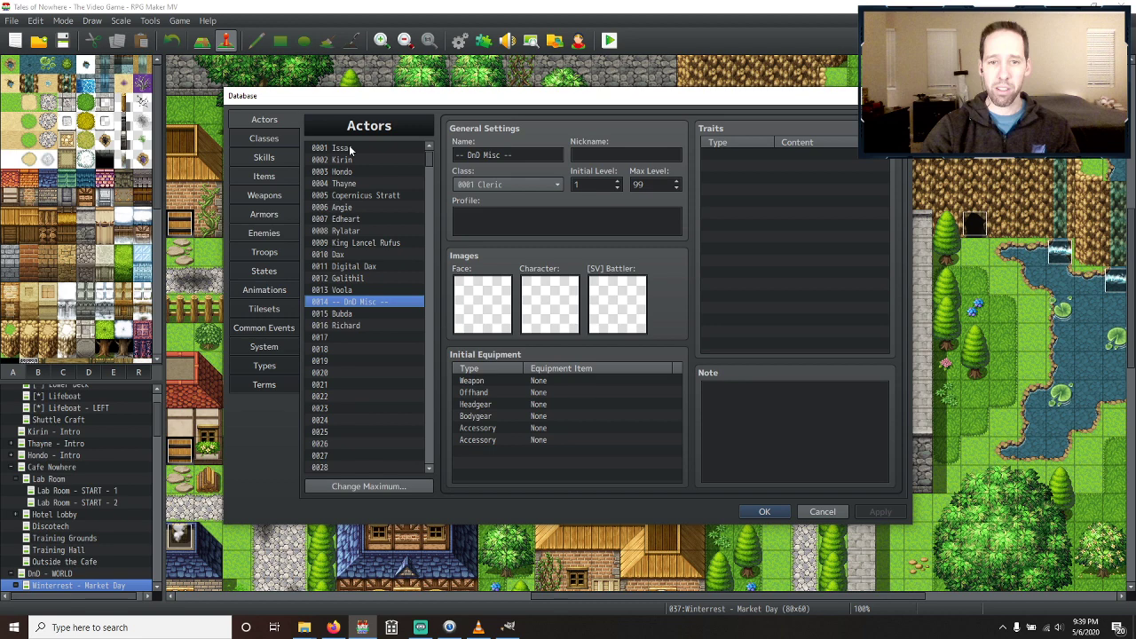
{"action": "key", "text": "Down"}
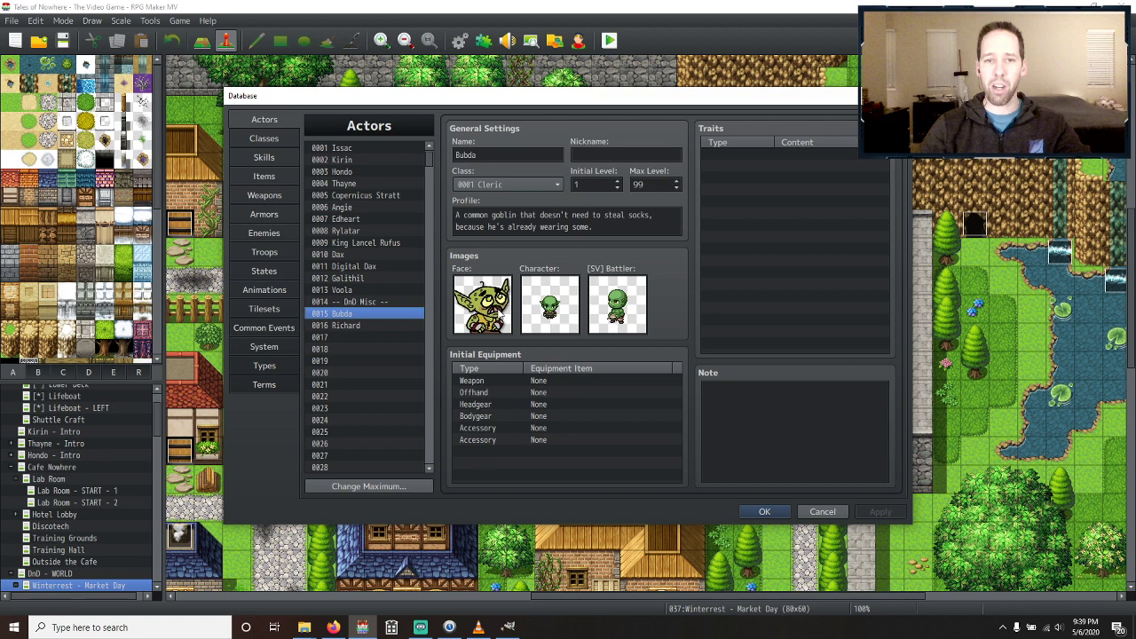
Open Bubda.png from the game's img\faces folder in GIMP.
{"action": "key", "text": "alt+Tab"}
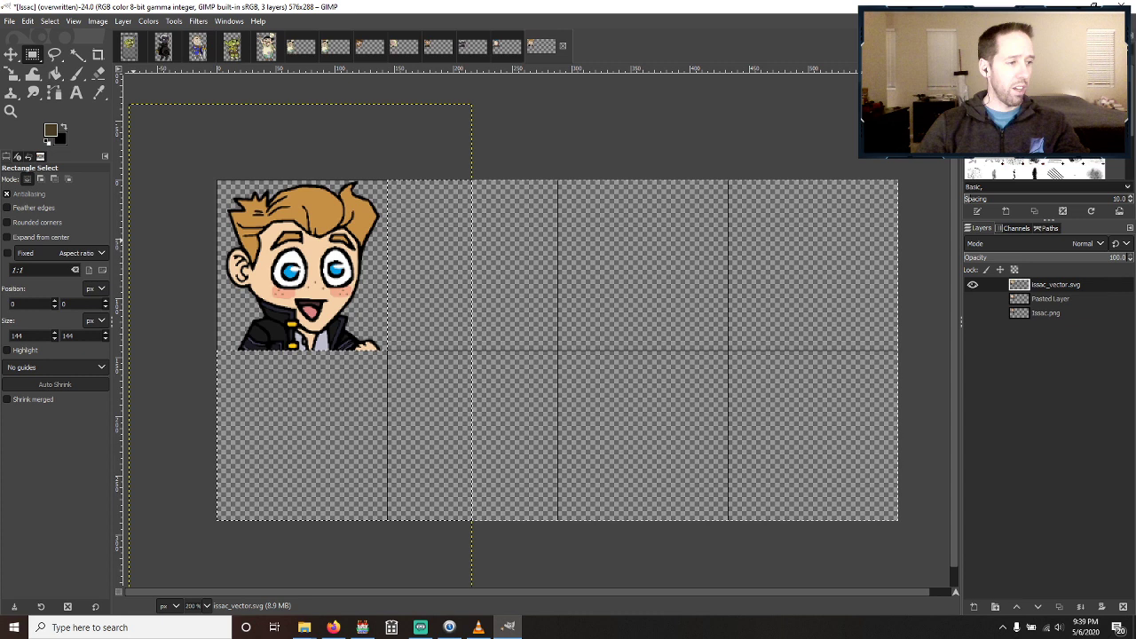
{"action": "left_click", "coordinate": [303, 626]}
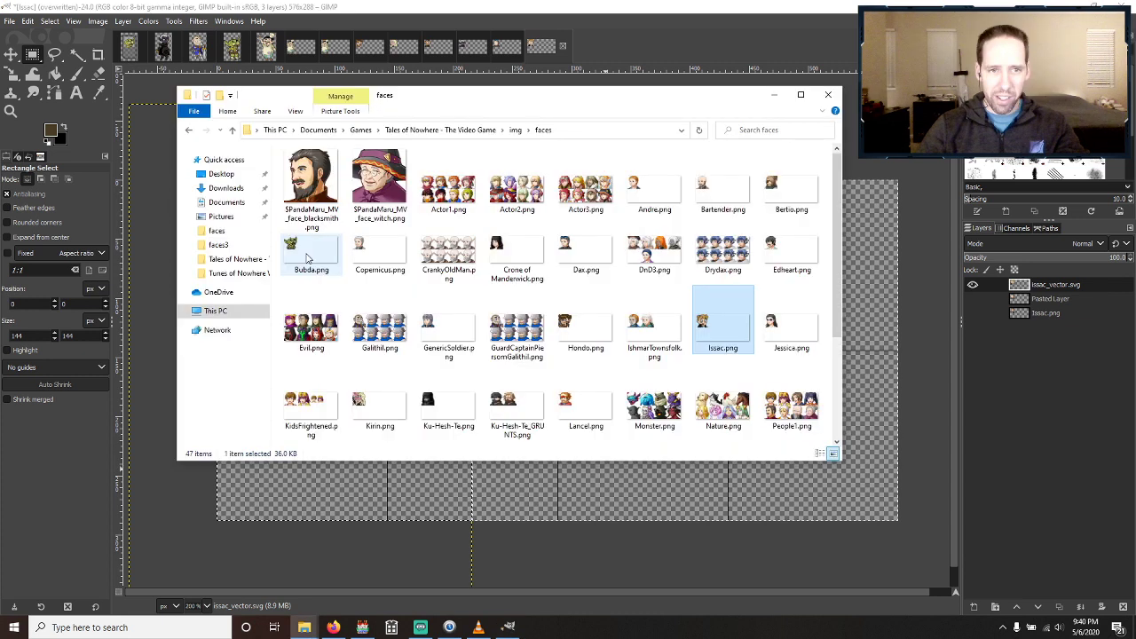
{"action": "right_click", "coordinate": [307, 257]}
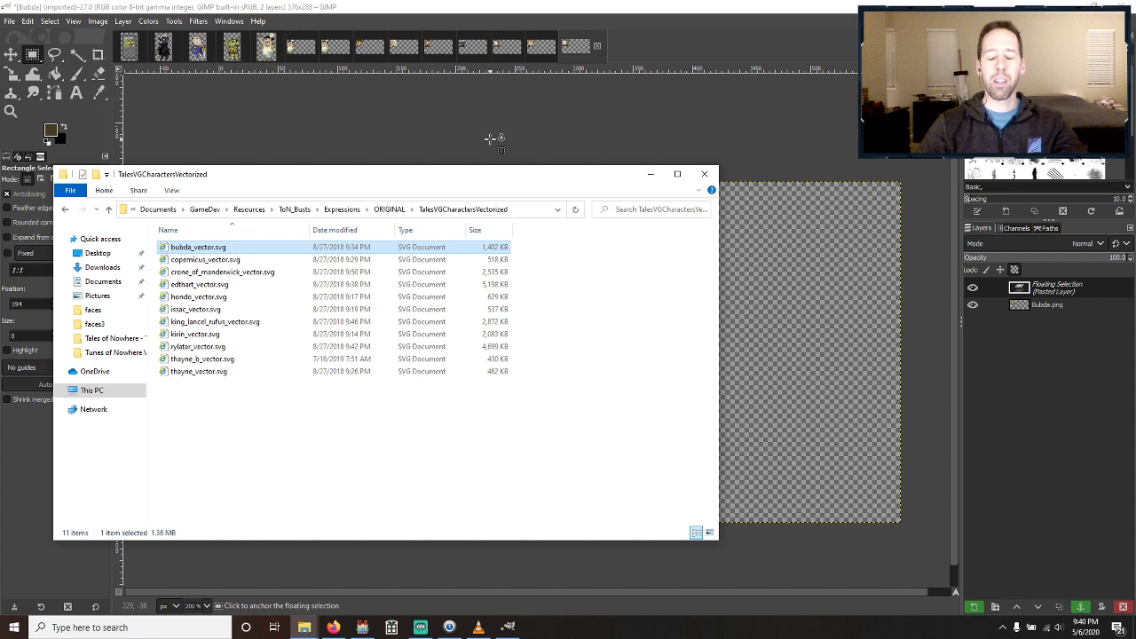
Add bubda_vector.svg to the Bubda image as a scaled-down layer and convert the floating reference face into a normal layer.
{"action": "left_click_drag", "start_coordinate": [490, 138], "coordinate": [1020, 466]}
{"action": "key", "text": "shift+s"}
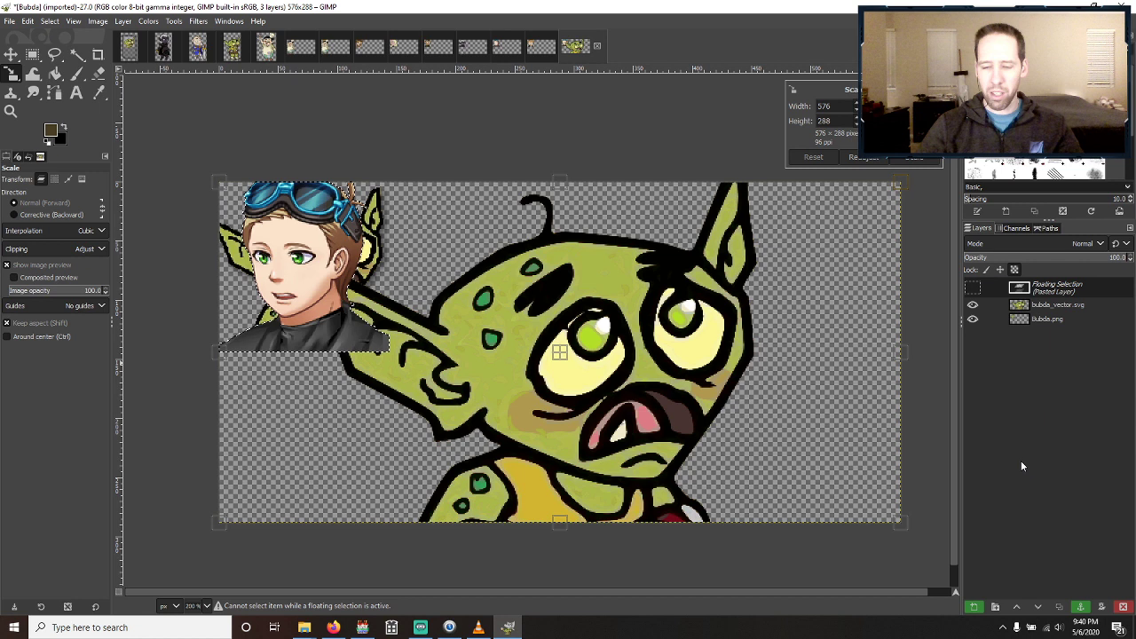
{"action": "key", "text": "shift+ctrl+n"}
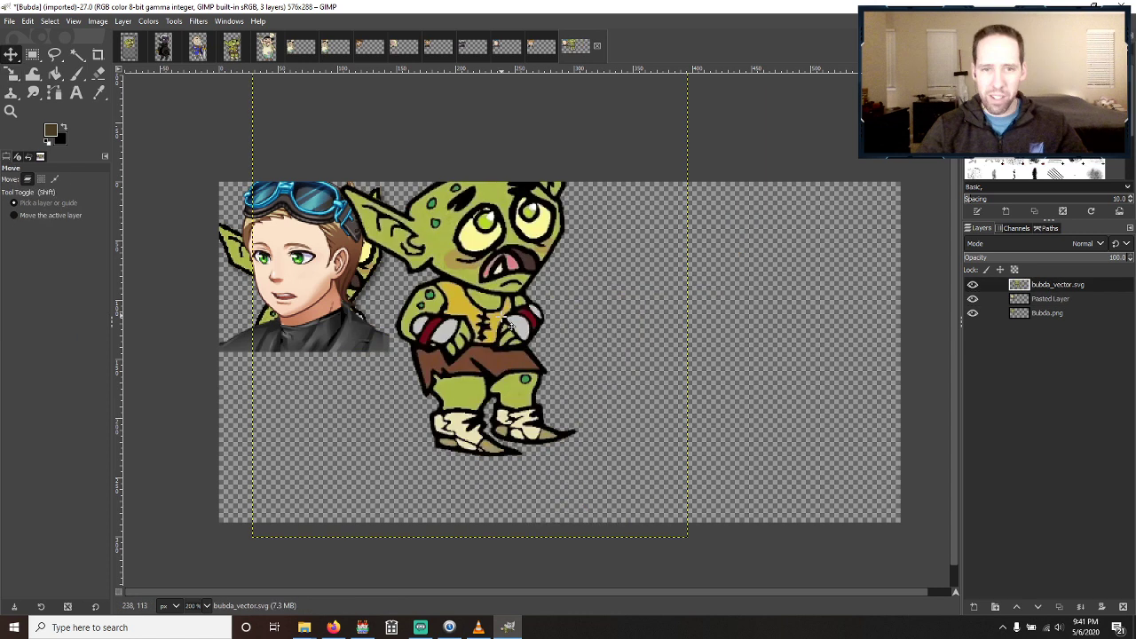
Position the Bubda artwork's head over the reference face in the first cell, and hide the reference and original layers.
{"action": "left_click_drag", "start_coordinate": [510, 326], "coordinate": [338, 365]}
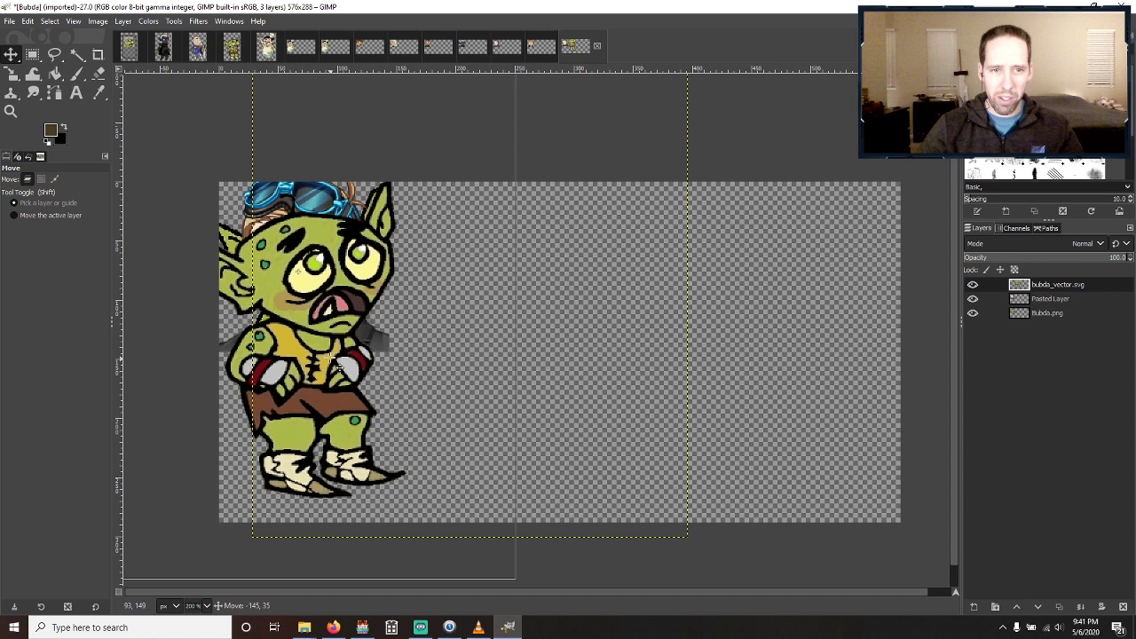
{"action": "left_click", "coordinate": [971, 285]}
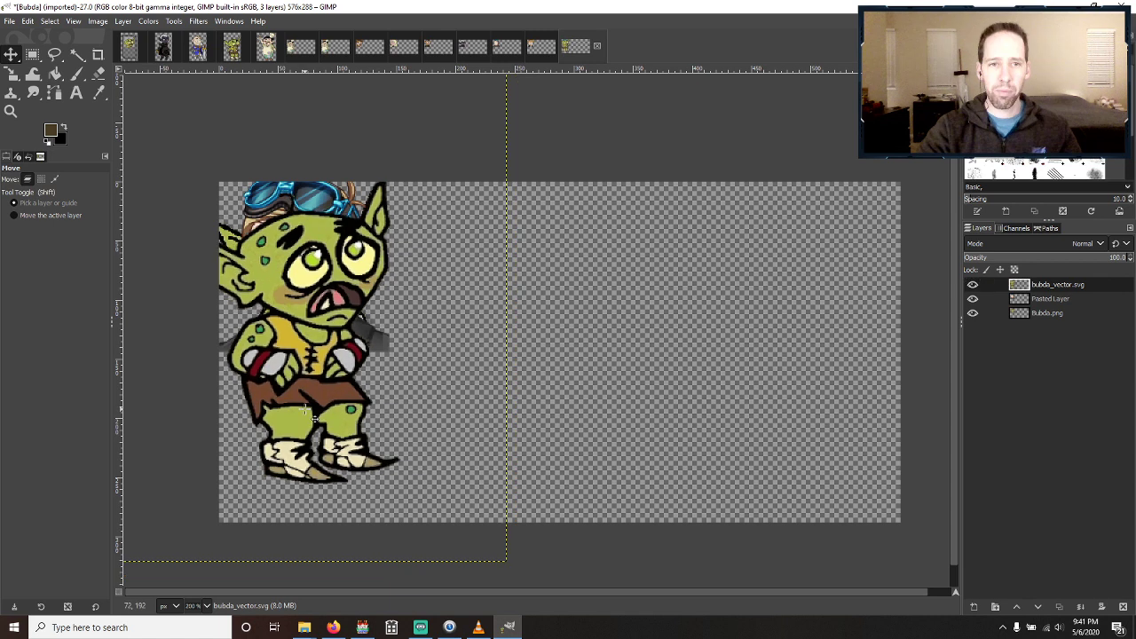
{"action": "left_click_drag", "start_coordinate": [972, 299], "coordinate": [971, 315]}
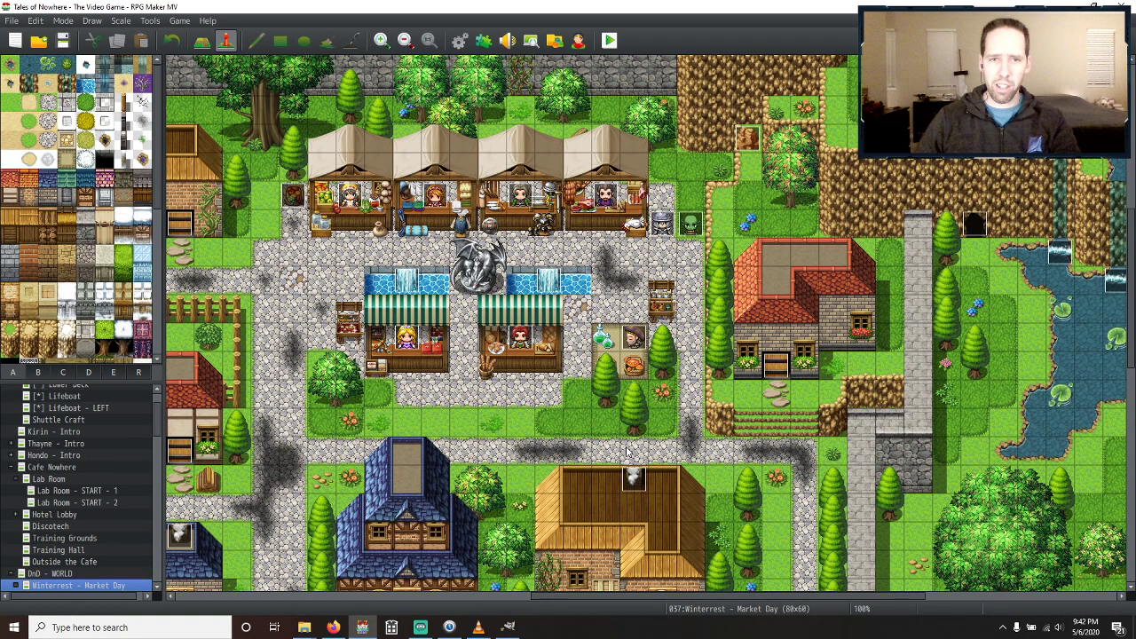
In RPG Maker MV's actor database, check Bubda's new face and compare it with the other actors' faces up to Kirin.
{"action": "key", "text": "F9"}
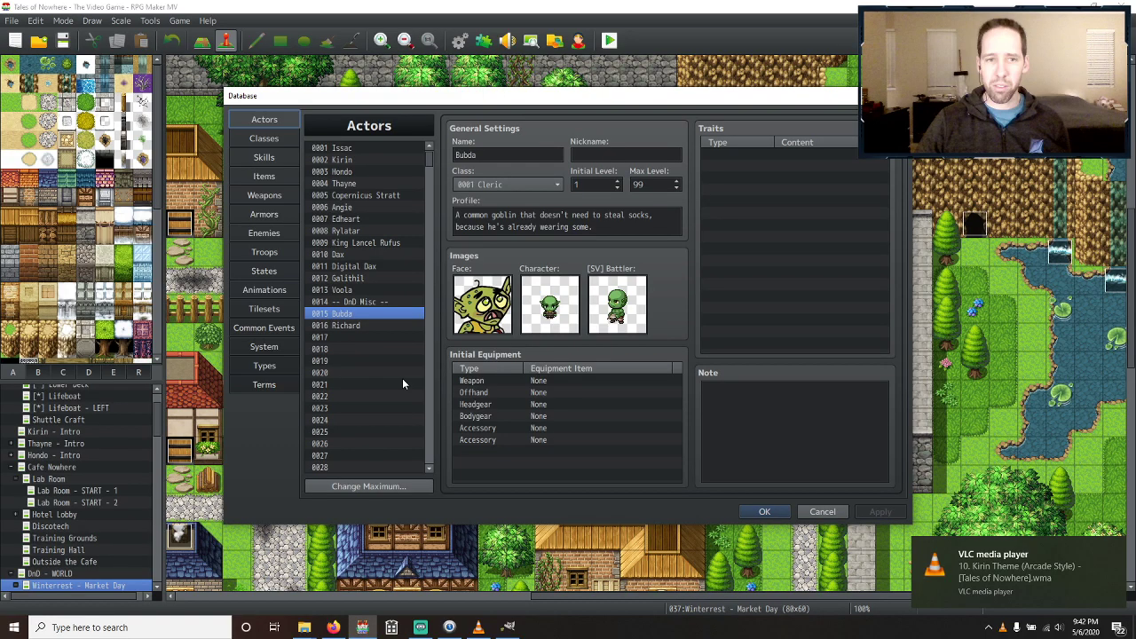
{"action": "key", "text": "Up"}
{"action": "key", "text": "Up"}
{"action": "key", "text": "Up"}
{"action": "key", "text": "Up"}
{"action": "key", "text": "Up"}
{"action": "key", "text": "Up"}
{"action": "key", "text": "Up"}
{"action": "key", "text": "Up"}
{"action": "key", "text": "Up"}
{"action": "key", "text": "Up"}
{"action": "key", "text": "Up"}
{"action": "key", "text": "Up"}
{"action": "key", "text": "Up"}
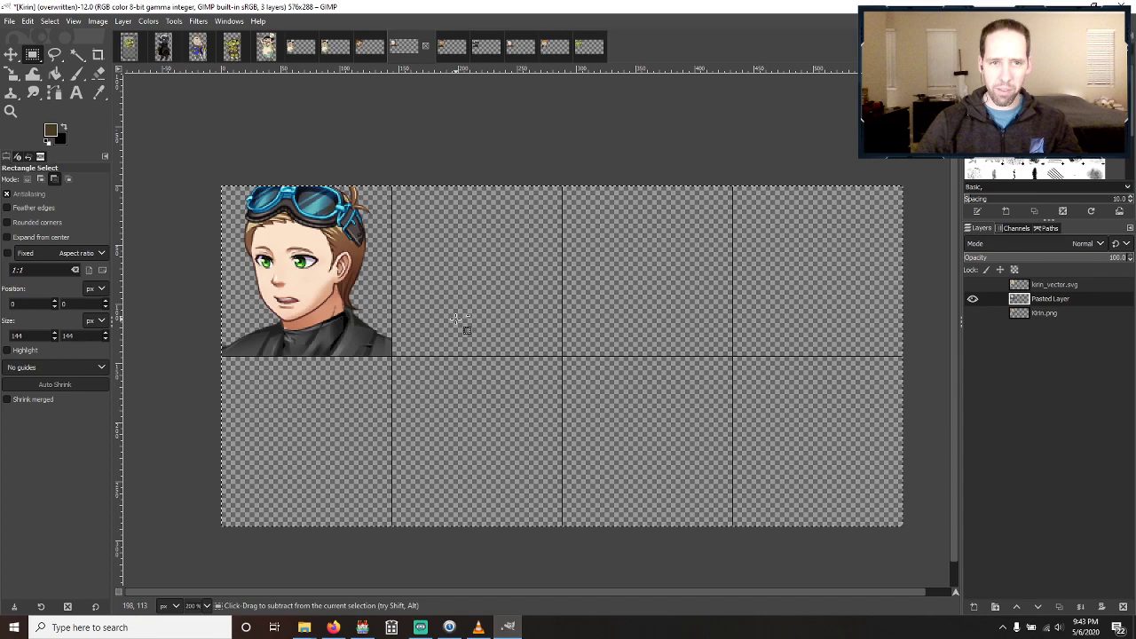
Undo the crop of the Kirin artwork in GIMP, and shift the Hondo artwork slightly down in its own image.
{"action": "key", "text": "ctrl+z"}
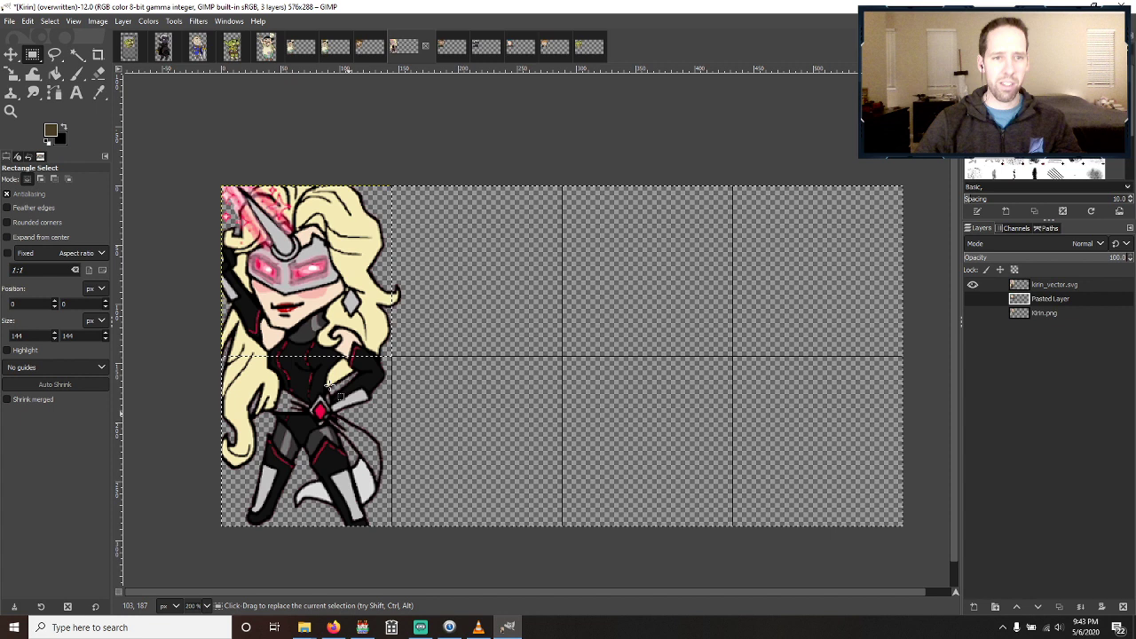
{"action": "key", "text": "ctrl+Page_Up"}
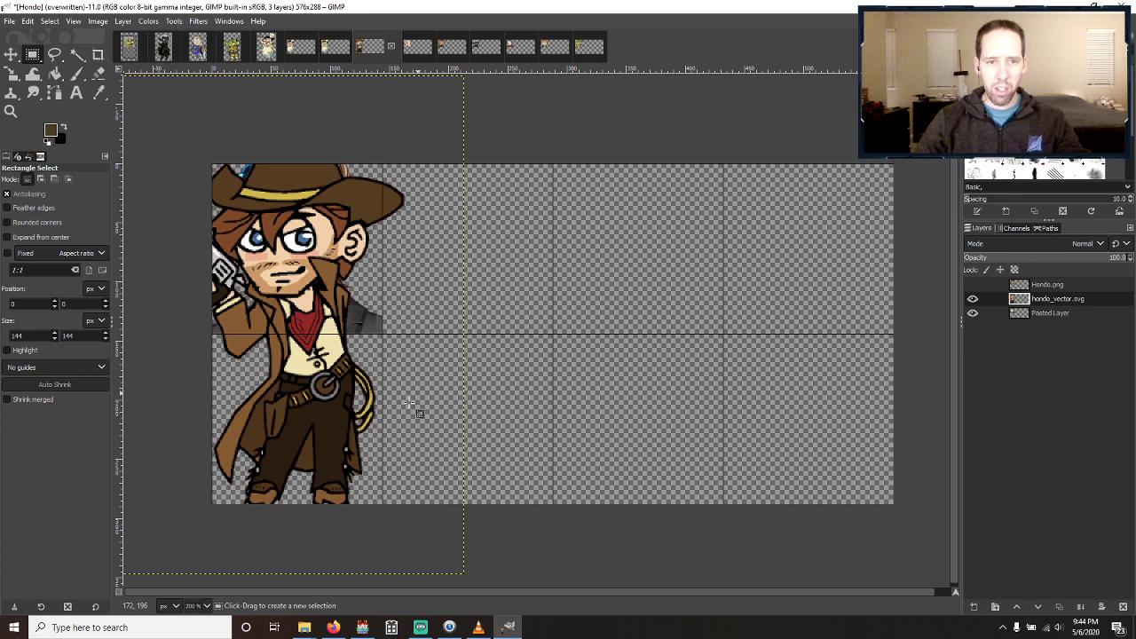
{"action": "key", "text": "m"}
{"action": "left_click_drag", "start_coordinate": [289, 270], "coordinate": [293, 283]}
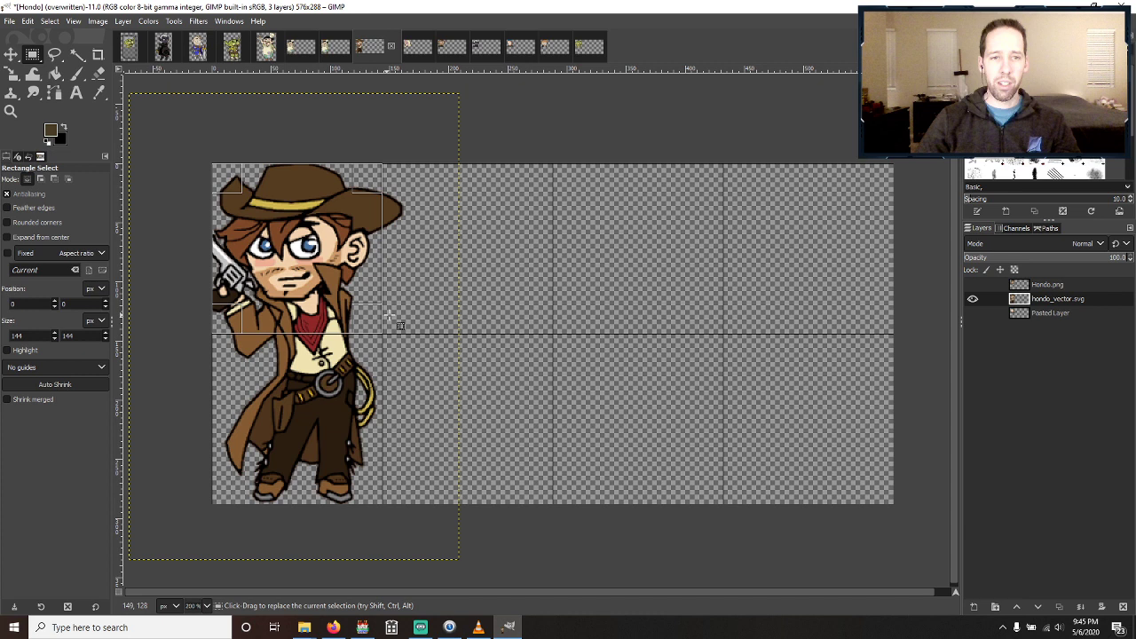
Undo the last crop in the Bubda image and start scaling its artwork layer.
{"action": "key", "text": "ctrl+Tab"}
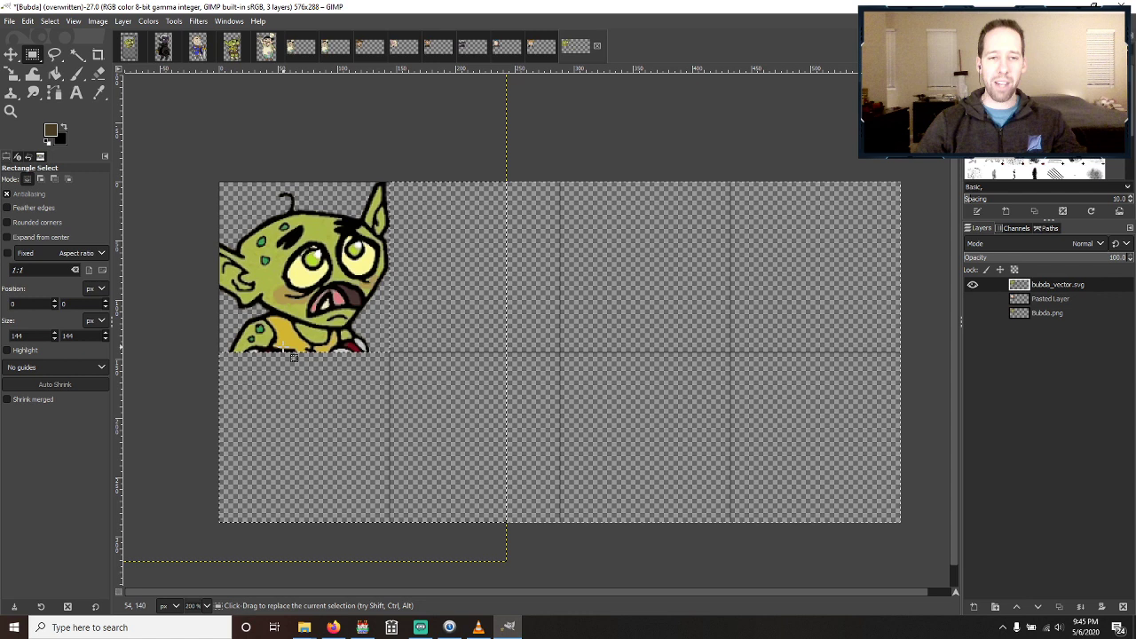
{"action": "key", "text": "ctrl+z"}
{"action": "key", "text": "shift+s"}
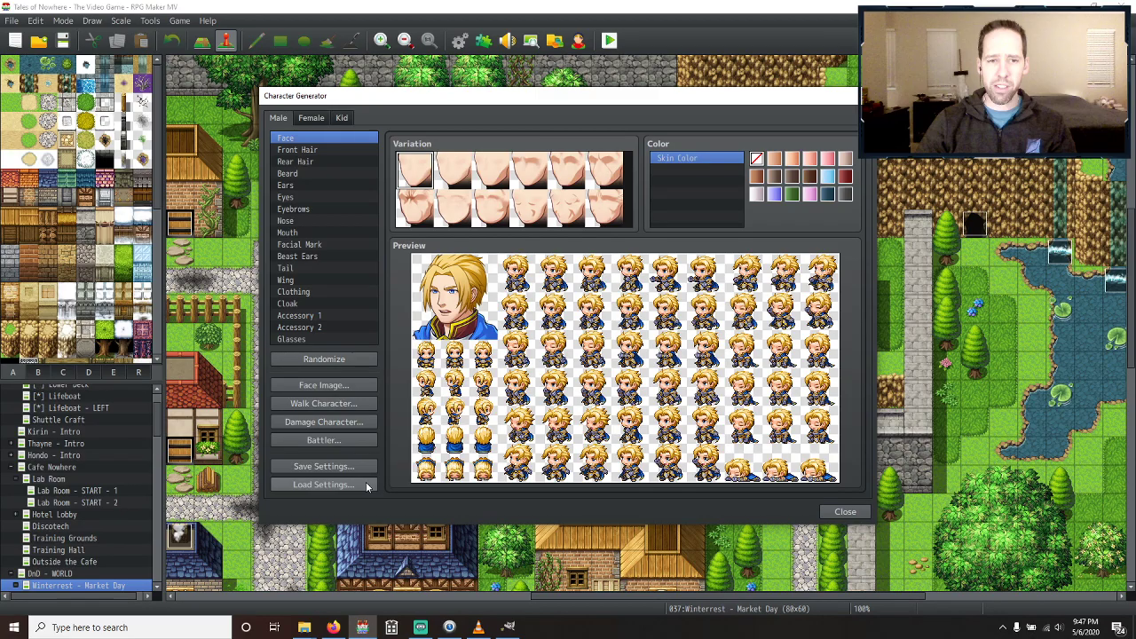
Load the Thayne.json settings into RPG Maker MV's Character Generator from the other Tales of Nowhere project folder.
{"action": "left_click", "coordinate": [366, 486]}
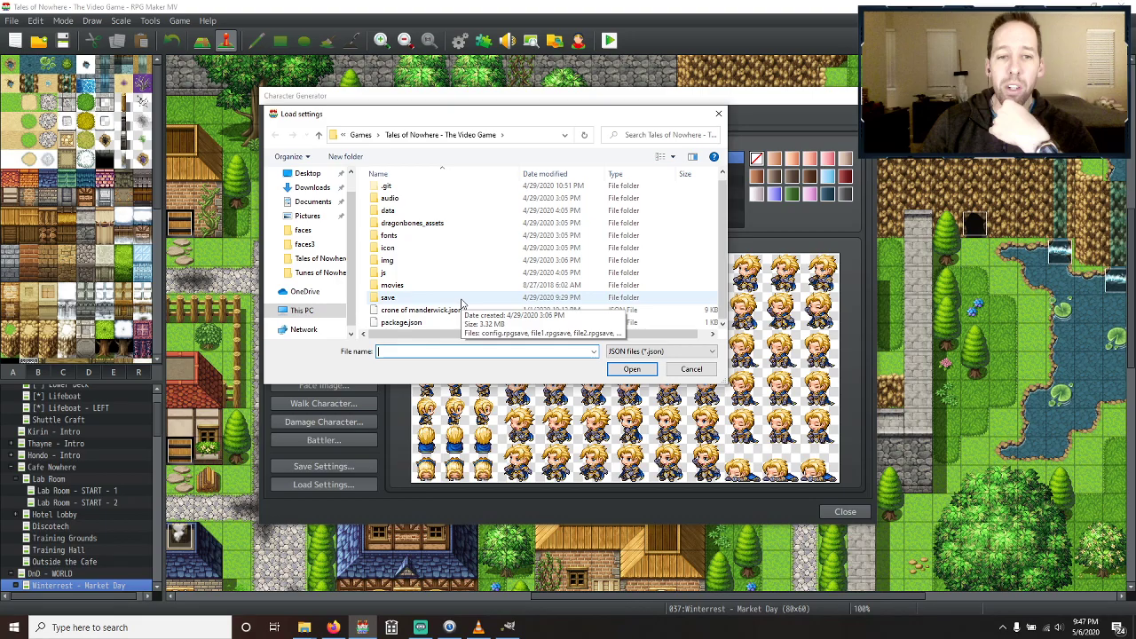
{"action": "key", "text": "Escape"}
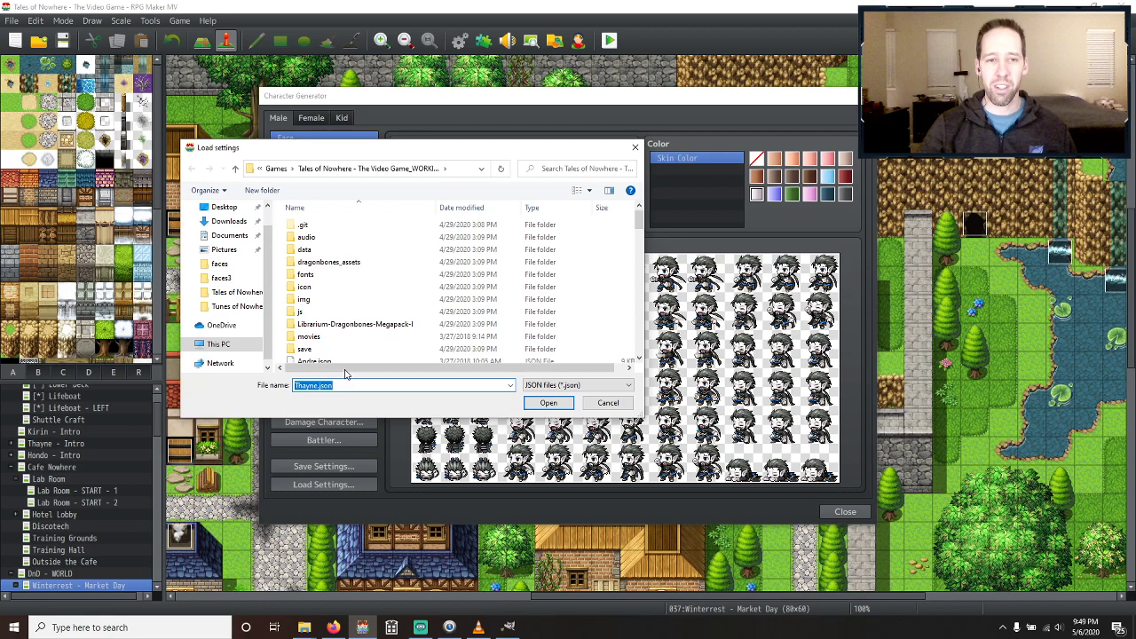
{"action": "left_click", "coordinate": [549, 402]}
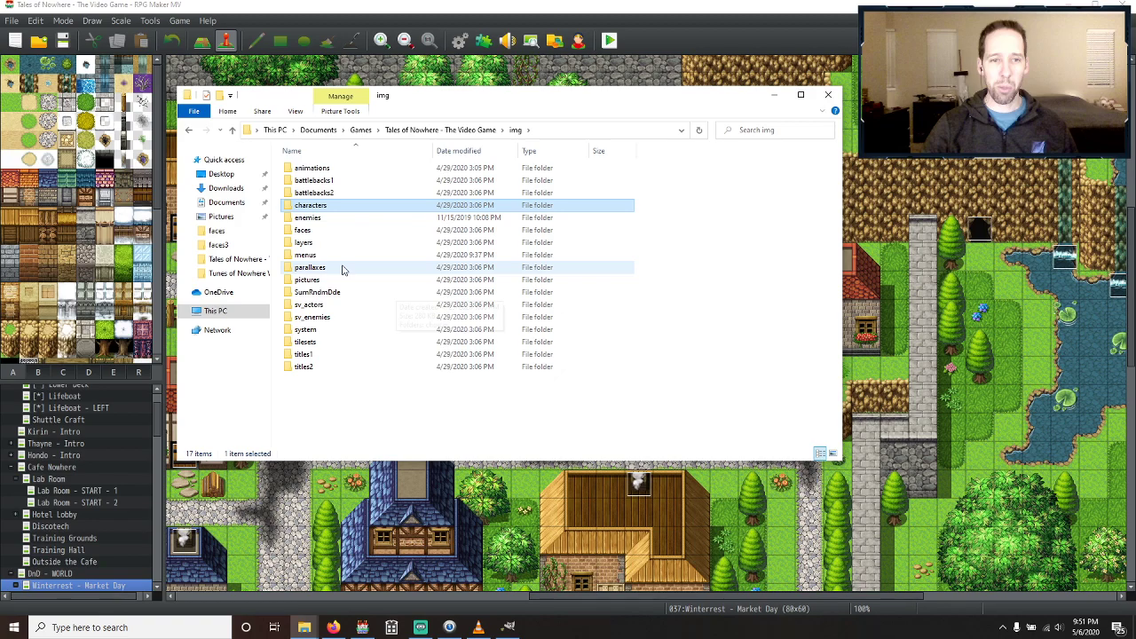
Open the game's img\pictures folder to look through the character bust images.
{"action": "double_click", "coordinate": [337, 280]}
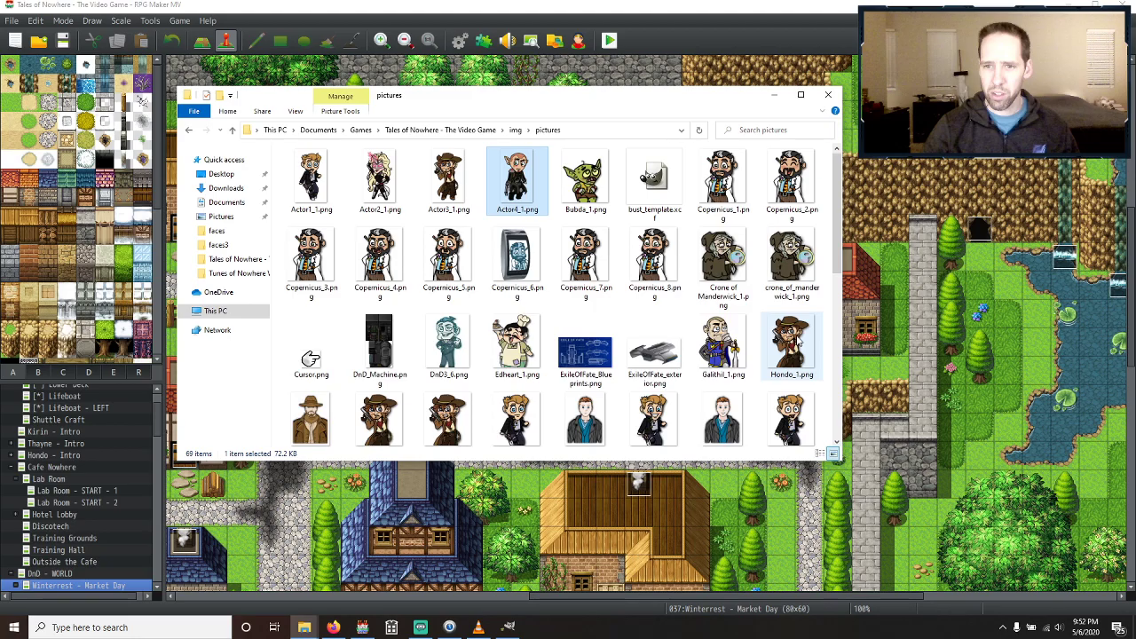